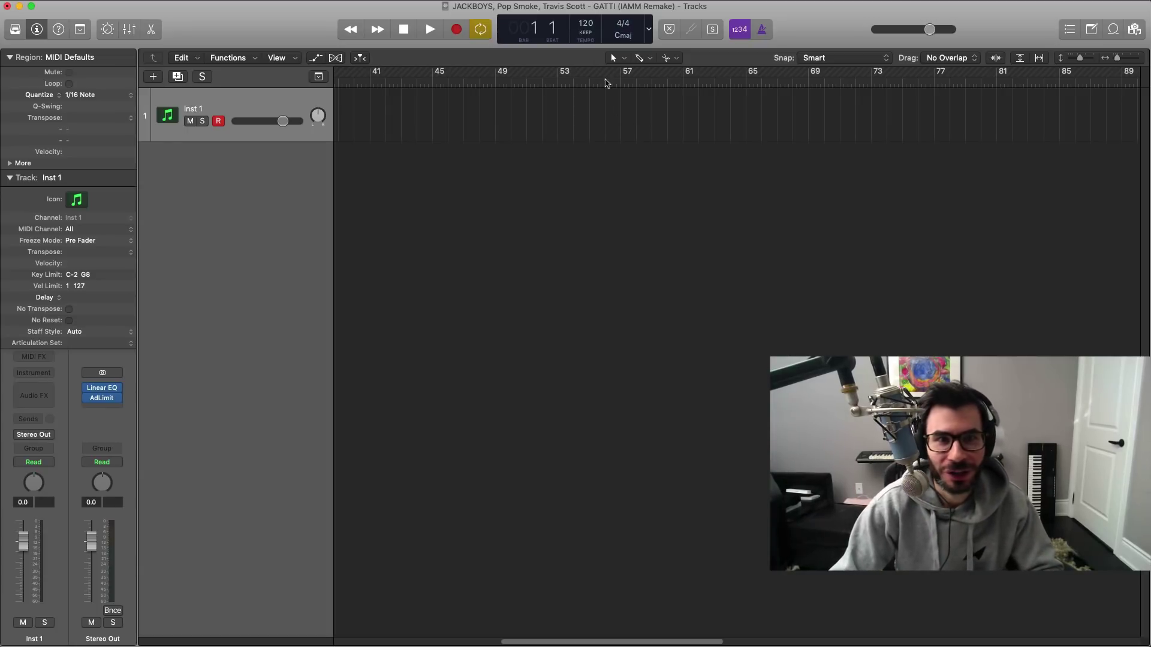
Step: Set the project tempo to 143 BPM
double_click(581, 27)
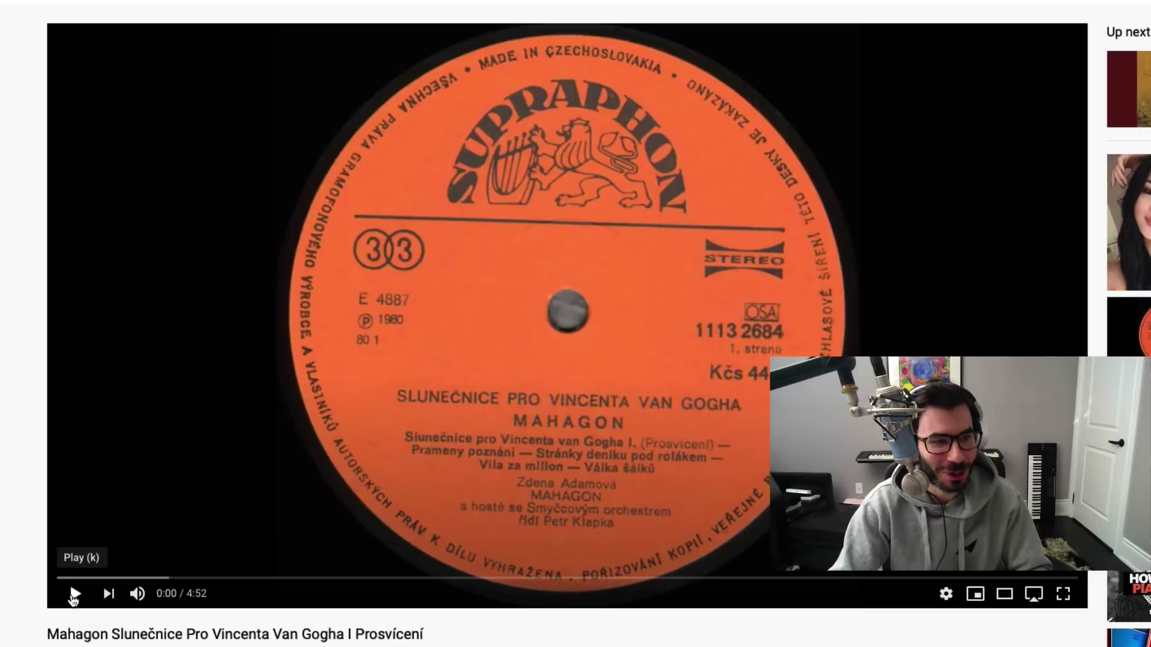
Step: Switch to the browser and listen to the opening of the Mahagon "Slunečnice Pro Vincenta Van Gogha I" sample video, then pause it
click(74, 596)
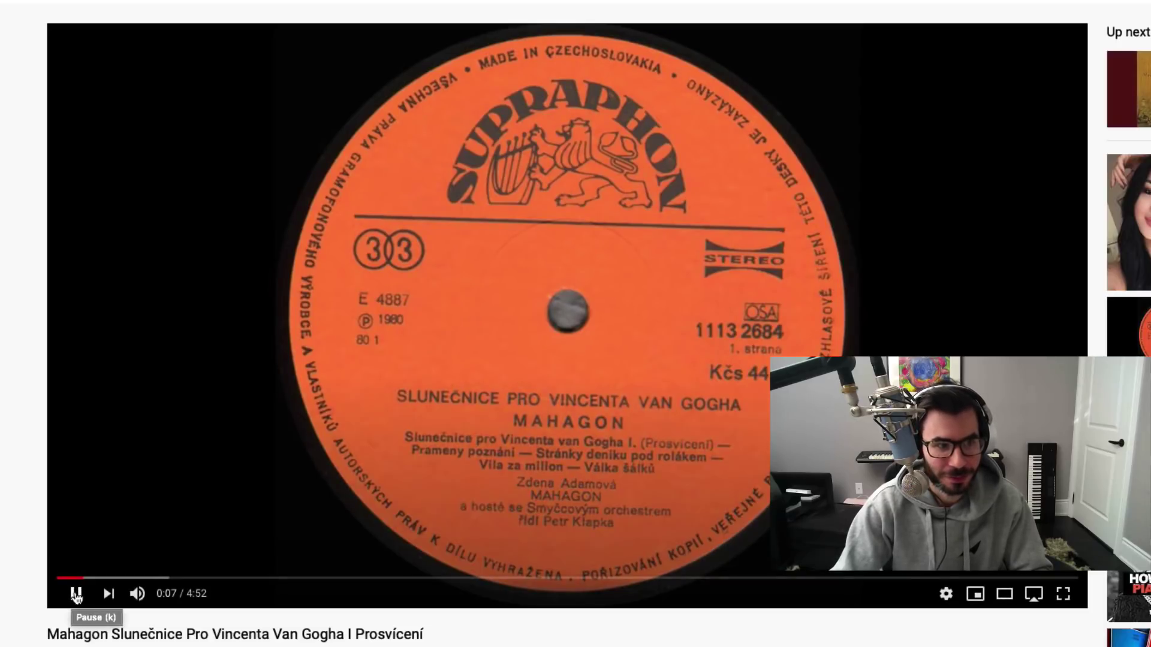
click(76, 595)
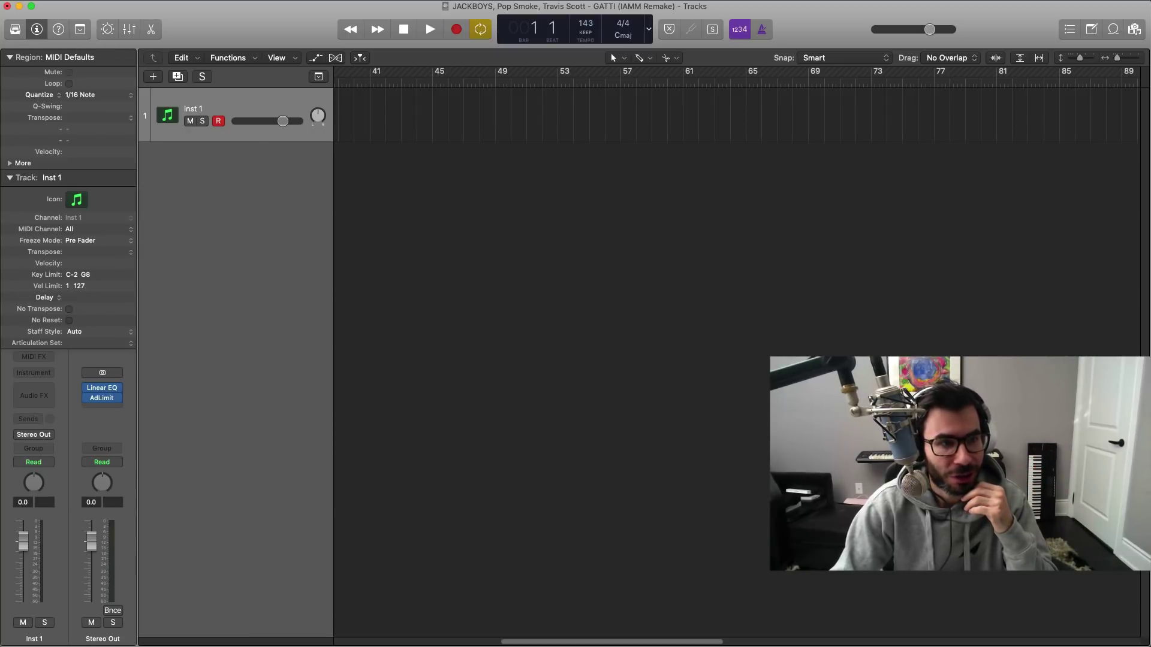
Step: Load the mono Vintage Mellotron as the instrument of track Inst 1 and move its window off the mixer strip
click(11, 176)
click(34, 374)
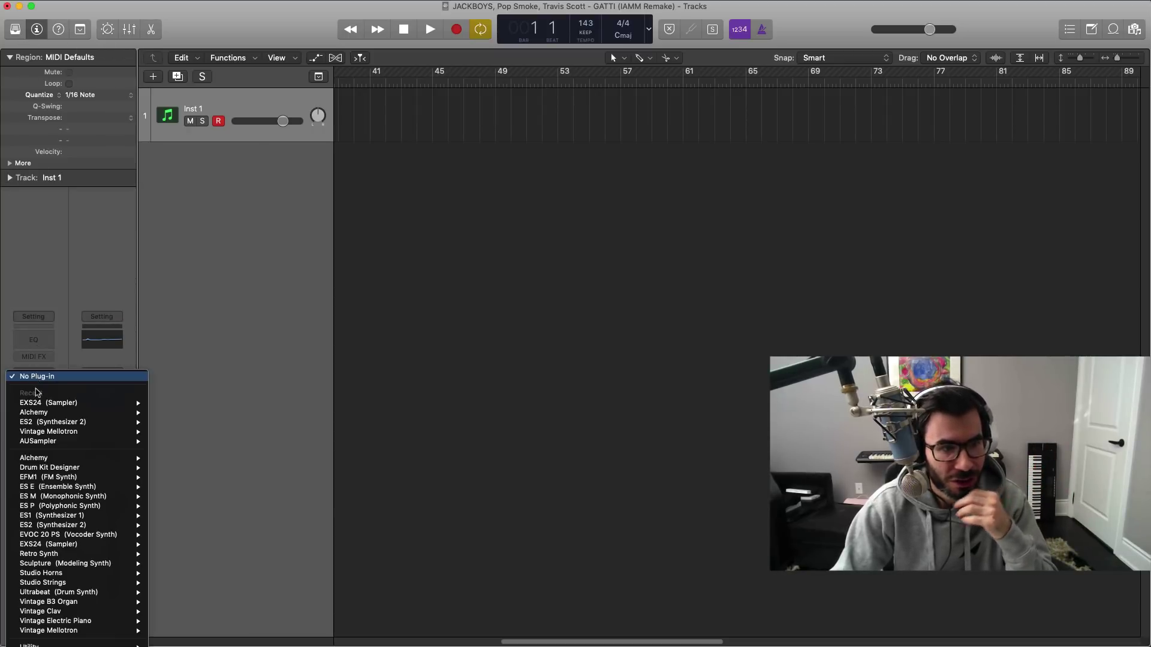
mouse_move(120, 631)
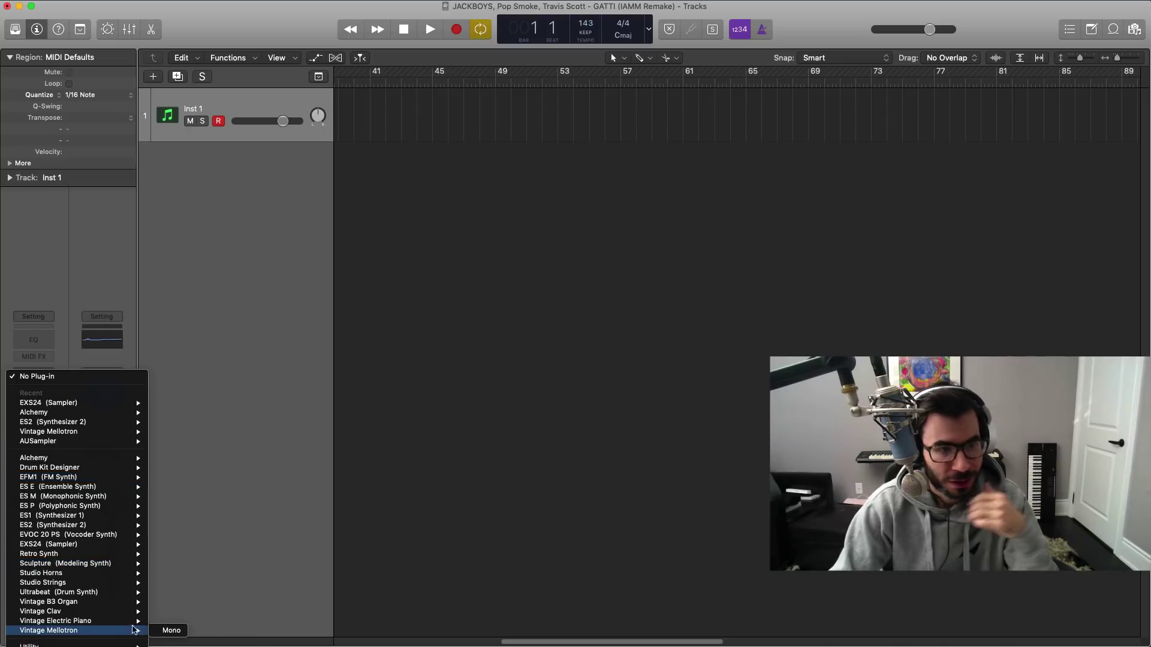
click(172, 631)
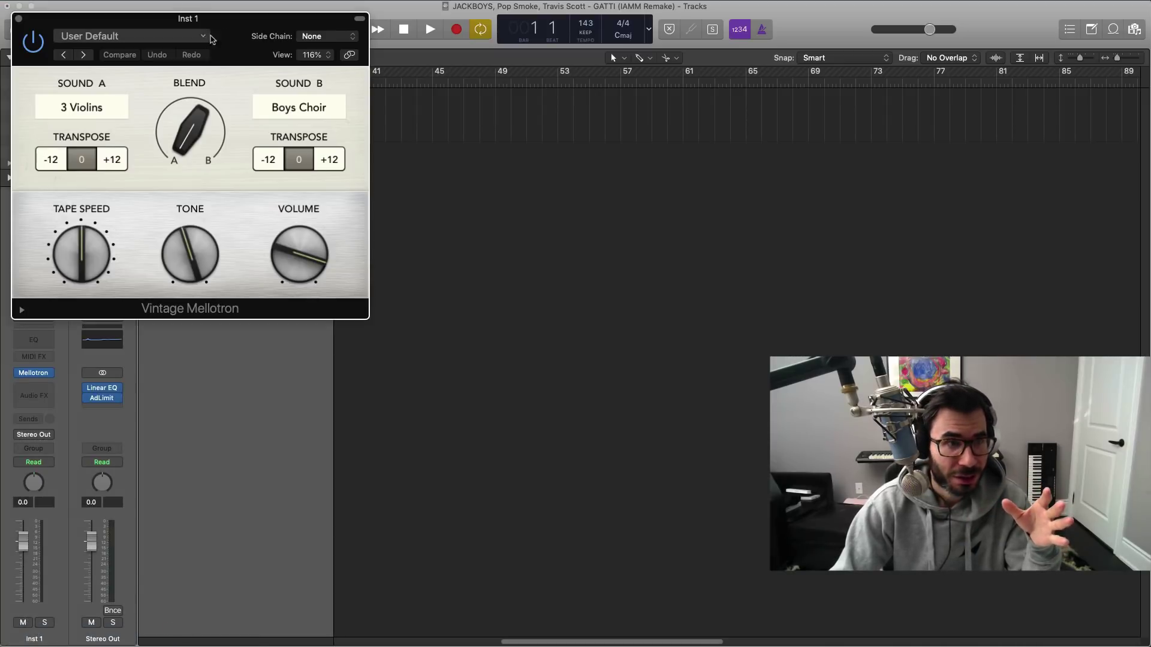
drag(192, 19, 513, 211)
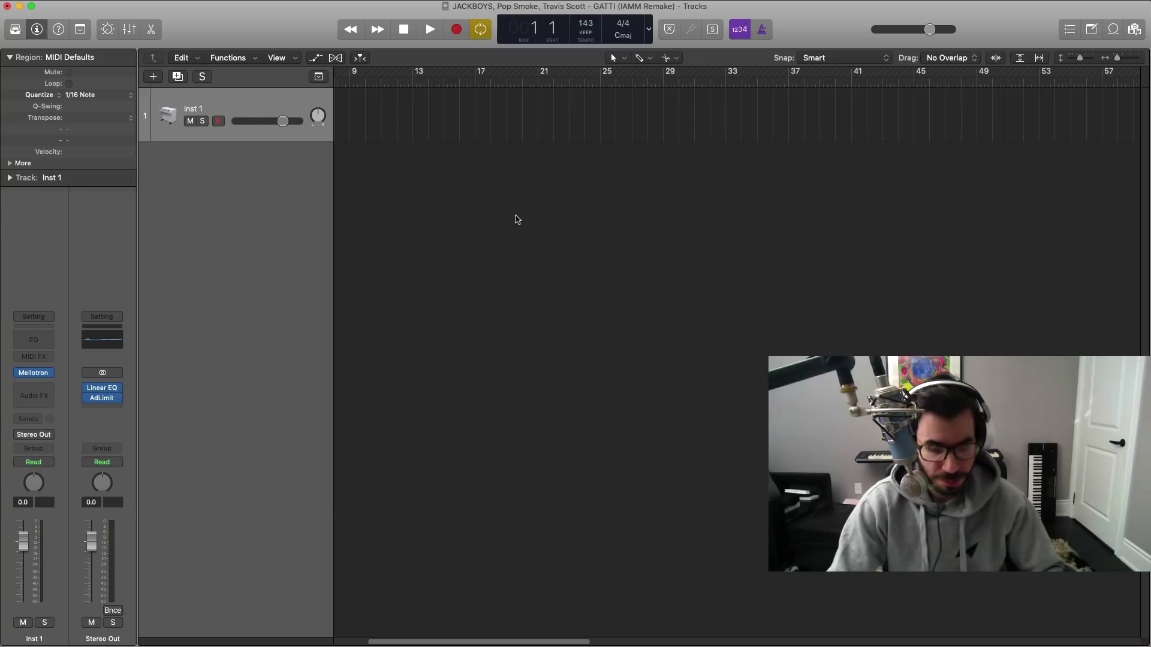
Step: Create an empty four-bar MIDI region at the start of track Inst 1 and open it in the Piano Roll
key(Return)
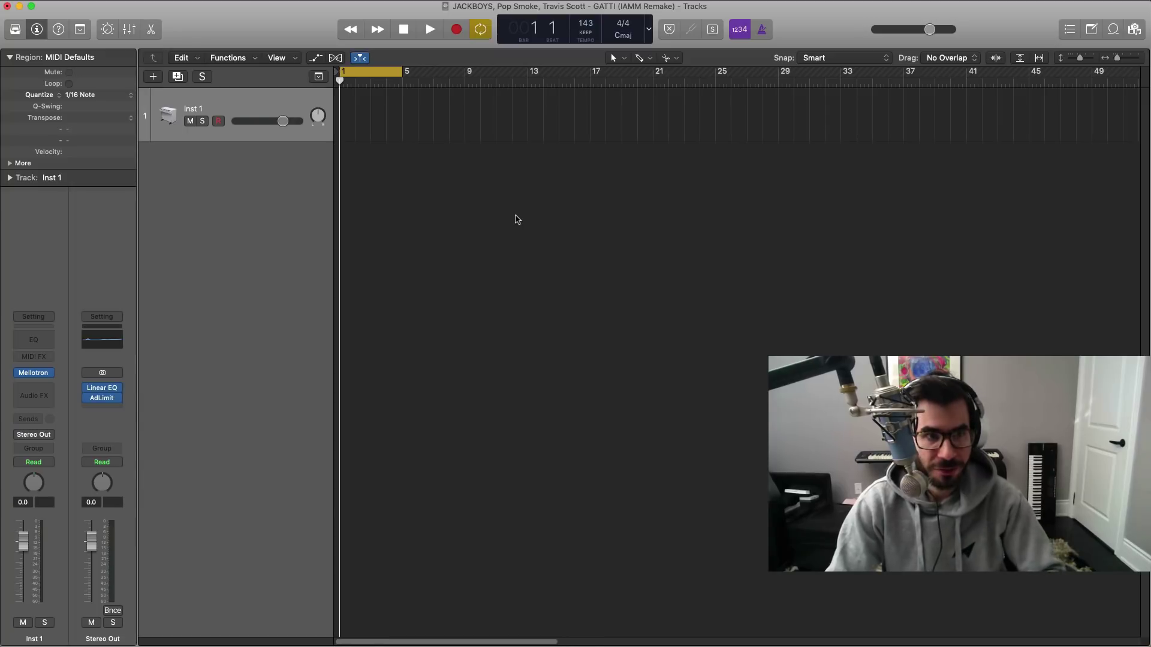
click(350, 129)
drag(354, 127, 401, 127)
double_click(386, 123)
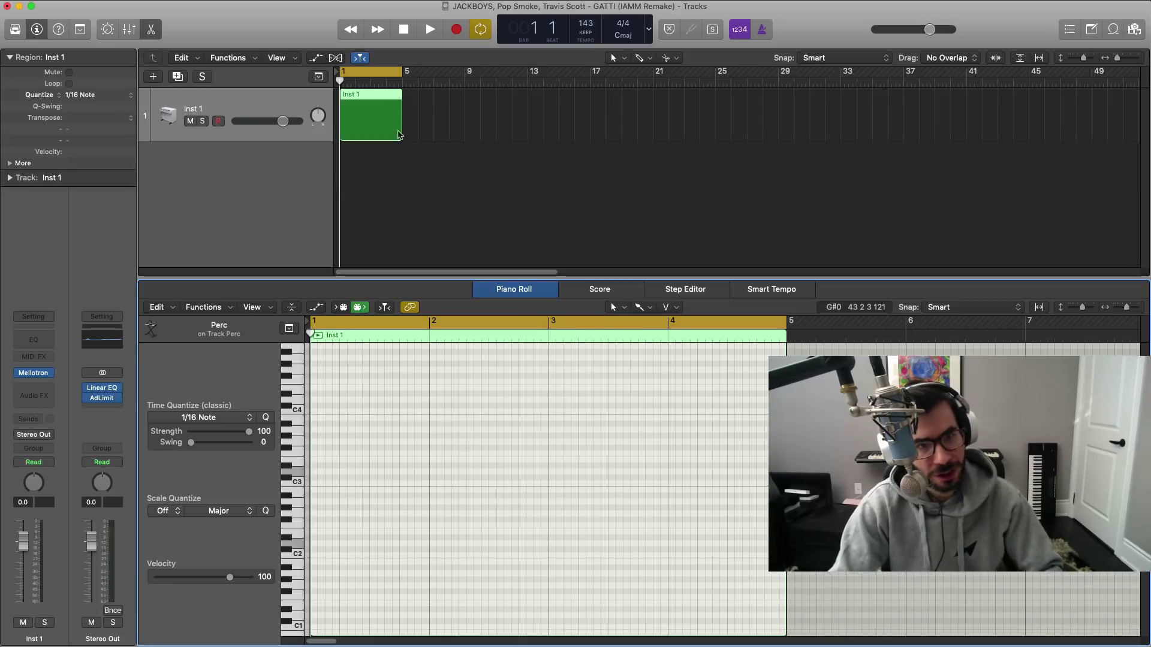
Step: Choose the Pencil tool as the Piano Roll's secondary tool and set time quantize to 1/8 Note
click(640, 309)
click(683, 337)
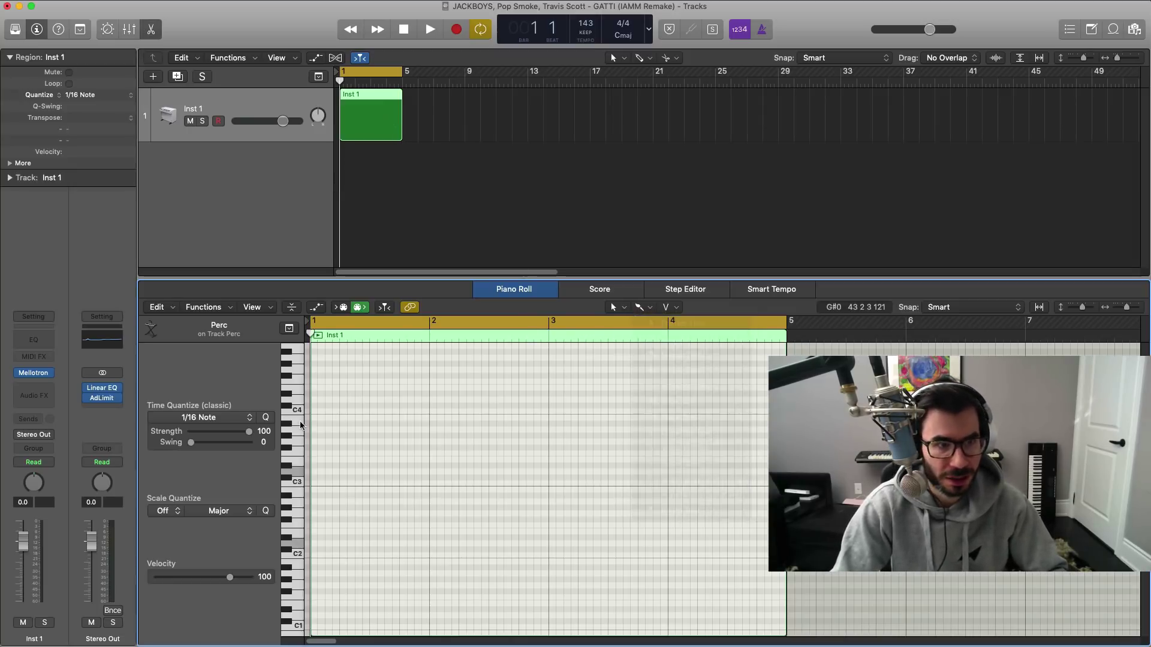
click(198, 417)
click(189, 483)
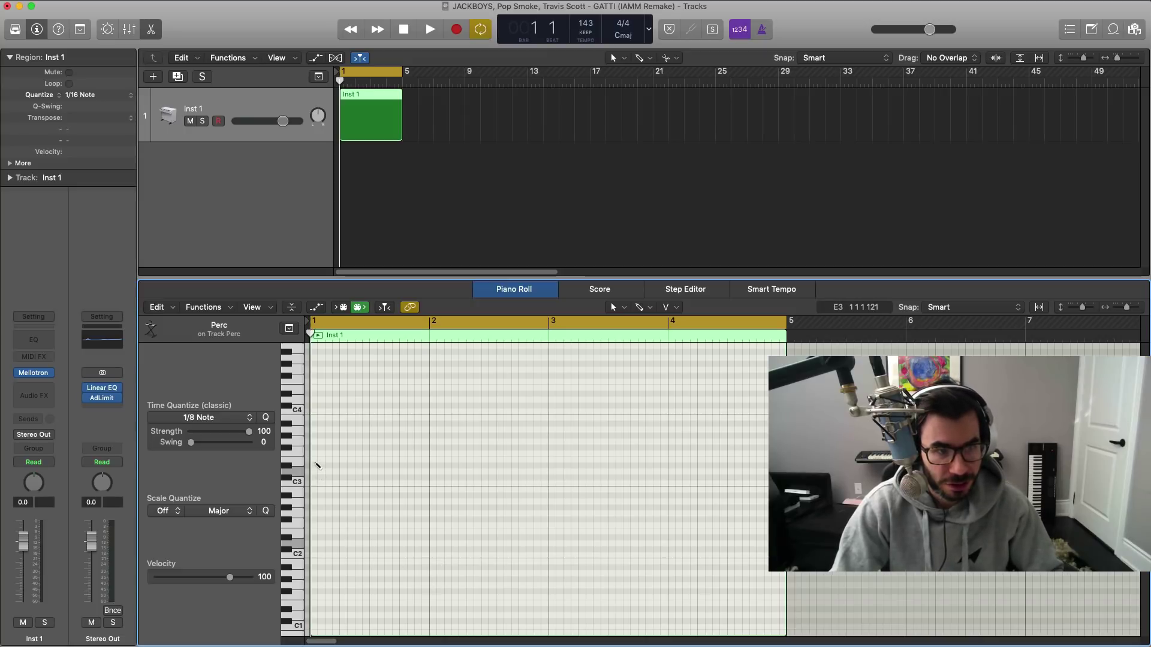
Step: Draw an eighth-note E3 at the start of bar 1 followed directly by an eighth-note D3, and play them back
click(313, 460)
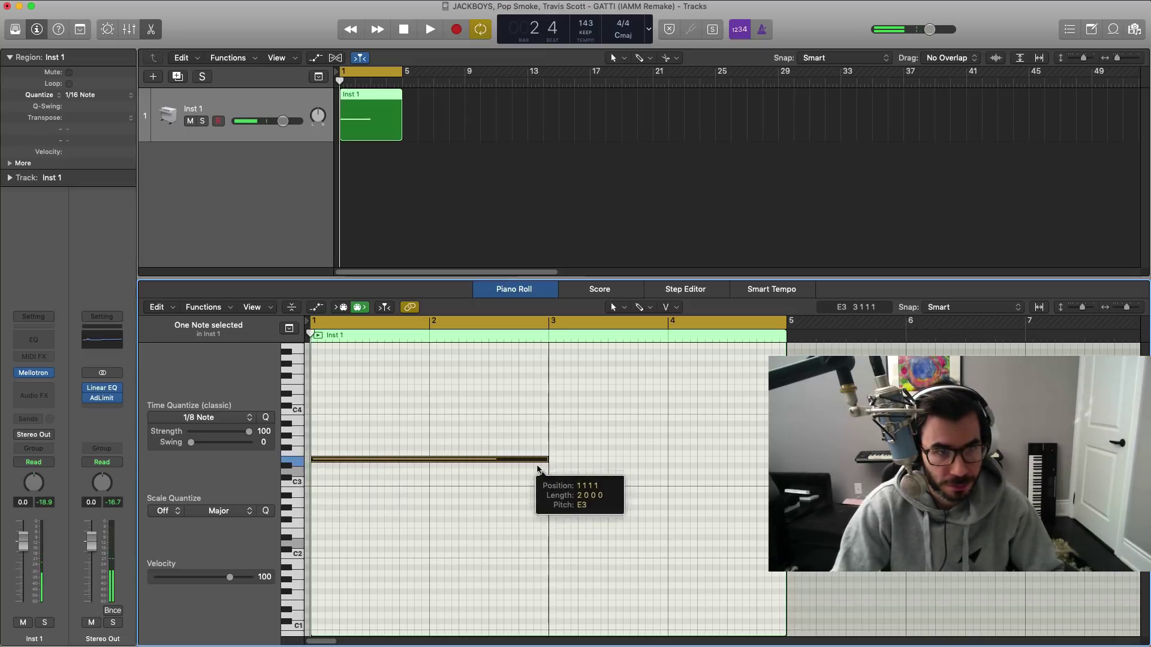
drag(537, 469, 319, 470)
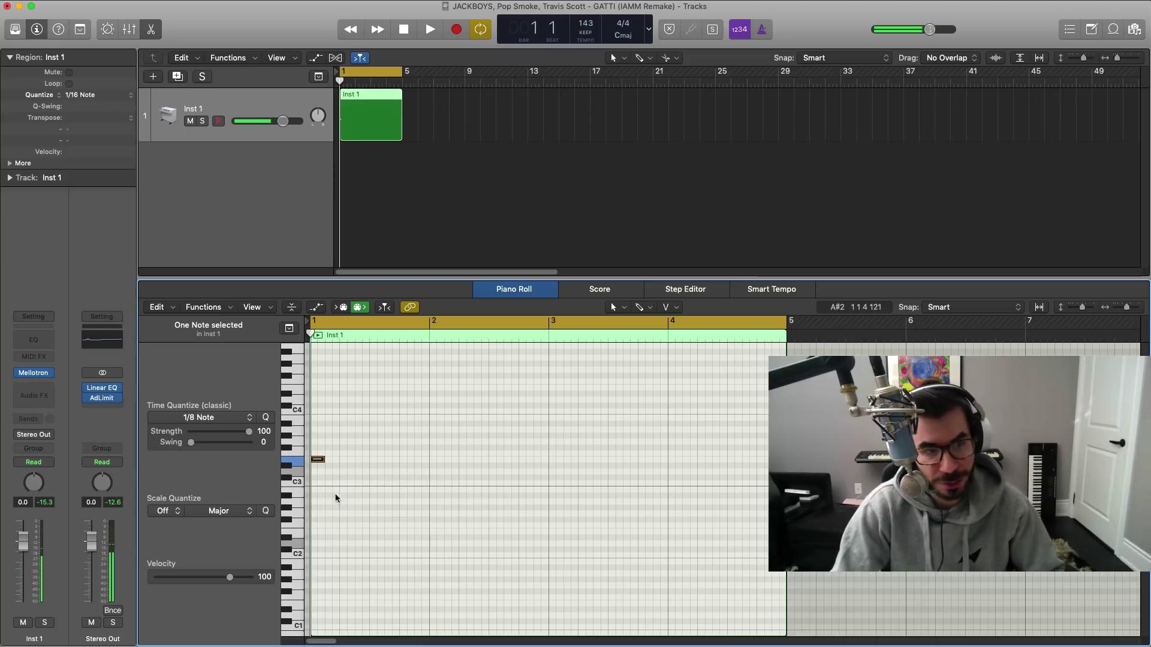
click(332, 471)
key(space)
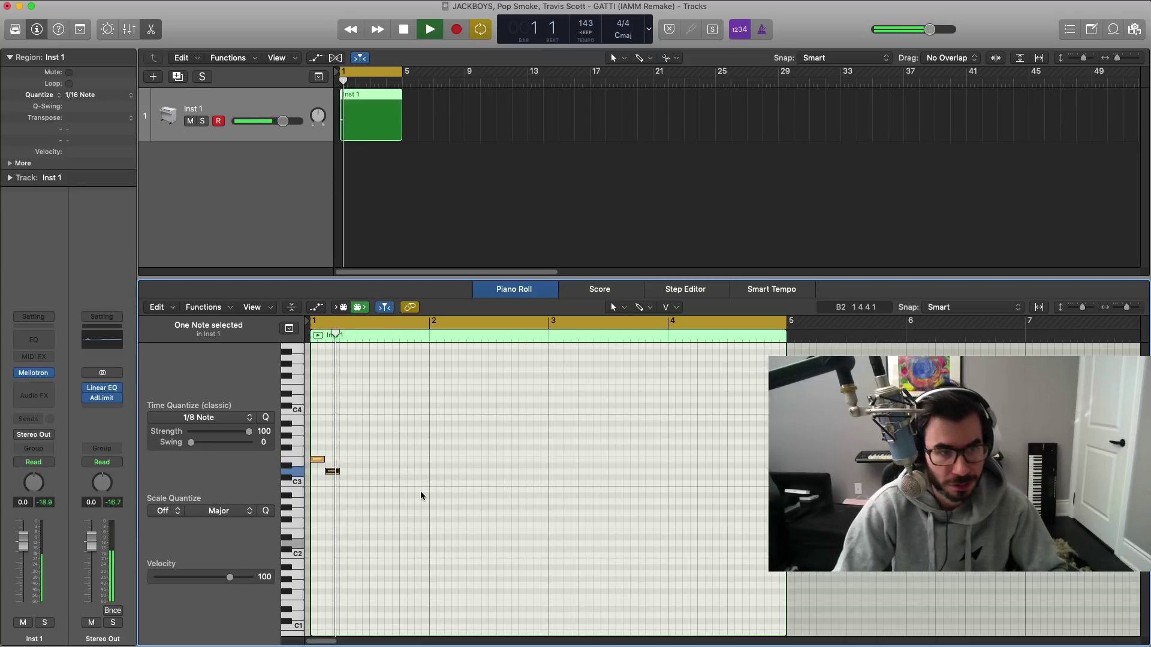
key(space)
Step: Try repeating the two eighth notes until they fill the four-bar region, and delete the copies after listening
drag(359, 492, 311, 451)
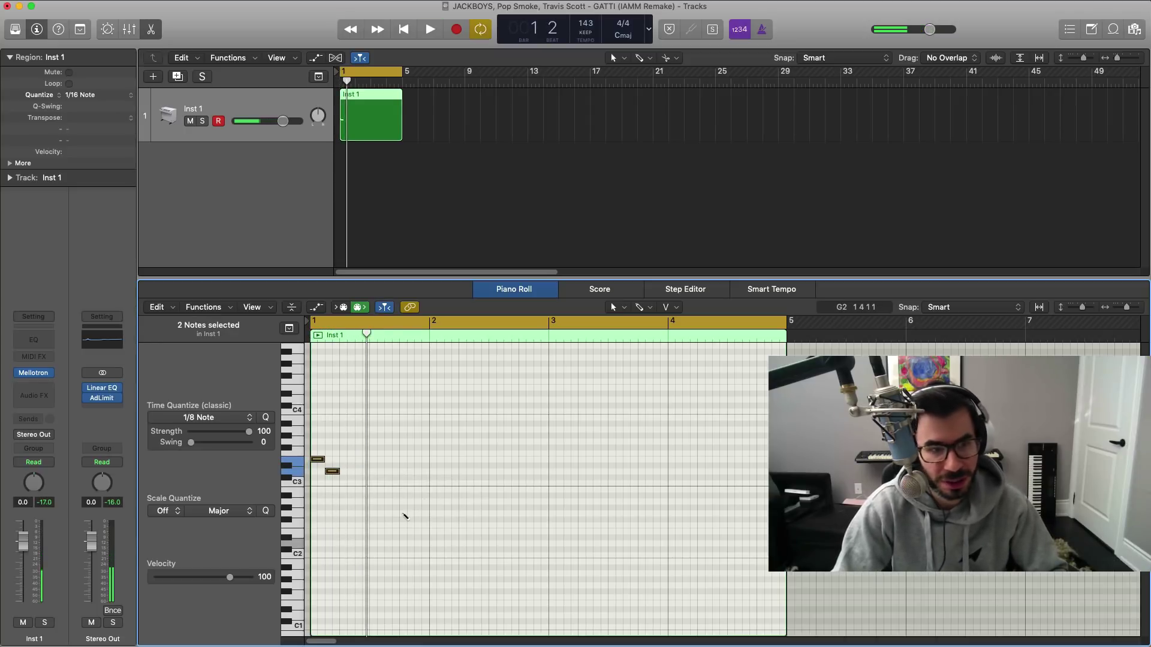
key(super+r)
key(super+r)
key(super+r)
key(super+r)
key(super+r)
key(super+r)
key(super+r)
key(super+r)
key(super+r)
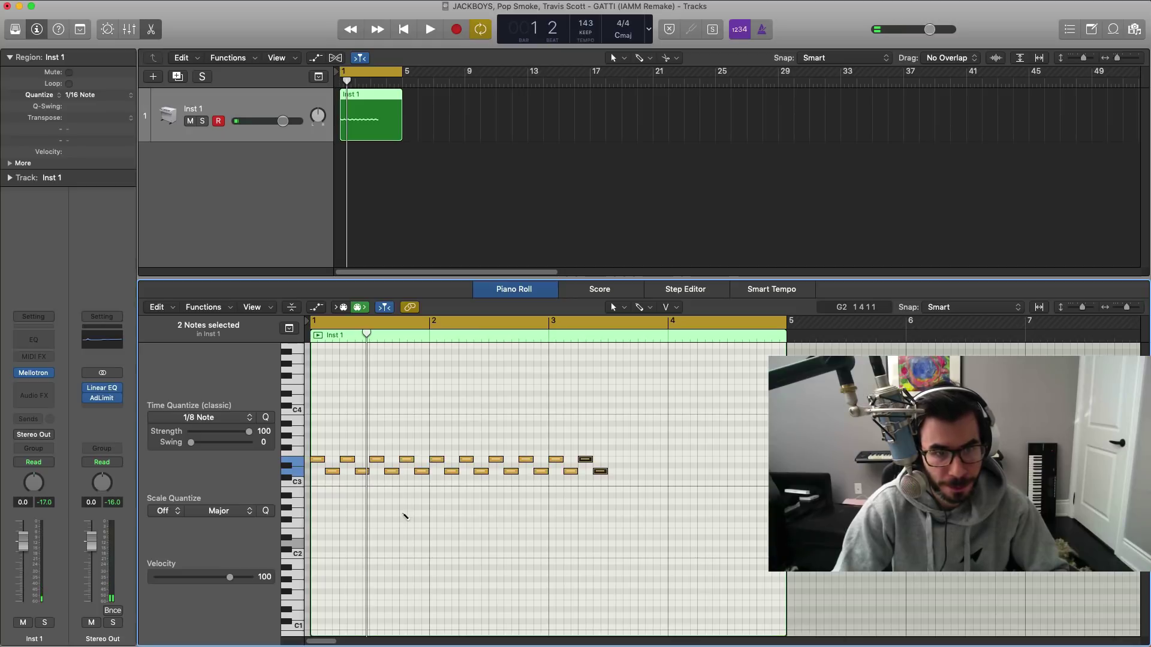
key(super+r)
key(super+r)
key(super+r)
key(super+r)
key(super+r)
key(space)
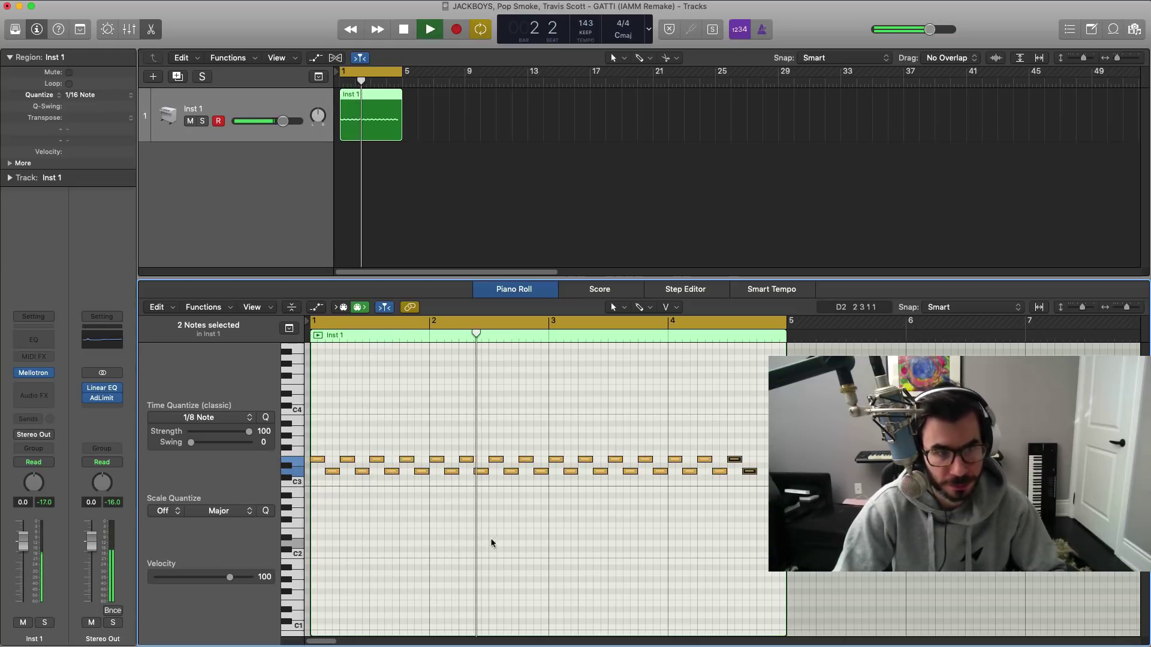
key(space)
drag(763, 492, 356, 476)
key(Delete)
Step: Lengthen the E3 and D3 notes to quarter notes, repeat the pair across all four bars and play the result
drag(382, 484, 317, 453)
key(super+r)
key(super+r)
key(super+r)
key(super+r)
key(super+r)
key(super+r)
key(super+r)
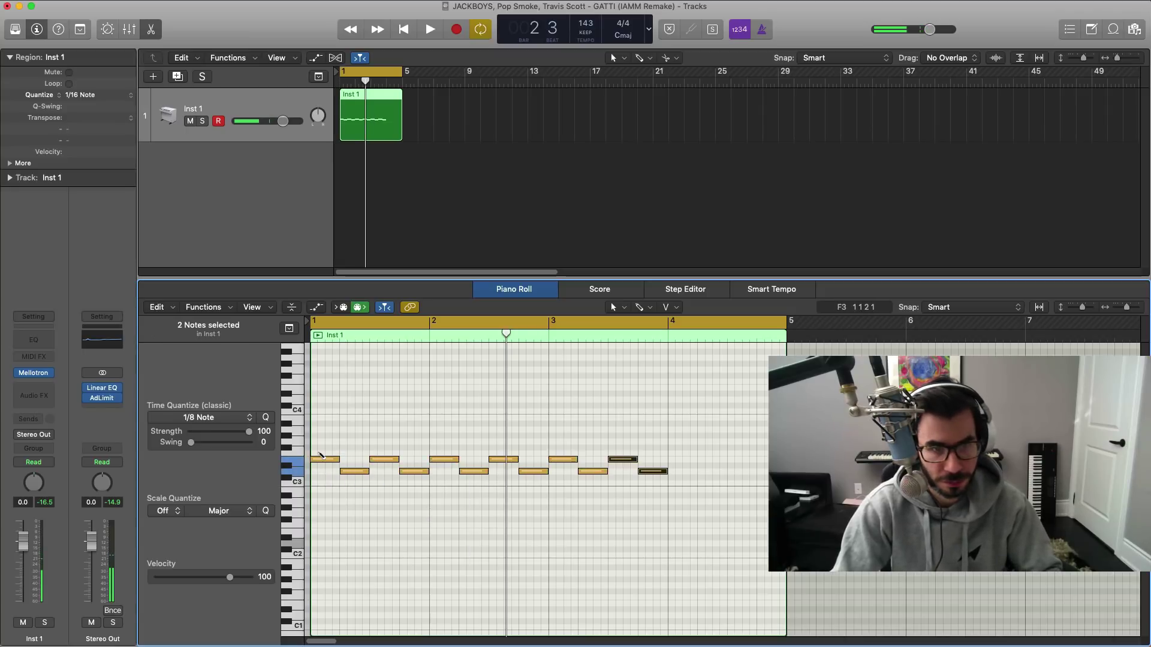
key(space)
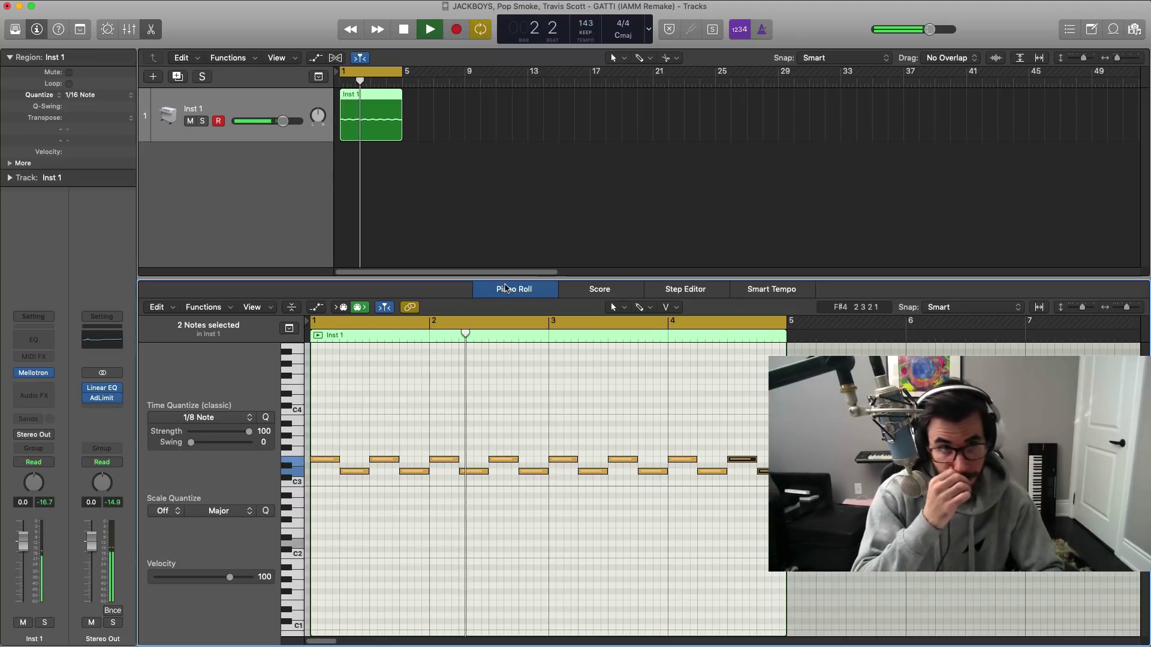
key(space)
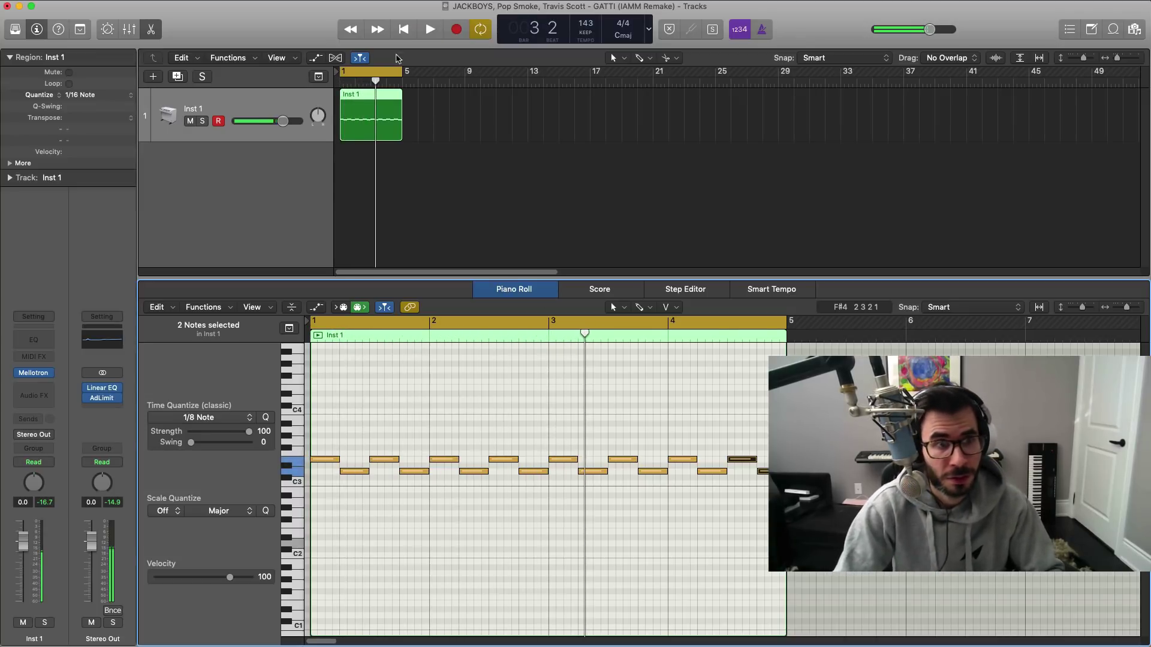
Step: Repeat the four-bar Inst 1 region once and join both regions into a single eight-bar region
click(359, 107)
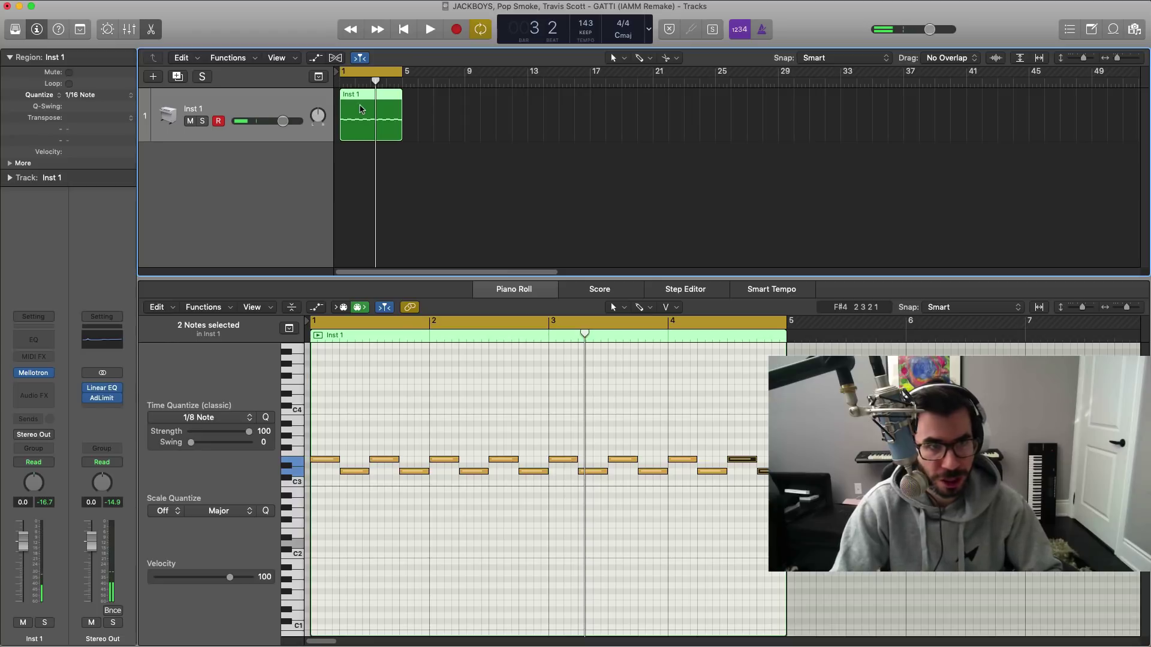
key(super+r)
mouse_move(455, 157)
mouse_down()
mouse_move(319, 81)
mouse_move(486, 88)
mouse_move(461, 86)
mouse_up()
key(super+j)
Step: Set the cycle range to span bars 1 to 9 and check it with a short playback
click(374, 71)
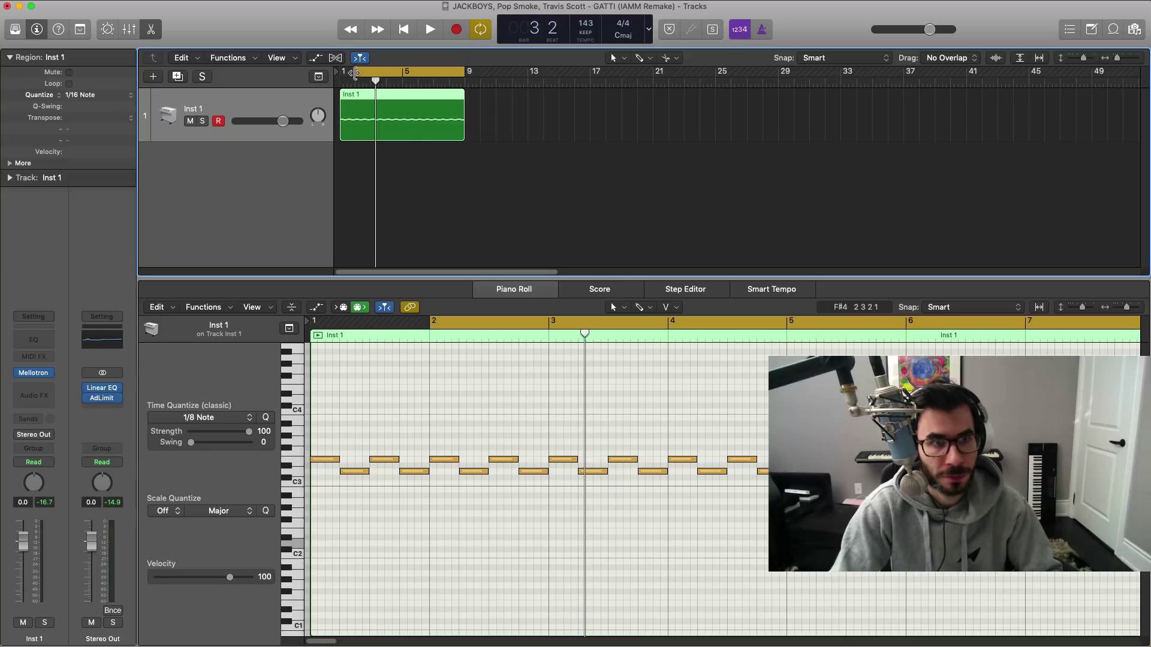
drag(356, 73, 325, 71)
key(space)
key(space)
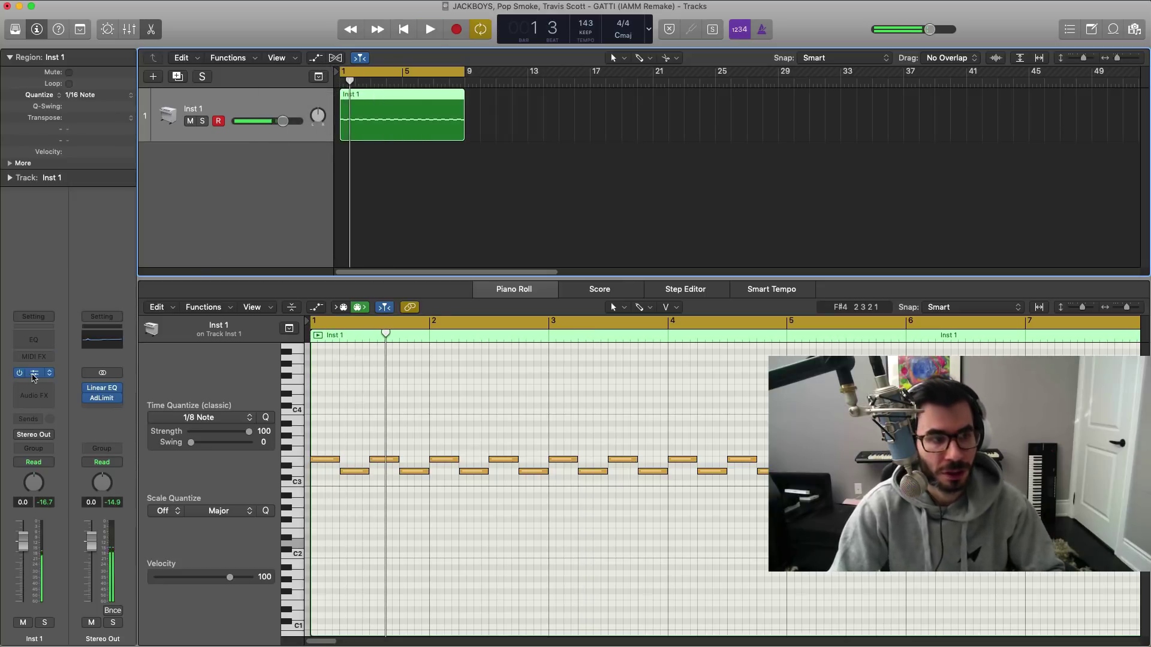
Step: Open the Vintage Mellotron on Inst 1 and change Sound A to String Section
click(34, 374)
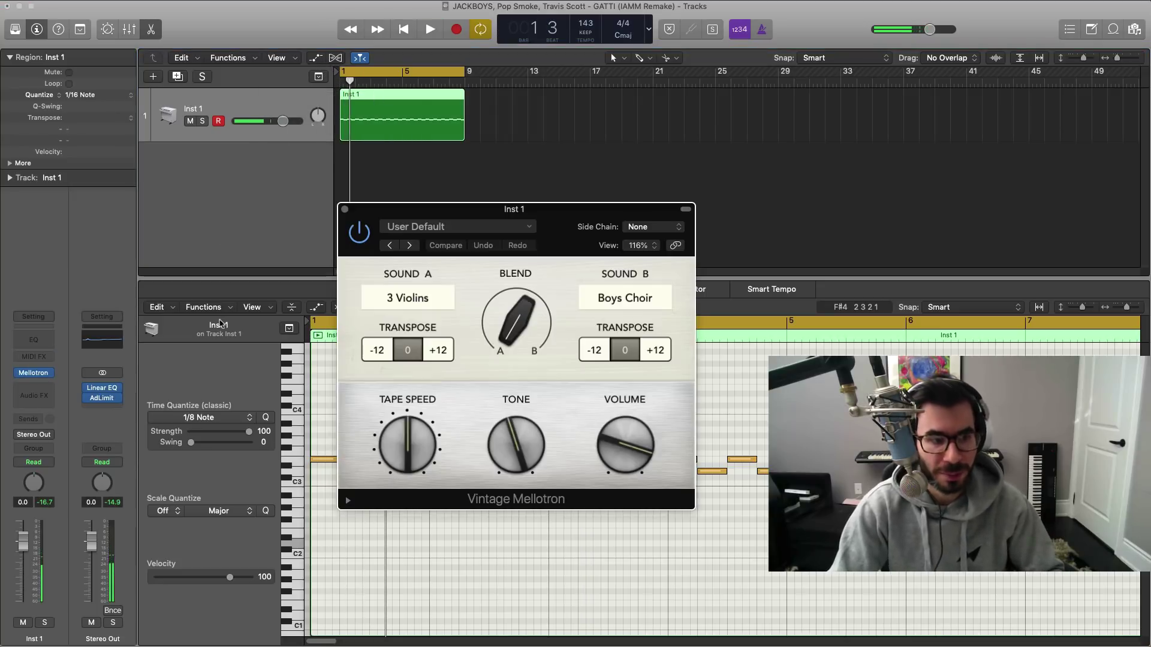
click(409, 303)
click(412, 303)
Step: Play the region and try out the Mellotron's Tape Speed control
key(space)
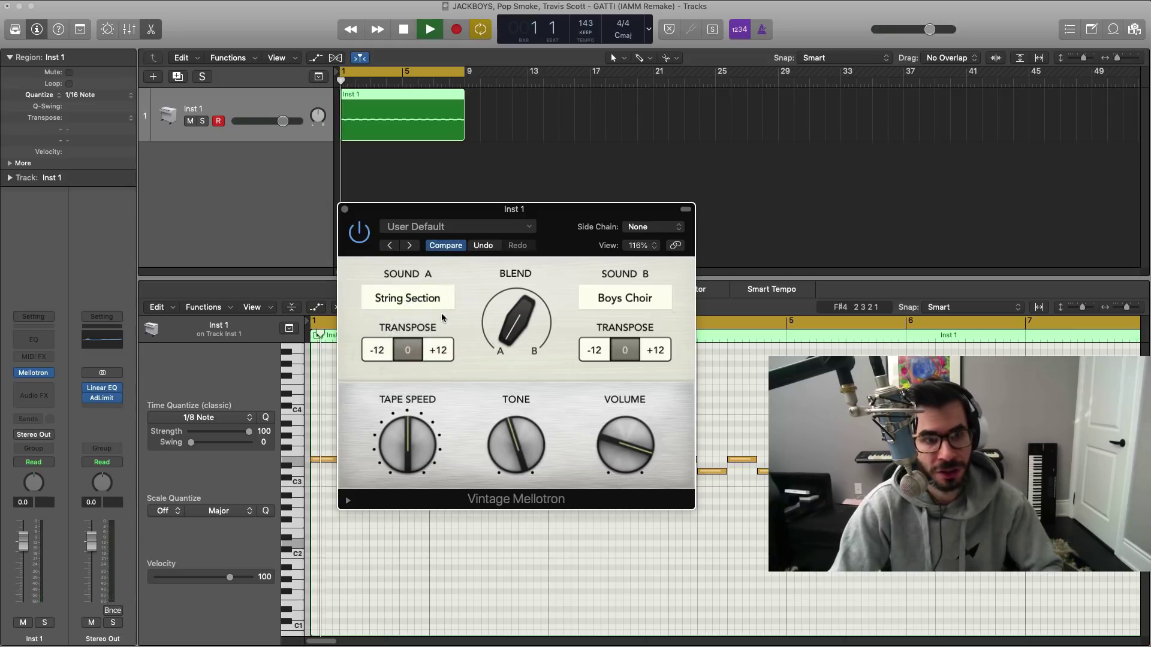
drag(394, 446, 428, 414)
key(space)
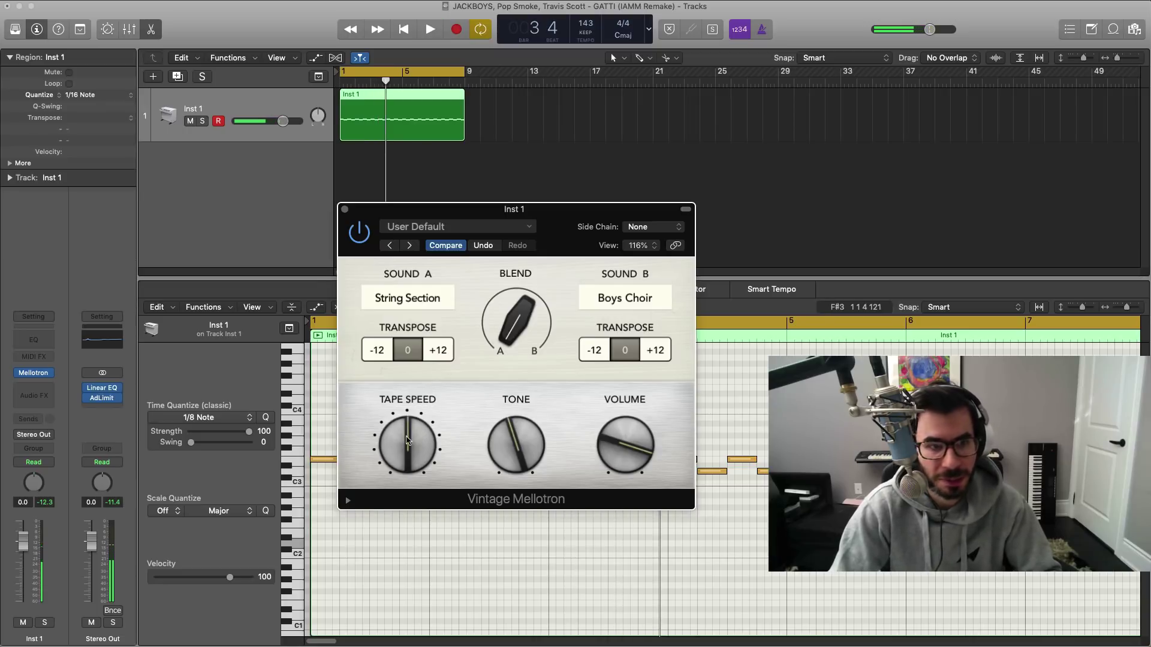
Step: Set the Mellotron's Tone to 33 while listening to the region, and close the instrument window
mouse_move(508, 436)
drag(507, 444, 516, 468)
key(space)
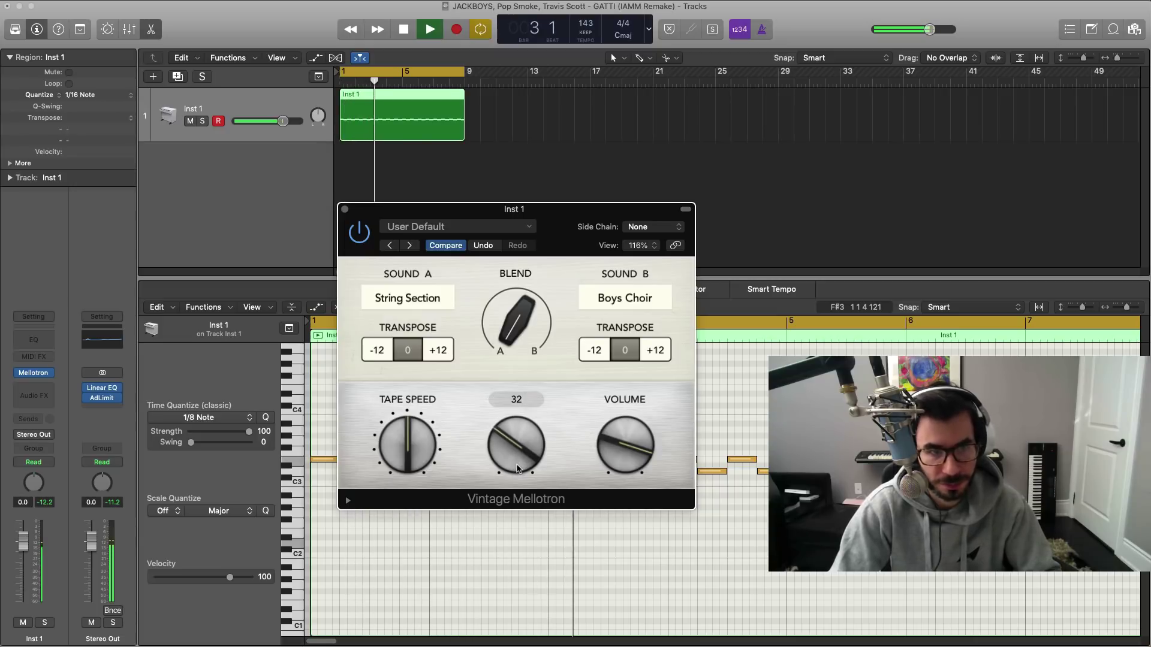
drag(517, 468, 516, 466)
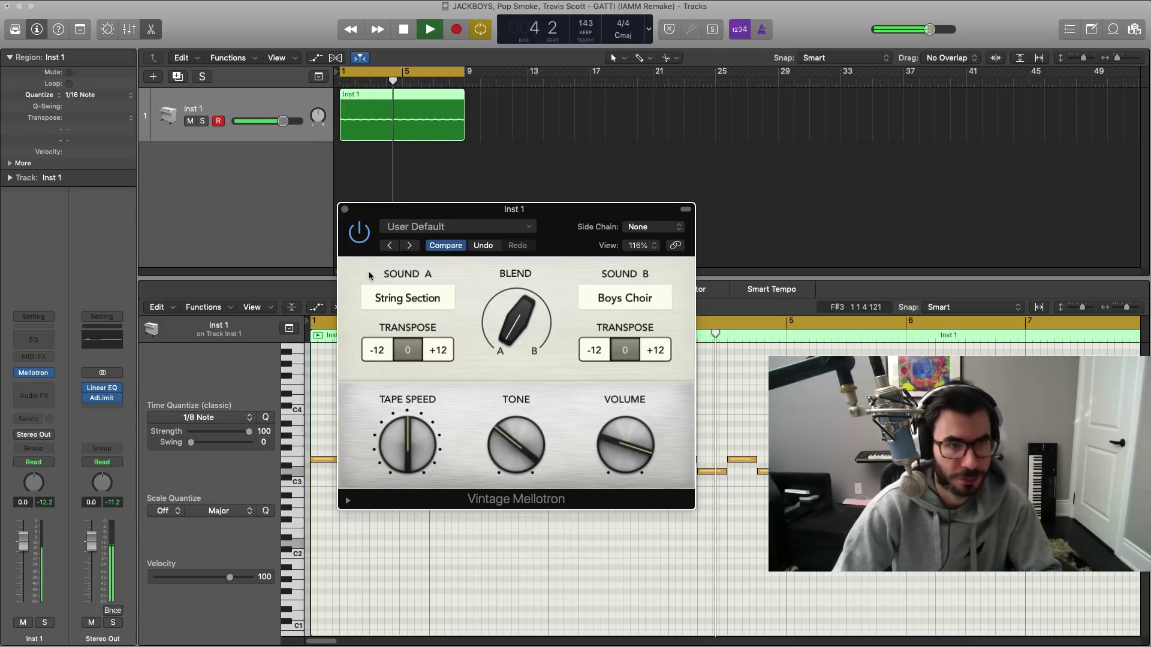
key(space)
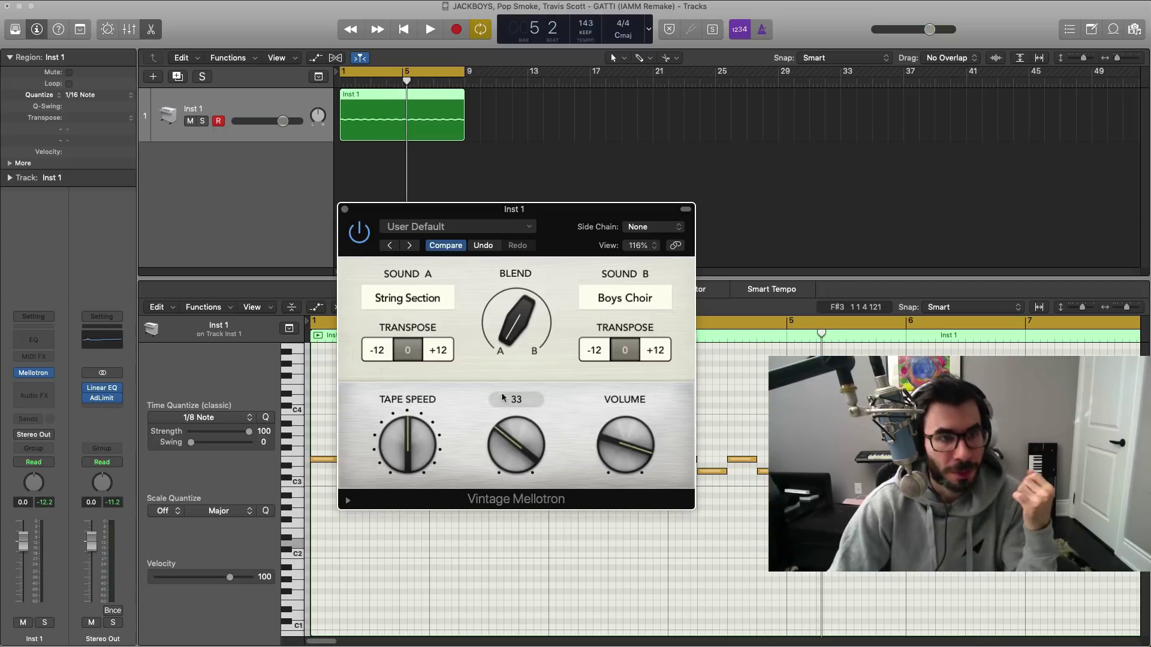
click(345, 210)
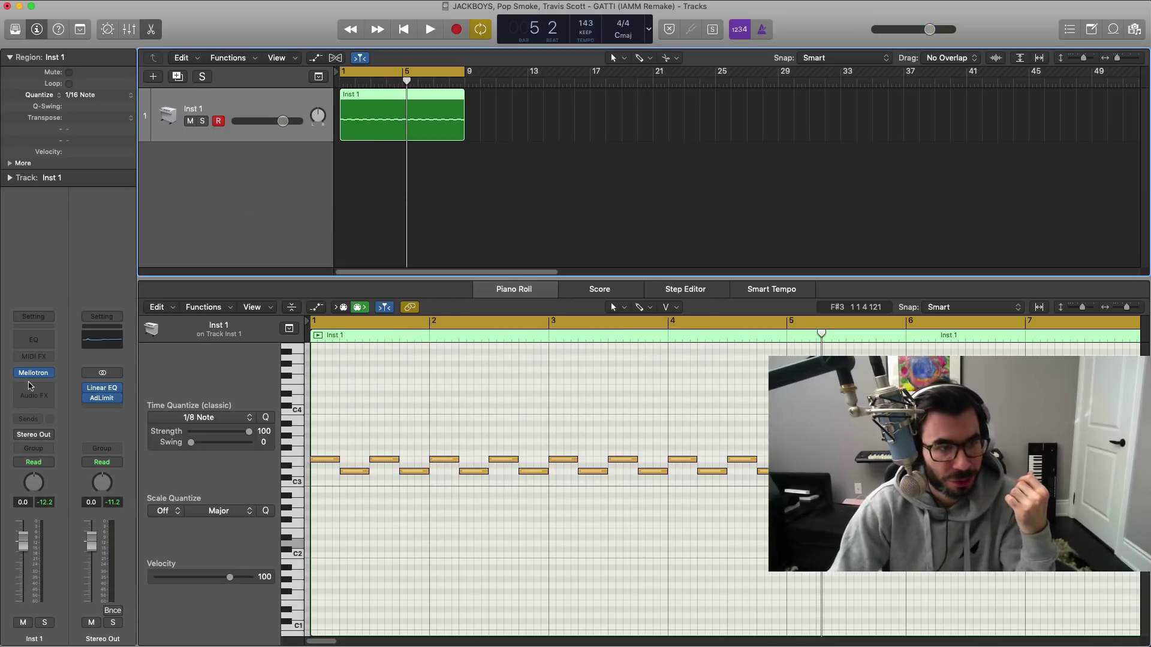
Step: Add a mono Chorus modulation effect to the Inst 1 channel
click(31, 390)
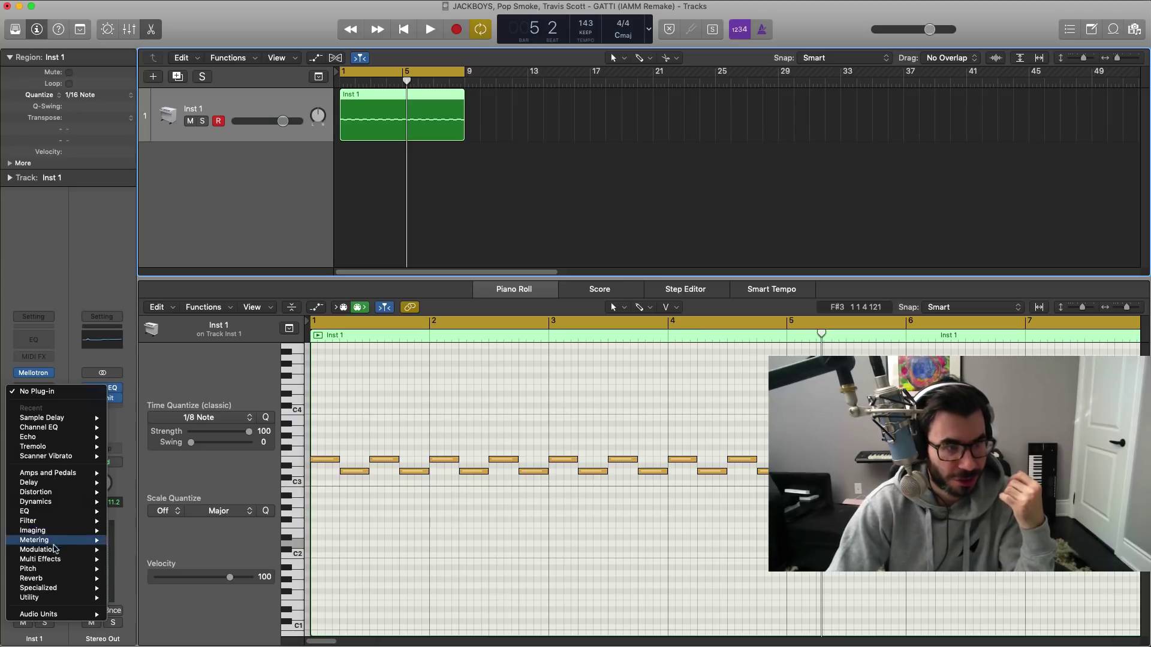
mouse_move(67, 551)
mouse_move(170, 554)
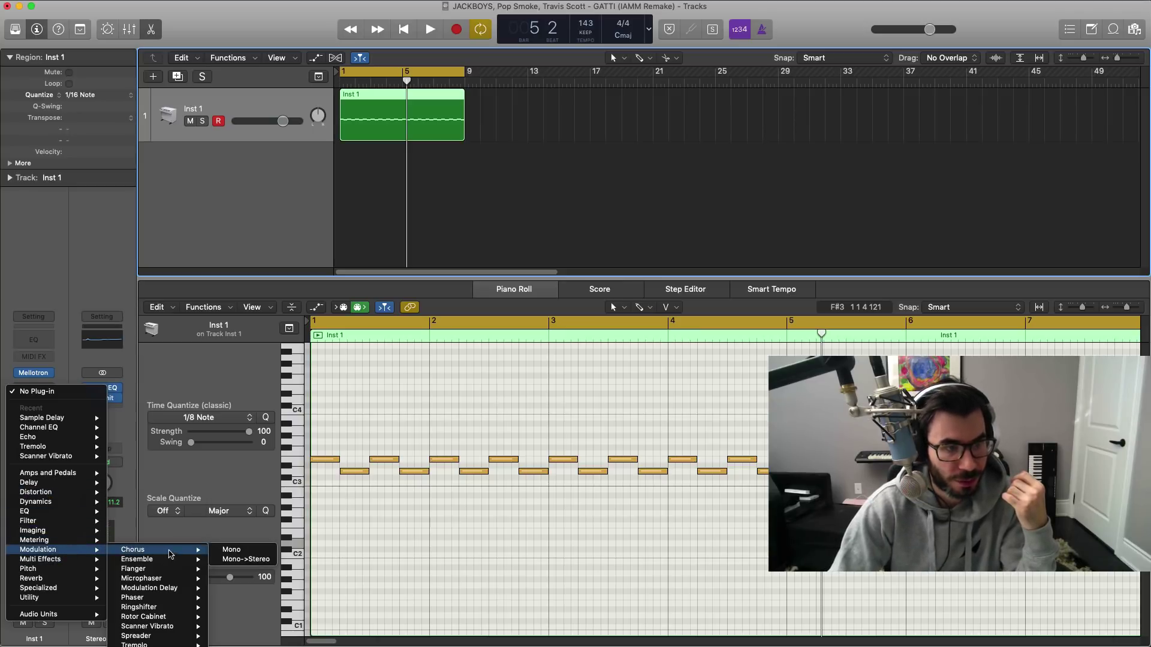
click(227, 552)
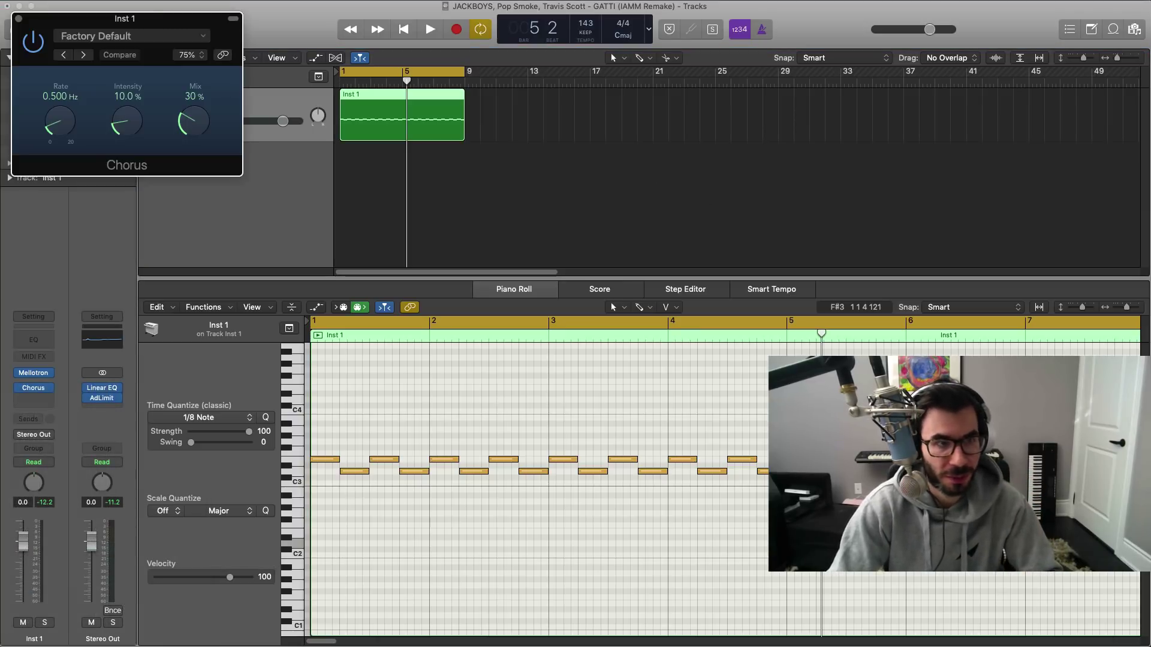
Step: Step through the Chorus presets during playback and load "Pad Enchancer"
key(space)
drag(134, 20, 584, 208)
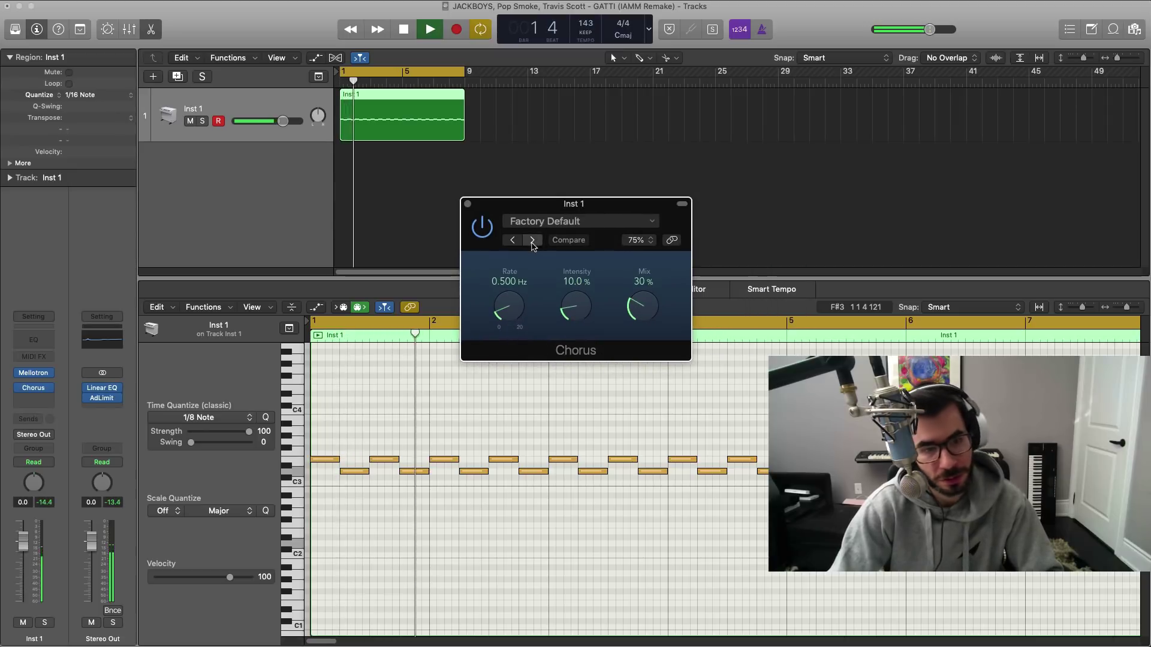
click(533, 241)
click(532, 240)
click(533, 240)
click(532, 241)
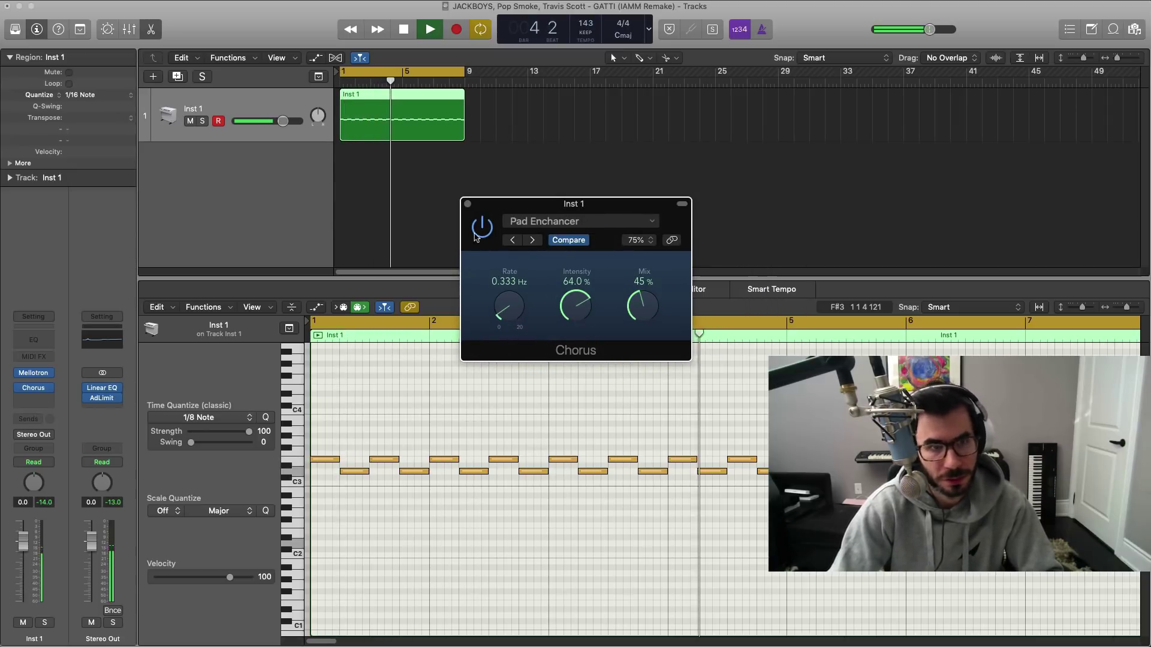
Step: Close the Chorus window, stop playback and add the iZotope Vinyl effect to the Inst 1 channel
click(468, 204)
key(space)
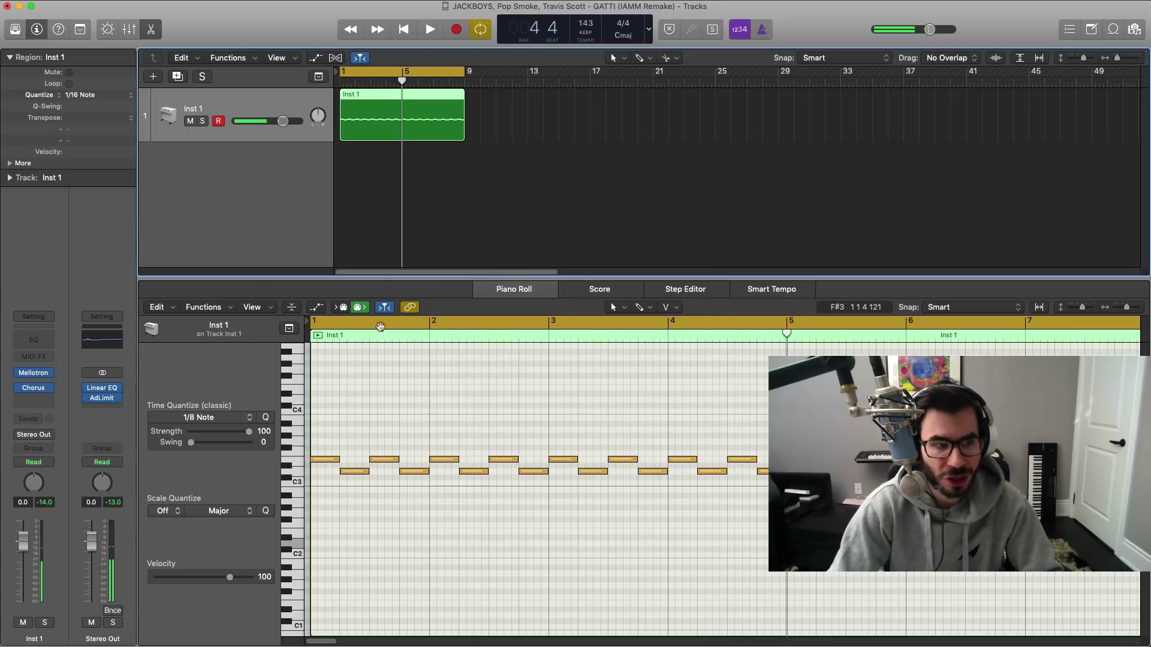
click(34, 400)
mouse_move(77, 626)
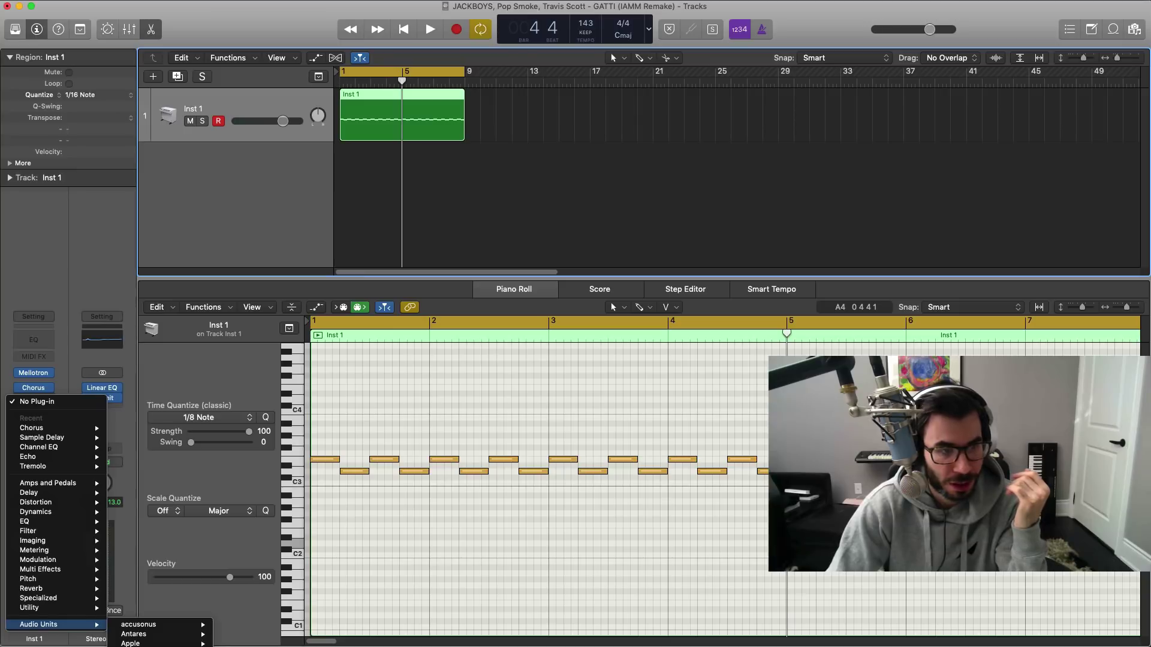
mouse_move(157, 646)
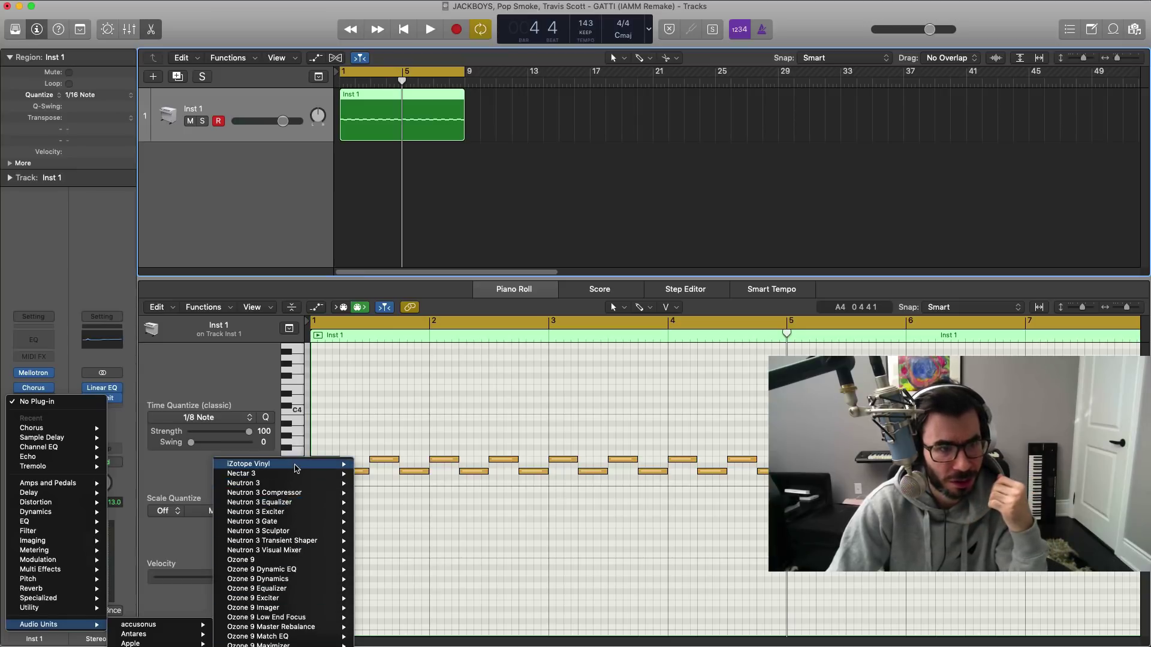
mouse_move(296, 468)
click(378, 465)
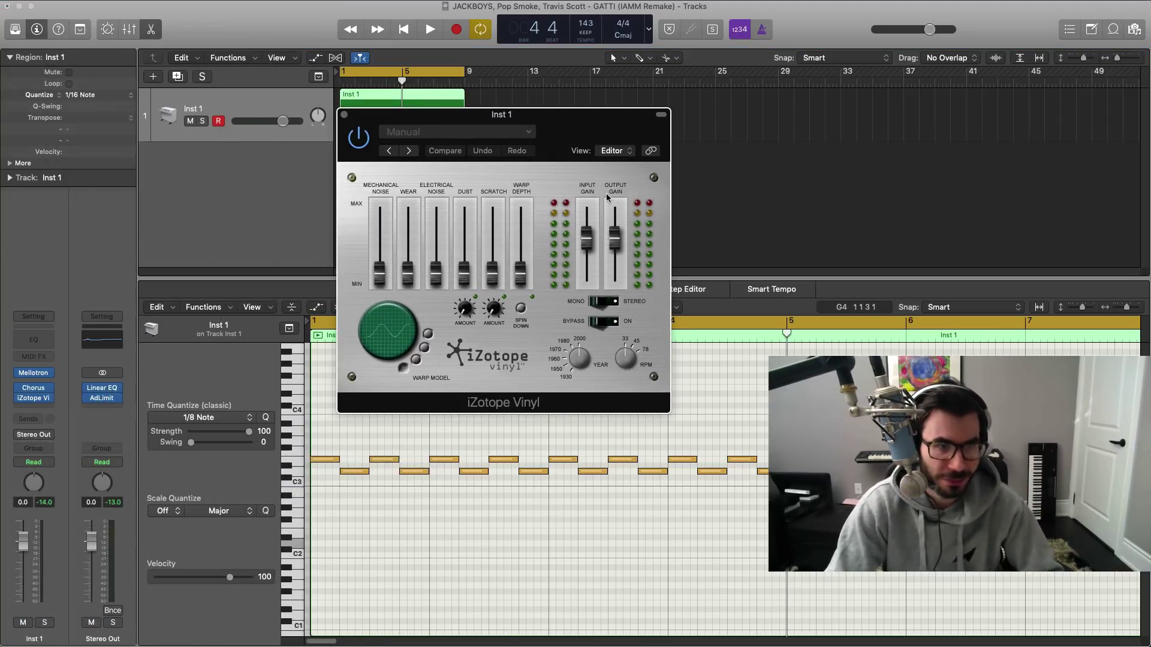
Step: Raise Vinyl's Warp Depth to roughly a third of its range, audition the melody and close the effect window
key(space)
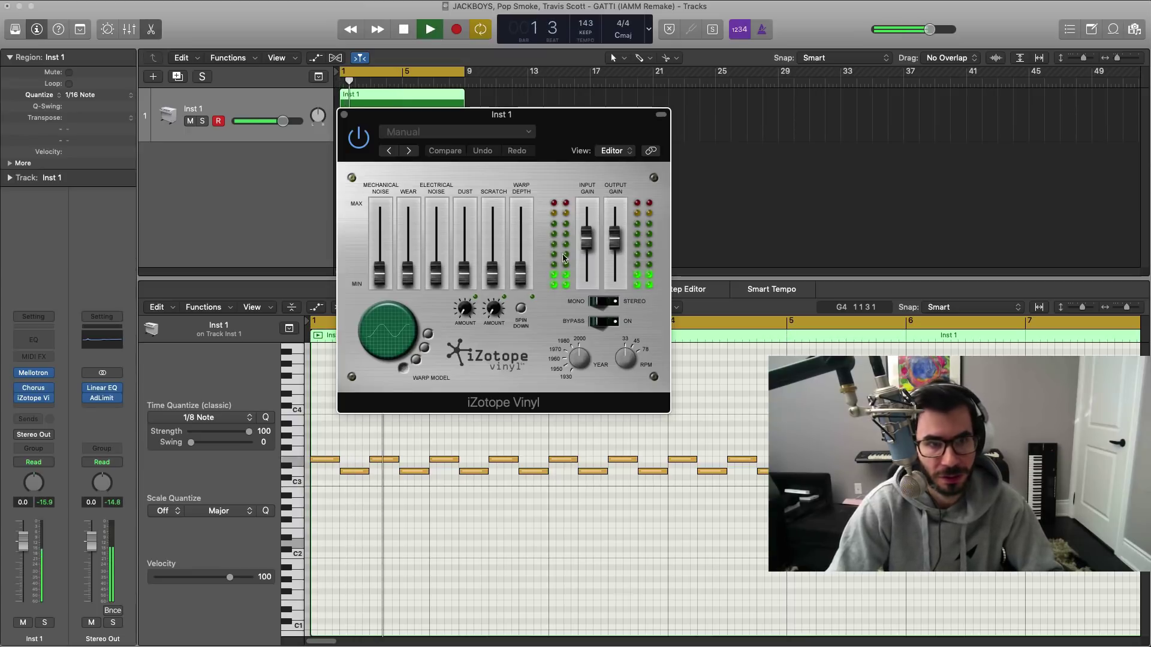
key(space)
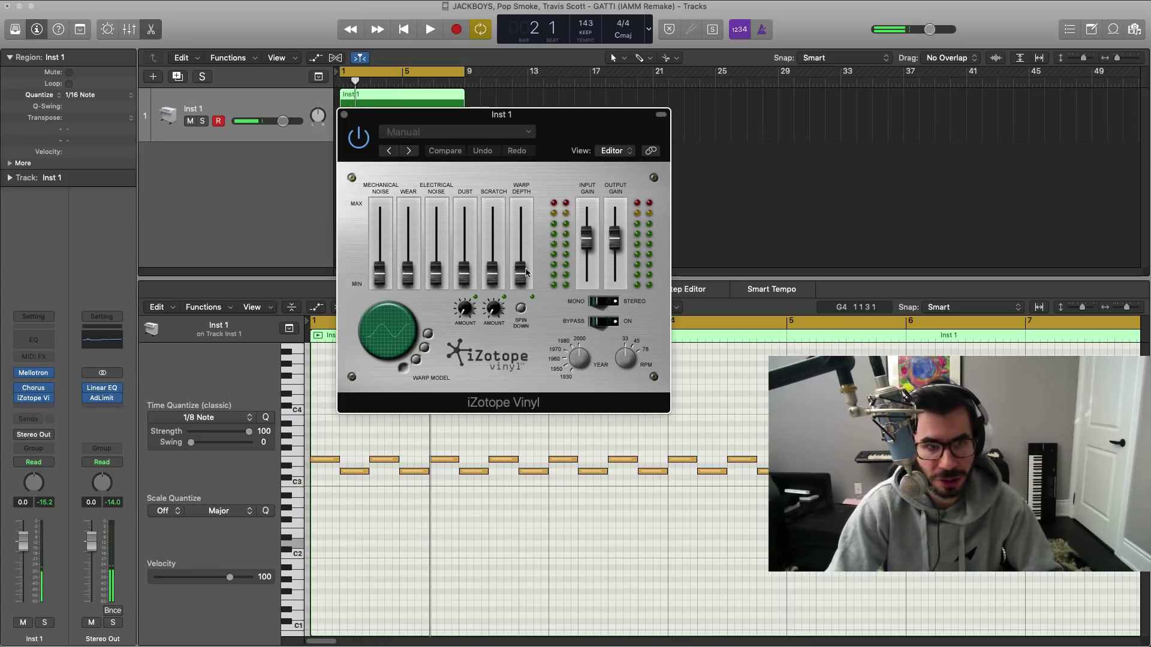
drag(523, 280, 528, 255)
key(space)
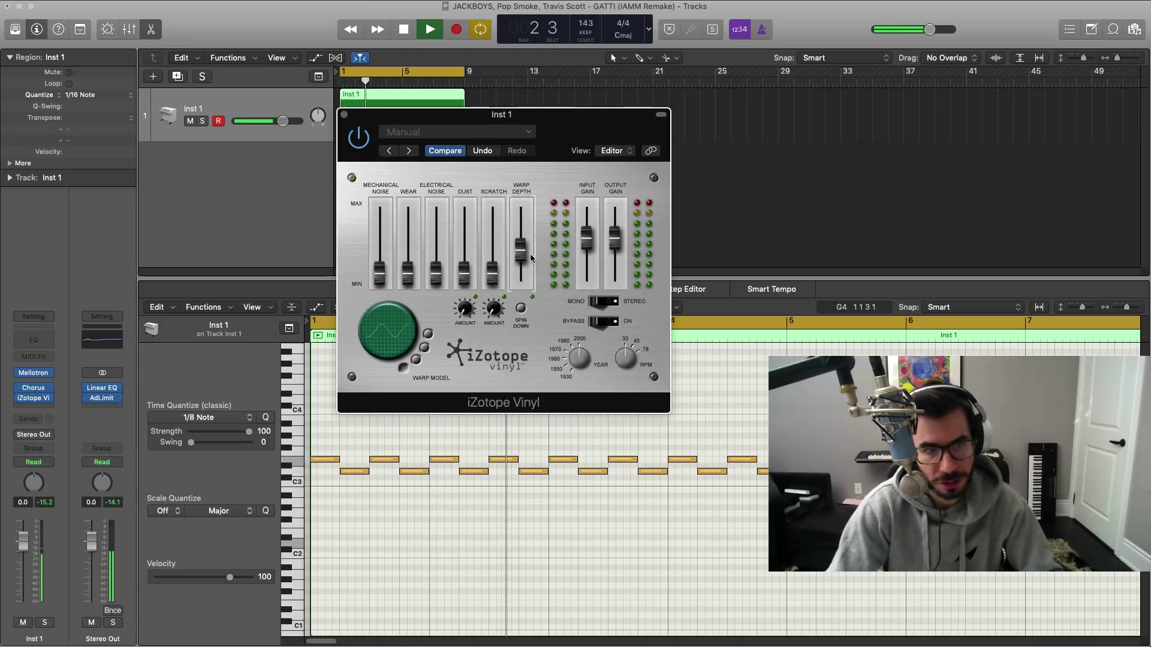
key(space)
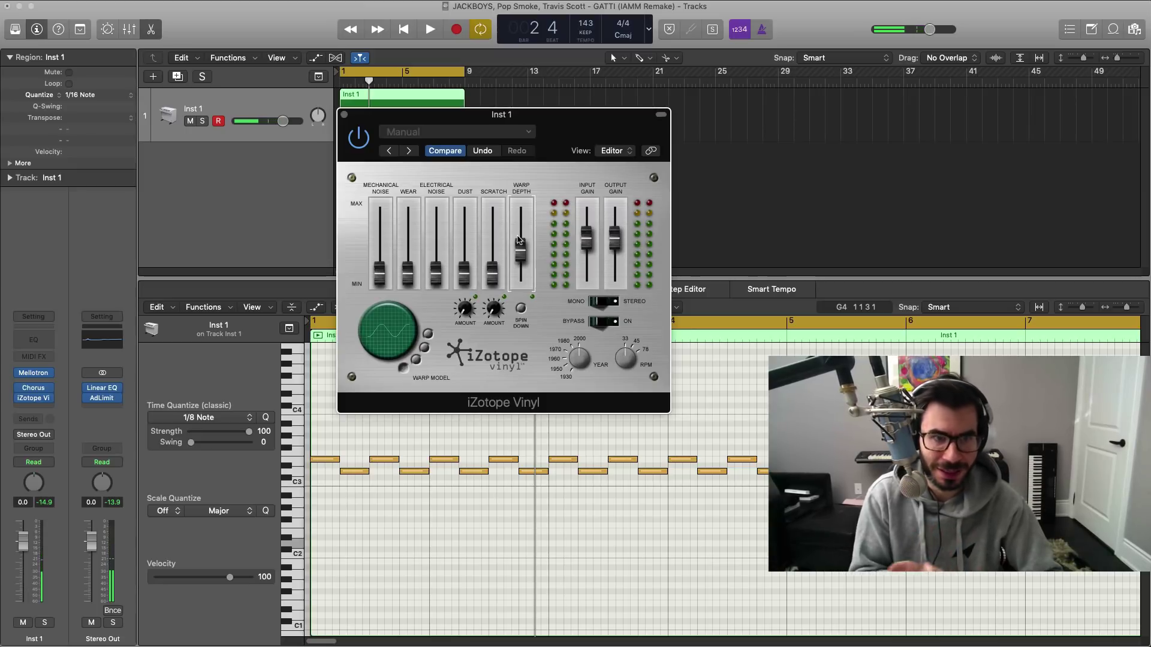
key(space)
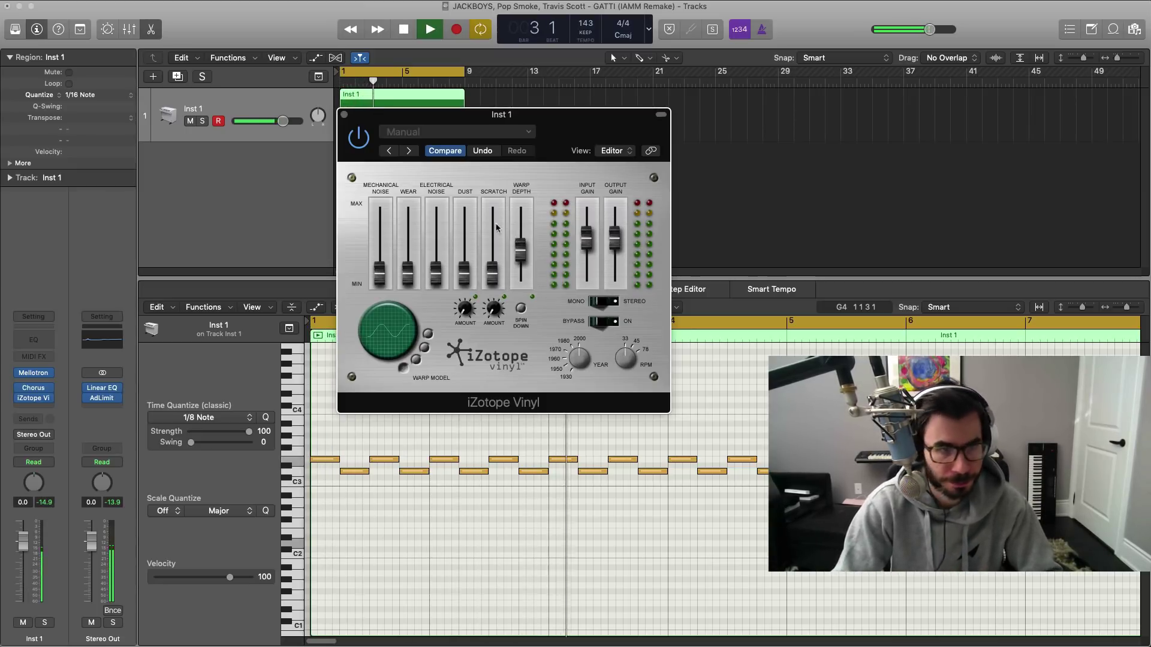
click(345, 115)
key(space)
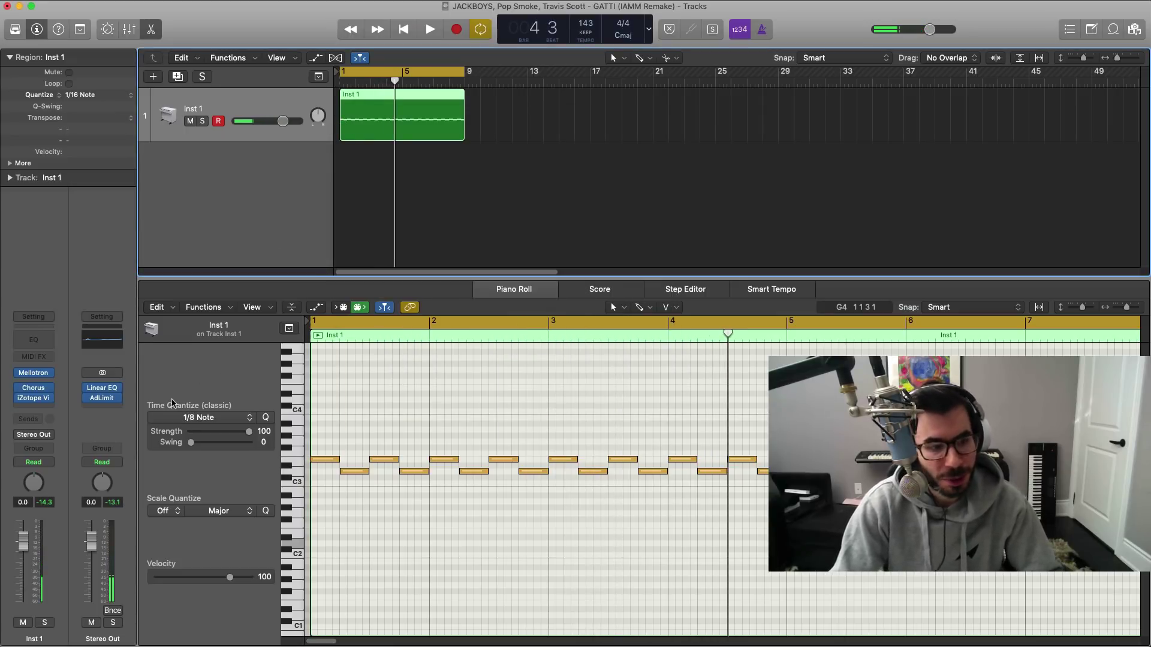
Step: Add a mono Space Designer reverb to the Inst 1 channel with Wet at -10.0 dB, and close its window
click(47, 410)
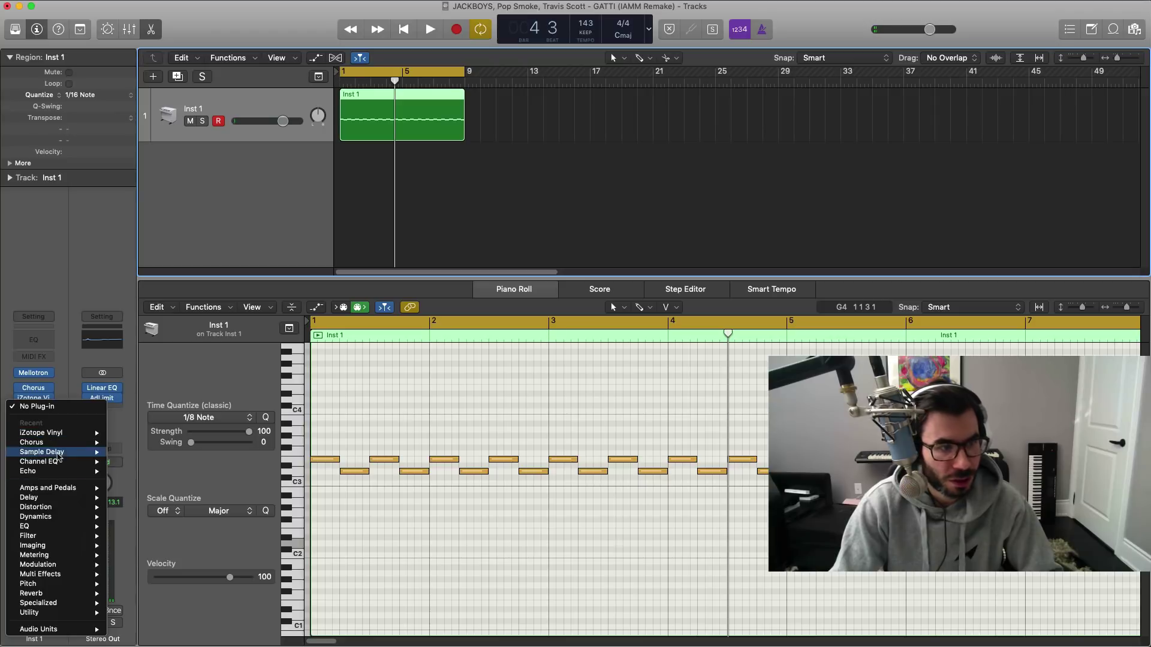
mouse_move(73, 593)
mouse_move(147, 622)
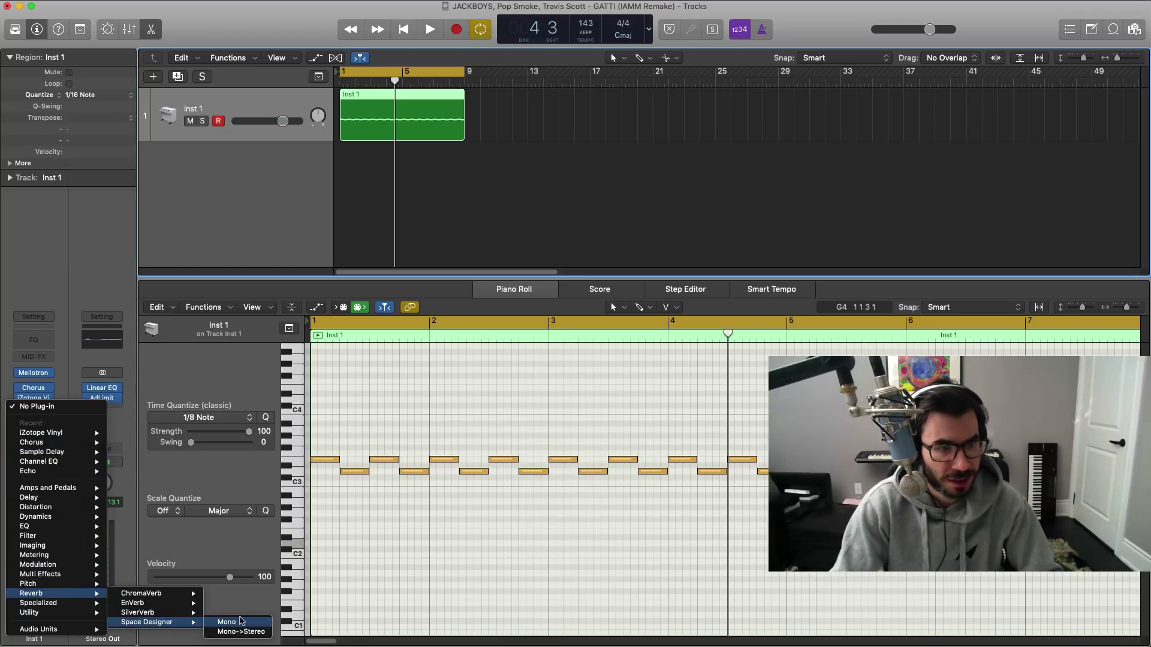
click(242, 623)
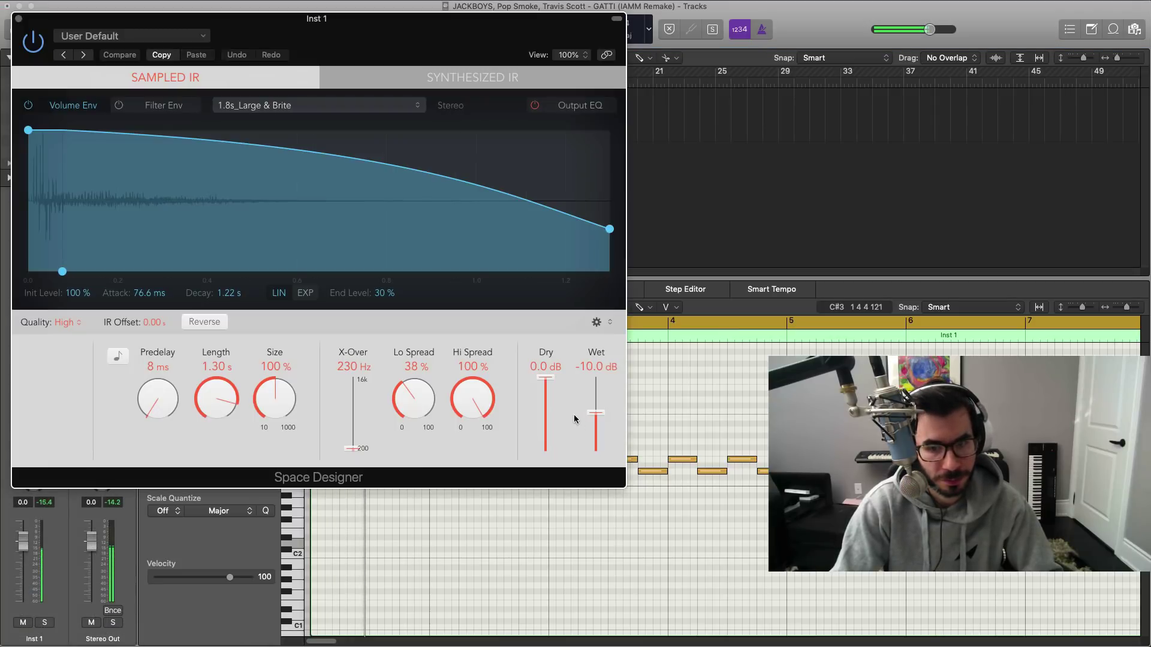
drag(595, 412, 592, 446)
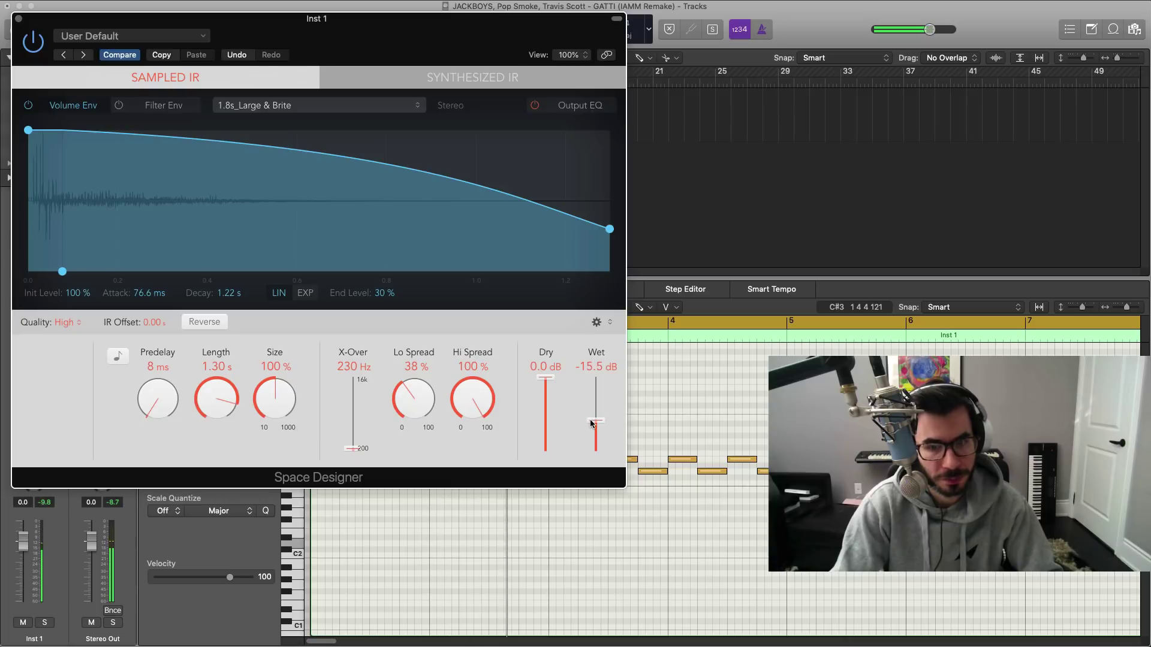
drag(589, 415, 590, 411)
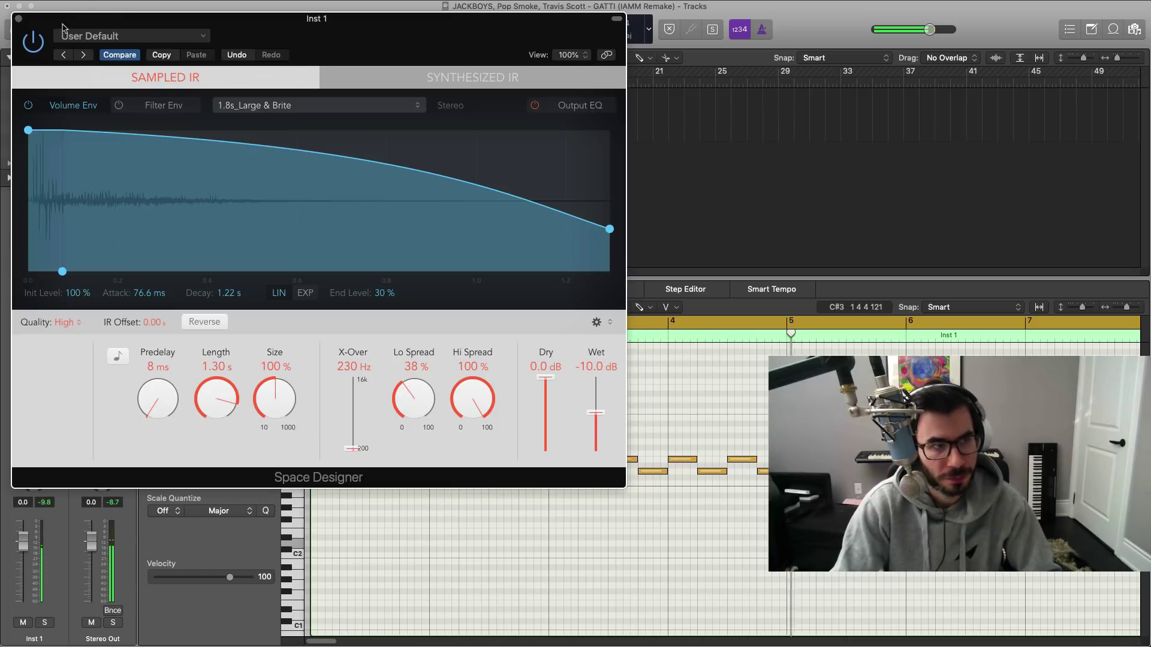
click(20, 19)
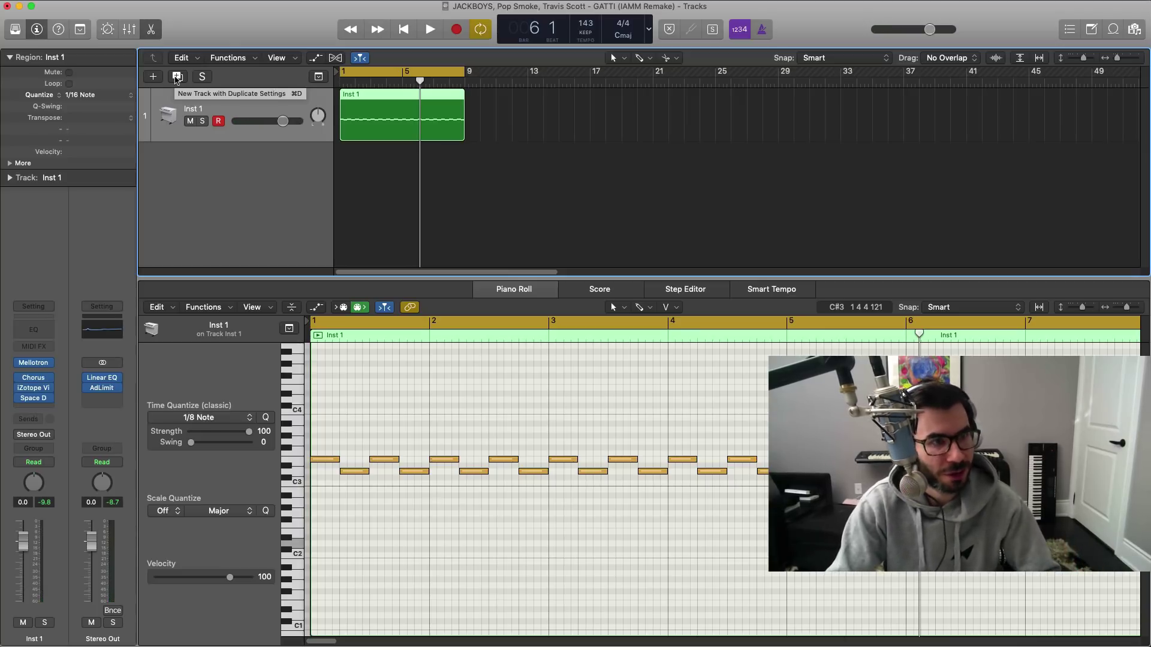
Step: Create a second software instrument track and load the orchestral Romance Strings patch on it
click(151, 78)
key(Return)
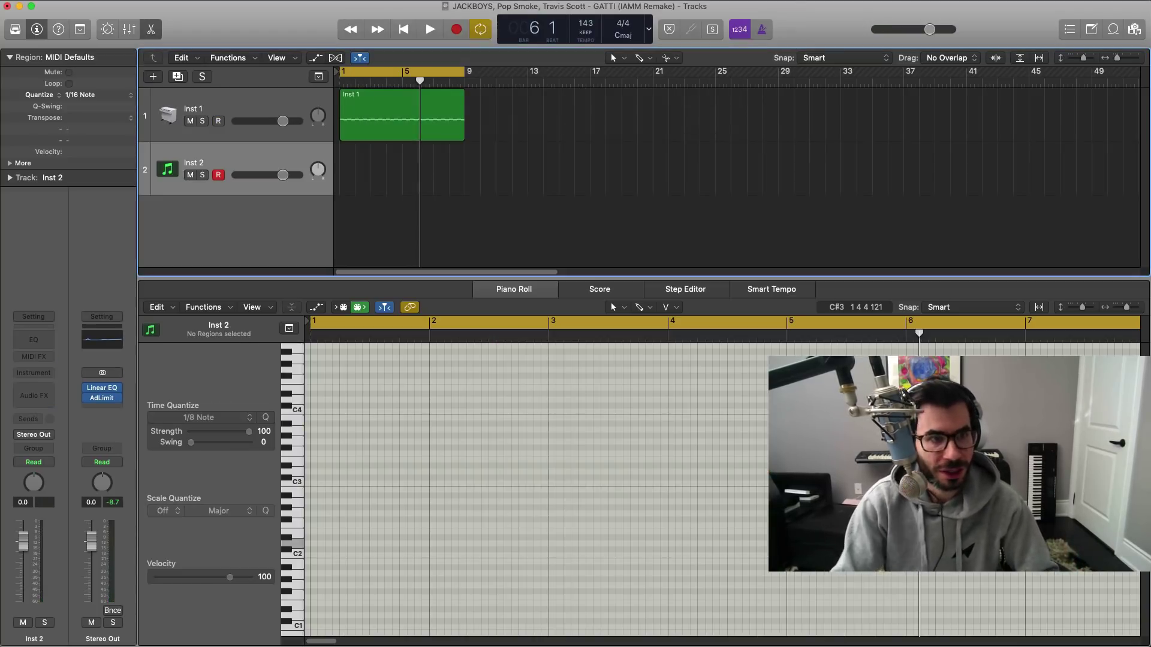
click(16, 29)
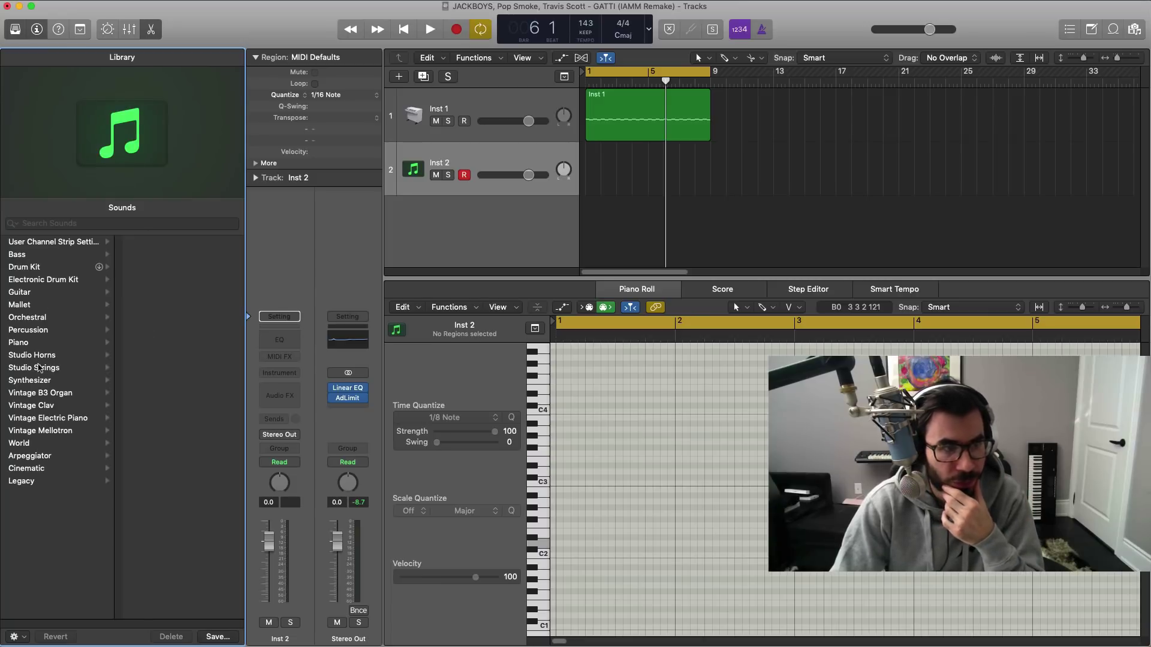
click(37, 317)
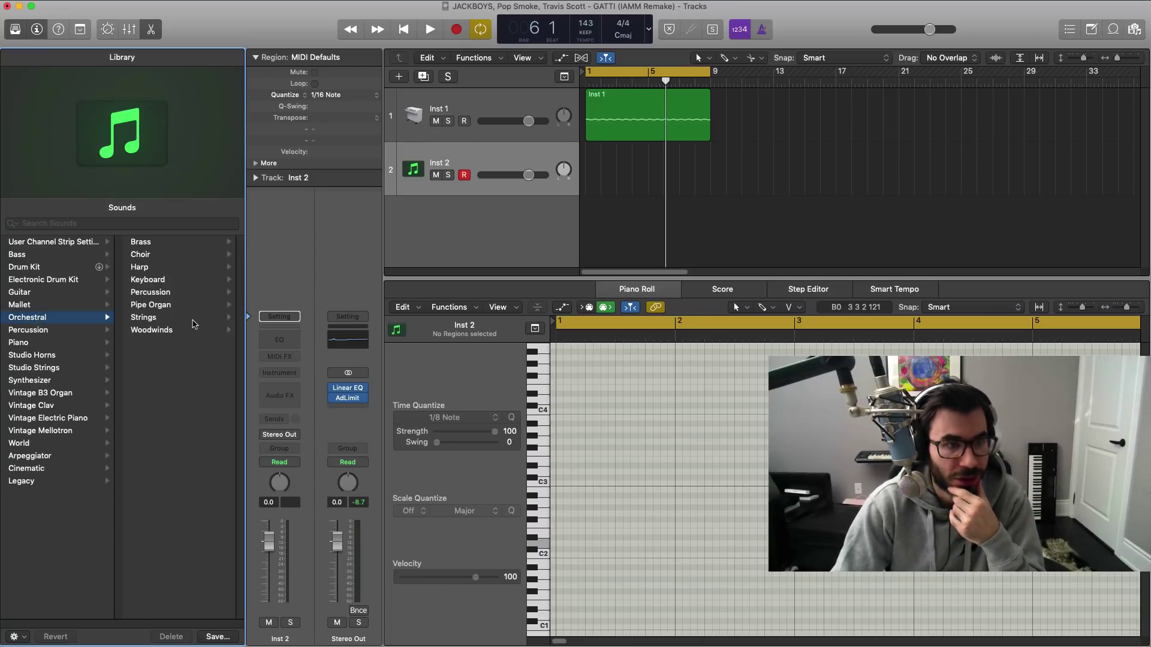
click(193, 323)
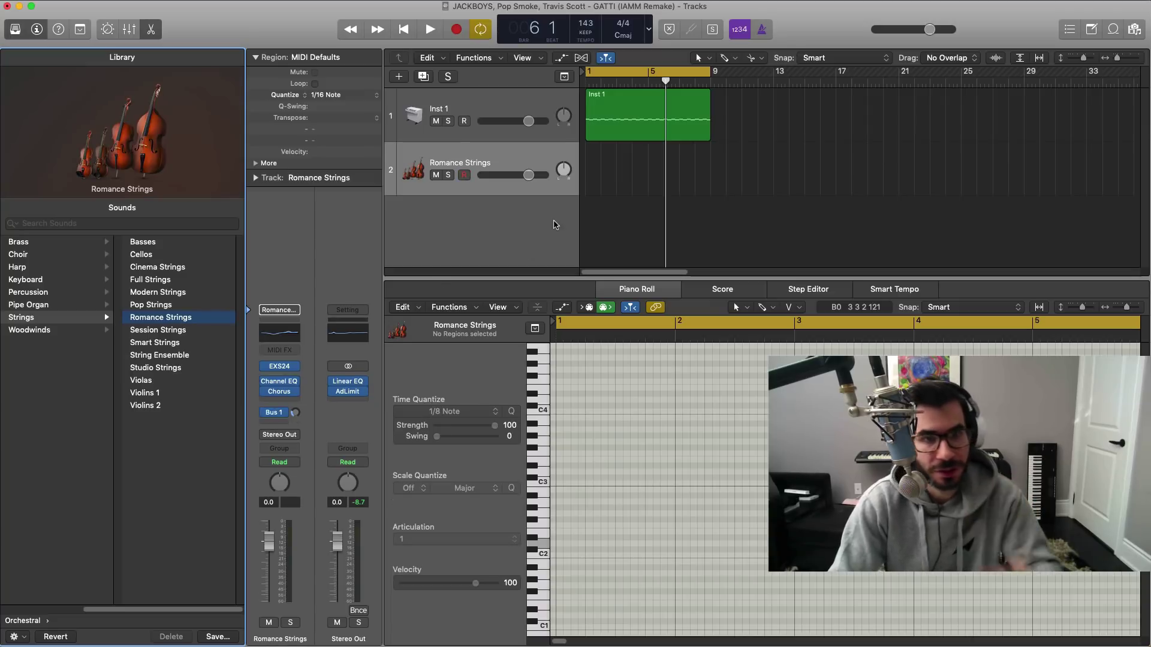
Step: Create an empty eight-bar region on the Romance Strings track, matching the Inst 1 region, and hide the Library
click(594, 182)
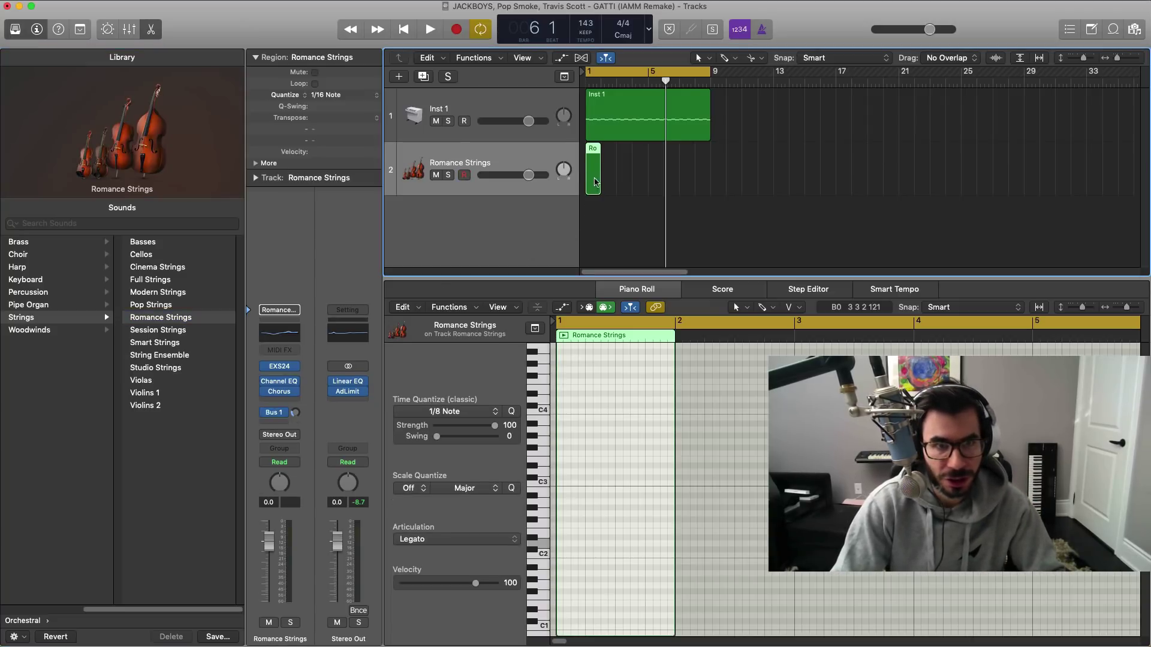
drag(595, 183, 710, 191)
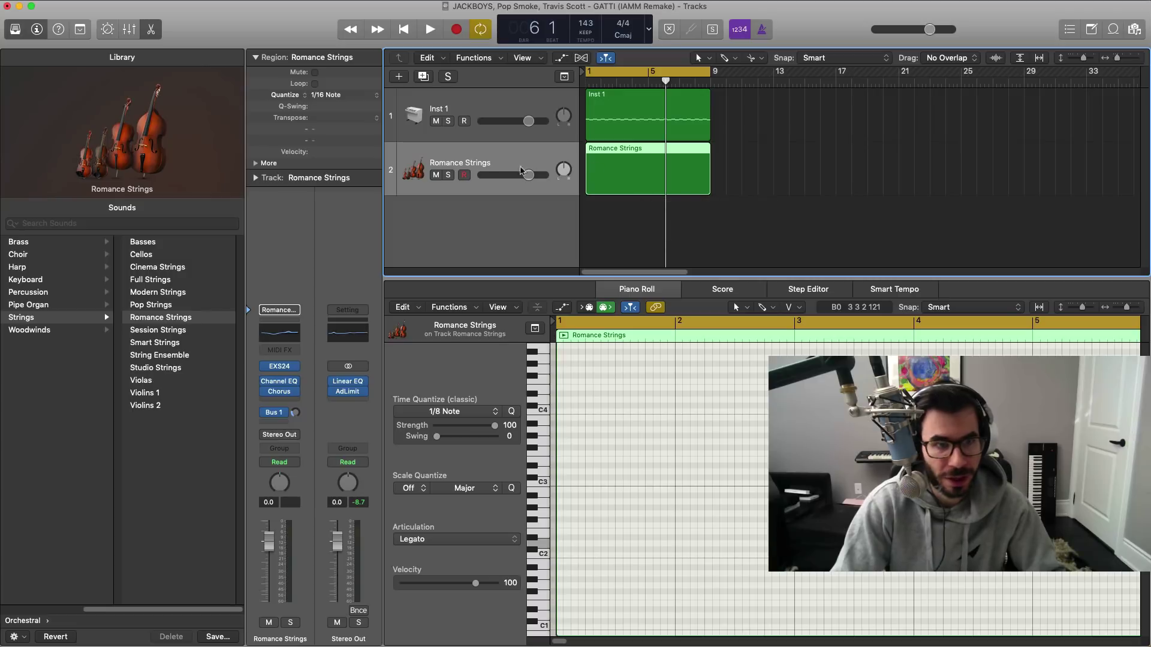
click(16, 29)
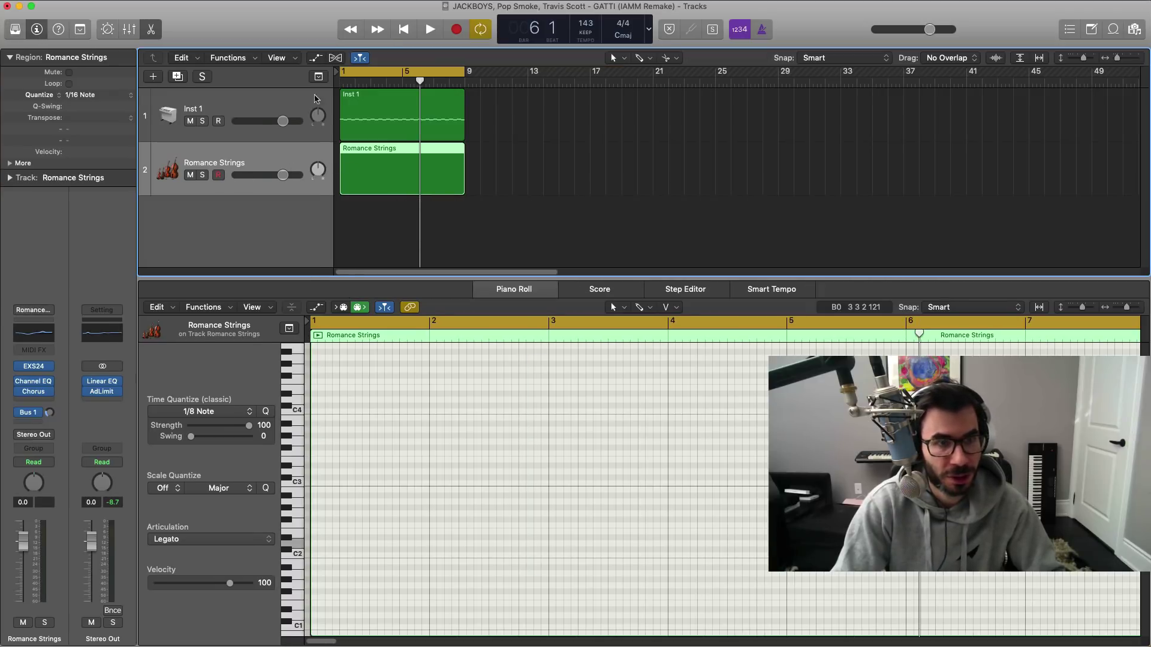
key(e)
double_click(390, 173)
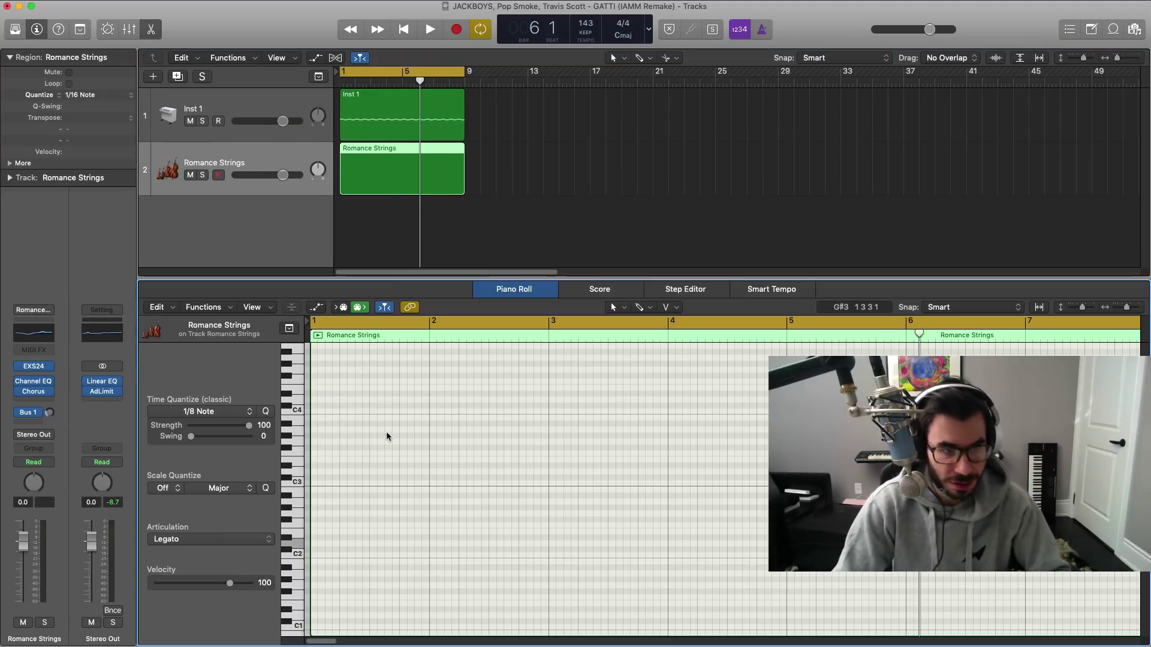
Step: Add a D note to the Romance Strings region, lower it an octave to D1 and stretch it across bars 1 and 2
key(space)
key(space)
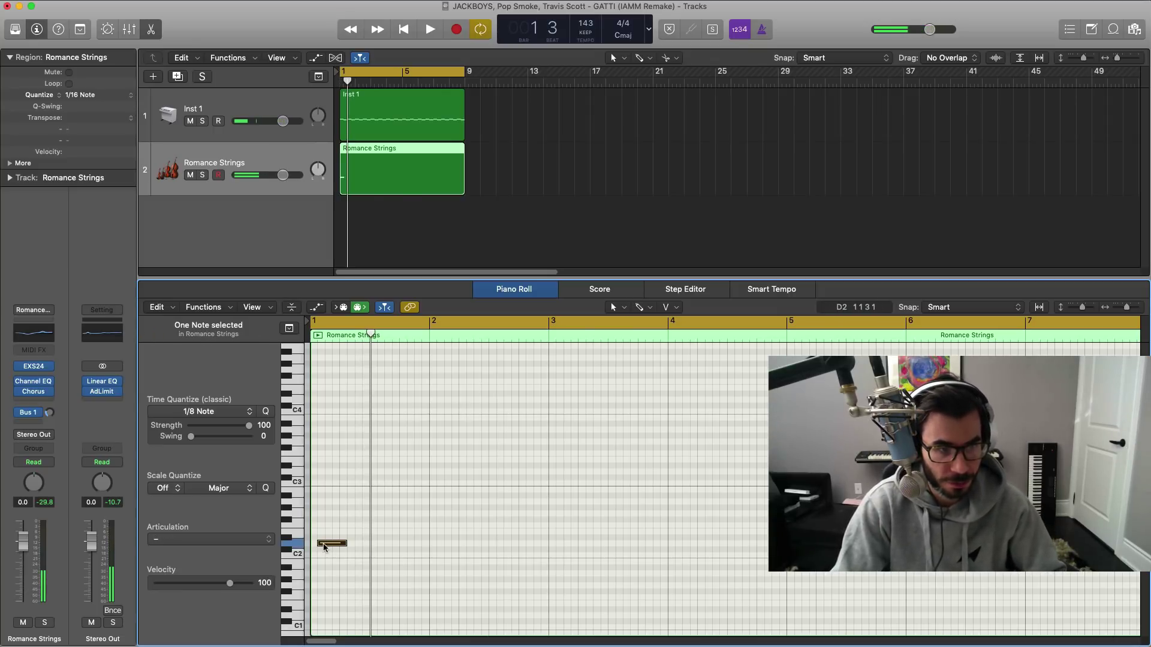
key(shift+alt+Down)
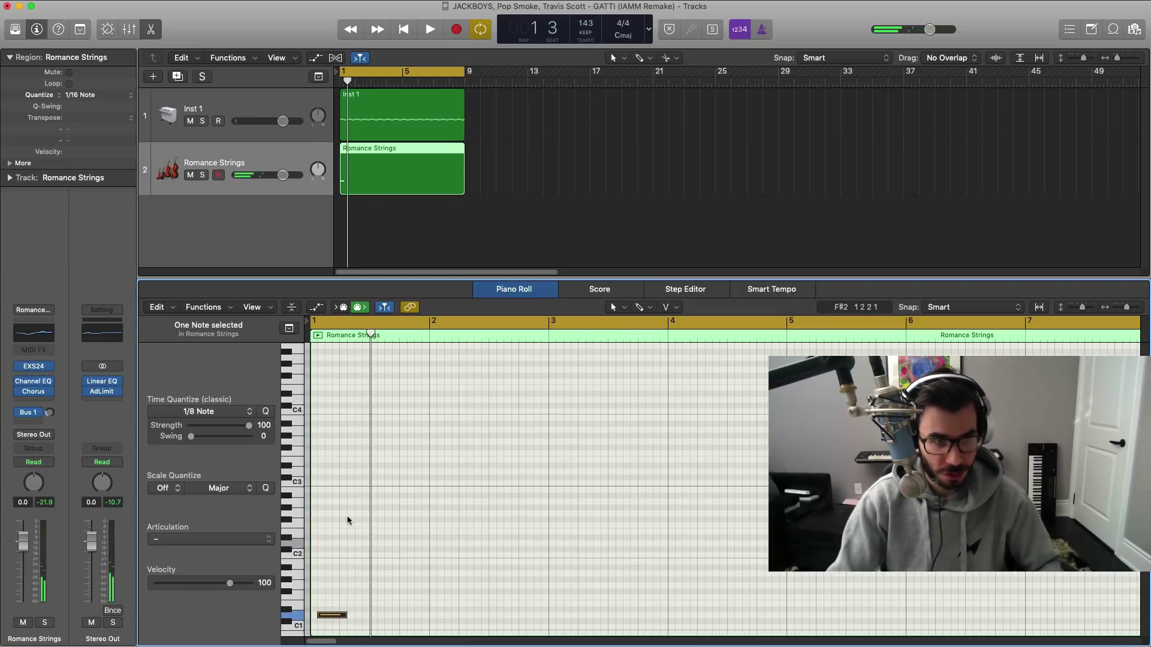
drag(329, 619, 544, 630)
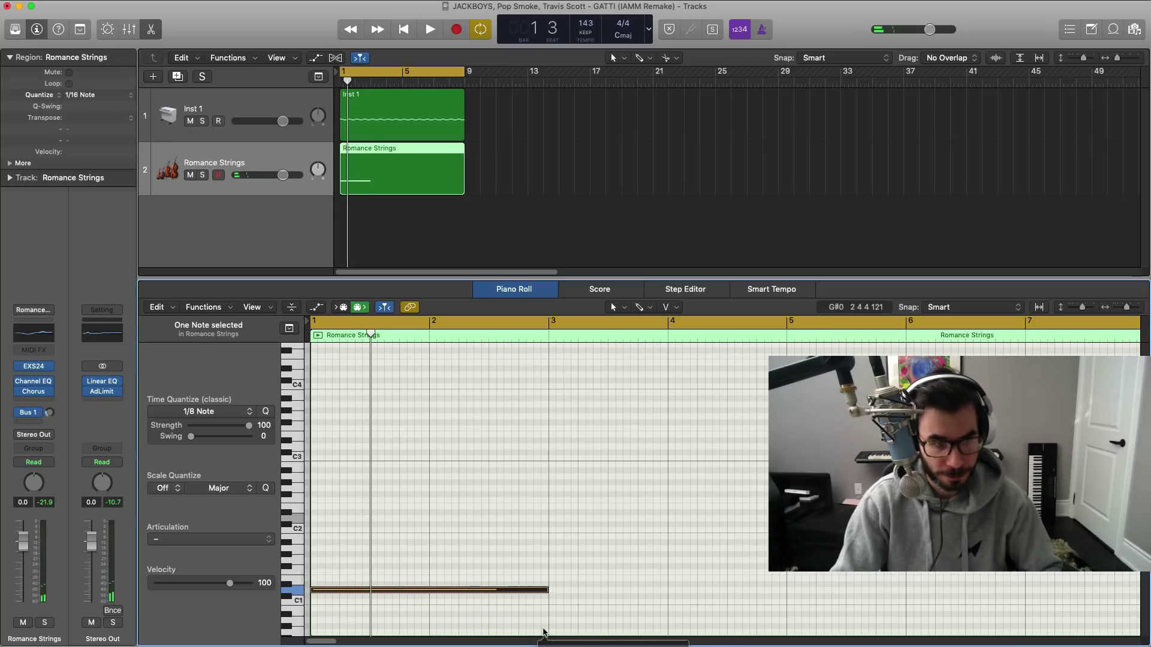
Step: Set the Romance Strings track's volume to 0.5 dB while playing both parts
key(space)
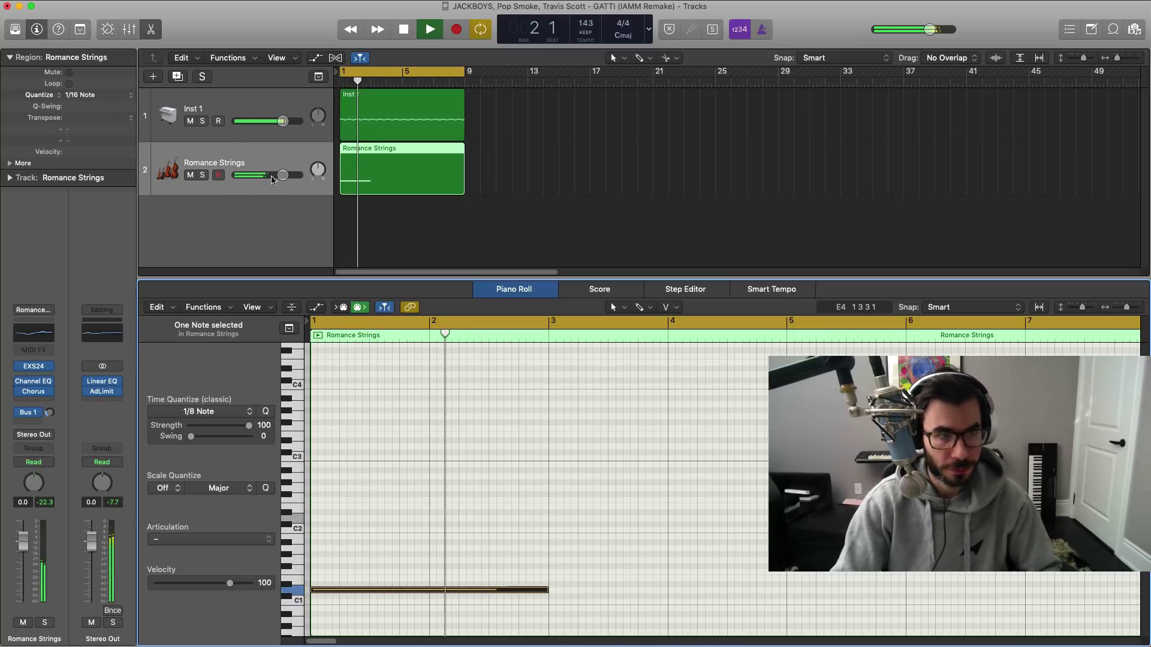
drag(282, 175, 284, 174)
key(space)
Step: Repeat the two-bar D1 note until four copies fill the eight-bar Romance Strings region, listening during playback
click(474, 594)
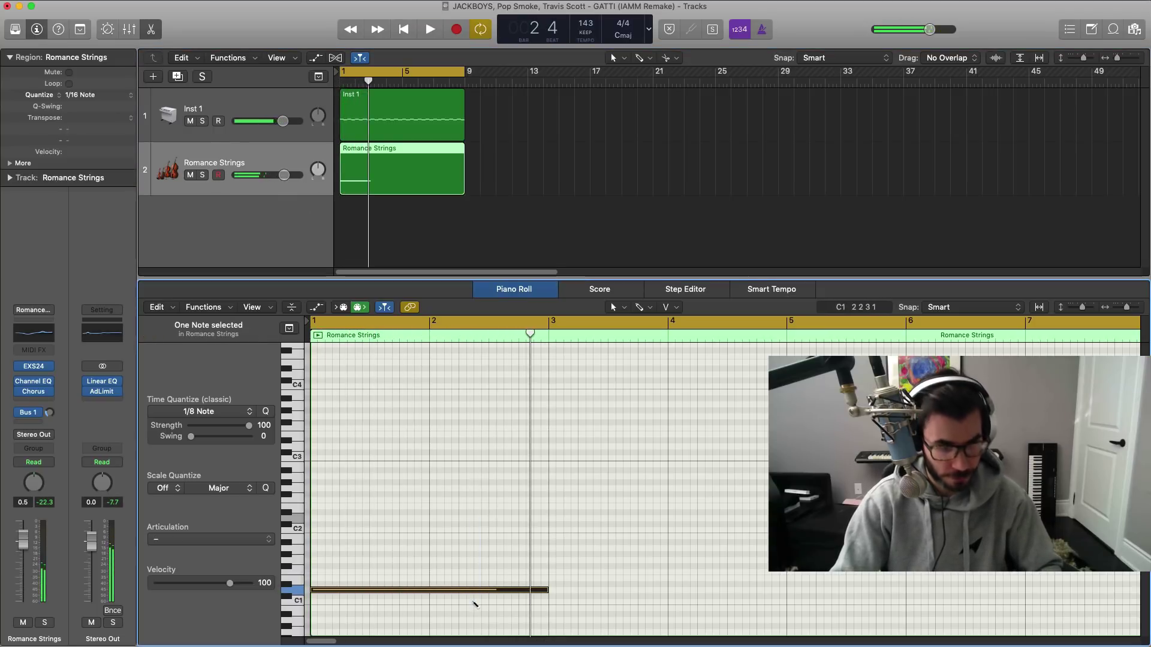
key(super+r)
key(space)
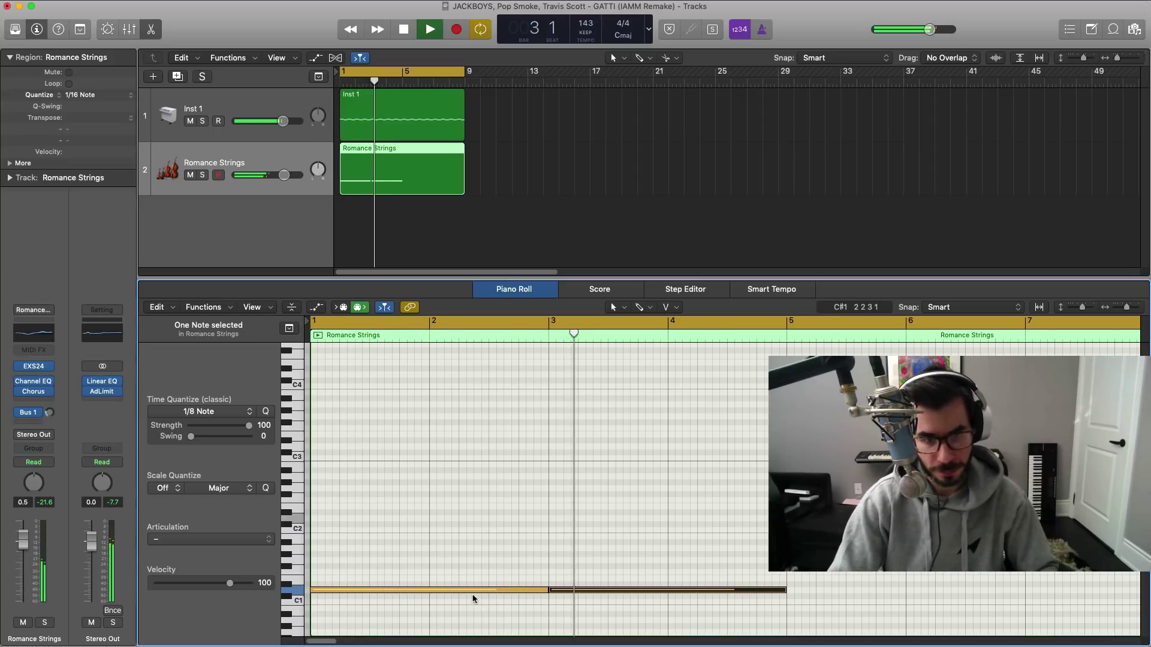
drag(693, 596, 459, 550)
key(super+r)
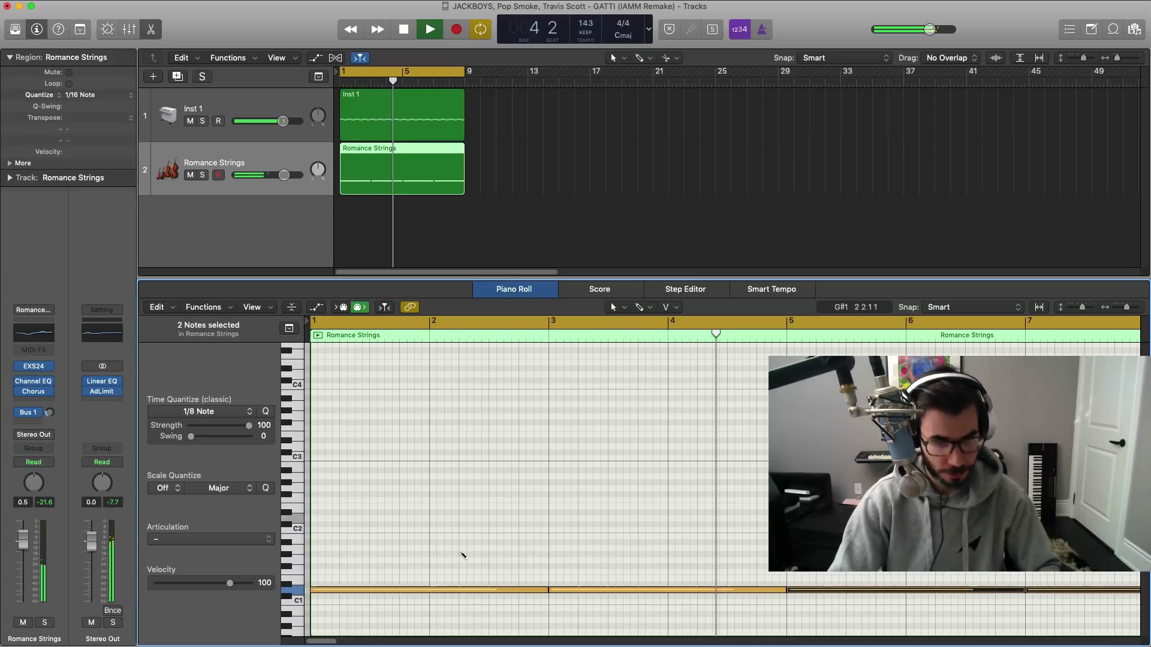
scroll(628, 516, down, 4)
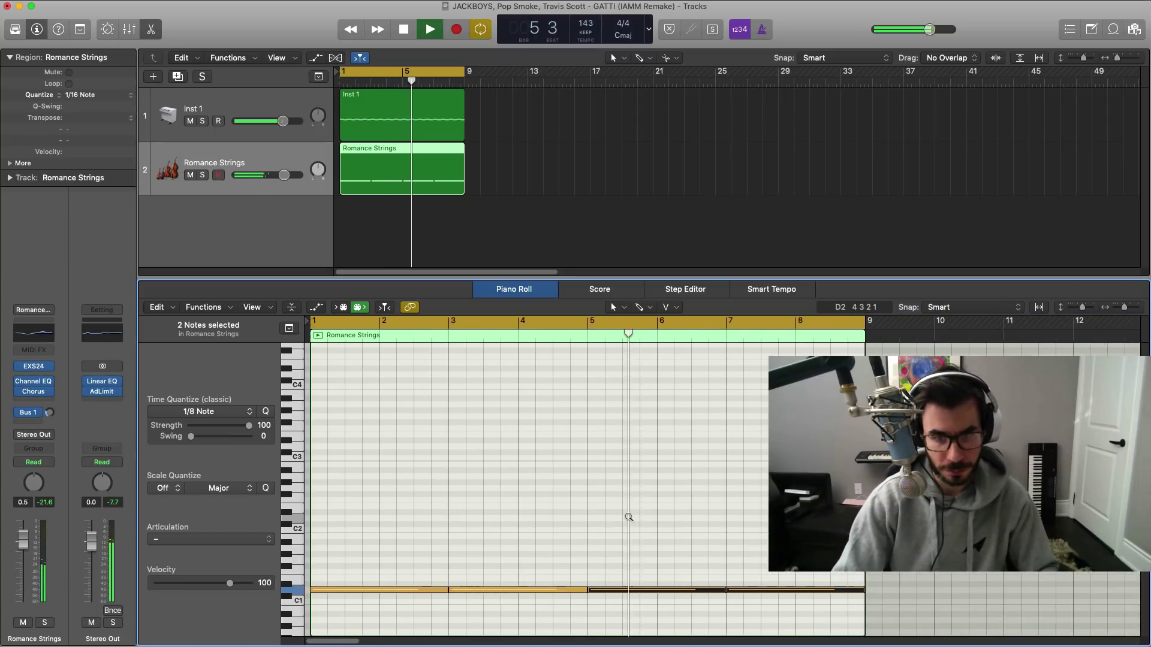
scroll(628, 517, up, 4)
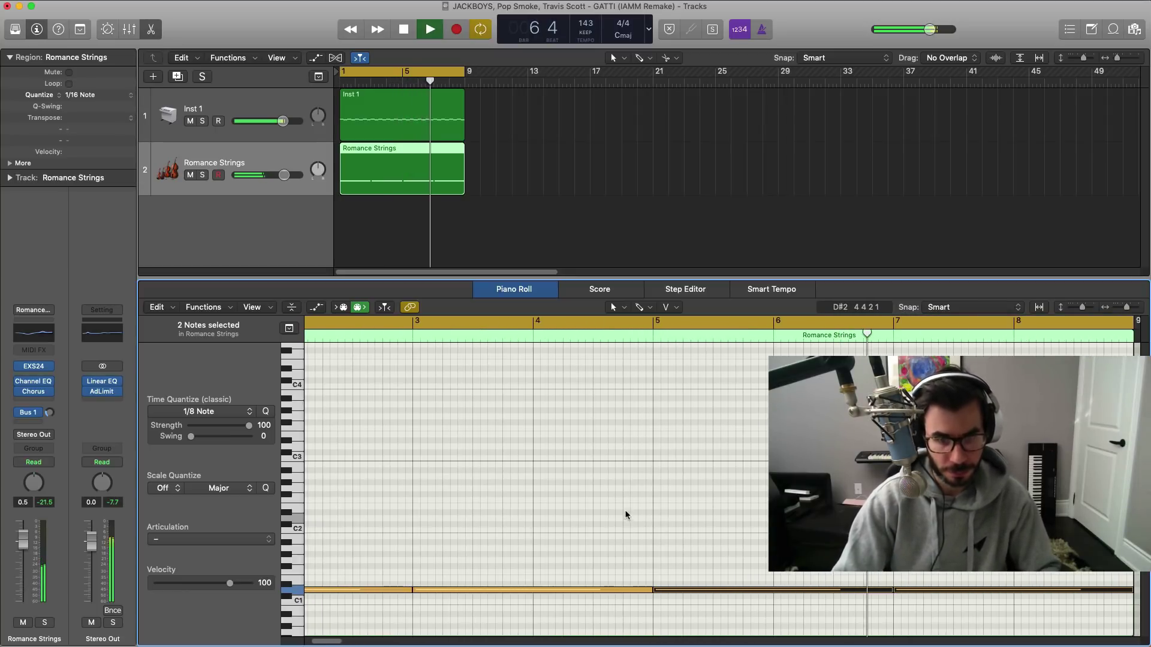
Step: Open the Romance Strings channel's Chorus, load the "Glimmering Chorus" preset and stop playback
click(31, 393)
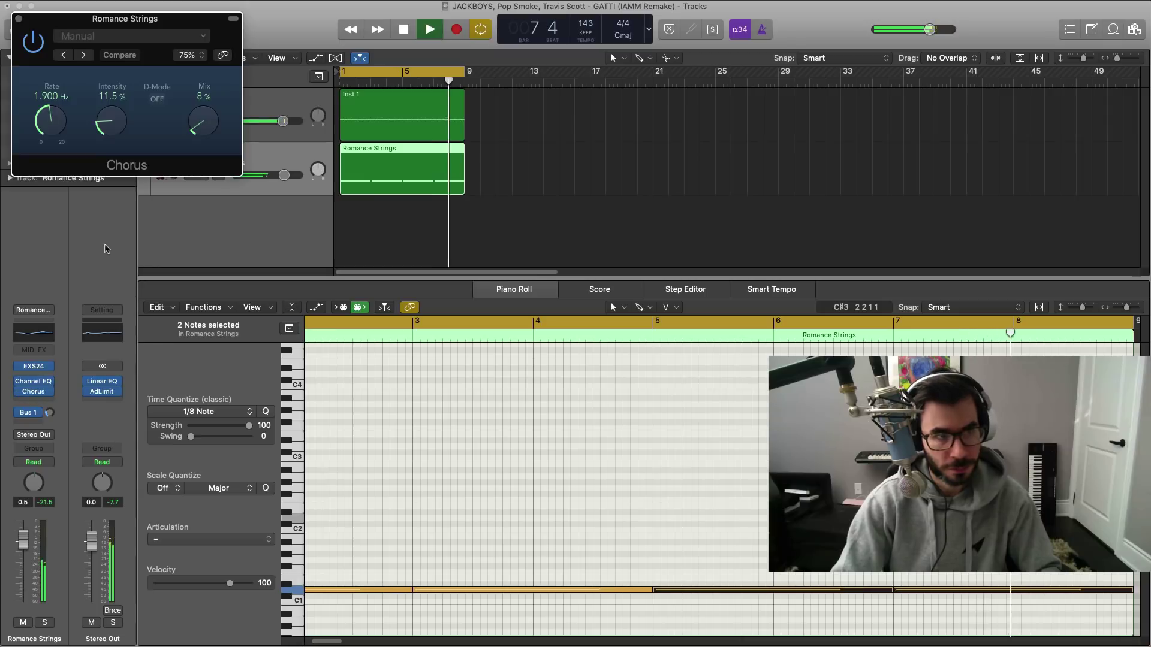
drag(103, 23, 449, 254)
key(space)
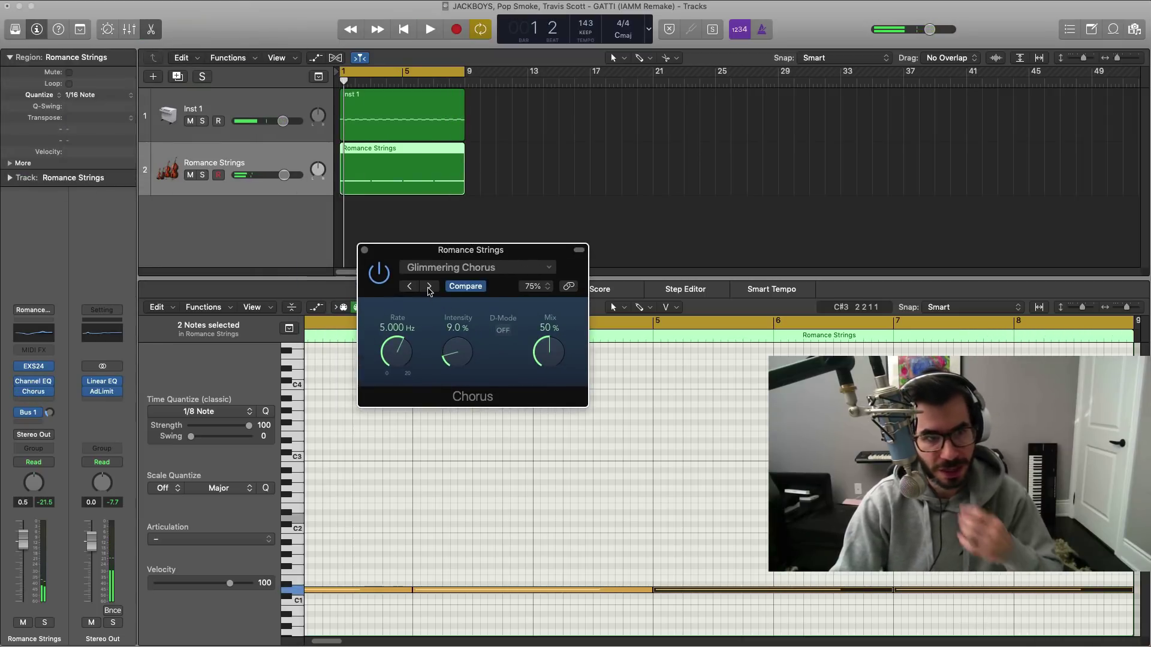
Step: Switch the Romance Strings Chorus to the "Mega Wide Chorus" preset, start playback and close the plug-in window
click(429, 287)
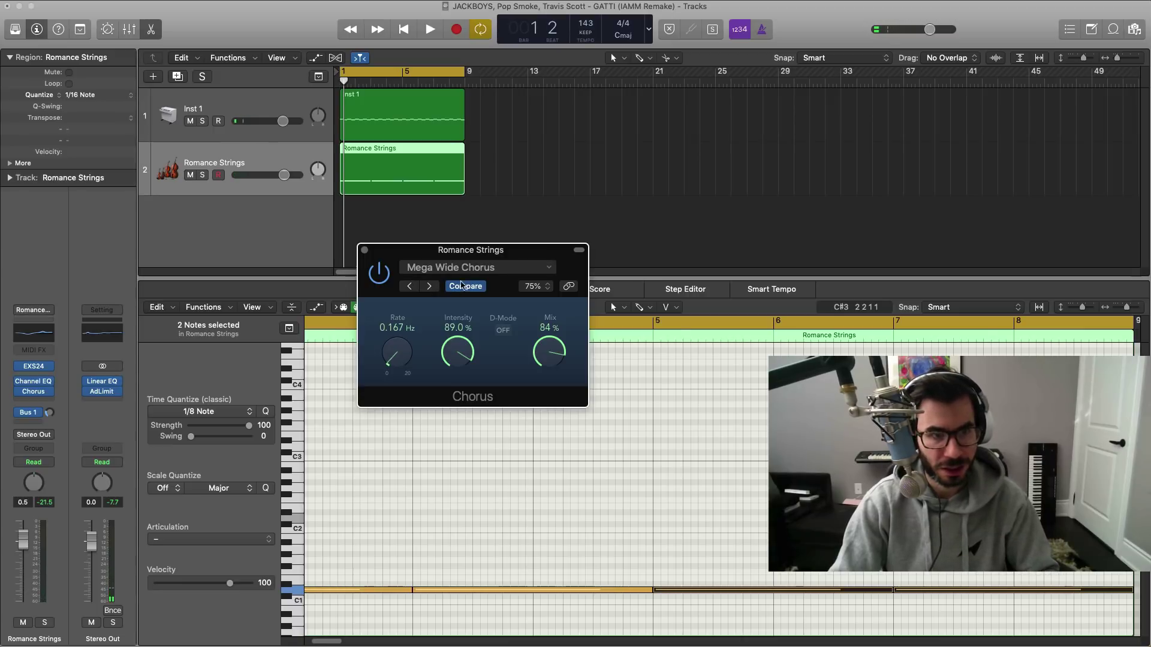
key(space)
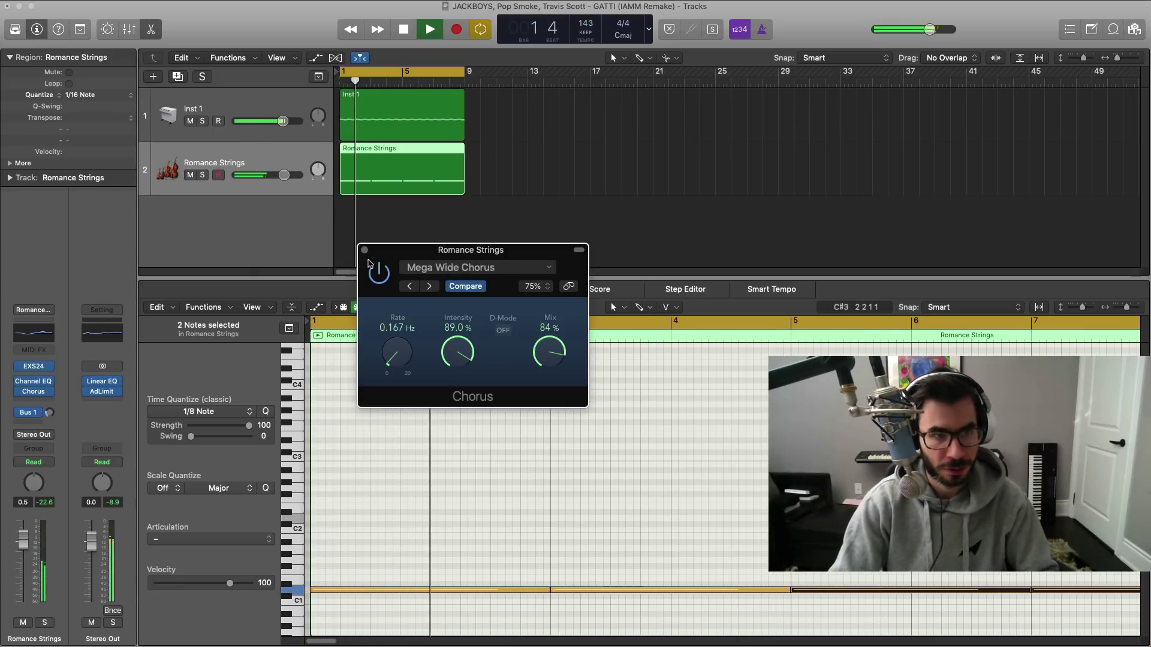
click(364, 250)
Step: Delete the four melody notes in bar 8 of the Inst 1 region, listen to the loop and stop playback
click(408, 114)
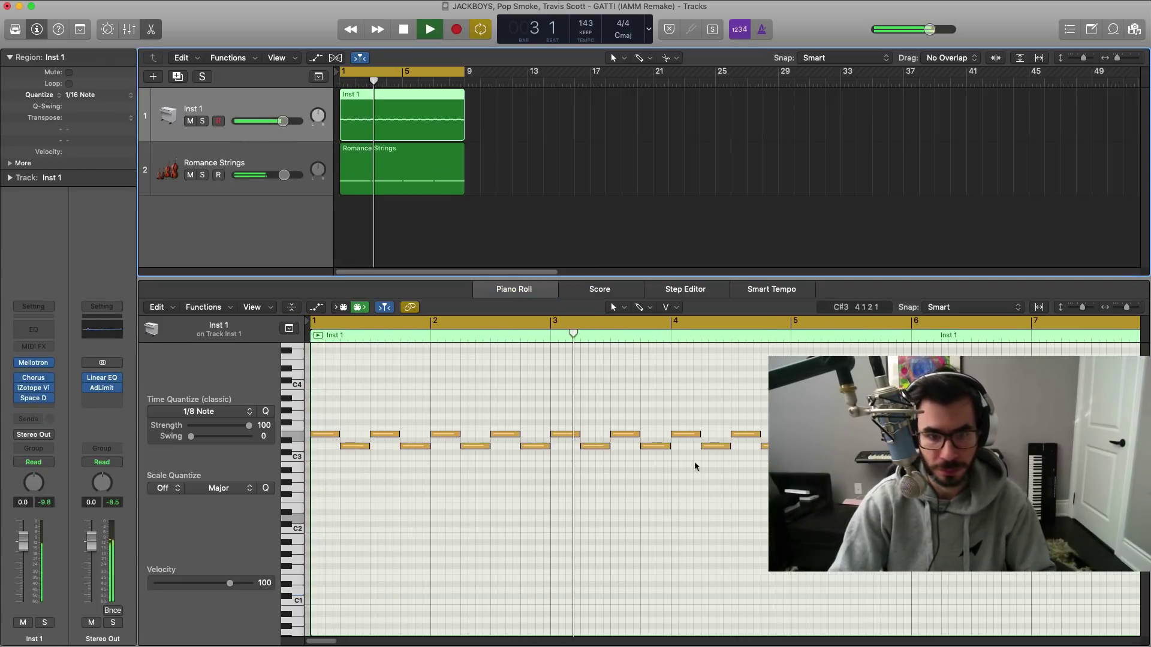
key(space)
click(610, 302)
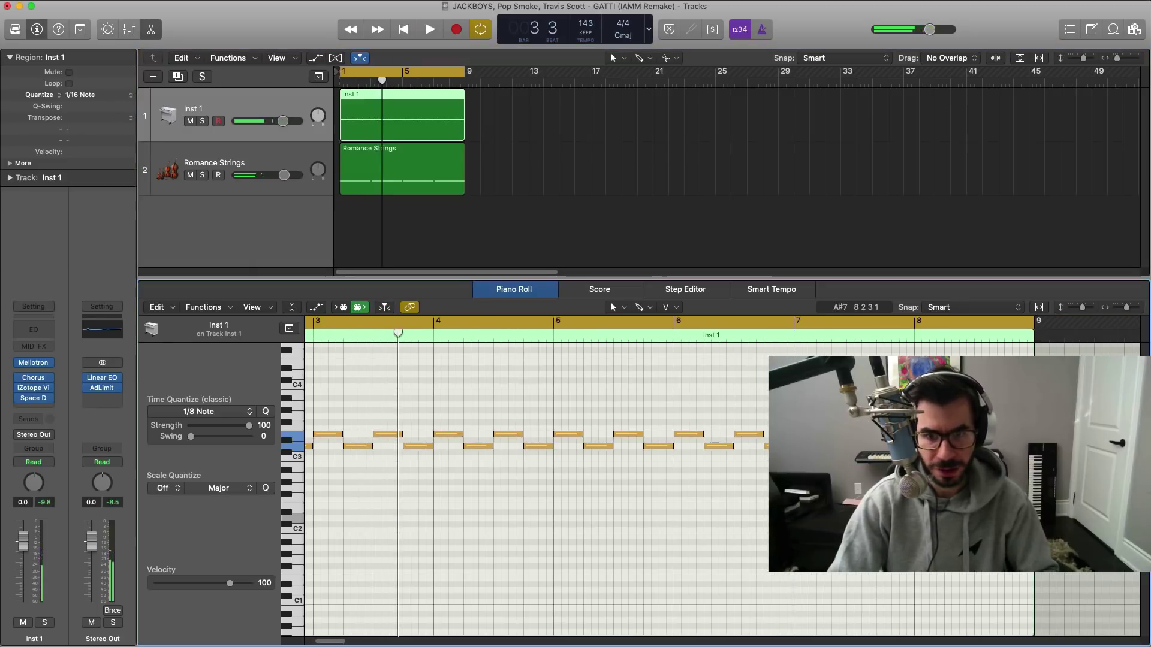
drag(926, 410, 1022, 486)
key(Delete)
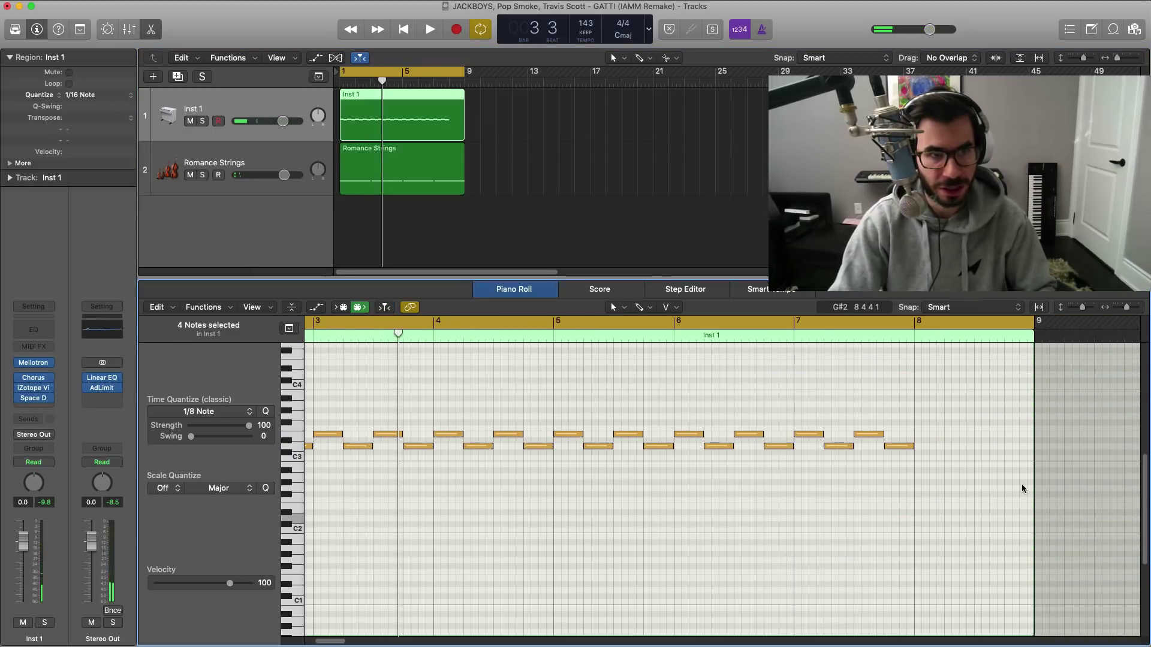
key(space)
key(e)
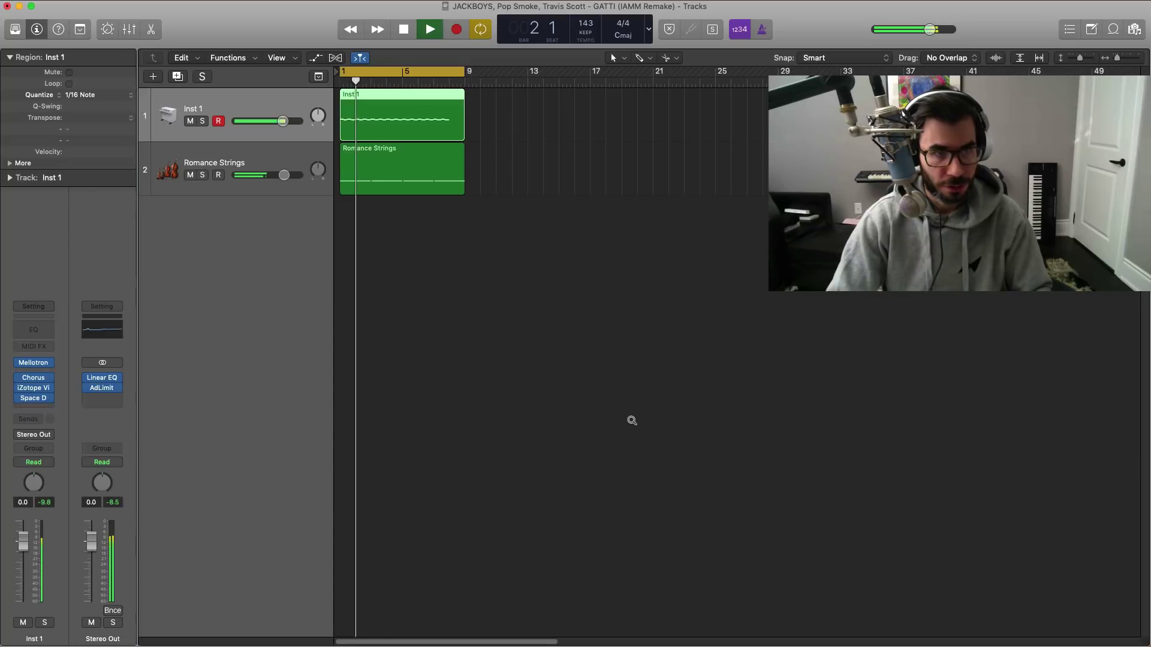
scroll(631, 421, left, 1)
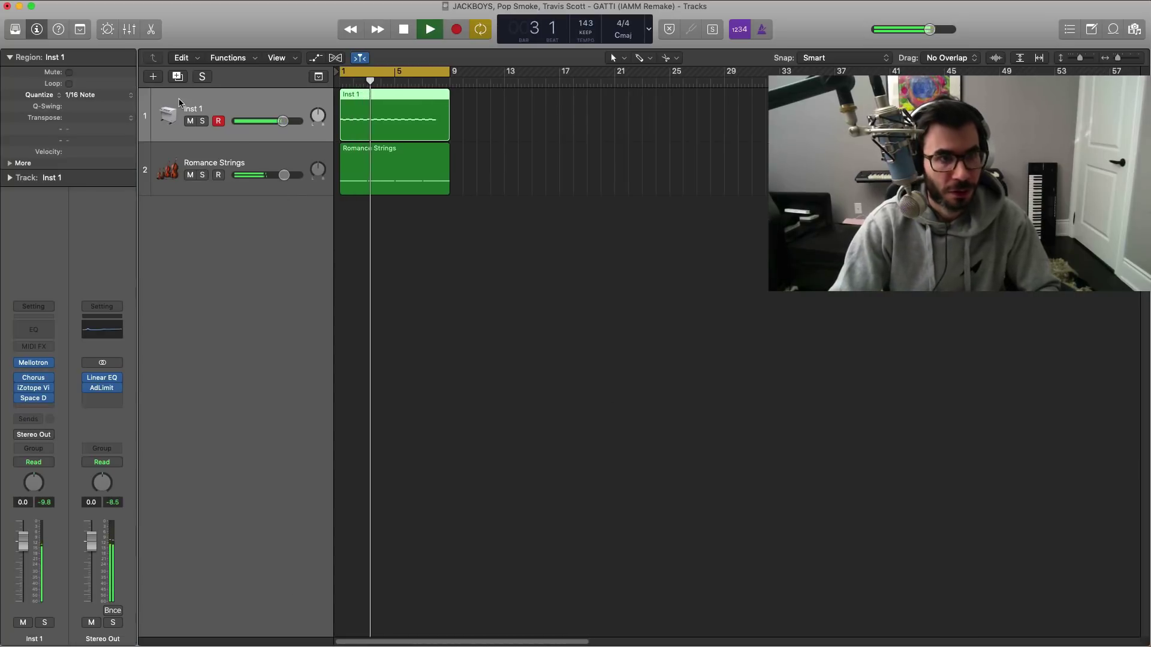
key(space)
Step: Create a software instrument track and load the Orchestral Brass sound "French Horn Solo" on it
click(153, 77)
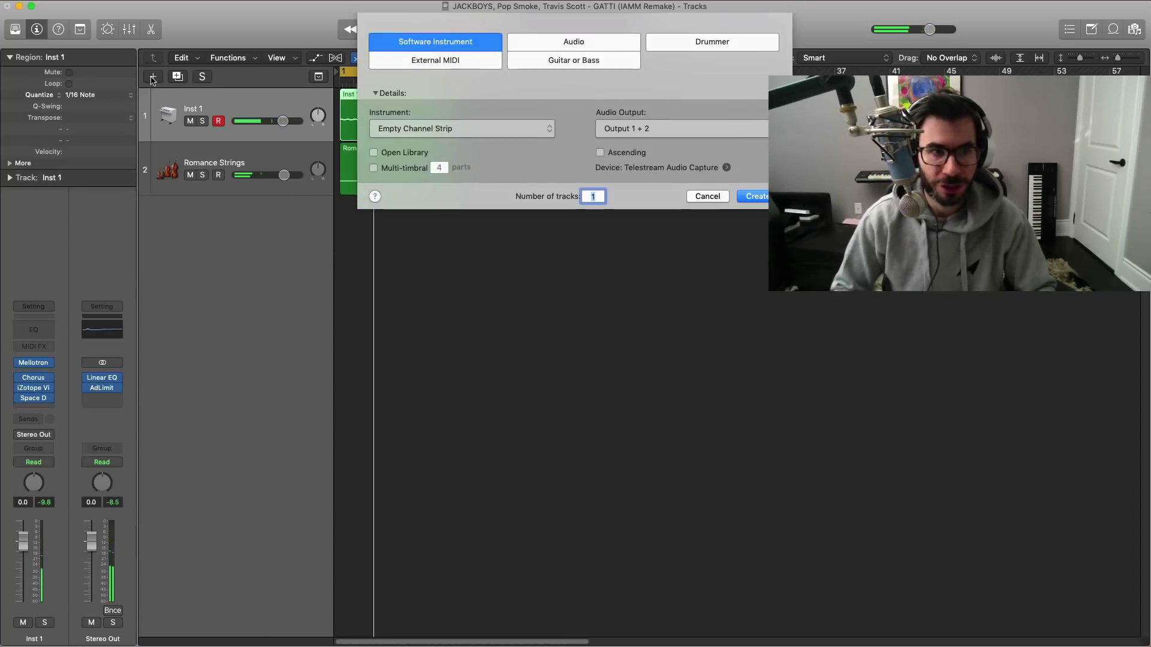
key(Return)
drag(226, 150, 242, 261)
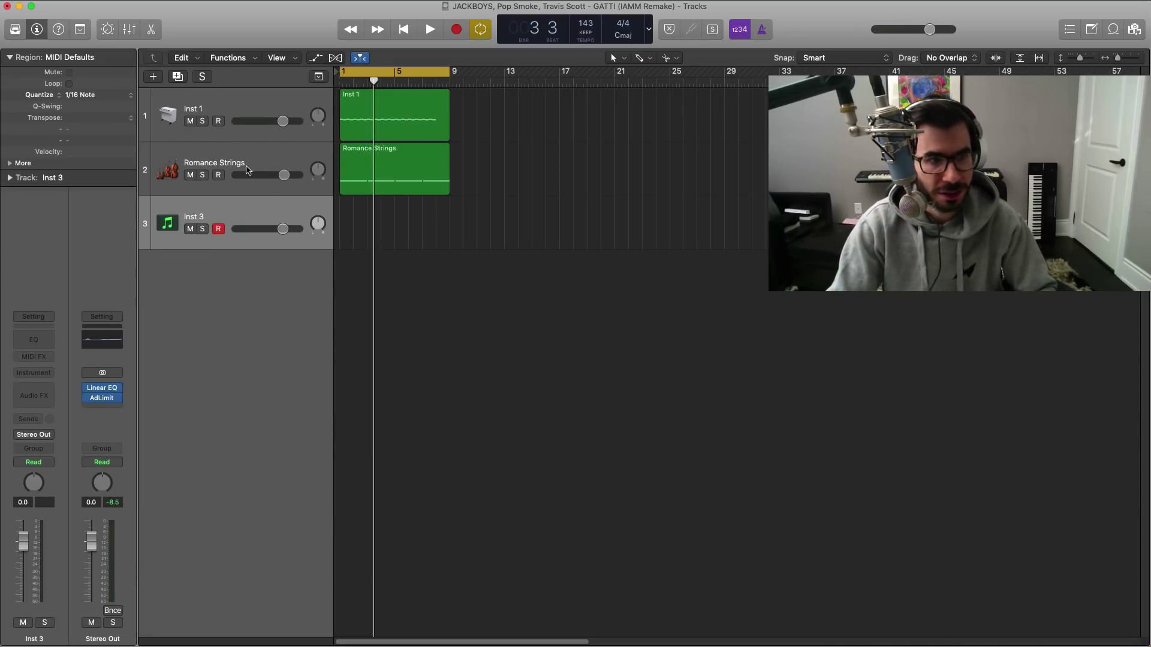
click(15, 29)
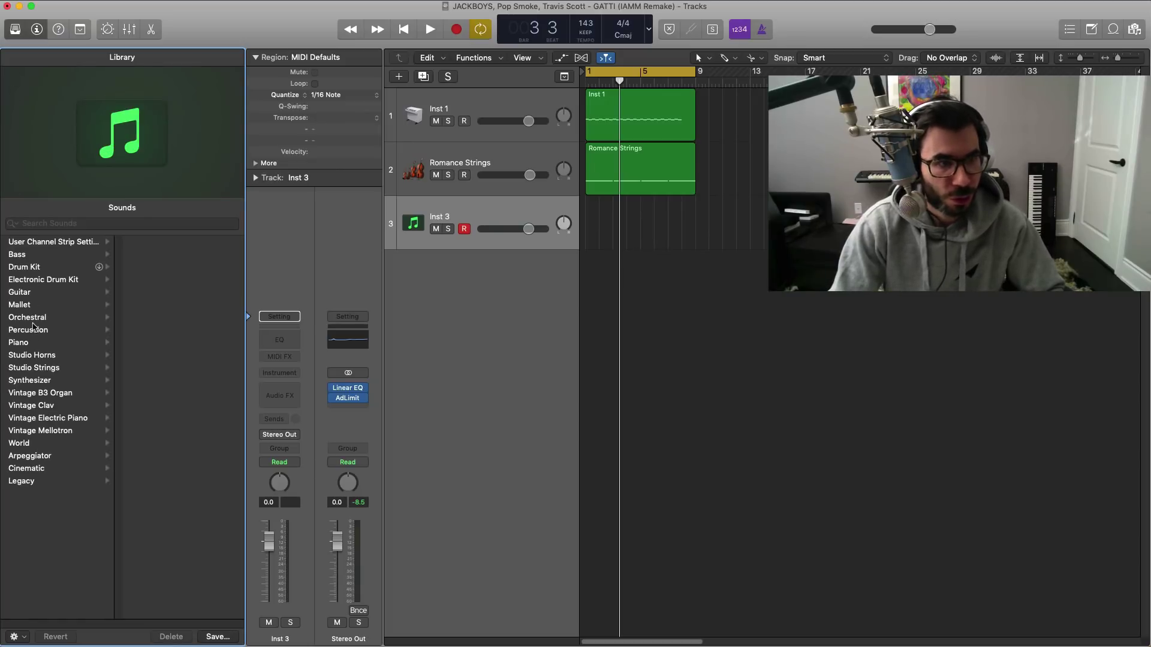
click(163, 243)
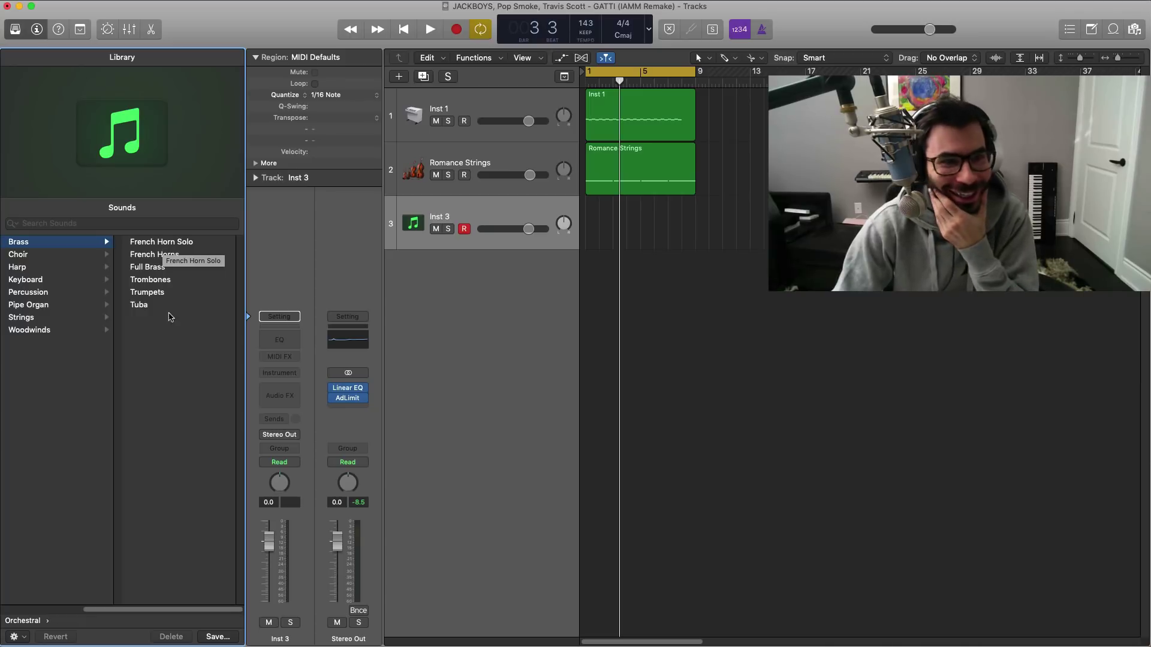
click(168, 242)
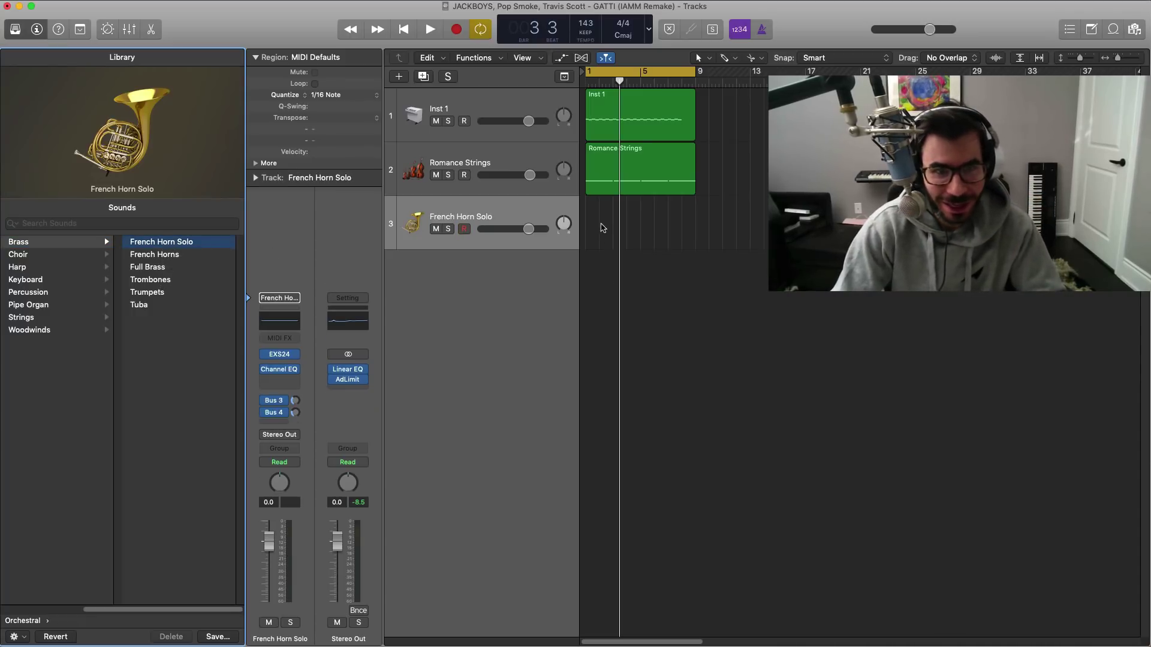
Step: Copy the Romance Strings region onto the French Horn Solo track and play the two tracks soloed
drag(619, 162, 620, 215)
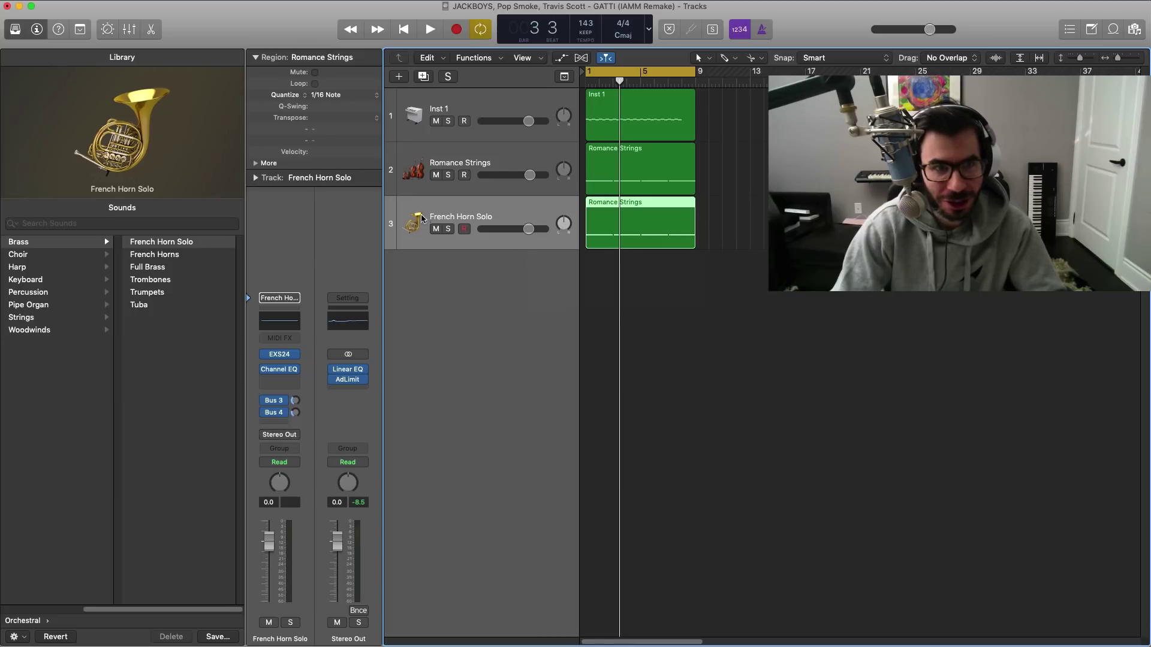
click(447, 231)
key(space)
click(448, 175)
Step: Transpose the four notes in the French Horn Solo region down an octave to D0 and play them back
double_click(616, 236)
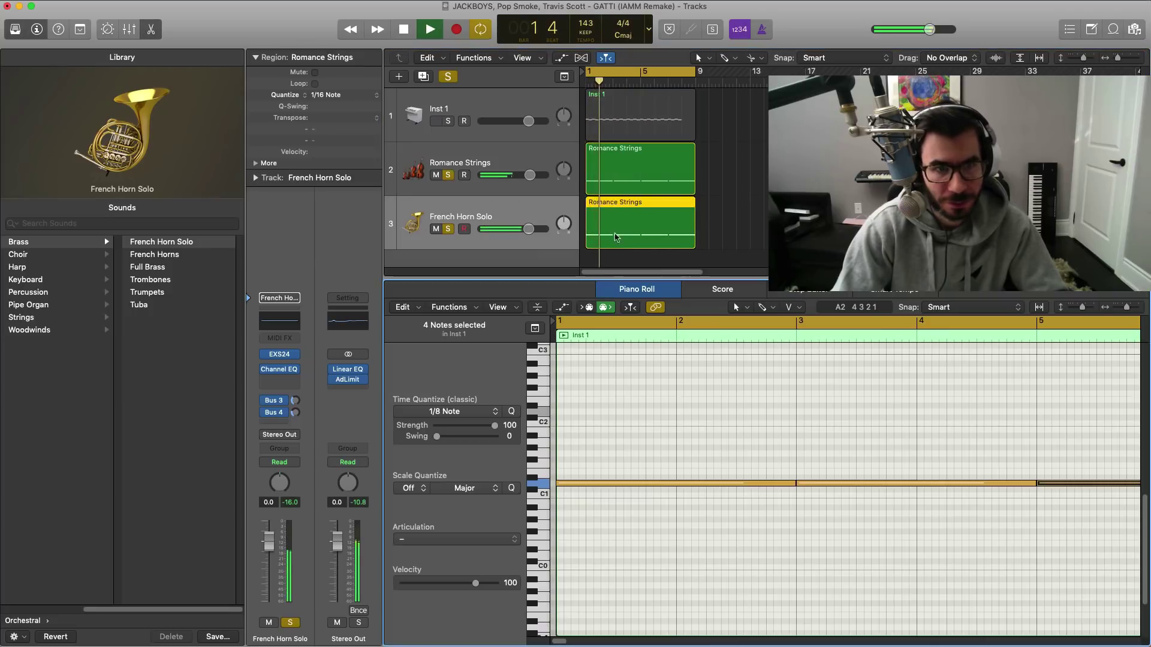
key(space)
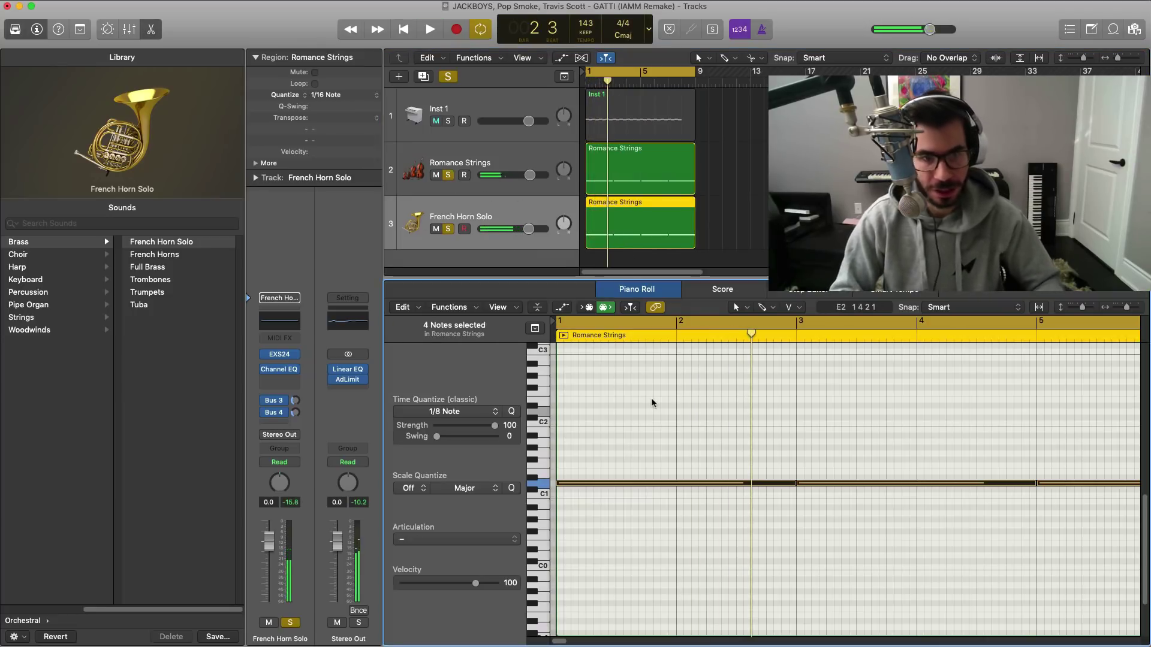
key(shift+alt+Down)
key(space)
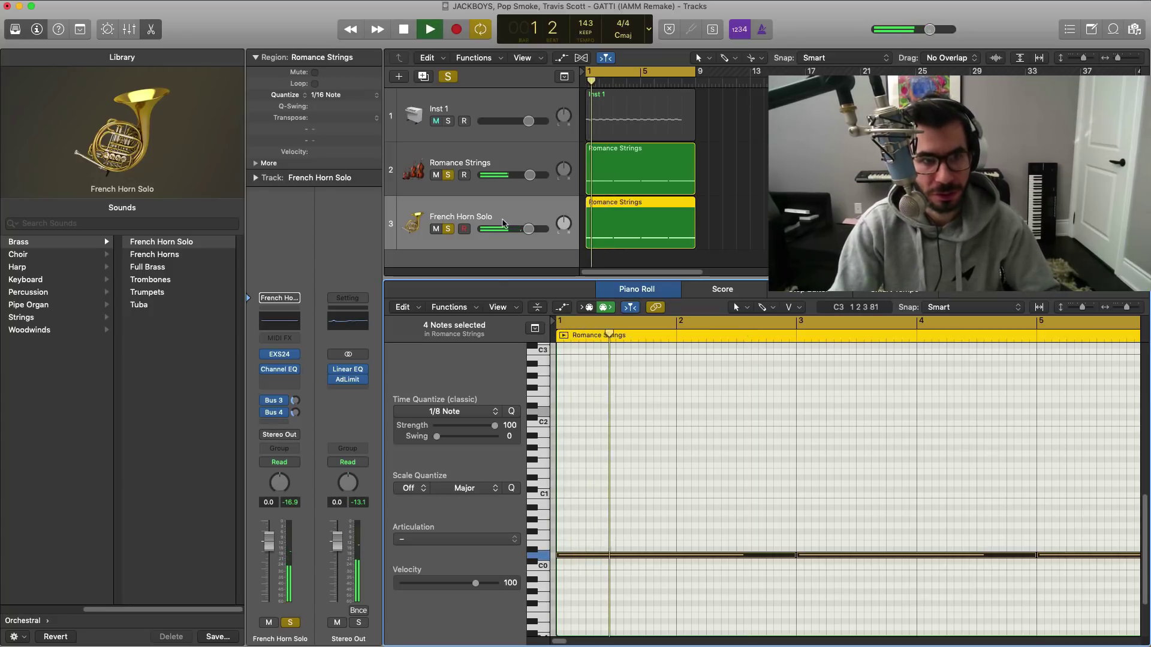
Step: Balance the French Horn Solo during playback, taking the tracks out of solo and setting its volume to -5.1 dB
mouse_move(528, 229)
mouse_down()
mouse_move(538, 228)
mouse_move(508, 229)
mouse_up()
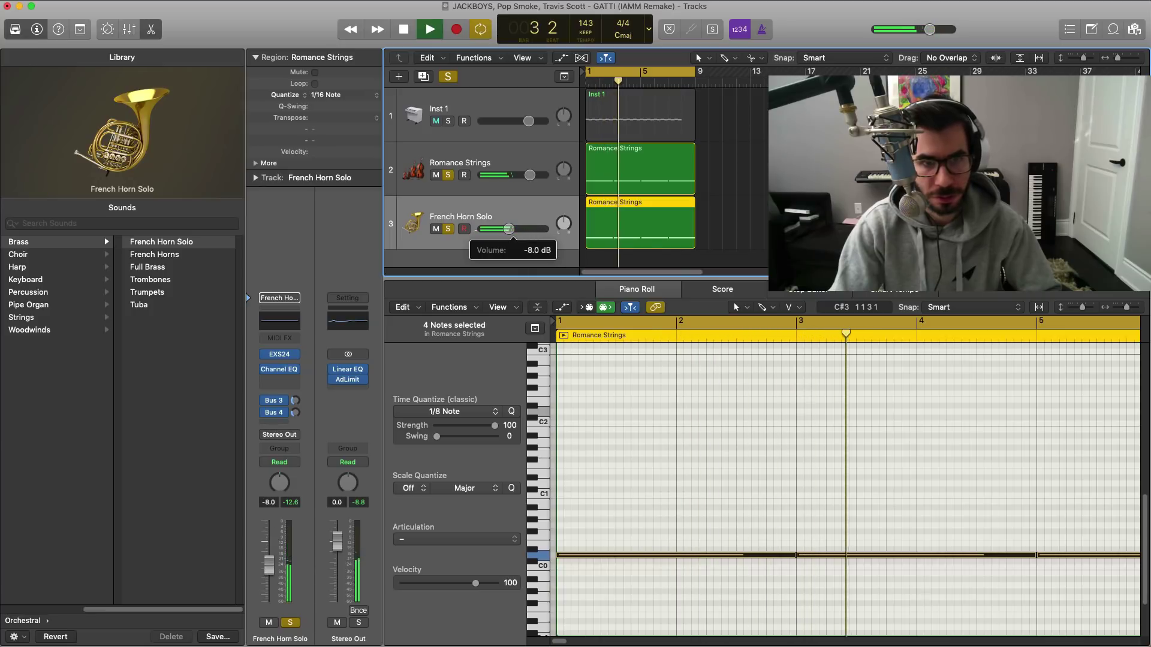
key(space)
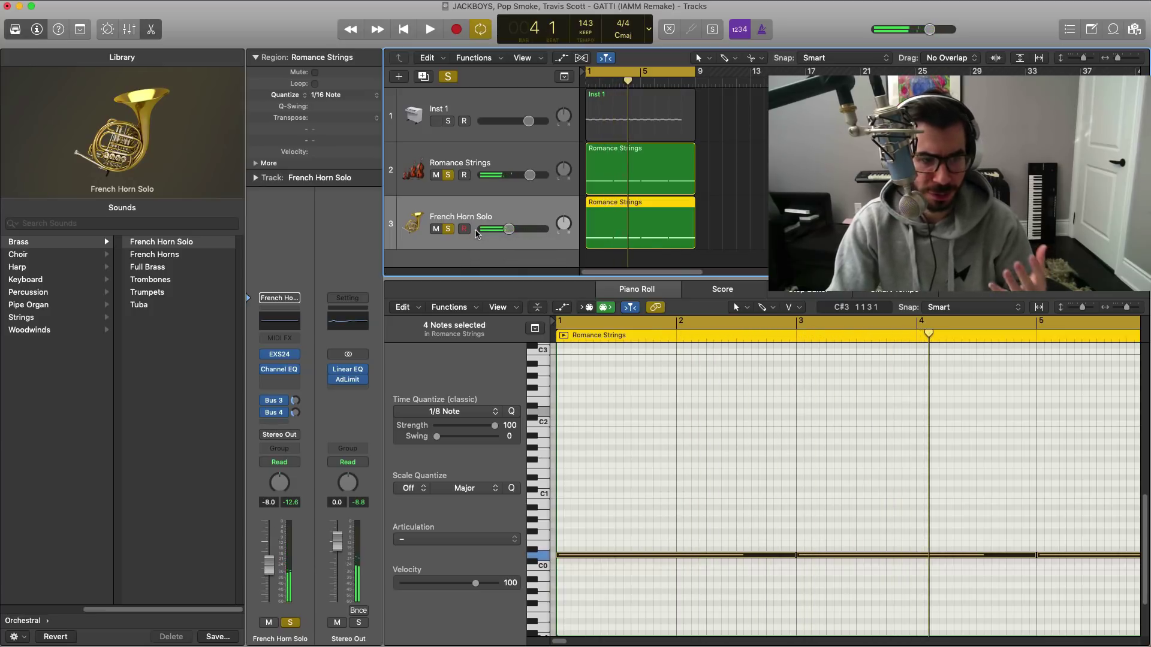
drag(506, 230, 508, 230)
key(space)
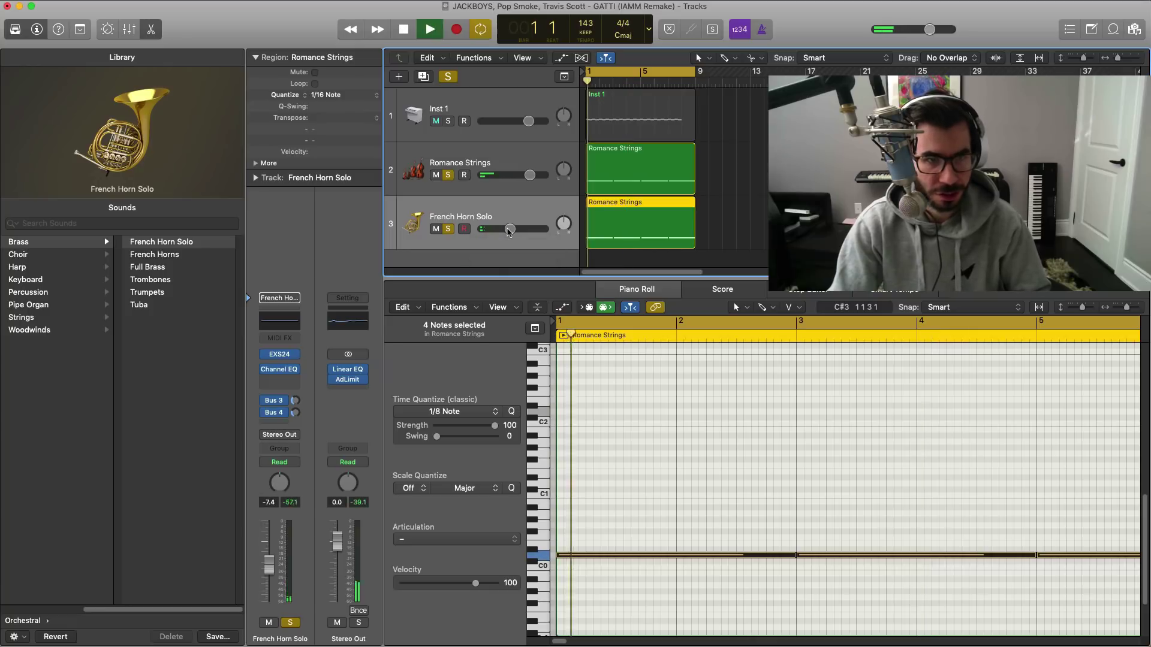
click(448, 230)
key(e)
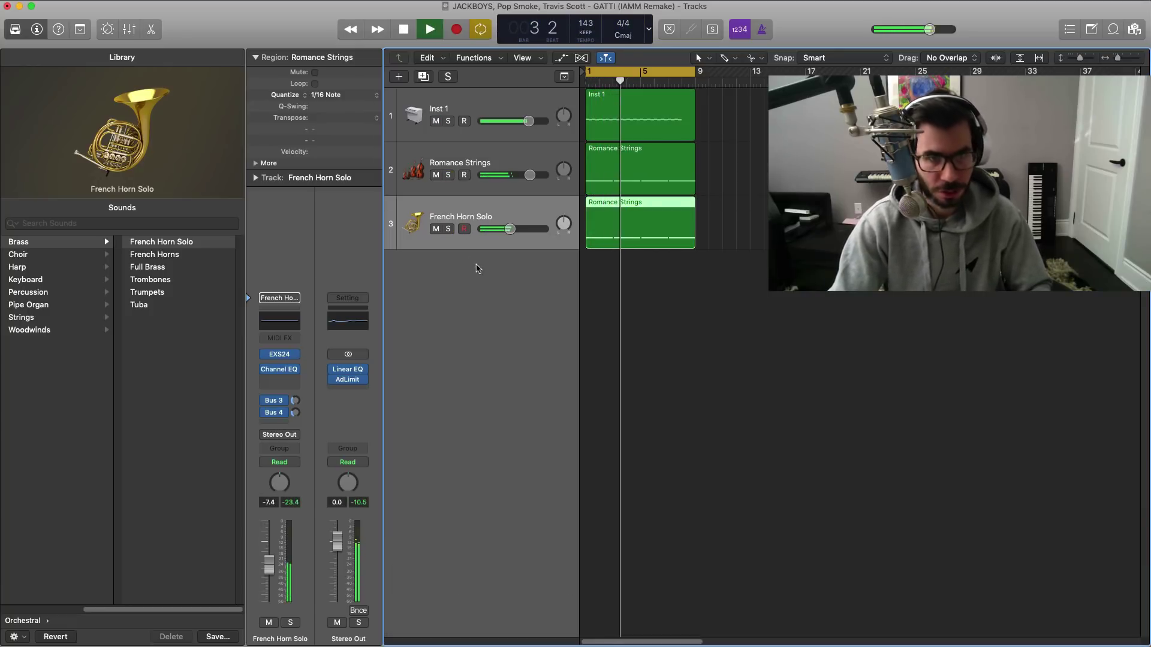
drag(511, 235, 521, 232)
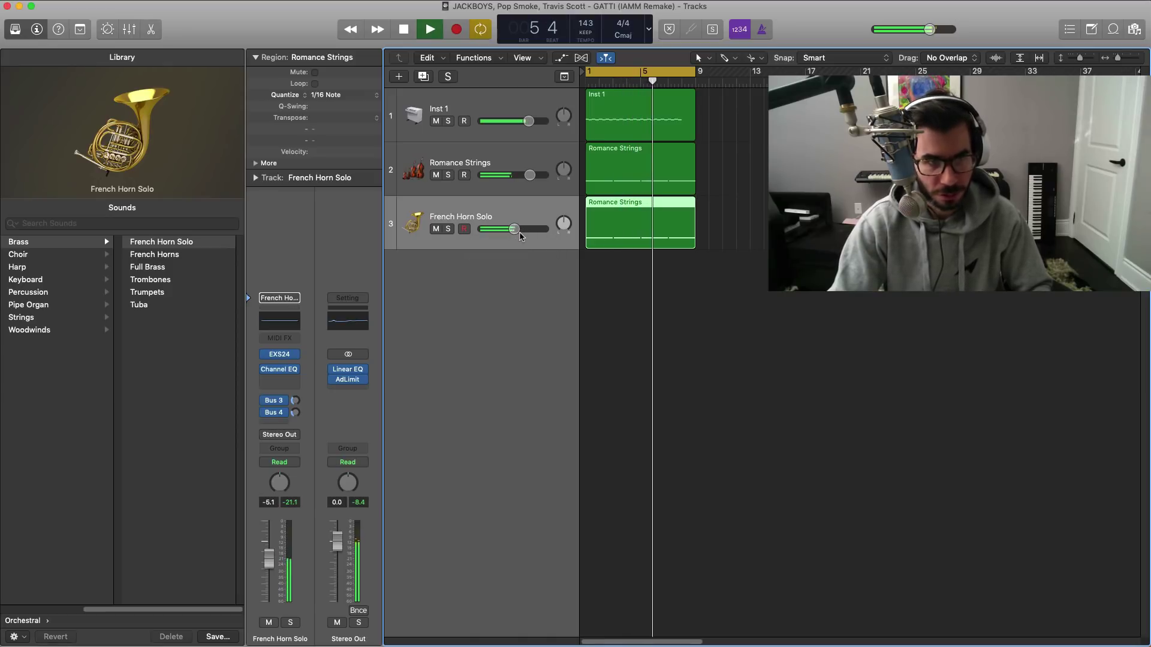
Step: Move the cycle range to bars 9 to 17 and repeat the Romance Strings and French Horn Solo regions there
key(super+Left)
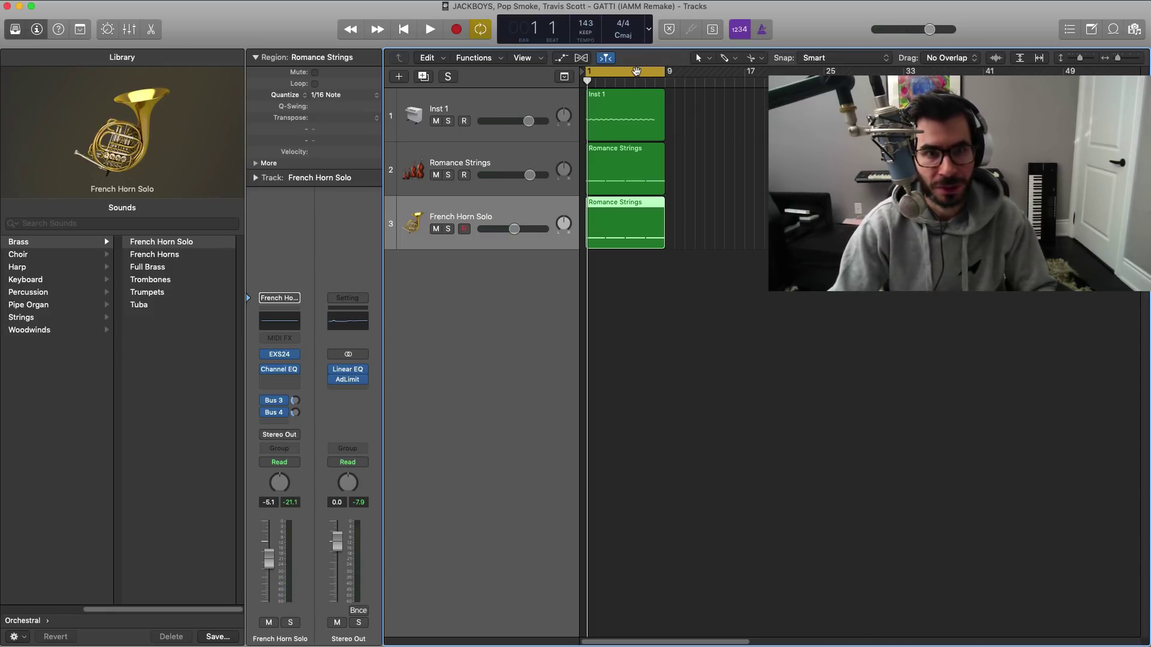
drag(636, 71, 717, 85)
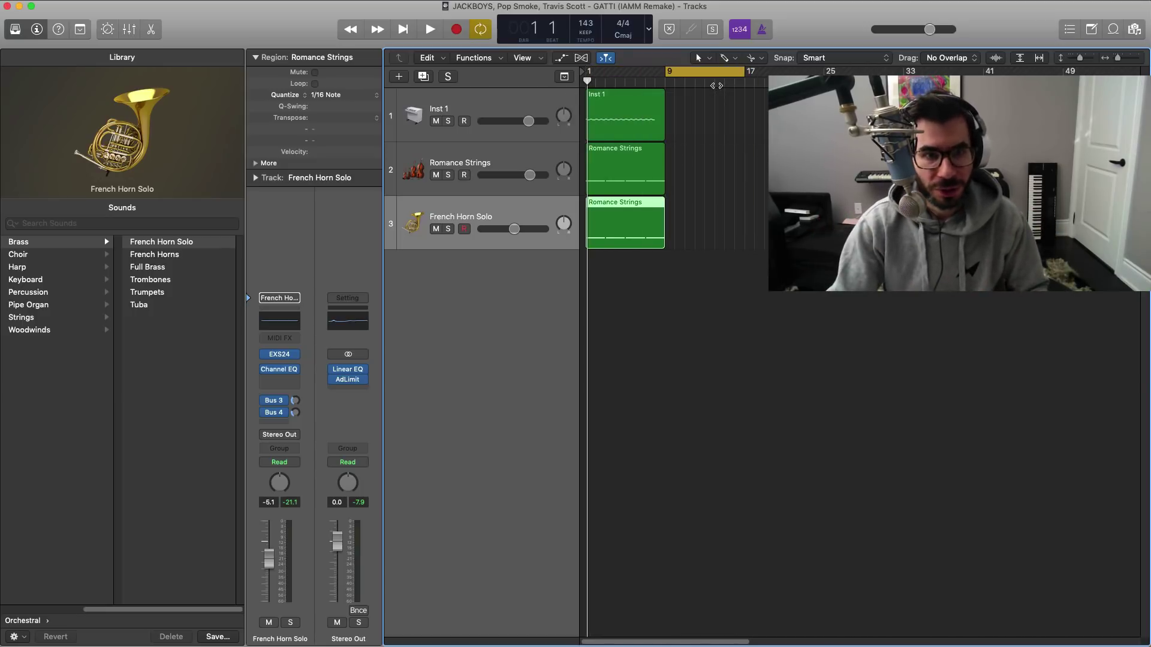
click(627, 169)
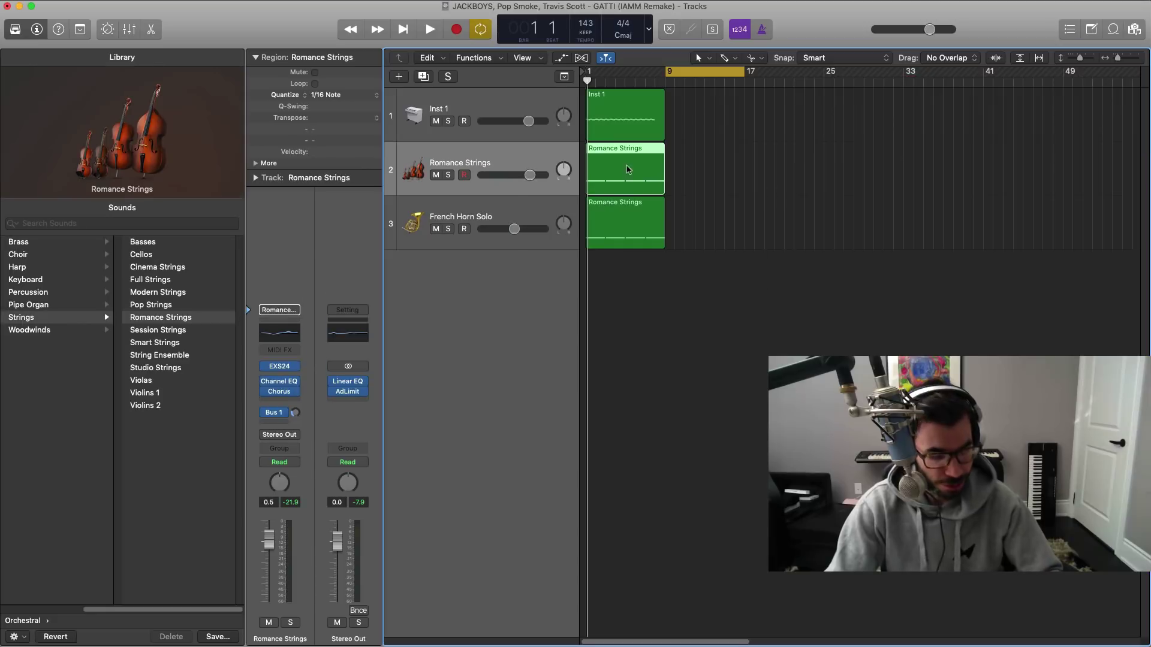
drag(712, 264, 658, 189)
key(super+r)
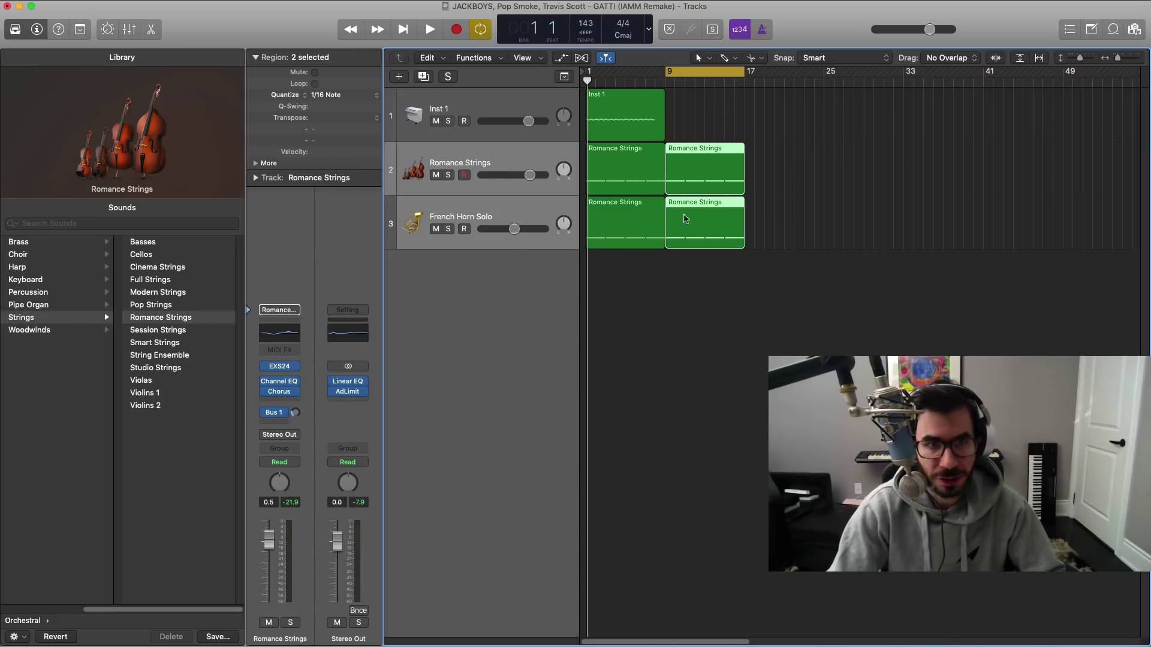
Step: Solo Romance Strings and layer copies of three of its notes an octave lower, on D0, in the bar 9 region
click(460, 171)
click(448, 175)
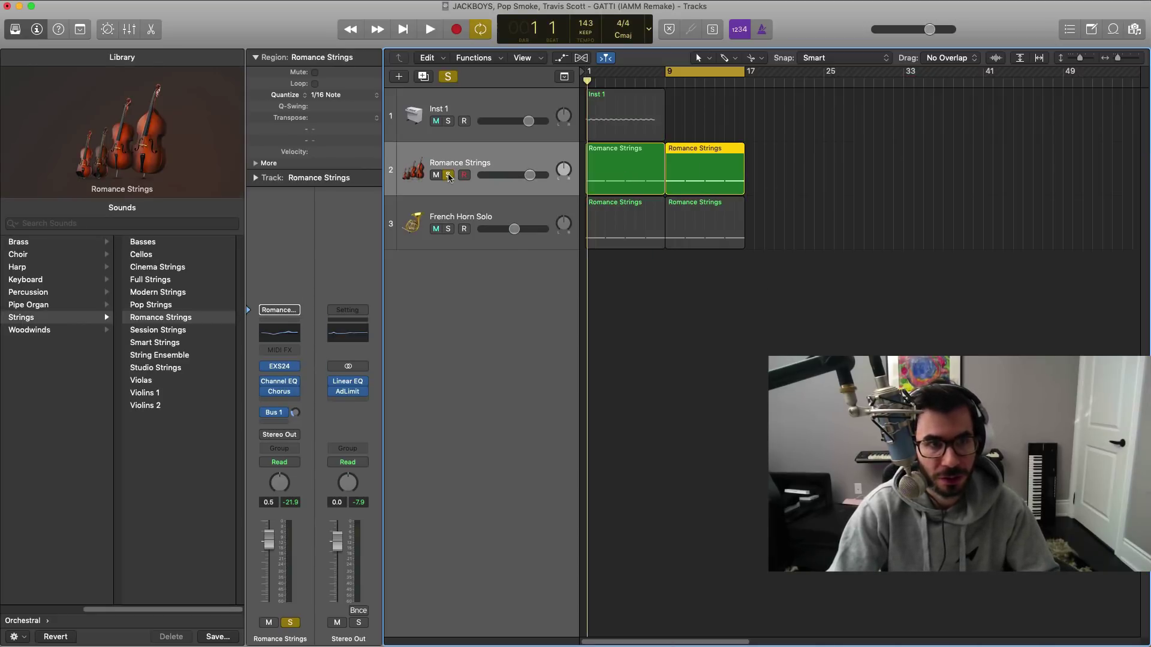
key(space)
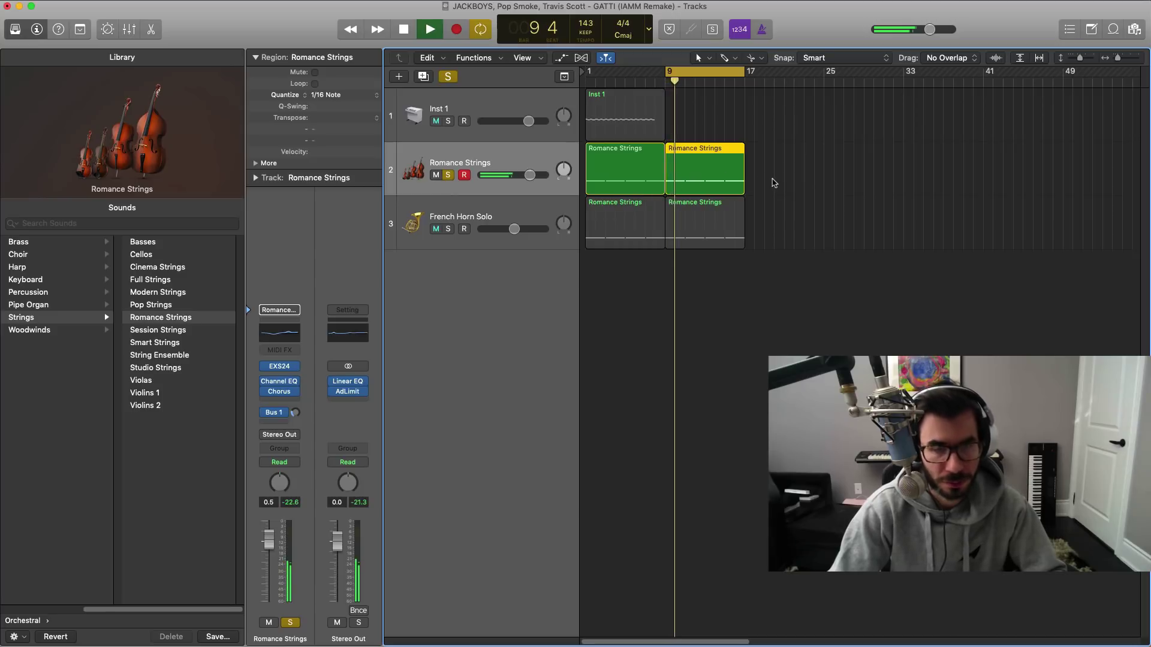
double_click(717, 176)
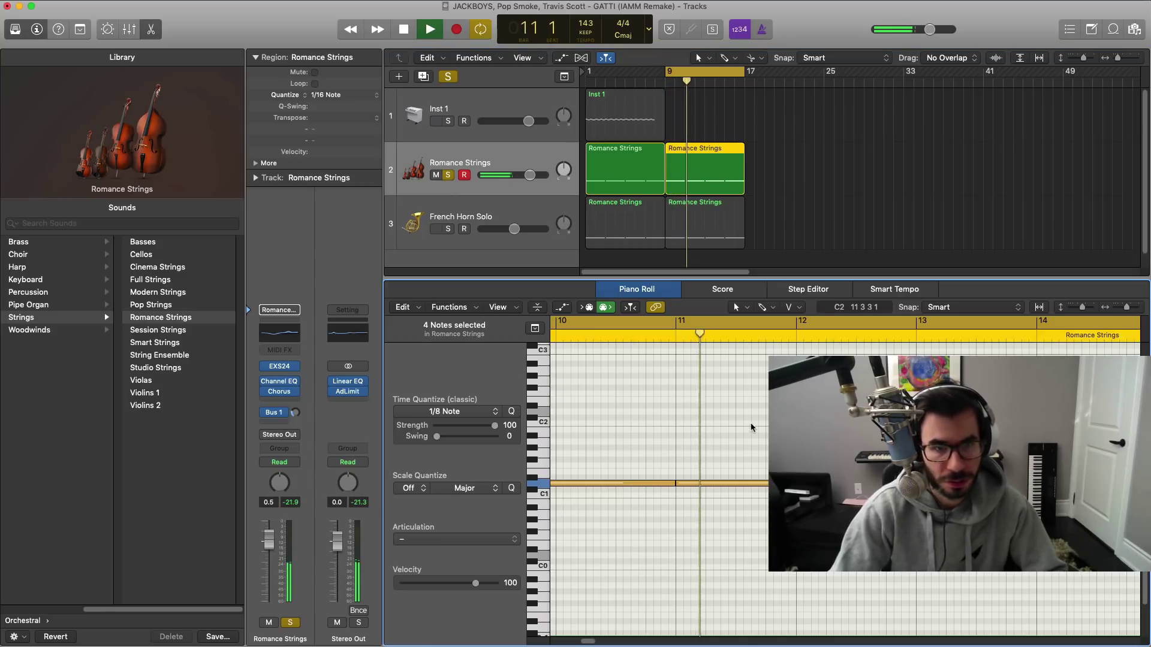
key(space)
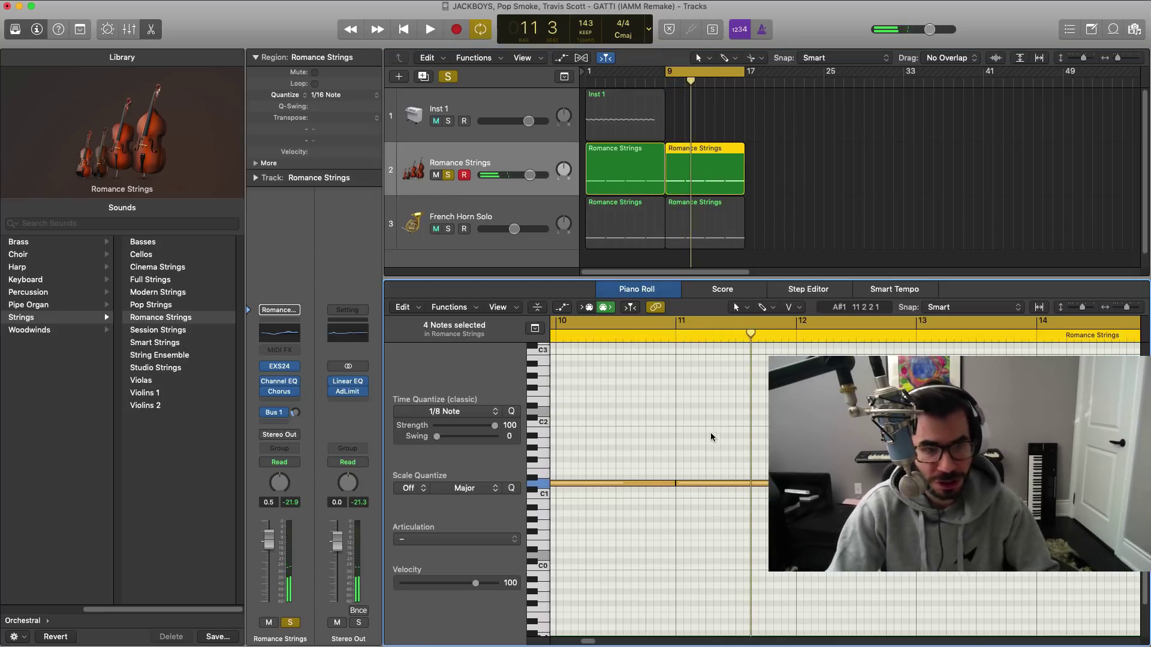
drag(776, 420, 631, 559)
key(space)
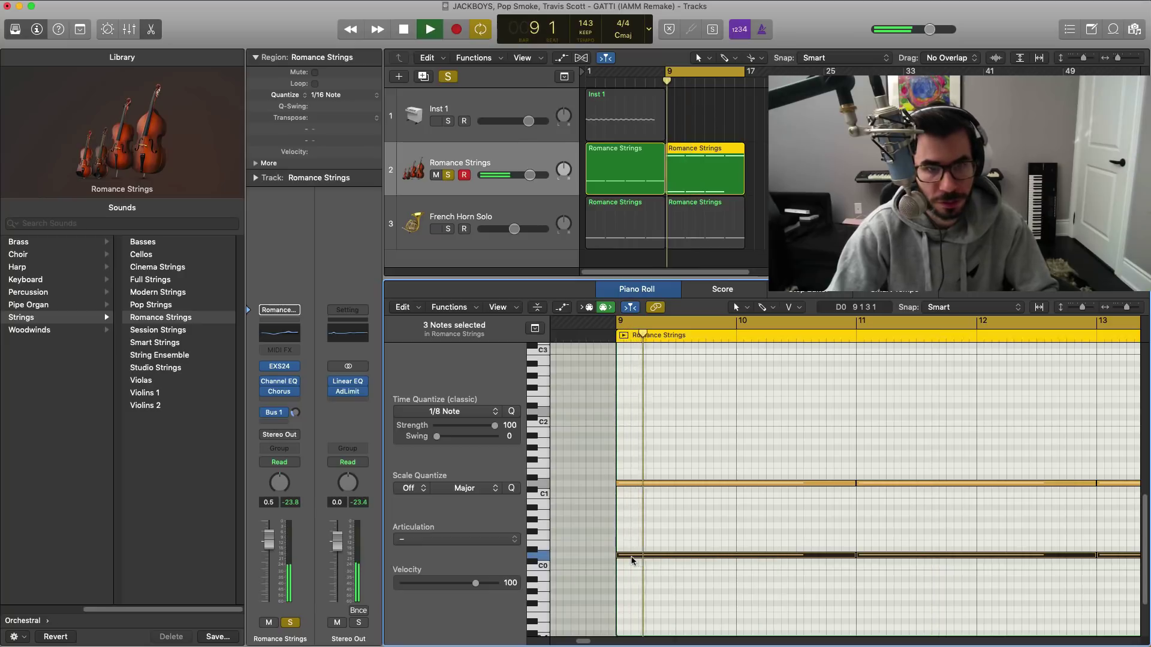
key(e)
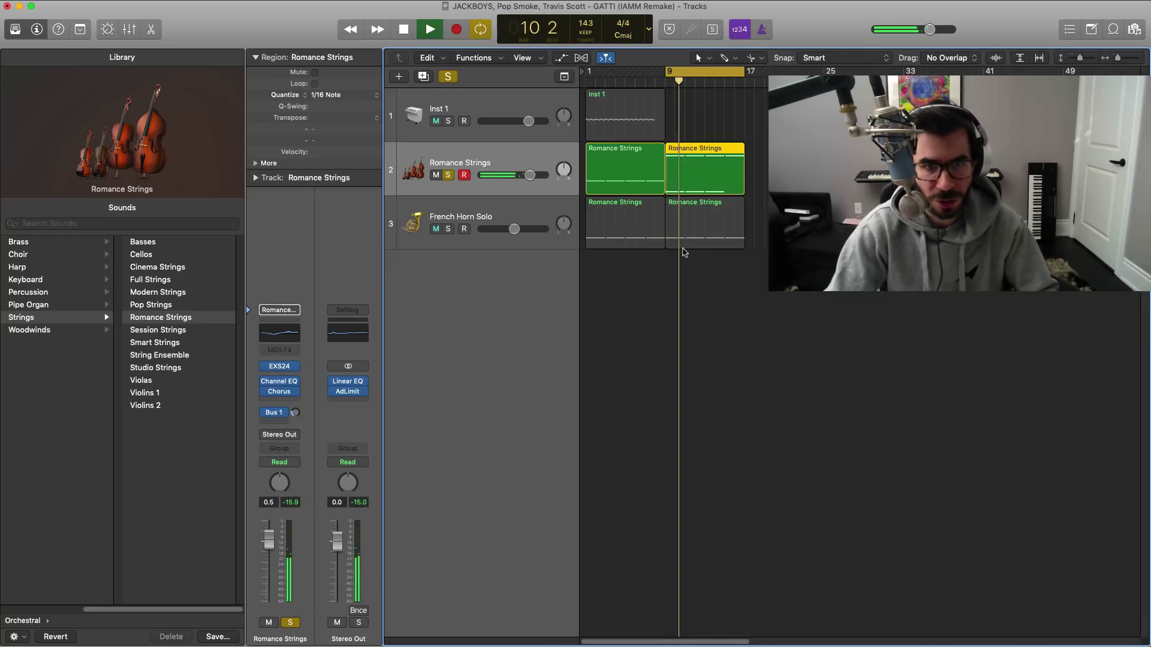
Step: Layer copies of all four French Horn Solo notes an octave higher, on D1, in the region at bar 9
click(688, 224)
key(e)
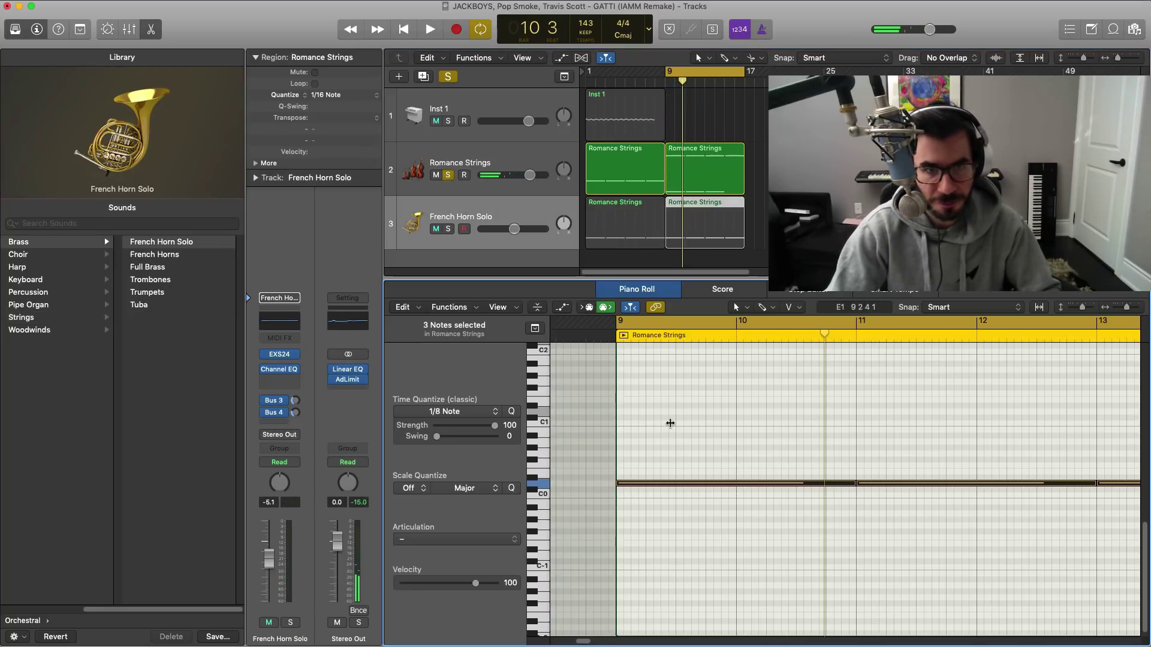
key(super+Left)
key(super+Left)
scroll(725, 482, right, 3)
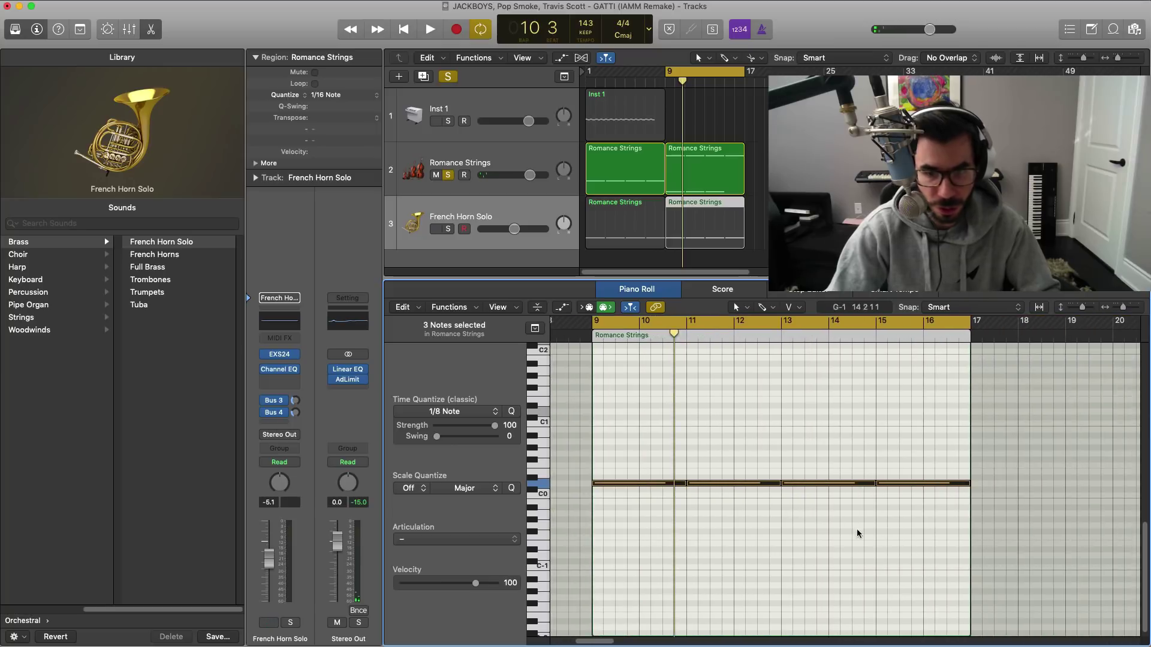
drag(1015, 514, 608, 391)
click(593, 328)
Step: Take Romance Strings out of solo and play the layered strings and horn together from bar 9
key(space)
key(space)
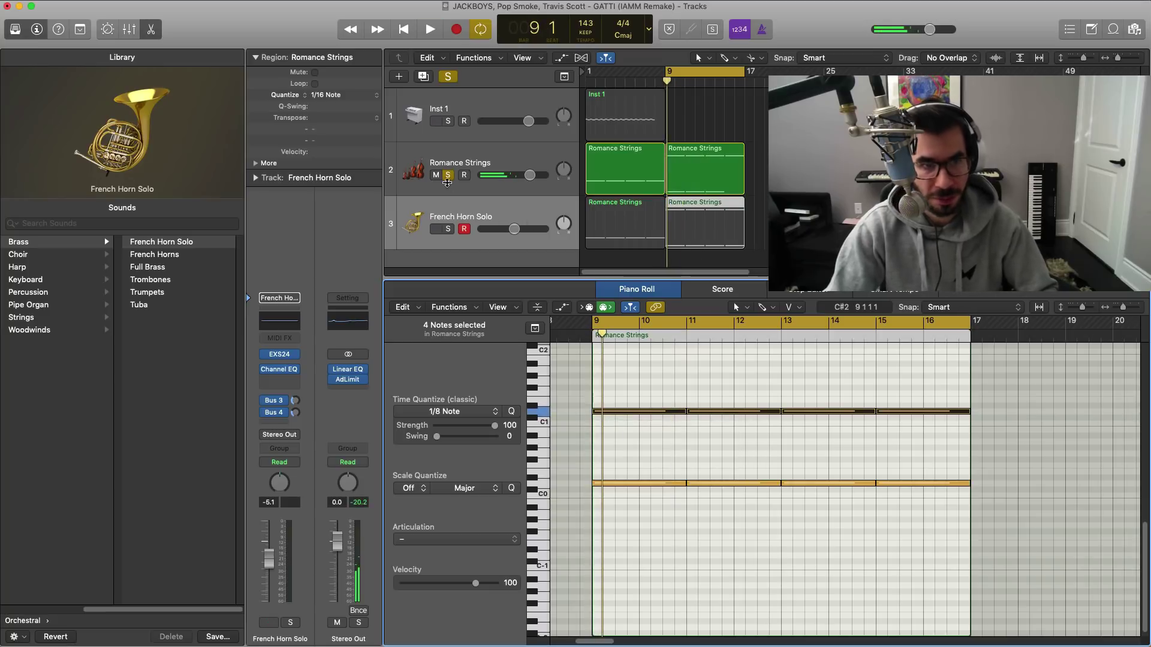
click(448, 176)
key(space)
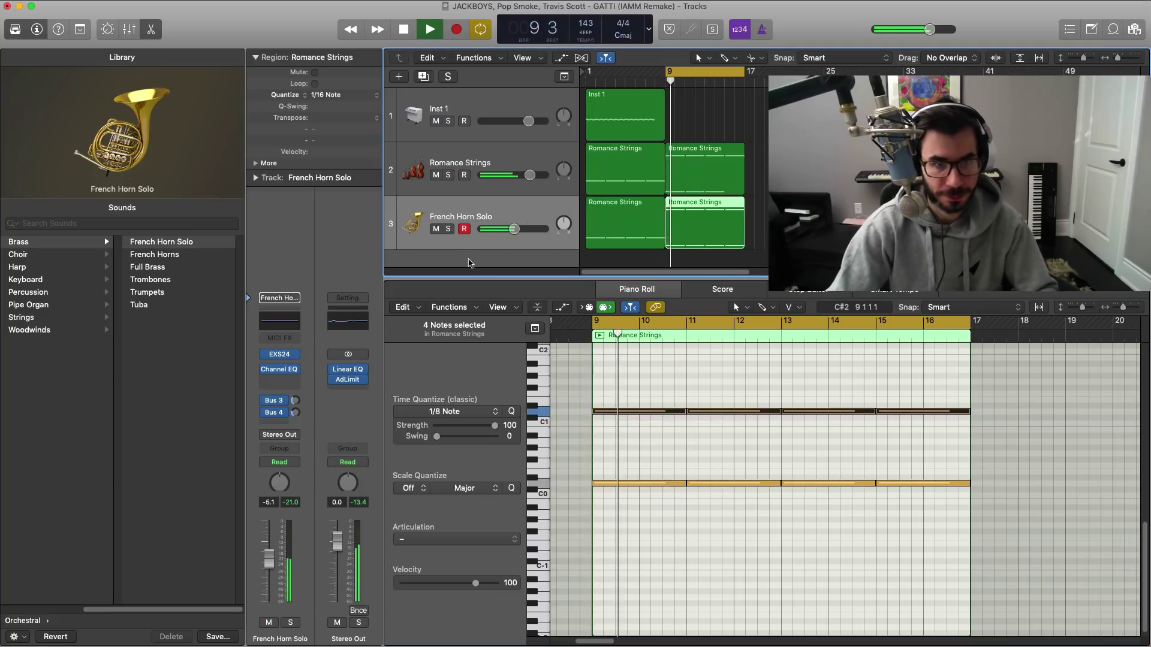
Step: Lower the French Horn Solo track's volume to -8.0 dB and close the note editor
drag(511, 234, 502, 236)
key(p)
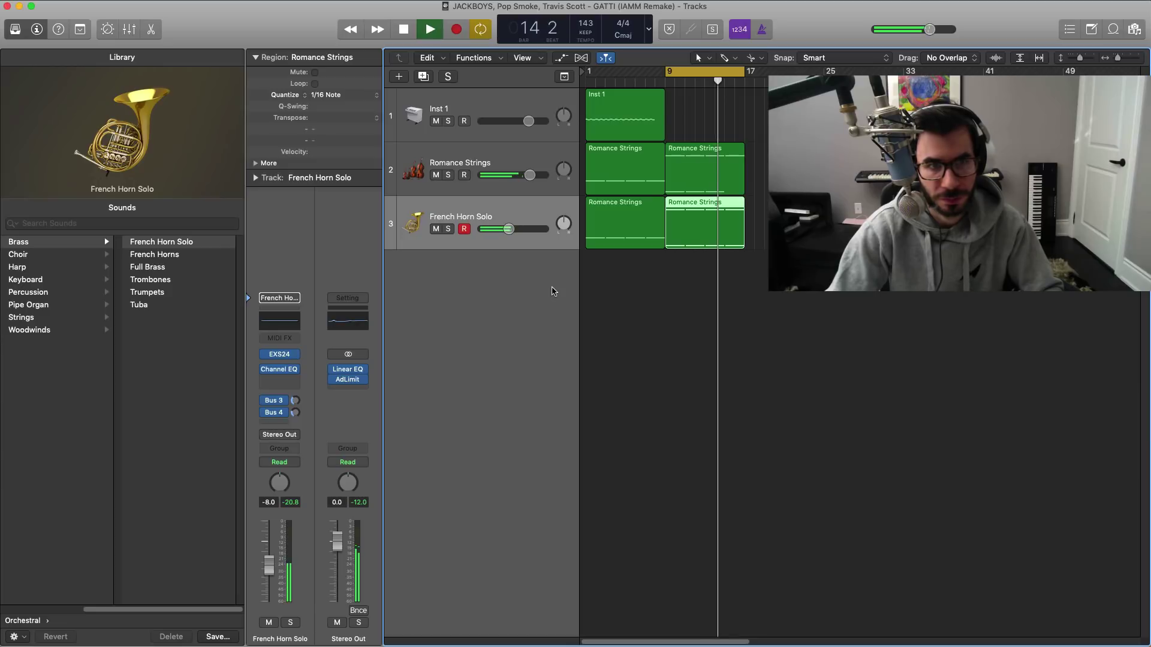
Step: Add a software instrument track with the Studio Strings patch and copy the Inst 1 region onto it at bar 9
click(399, 77)
key(Return)
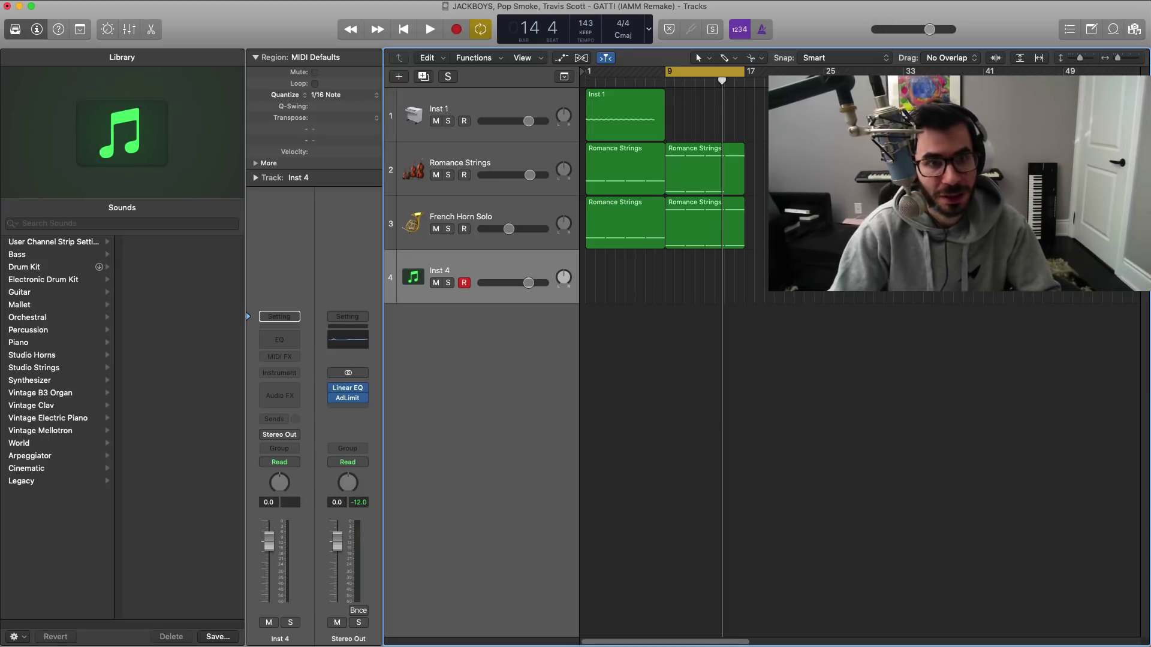
drag(615, 115, 694, 292)
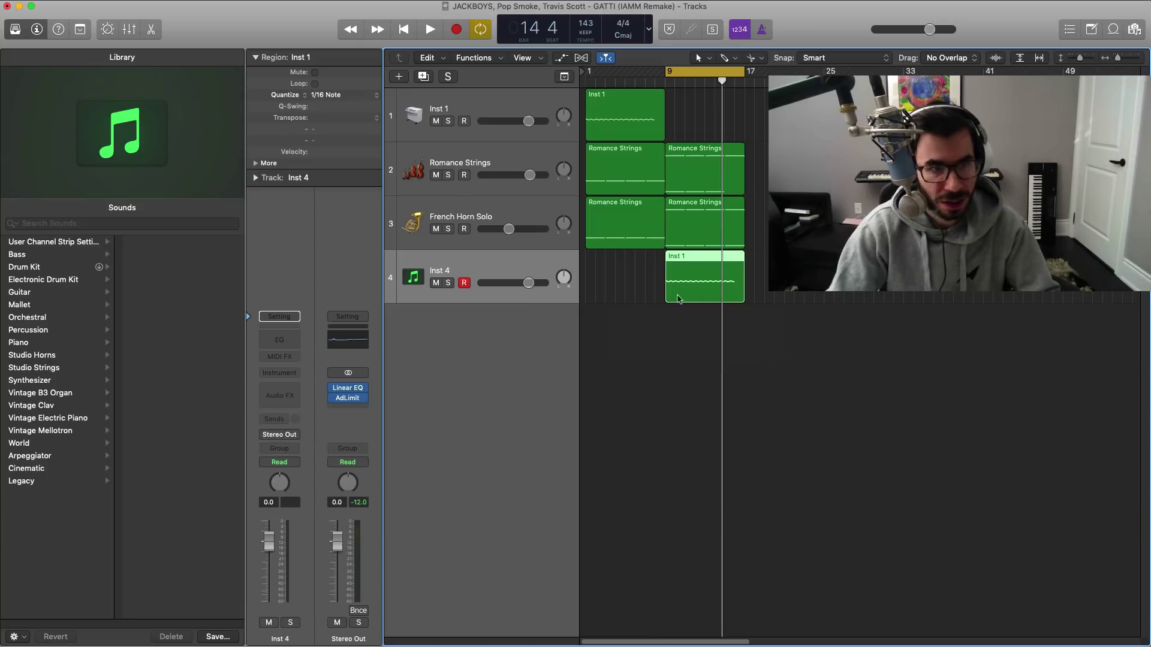
click(21, 320)
click(142, 318)
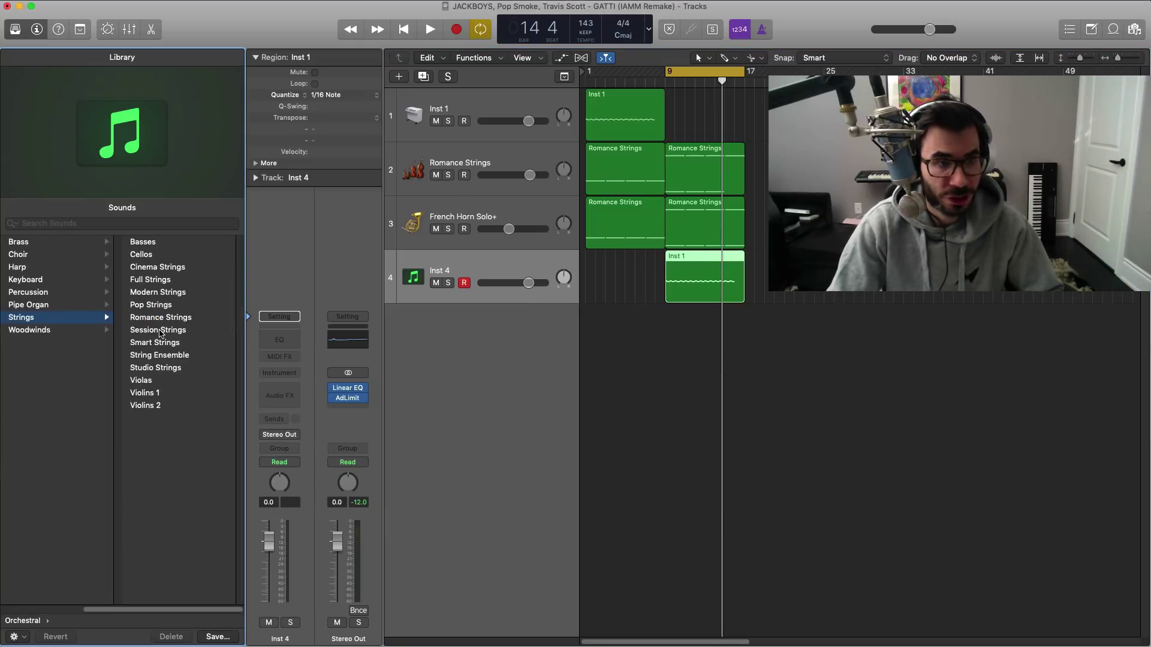
click(158, 367)
Step: Fill bar 16 of the Studio Strings region with a repeat of its last four notes and shorten all notes to 0 0 2 0
key(e)
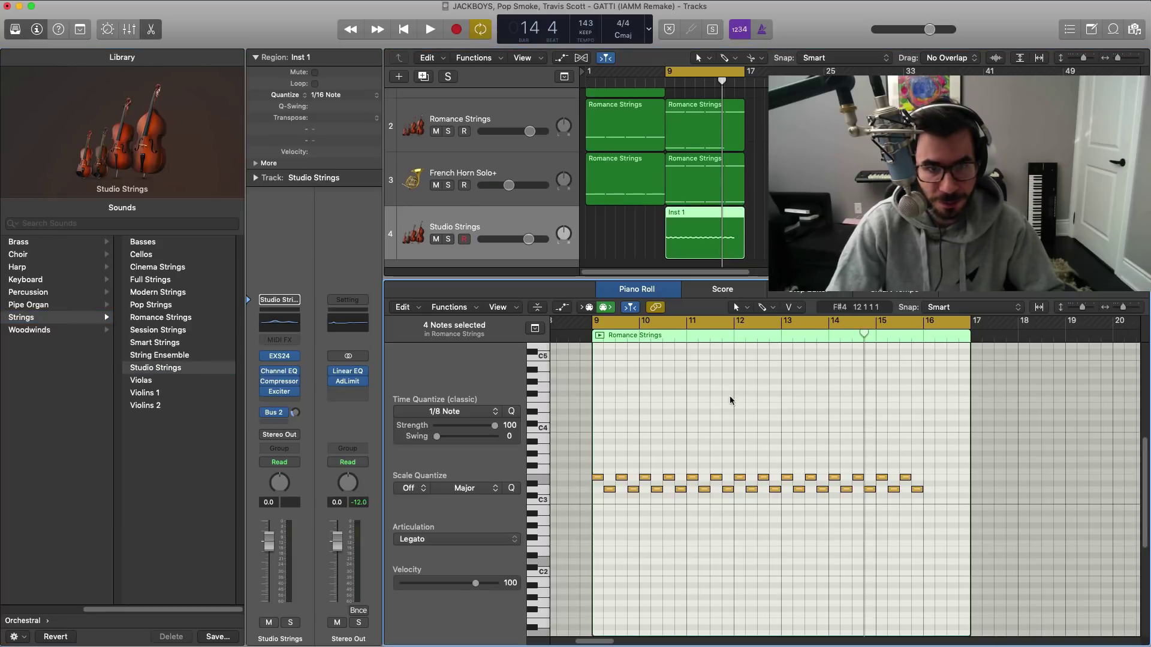
drag(930, 530, 876, 477)
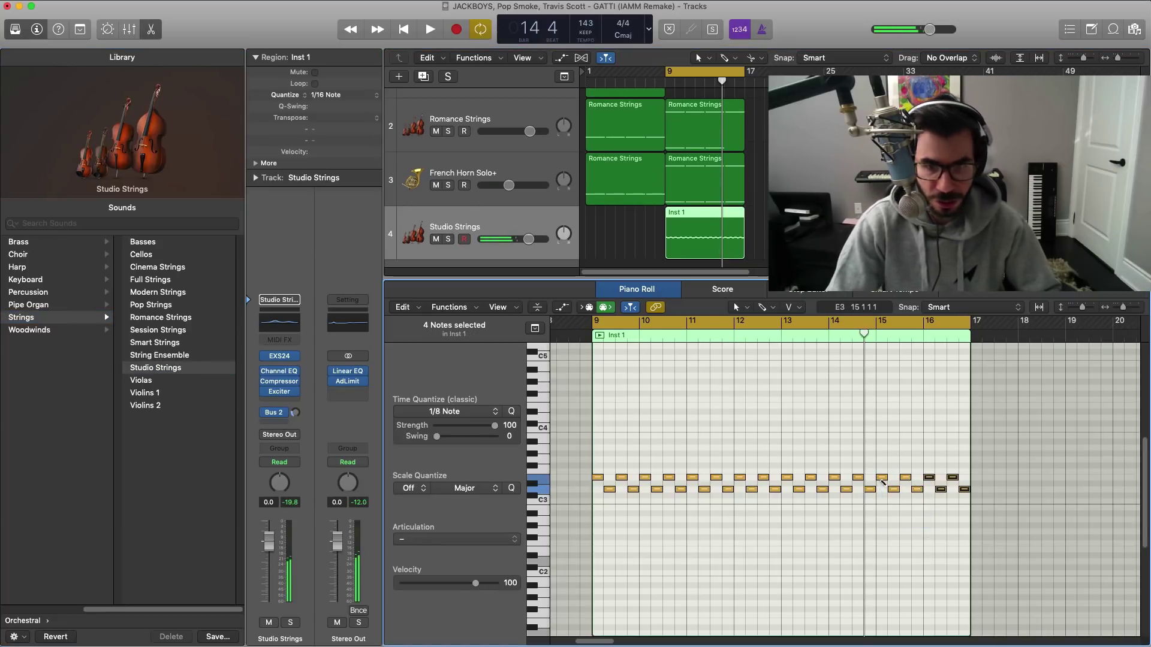
drag(979, 510, 597, 458)
key(super+Right)
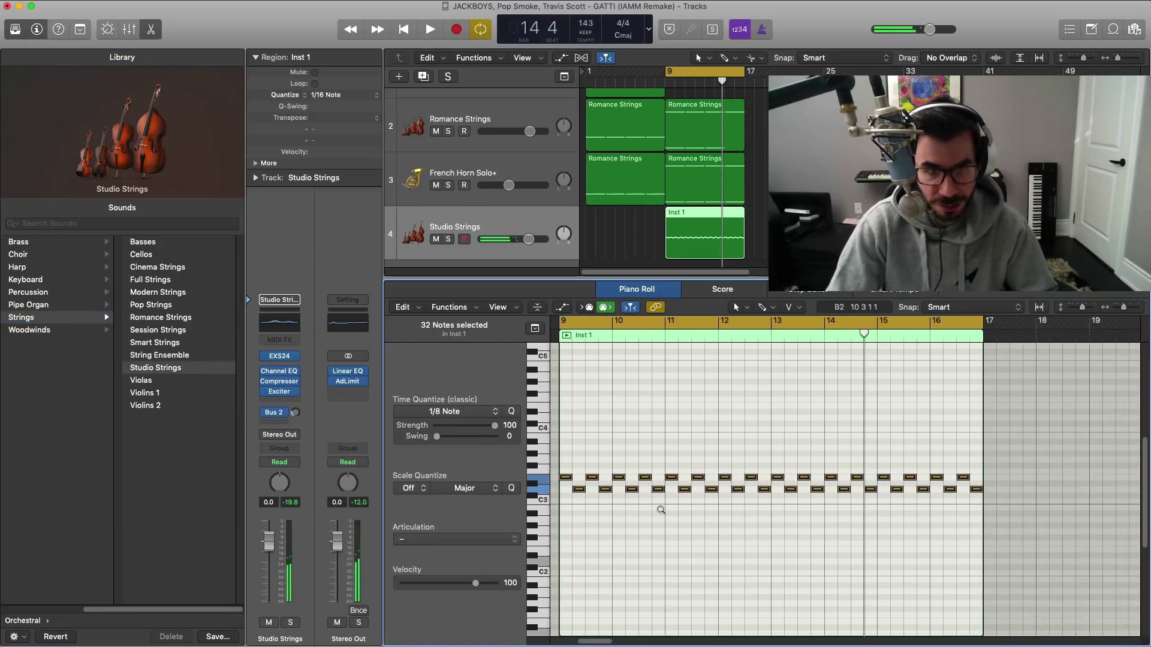
ctrl+alt+click(661, 511)
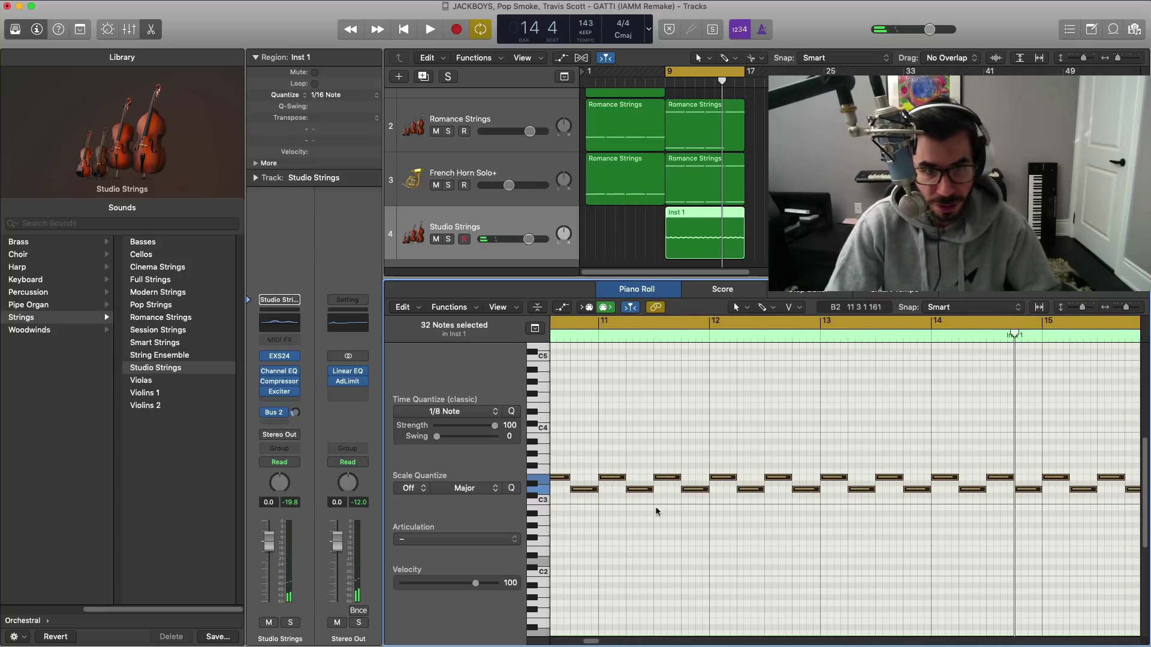
scroll(658, 511, left, 5)
drag(657, 474, 646, 474)
Step: Move the region's second note, on D3, to position 9 1 3 1 and delete every note after the first two
click(665, 494)
drag(654, 491, 652, 492)
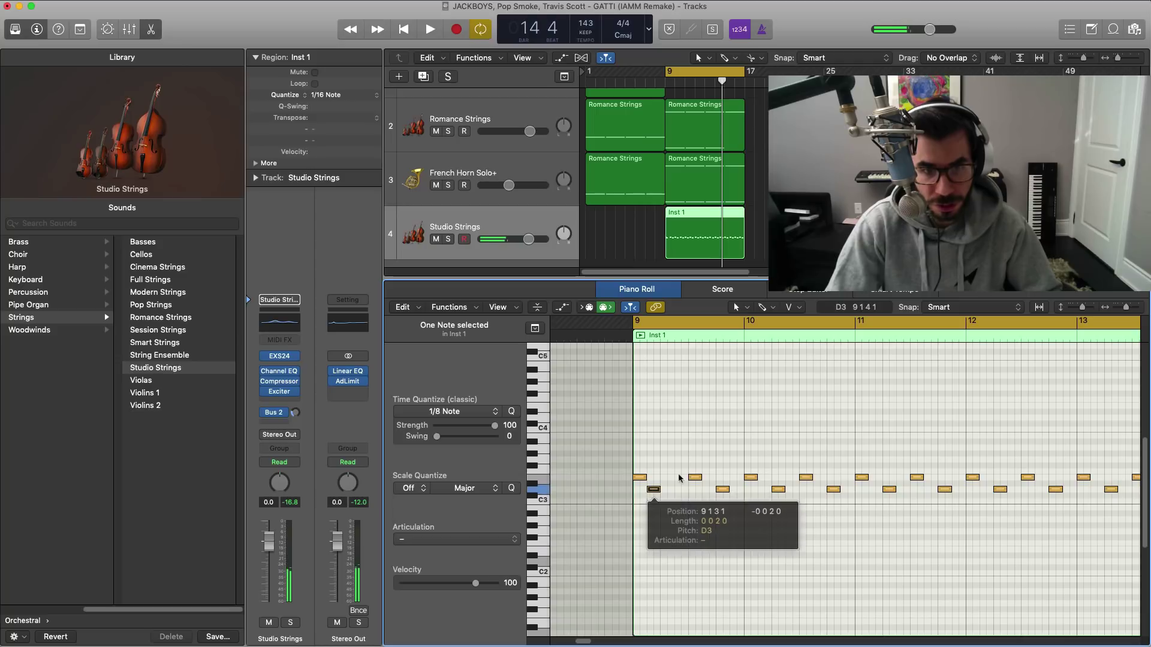
key(super+Left)
scroll(719, 480, right, 5)
scroll(761, 484, right, 1)
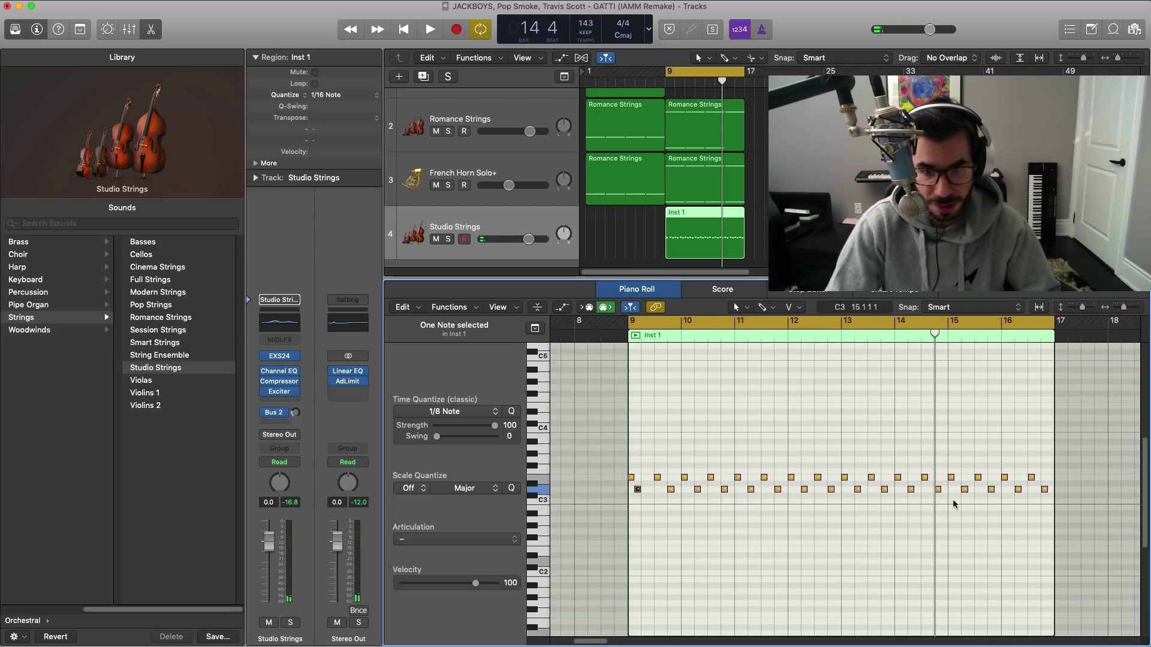
drag(1053, 497, 797, 471)
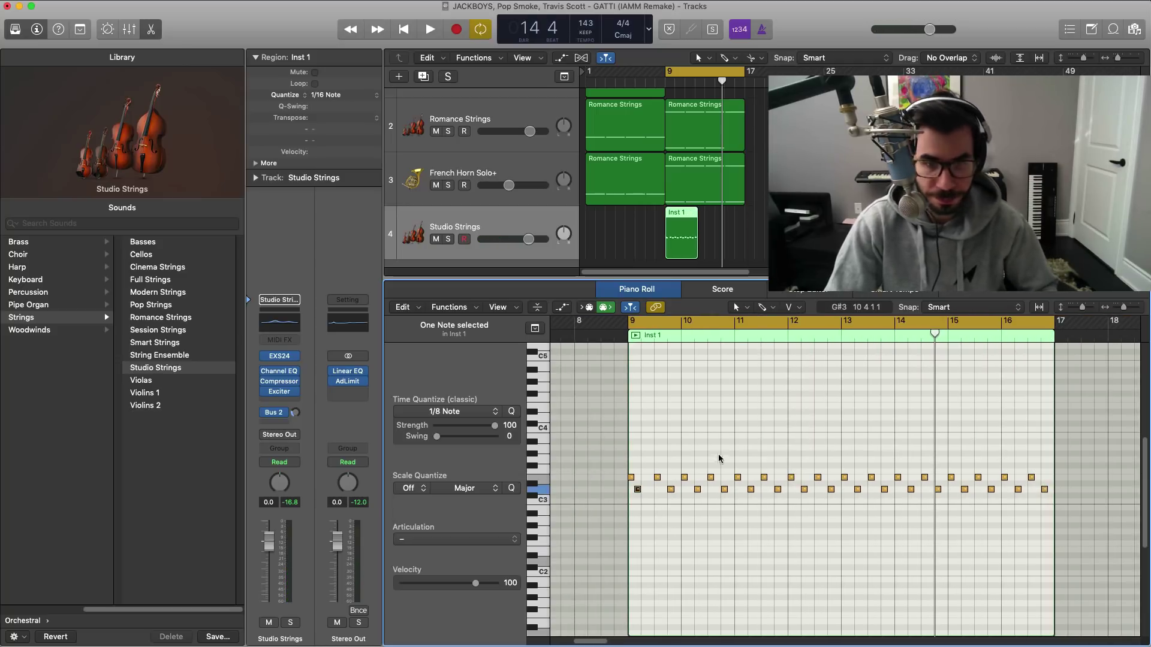
drag(645, 461, 1049, 537)
key(Delete)
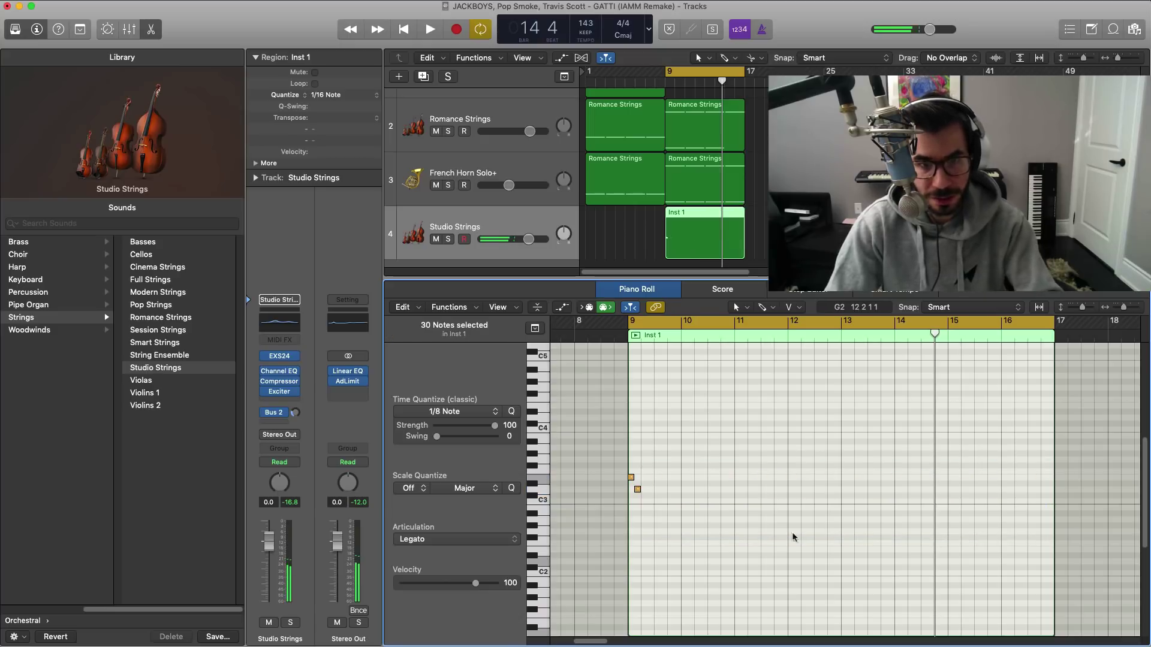
Step: Repeat the two-note pair until it fills the region from bar 9 to bar 17, and play it back
drag(770, 530, 630, 478)
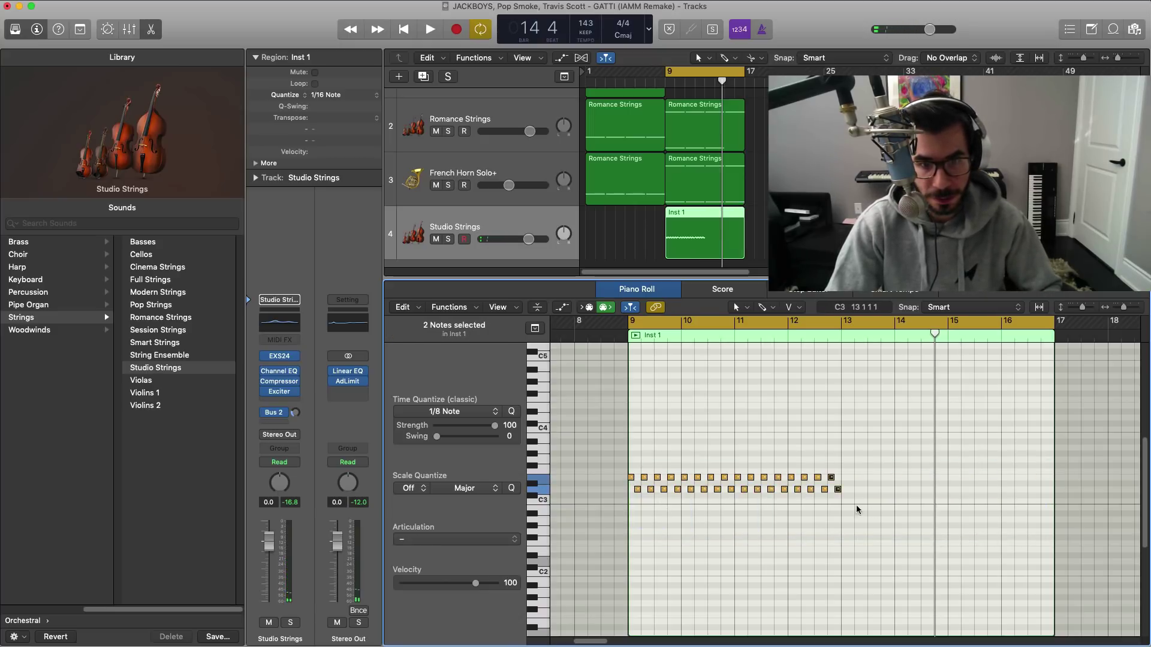
drag(879, 507, 591, 435)
key(super+r)
key(space)
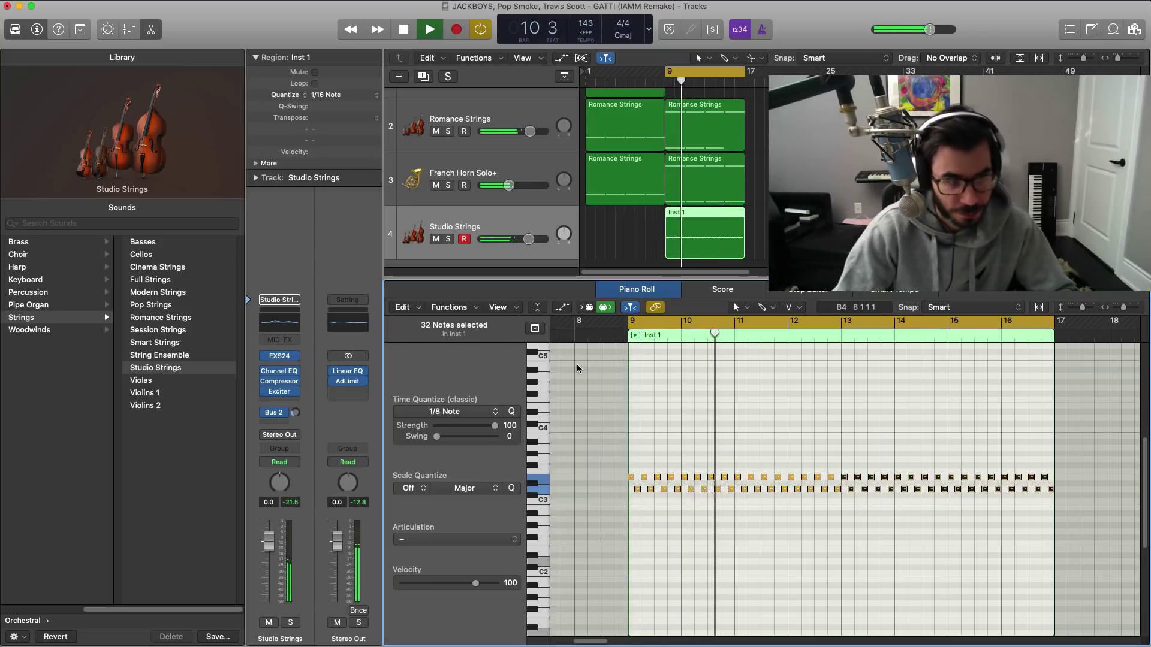
key(space)
Step: Show the note velocities in an enlarged lane, ramp them steadily down to 44 between bars 9 and 11, and play the result
drag(1100, 506, 623, 436)
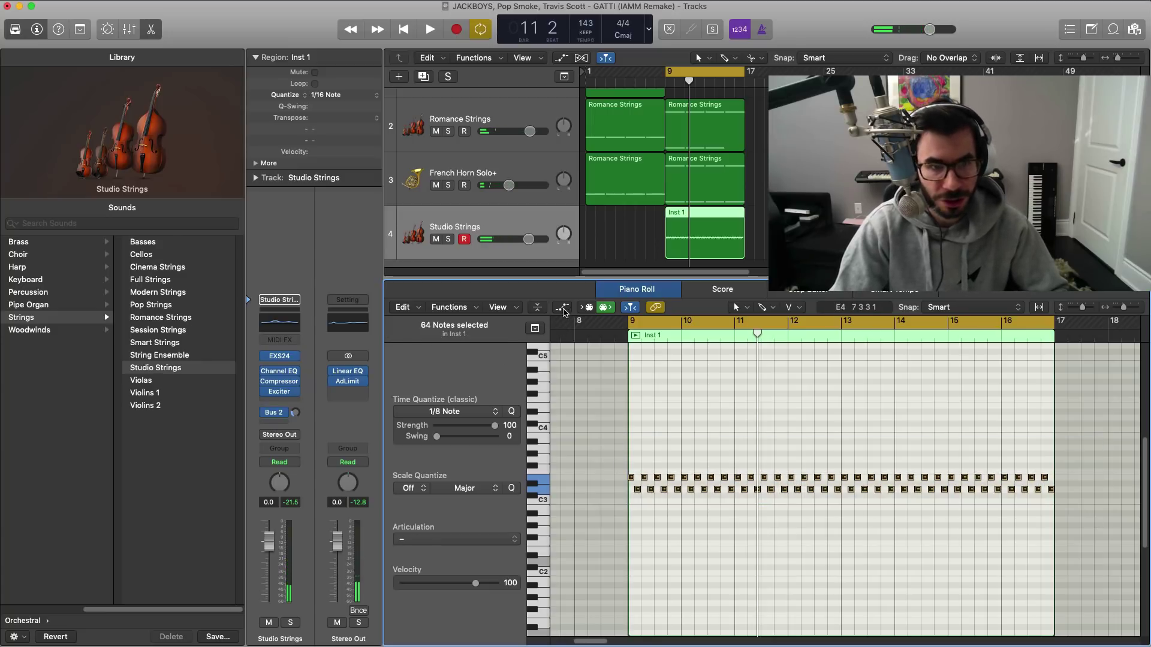
click(563, 310)
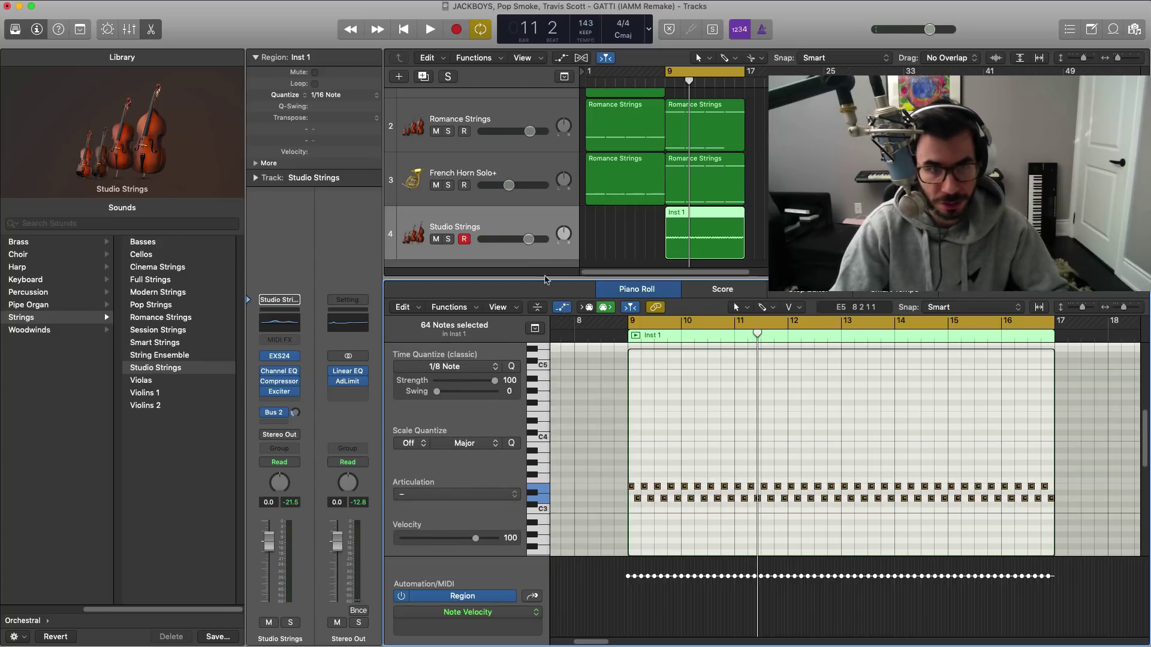
click(13, 29)
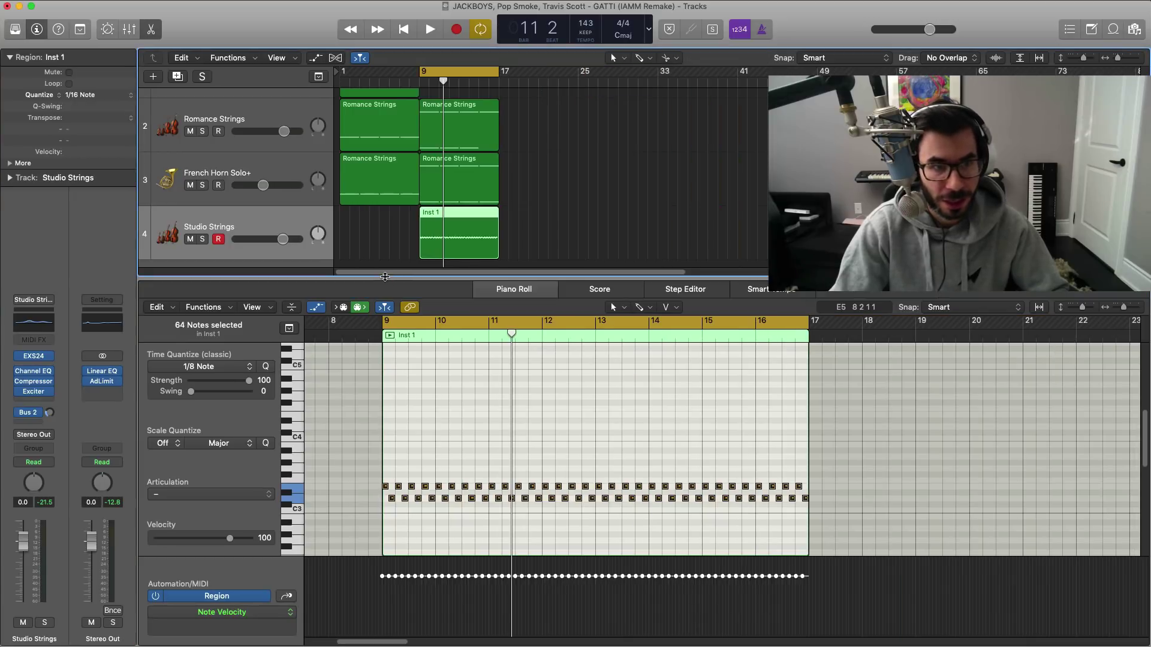
drag(385, 276, 401, 162)
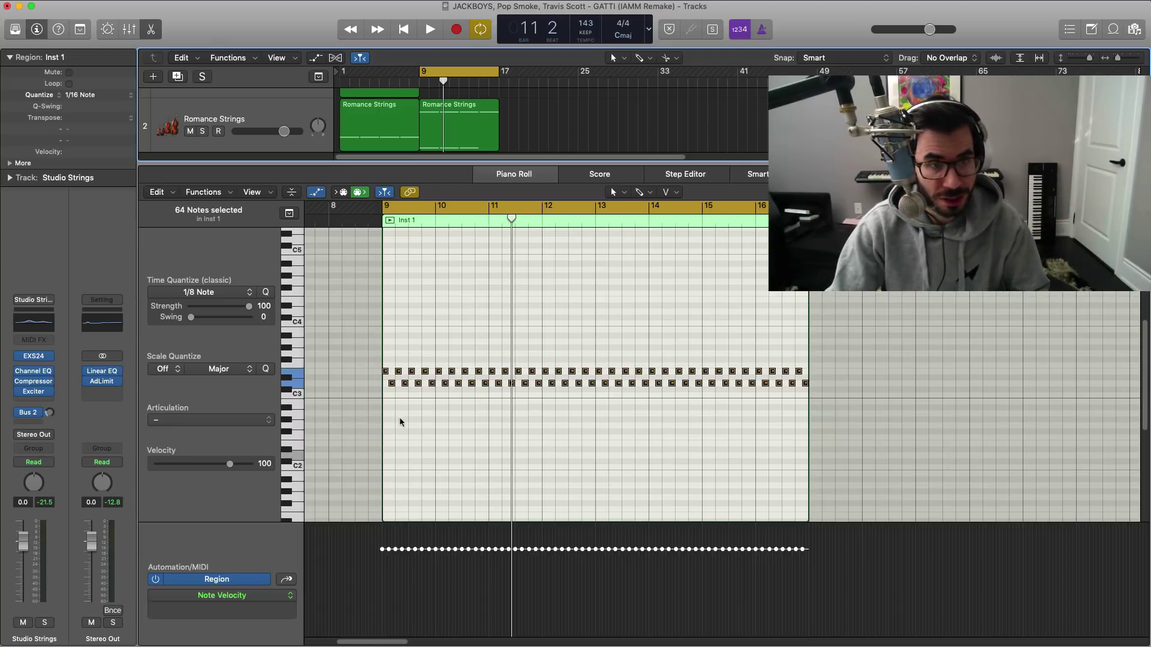
click(398, 569)
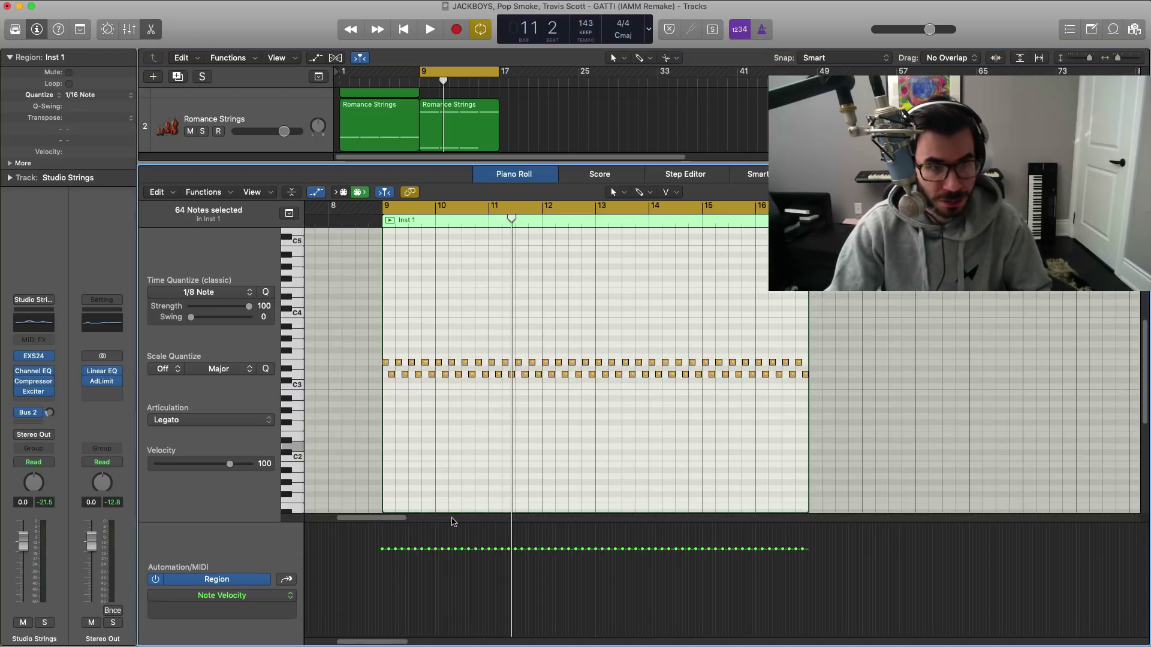
drag(452, 521, 455, 398)
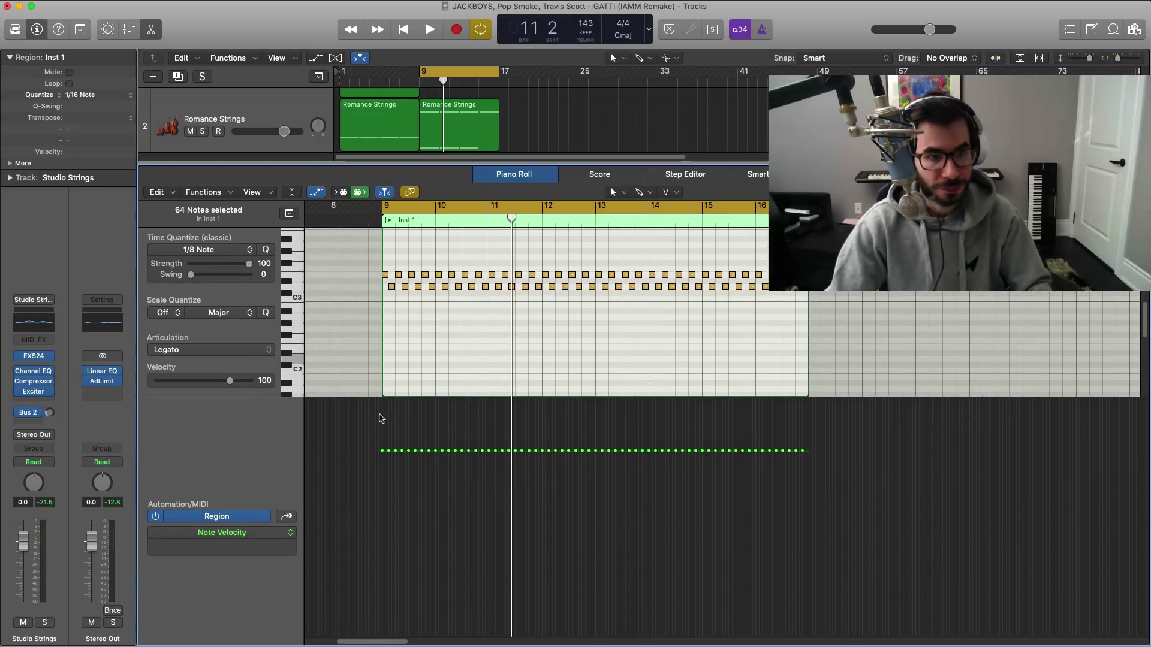
mouse_move(385, 460)
mouse_down()
mouse_move(472, 496)
mouse_move(484, 553)
mouse_up()
key(space)
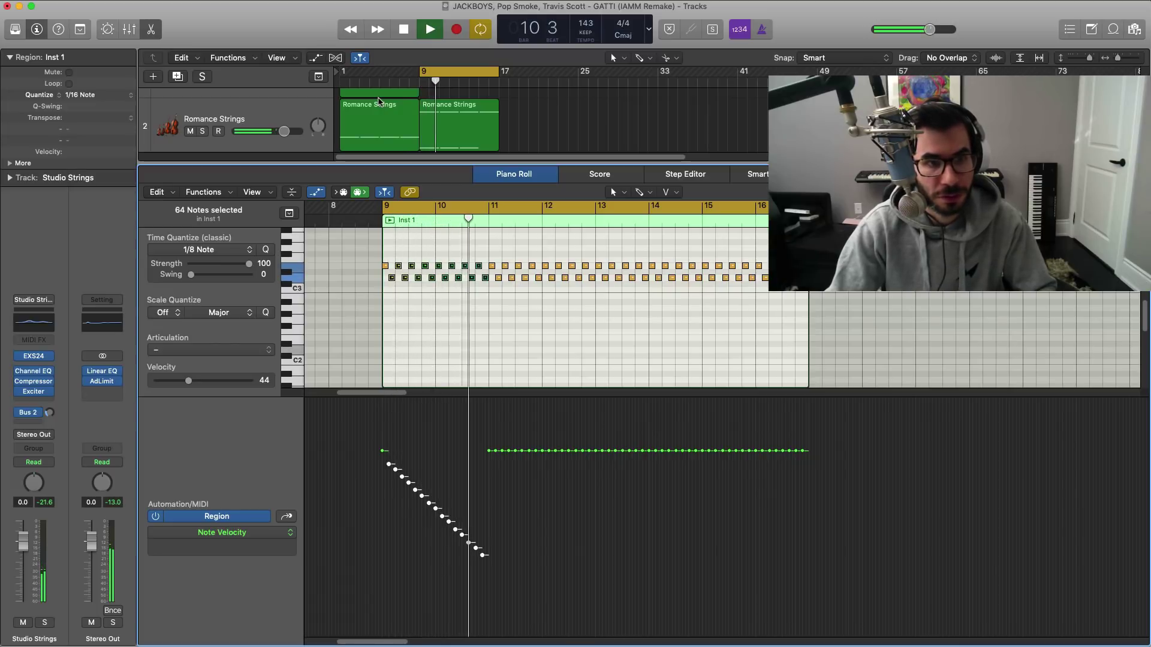
key(space)
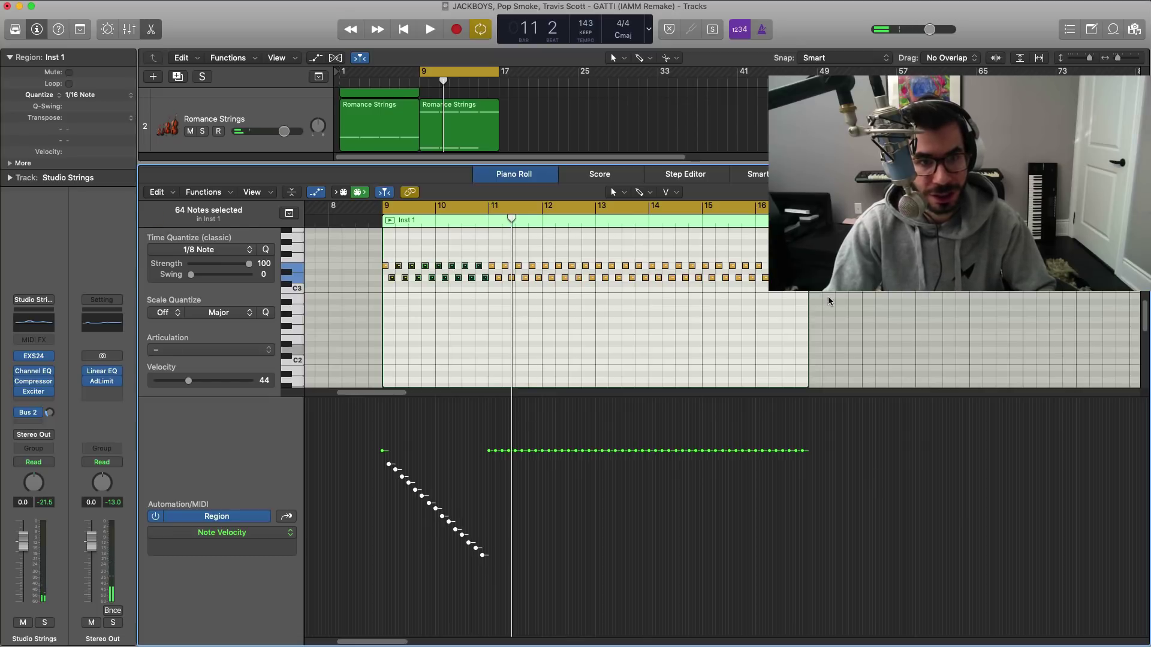
Step: Delete the notes from bar 11 onward, repeat the 16 ramped notes through to bar 17, and play them
drag(834, 304, 505, 310)
scroll(508, 317, down, 6)
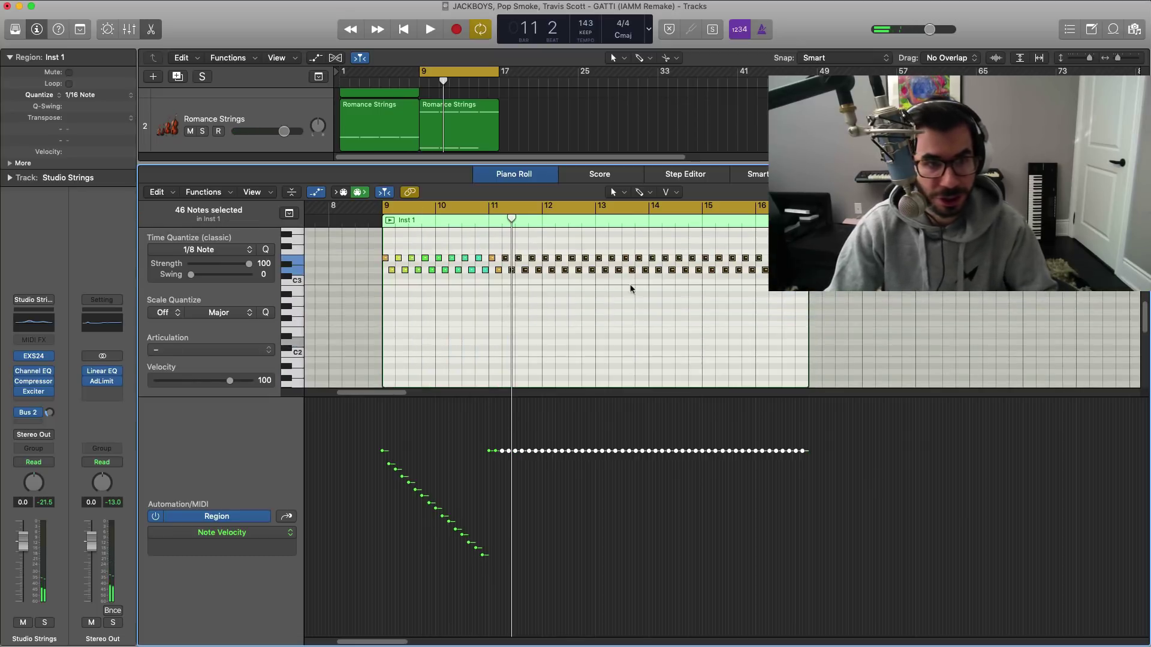
drag(845, 296, 489, 240)
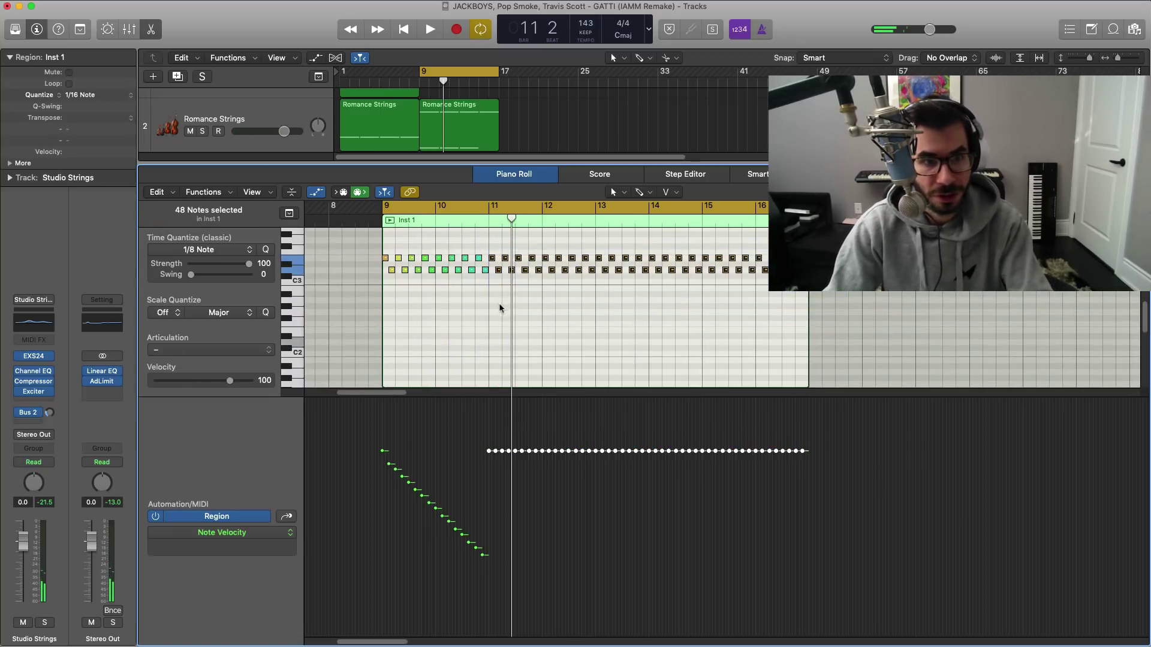
key(Delete)
drag(505, 303, 355, 241)
key(super+r)
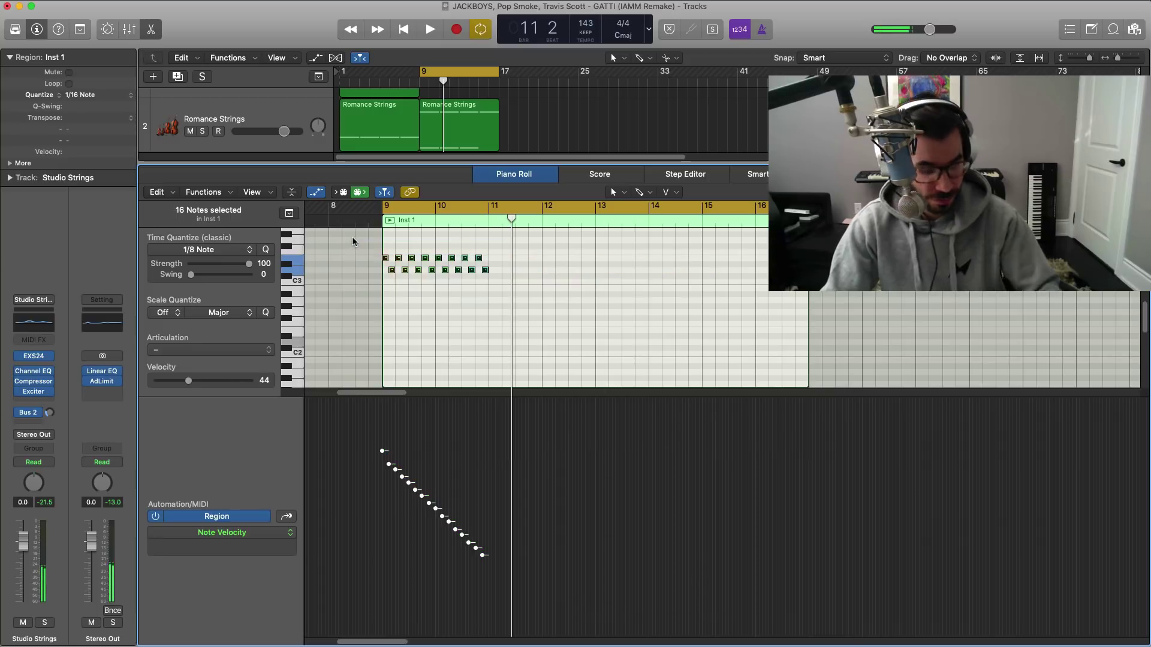
key(space)
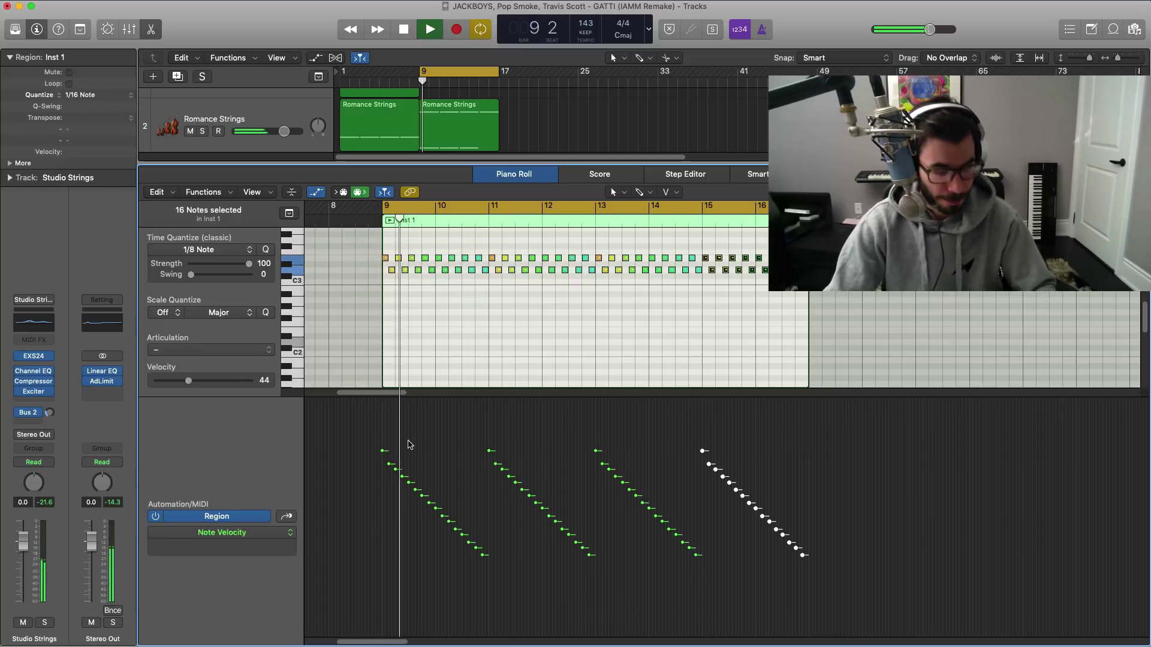
Step: Hide the velocity lane, layer copies of all Studio Strings notes an octave higher, and play the region
click(316, 192)
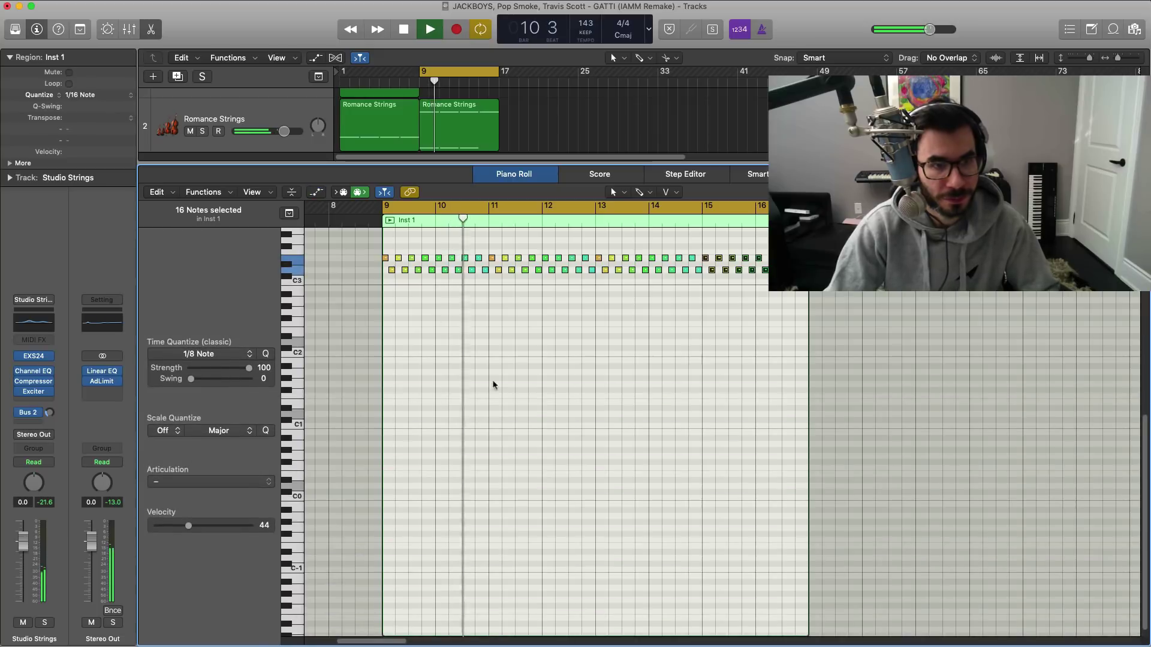
scroll(515, 420, up, 5)
scroll(552, 490, up, 2)
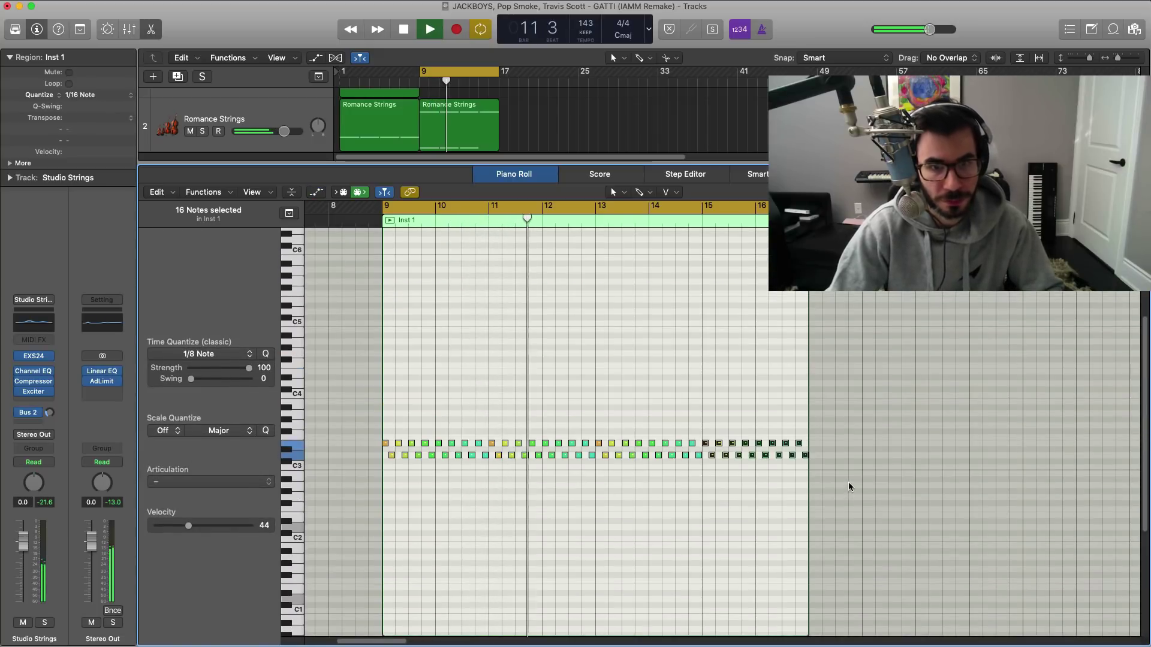
key(space)
drag(851, 484, 386, 371)
key(space)
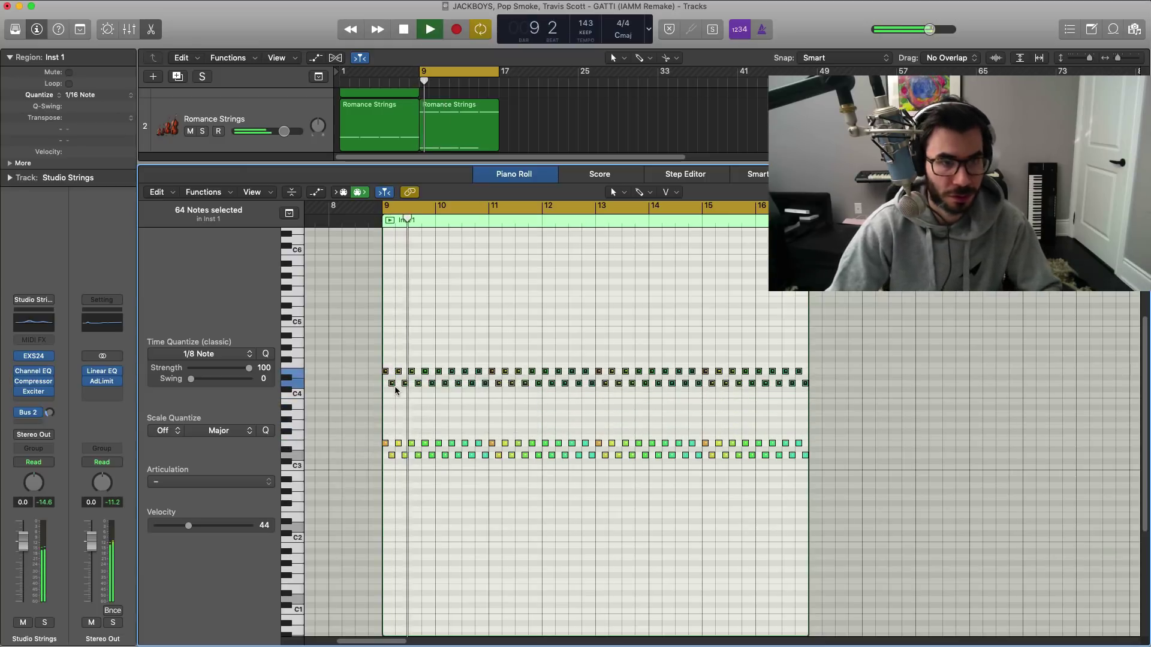
Step: Close the note editor, lower the Studio Strings track's volume to -1.7 dB during playback, and stop
key(x)
key(x)
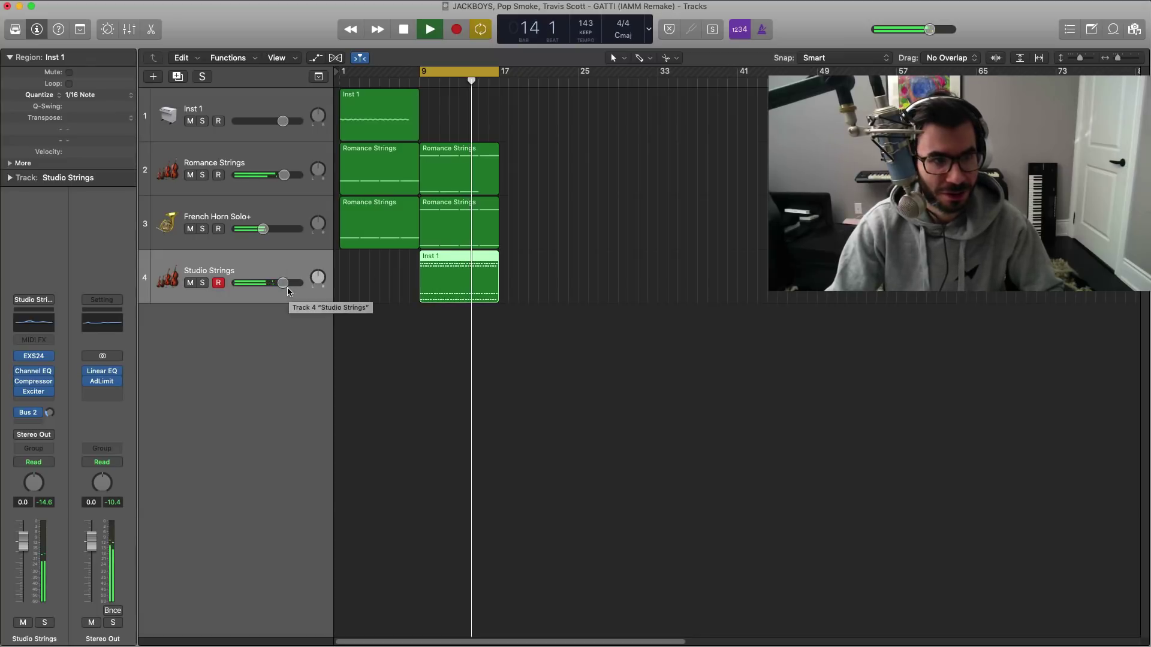
drag(285, 285, 278, 291)
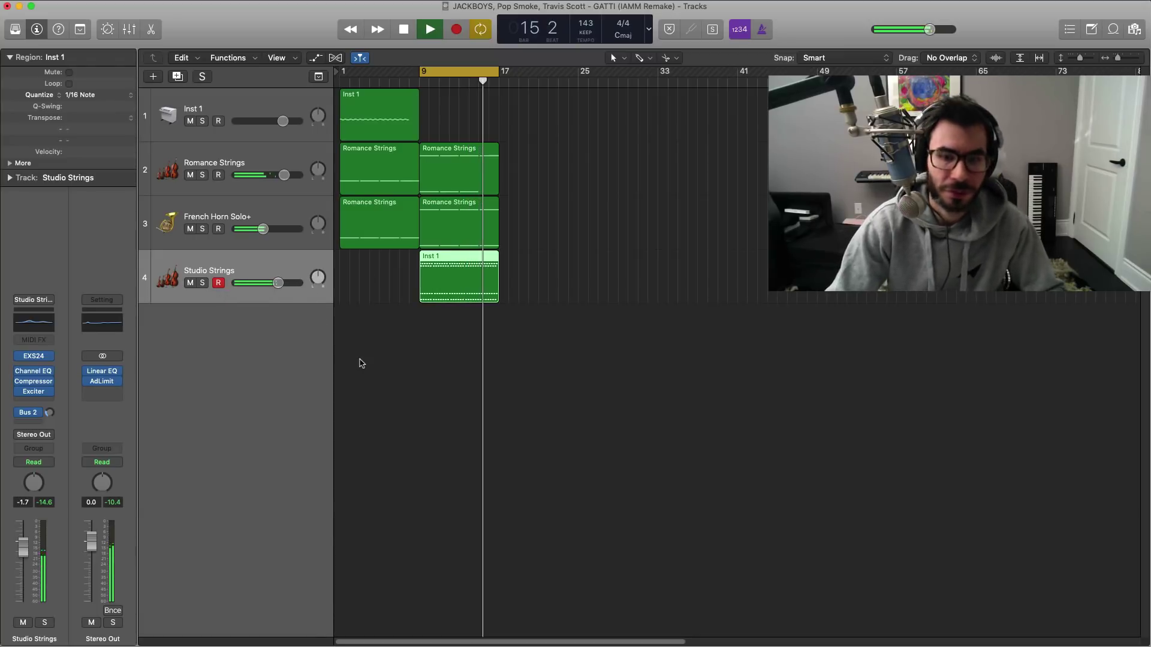
key(space)
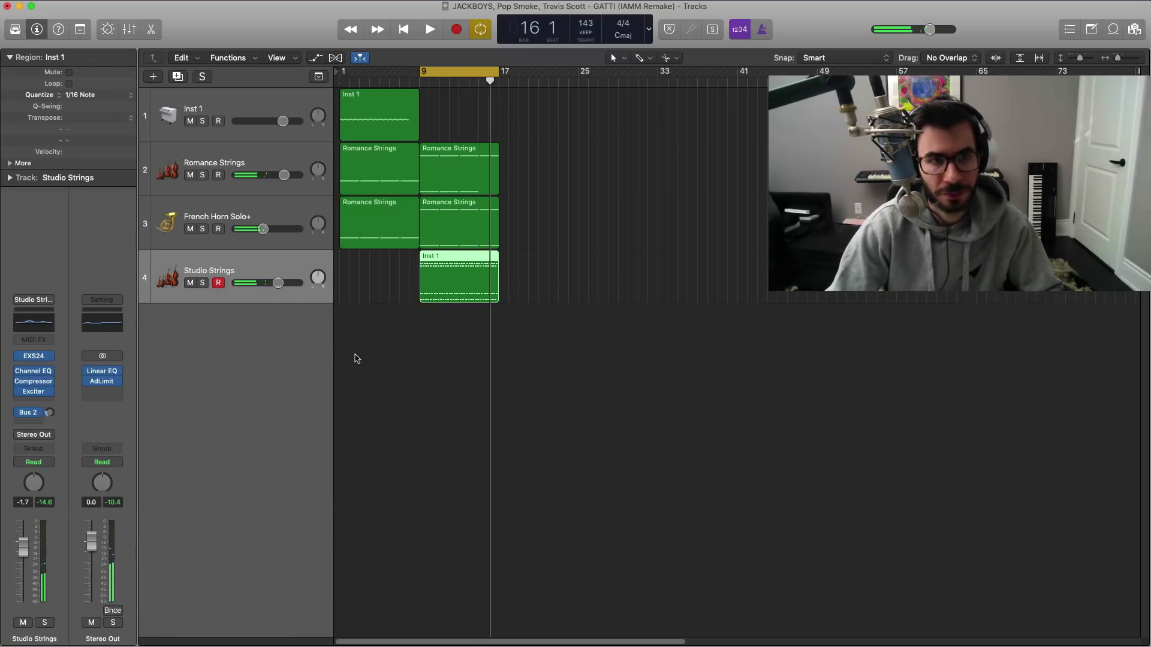
Step: Insert a stereo Chorus effect on the Studio Strings channel between Channel EQ and Compressor
click(42, 378)
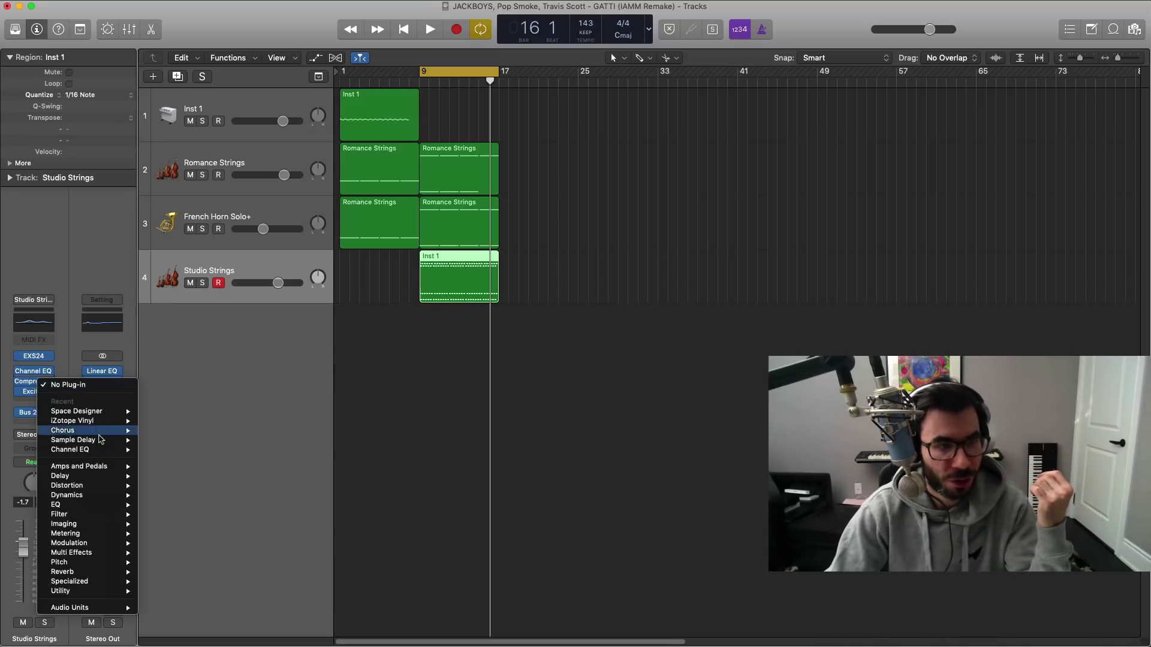
click(151, 431)
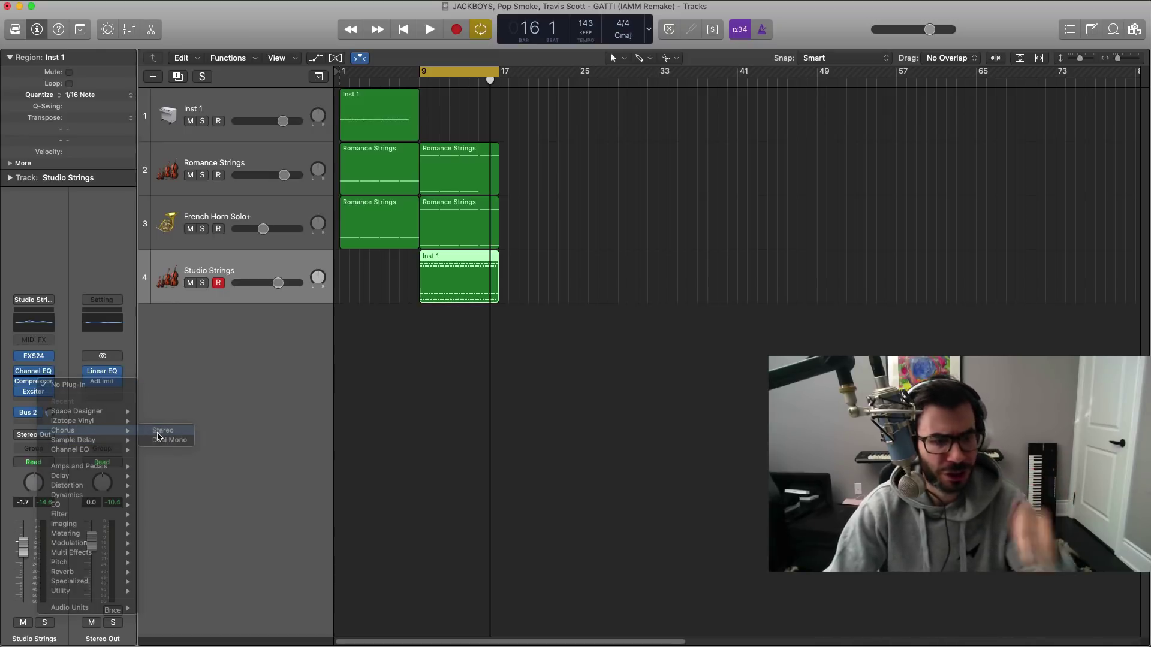
drag(167, 29, 376, 164)
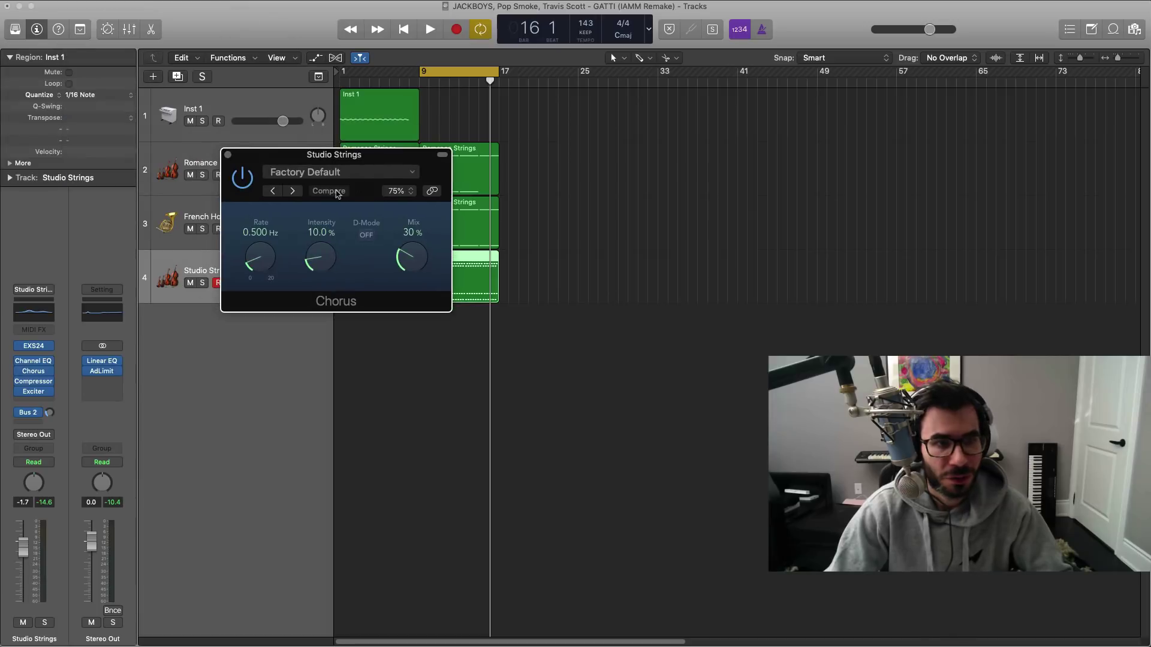
Step: Apply the Glimmering Chorus preset to the Studio Strings Chorus during playback, and close the effect
key(space)
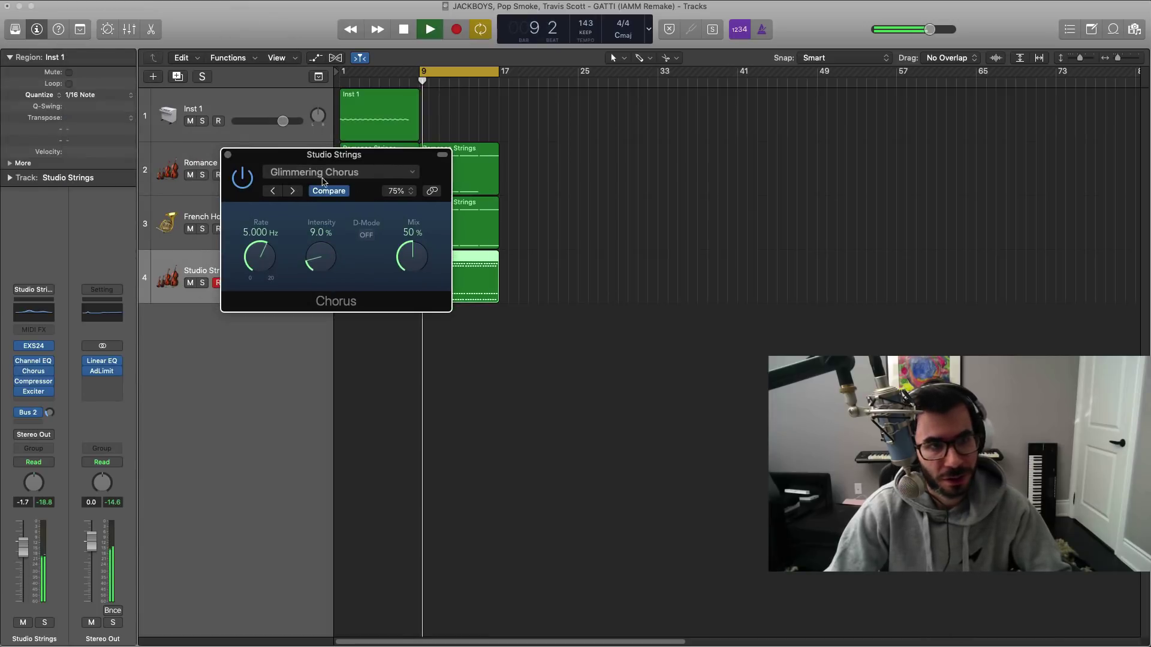
drag(225, 163, 423, 251)
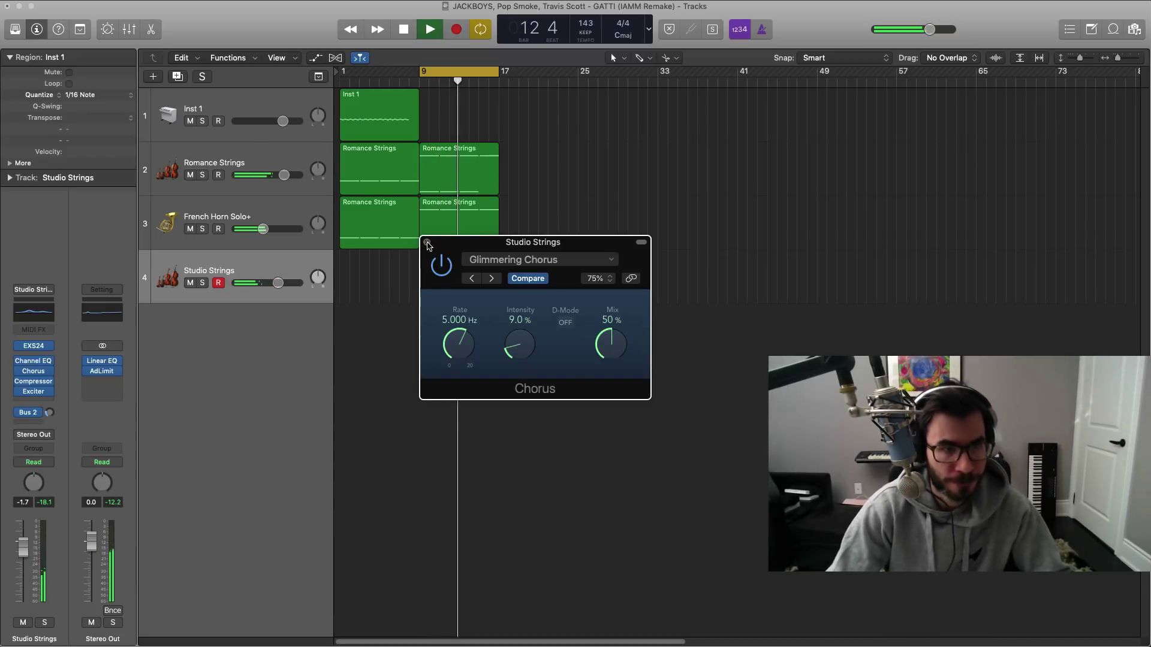
click(427, 243)
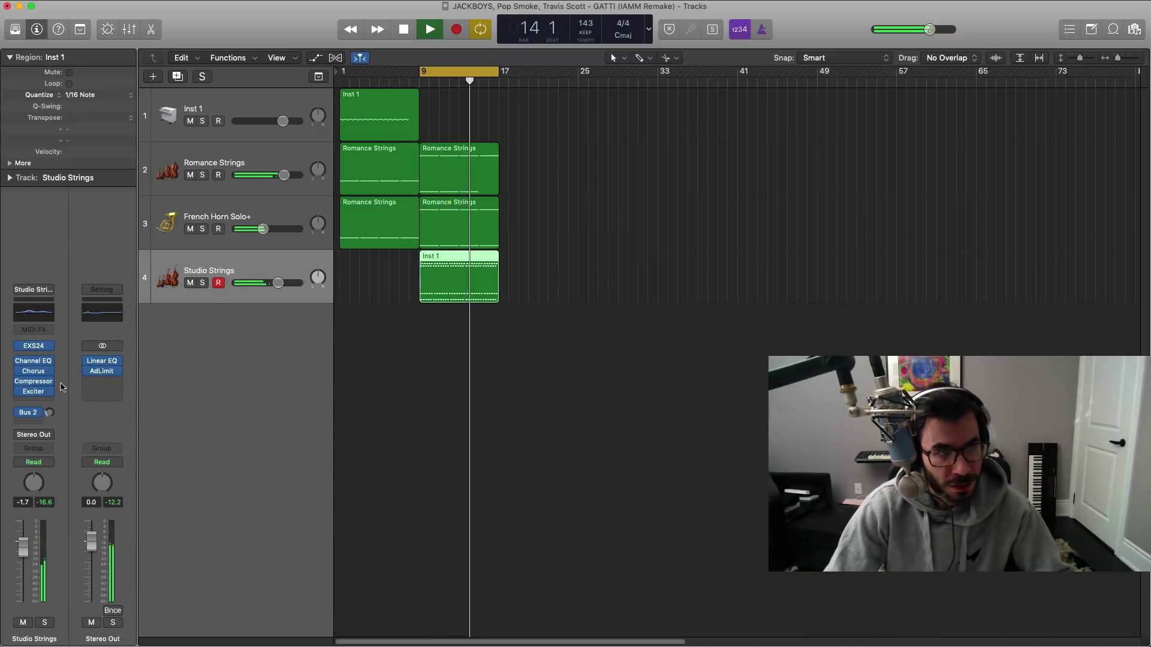
Step: Insert iZotope Vinyl on the Studio Strings channel between Compressor and Exciter
click(45, 388)
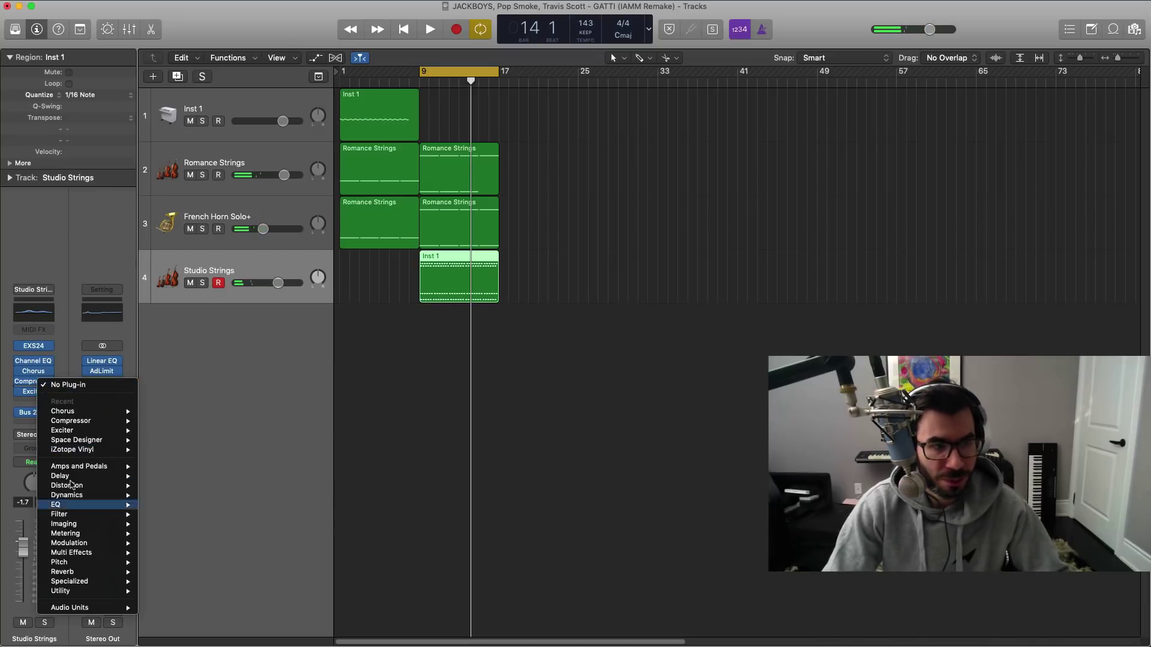
mouse_move(90, 450)
click(162, 459)
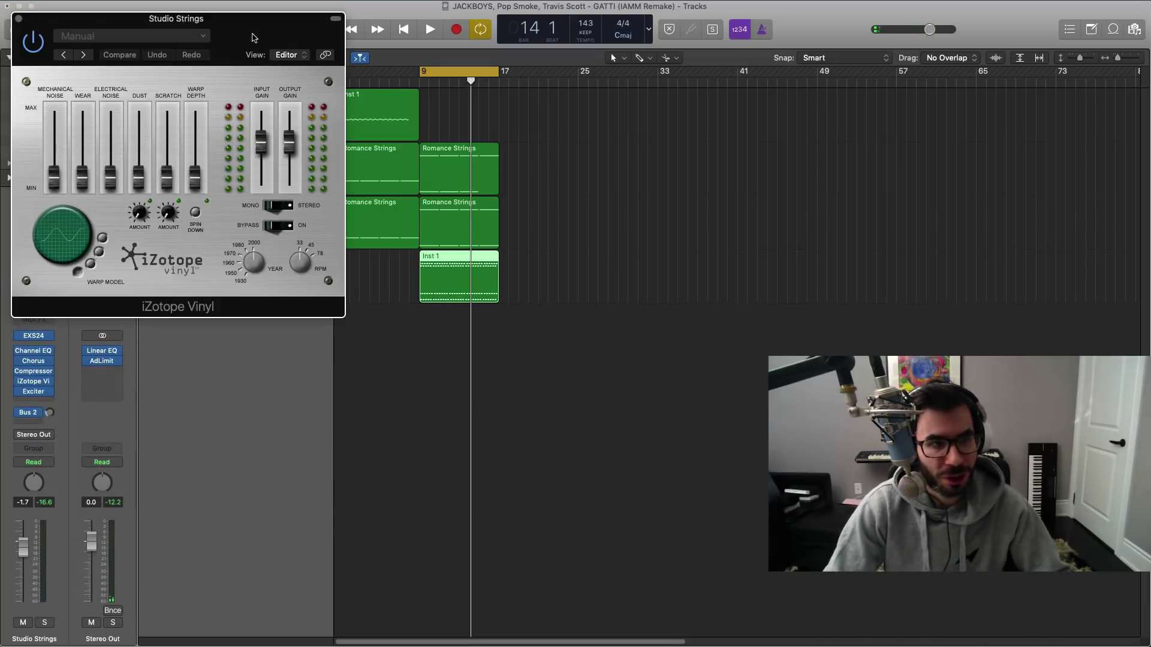
drag(254, 38, 493, 245)
Step: Raise iZotope Vinyl's Warp Depth slightly, audition the Studio Strings with it, and close the effect
key(space)
drag(434, 374, 434, 369)
key(space)
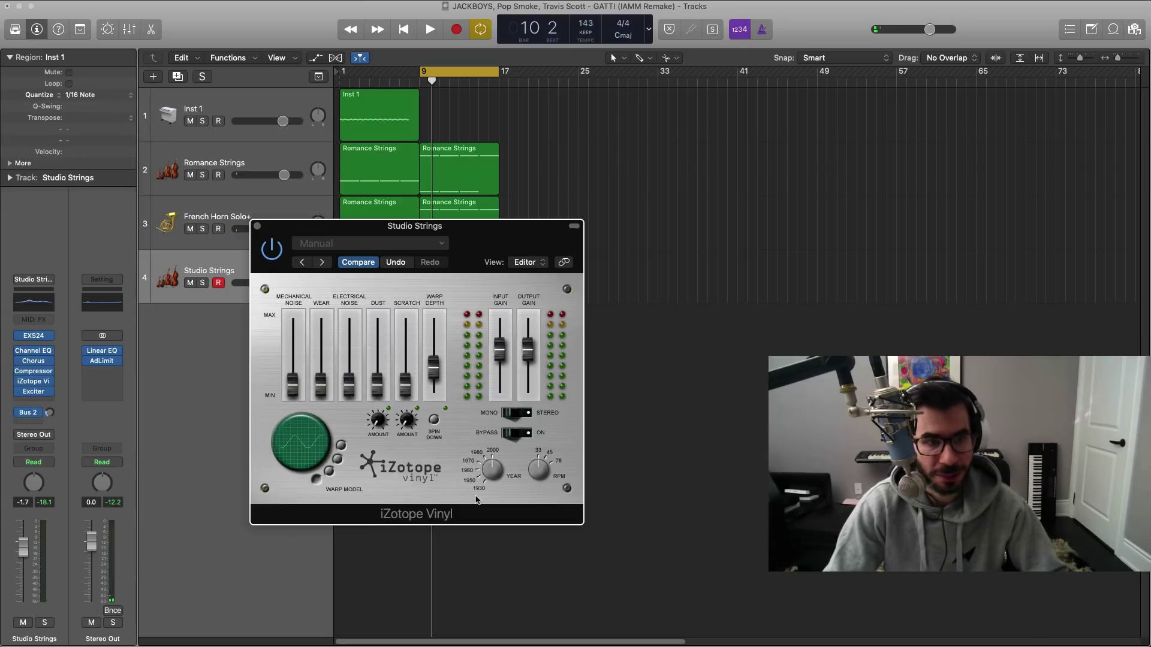
key(space)
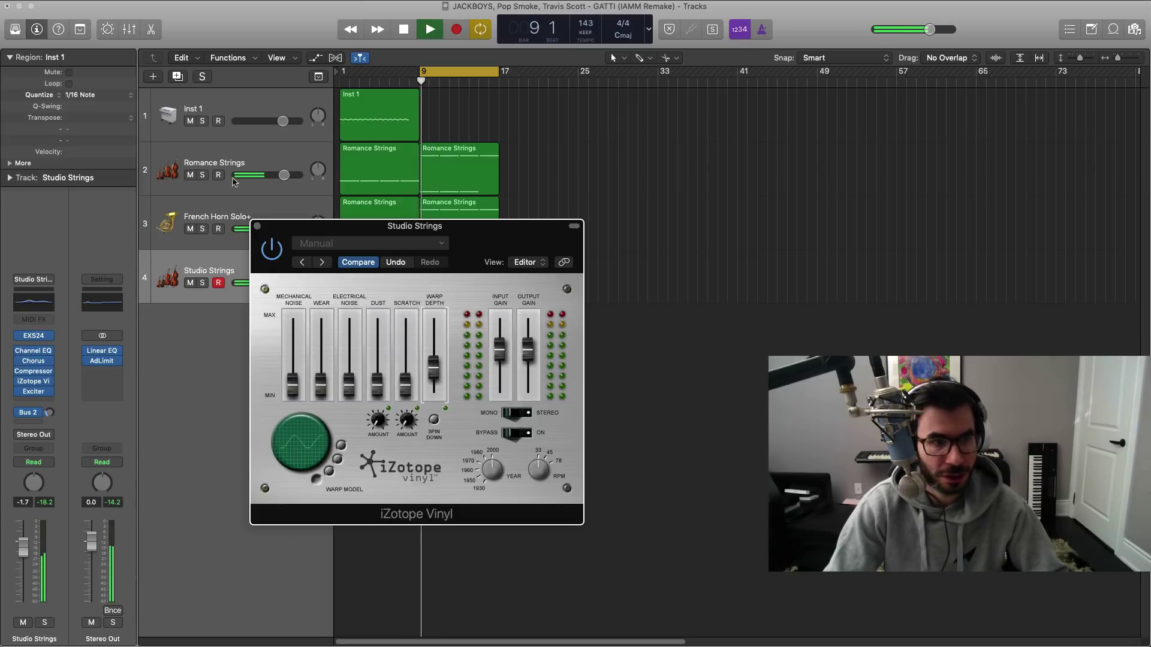
click(258, 227)
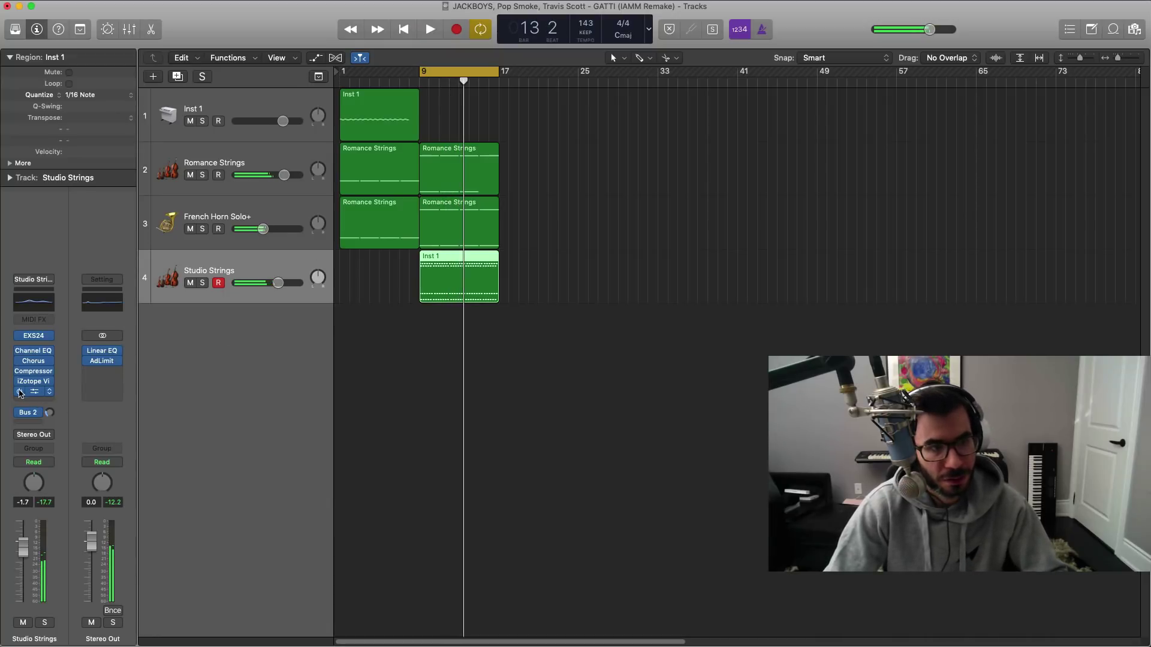
Step: Lower the Studio Strings Exciter's Harmonics to +25.9% while playing the loop, and close the effect
key(space)
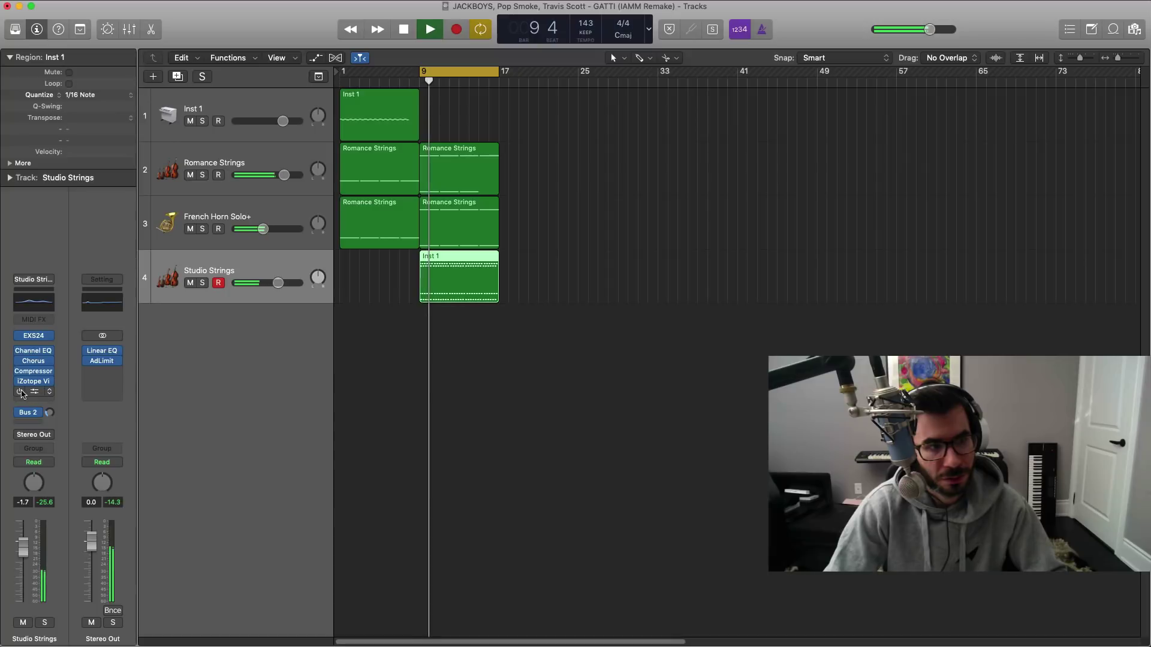
click(26, 392)
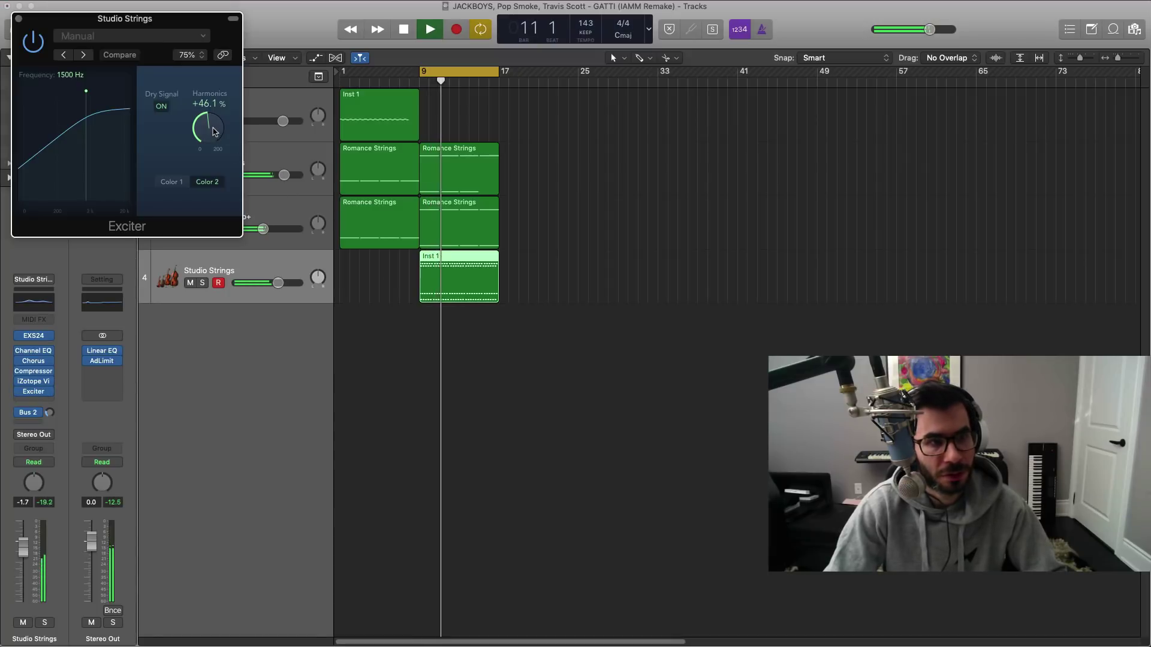
drag(215, 131, 202, 112)
key(space)
key(space)
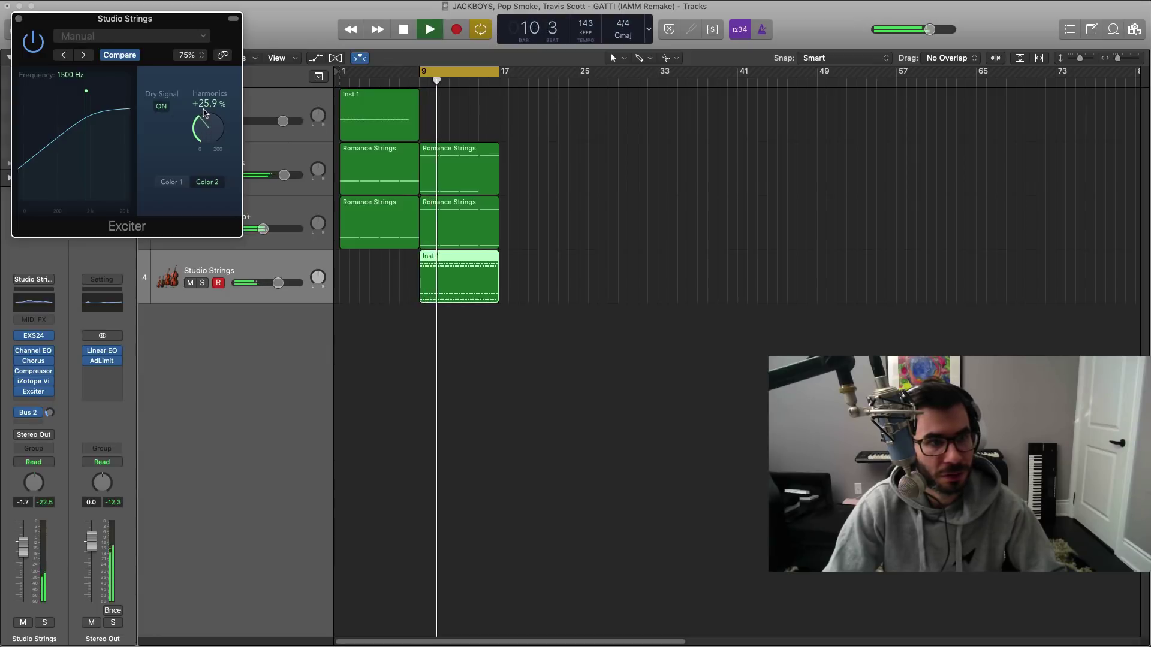
click(45, 390)
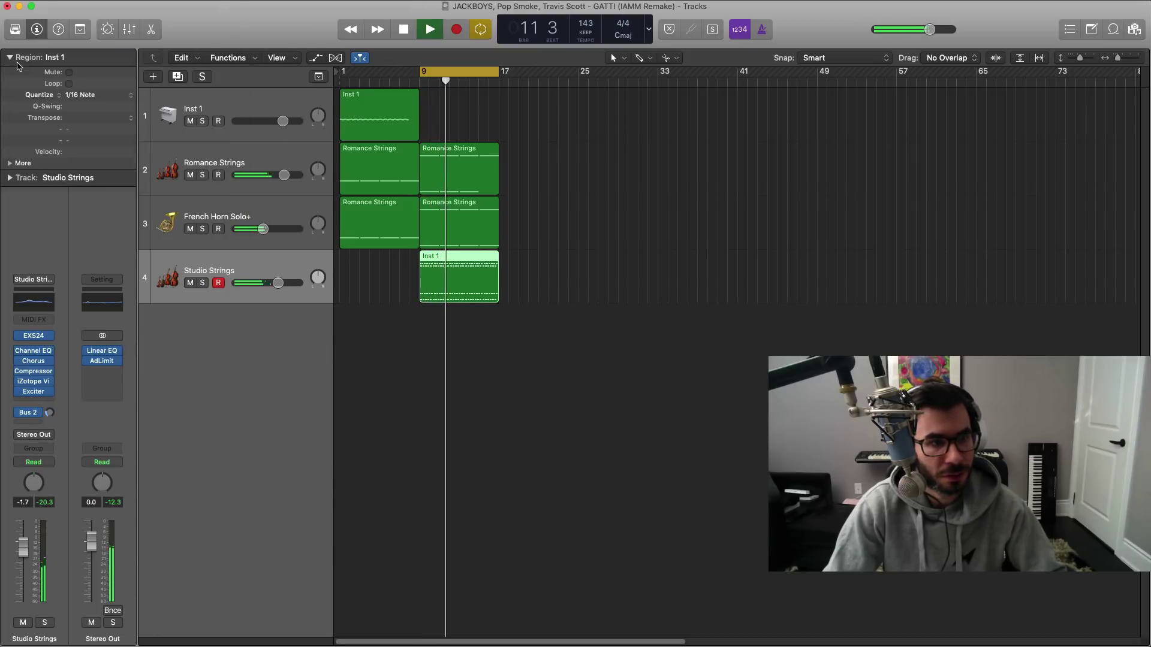
Step: Insert Space Designer after Exciter on Studio Strings and set its Wet level to -19.5 dB during playback
click(48, 400)
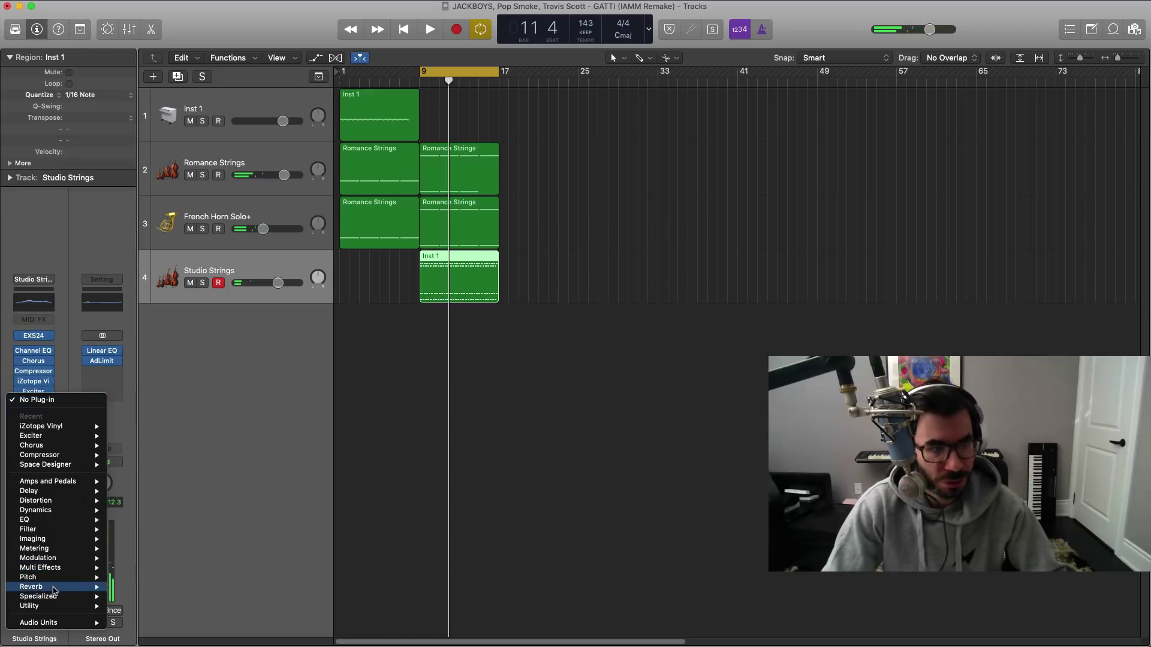
mouse_move(60, 587)
mouse_move(198, 597)
mouse_move(176, 618)
click(219, 618)
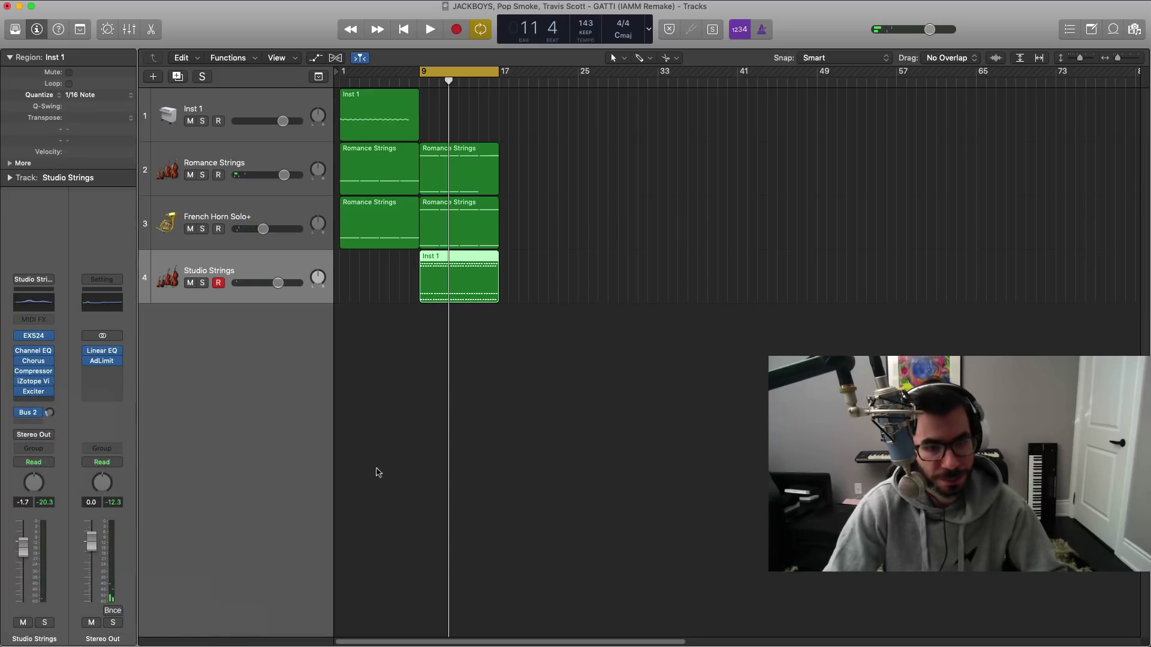
key(space)
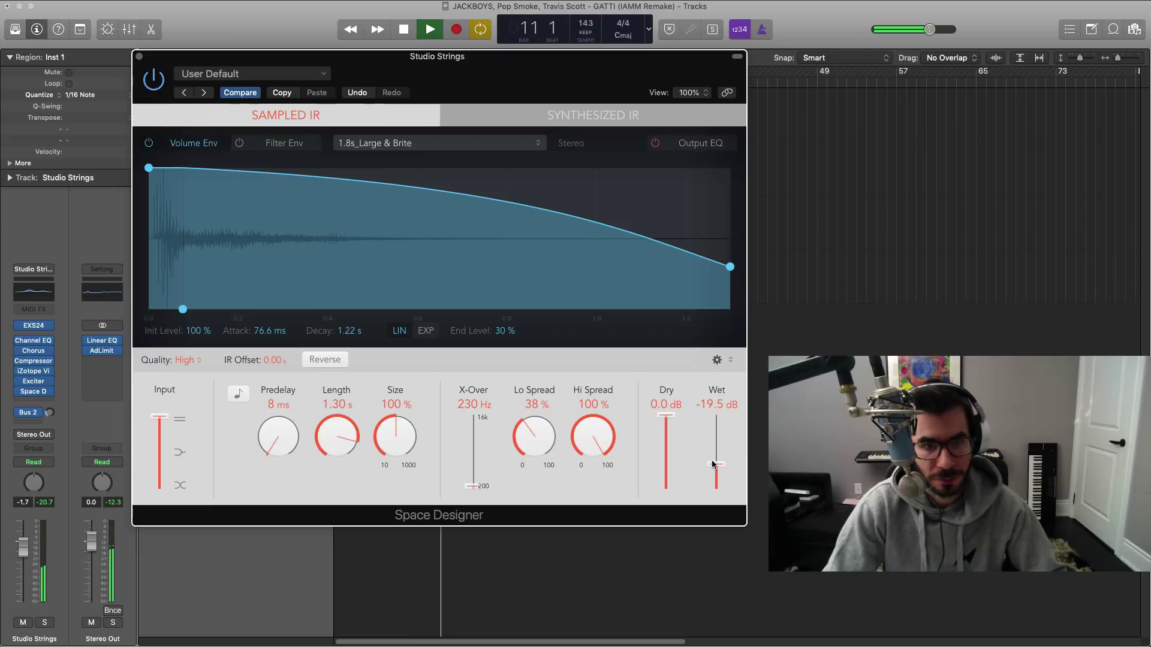
click(139, 57)
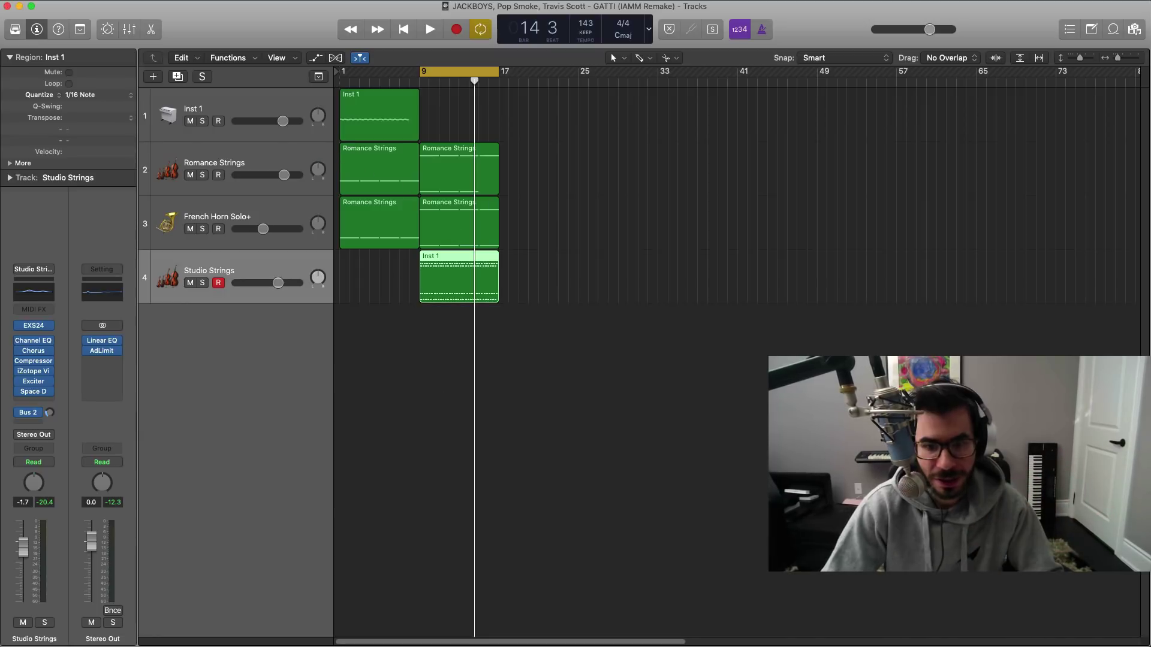
Step: Add the Eagle Sound Effect audio on a new track at bar 9 and play it with the strings
drag(444, 372, 417, 362)
scroll(448, 339, up, 10)
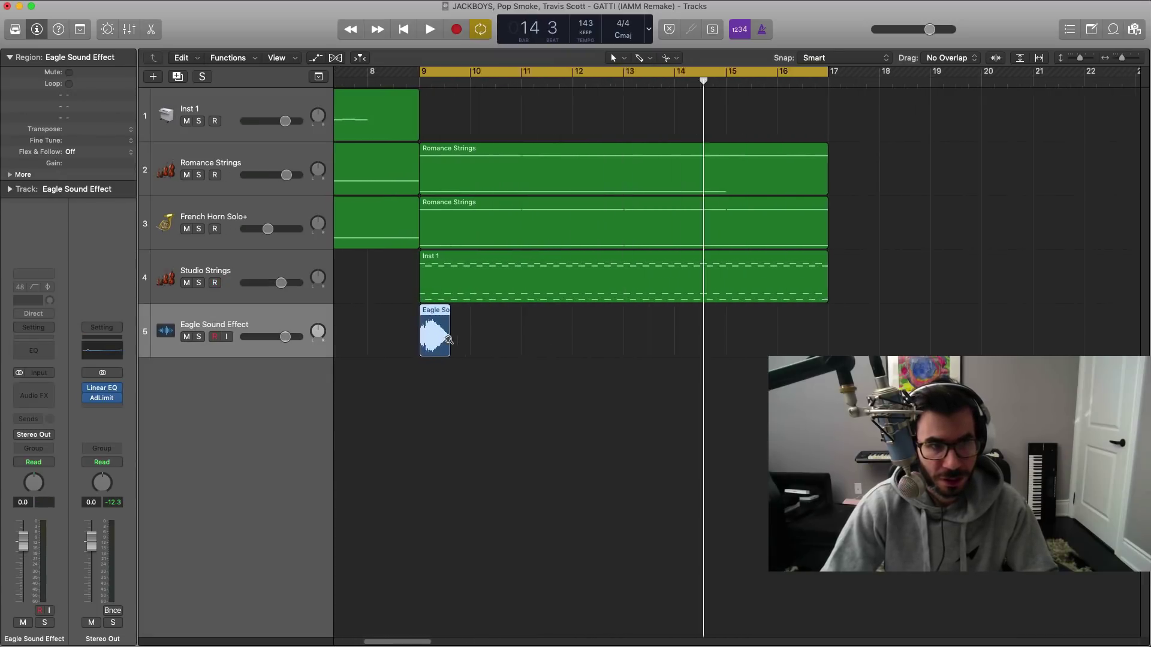
key(space)
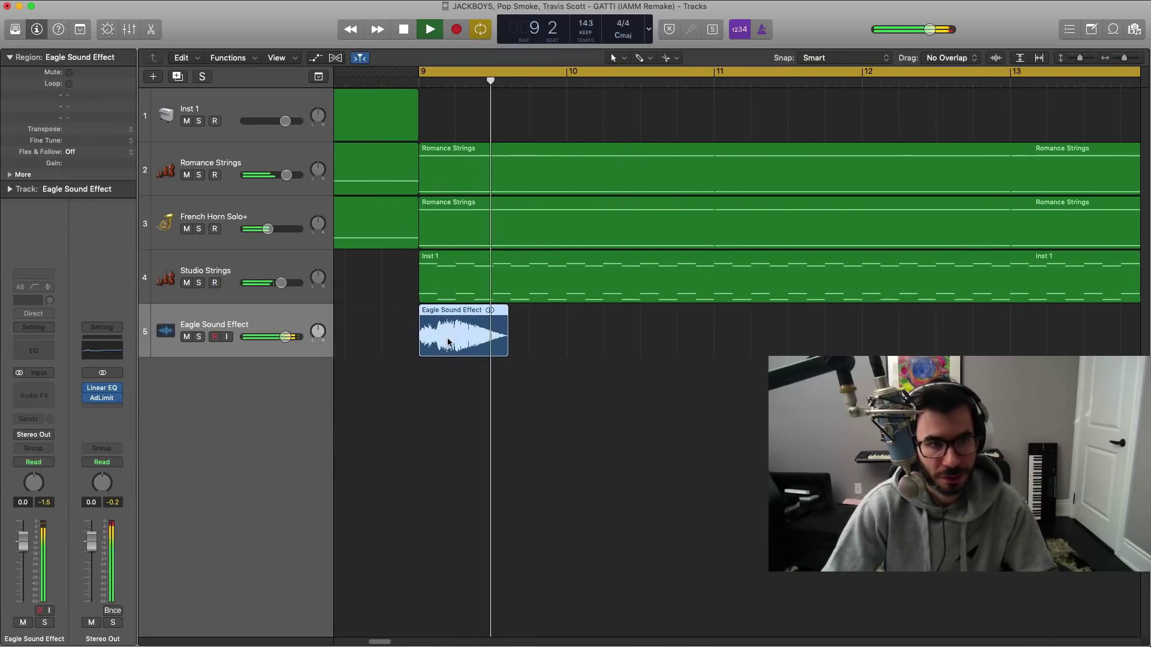
scroll(448, 342, down, 5)
key(space)
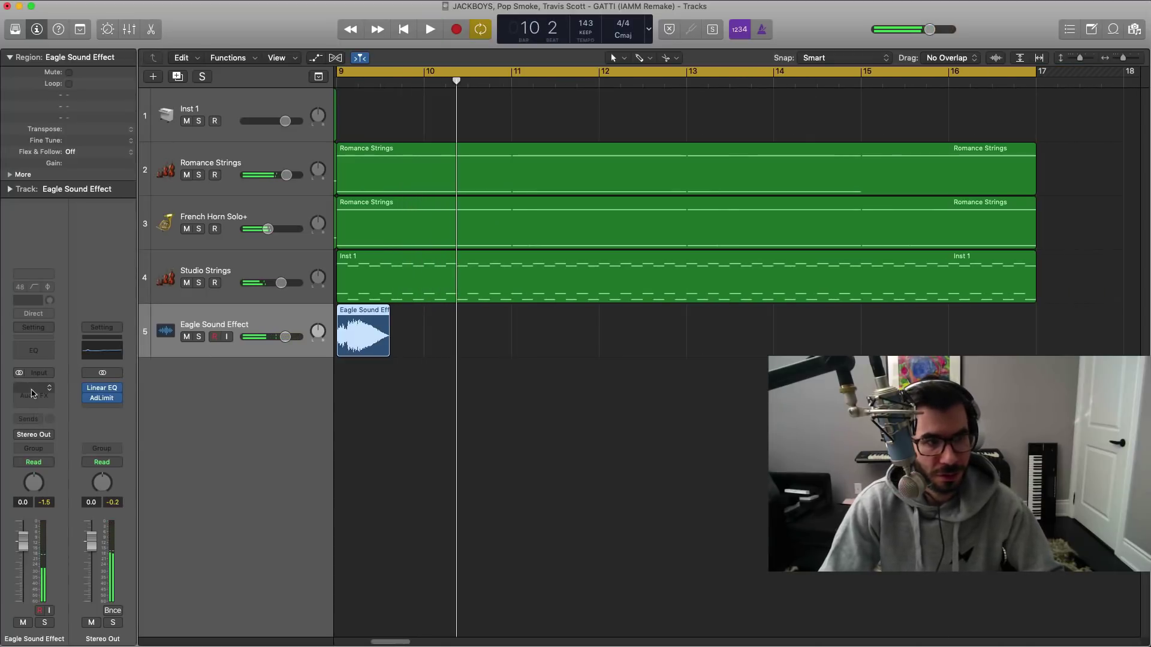
Step: Insert Space Designer on the Eagle Sound Effect channel and load the warped large-space preset 01.9s Bomb Tail
click(34, 395)
mouse_move(69, 426)
click(132, 417)
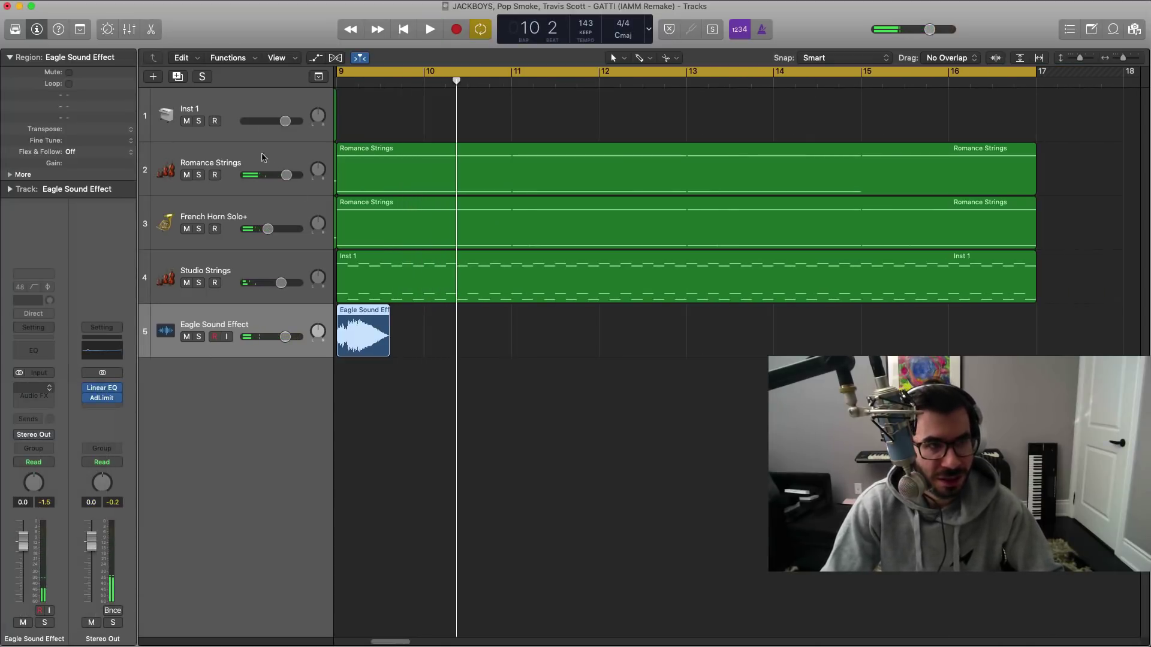
click(167, 37)
mouse_move(135, 267)
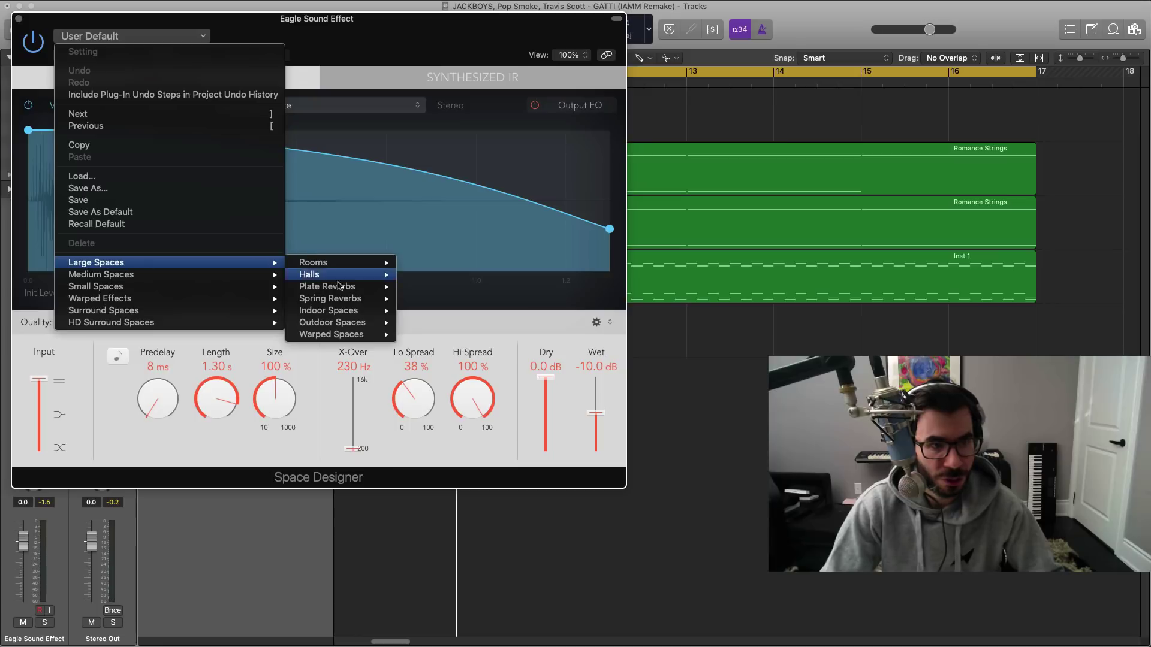
mouse_move(340, 337)
click(430, 334)
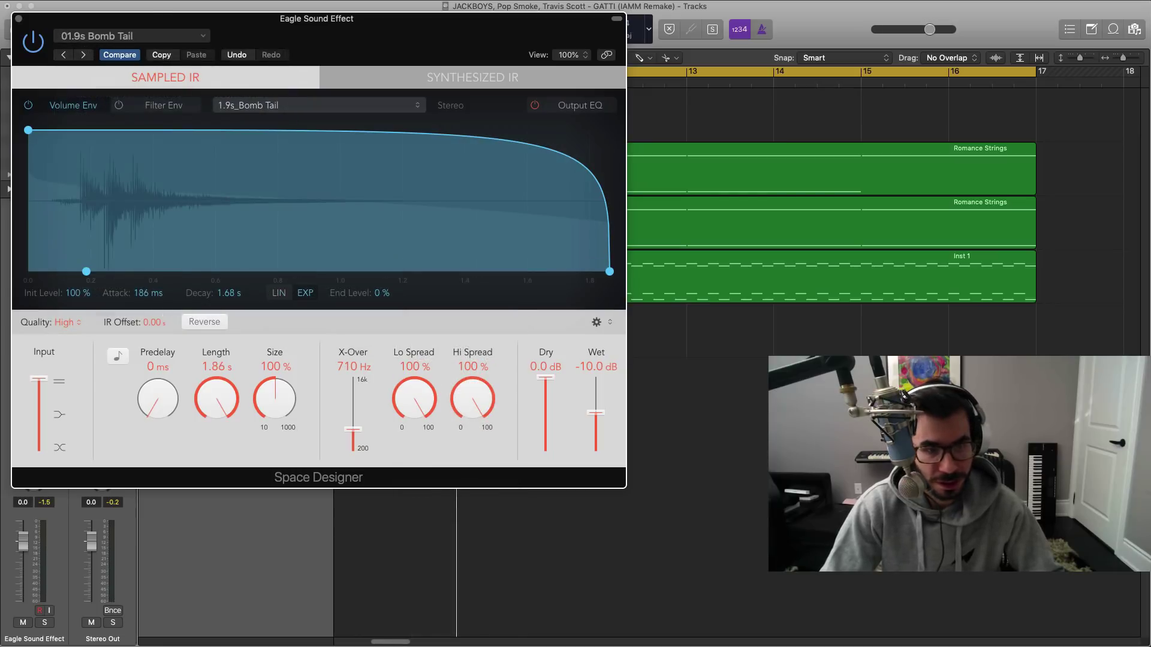
Step: Set the eagle reverb's Wet level to -8.4 dB and lower the Eagle Sound Effect track's volume to -14.6 dB
key(space)
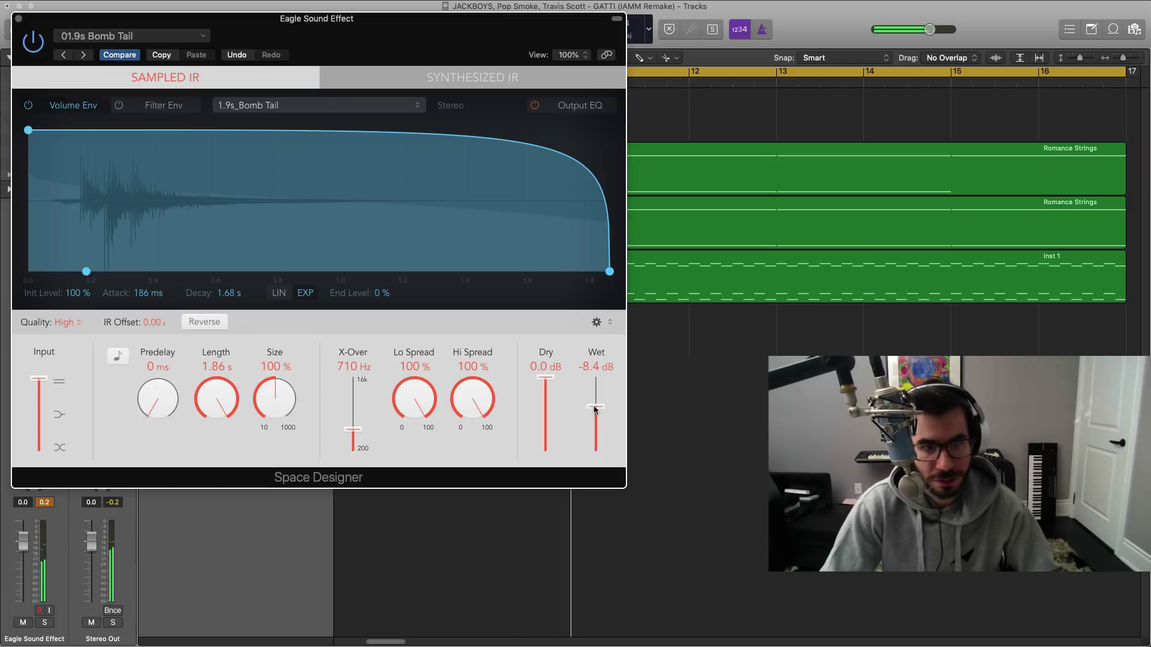
click(18, 20)
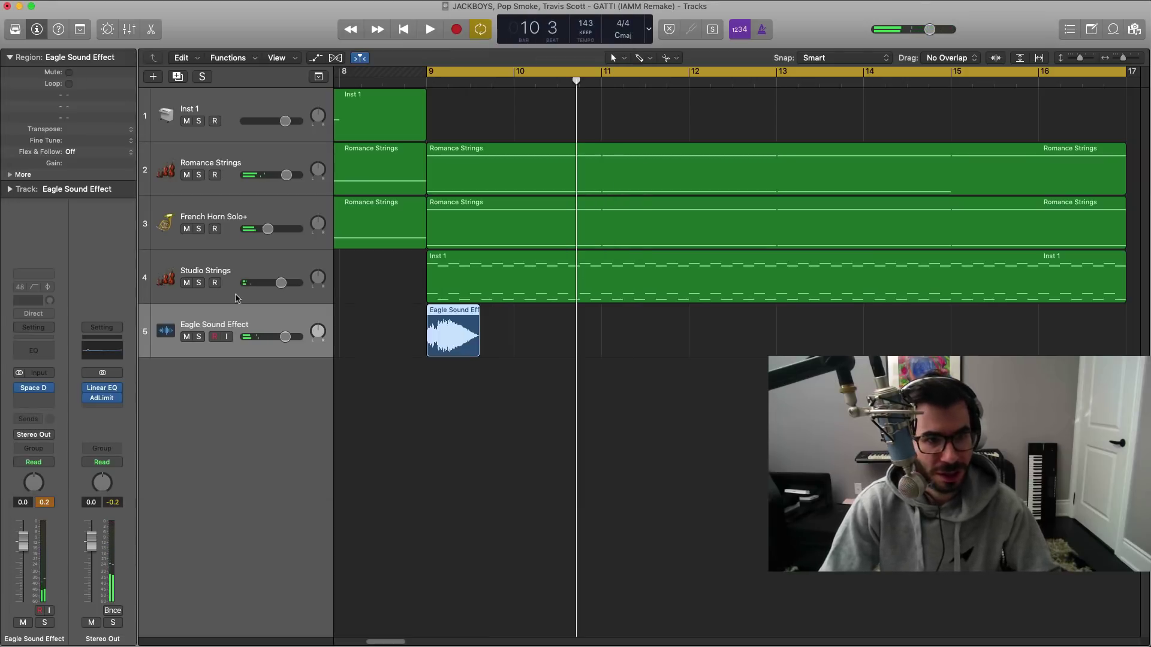
drag(281, 333, 253, 339)
key(space)
key(space)
key(space)
Step: Turn off cycling and play the arrangement from just after bar 7 to hear the transition into the eagle sound
key(super+Left)
key(super+Left)
key(super+Left)
key(super+Left)
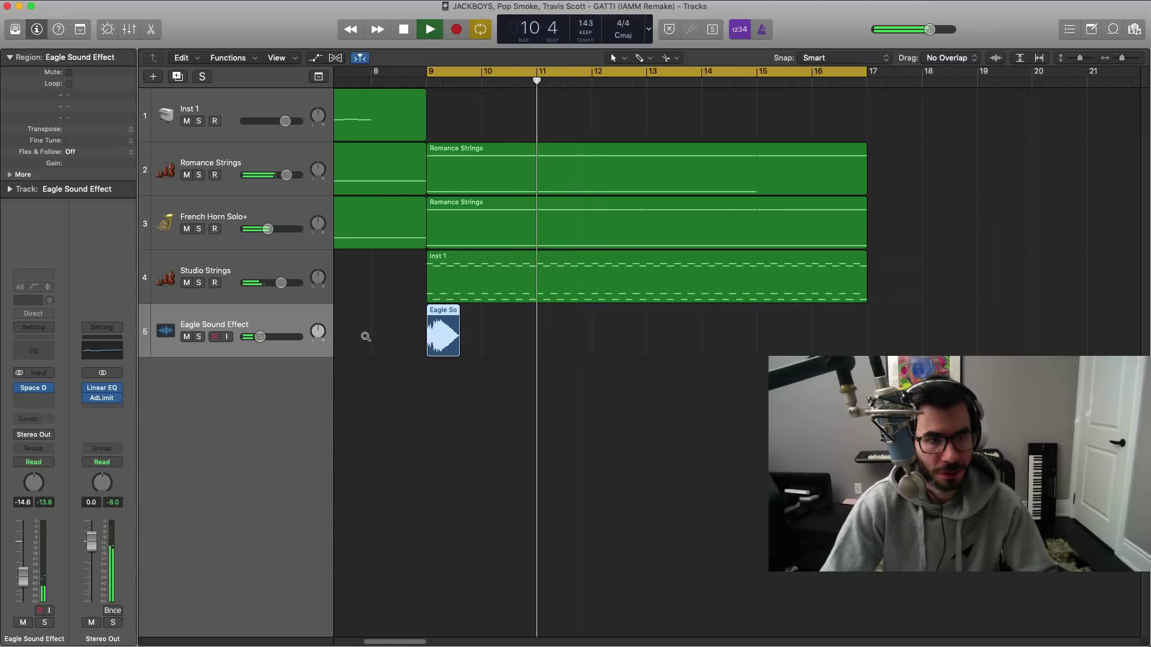
key(super+Up)
key(super+Up)
key(space)
click(492, 72)
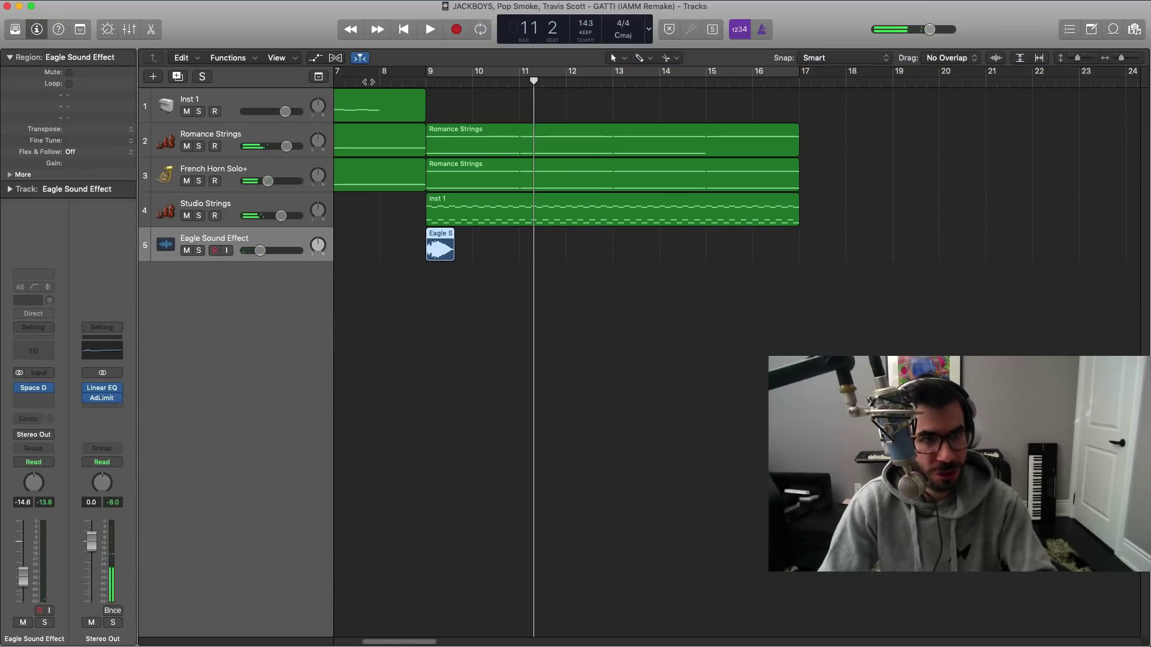
click(354, 80)
key(space)
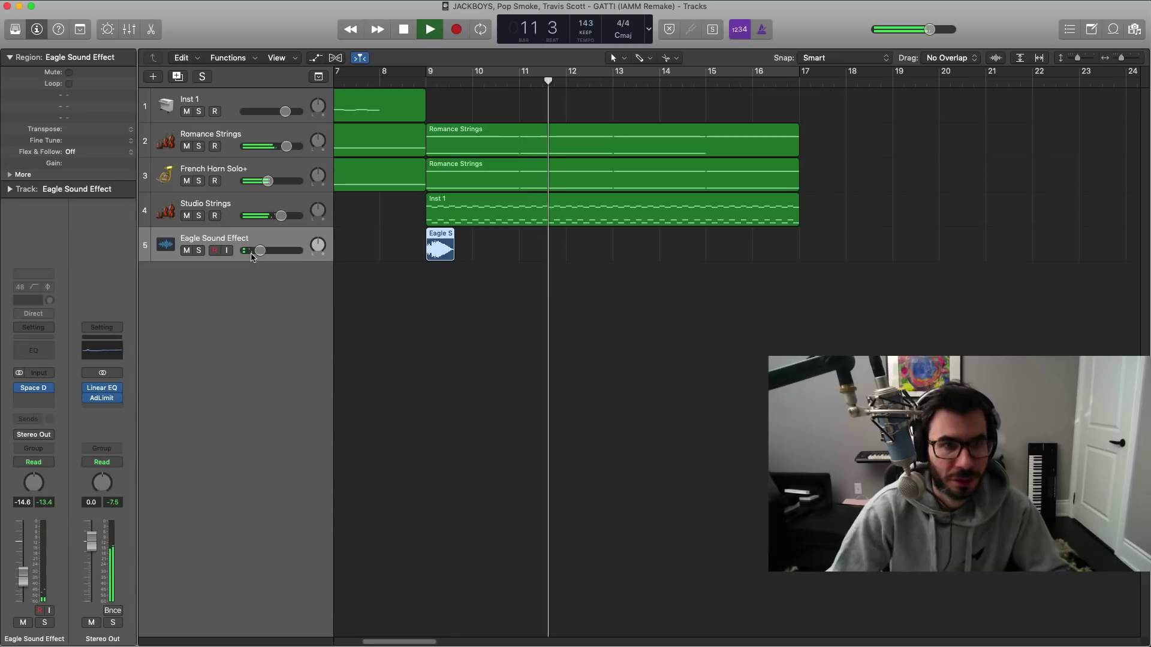
key(space)
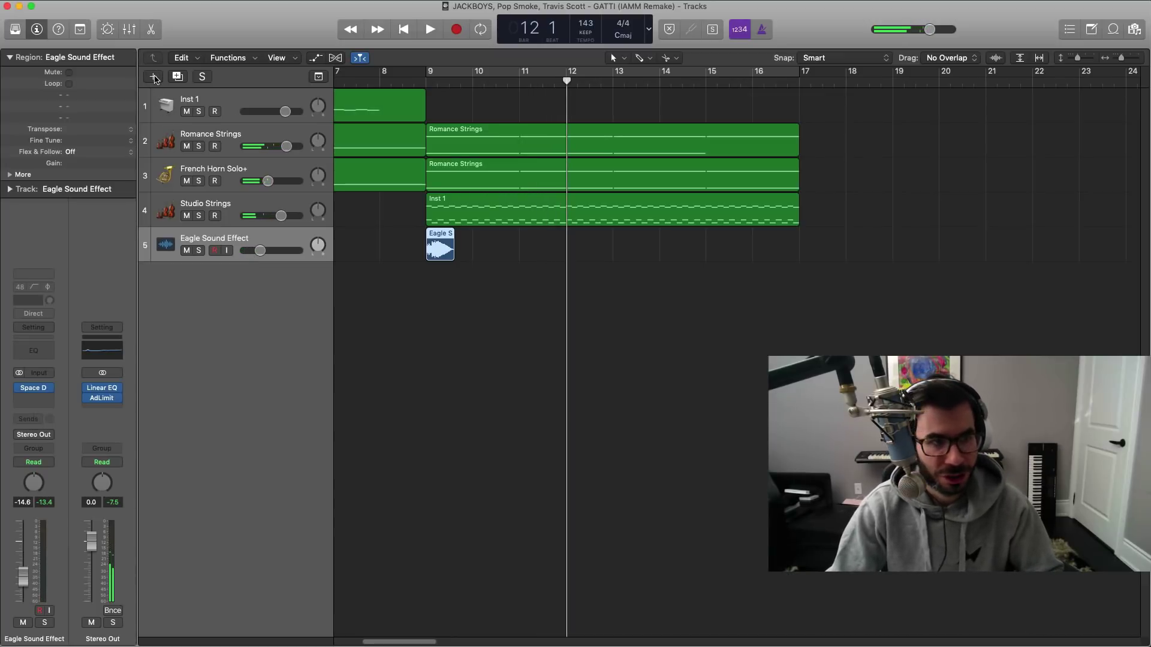
Step: Create a software instrument track with EXS24 and load the gatti drum kit from the project's instruments
click(153, 77)
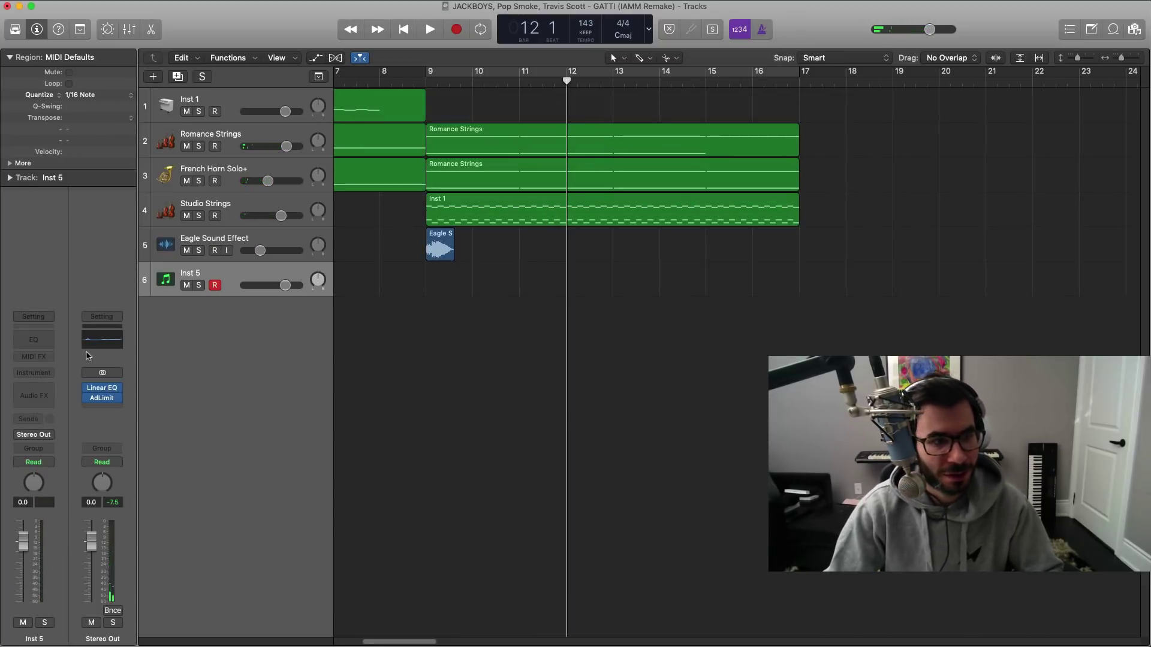
click(32, 372)
click(48, 412)
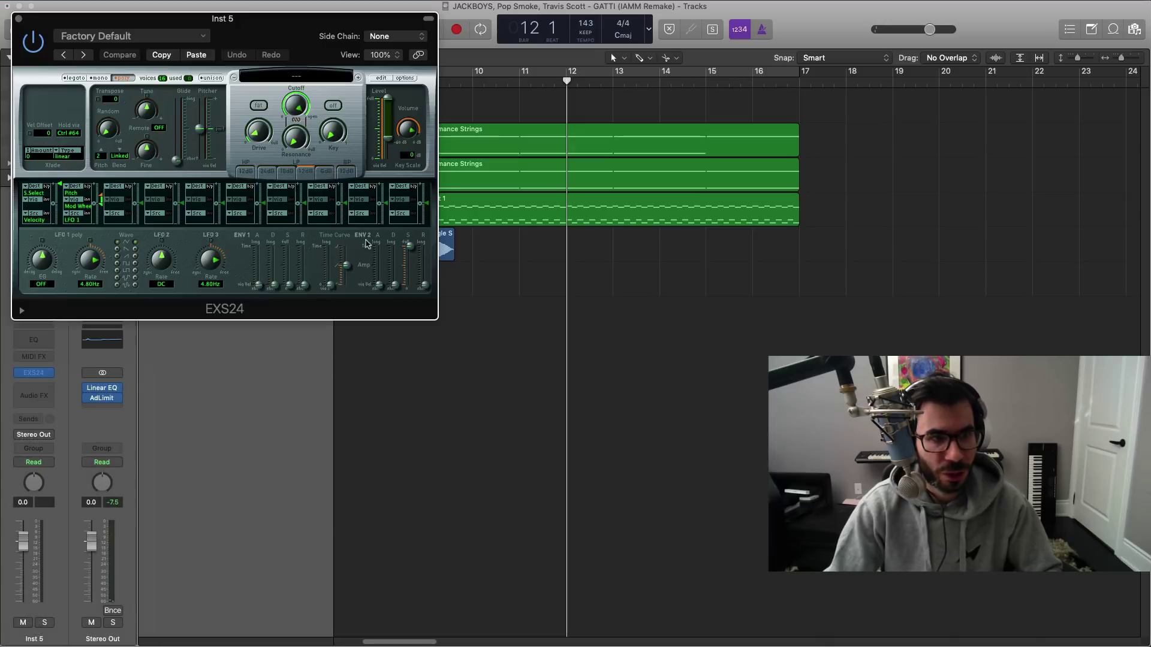
click(296, 76)
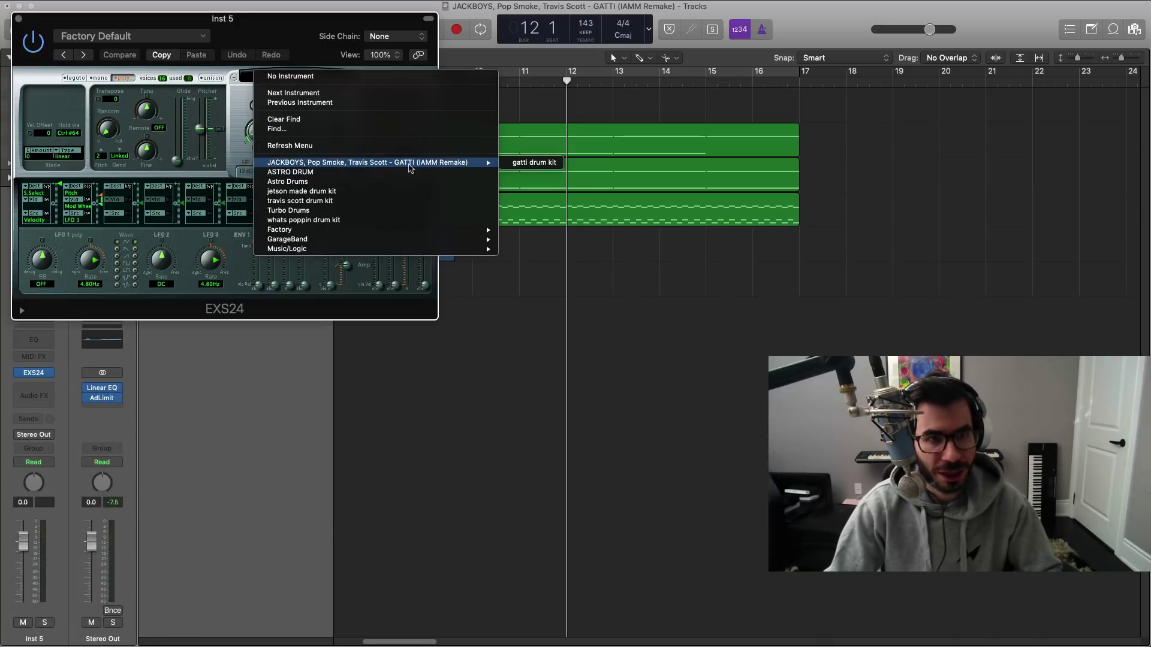
click(534, 163)
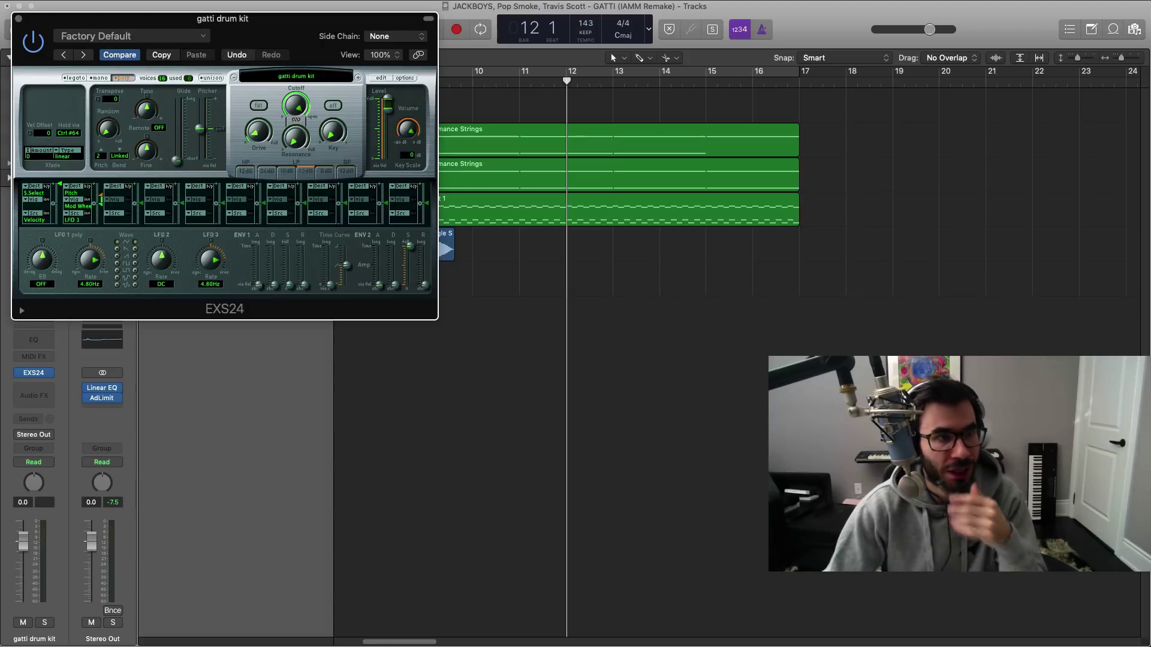
click(19, 20)
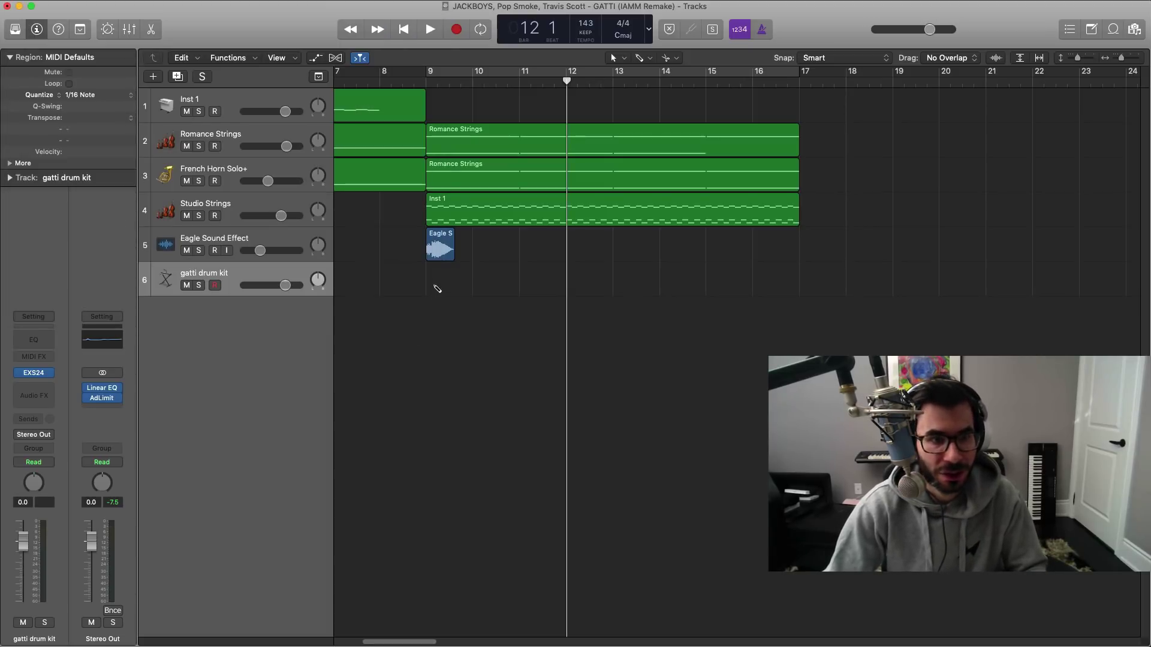
Step: Create an empty gatti drum kit region from bar 9 to 17, cycle that range, and open the region in the Piano Roll
drag(464, 287, 799, 289)
key(super+u)
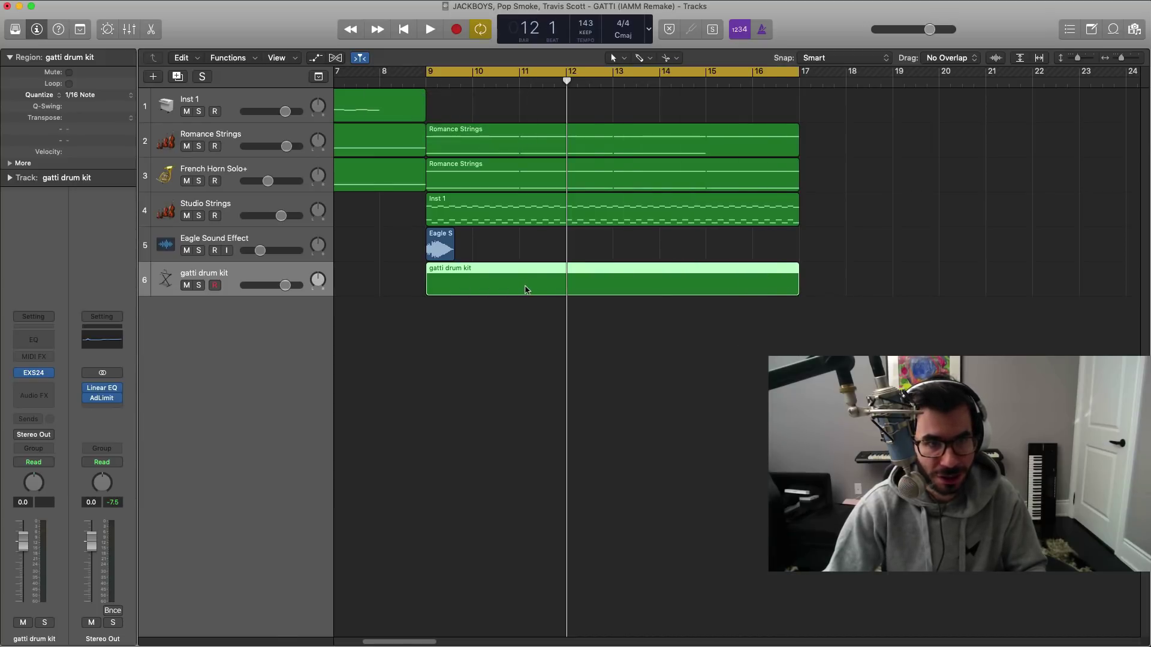
double_click(525, 289)
key(super+Right)
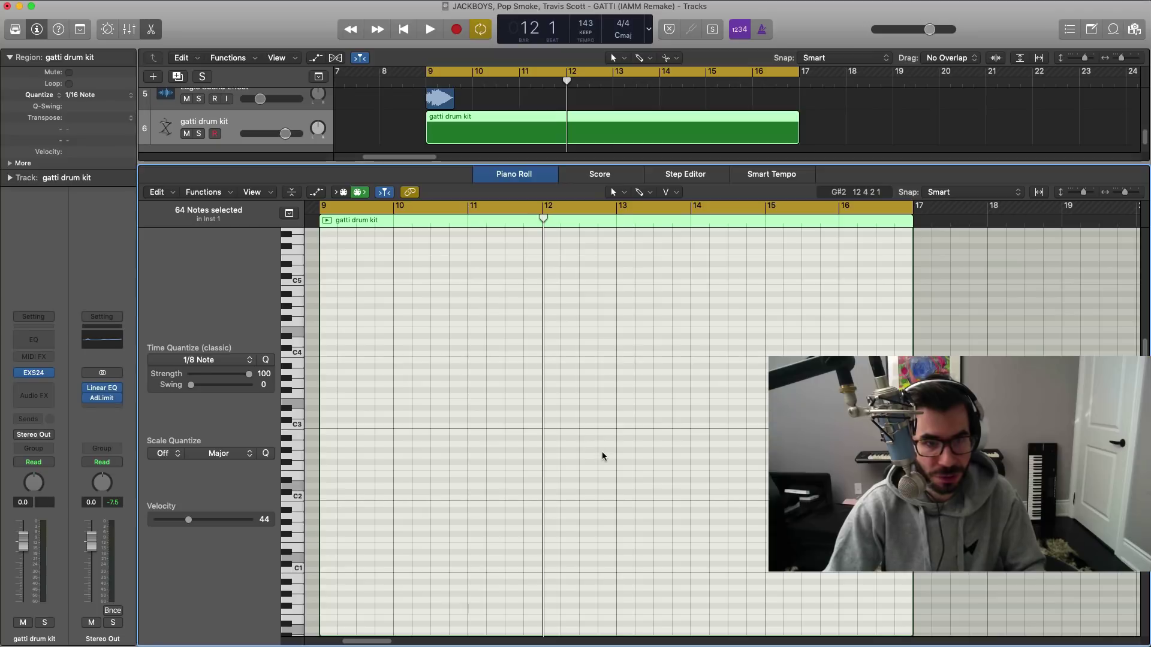
Step: Place C#2 drum notes on beat 3 of bar 9 and beat 4 of bar 10, and play them back
key(super+Right)
key(super+Right)
key(super+Right)
key(super+Right)
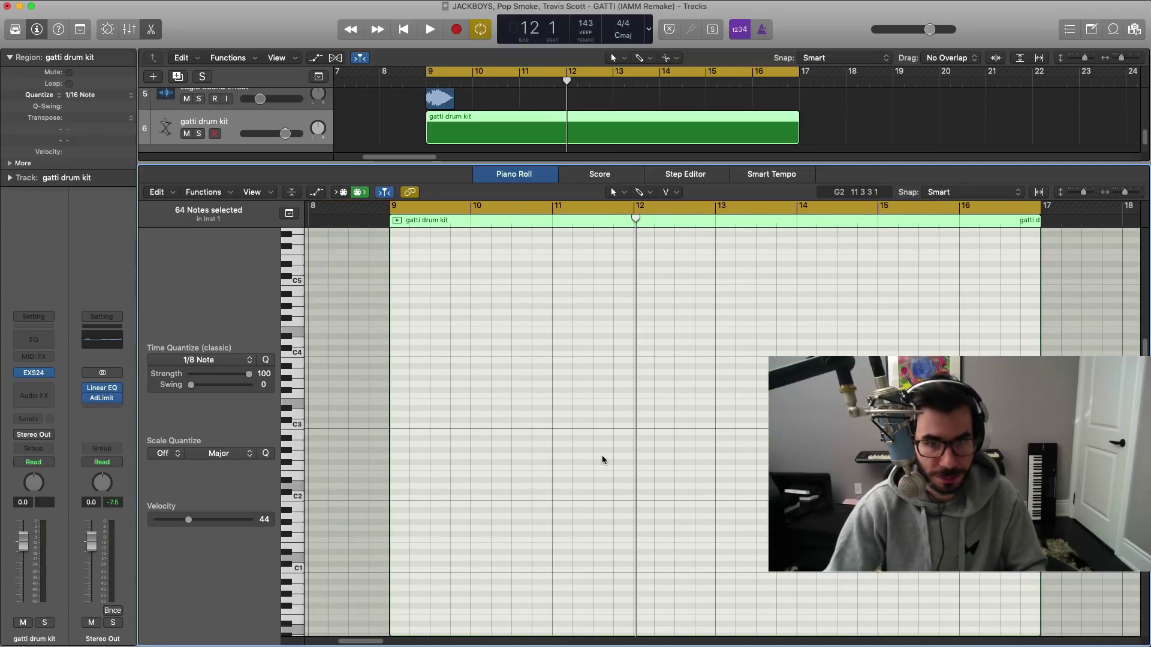
click(424, 492)
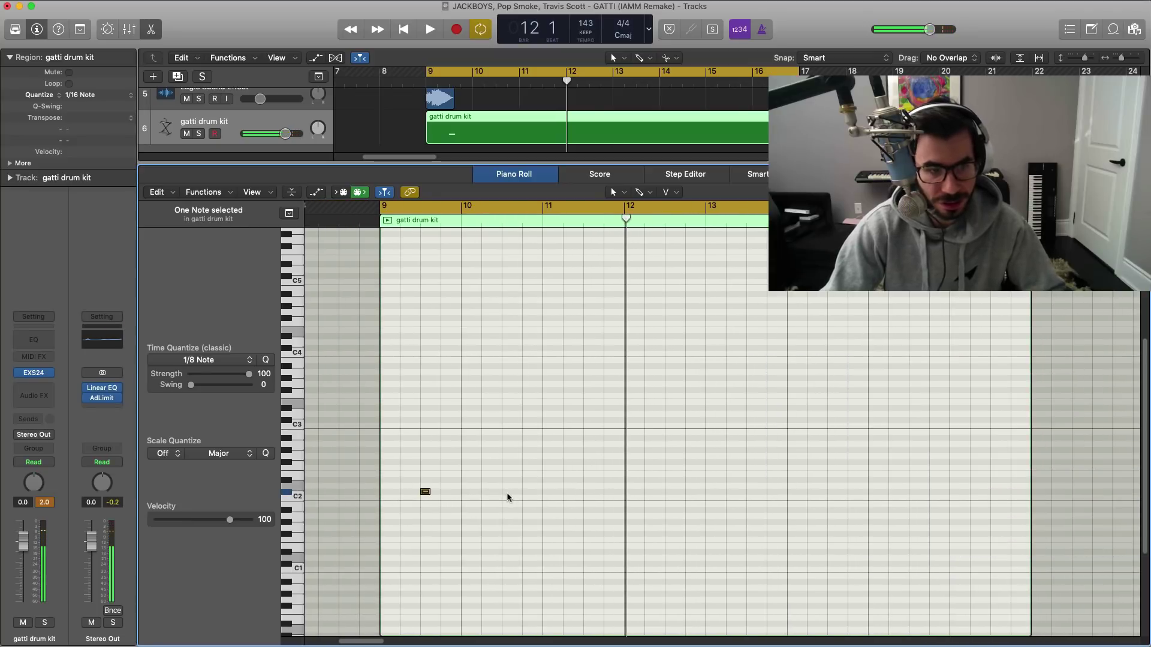
key(space)
key(space)
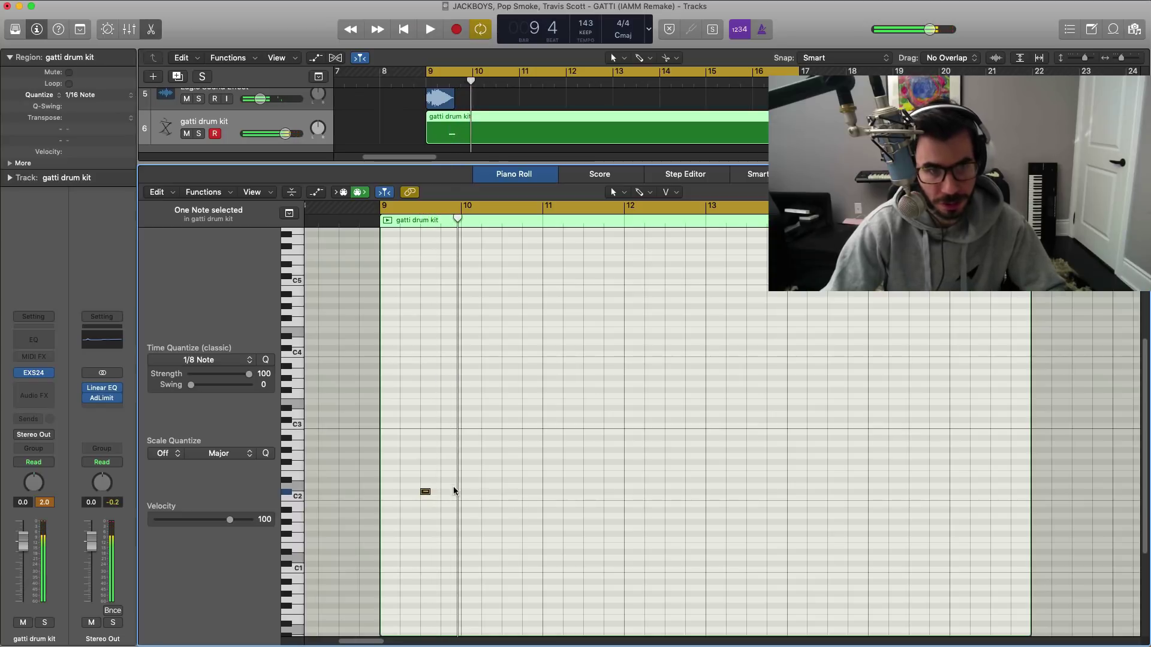
click(528, 491)
key(space)
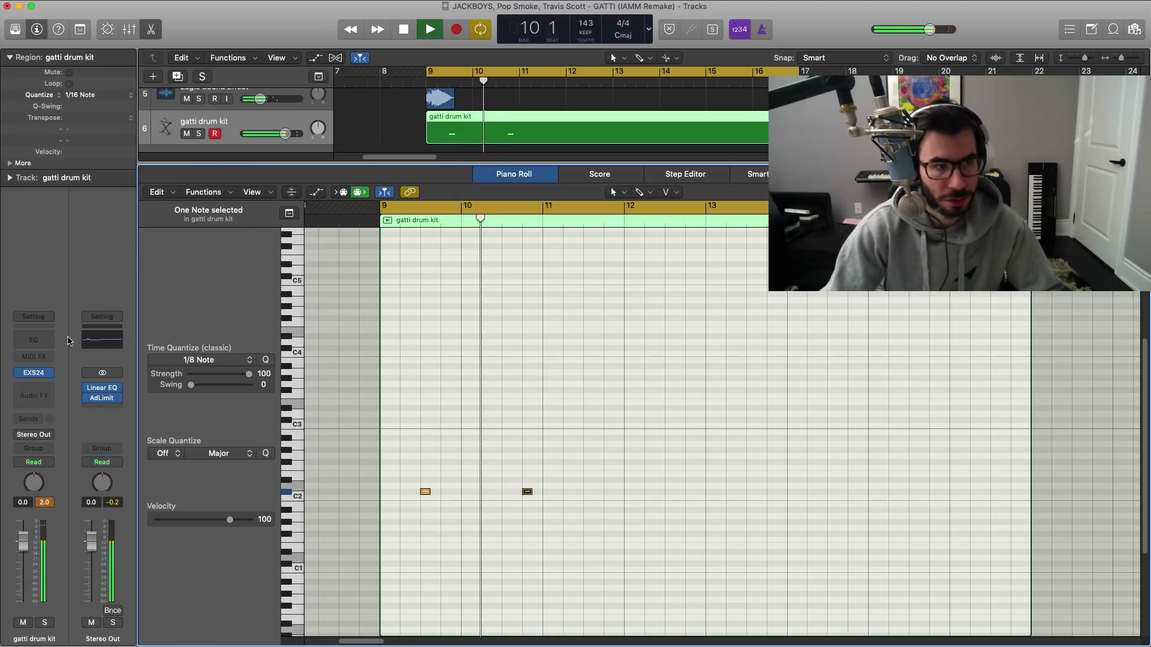
Step: Set the drum kit's EXS24 instrument volume to about -2 dB and stop playback
click(43, 374)
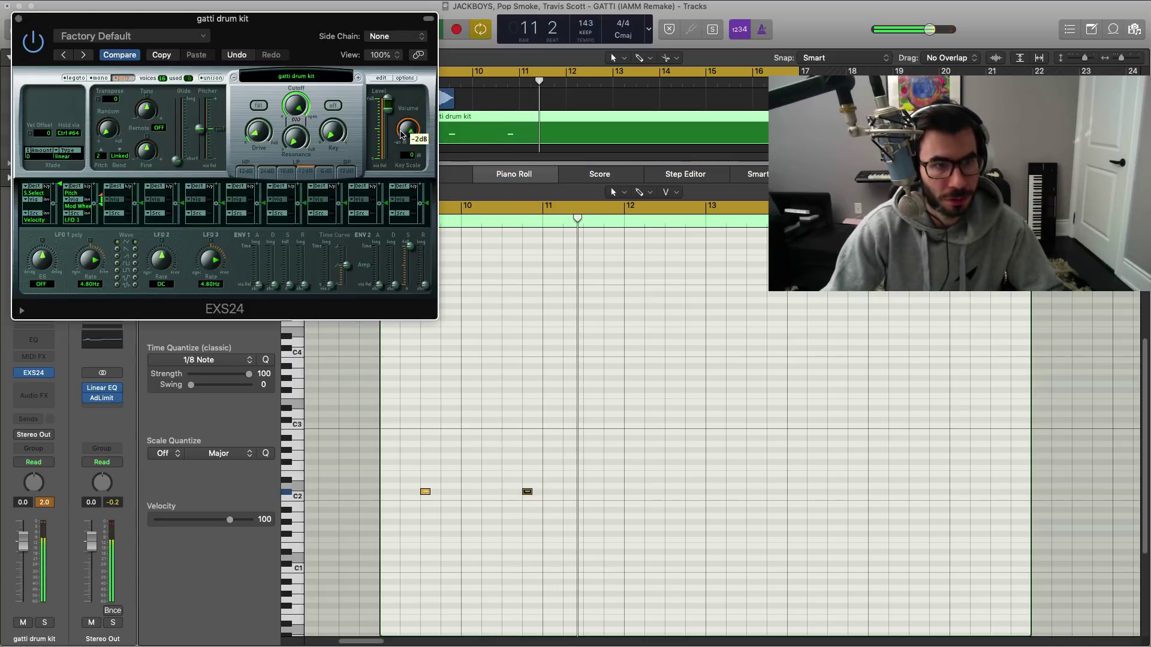
click(18, 19)
key(space)
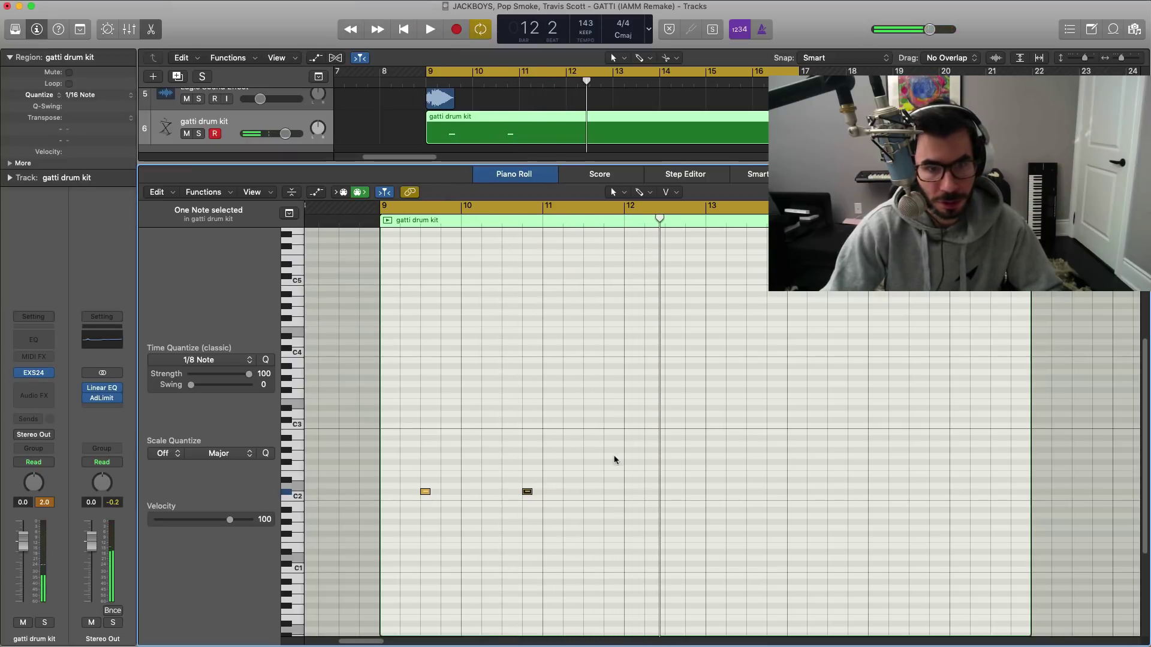
Step: Add C#2 notes on beat 3 of bar 11 and beat 4 of bar 12, checking them during playback
ctrl+alt+click(620, 496)
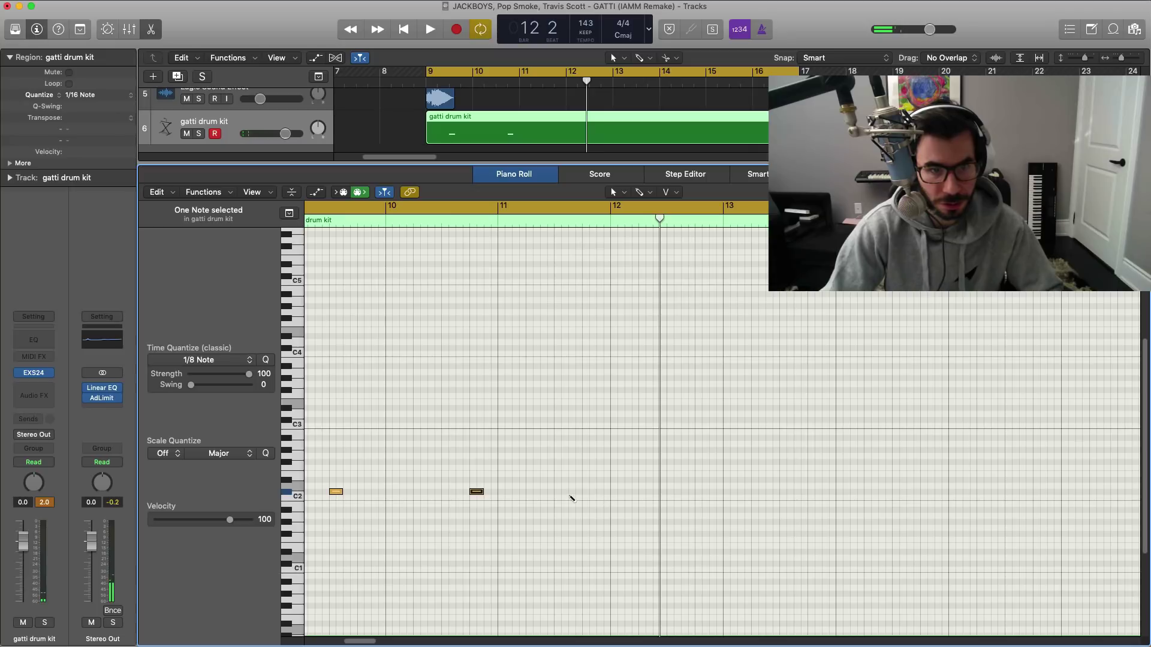
key(space)
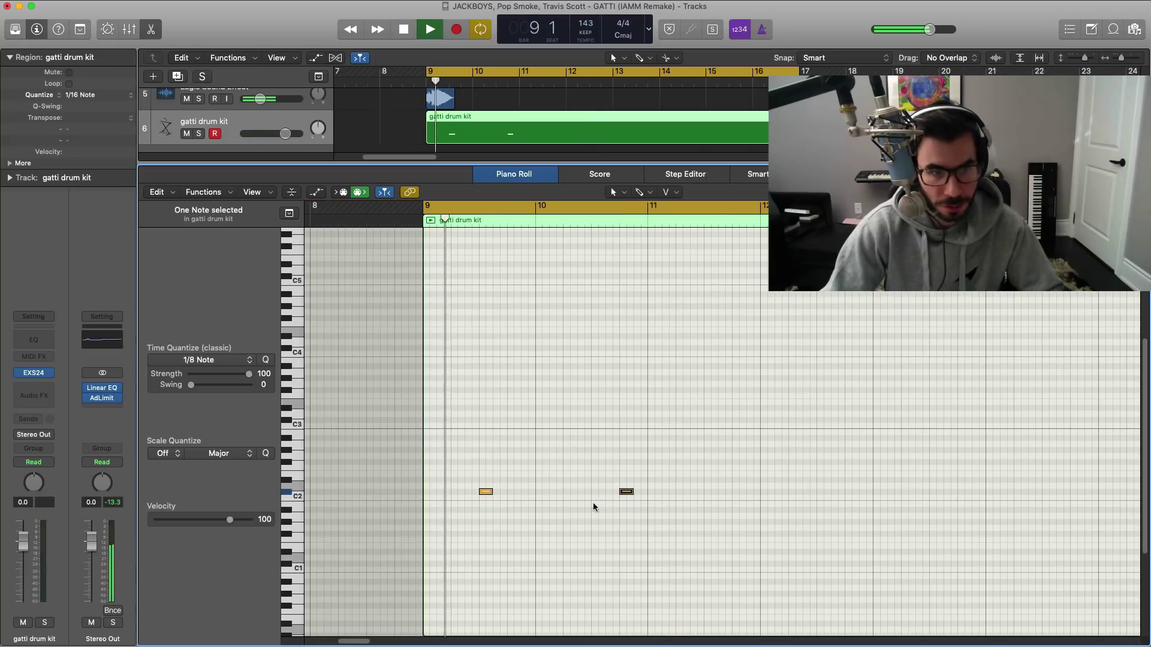
click(707, 492)
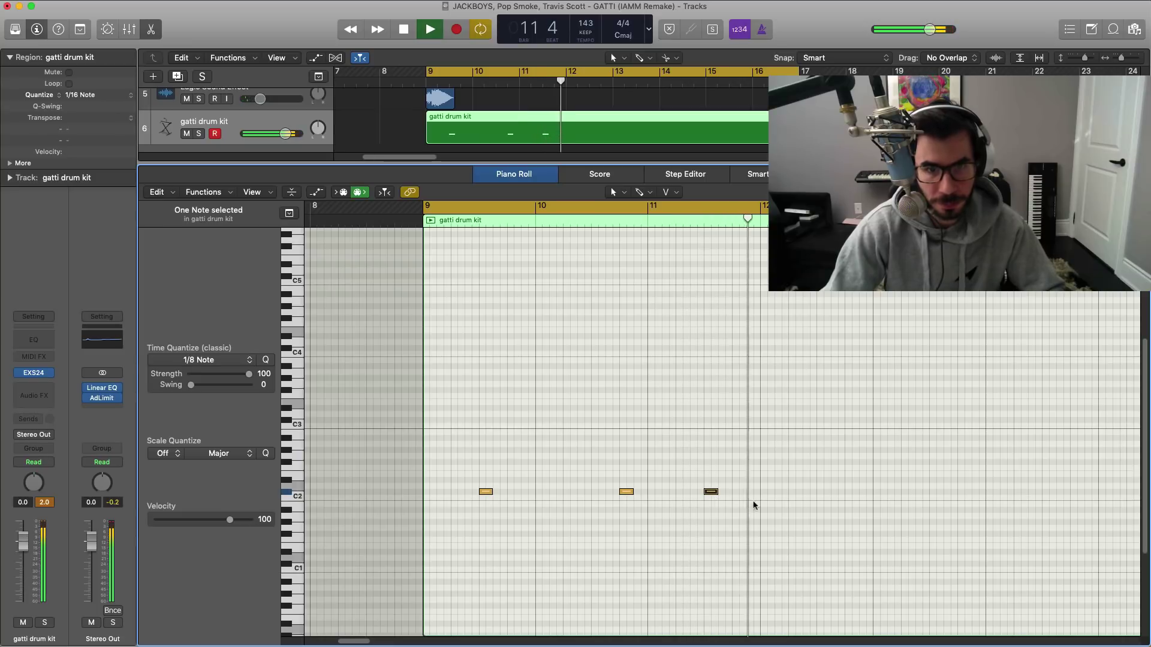
click(845, 492)
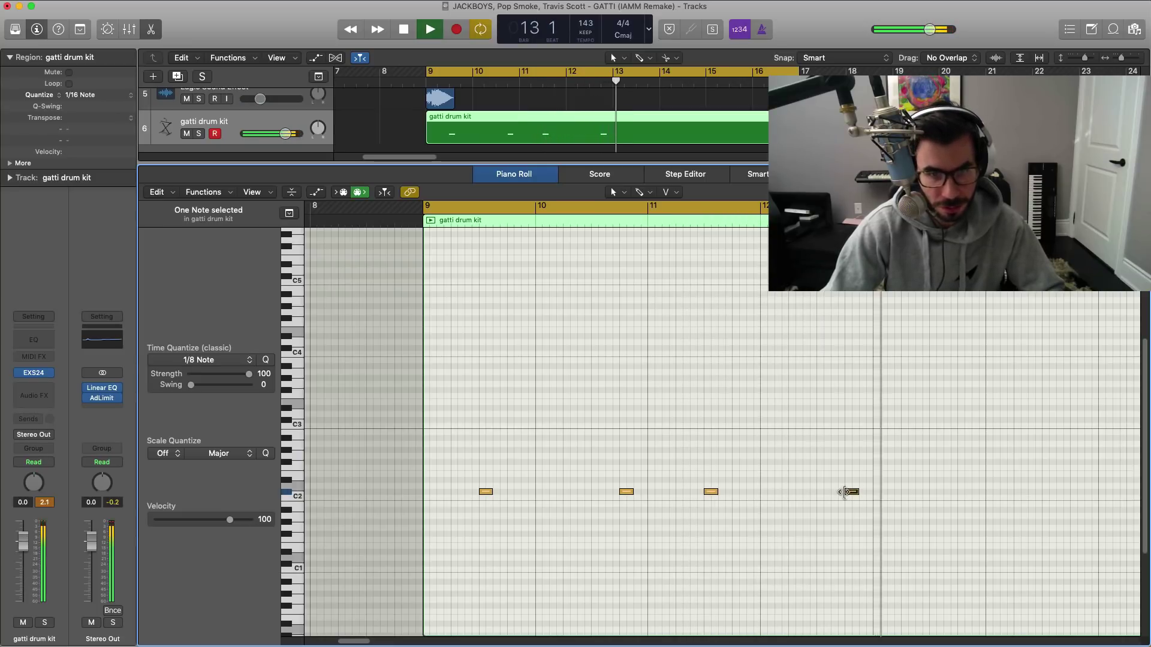
key(space)
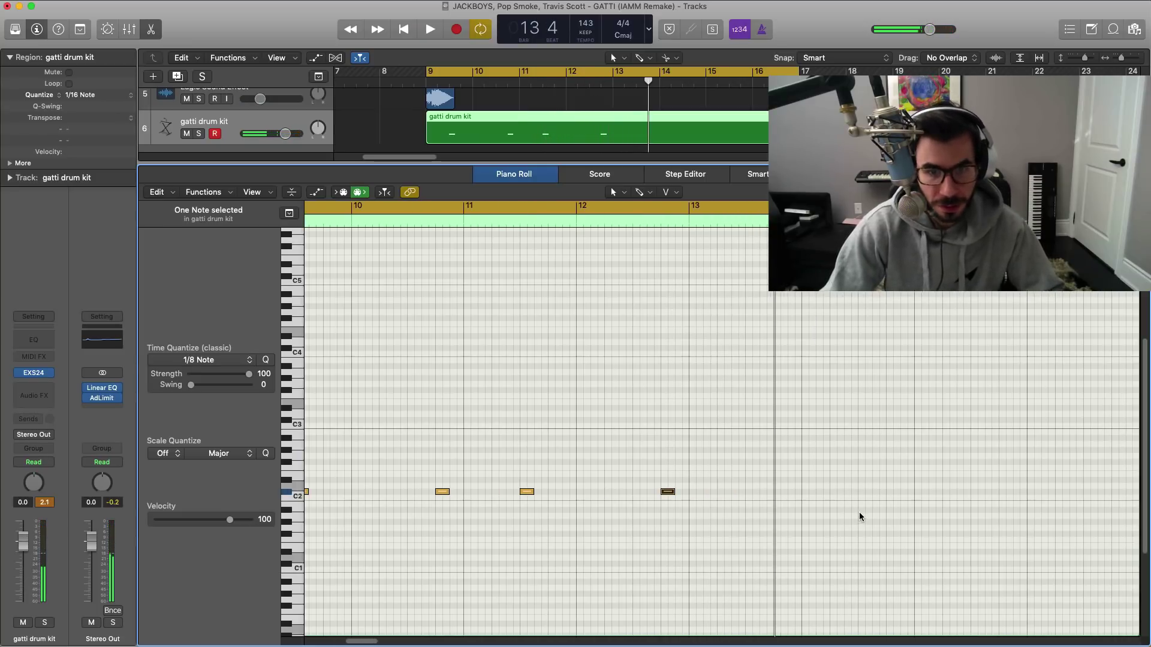
Step: Repeat the four C#2 notes to fill bars 13 to 16 and listen to the full pattern
scroll(858, 512, left, 3)
drag(851, 522, 385, 444)
key(super+r)
key(space)
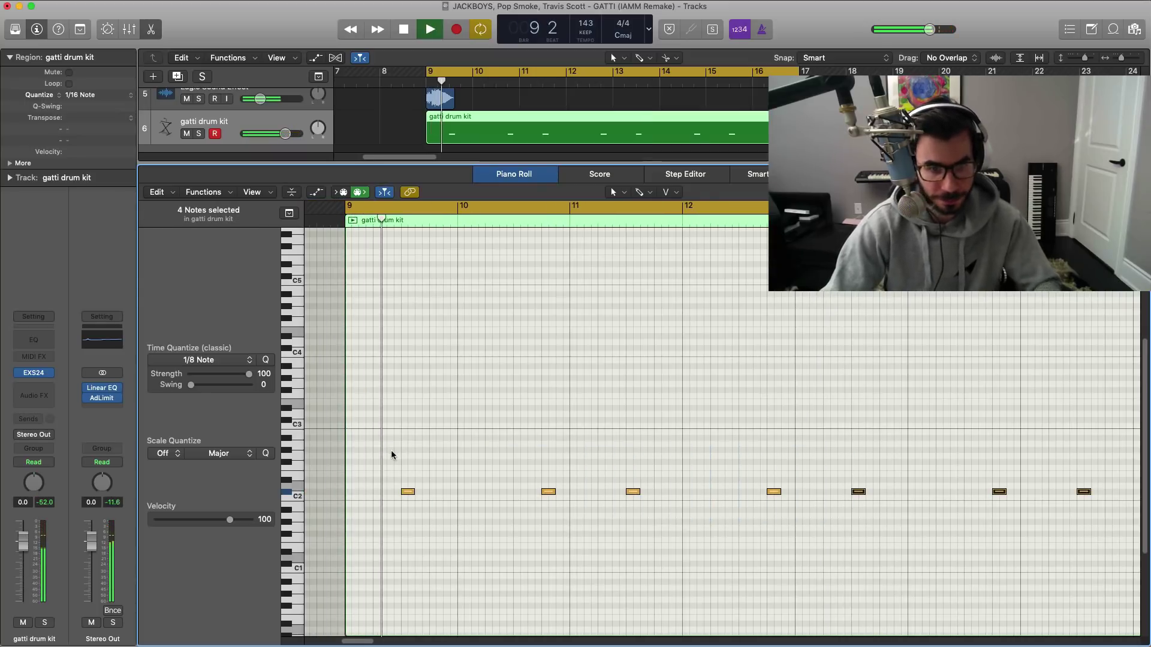
scroll(793, 476, right, 5)
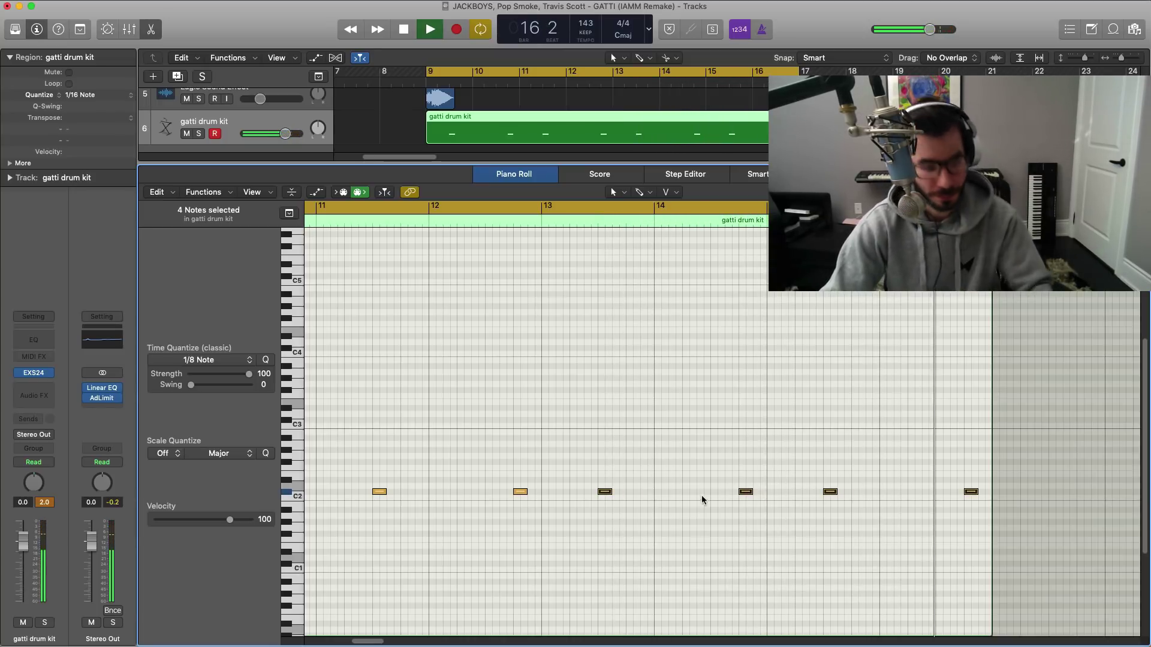
Step: Raise the gatti drum kit track's volume to 1.5 dB in the arrangement and stop playback
key(x)
key(x)
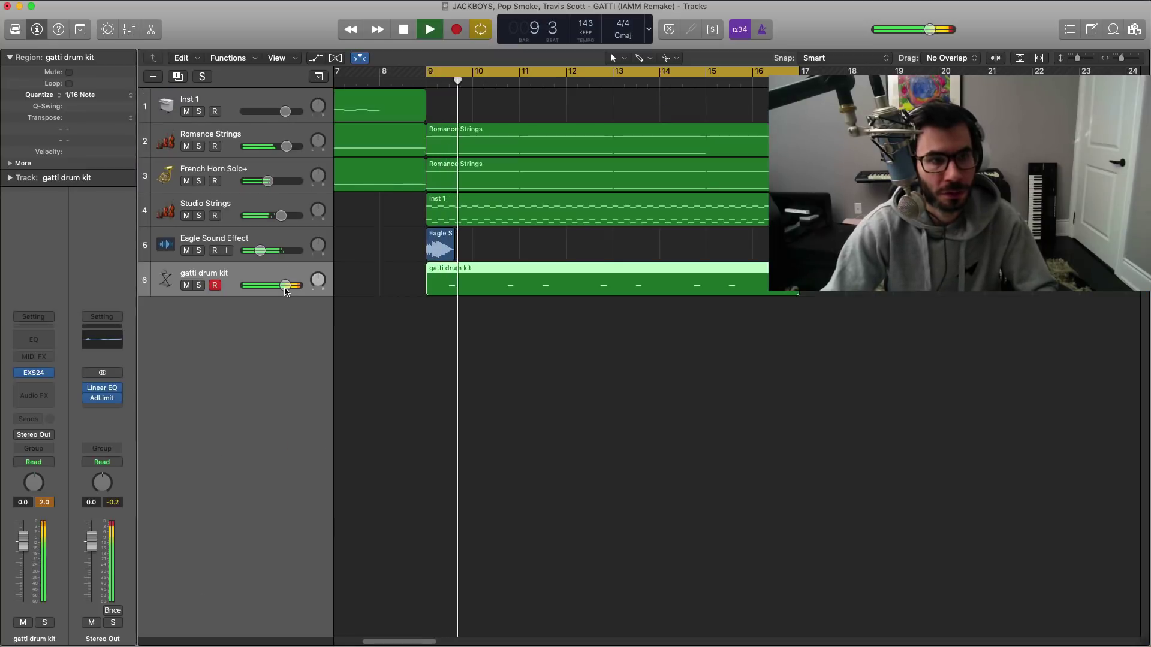
drag(285, 292, 290, 292)
key(space)
Step: Add a Space Designer reverb to the gatti drum kit track with the Wet level at -22.0 dB
click(27, 392)
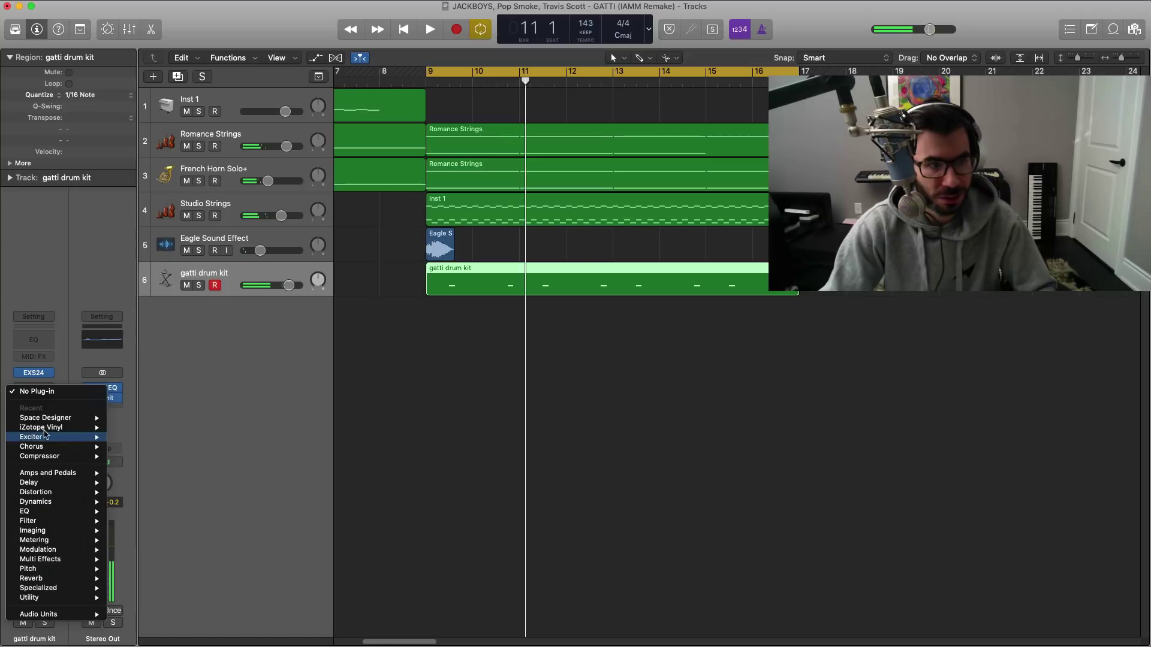
mouse_move(56, 419)
click(134, 419)
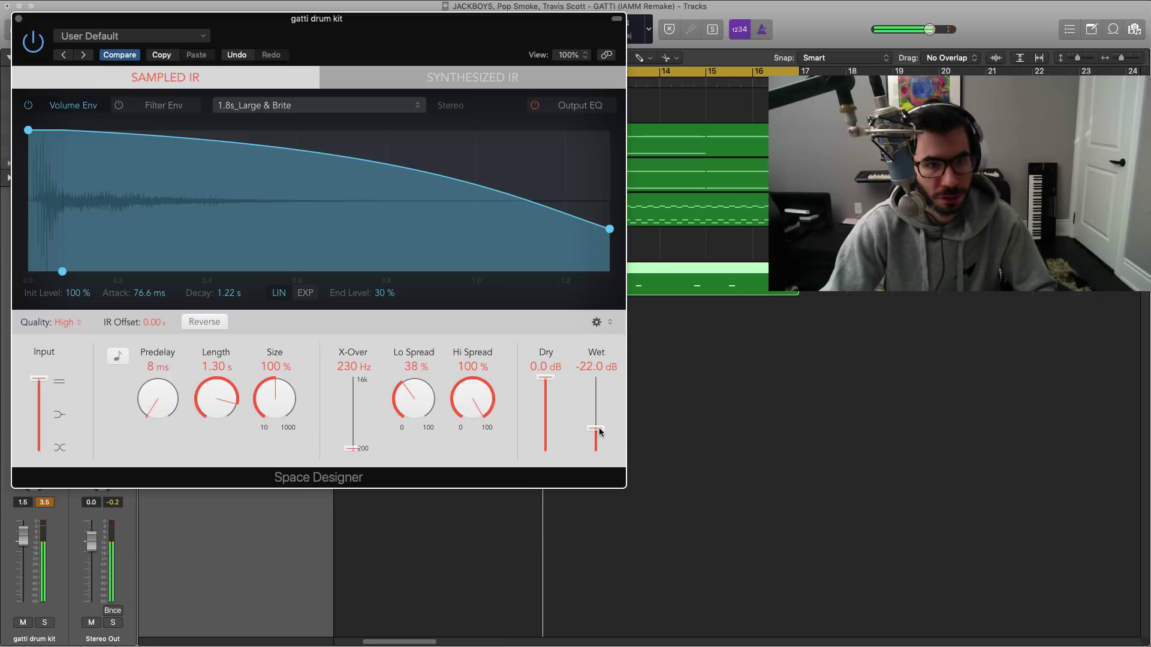
click(19, 18)
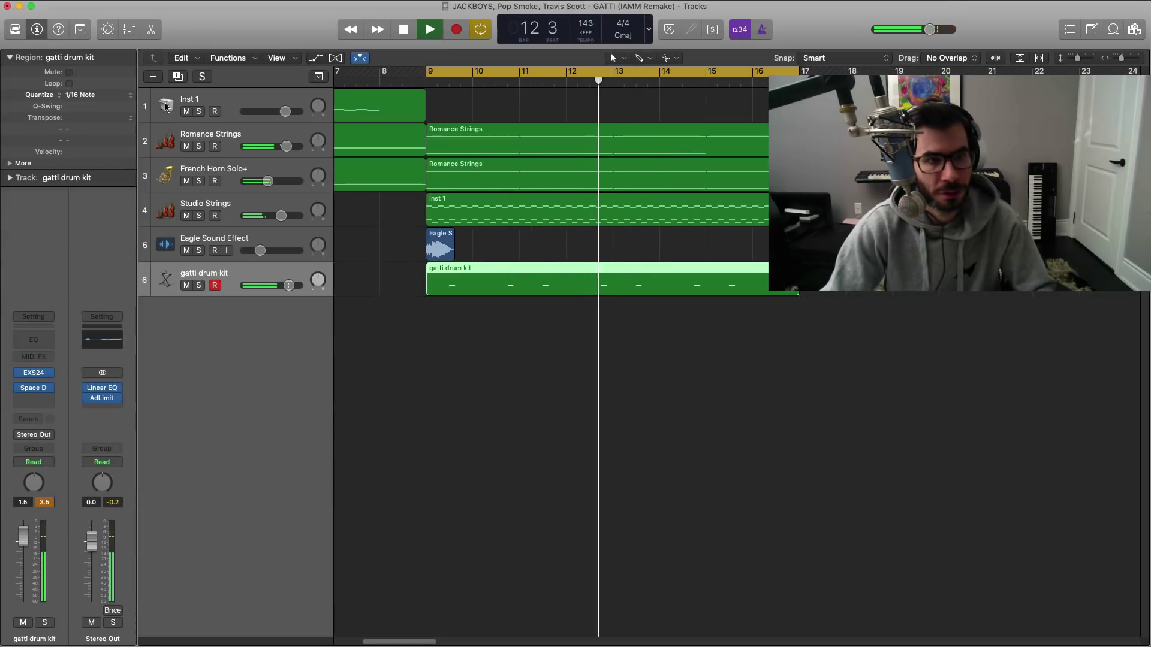
Step: Duplicate the gatti drum kit track and remove Space Designer from the copy
key(super+d)
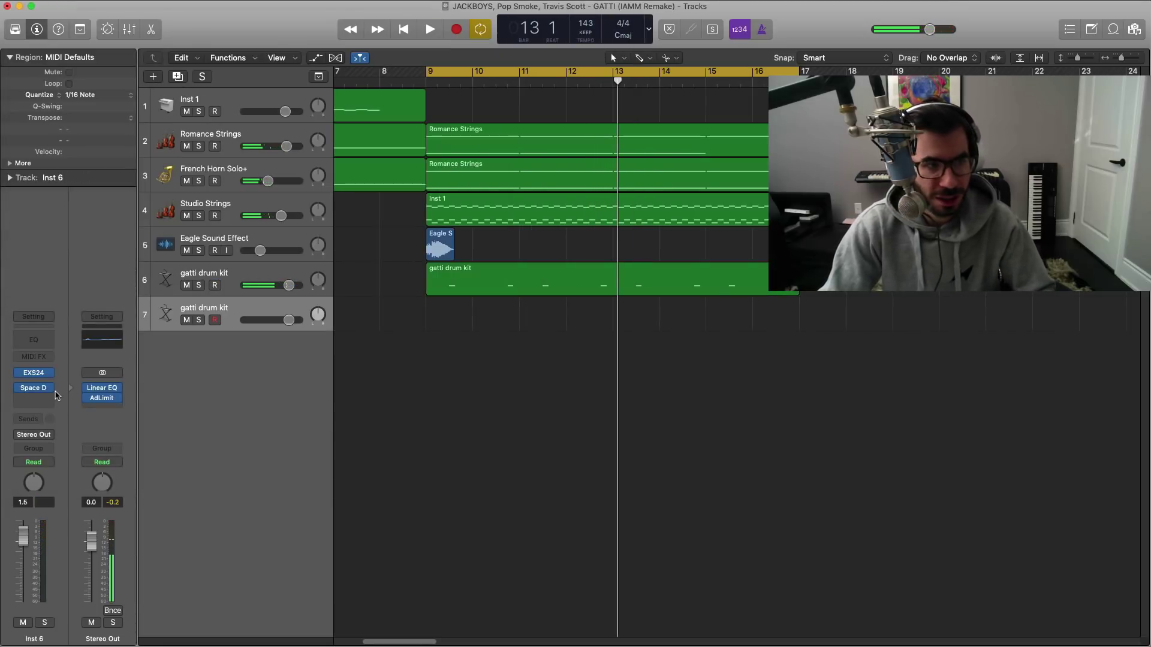
click(51, 389)
click(217, 373)
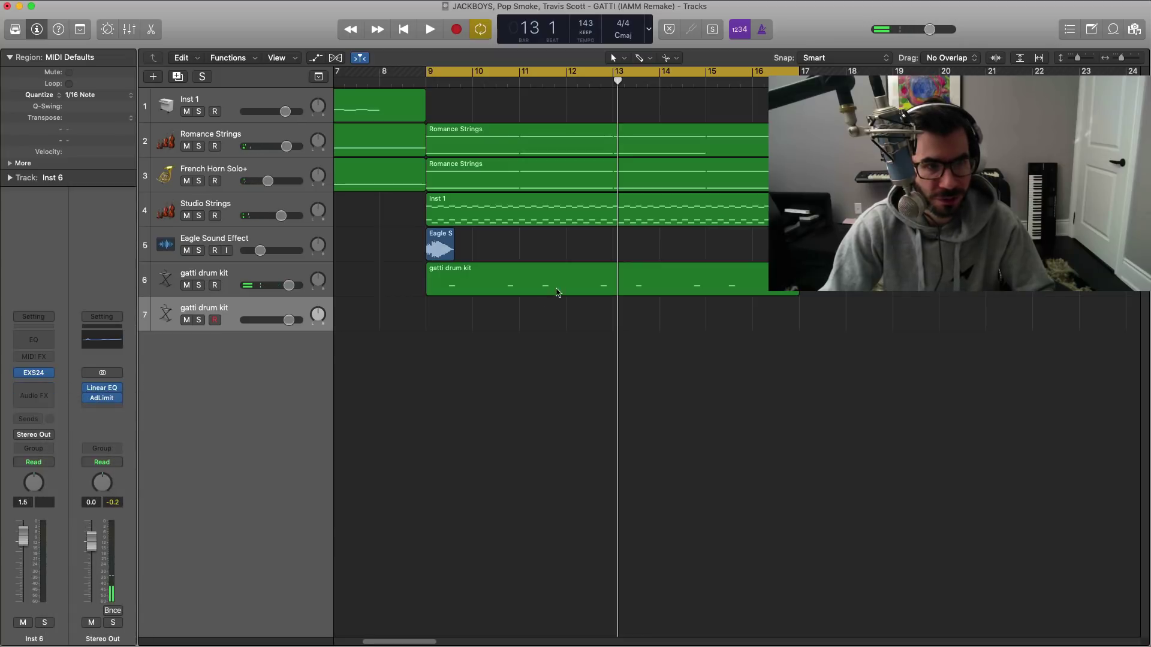
Step: Create a region from bar 9 to 17 on the duplicated drum track and place a C3 note at its start
drag(473, 324, 794, 346)
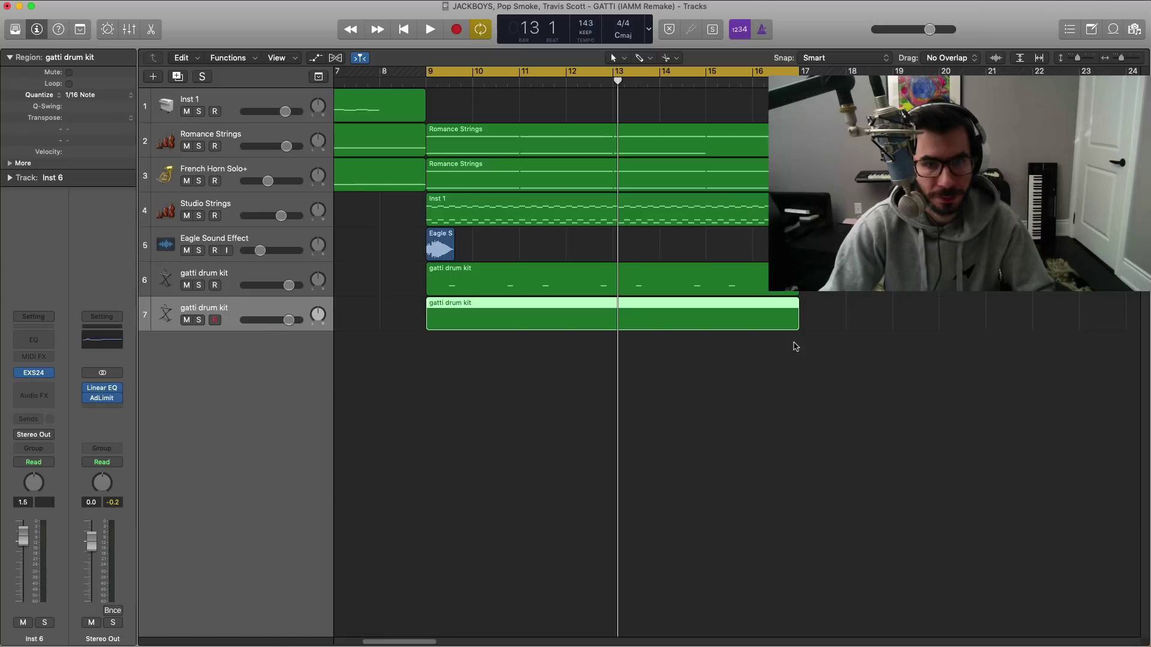
click(428, 499)
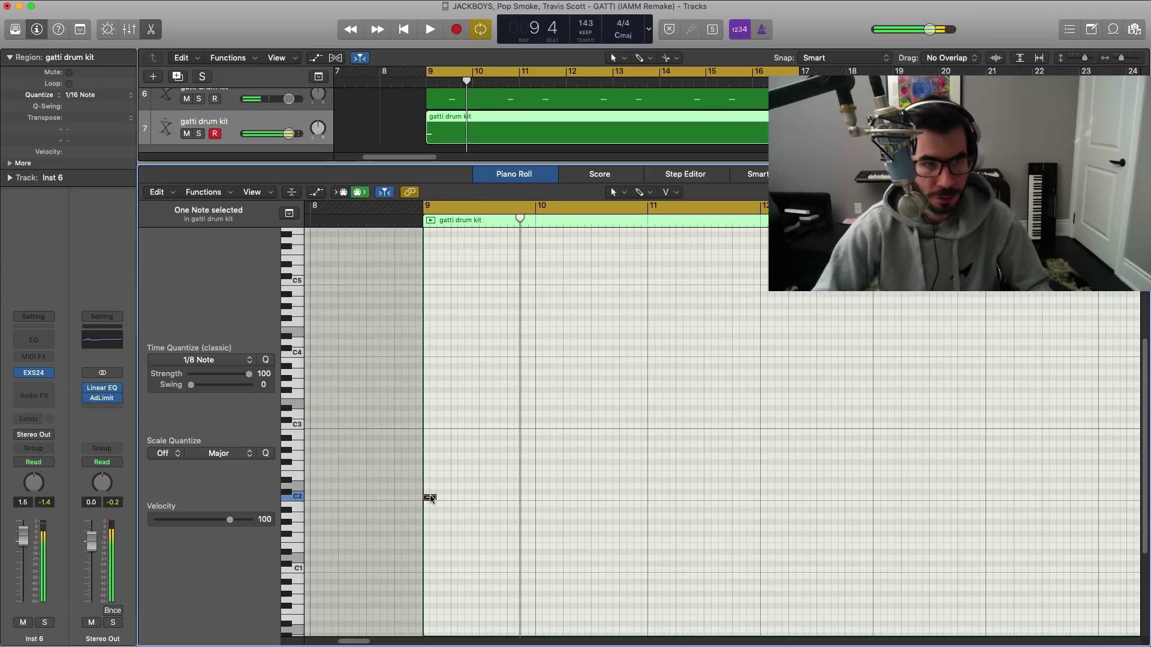
key(space)
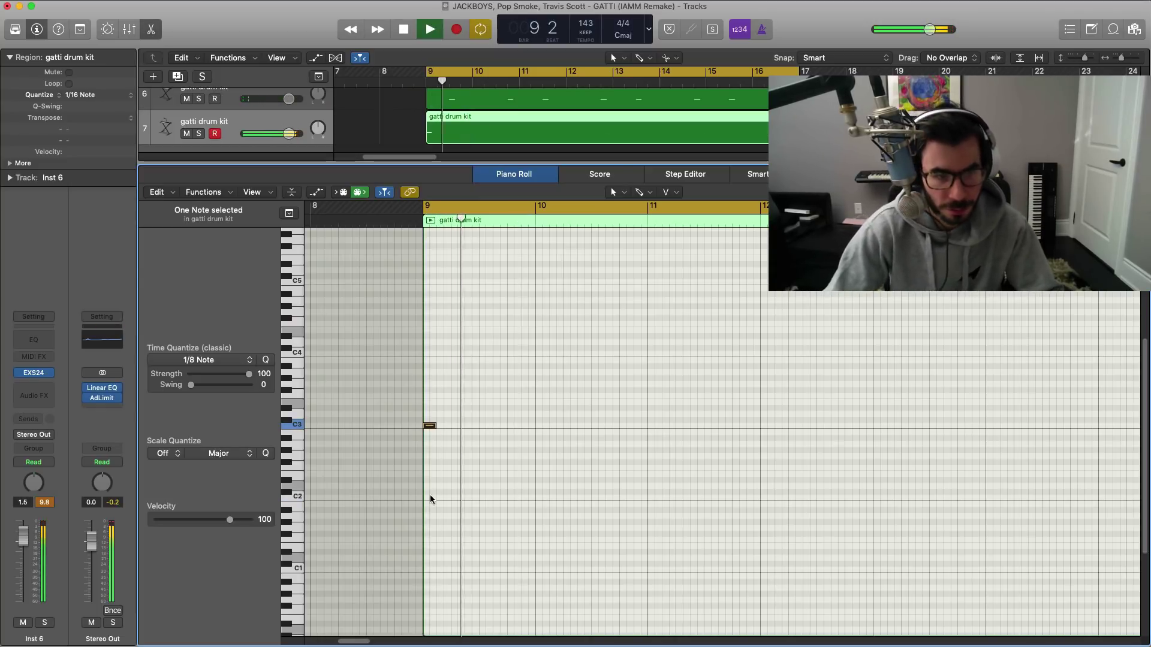
Step: Add C3 notes on beat 3 of bar 10, beat 1 of bar 11, and beats 2 and 3 of bar 12
click(598, 425)
scroll(649, 432, right, 3)
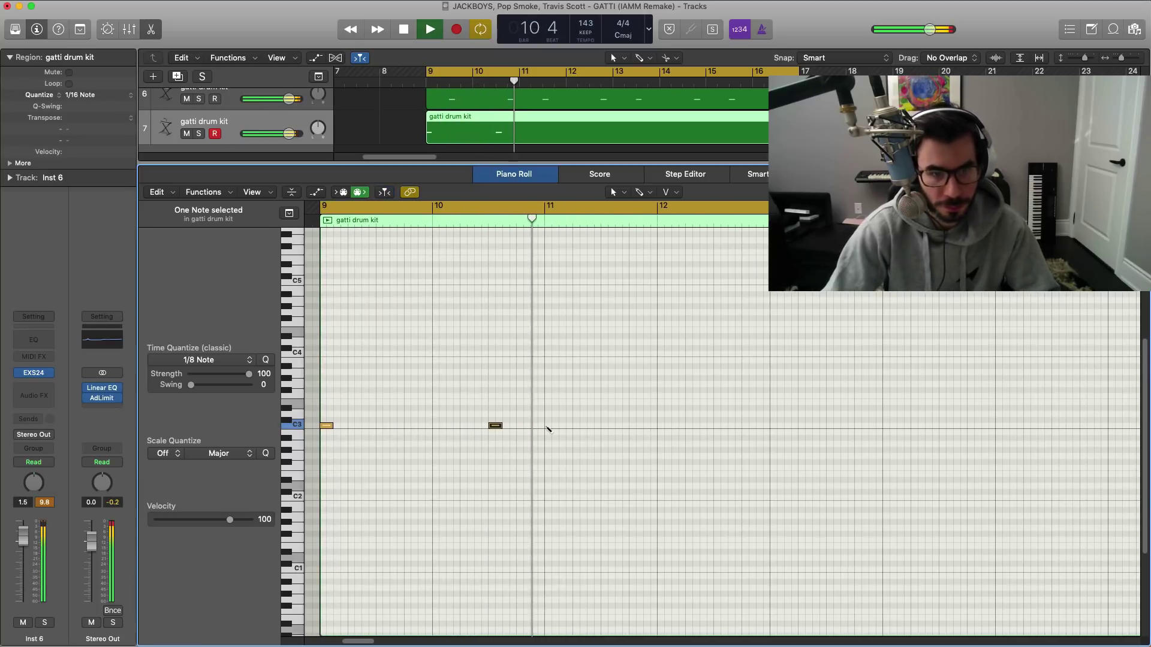
click(548, 425)
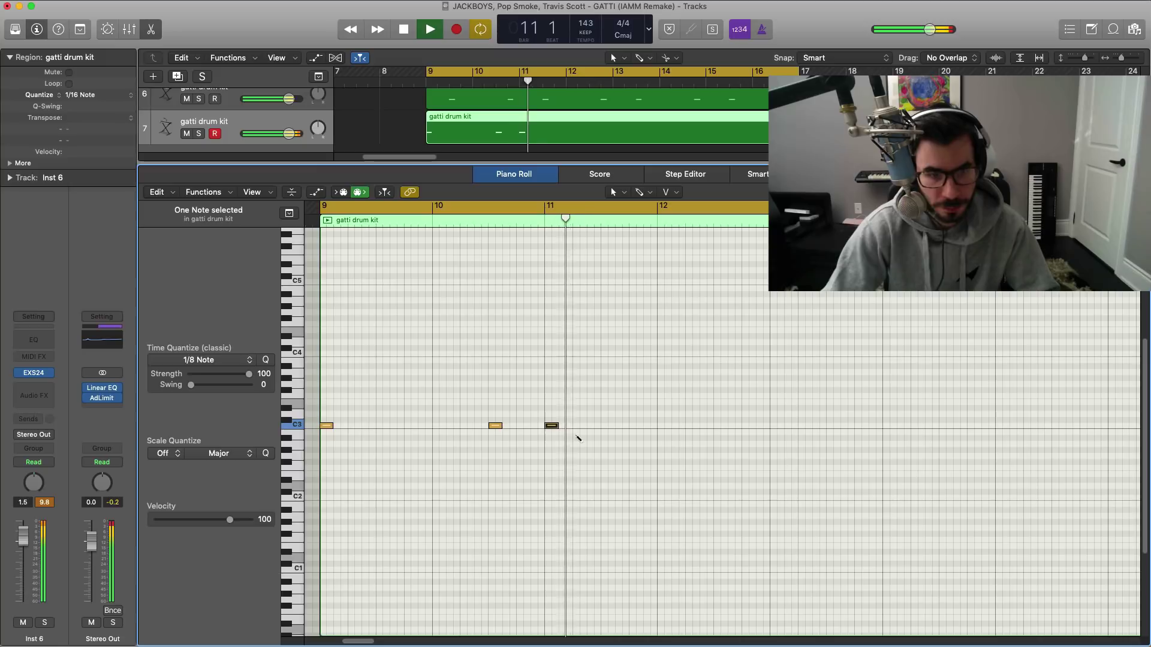
click(691, 425)
click(718, 425)
key(space)
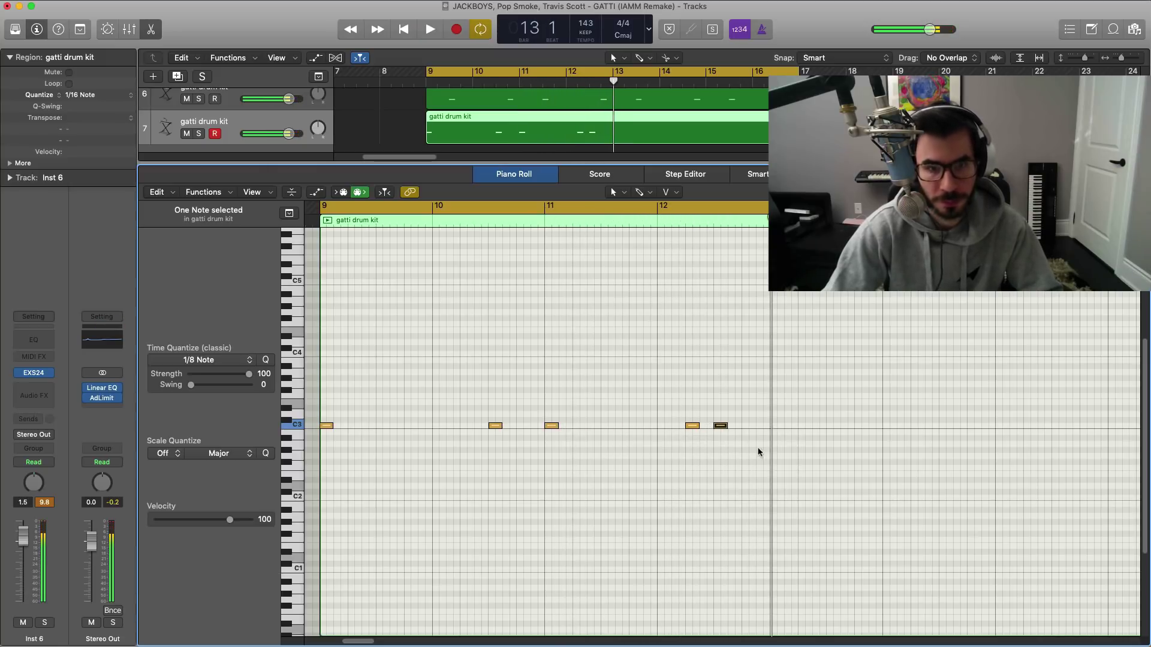
Step: Copy the five C3 notes to start again at bar 13 and play the whole pattern
drag(760, 453, 316, 386)
key(super+c)
key(super+v)
key(space)
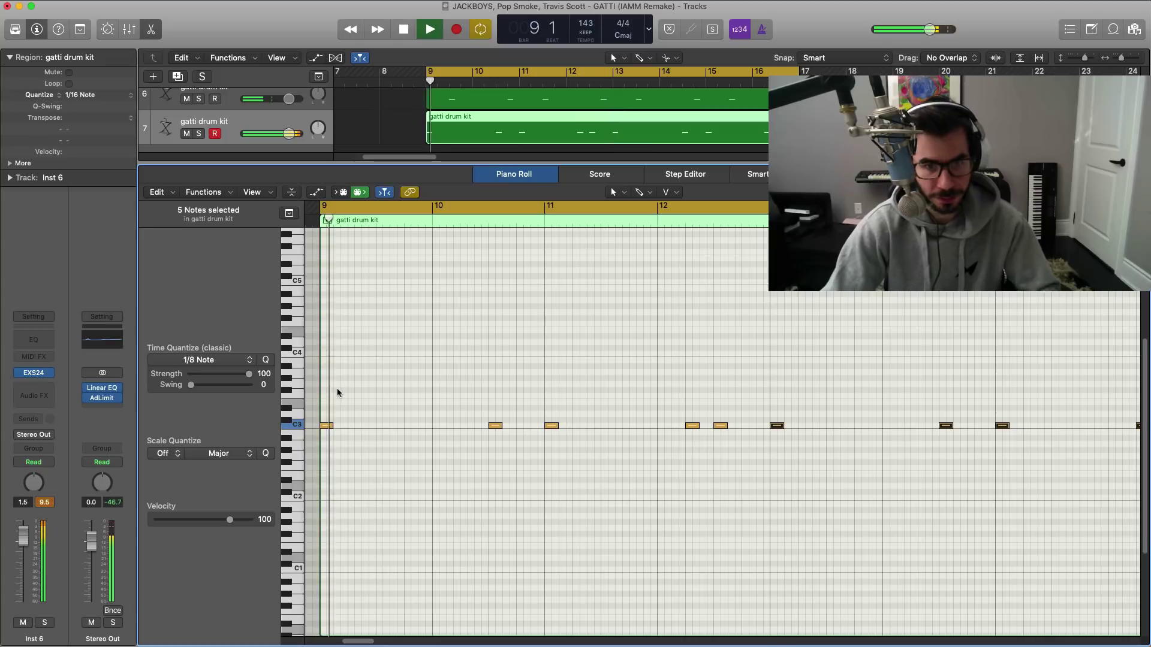
key(super+Left)
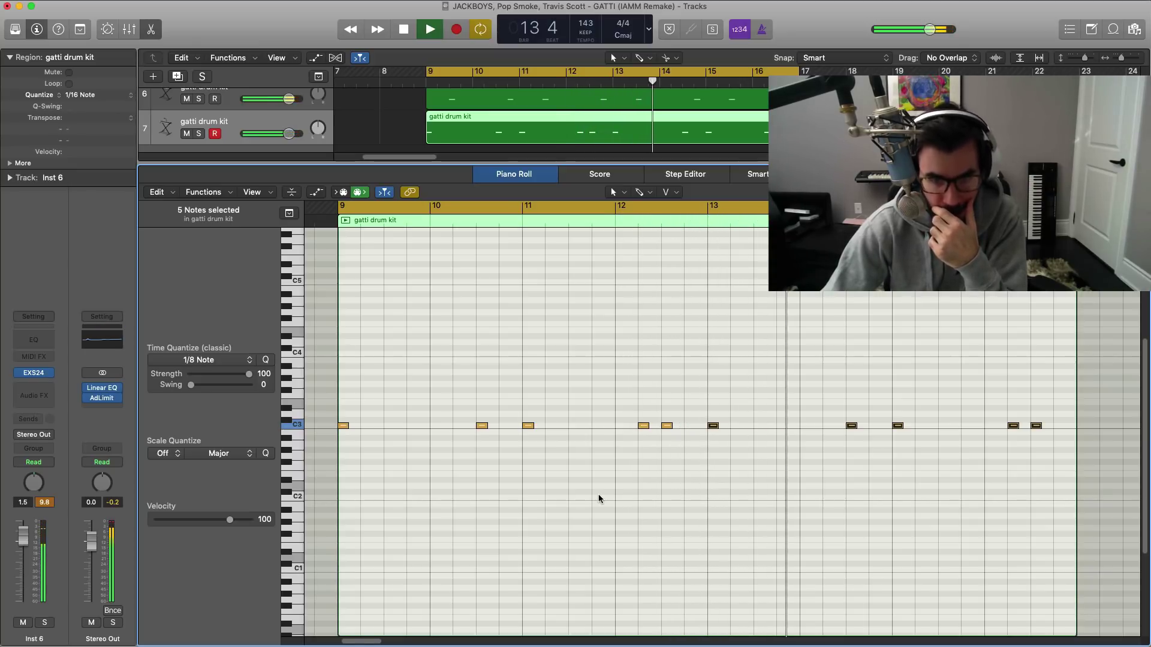
key(space)
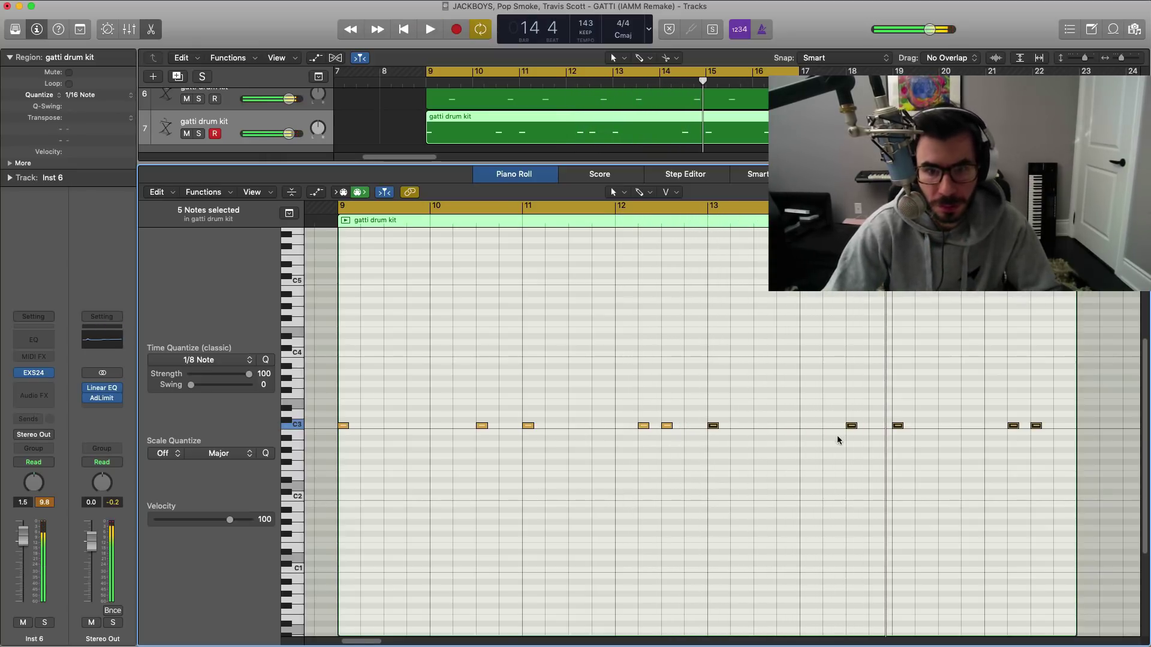
Step: Add a C3 note an eighth before the existing note on beat 3 of bar 14 and play the pattern
key(super+Right)
key(super+Right)
key(super+Right)
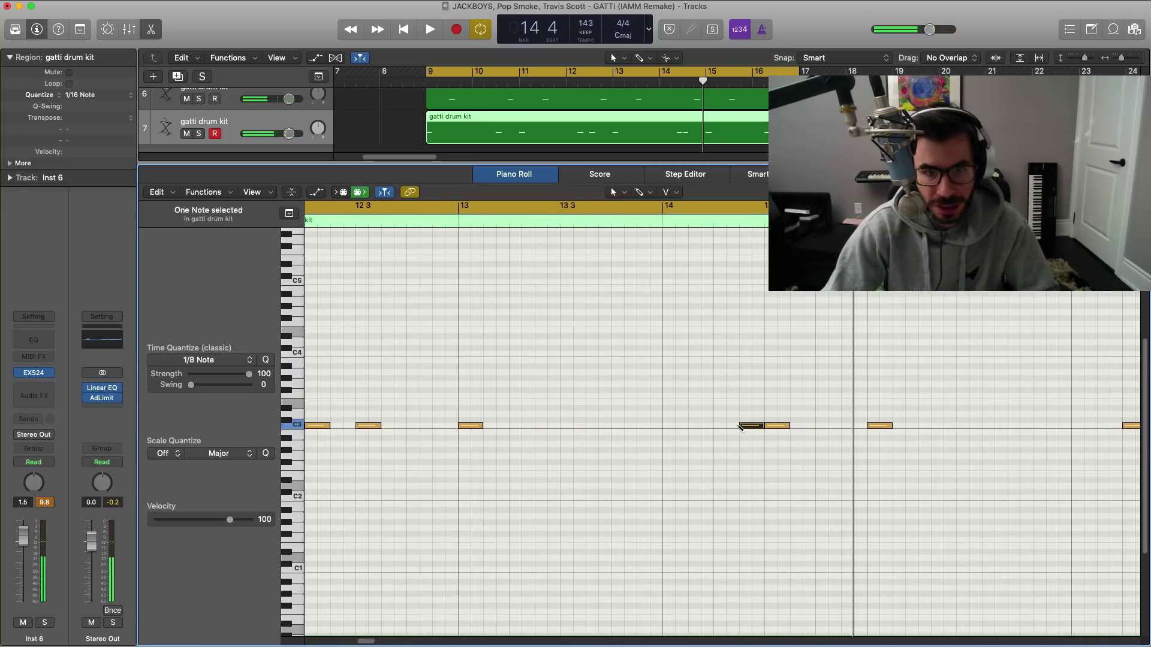
key(space)
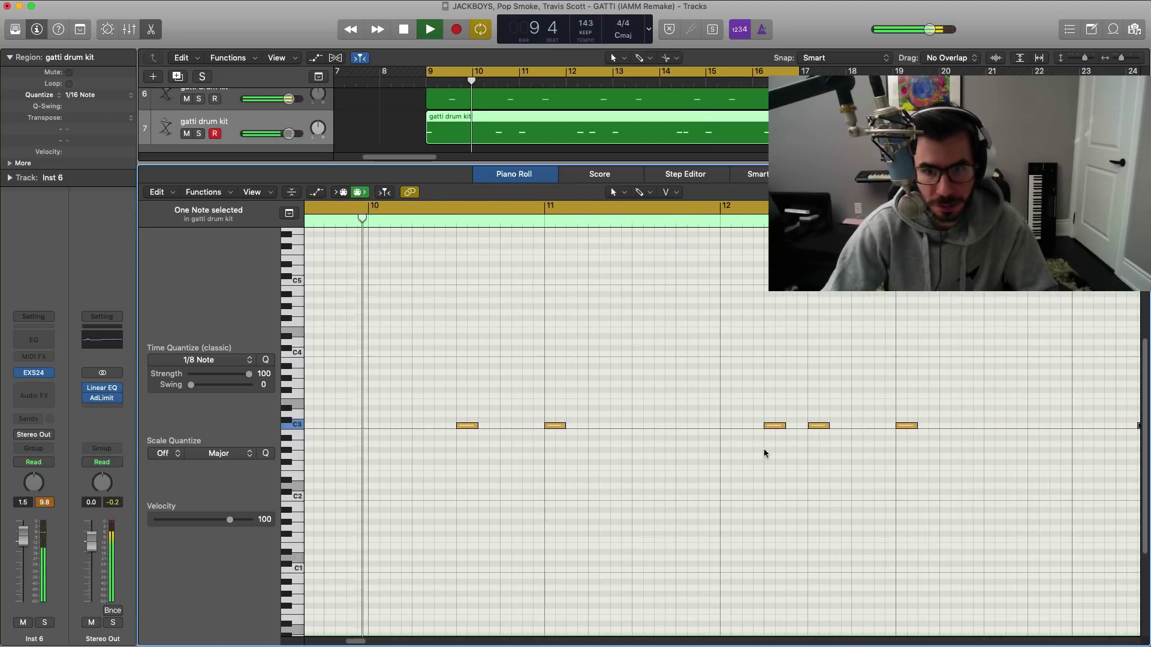
scroll(765, 454, right, 3)
scroll(765, 453, right, 1)
scroll(766, 453, down, 1)
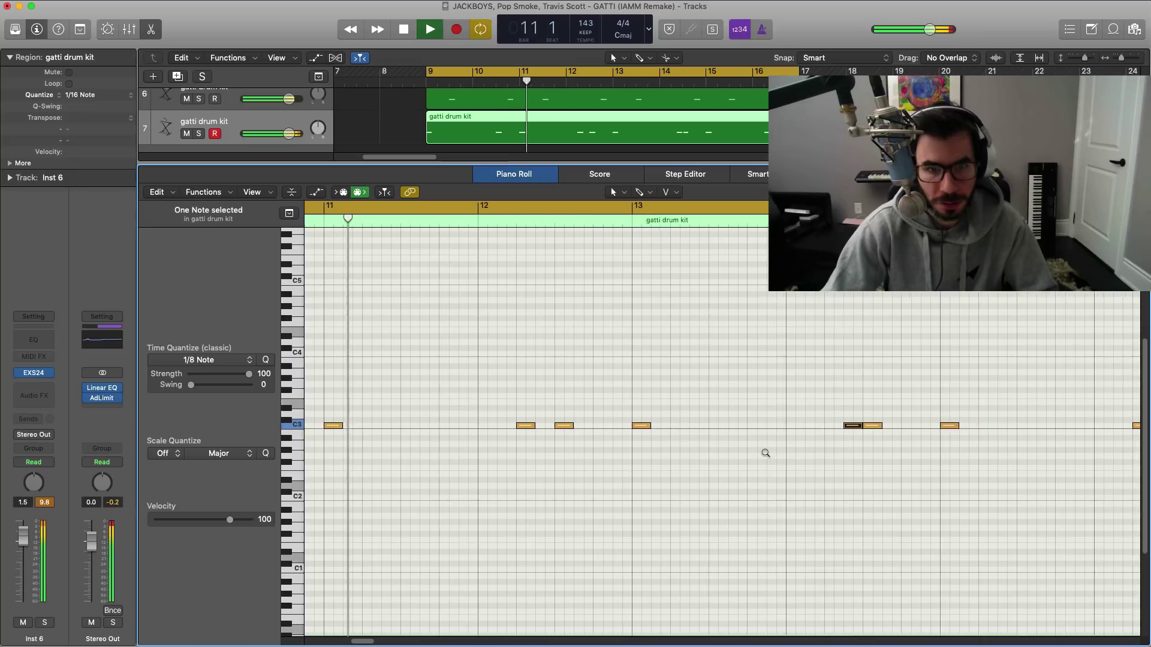
scroll(765, 453, down, 1)
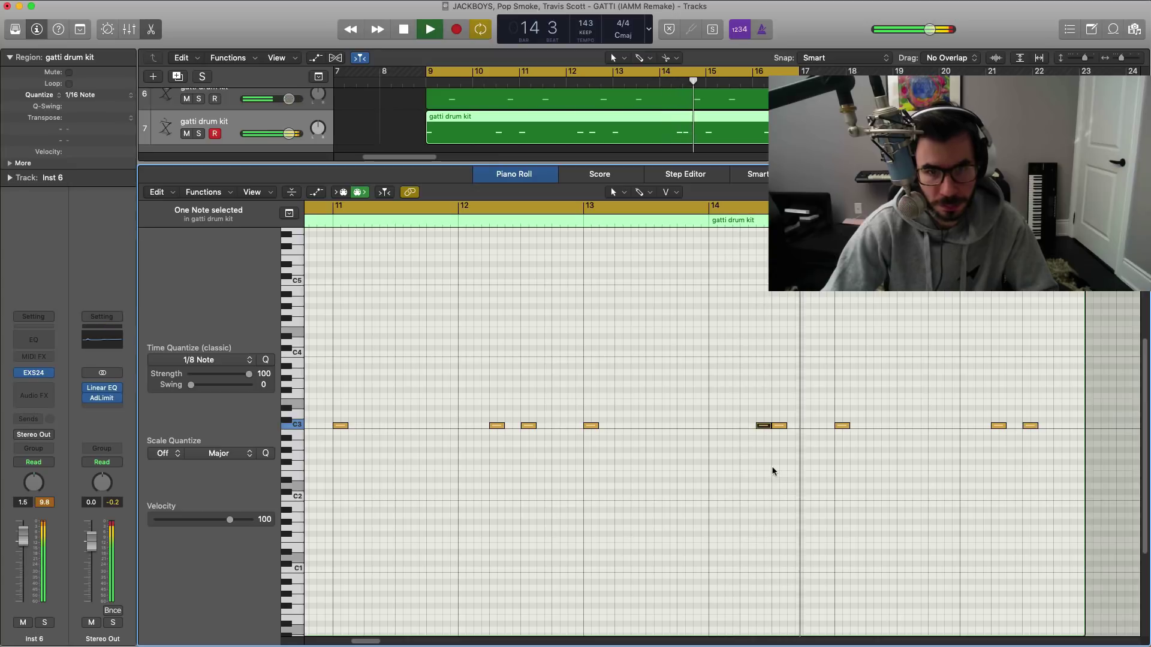
Step: Delete the two C3 notes in bar 16 and close the Piano Roll to show the full arrangement
drag(975, 405, 1027, 453)
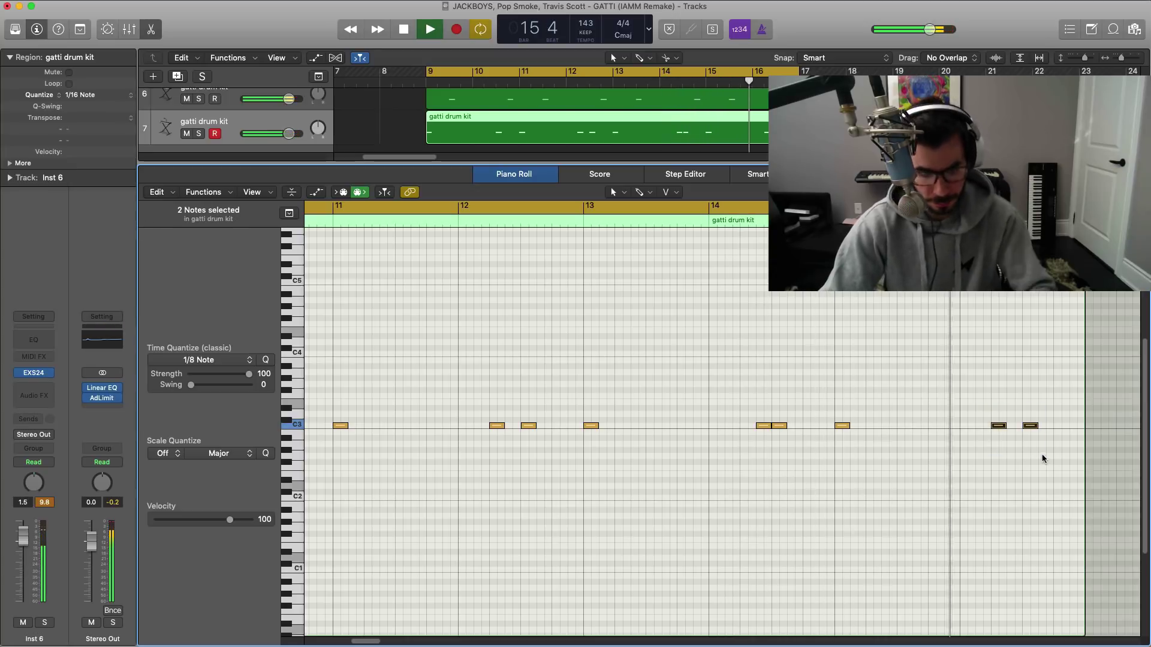
key(Delete)
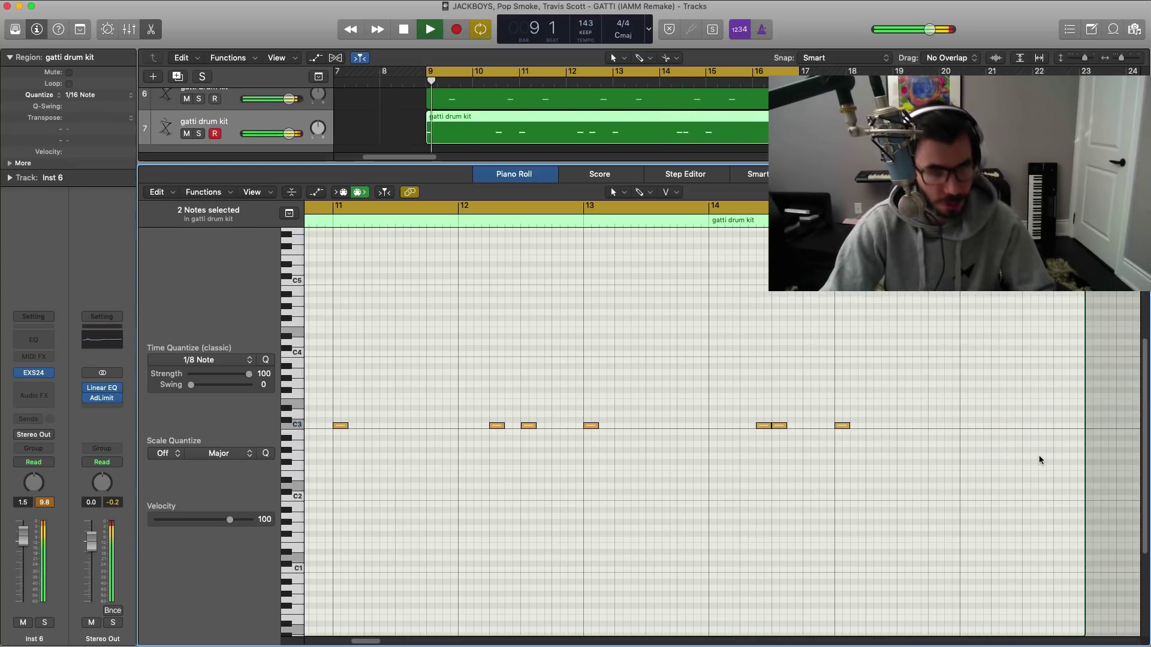
key(e)
key(x)
key(x)
key(x)
key(x)
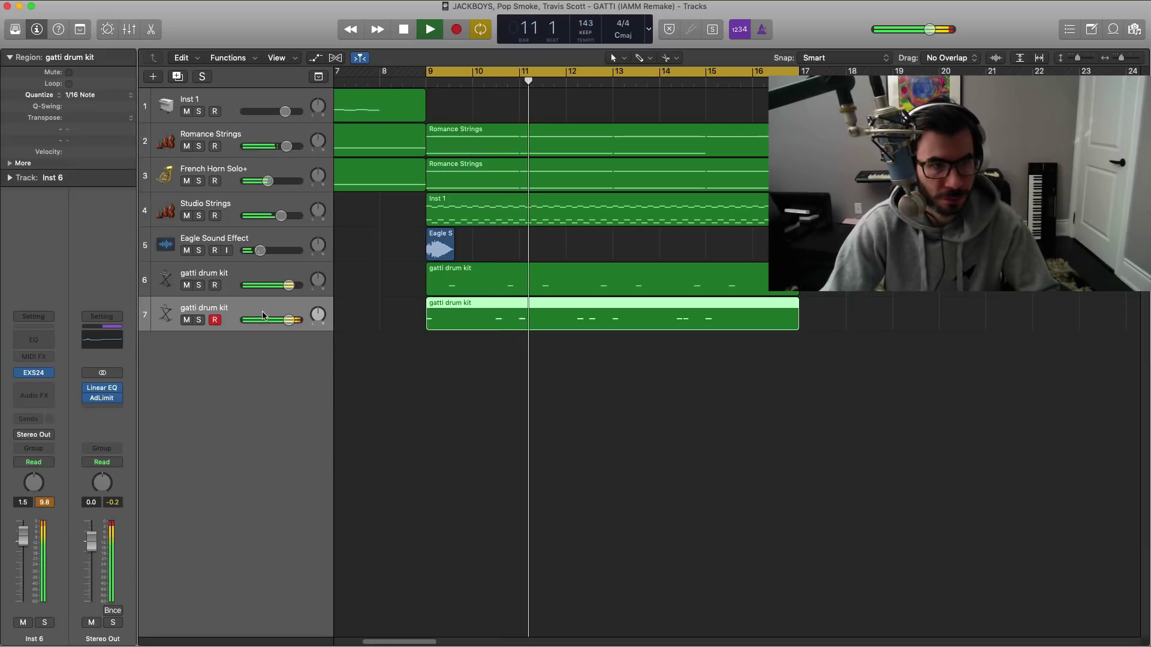
Step: Raise the second gatti drum kit track's volume to 2.4 dB and stop playback
drag(290, 320, 291, 322)
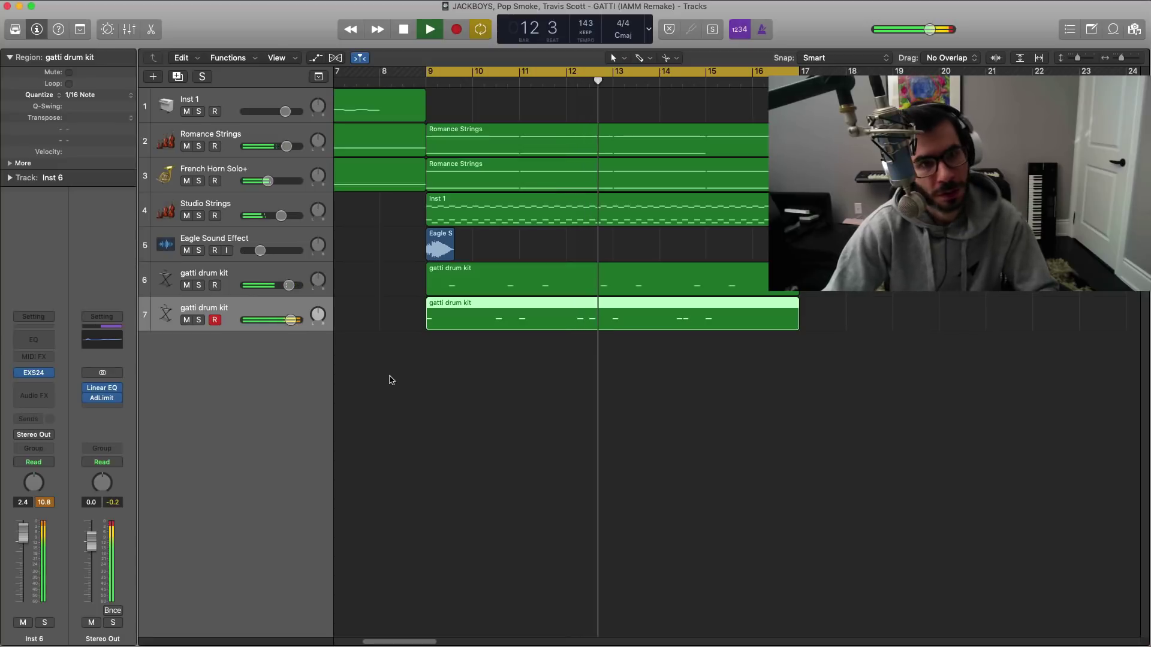
key(space)
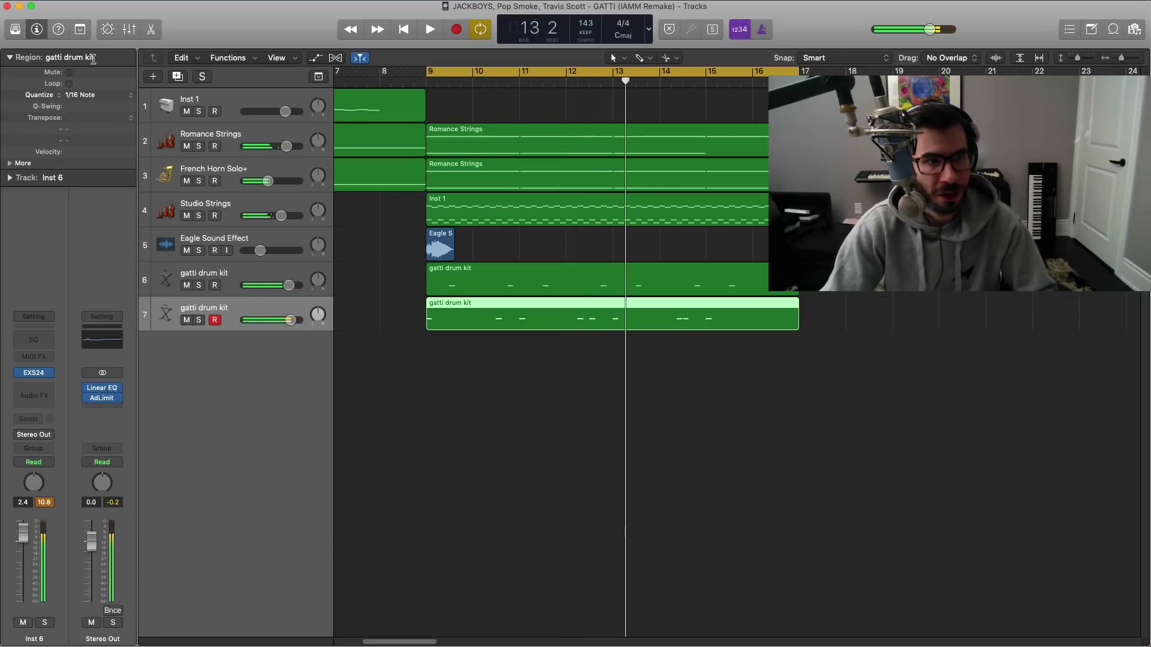
Step: Add a third gatti drum kit track with an empty region from bar 9 to bar 17 and open it in the Piano Roll
click(175, 78)
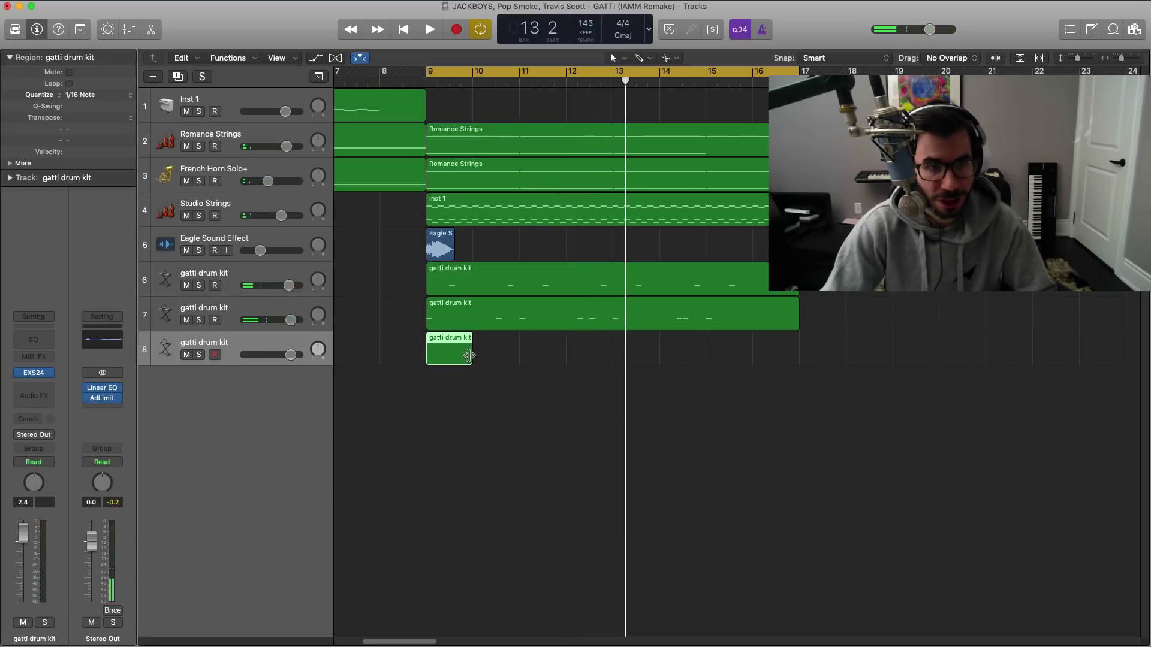
drag(470, 356, 790, 364)
double_click(559, 349)
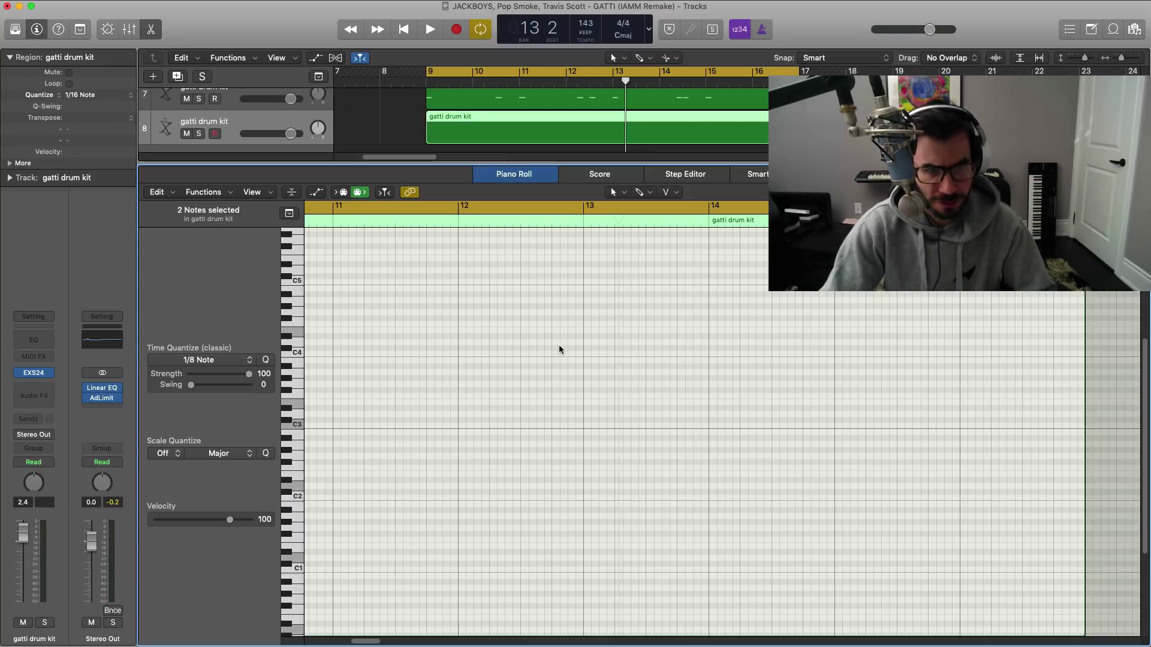
key(e)
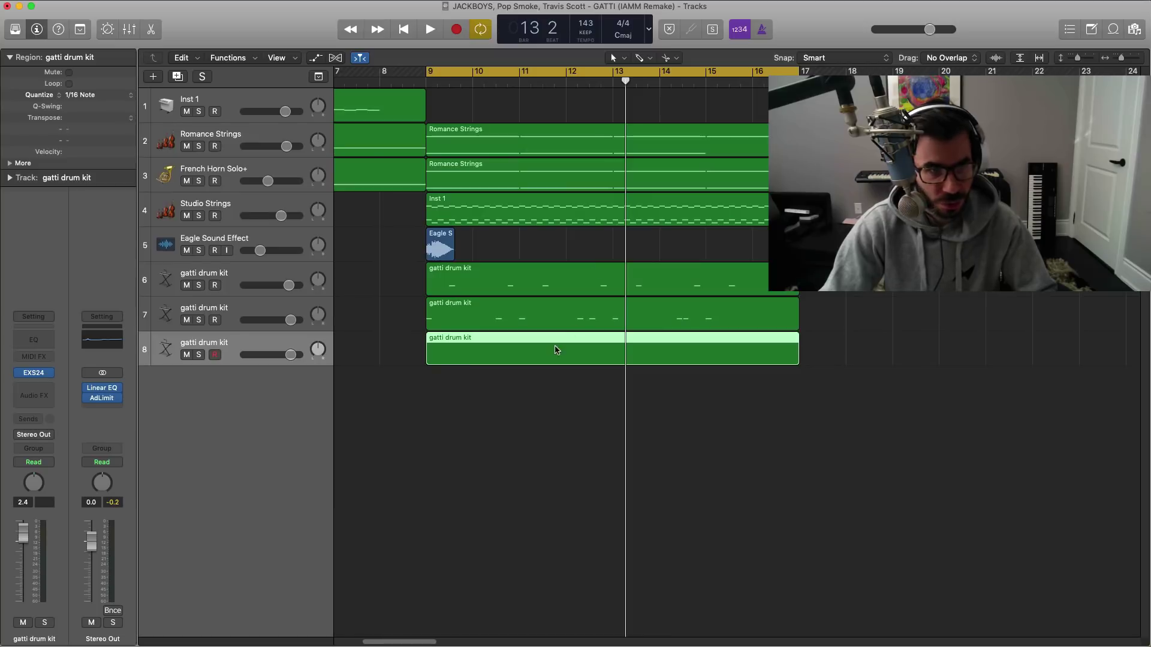
key(e)
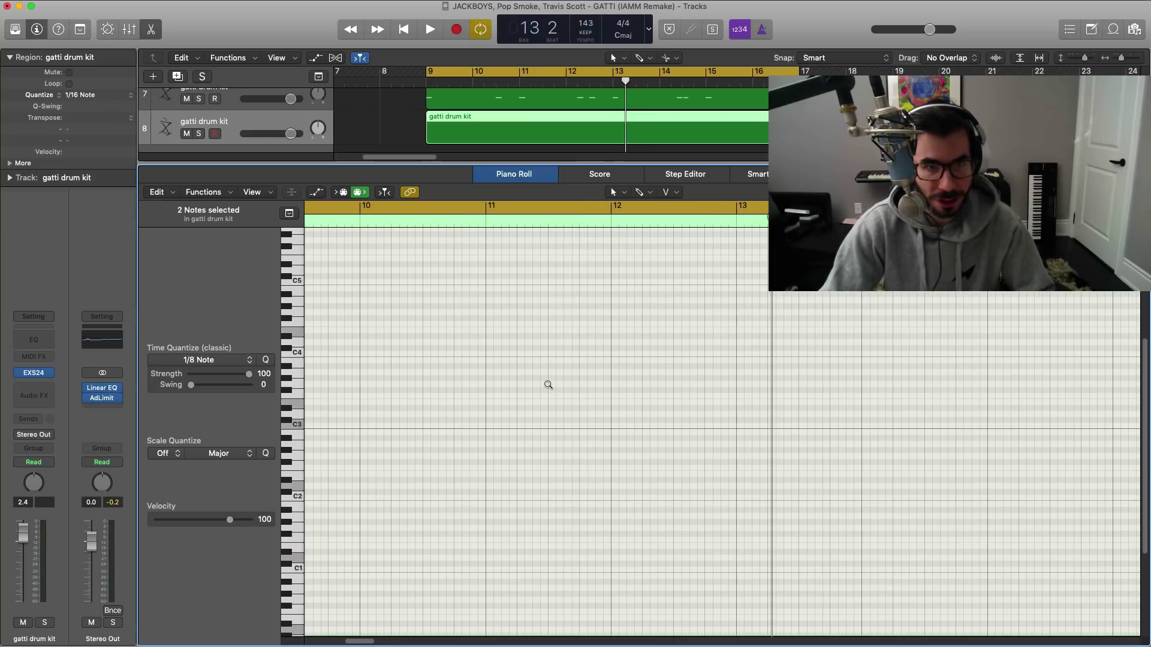
Step: Add a C2 note at the start of bar 9 in the new drum region and play it
key(z)
click(369, 501)
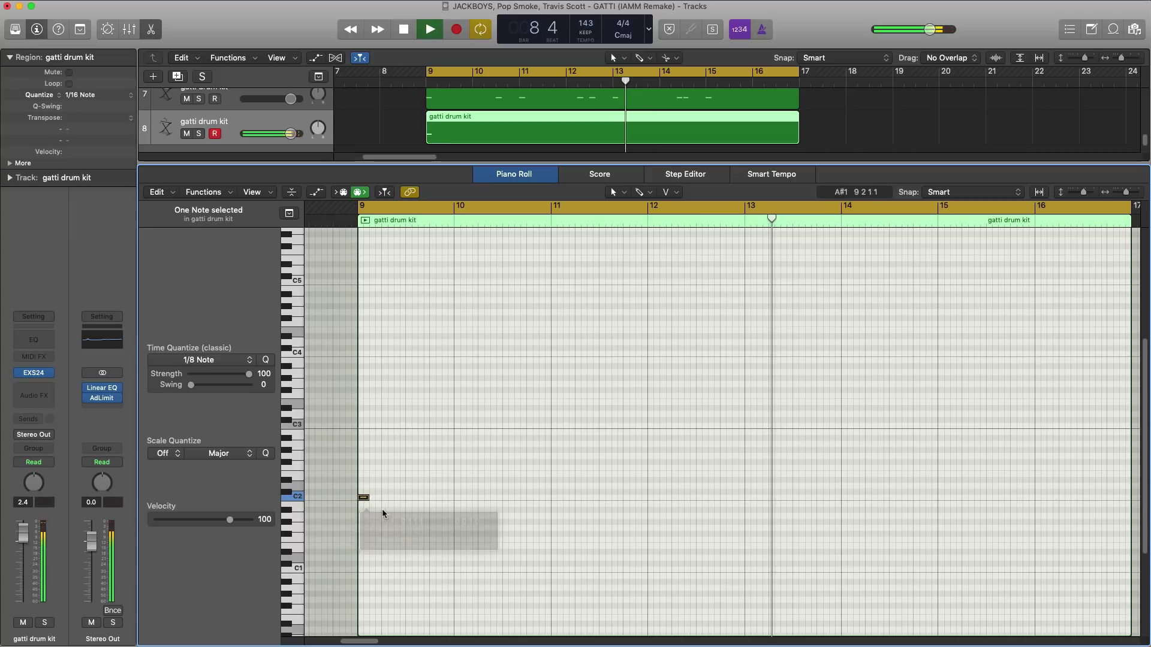
key(space)
key(super+Right)
key(super+Right)
key(space)
key(space)
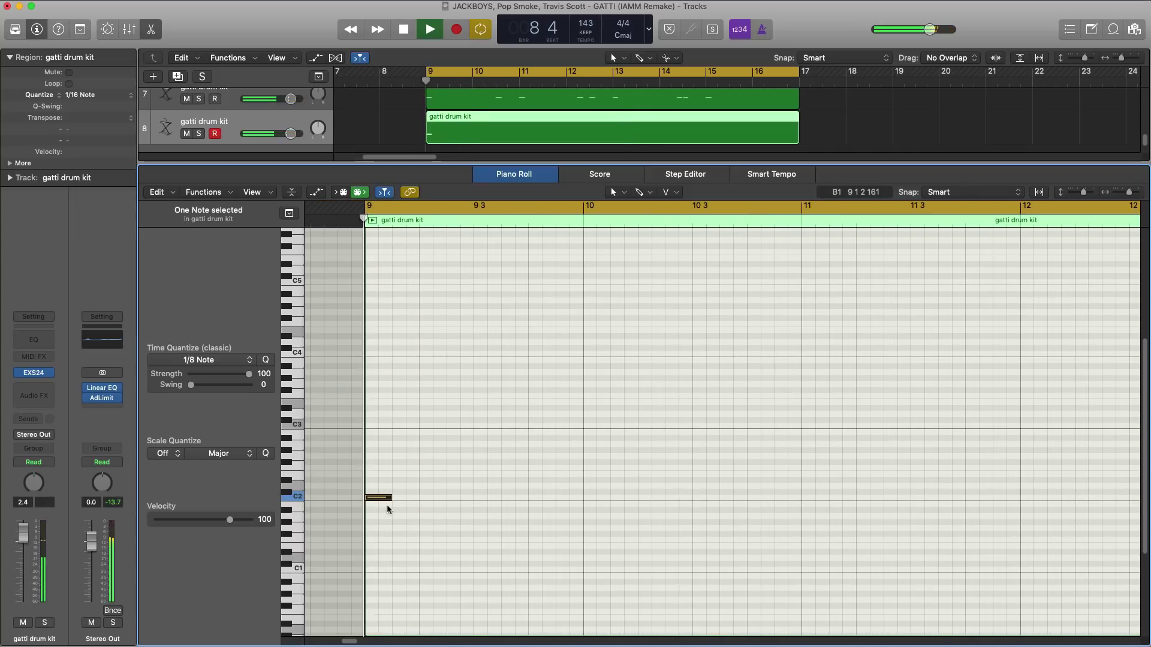
Step: Add C2 notes in bar 9 on the fourth sixteenth of beat 1 and on the third and fourth sixteenths of beat 2
key(space)
key(space)
super+click(412, 498)
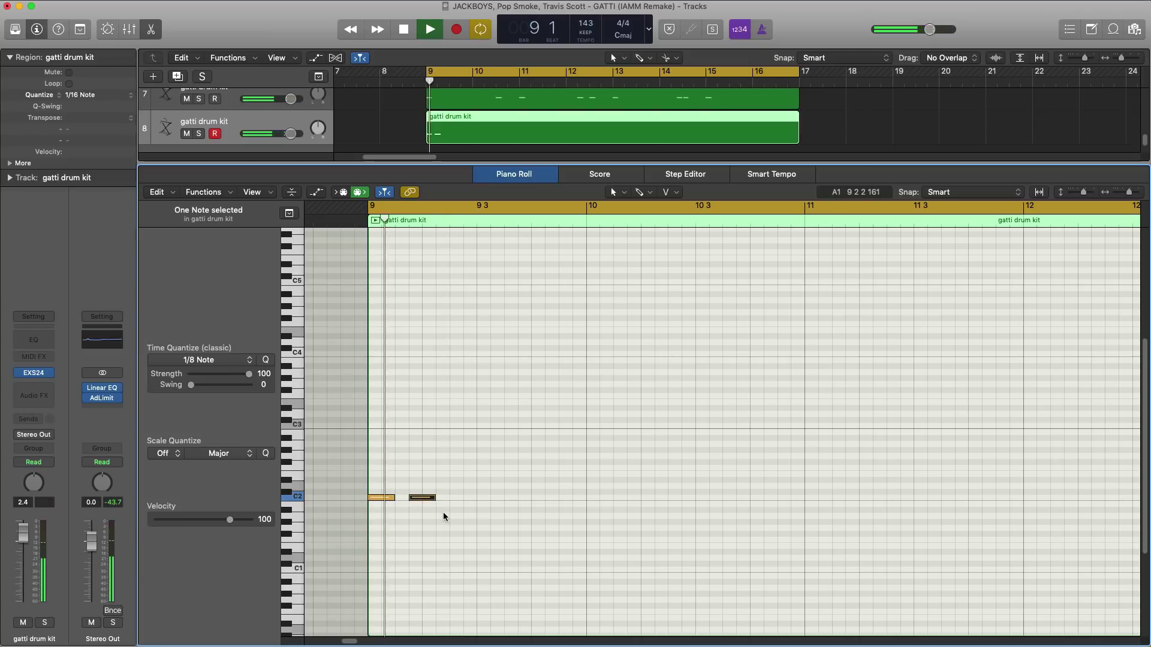
key(space)
super+click(471, 499)
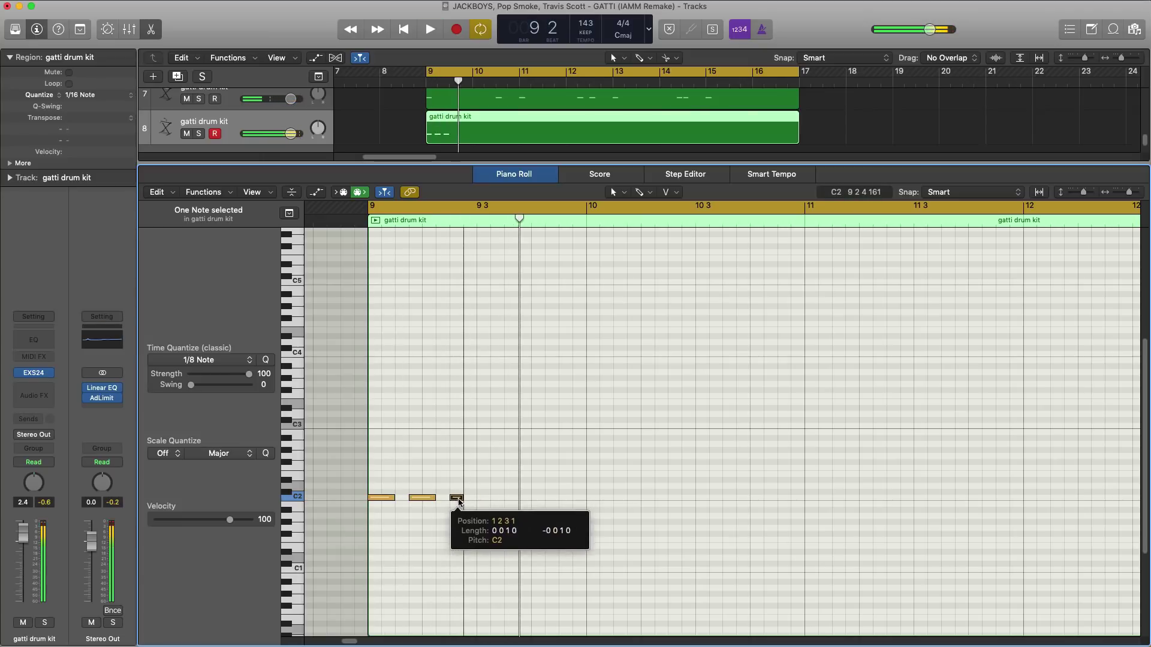
key(space)
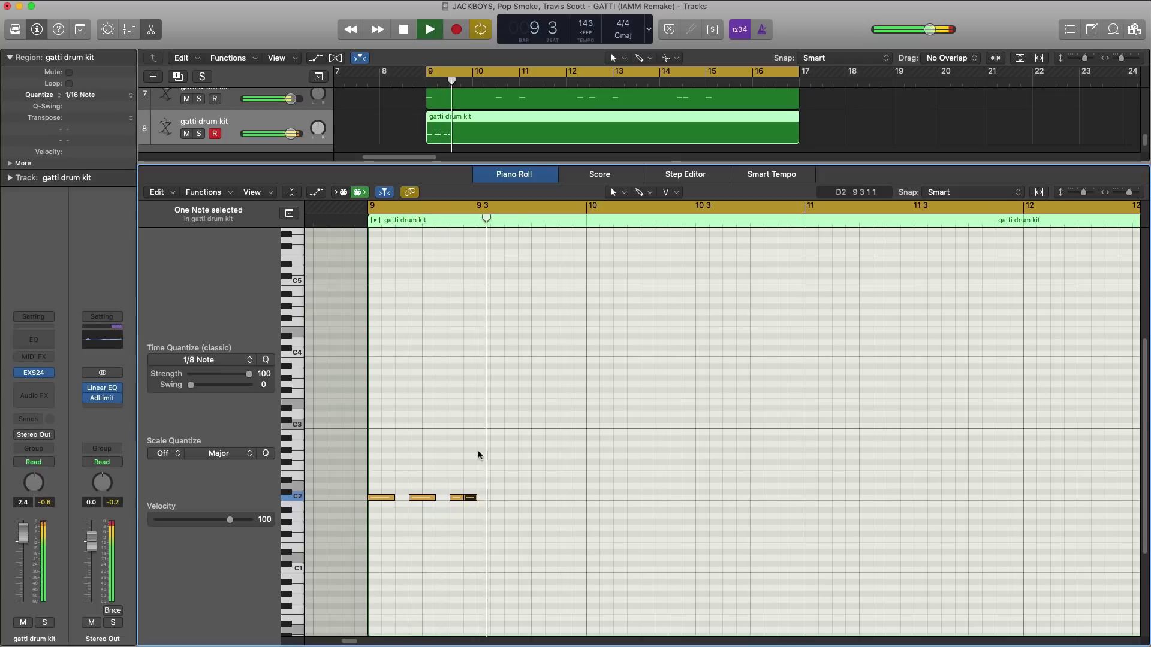
key(space)
Step: Shorten the cycle range to bar 9 only and play the loop
click(376, 207)
drag(376, 206, 587, 233)
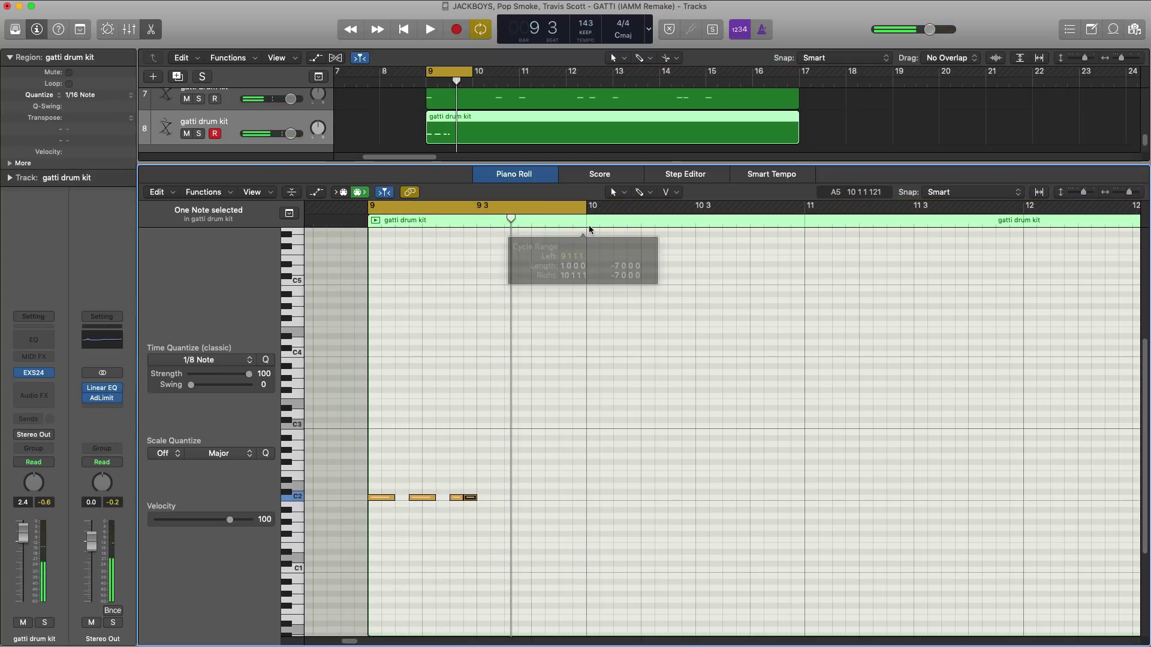
key(space)
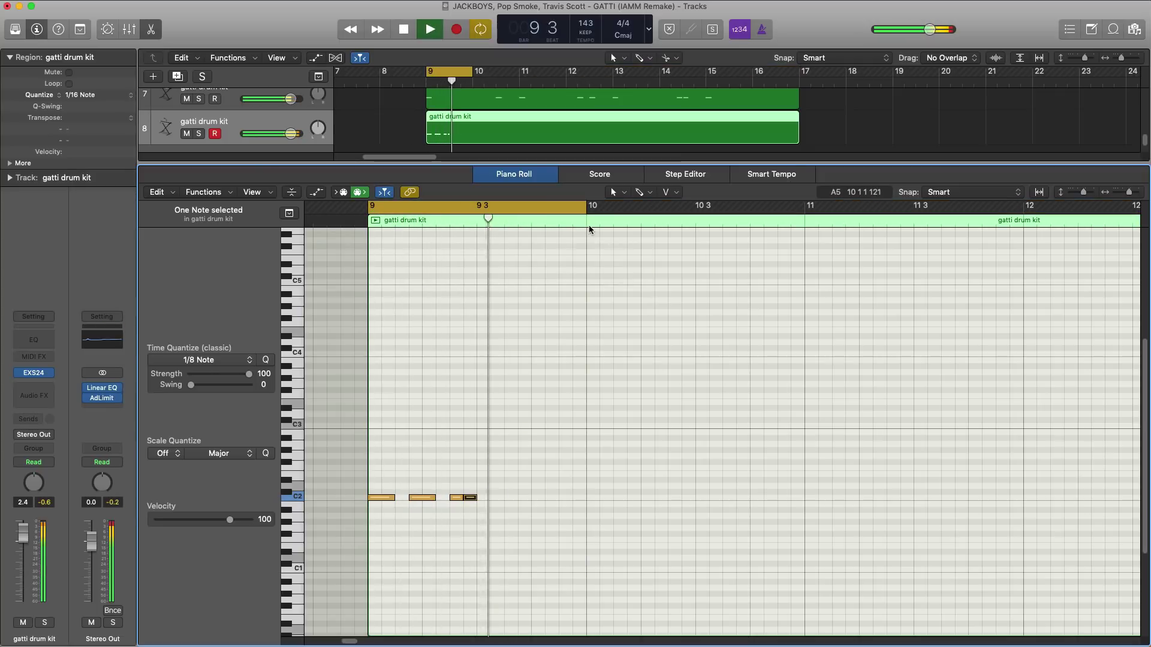
key(space)
Step: With the Brush Tool and 1/32 Note quantize, paint a C2 roll from beat 3 of bar 9, trimmed to three notes
click(667, 191)
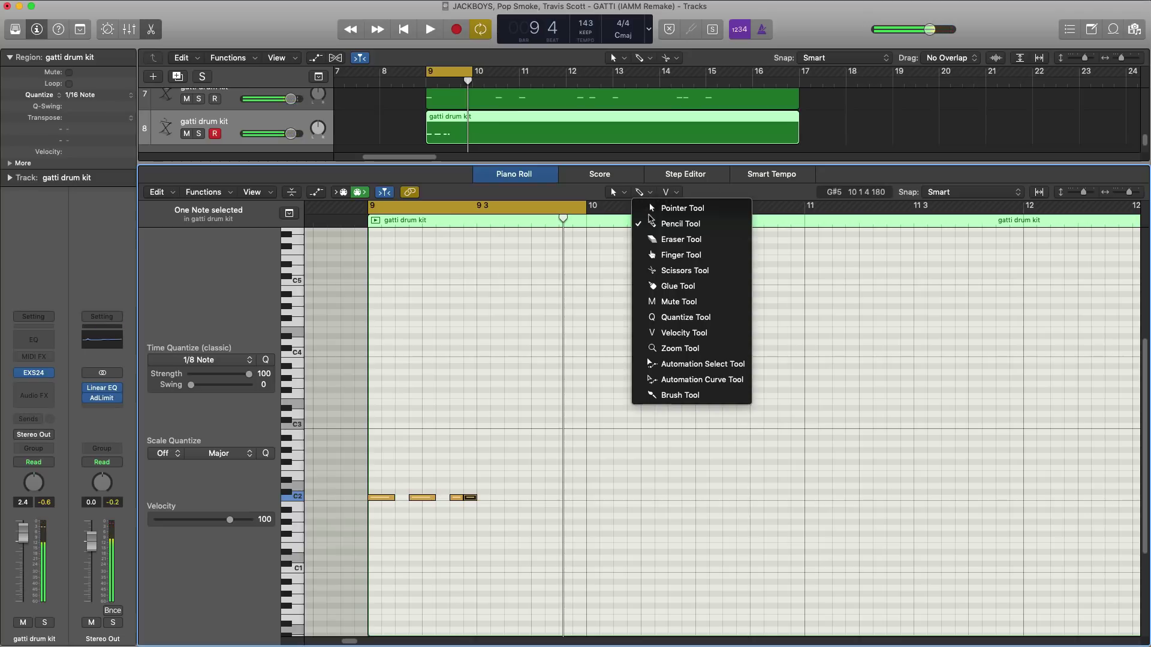
click(653, 394)
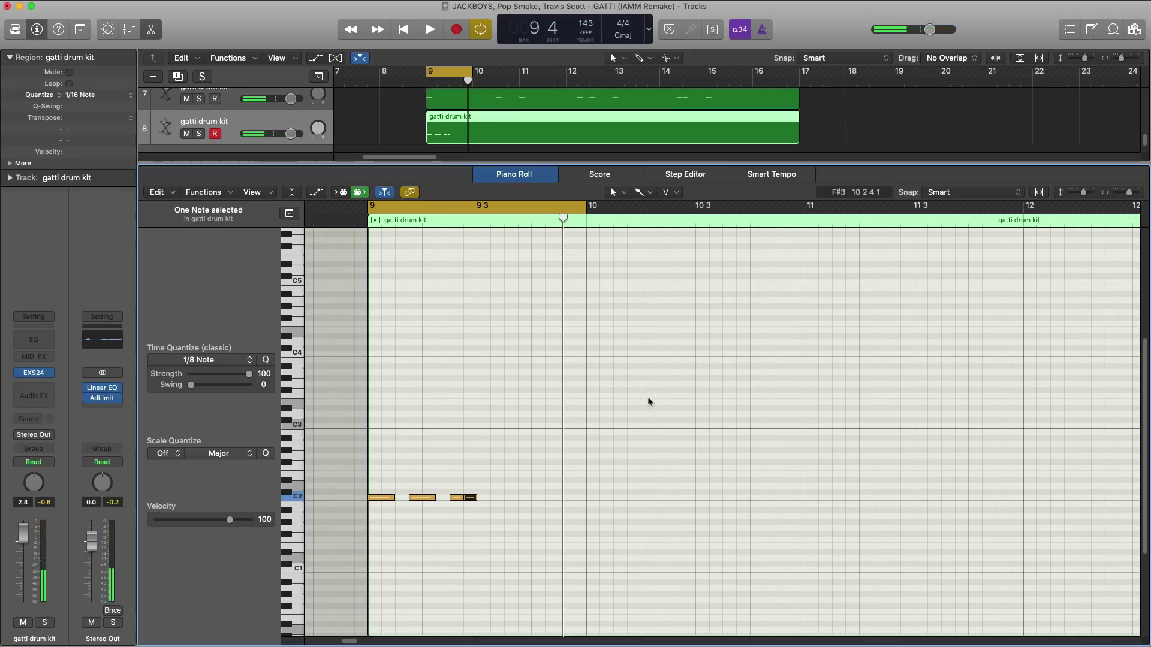
click(249, 361)
key(Return)
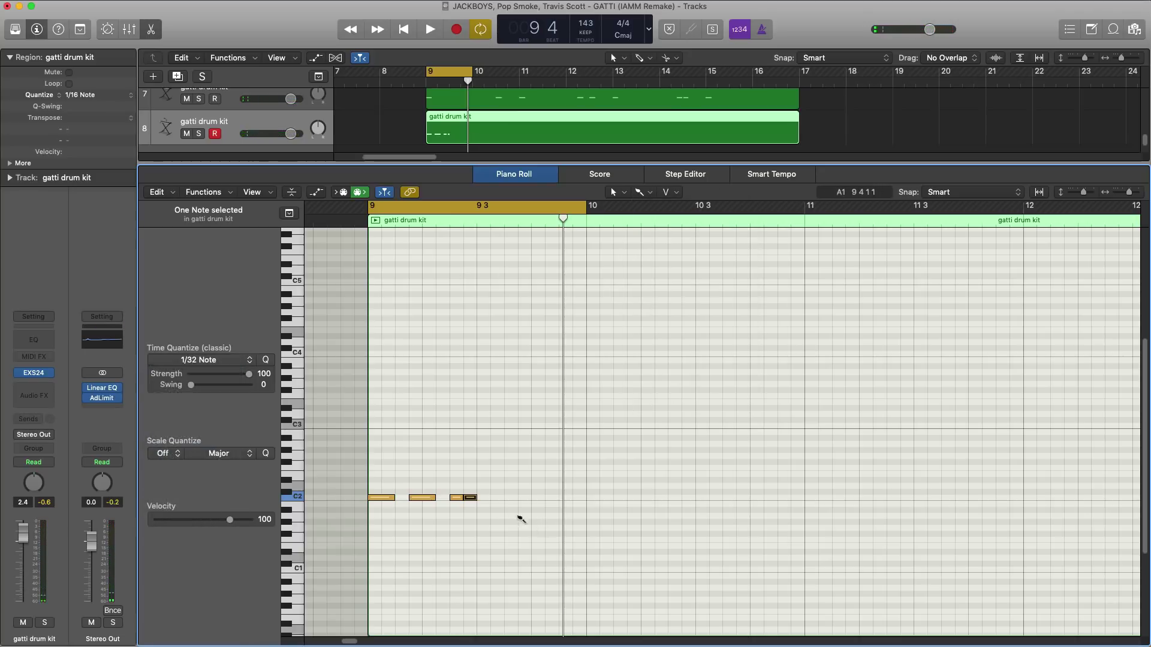
drag(481, 501, 507, 495)
key(space)
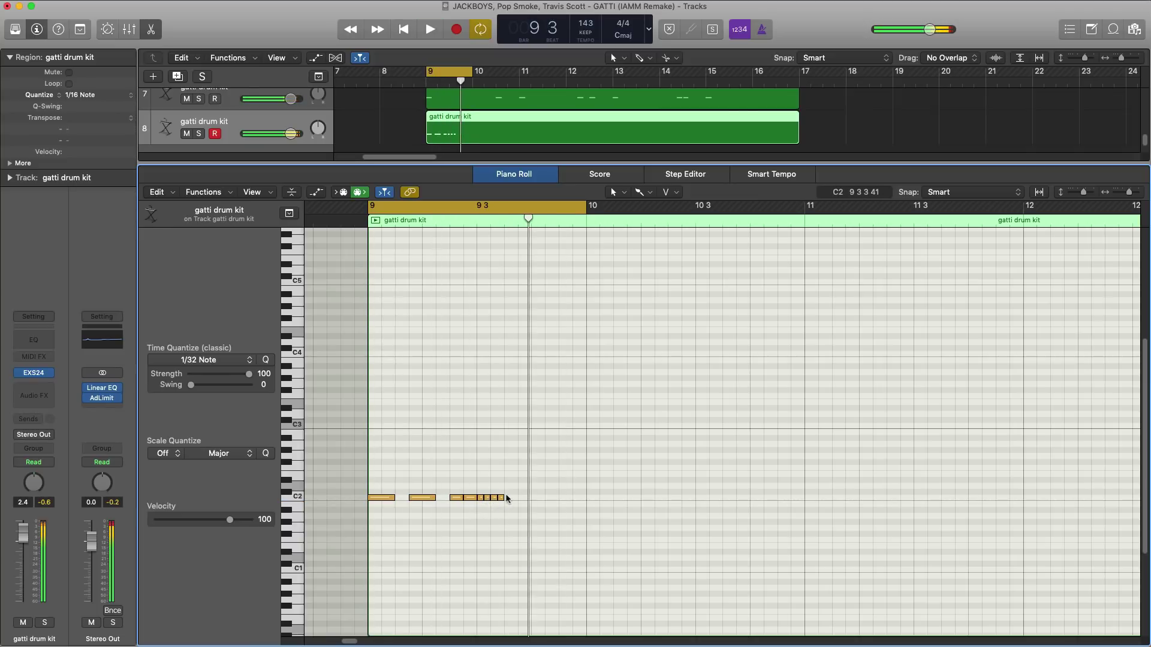
click(502, 498)
key(space)
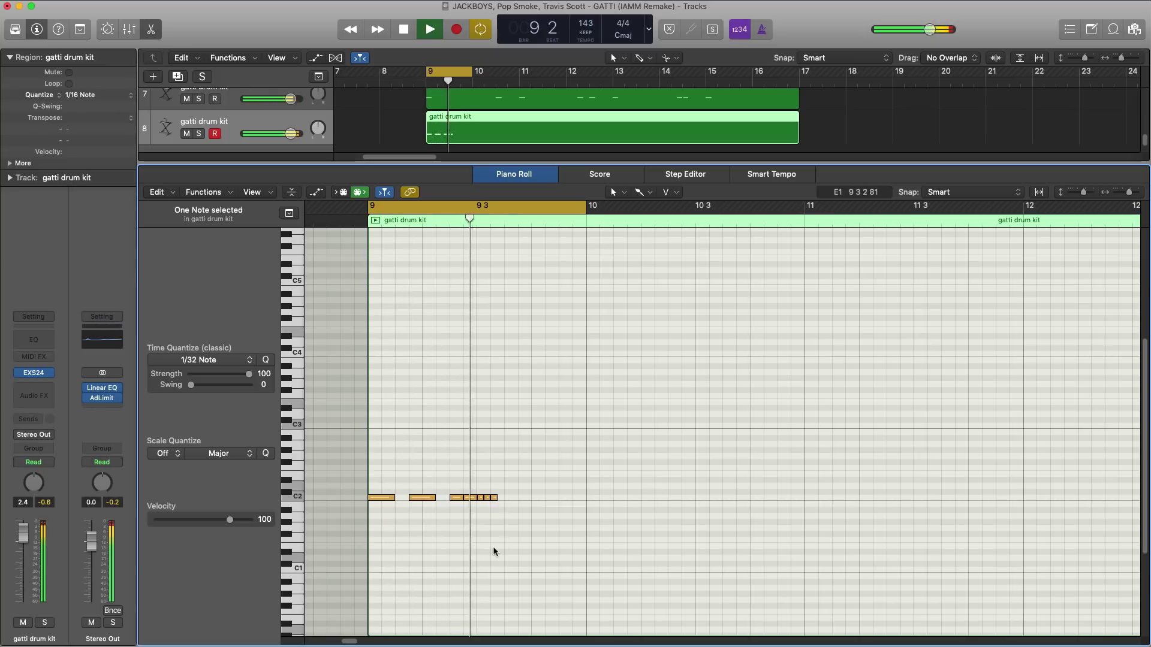
Step: With the Pencil Tool, add C2 sixteenth notes on the first and third sixteenths of beat 4 in bar 9
click(658, 194)
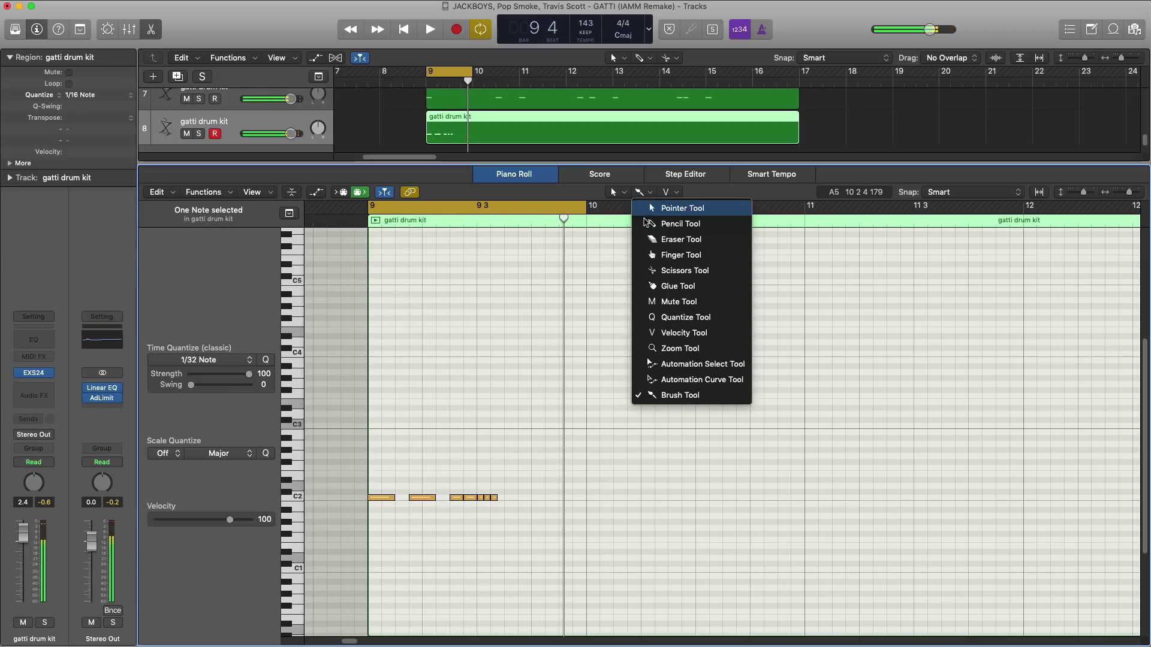
click(653, 224)
click(533, 498)
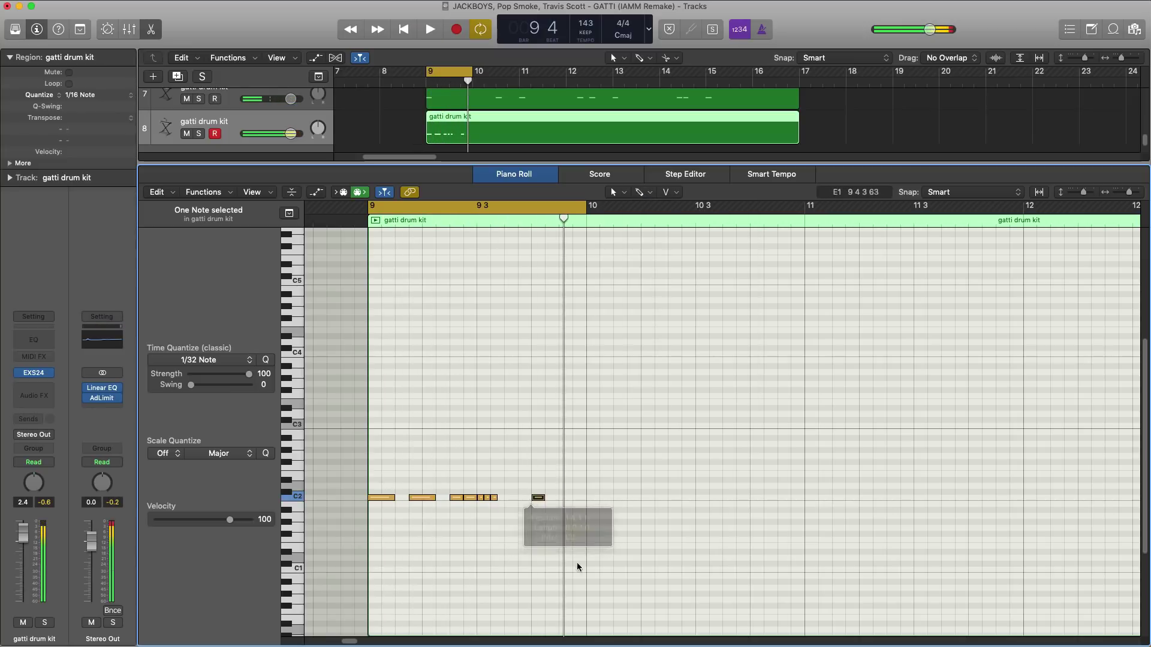
key(space)
key(space)
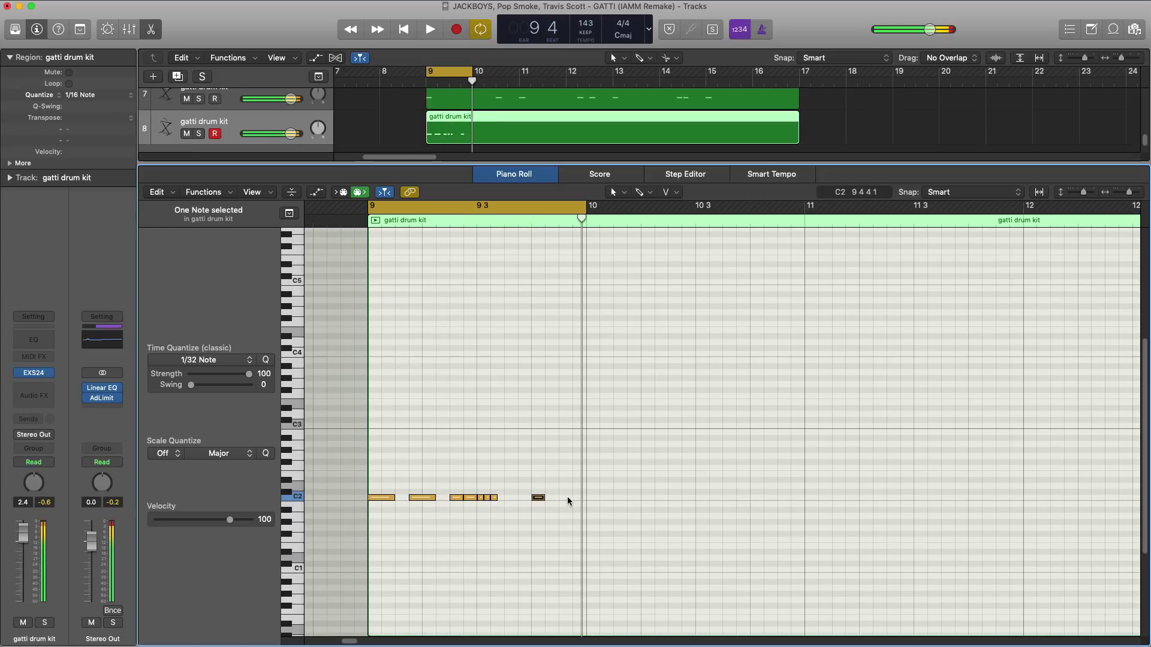
key(space)
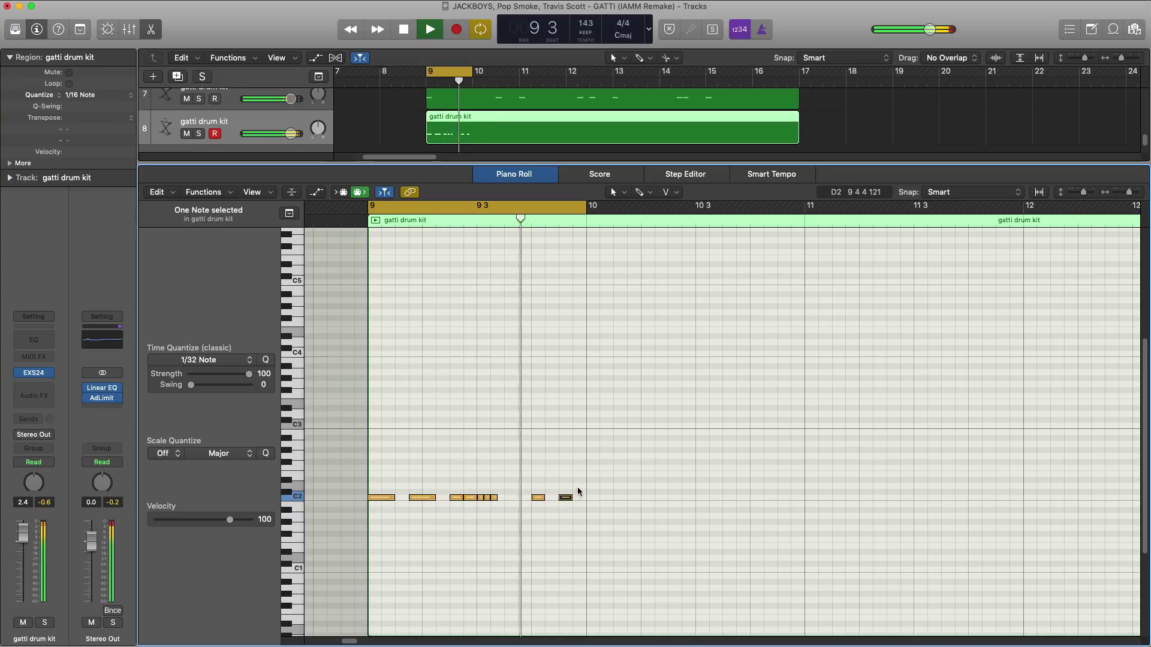
key(space)
Step: Move the cycle range to bar 10 and add C2 notes on the first two sixteenths of that bar
drag(485, 207, 704, 210)
click(704, 211)
drag(587, 205, 790, 229)
key(space)
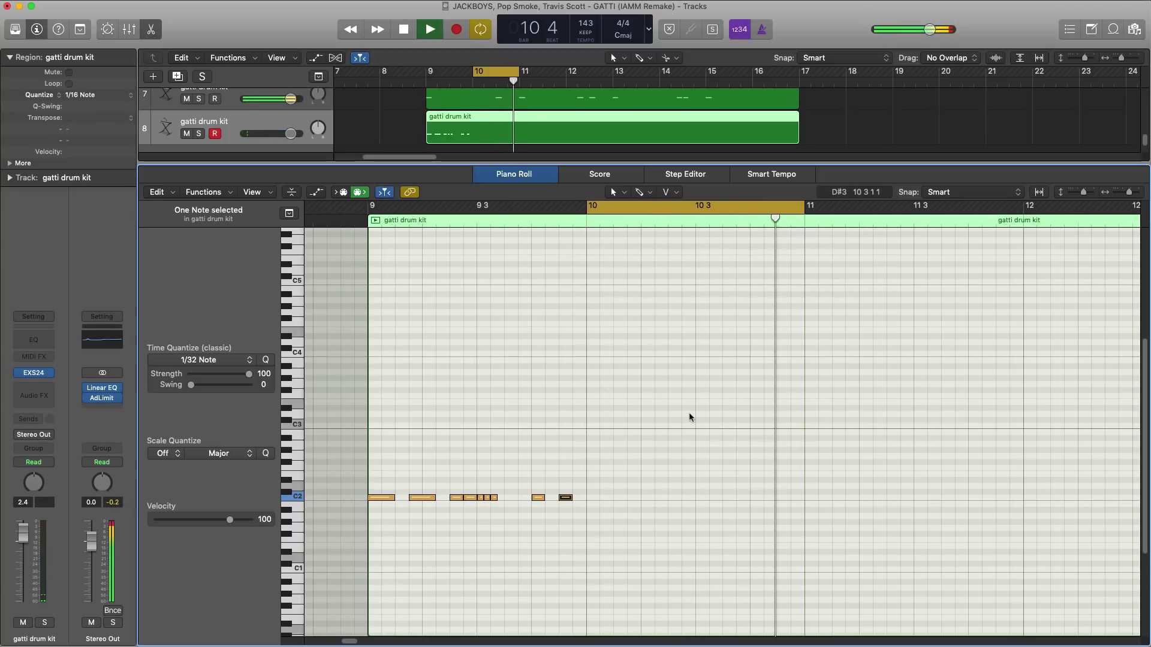
key(space)
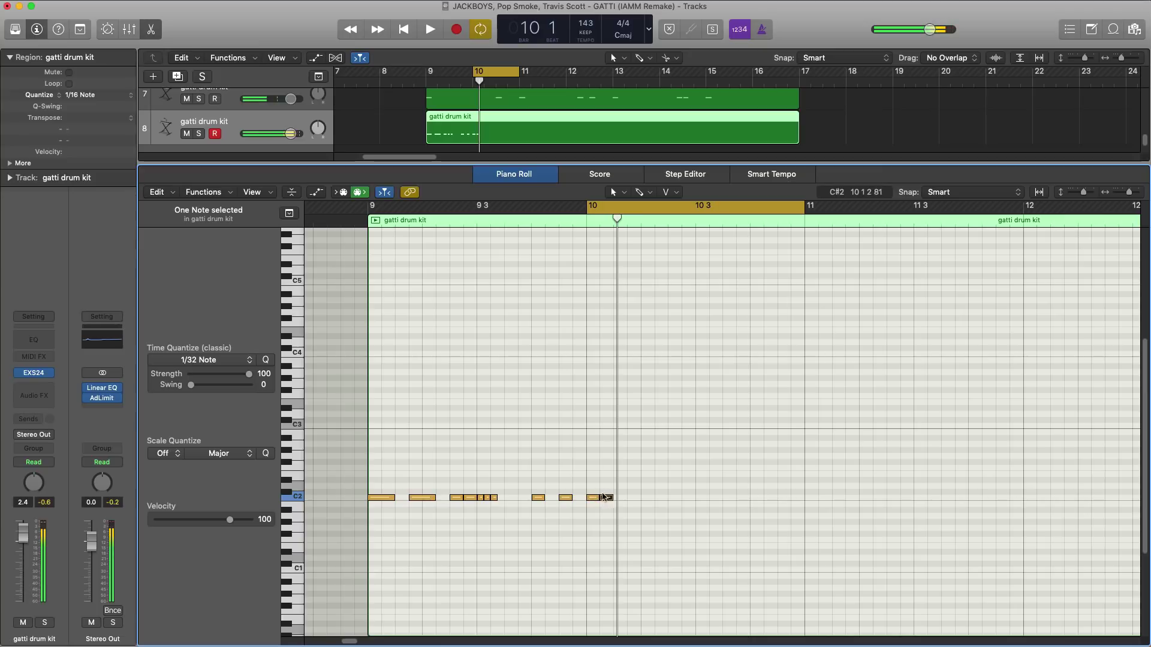
key(space)
Step: Set the cycle range to cover bars 9 and 10 and play the pattern
drag(770, 233, 822, 233)
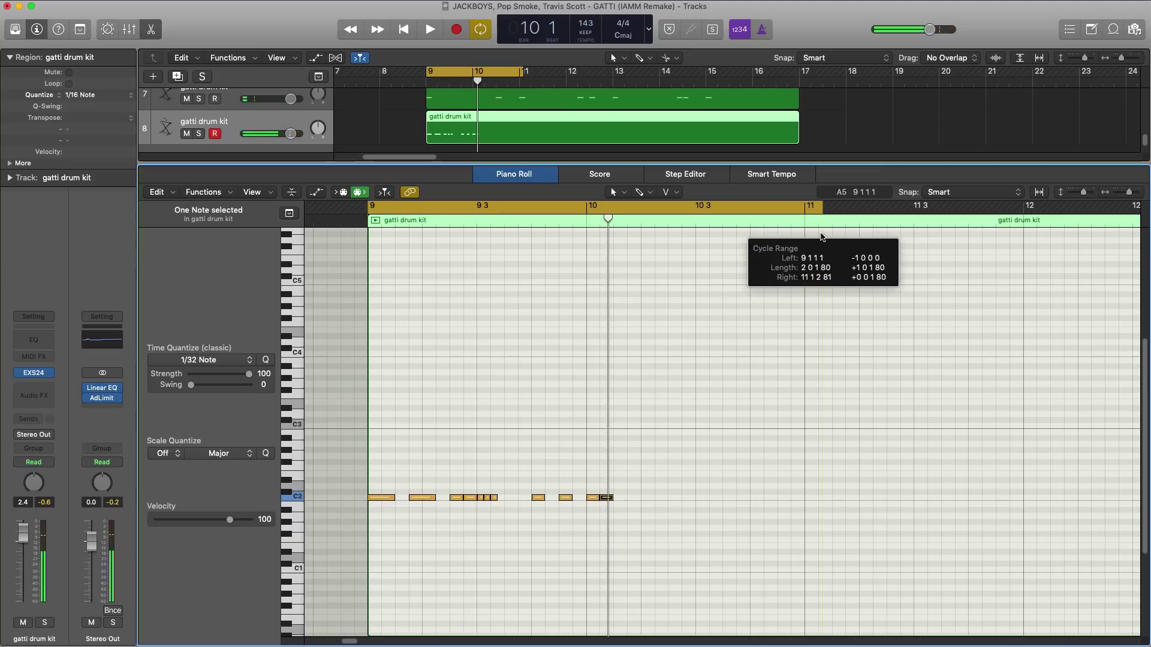
click(769, 207)
drag(372, 207, 805, 206)
key(space)
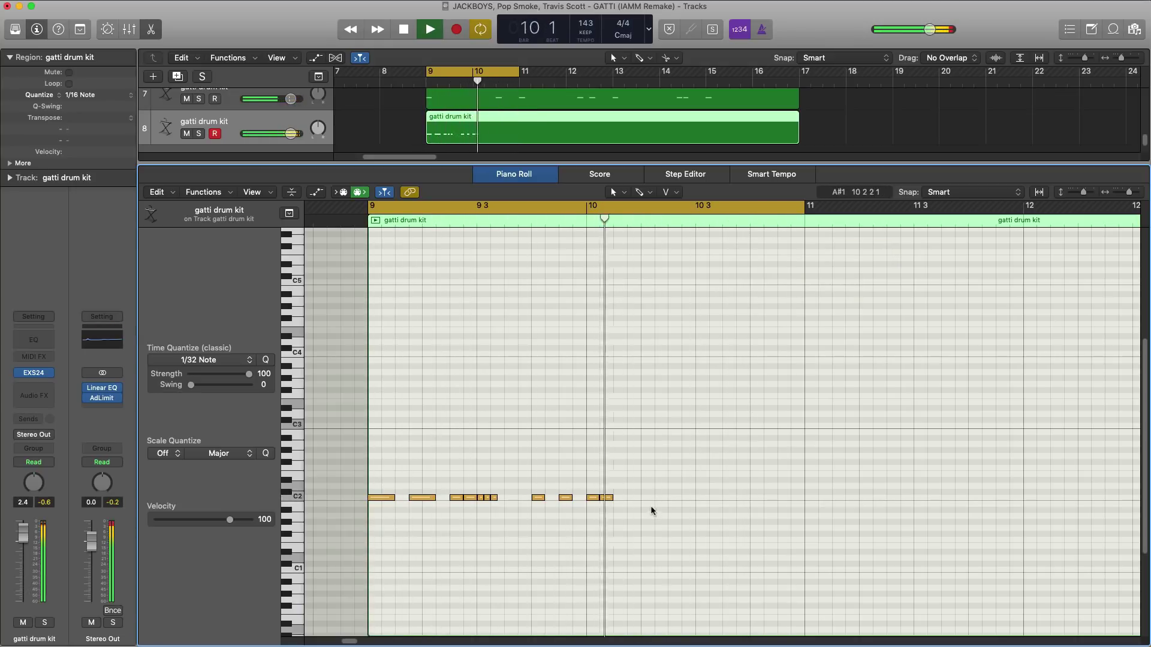
Step: Add C2 notes in bar 10 on the first three sixteenths of beat 2 and the first and fourth sixteenths of beat 3
key(space)
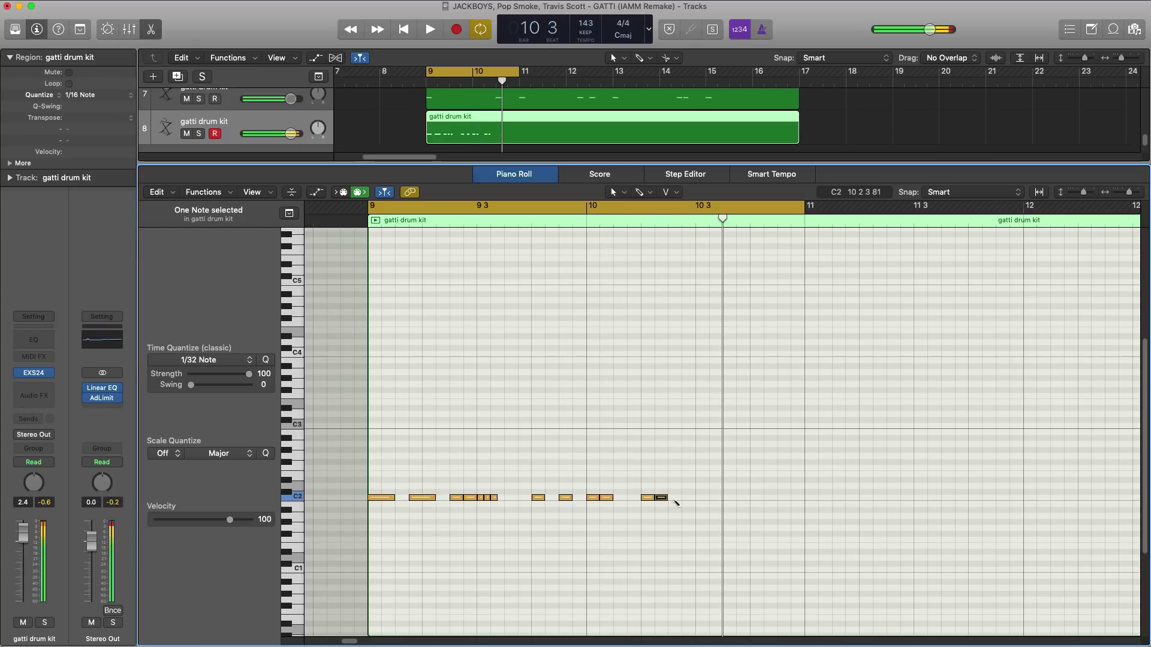
click(675, 498)
key(space)
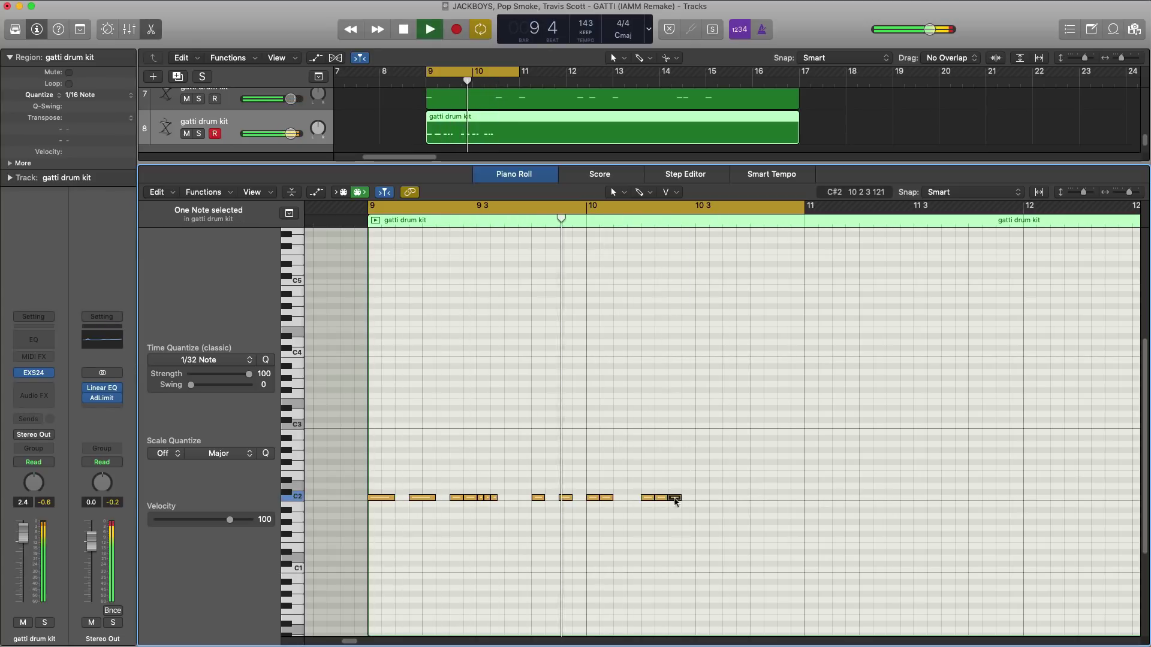
click(700, 498)
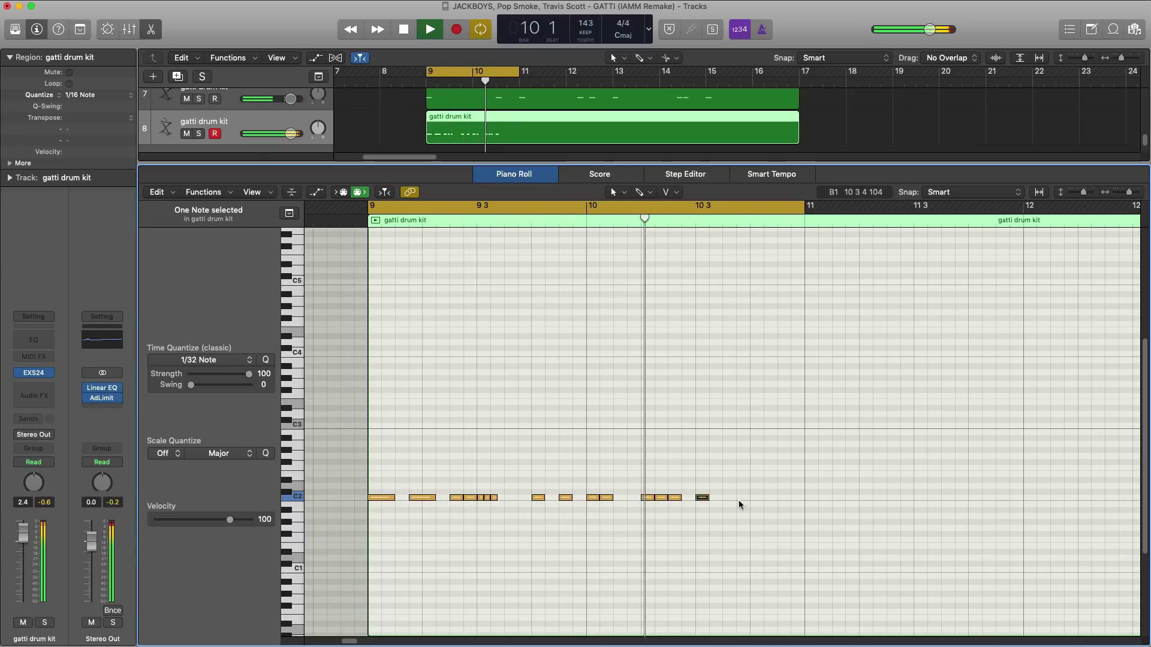
click(740, 498)
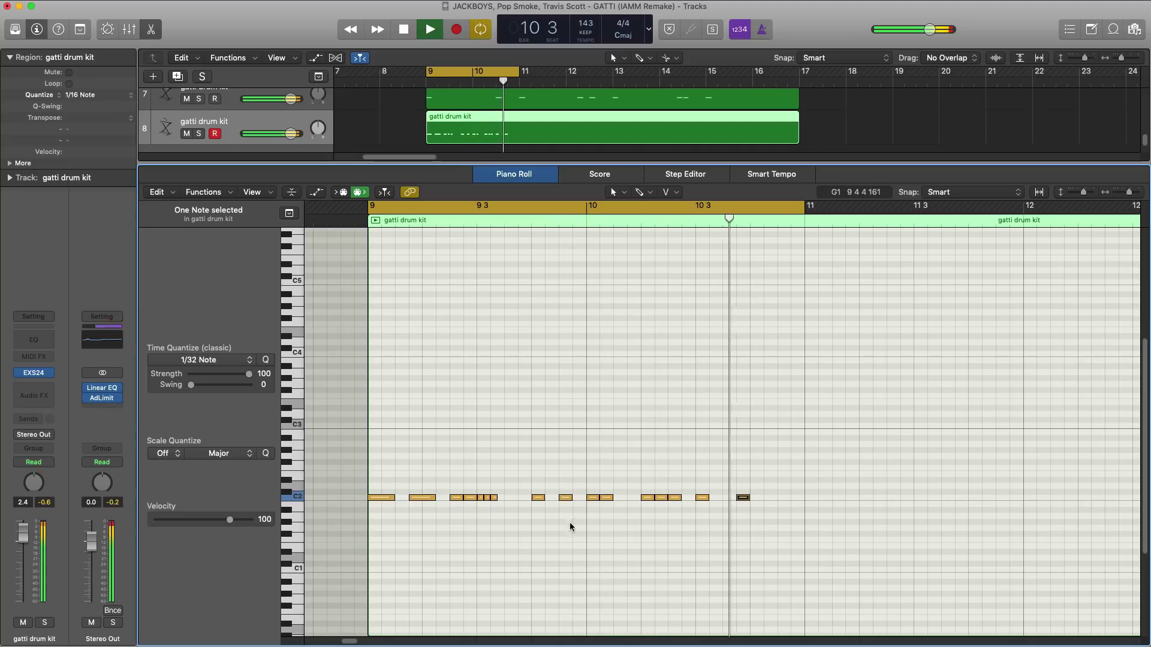
key(space)
Step: Paint a roll of three 1/32 C2 notes at the very end of bar 10 and play the pattern
drag(511, 513, 786, 502)
key(space)
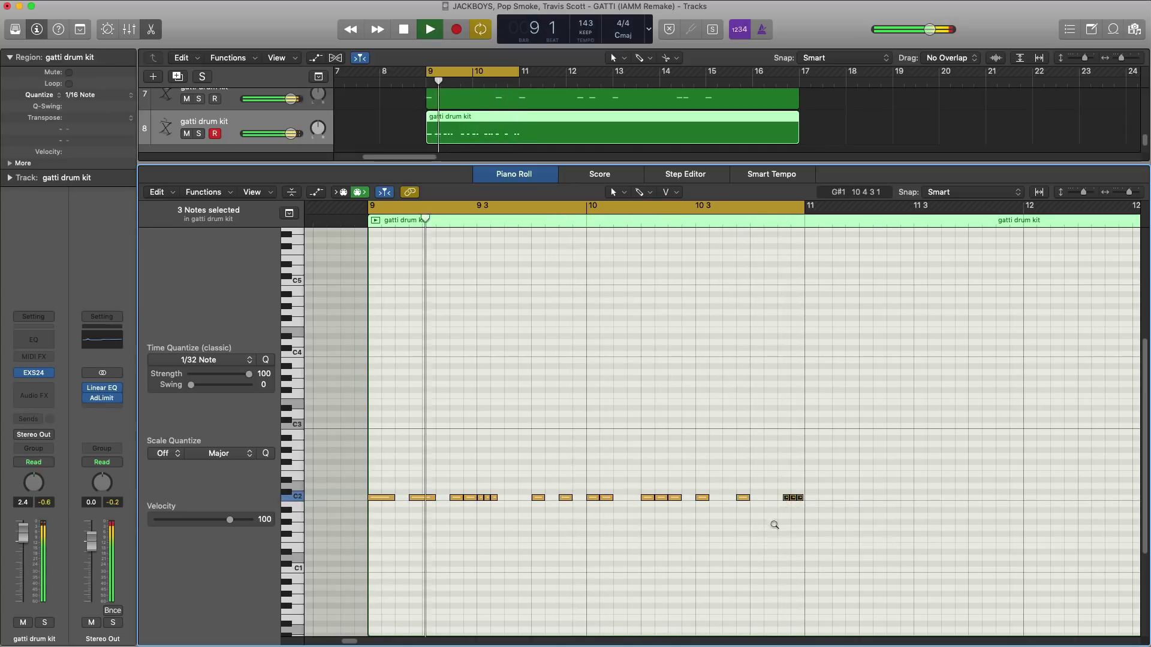
key(super+Right)
drag(977, 502, 983, 502)
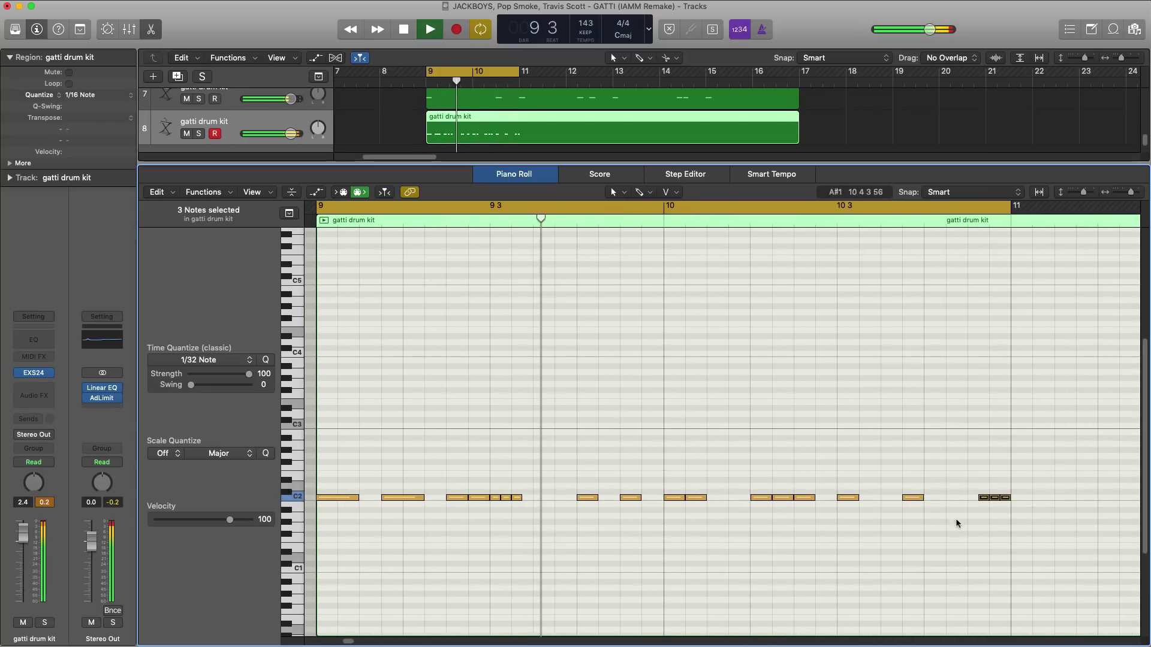
ctrl+alt+click(896, 551)
scroll(896, 550, left, 5)
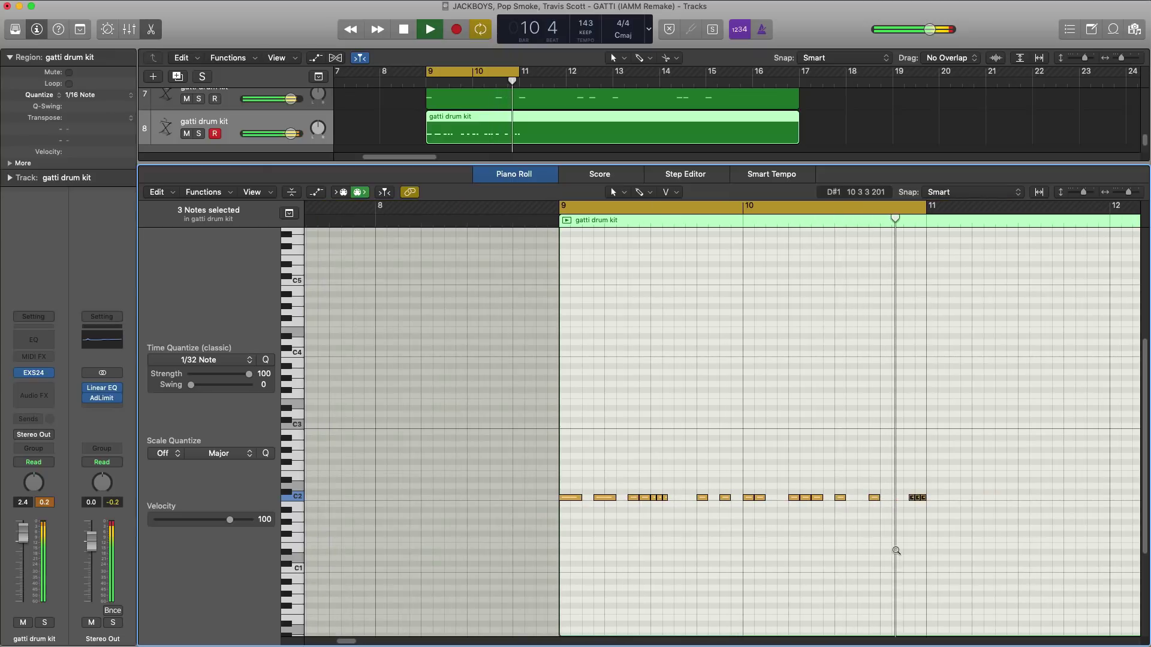
scroll(834, 532, left, 2)
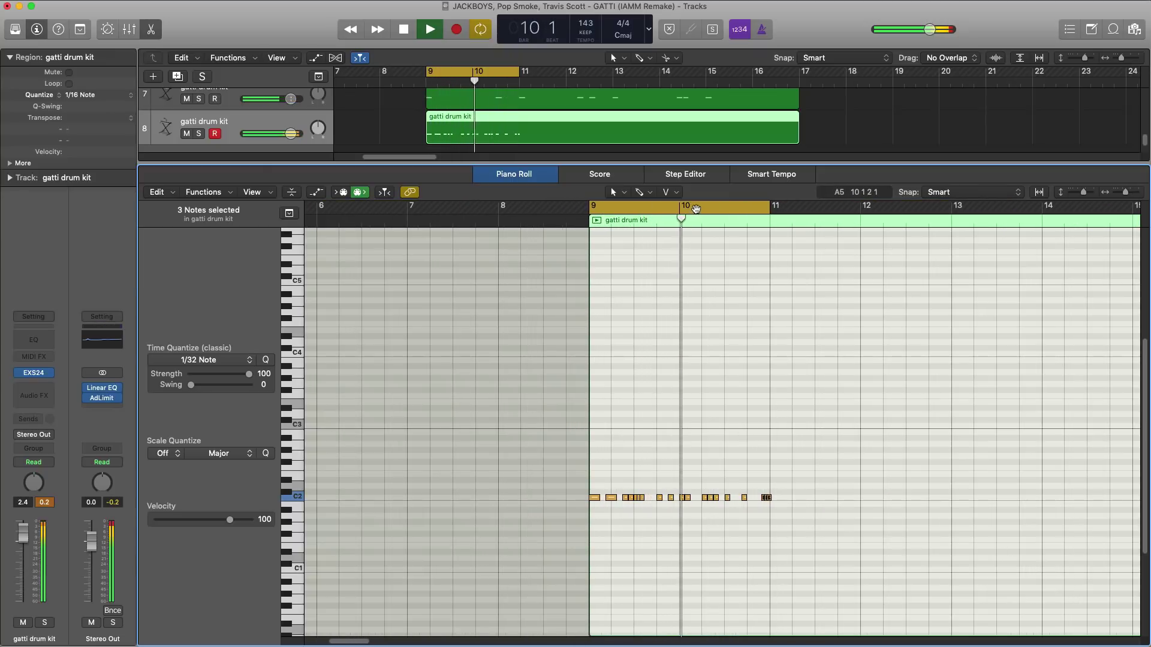
Step: Extend the cycle range to run from bar 9 to bar 13 and play it
drag(696, 208, 878, 209)
key(space)
drag(593, 206, 939, 232)
key(space)
scroll(802, 464, right, 4)
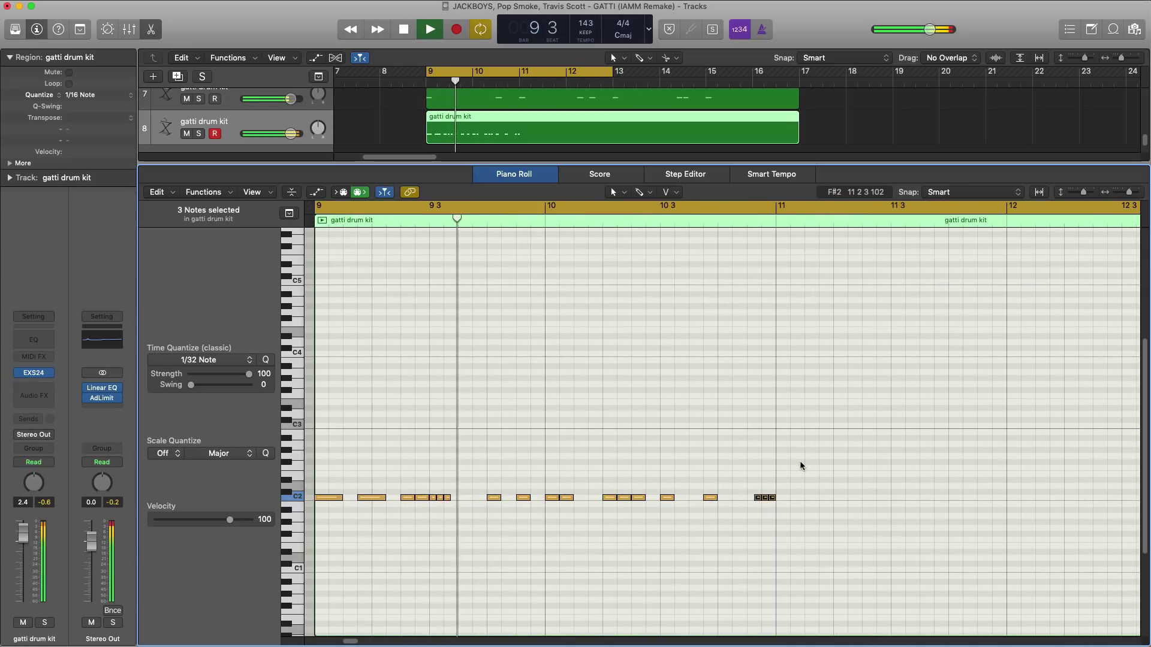
Step: Add a C2 note in bar 11 on the fourth sixteenth of beat 1 and lengthen it to a 1/16 note
scroll(801, 463, right, 4)
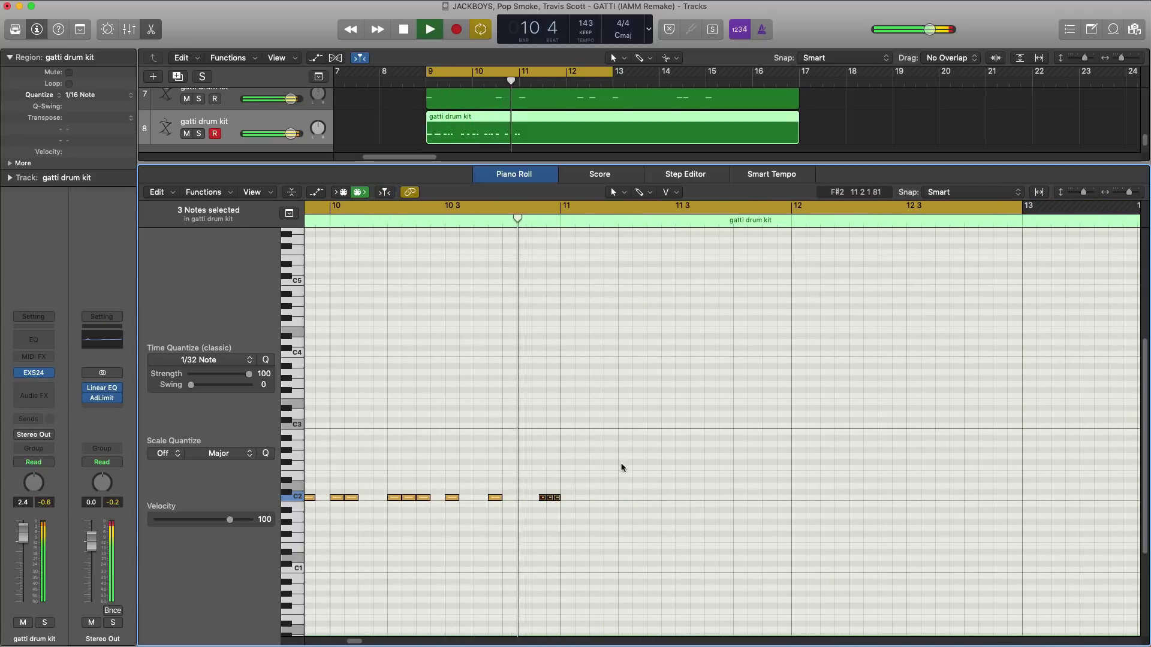
key(space)
click(609, 497)
key(space)
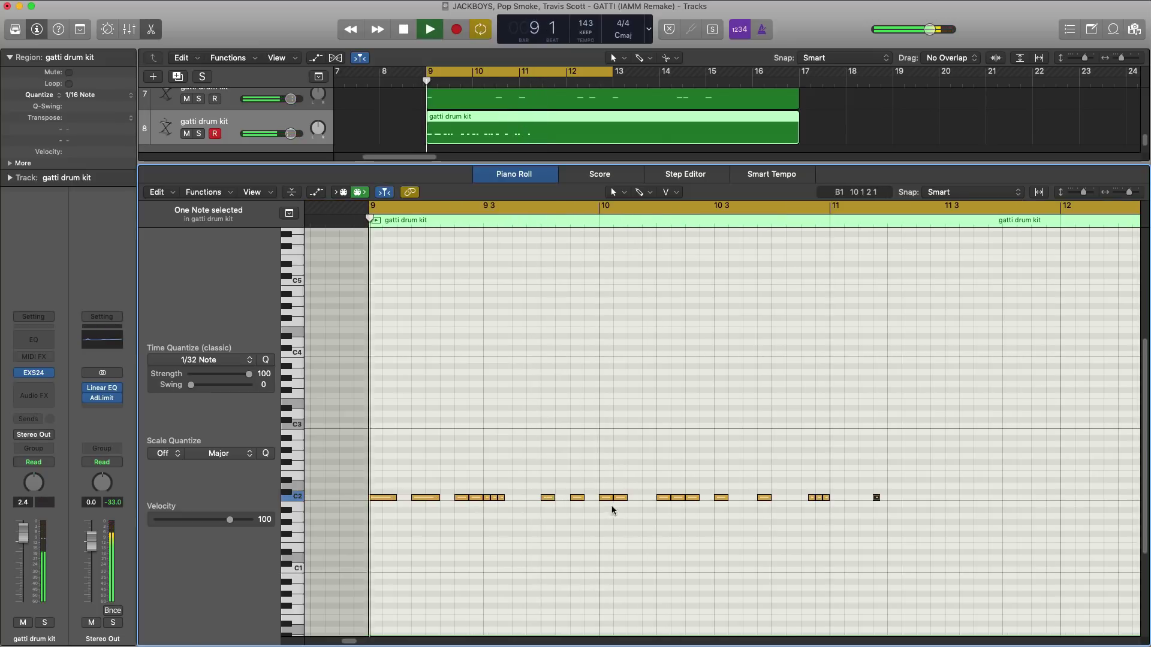
drag(878, 497, 881, 497)
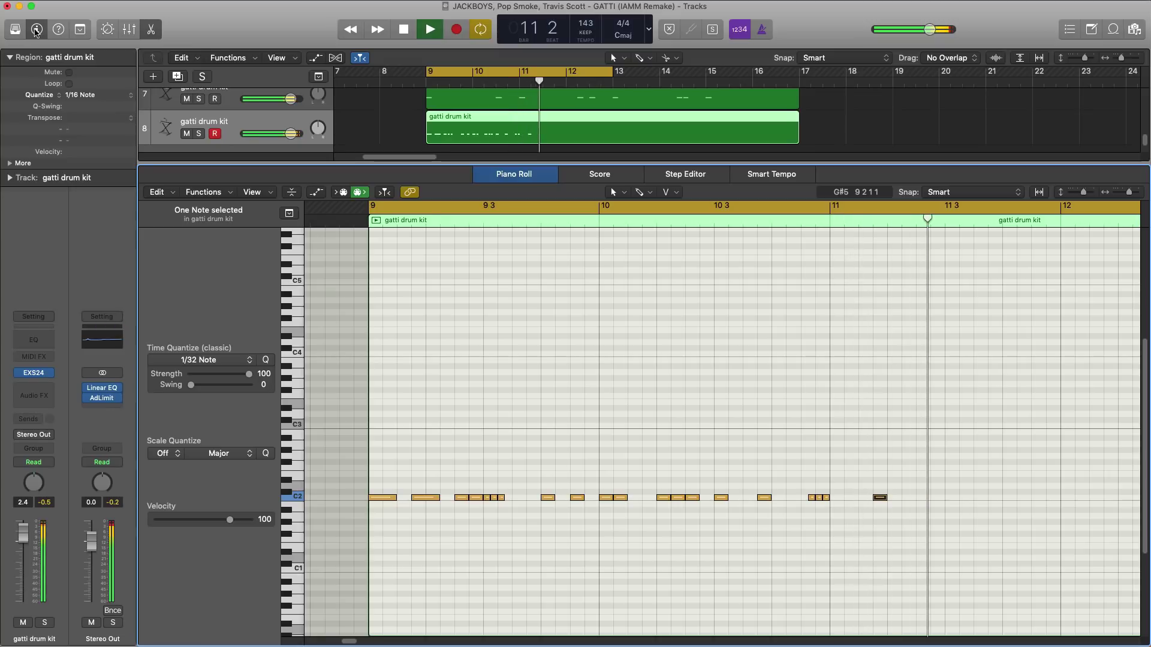
Step: Hide the inspector and add 1/16 C2 notes in bar 11 on sixteenth 3 of beat 2, sixteenths 1 and 4 of beat 3, and sixteenth 3 of beat 4
key(i)
key(super+Left)
key(super+Left)
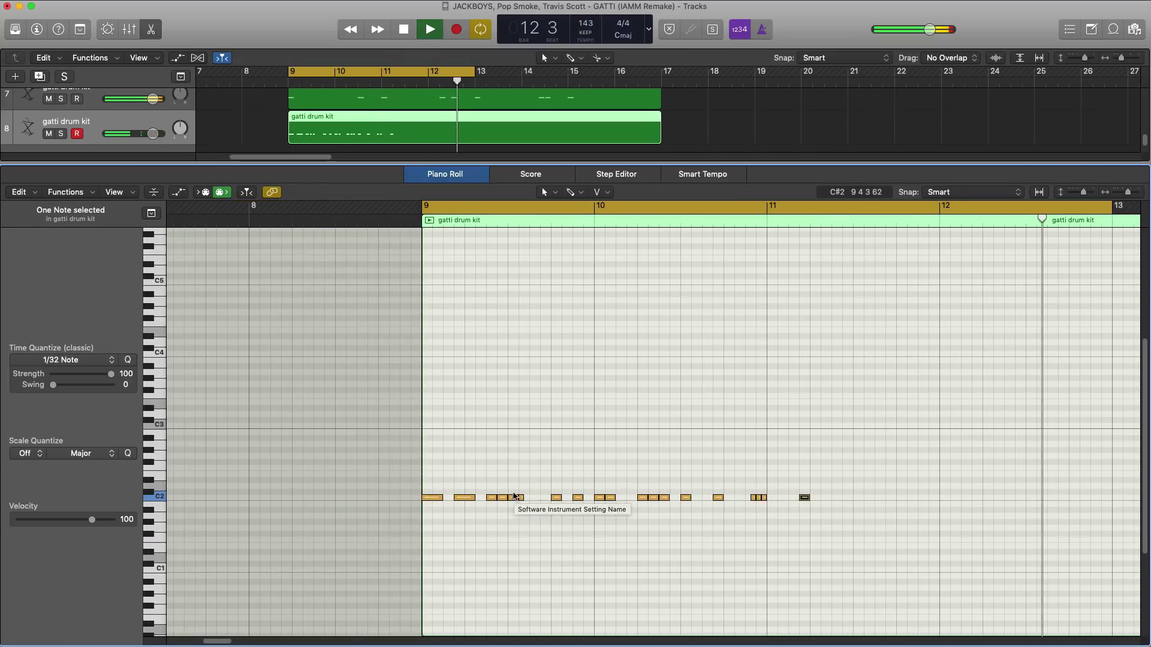
scroll(515, 497, right, 3)
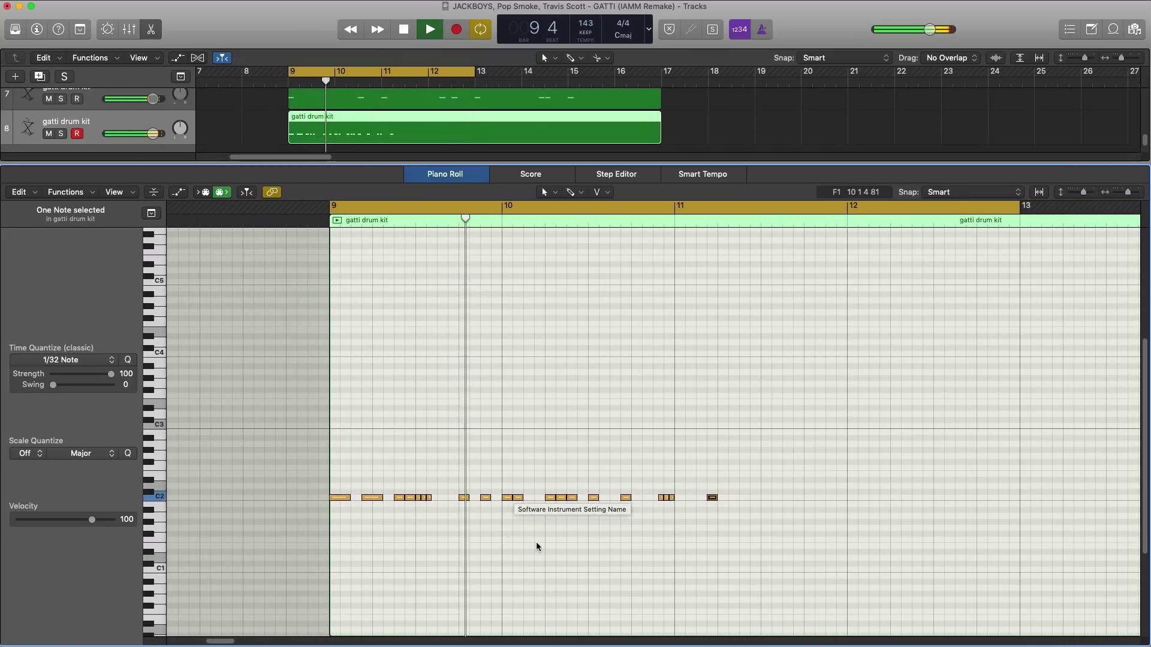
super+click(745, 502)
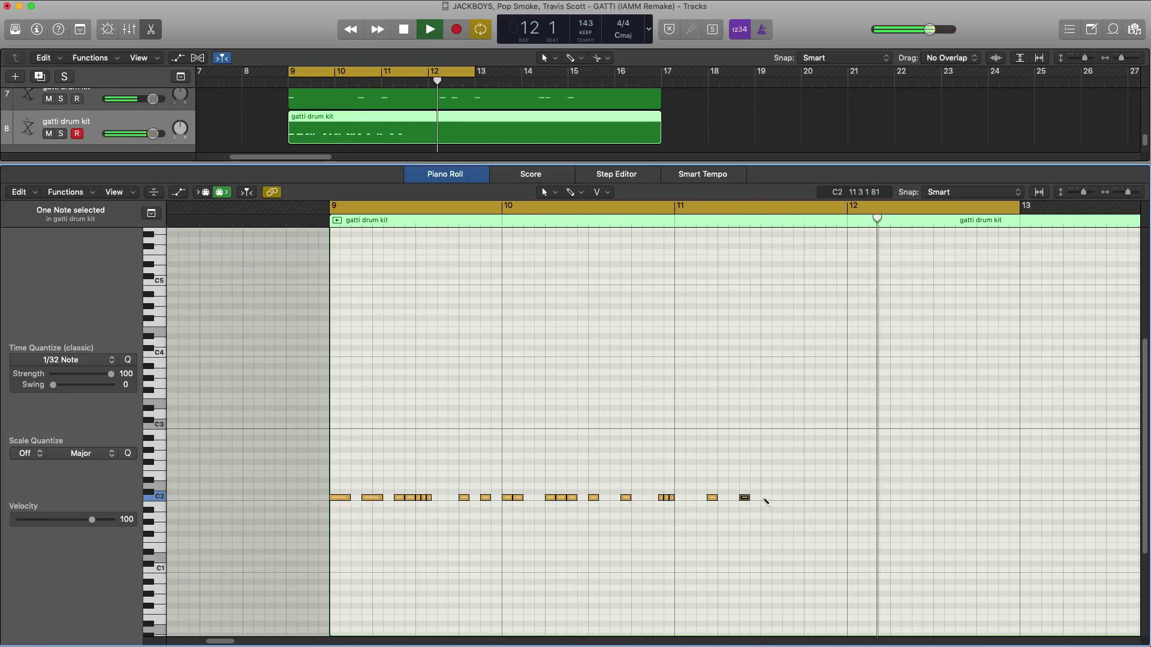
super+click(766, 499)
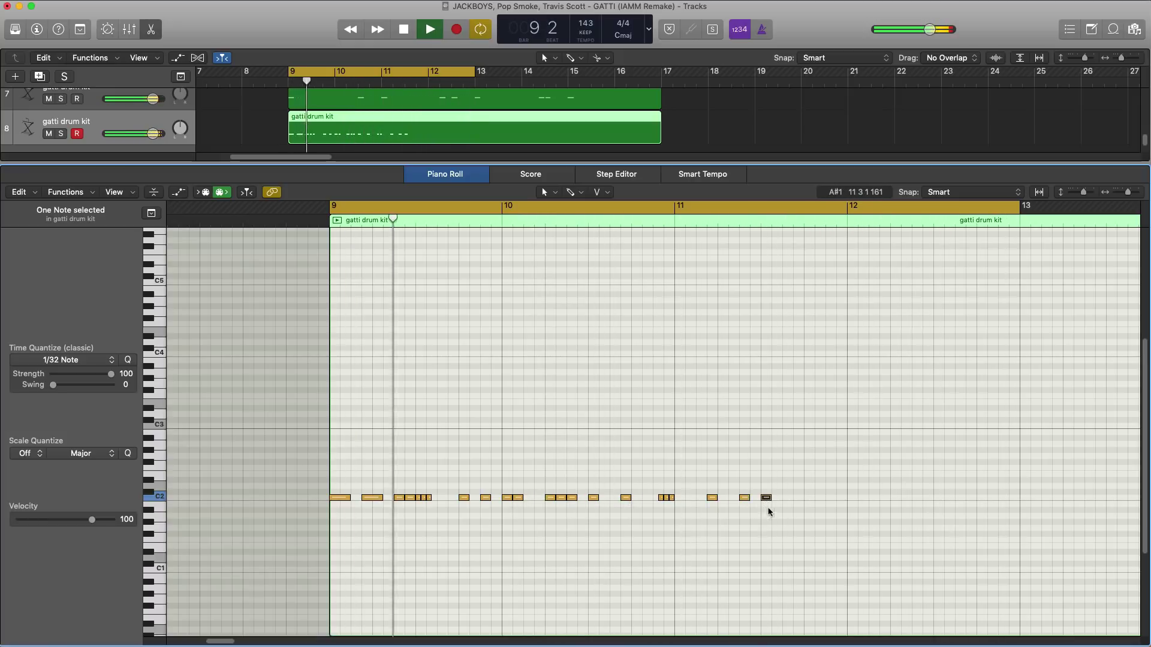
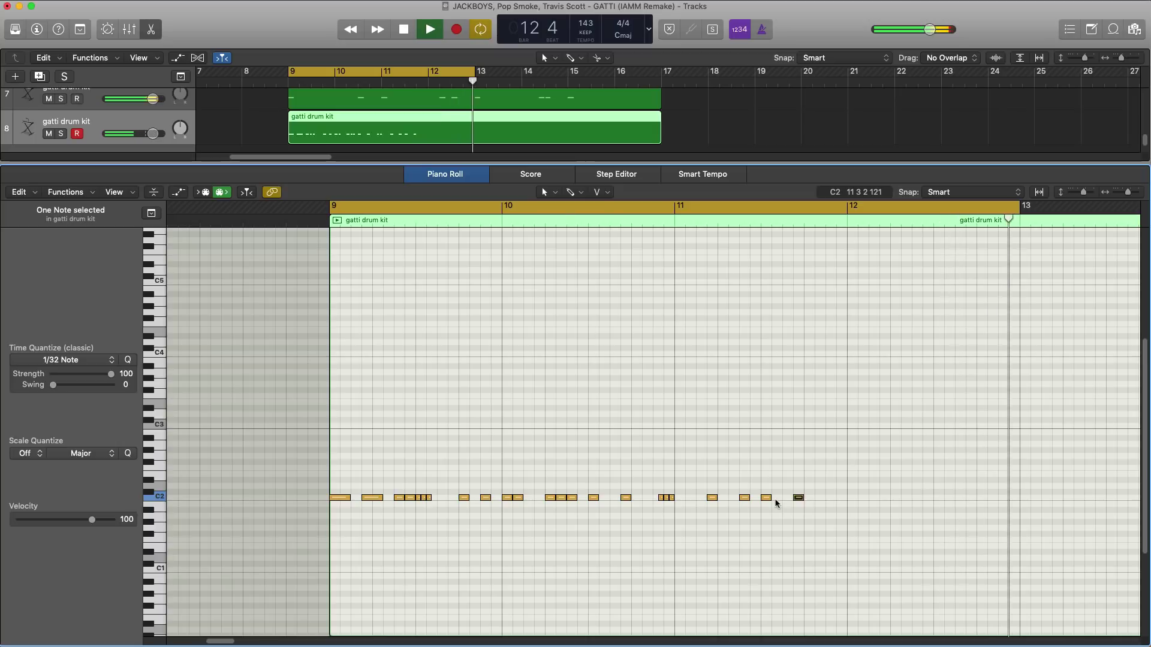
click(830, 499)
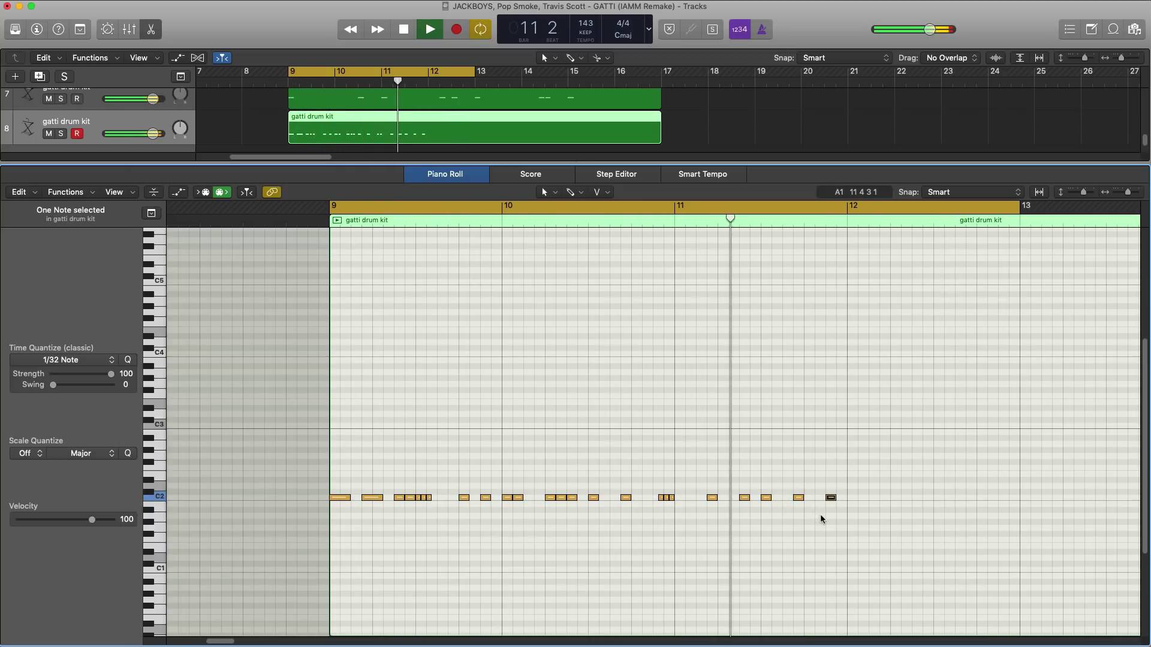
Step: Copy the three-note C2 roll to the start of bar 12 and add 1/32 notes on sixteenth 4 of beat 1 and sixteenth 3 of beat 2
drag(676, 508, 850, 498)
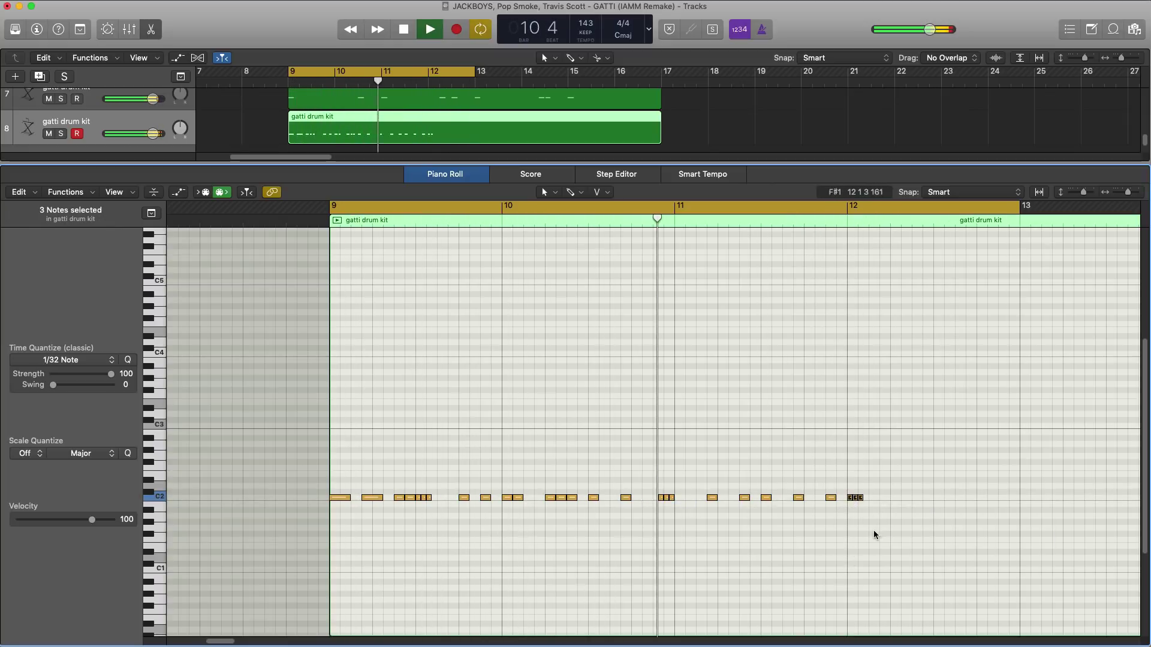
super+click(882, 497)
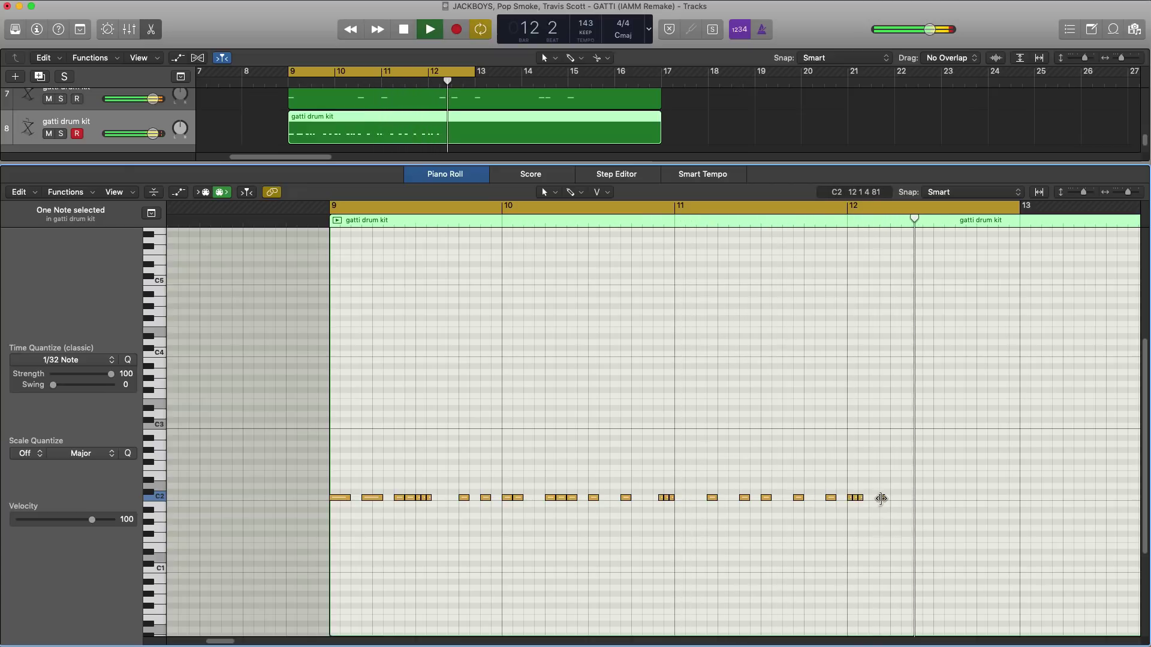
super+click(914, 498)
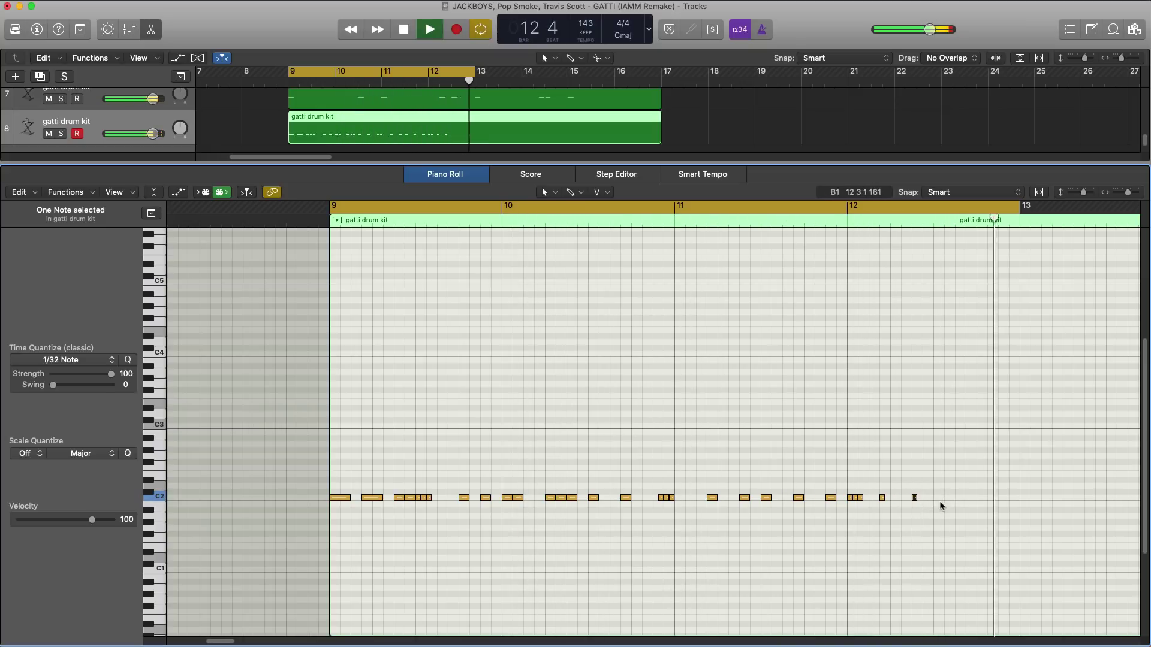
Step: Add 1/32 C2 notes in bar 12 on the last two sixteenths of beat 3 and the first and third sixteenths of beat 4
super+click(957, 497)
super+click(978, 497)
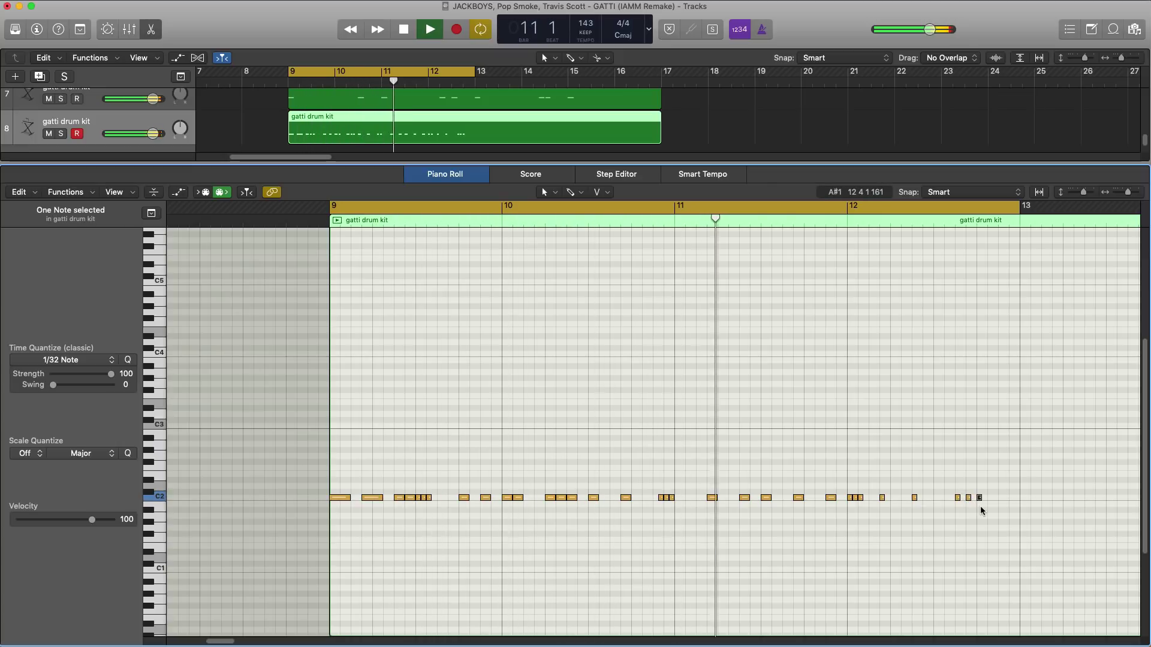
super+click(1001, 497)
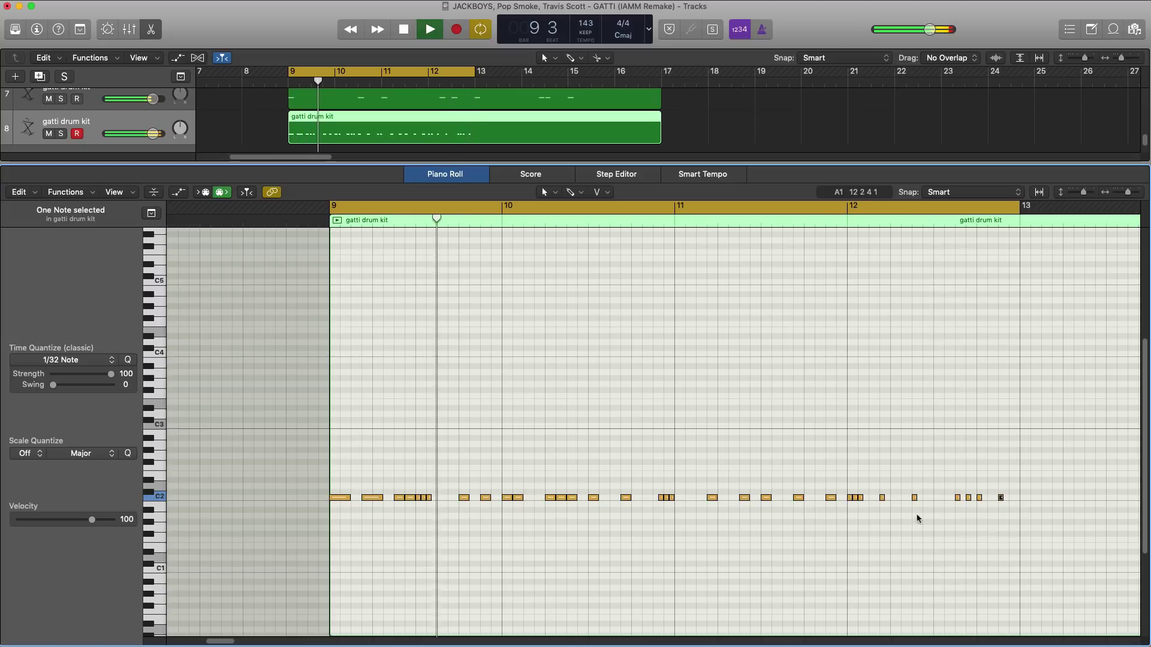
Step: Move the cycle range to run from bar 13 to bar 17 and play it
key(space)
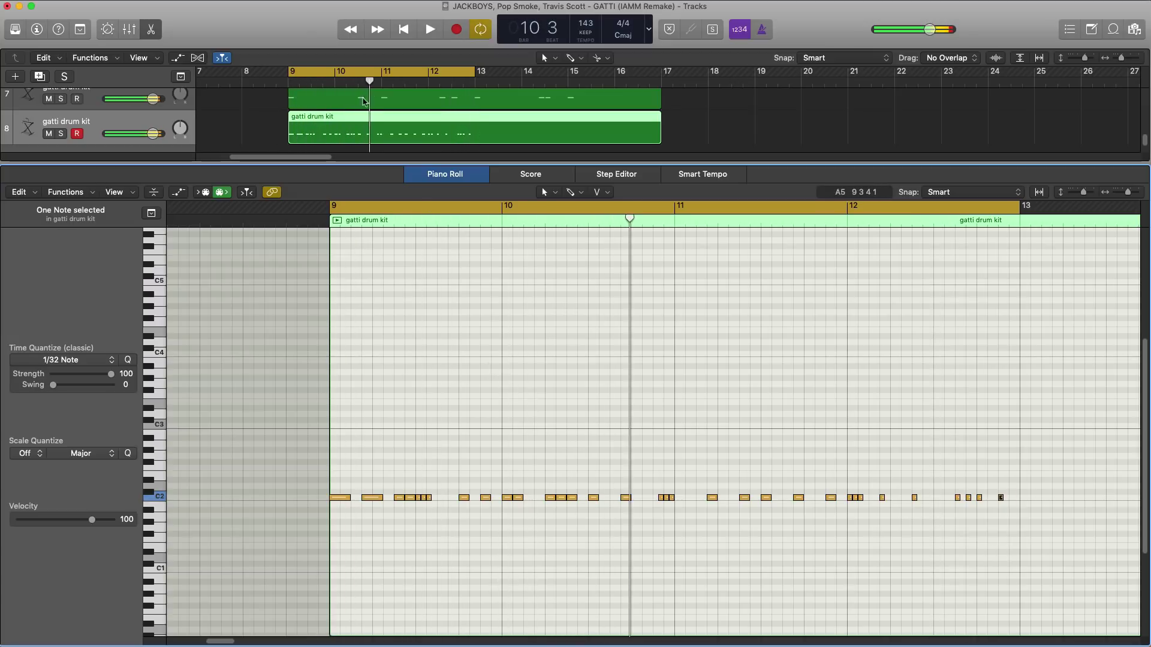
drag(383, 72, 570, 72)
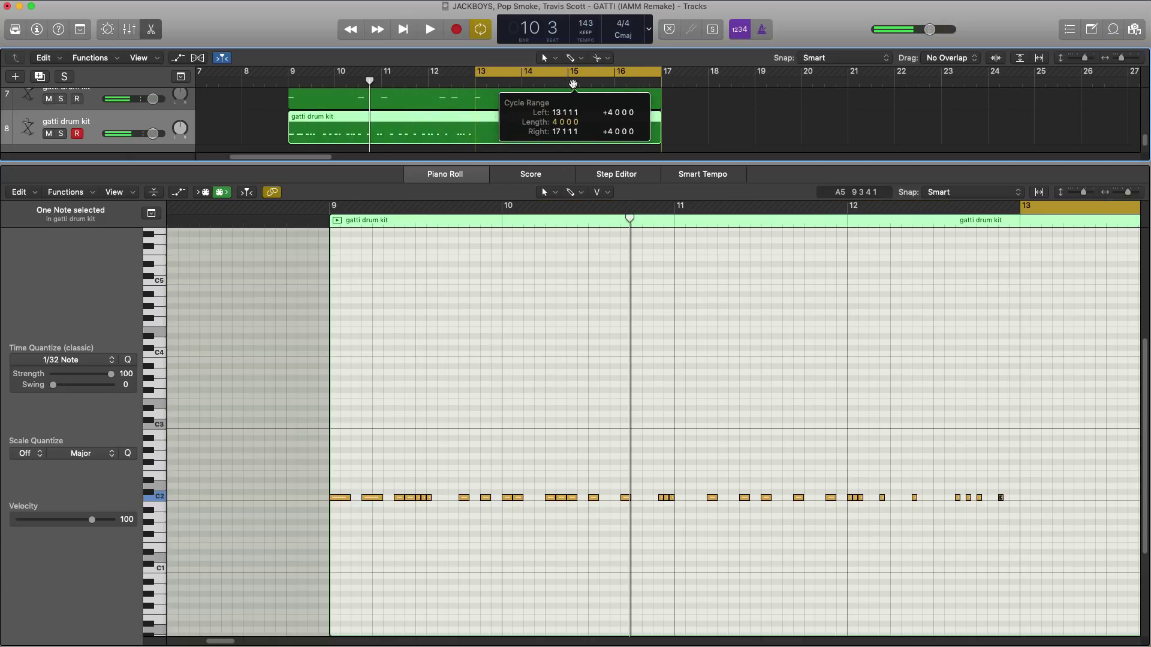
key(space)
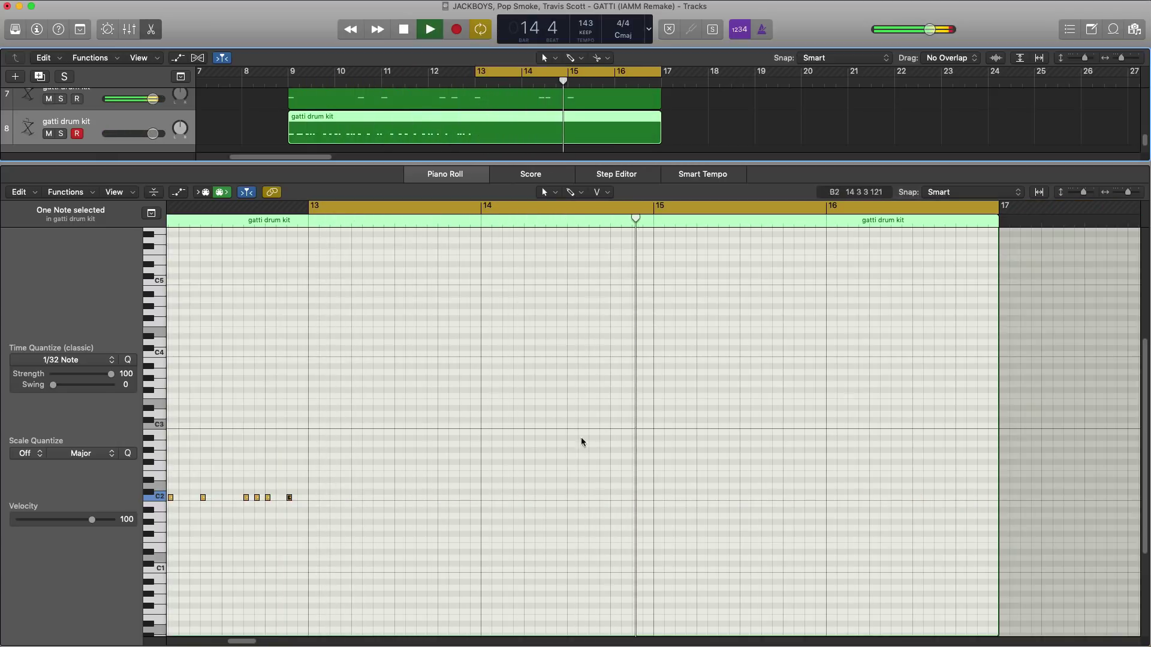
Step: Add C2 notes in bar 13 on the first and fourth sixteenths of beat 1 and the last two sixteenths of beat 2, checking by playback
click(311, 498)
key(space)
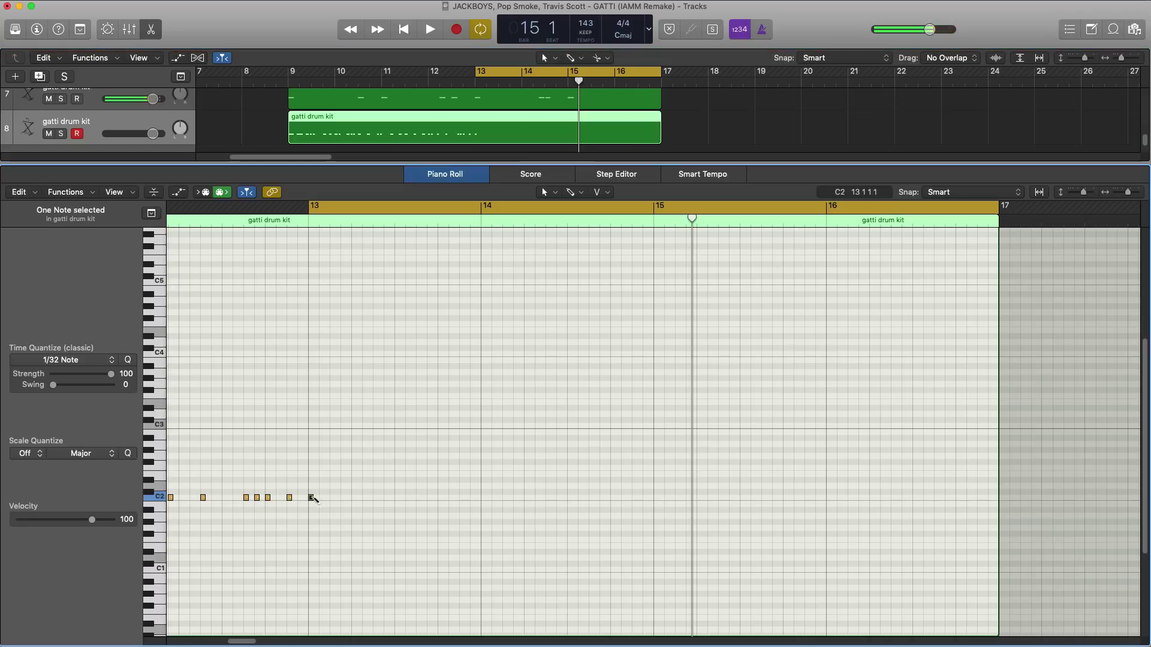
click(343, 498)
key(space)
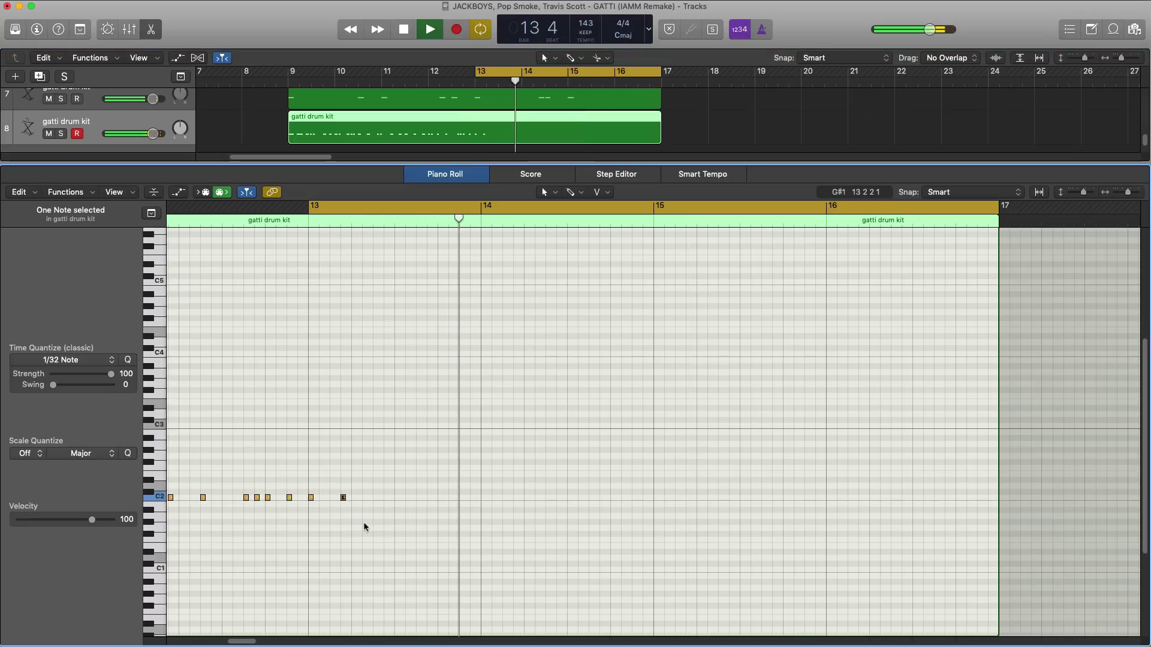
key(space)
key(space)
key(space)
click(375, 498)
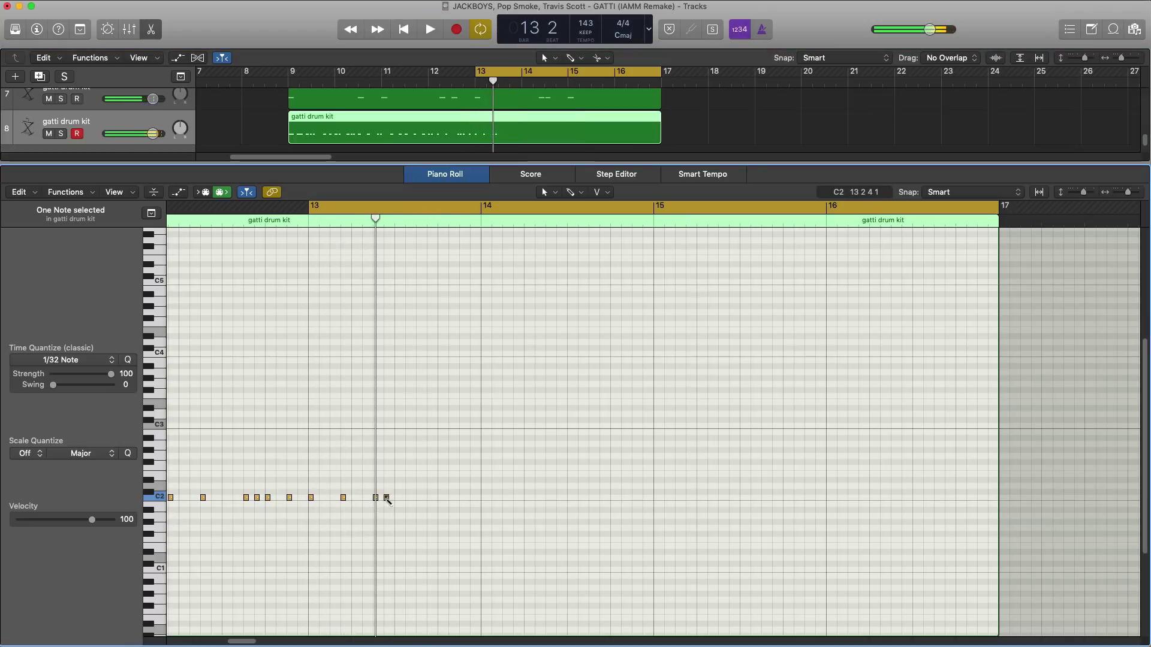
key(space)
key(space)
key(space)
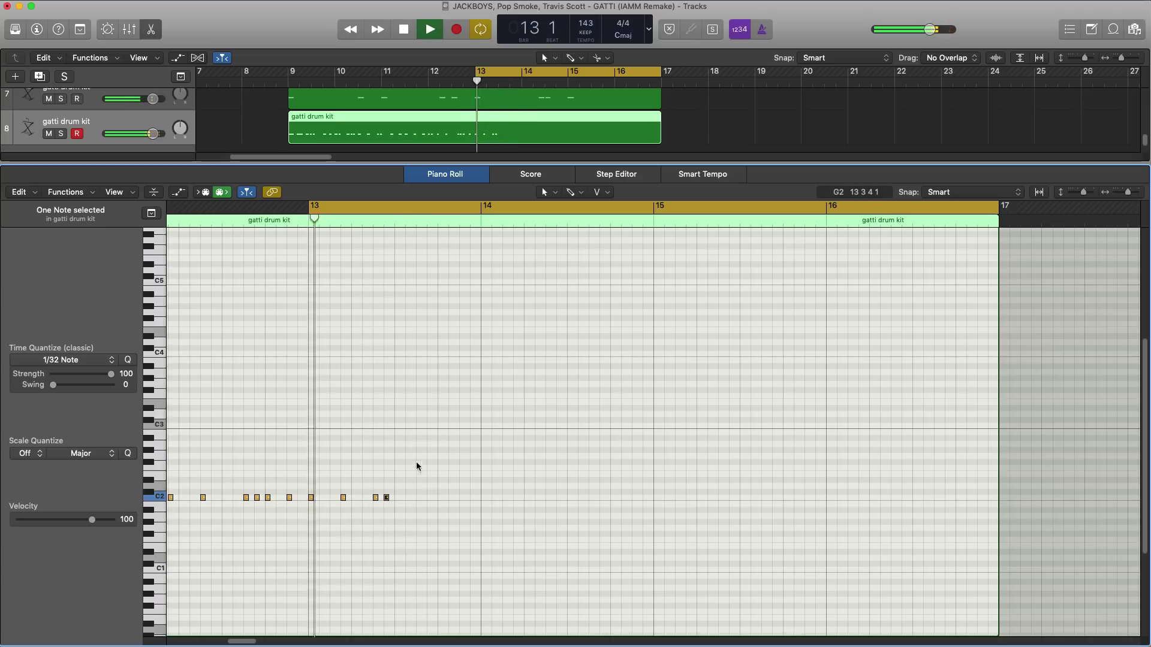
Step: Paint a roll of three 1/32 C2 notes with the Brush Tool from beat 3 of bar 13 and play it
key(space)
click(571, 192)
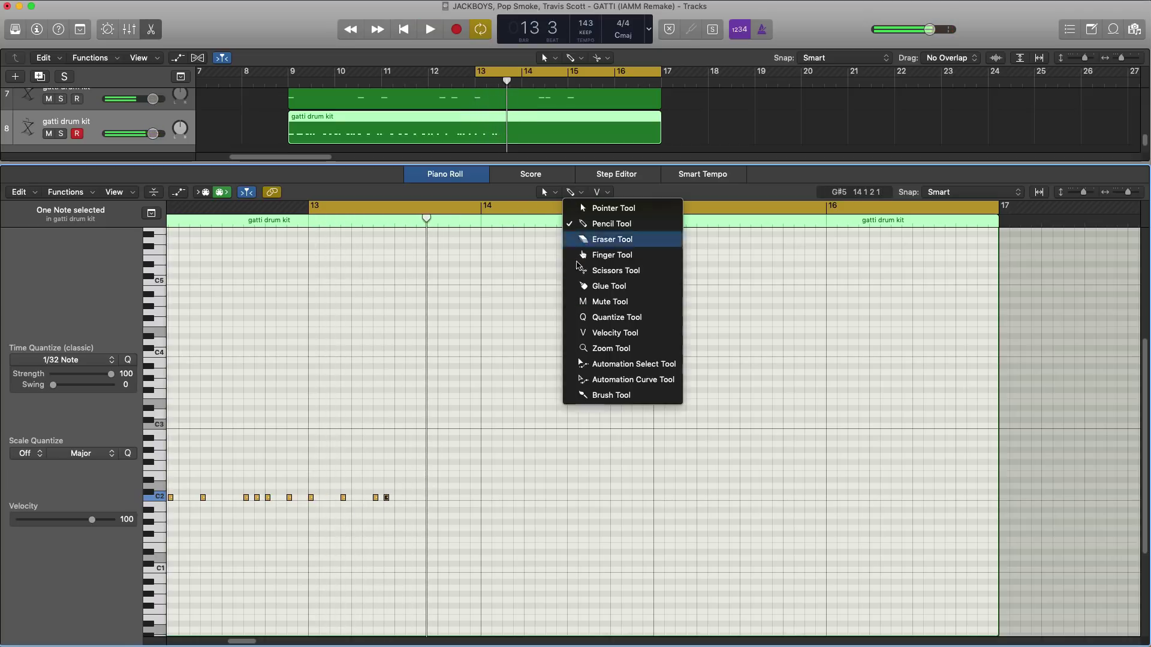
click(587, 395)
drag(395, 498, 409, 498)
key(space)
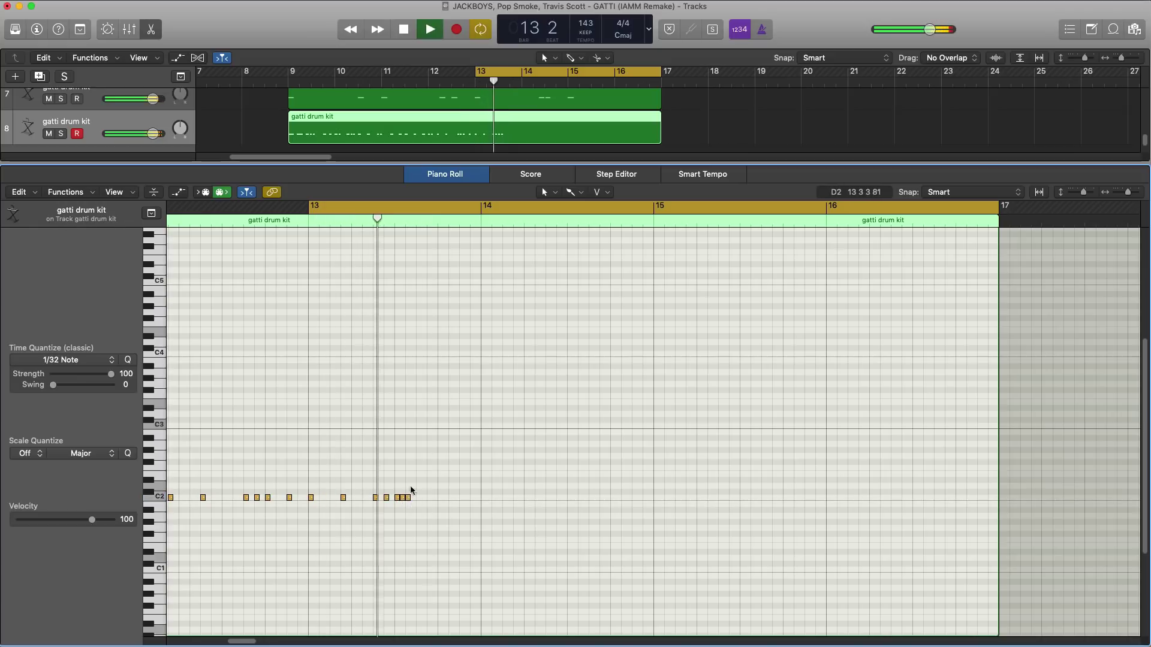
key(space)
key(space)
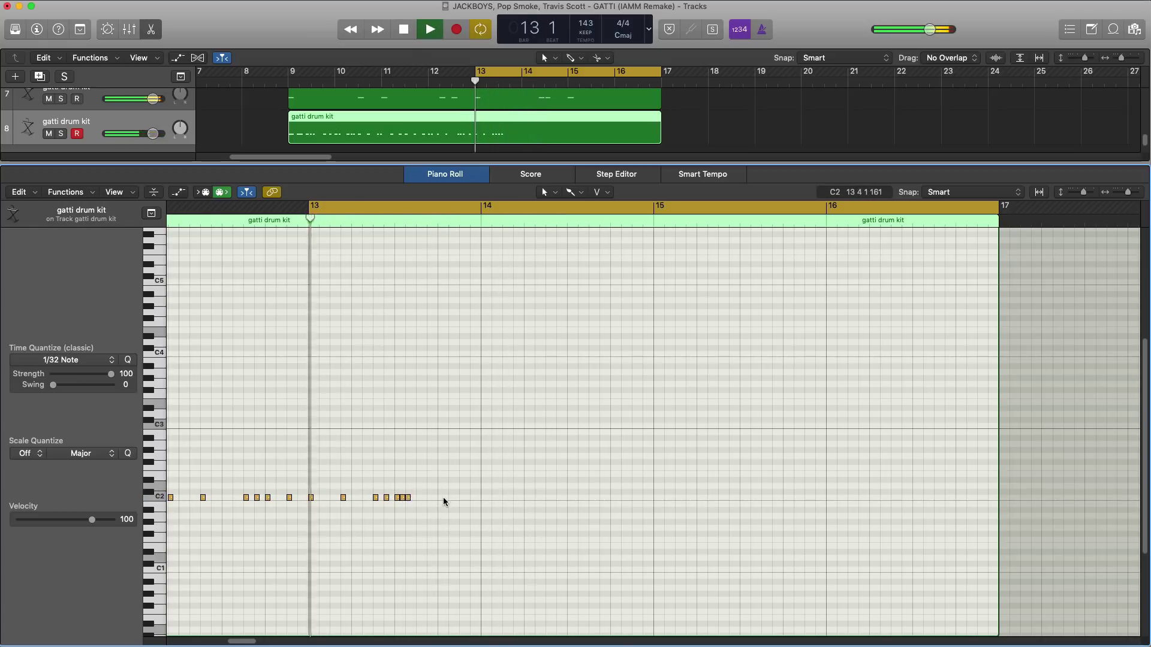
Step: Add C2 notes with the Pencil Tool in bar 13 on the first and third sixteenths of beat 4
key(t)
click(615, 223)
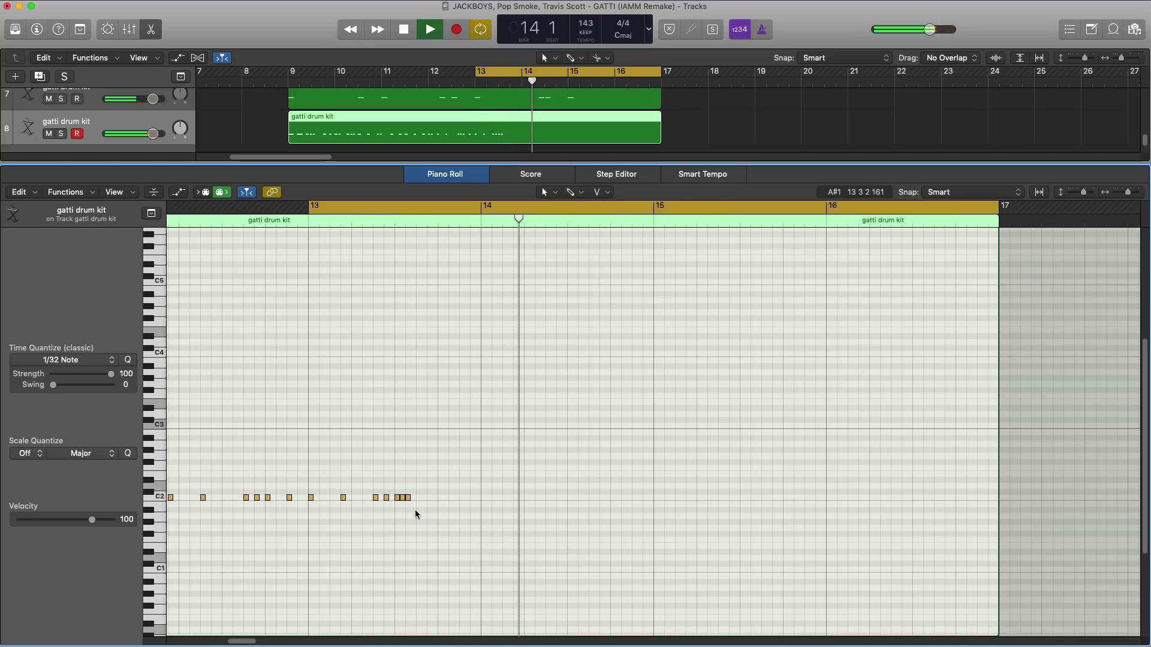
key(space)
key(space)
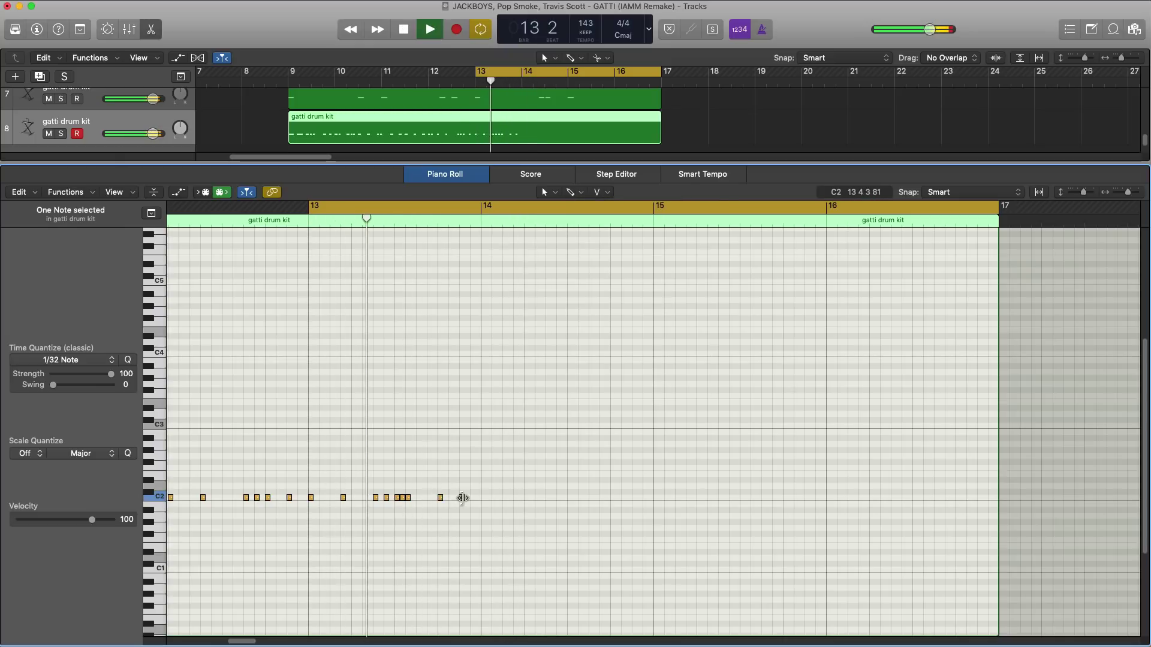
key(space)
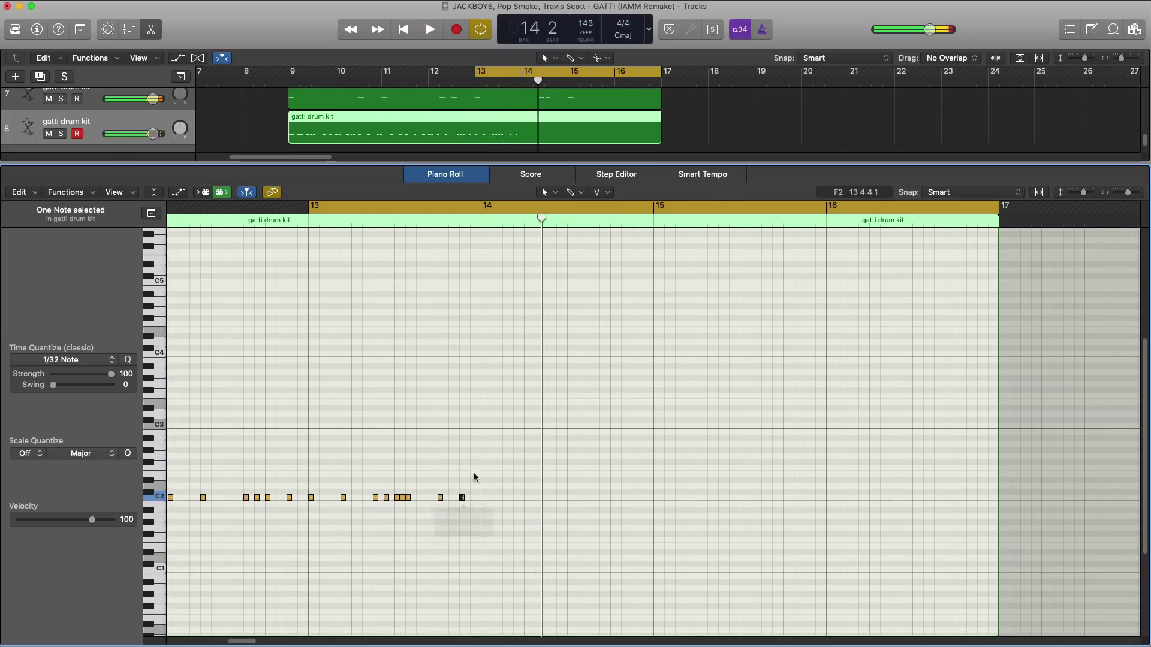
Step: Add C2 notes in bar 14 on the first two sixteenths of beats 1 and 2 and play the pattern
click(483, 497)
click(494, 498)
key(space)
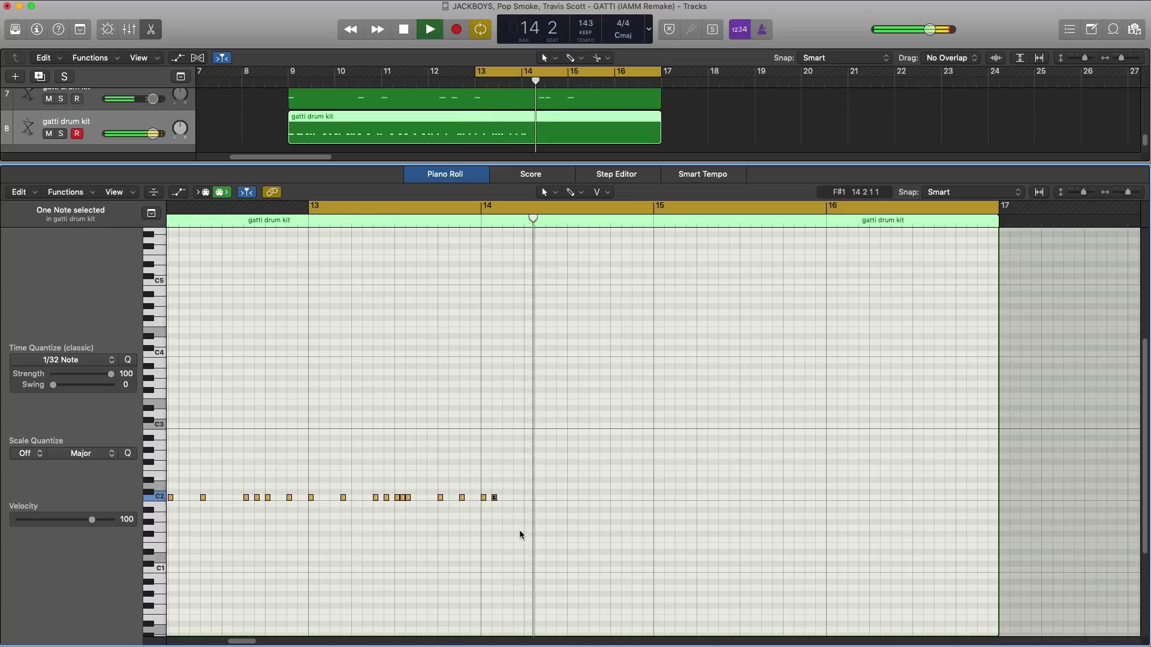
key(space)
key(space)
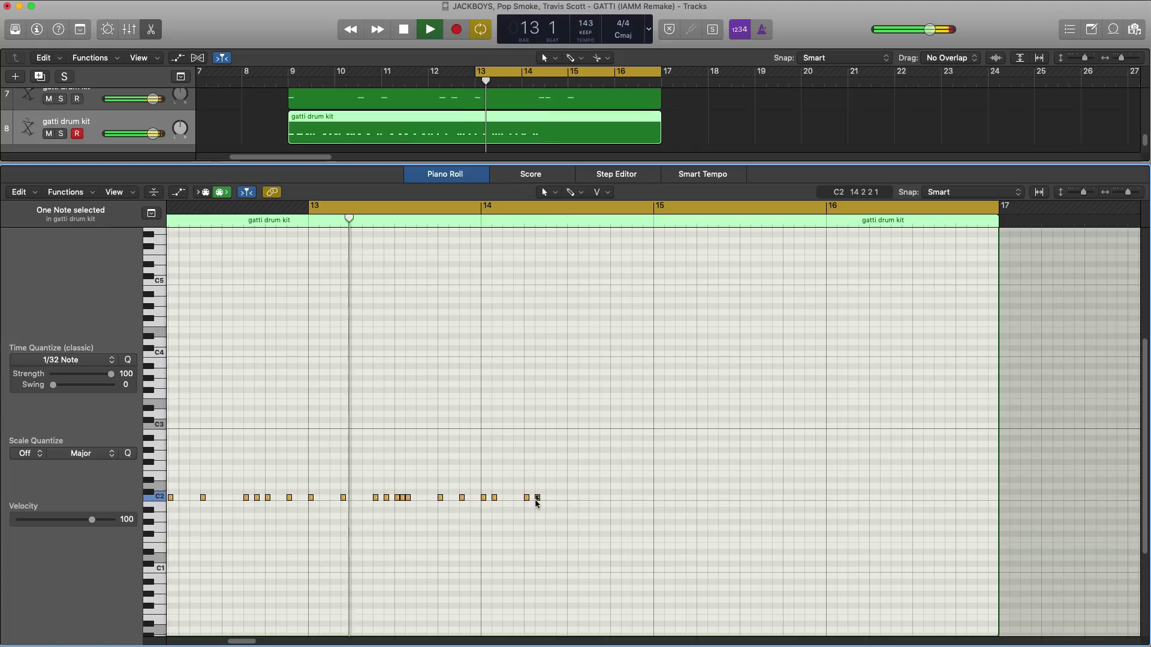
Step: Copy bar 13's three-note roll to the third sixteenth of beat 2 in bar 14 and add C2 notes on sixteenths 1 and 4 of beat 3
click(414, 504)
drag(414, 503, 547, 497)
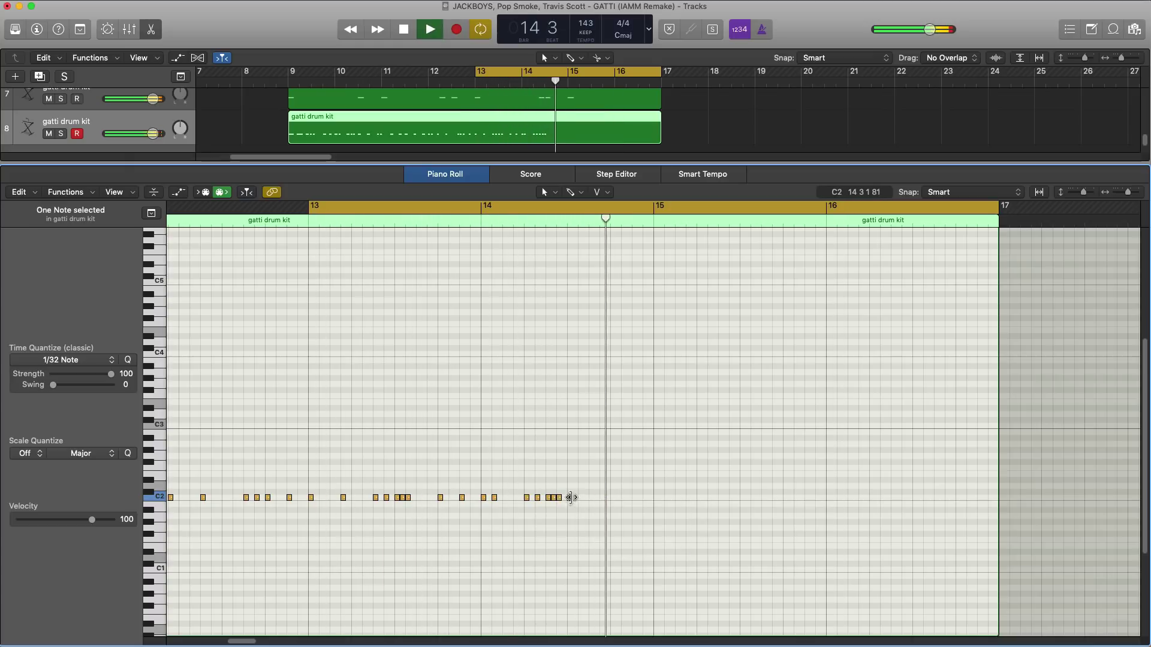
click(602, 498)
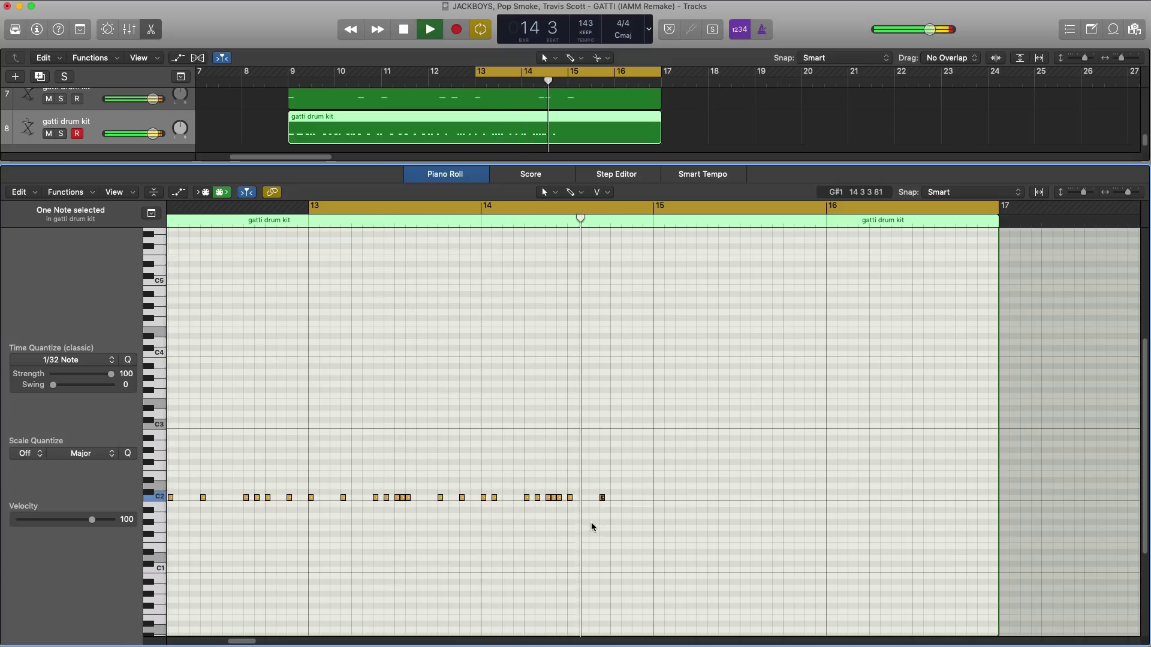
Step: Paint four 1/32 C2 notes with the Brush Tool at the very end of bar 14 and play the pattern
key(space)
key(t)
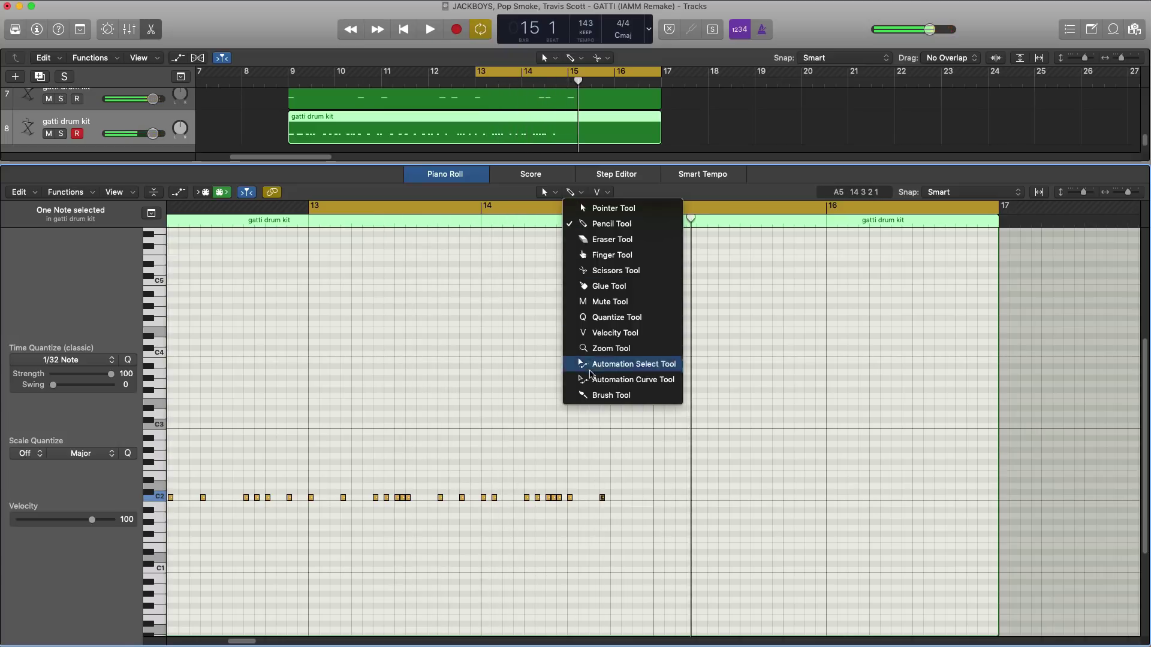
click(596, 395)
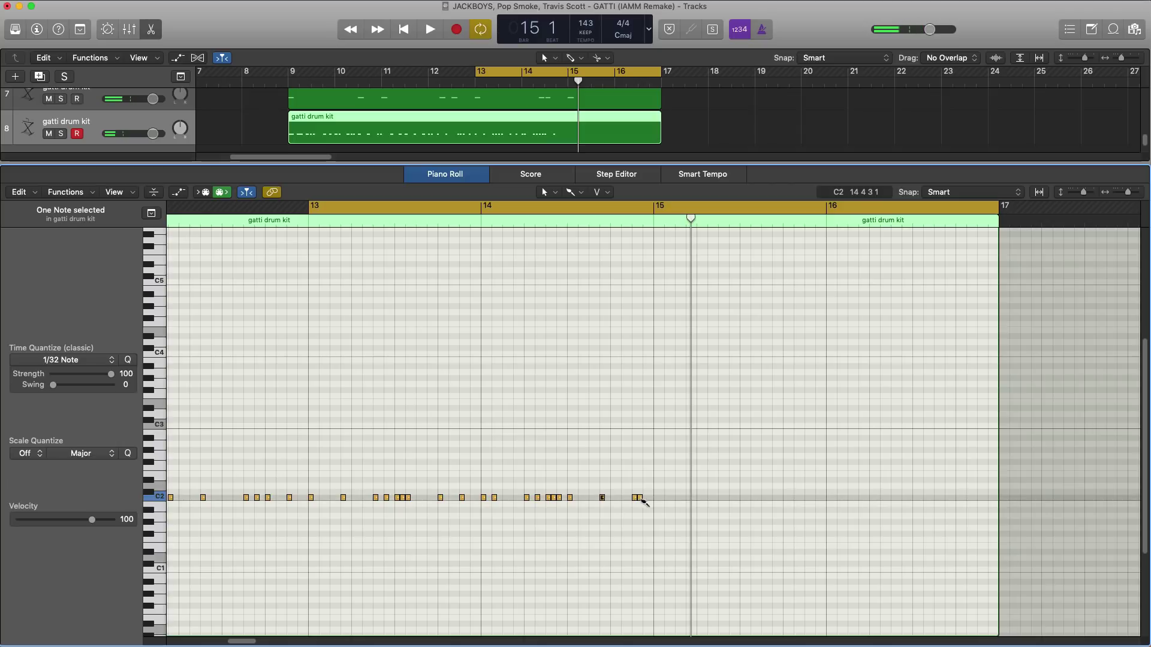
drag(635, 498, 651, 498)
key(space)
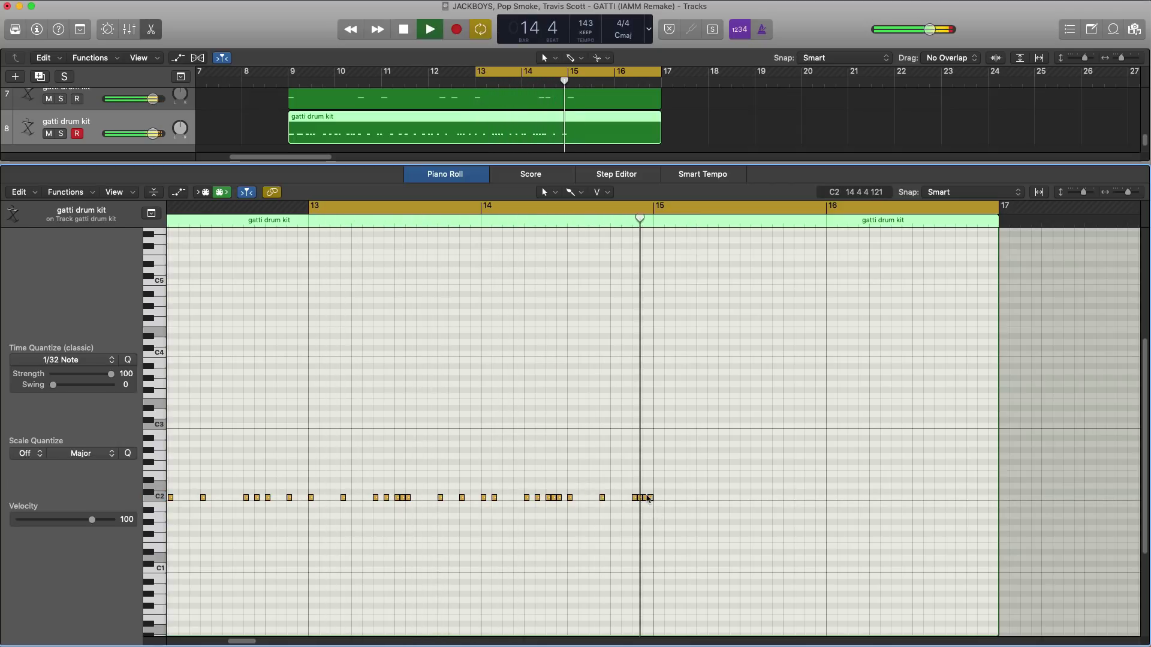
Step: Add C2 notes with the Pencil Tool in bar 15 on sixteenths 4, 7, 9, 12 and 15 while playing the pattern
click(566, 199)
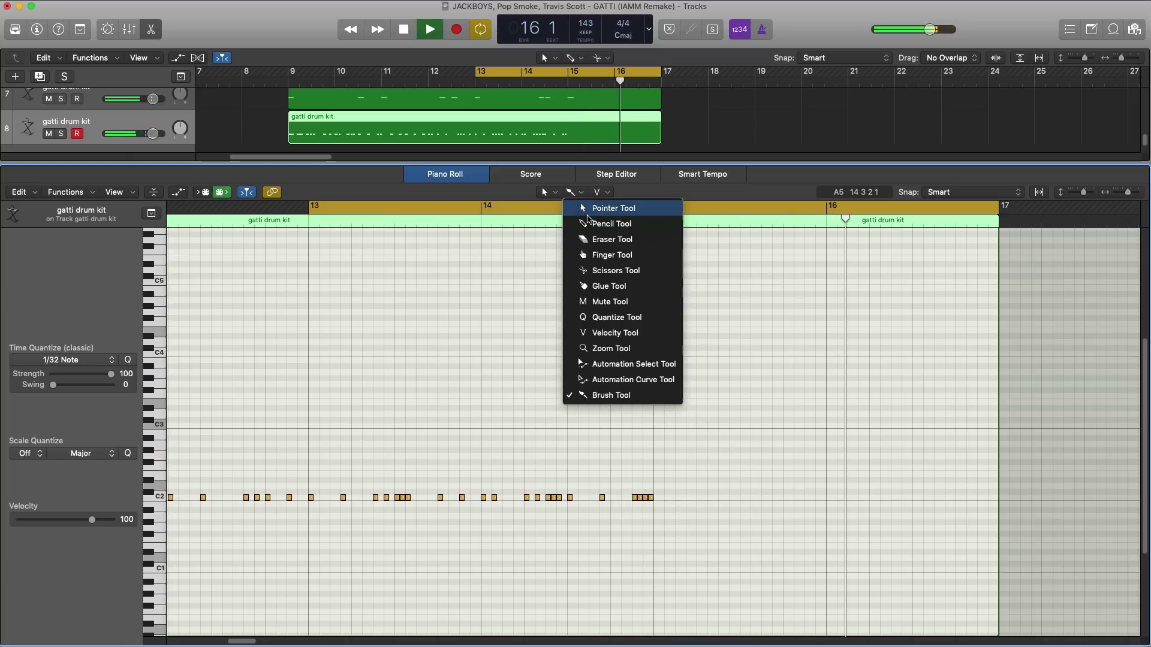
click(593, 224)
key(space)
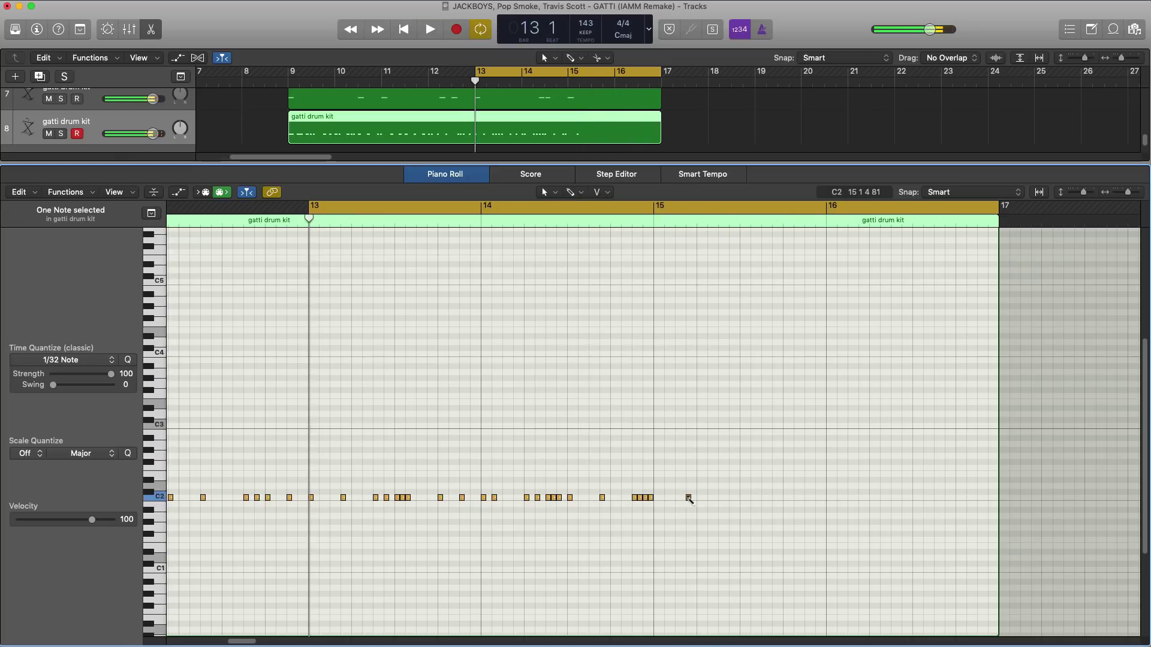
key(space)
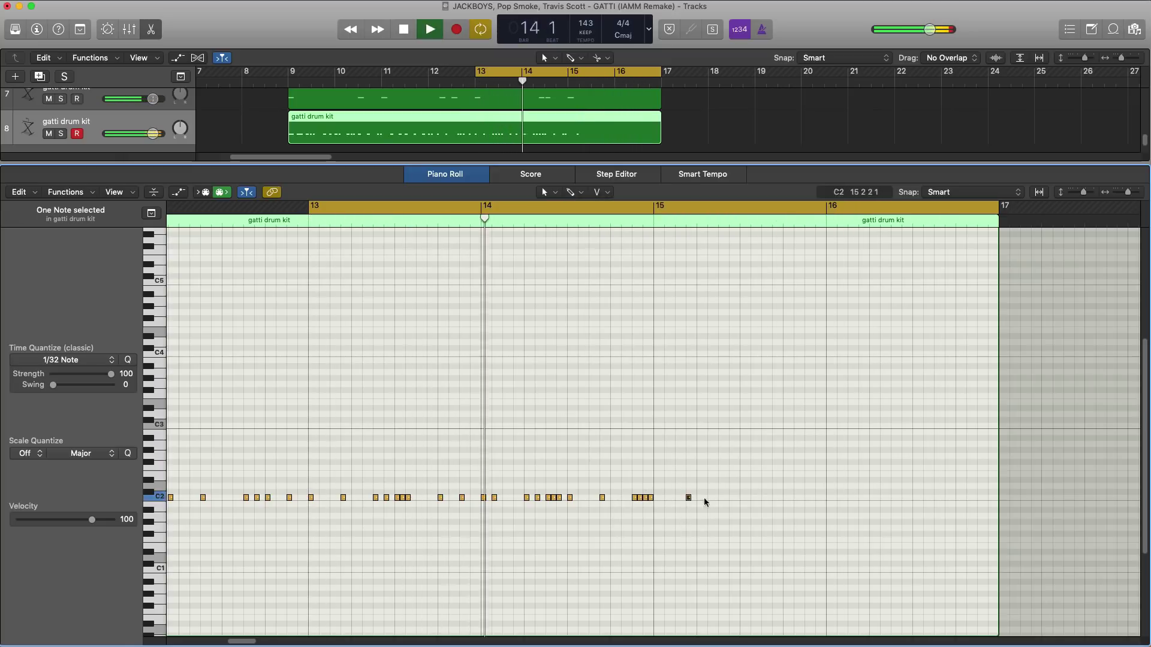
click(720, 497)
click(742, 498)
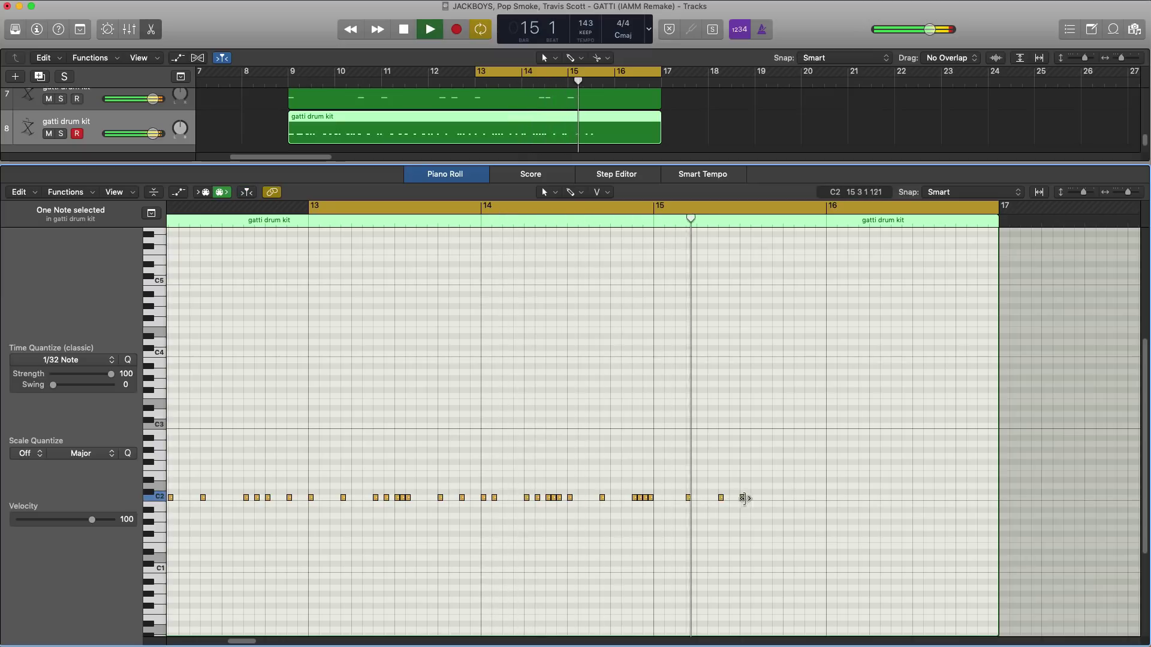
click(775, 497)
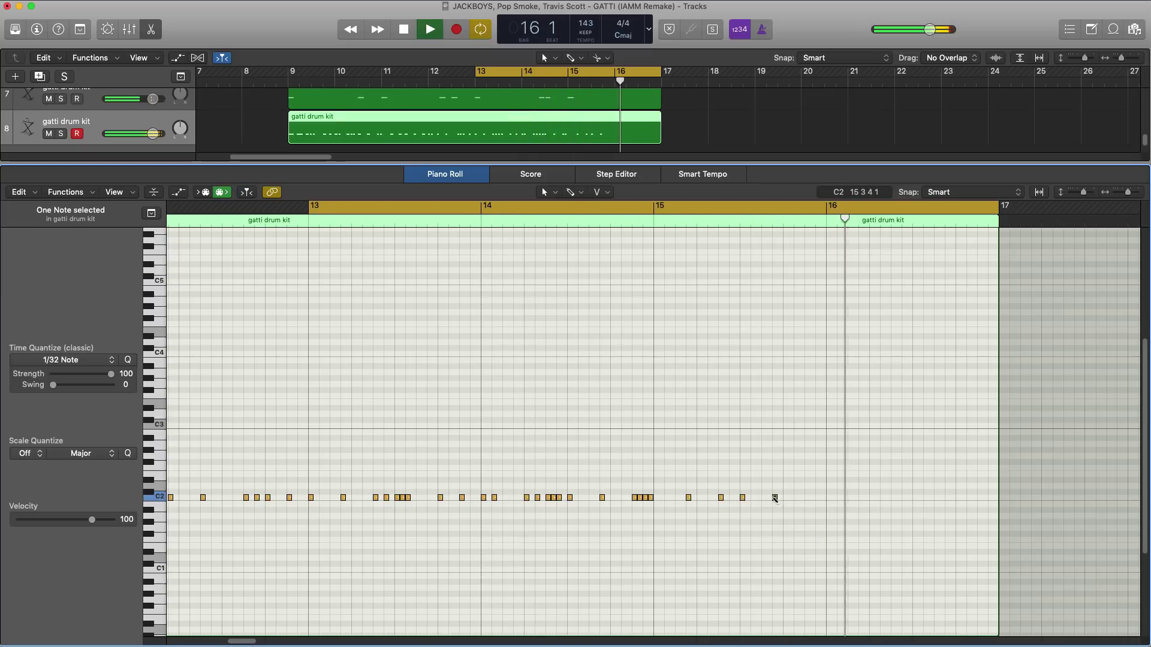
click(807, 497)
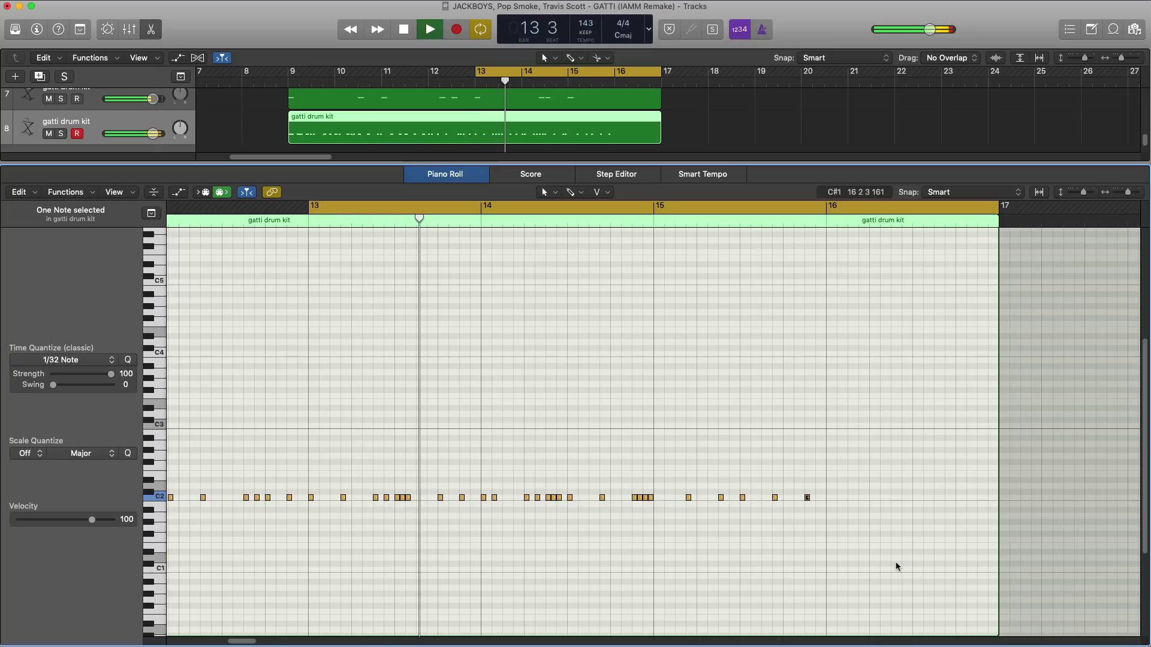
Step: Copy bar 14's three-note roll to the start of bar 16 and add C2 notes on sixteenths 4 and 7
drag(559, 510, 549, 498)
drag(548, 498, 828, 505)
super+click(860, 497)
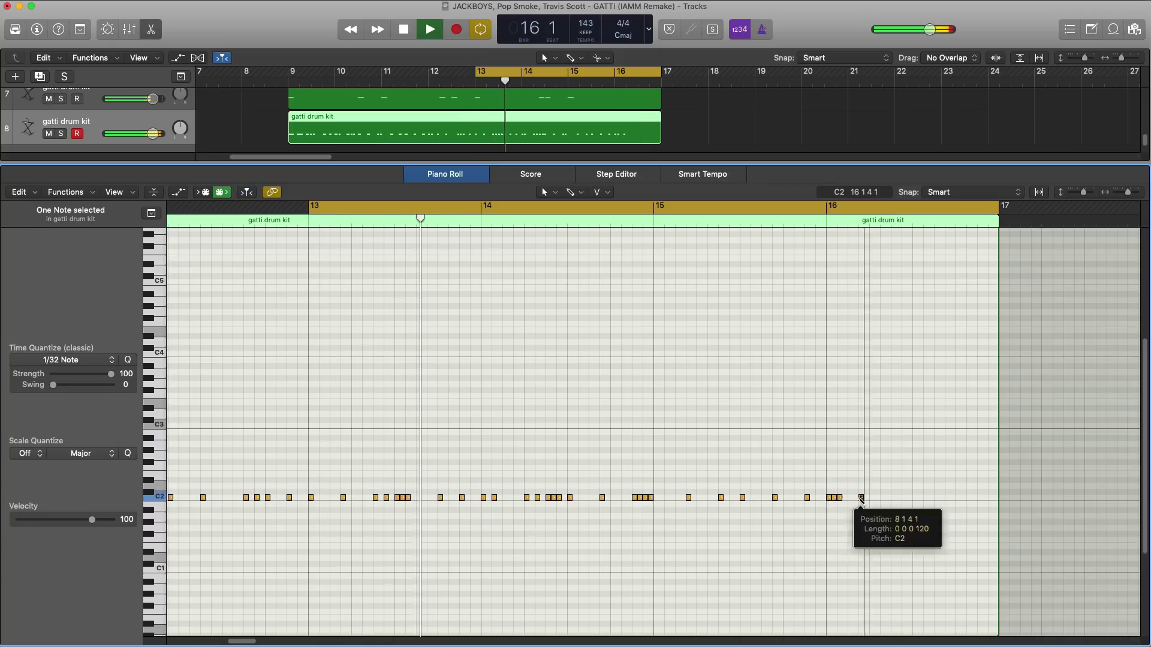
super+click(893, 498)
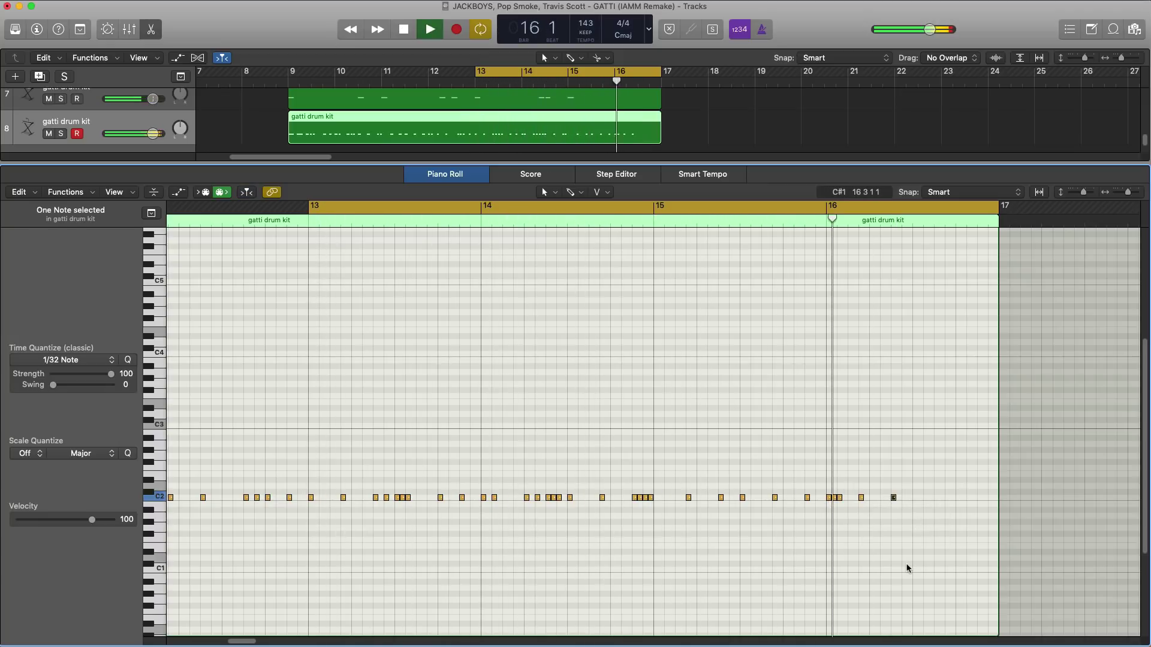
Step: Add C2 notes in bar 16 on the last two sixteenths of beat 3 and the first and third of beat 4
super+click(936, 497)
super+click(957, 498)
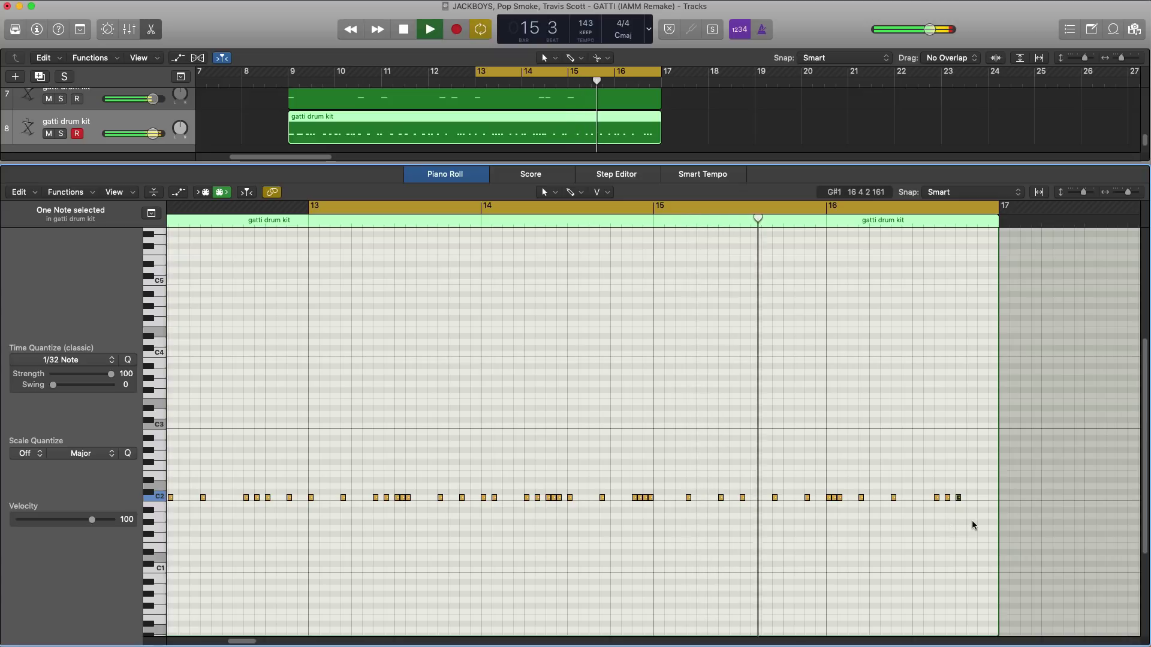
super+click(980, 498)
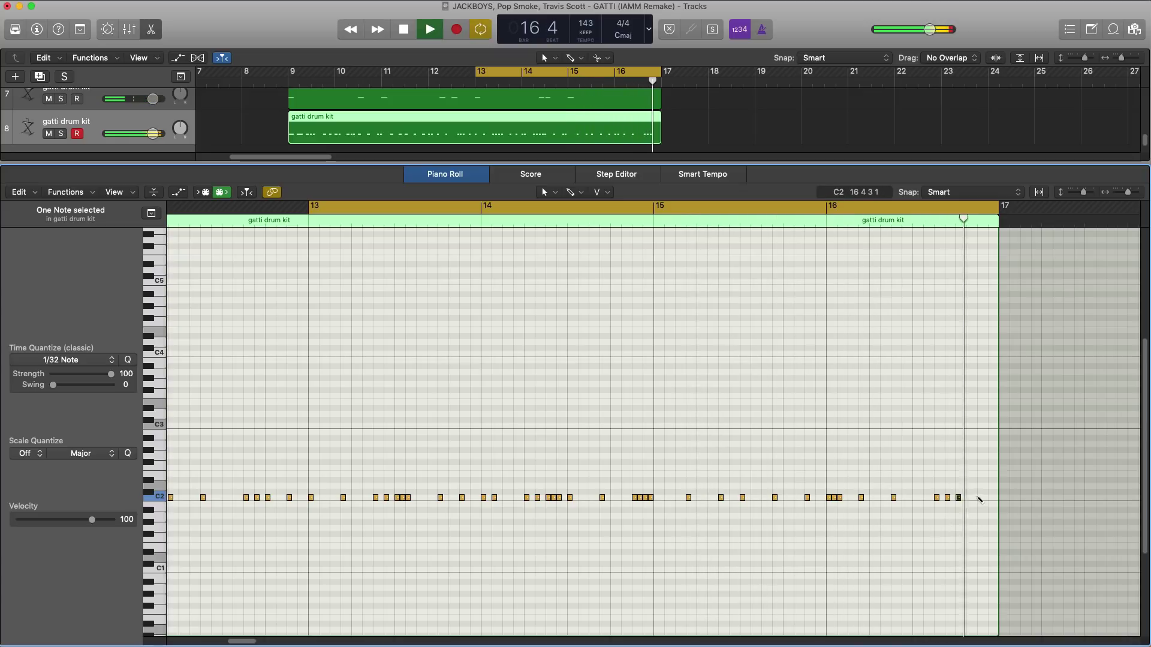
Step: Close the Piano Roll, set the cycle range to bars 9 through 17 and play the full arrangement
key(e)
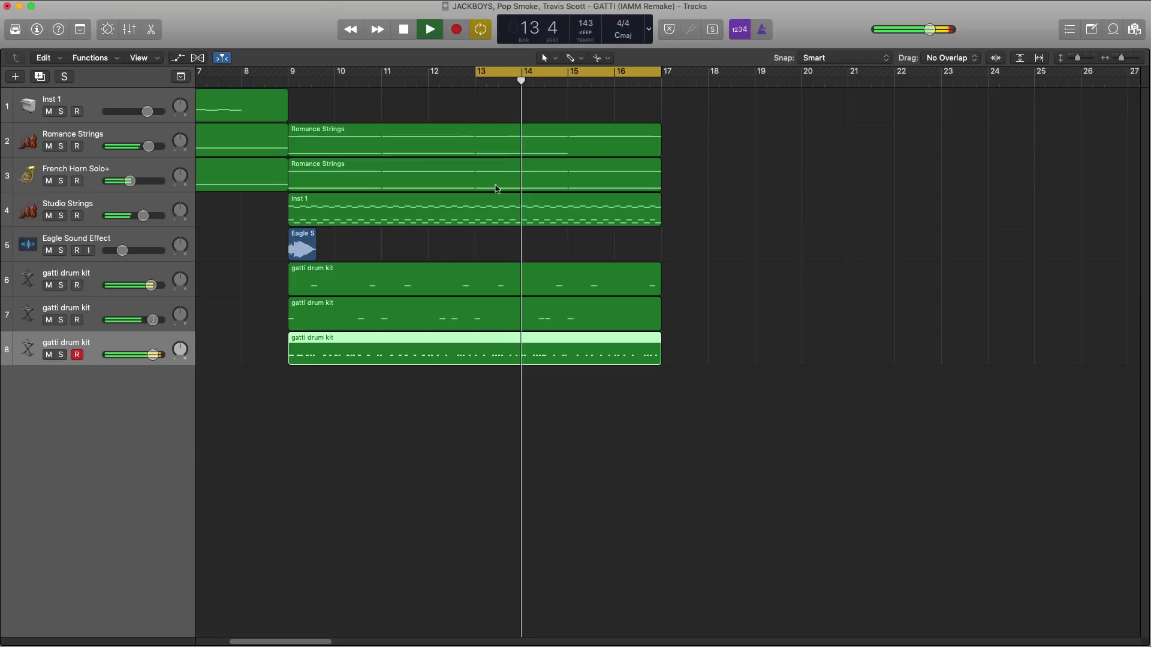
drag(293, 74, 661, 73)
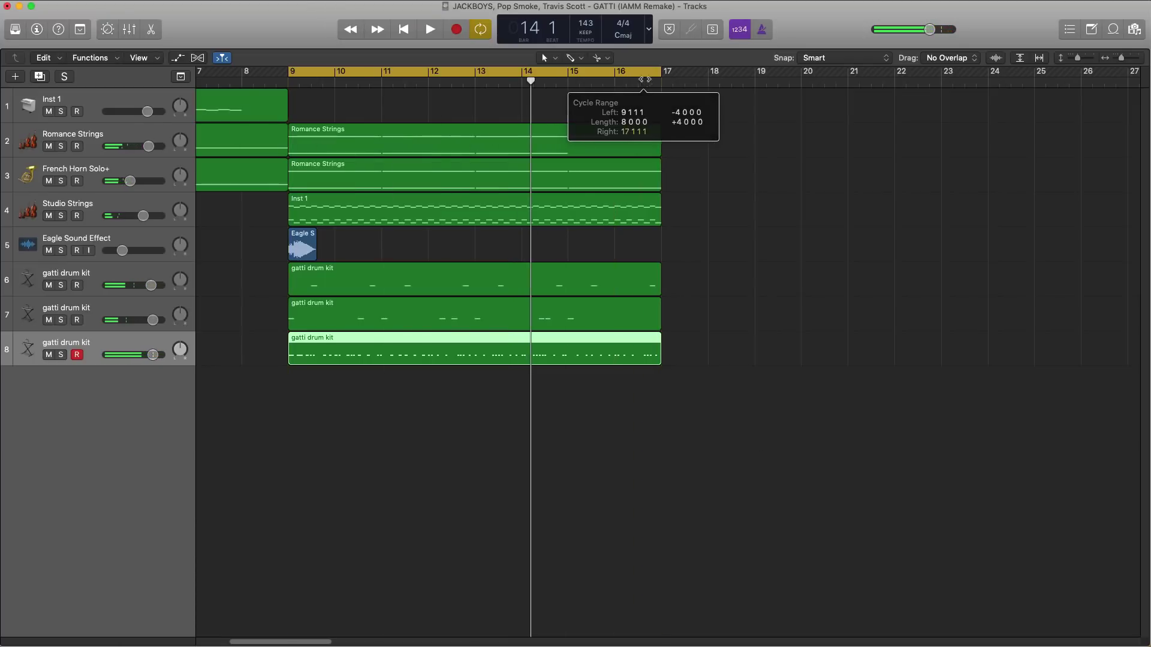
key(space)
scroll(507, 459, up, 1)
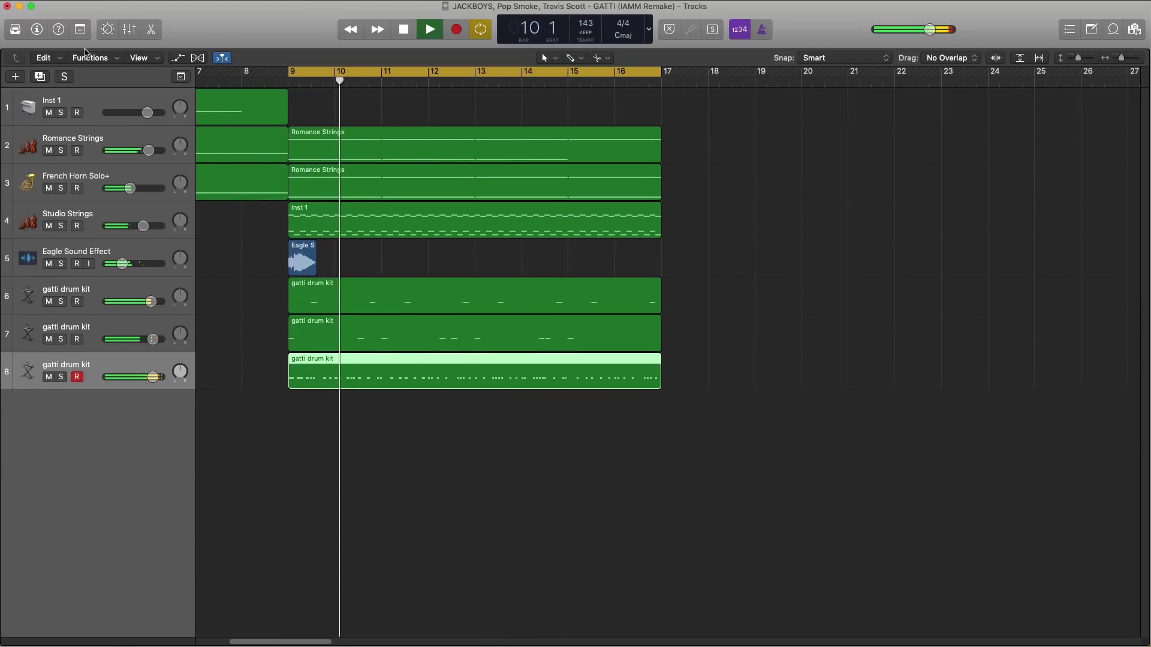
Step: Show the Inspector and insert a stereo Sample Delay on the hi-hat drum kit track 8
click(37, 28)
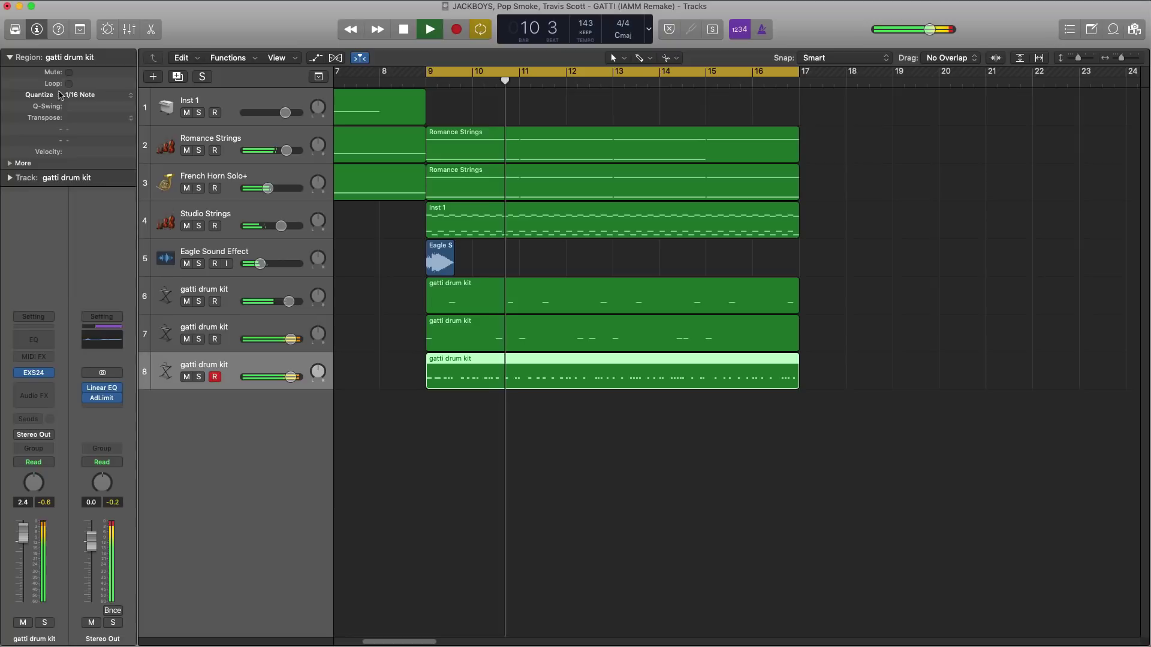
click(44, 390)
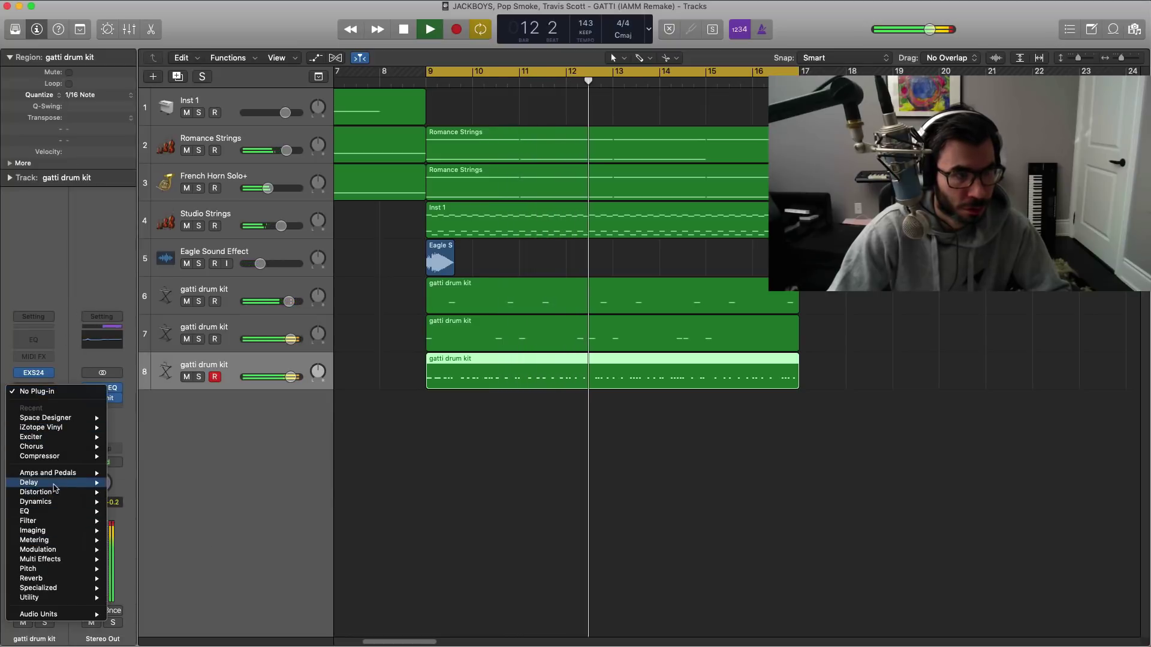
mouse_move(54, 483)
mouse_move(163, 506)
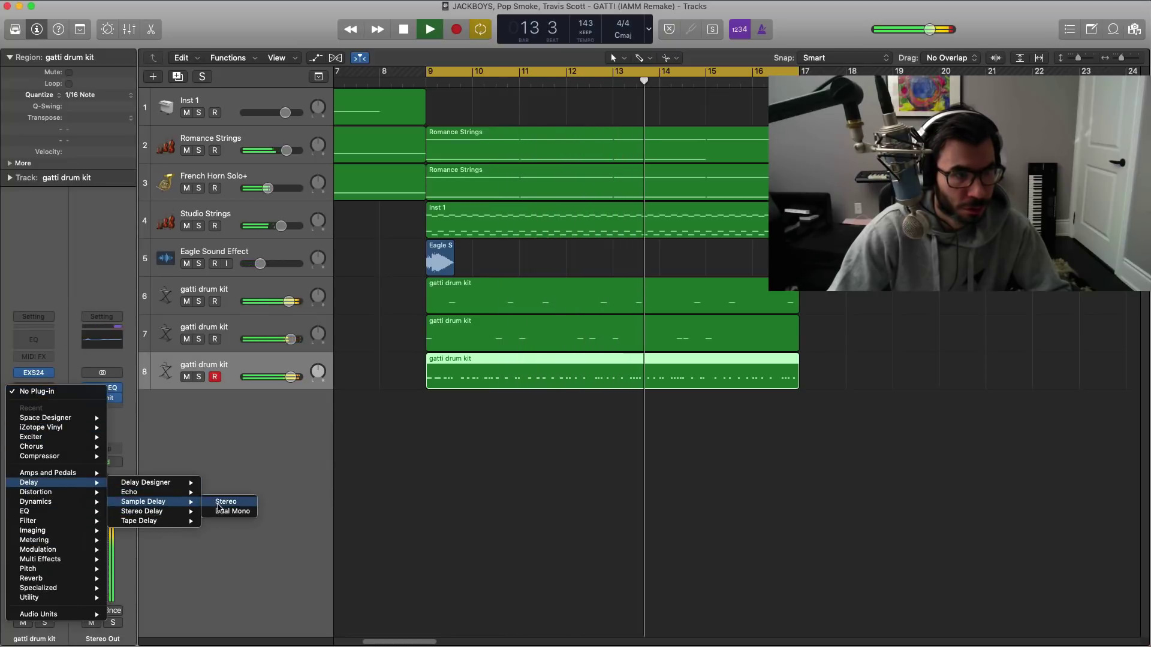
click(221, 502)
Step: Set the Sample Delay's left delay to 330 samples, close the plug-in and play the beat
drag(352, 55, 551, 121)
drag(282, 249, 282, 239)
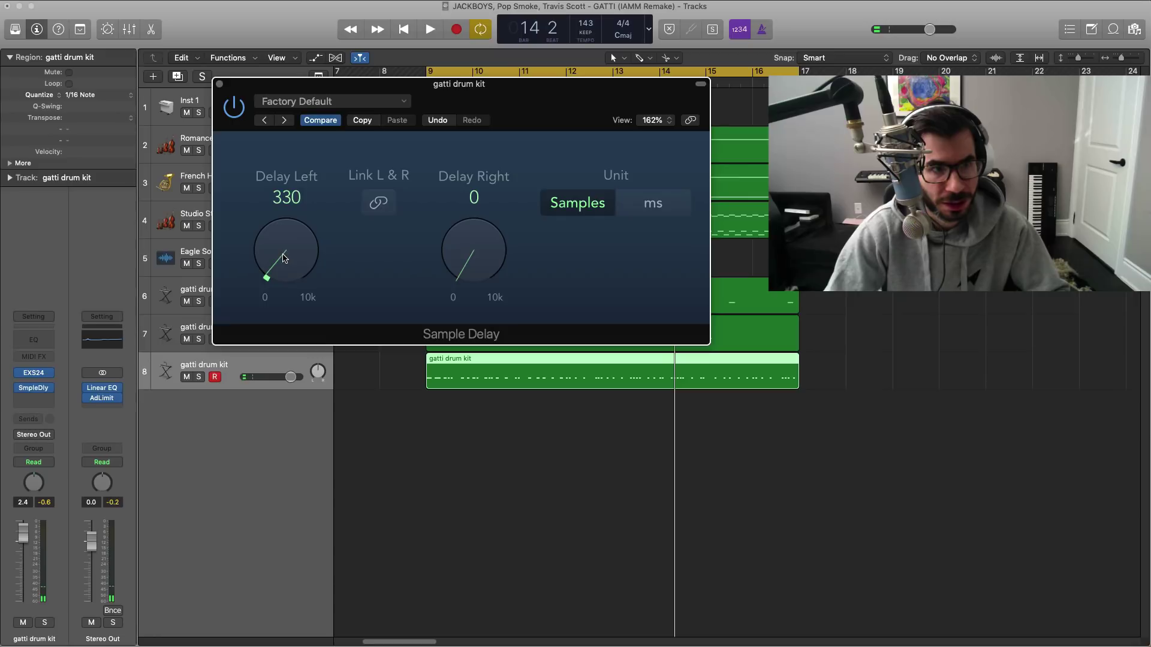
key(space)
key(super+w)
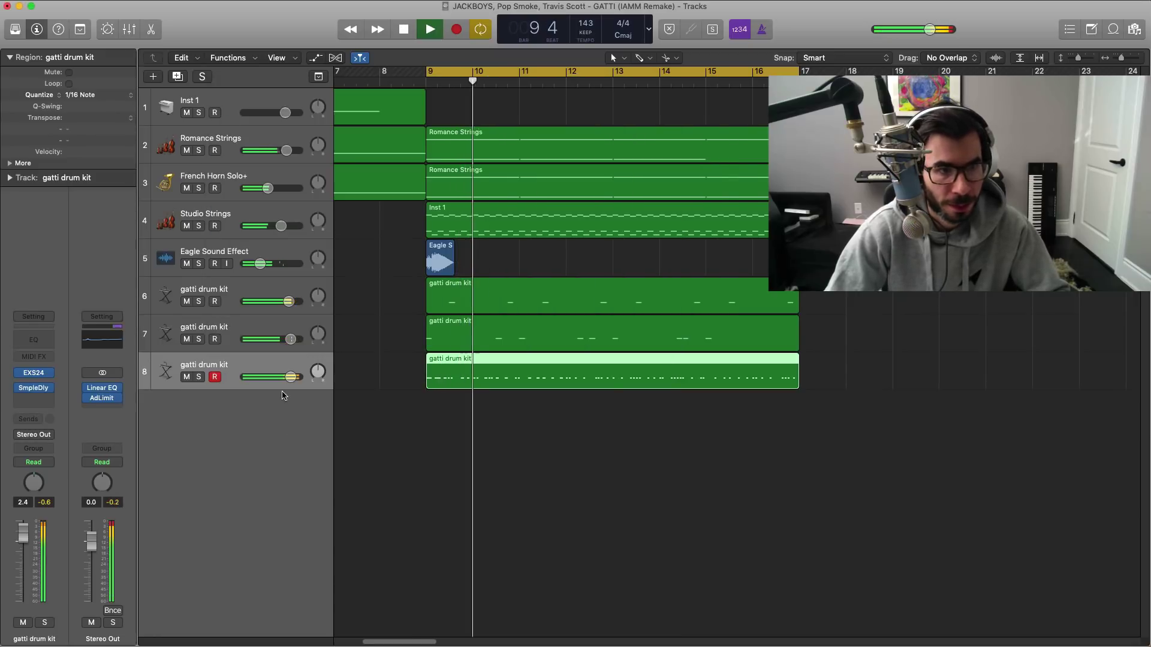
Step: Lower the volume of track 8 to -0.1 dB while the beat plays
click(291, 377)
drag(290, 377, 289, 377)
drag(288, 376, 287, 378)
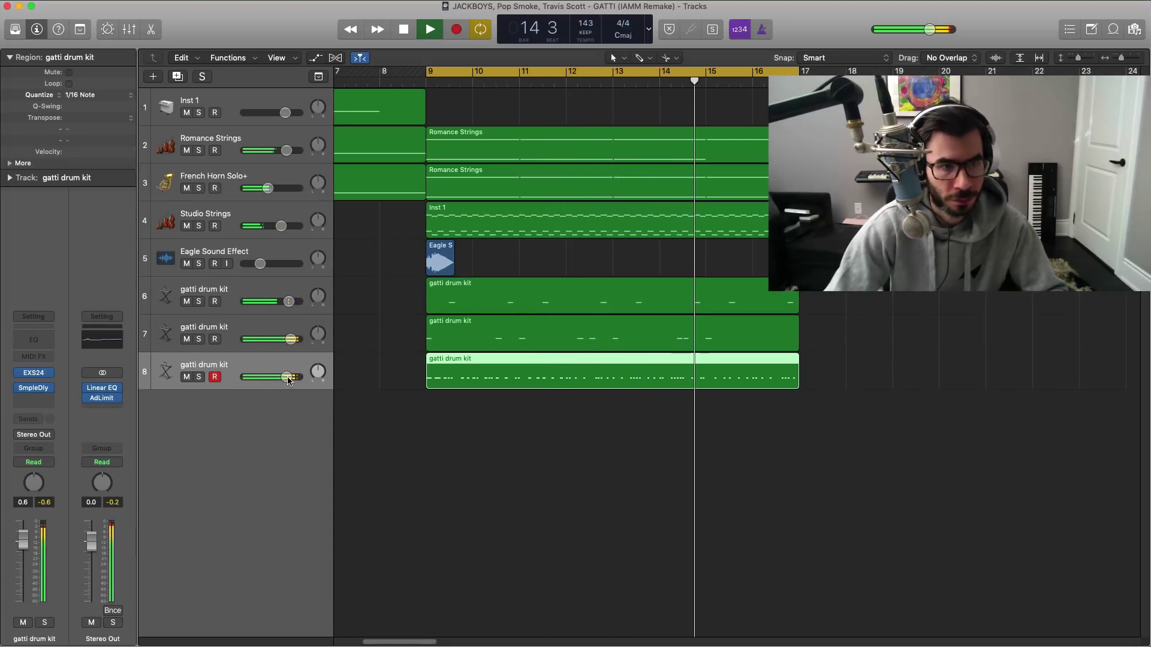
drag(287, 377, 285, 379)
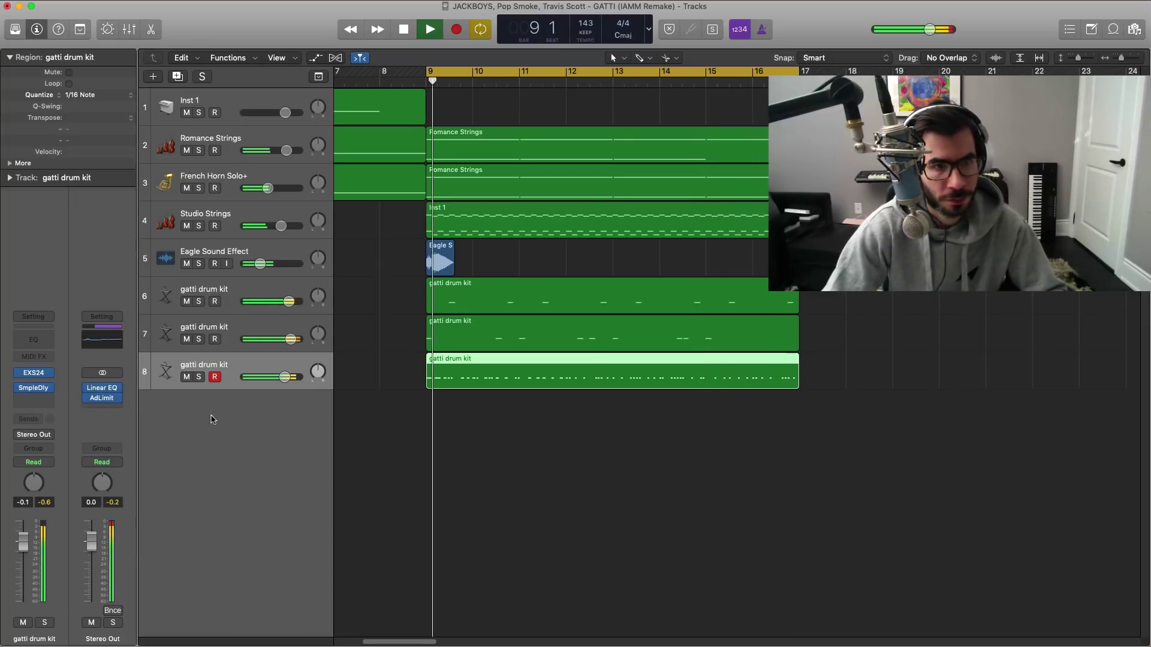
Step: Lower the French Horn Solo+ volume to -10.2 dB, select the Studio Strings track and stop playback
click(267, 189)
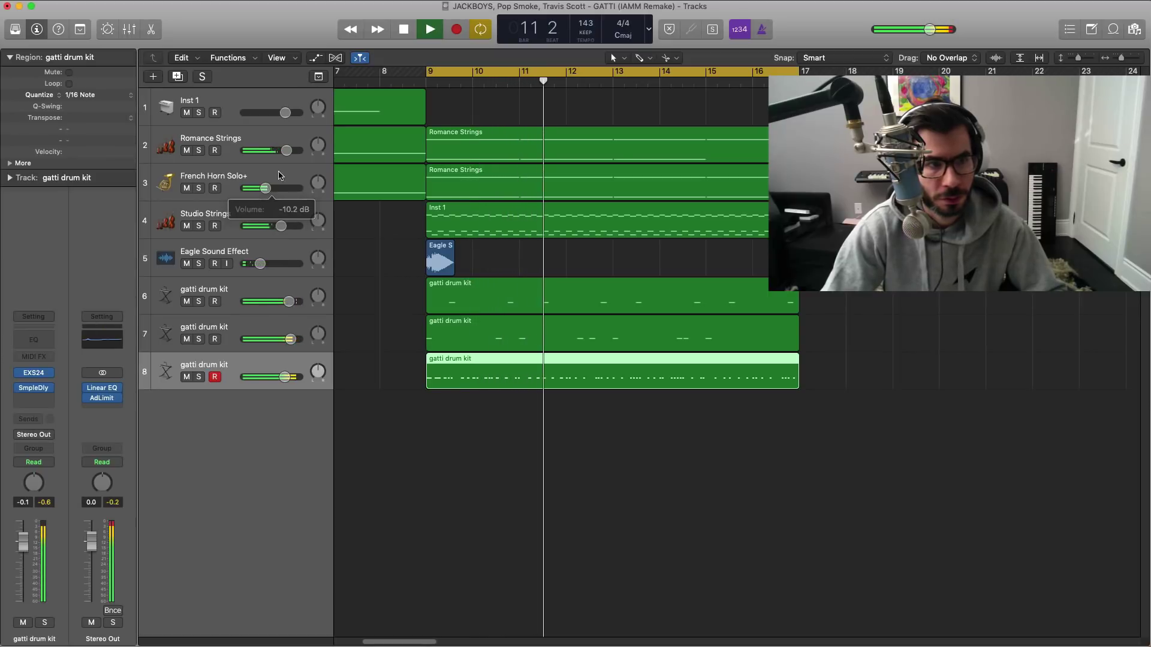
click(273, 199)
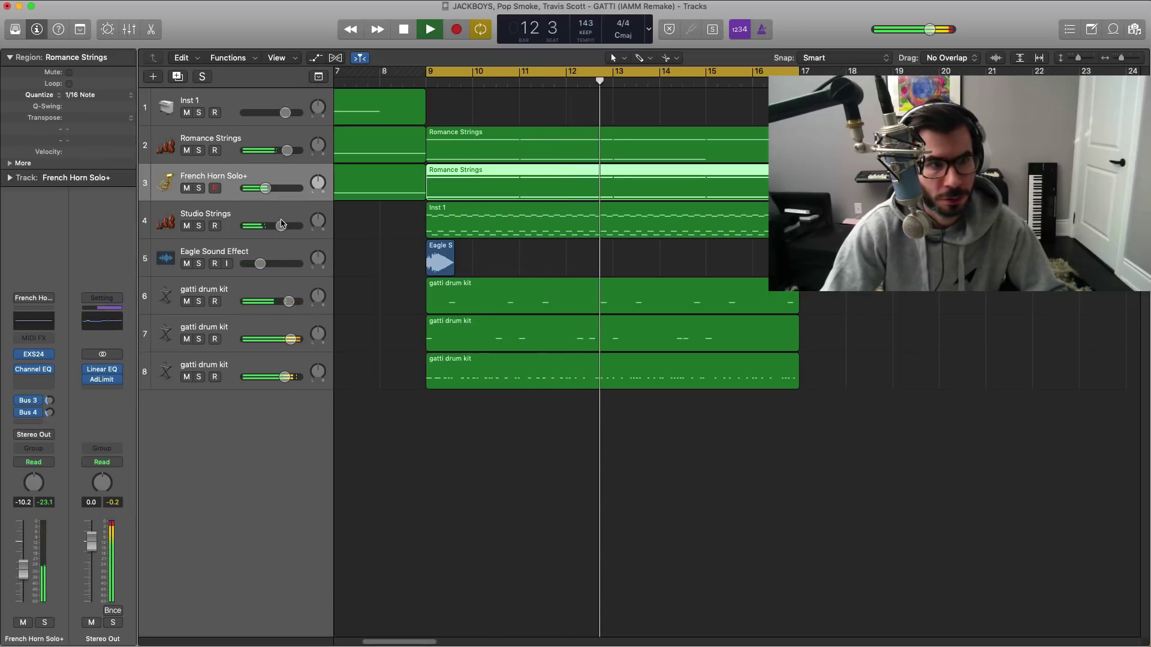
click(281, 224)
key(space)
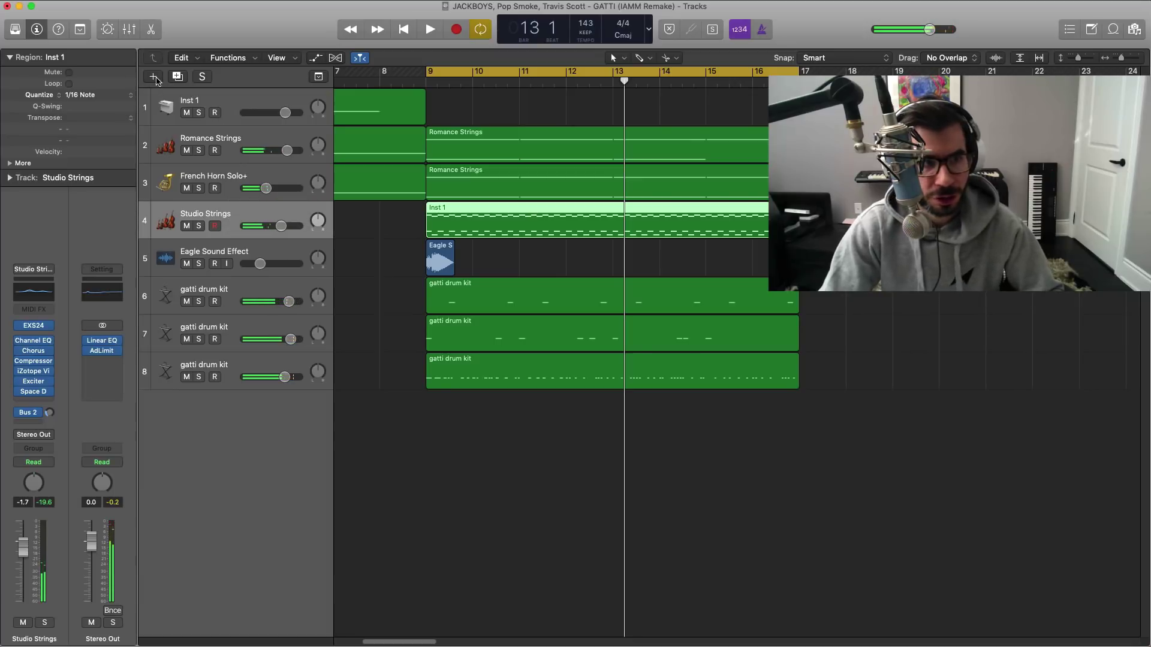
Step: Duplicate drum kit track 8 and remove the Sample Delay from the new track 9
click(237, 364)
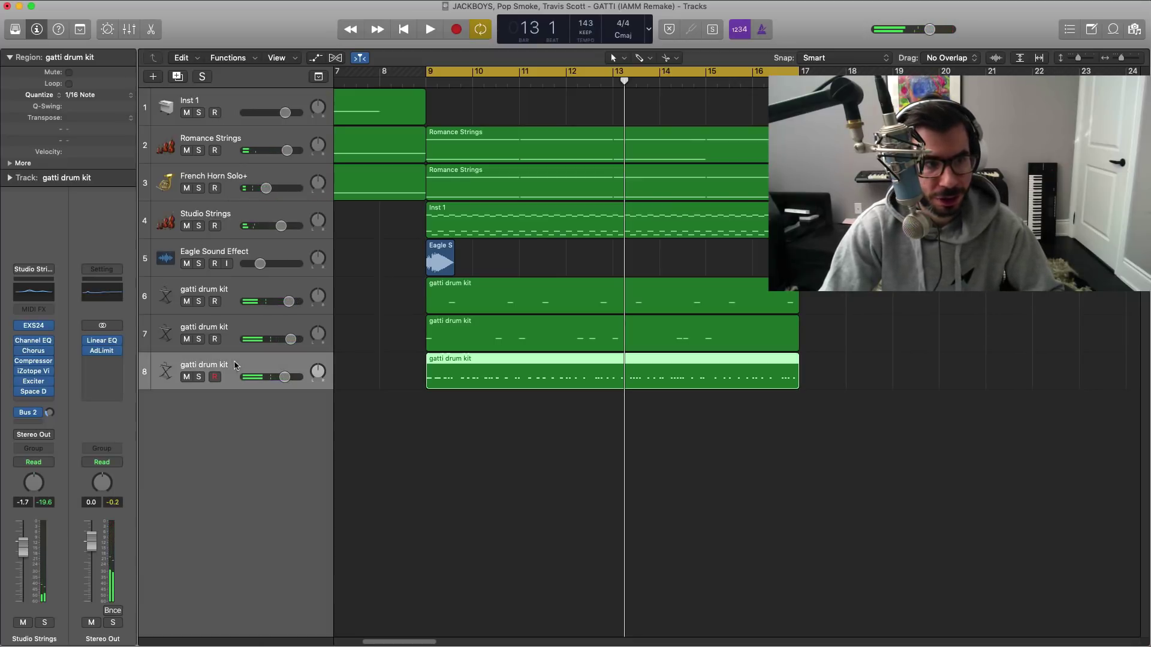
click(177, 76)
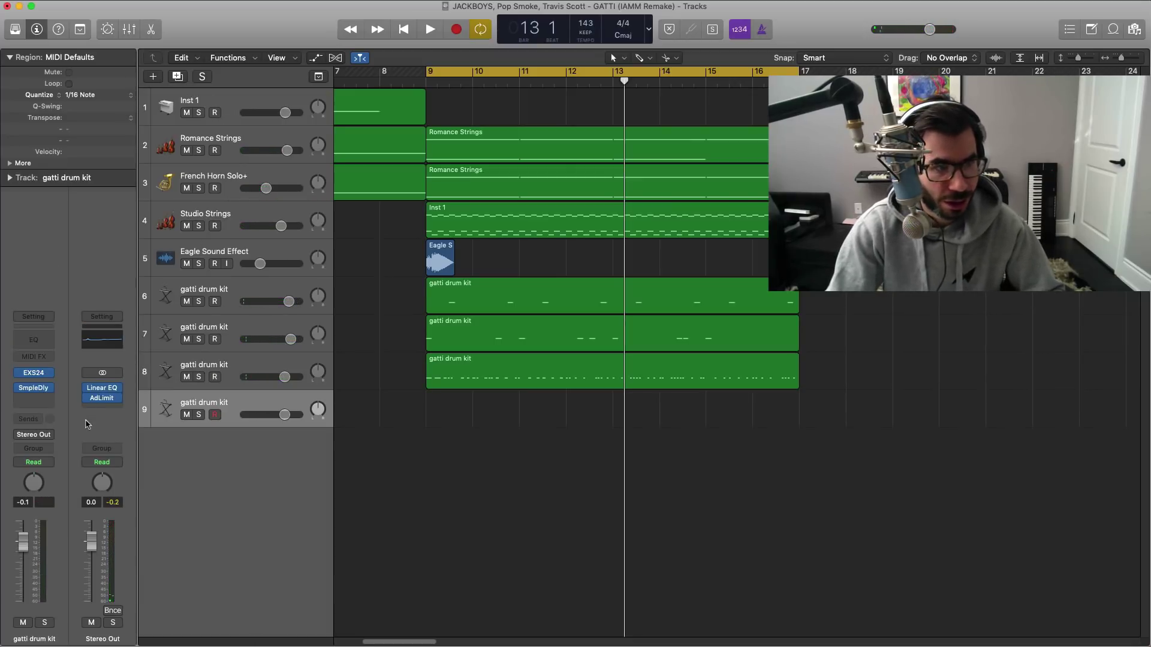
click(54, 391)
Step: Create a MIDI region on track 9 spanning bars 9 to 17 and open it in the Piano Roll
click(454, 424)
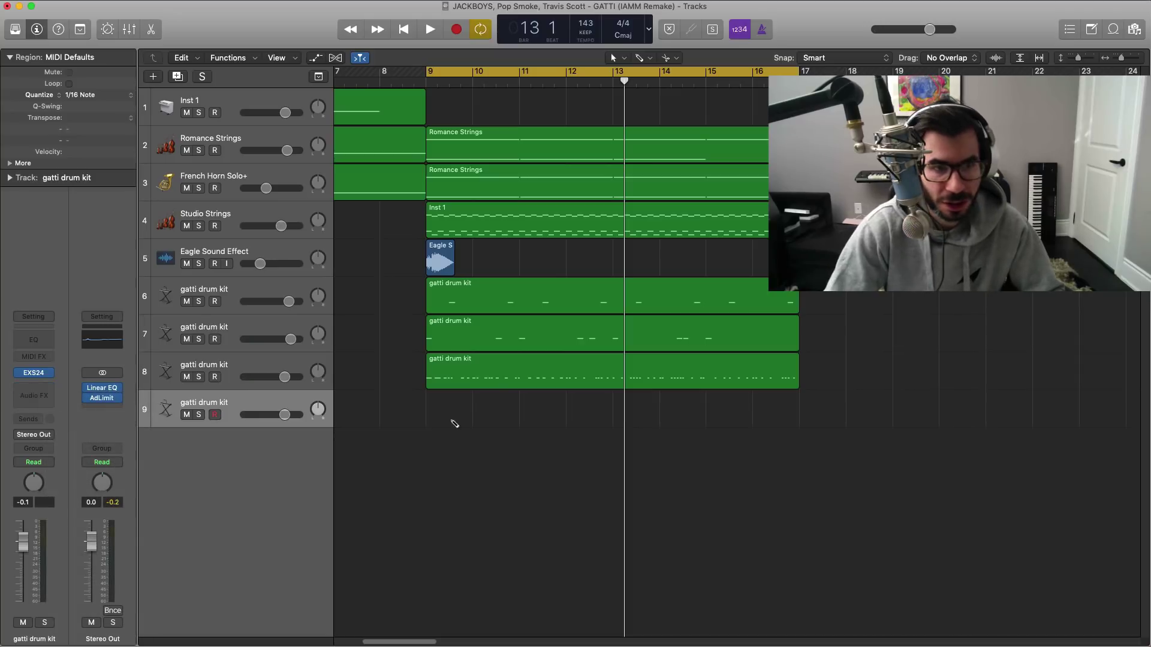
drag(491, 419, 796, 428)
double_click(701, 408)
Step: Place a D1 note at the start of bar 9 and lengthen it to one beat
scroll(460, 418, down, 1)
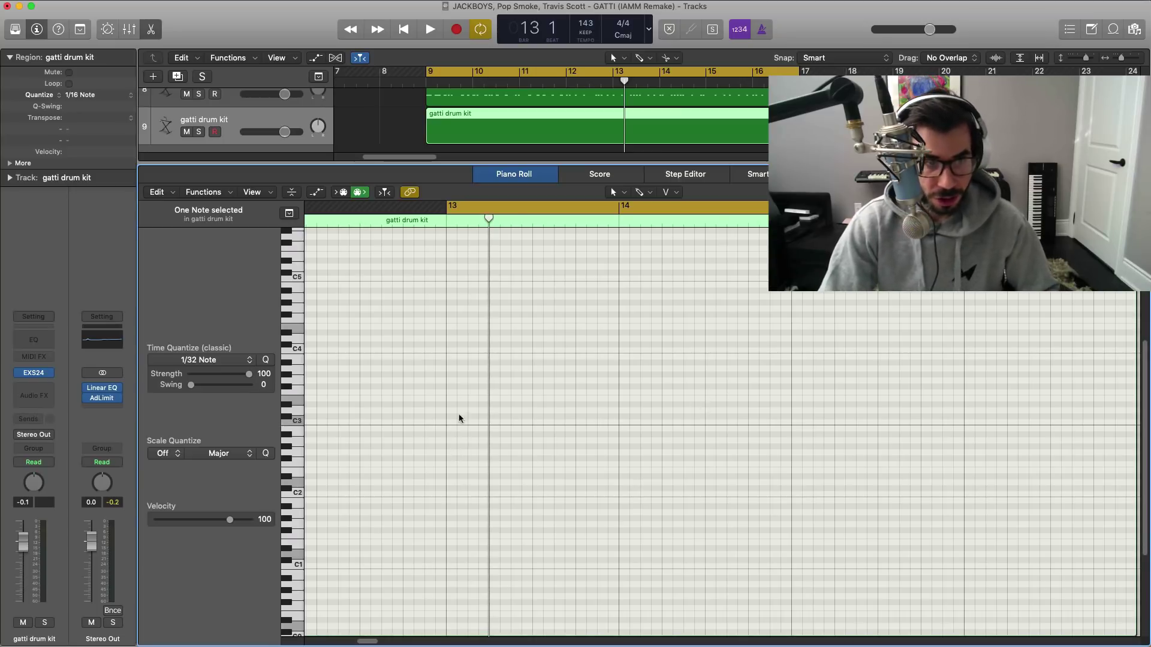
scroll(493, 282, left, 10)
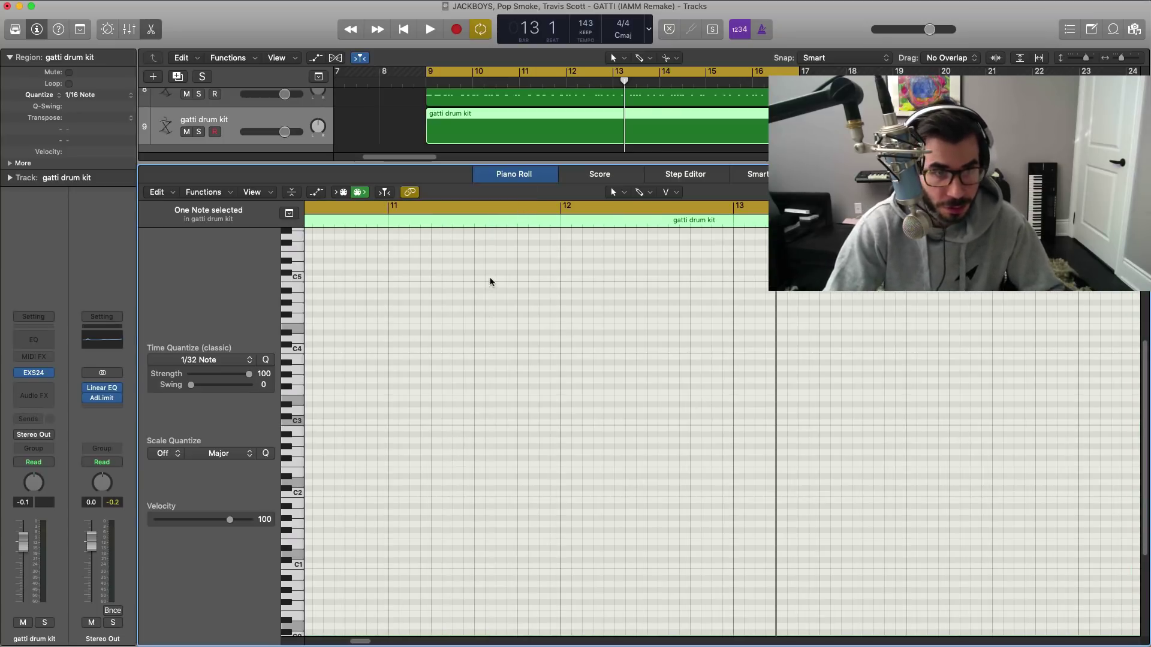
scroll(516, 470, down, 1)
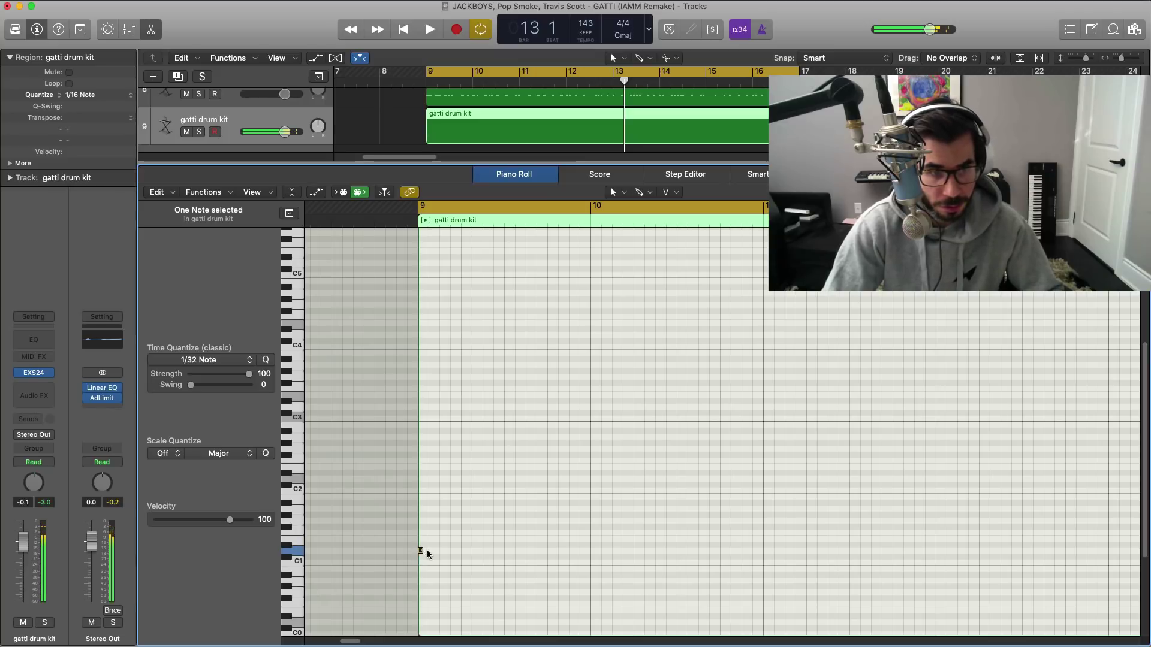
drag(422, 550, 461, 557)
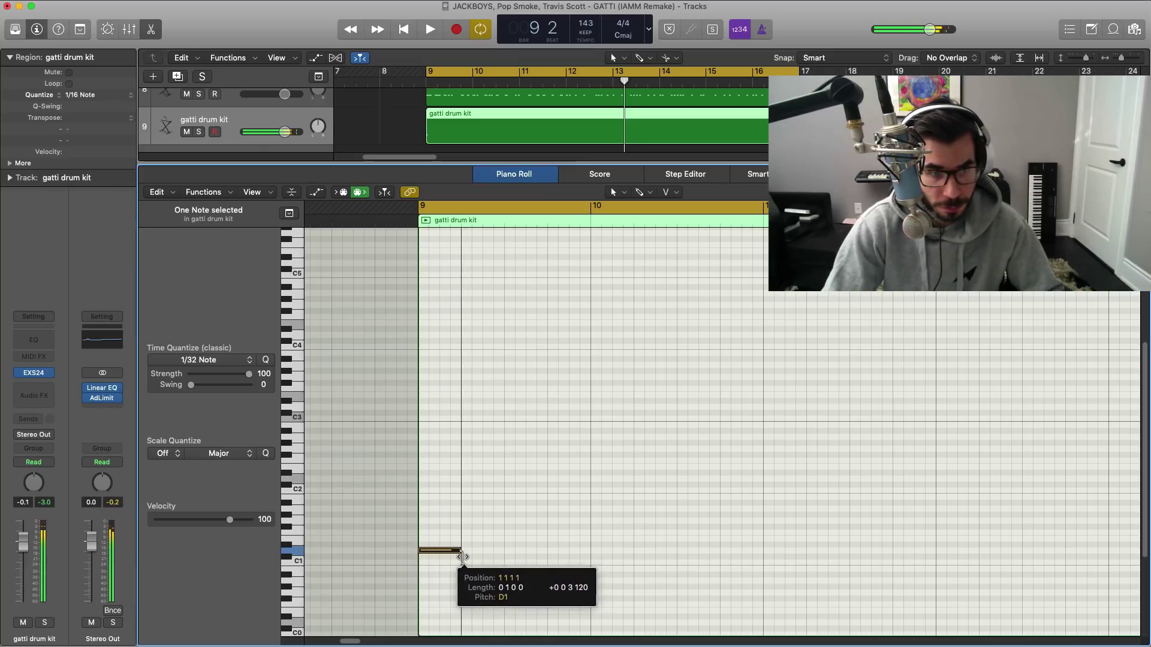
Step: Transpose the bar 9 note down two octaves to D-1 and play it with the beat
key(alt+shift+Down)
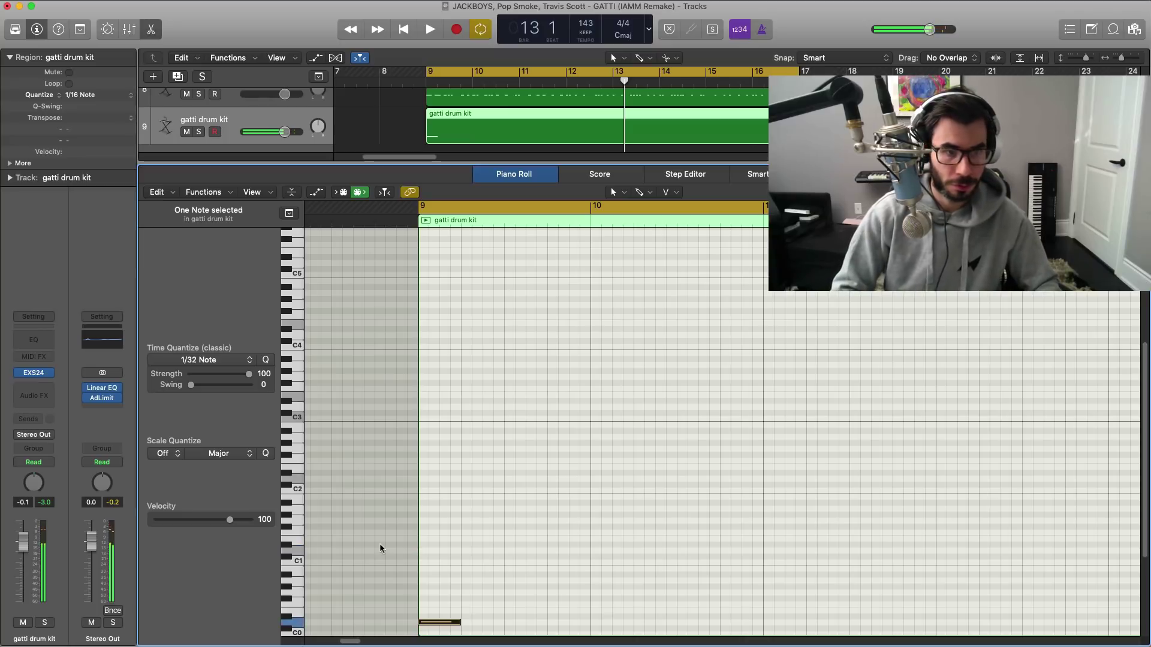
key(alt+shift+Down)
scroll(451, 513, down, 2)
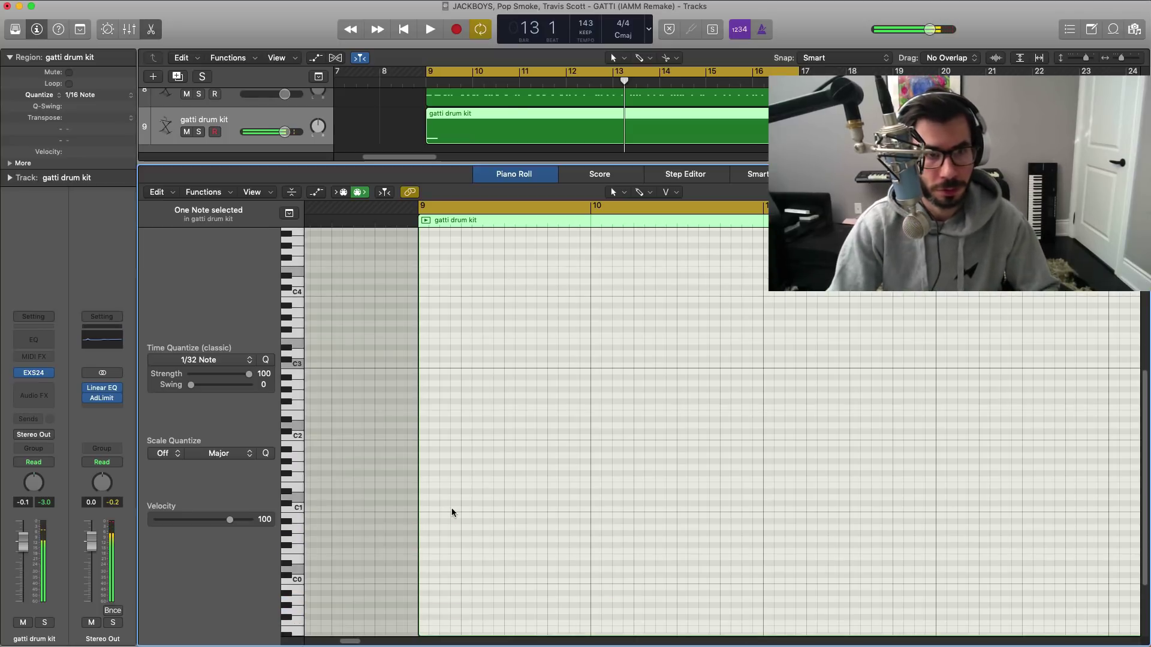
scroll(451, 512, down, 3)
key(space)
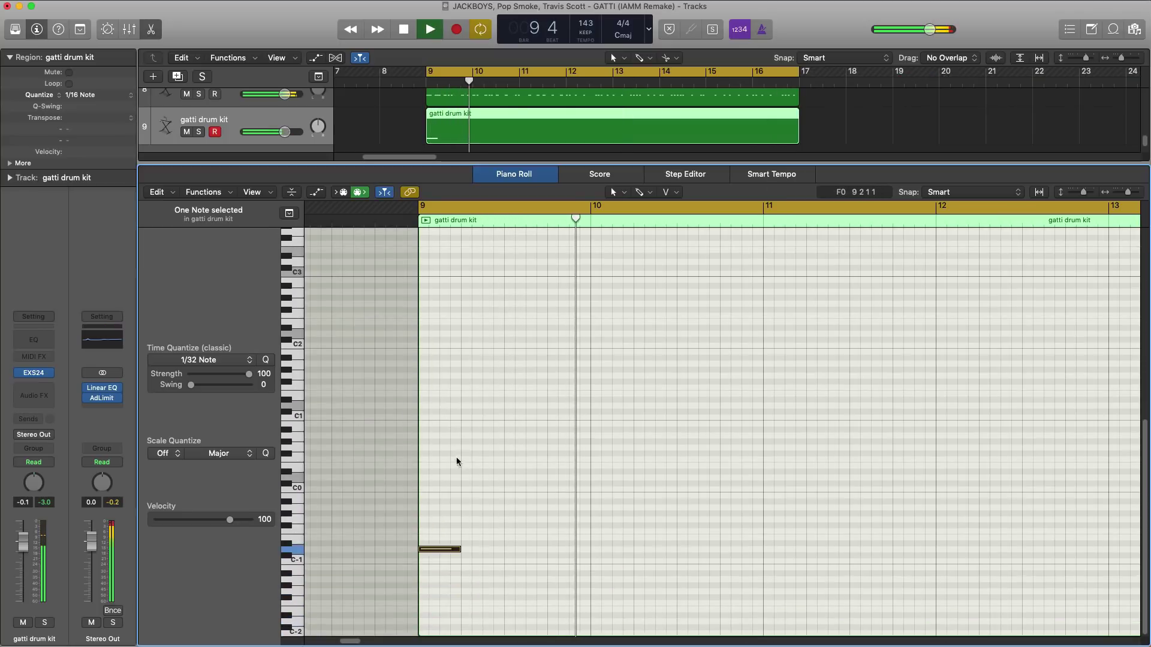
Step: Extend the D-1 note in bar 9 to two beats and play it with the beat
key(space)
drag(455, 549, 504, 549)
key(space)
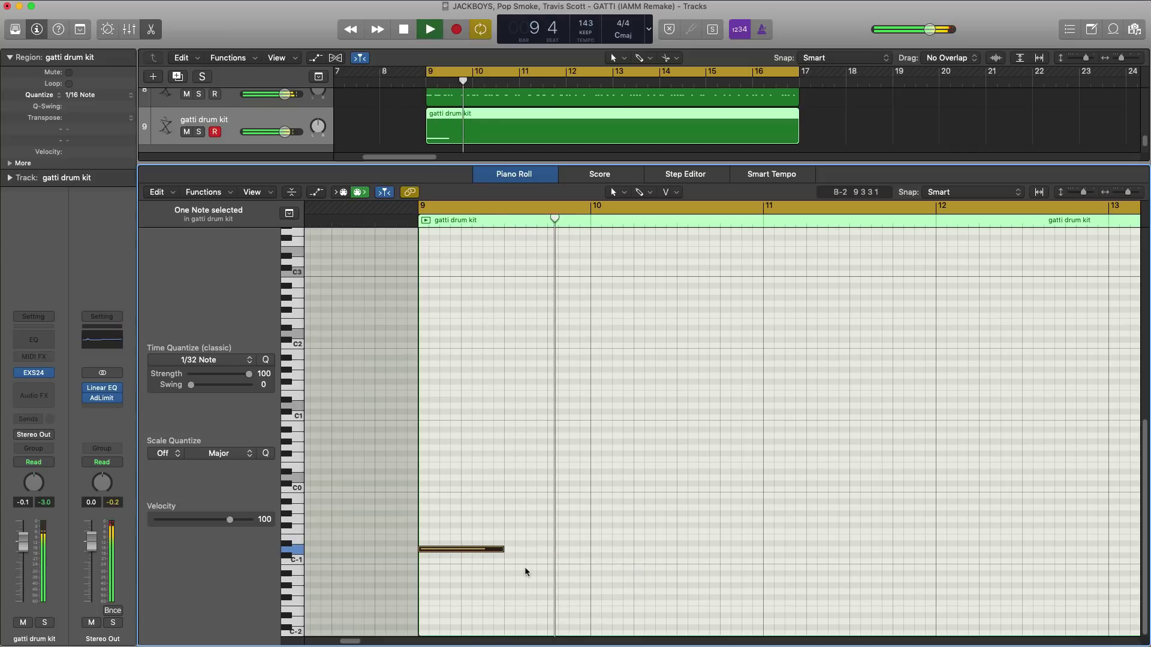
Step: Add two-beat C#-1 notes to the gatti drum kit region at beat 3 of bar 10 and the start of bar 11
super+click(679, 550)
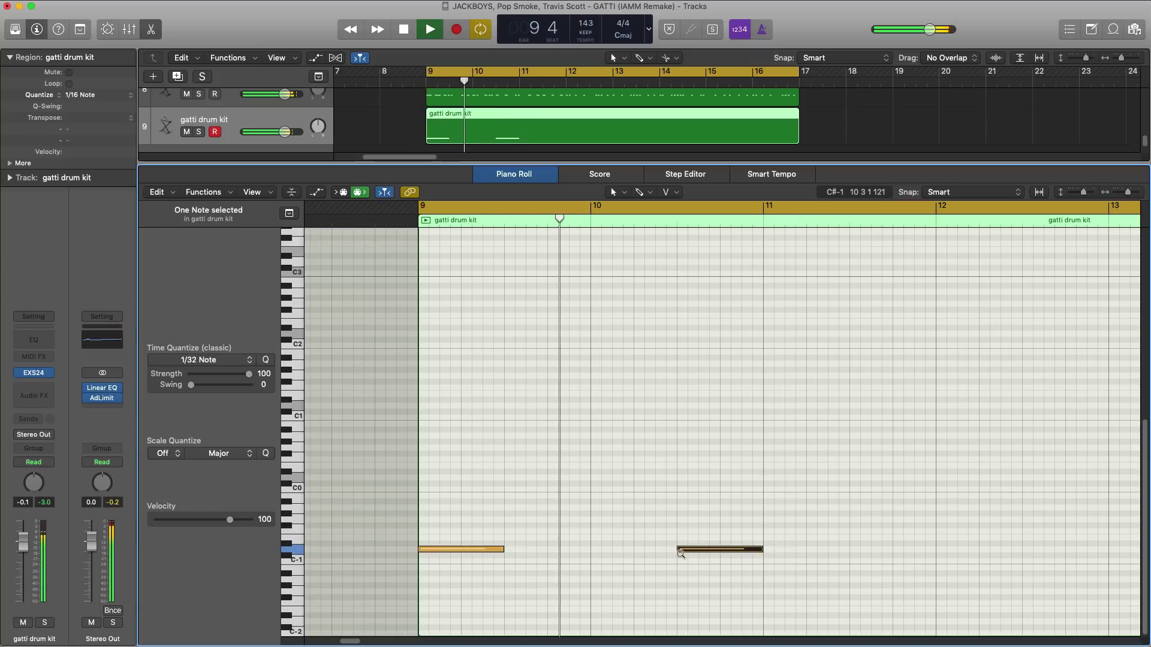
scroll(680, 557, down, 3)
scroll(680, 557, right, 2)
scroll(681, 556, right, 2)
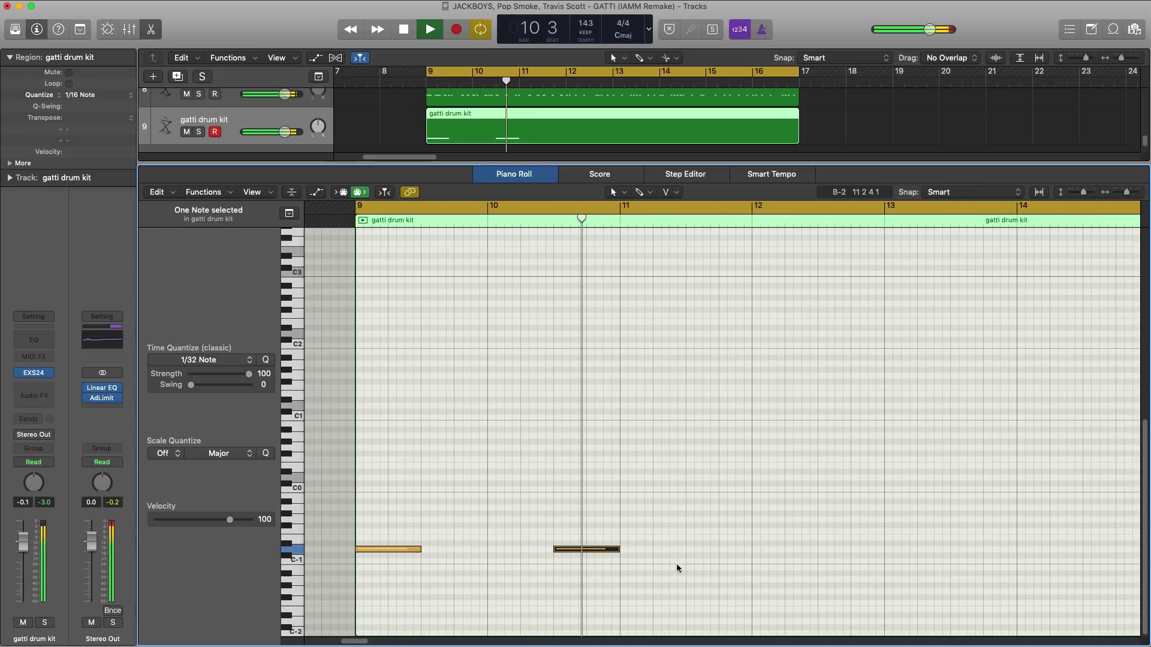
super+click(623, 550)
scroll(624, 551, down, 2)
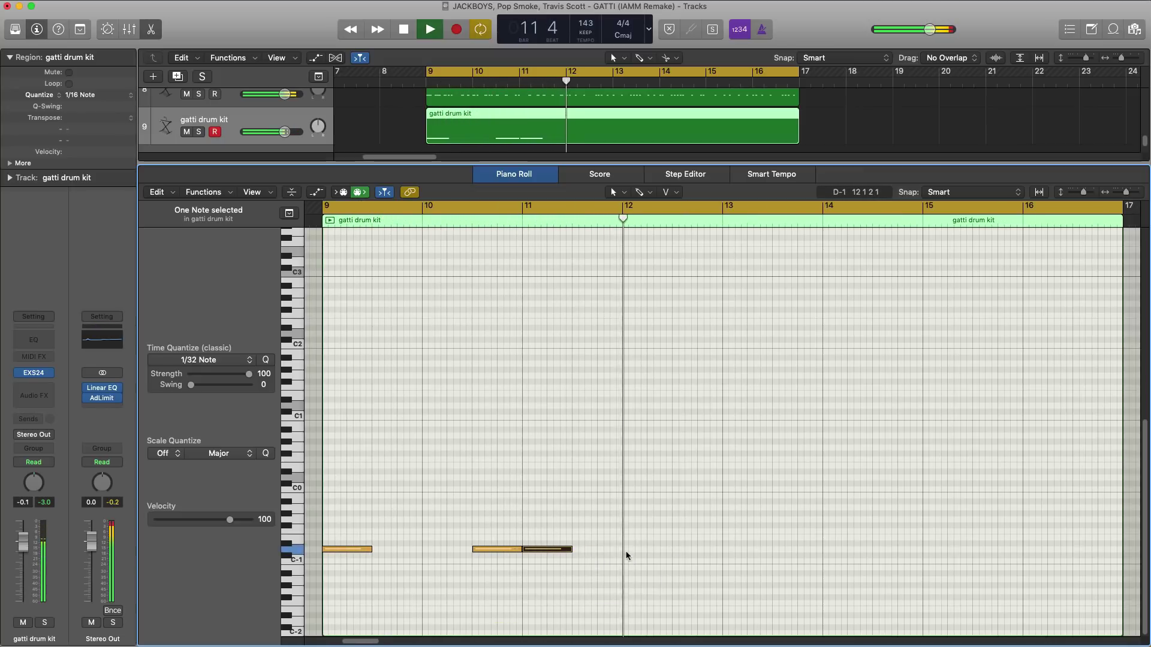
Step: Place one-beat C#-1 notes on beats 1 and 2 of bar 12
key(space)
key(space)
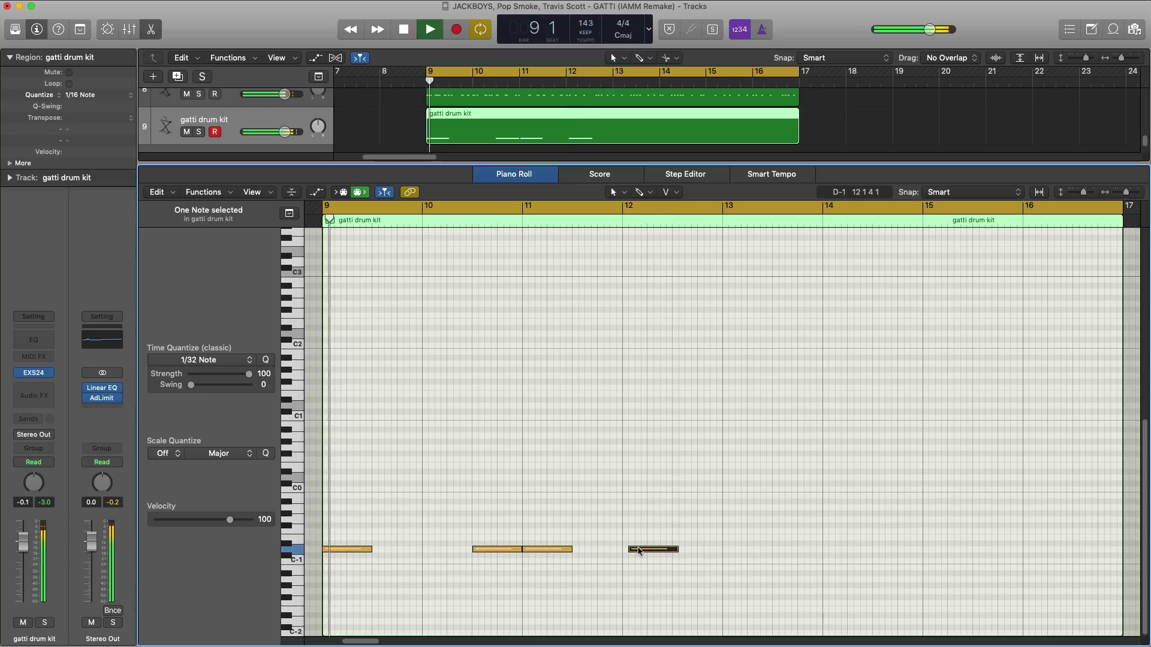
drag(646, 549, 642, 553)
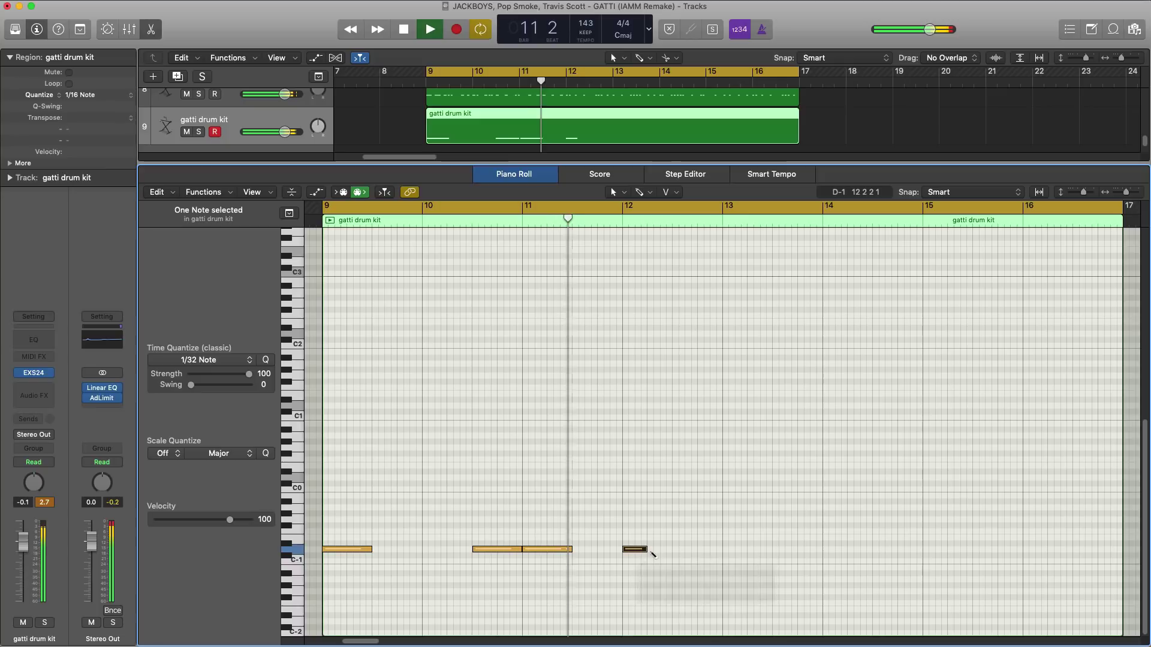
super+click(650, 551)
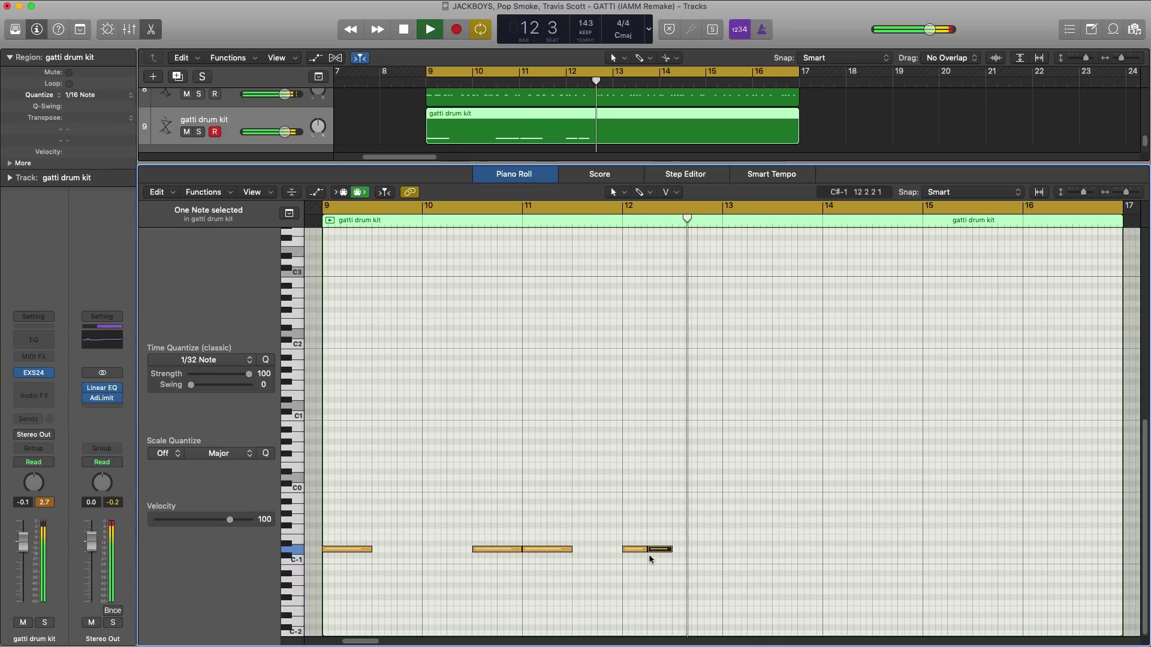
Step: Extend the C#-1 note on beat 3 of bar 12 to the bar's end, and repeat it at the start of bar 13
key(space)
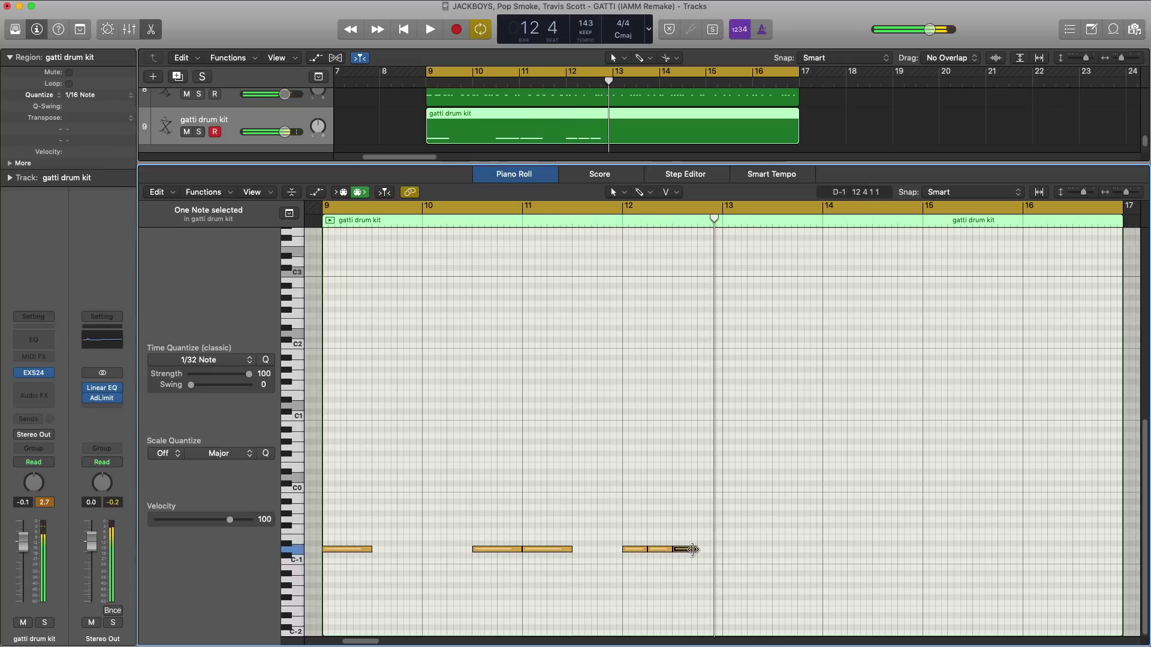
drag(692, 549, 722, 550)
key(space)
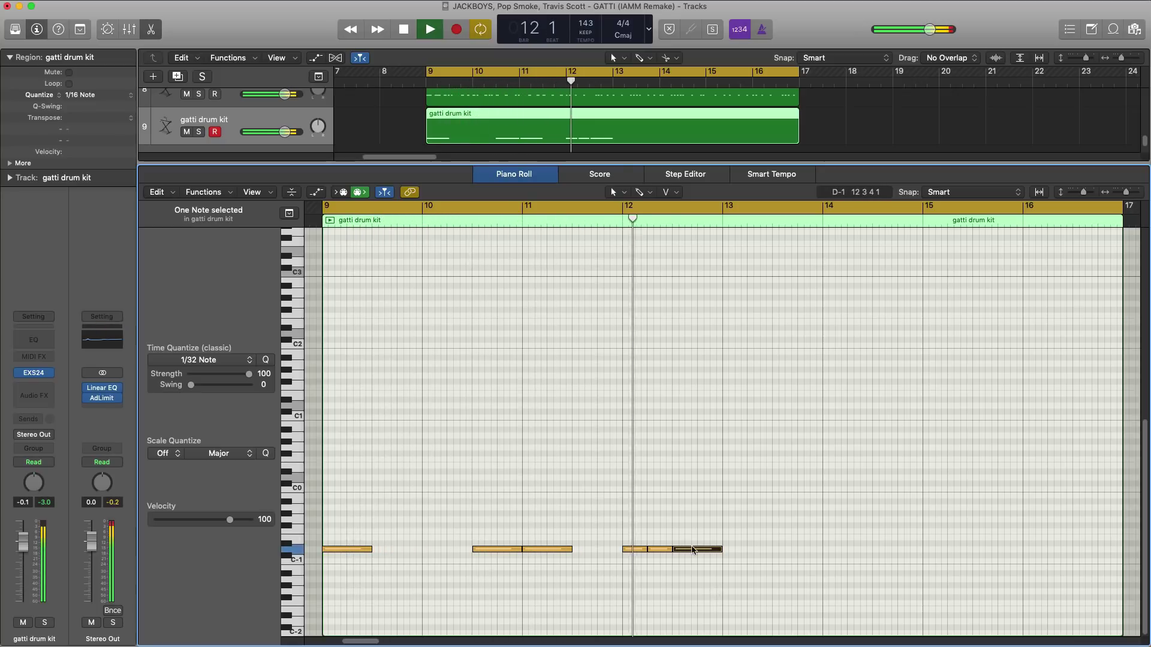
key(super+r)
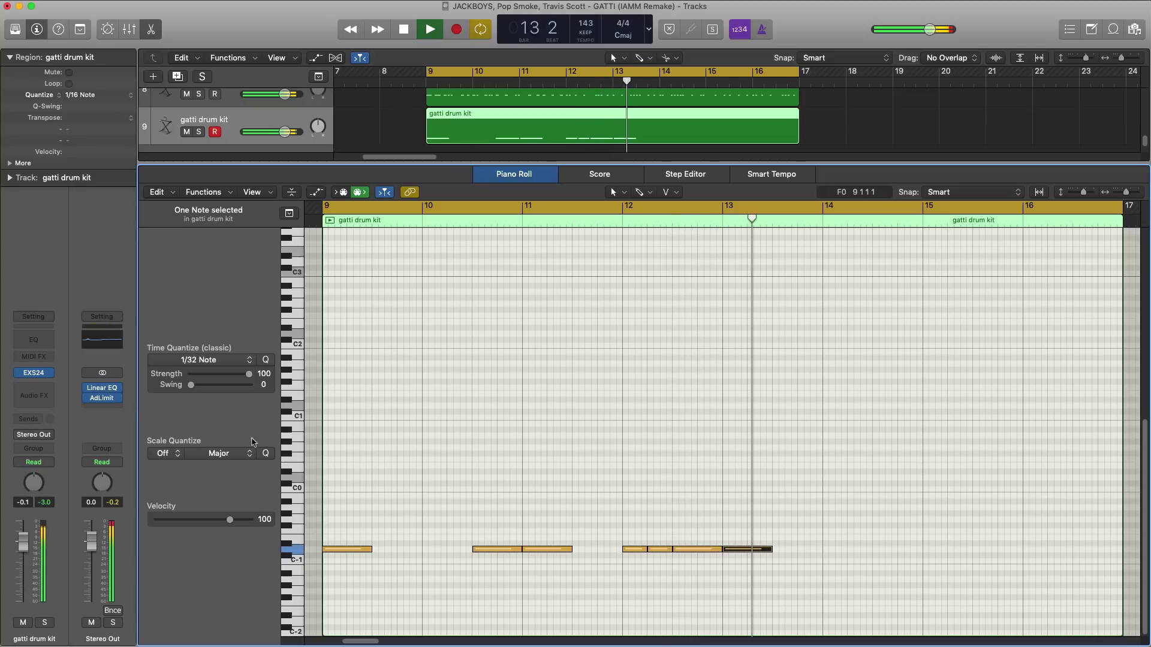
Step: Check the drum kit's EXS24 instrument settings and resume playback
key(space)
click(36, 374)
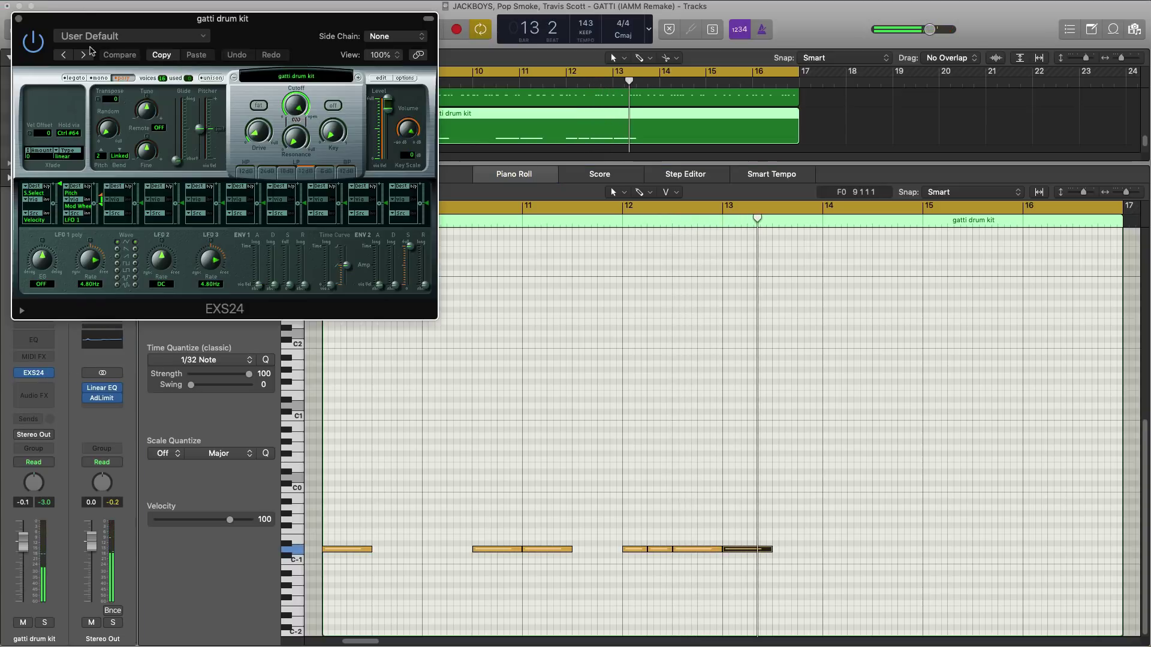
click(17, 22)
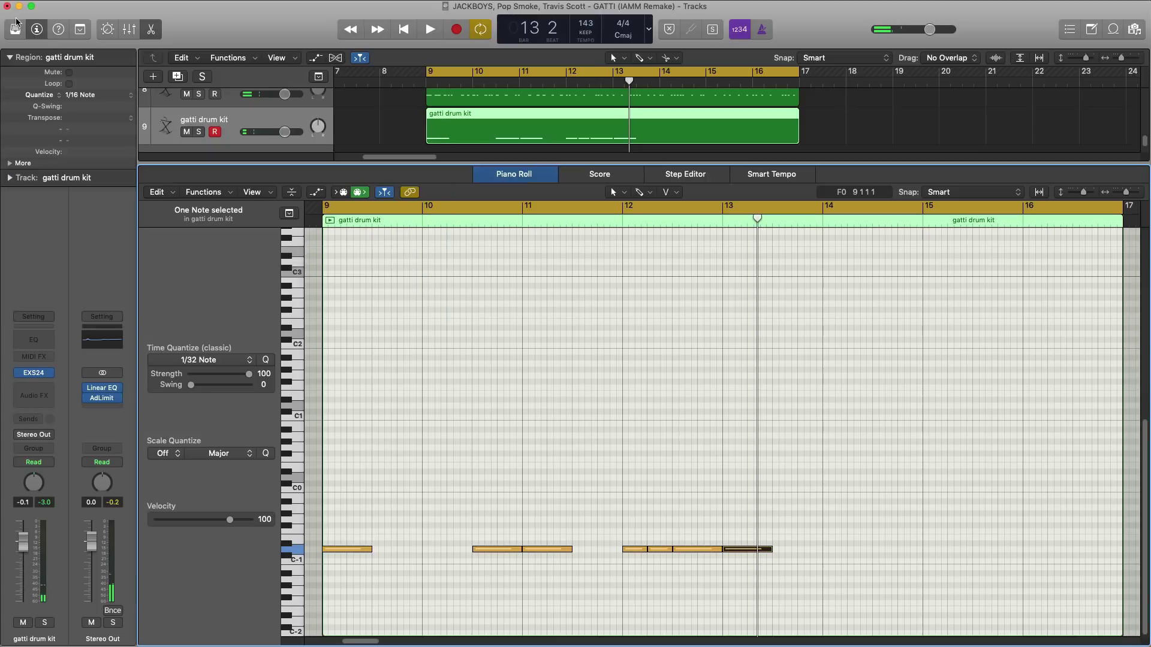
key(space)
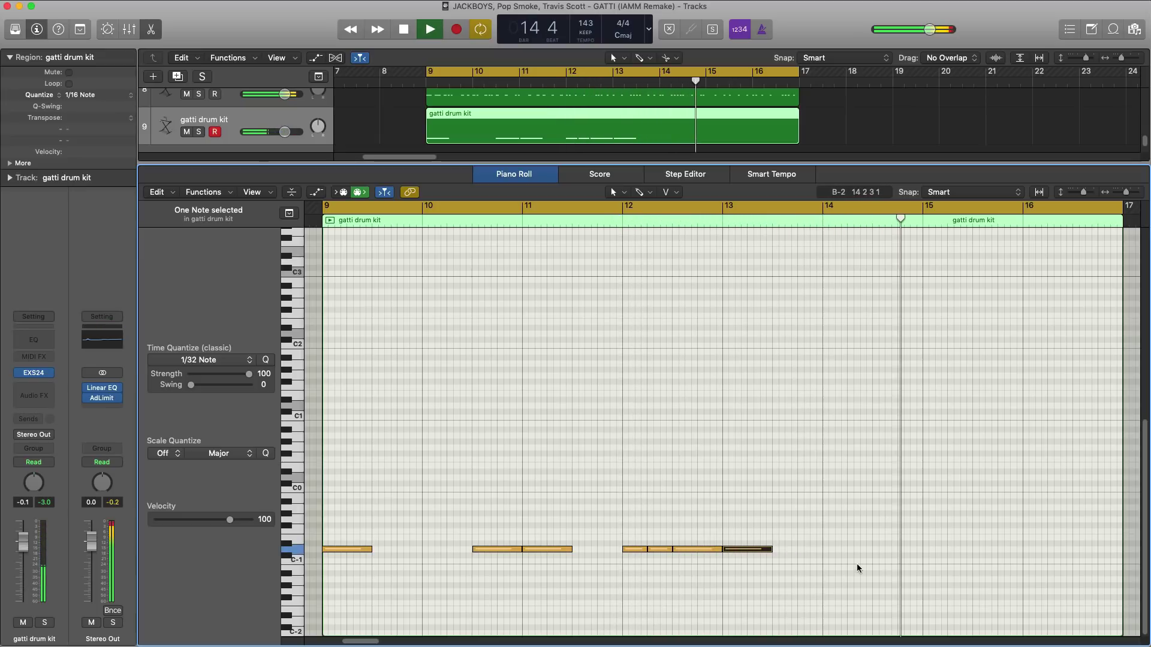
Step: Add a half-beat C#-1 note at 14.2.3, followed by one from beat 3 of bar 14 up to bar 15
key(space)
key(space)
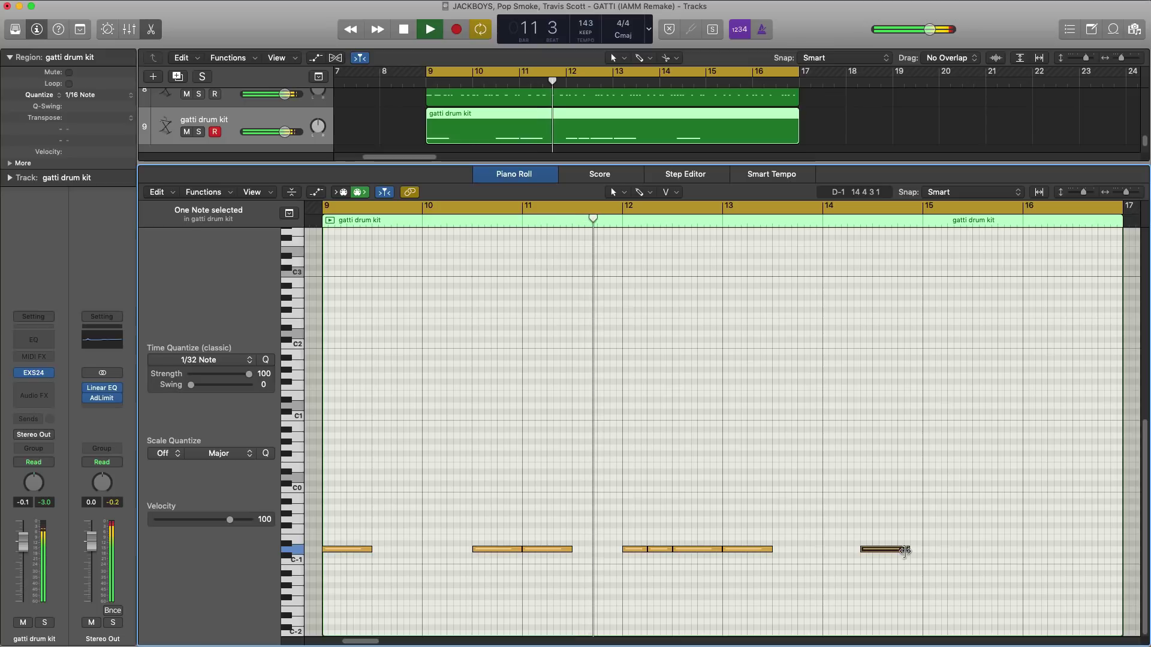
drag(897, 555, 872, 549)
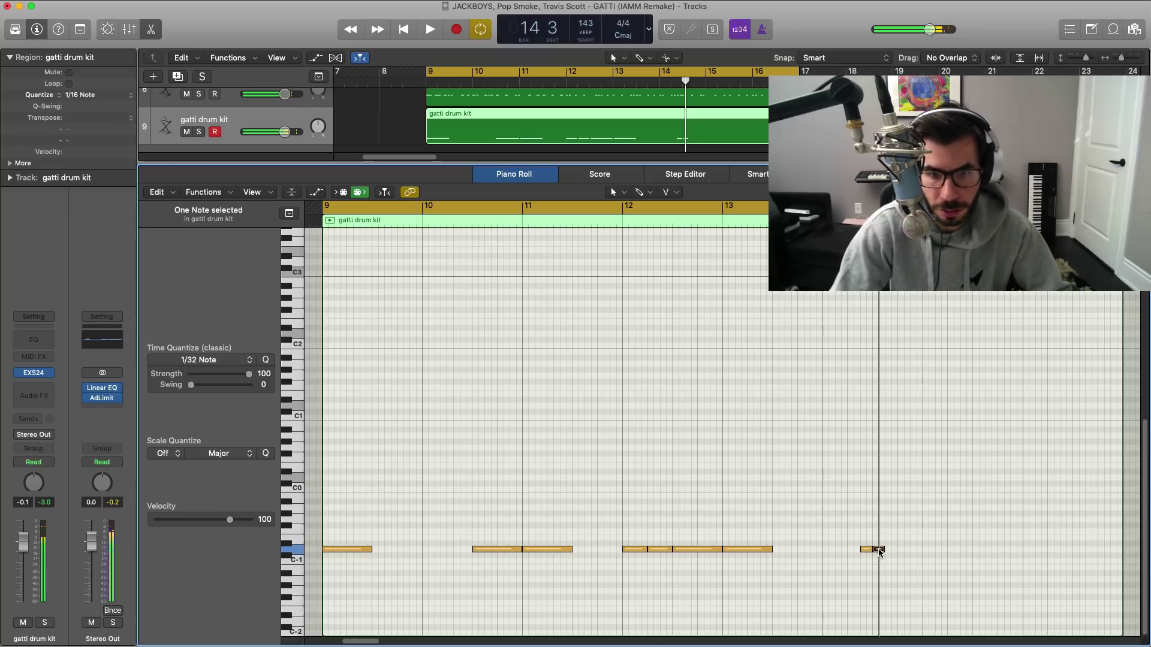
drag(879, 552, 923, 550)
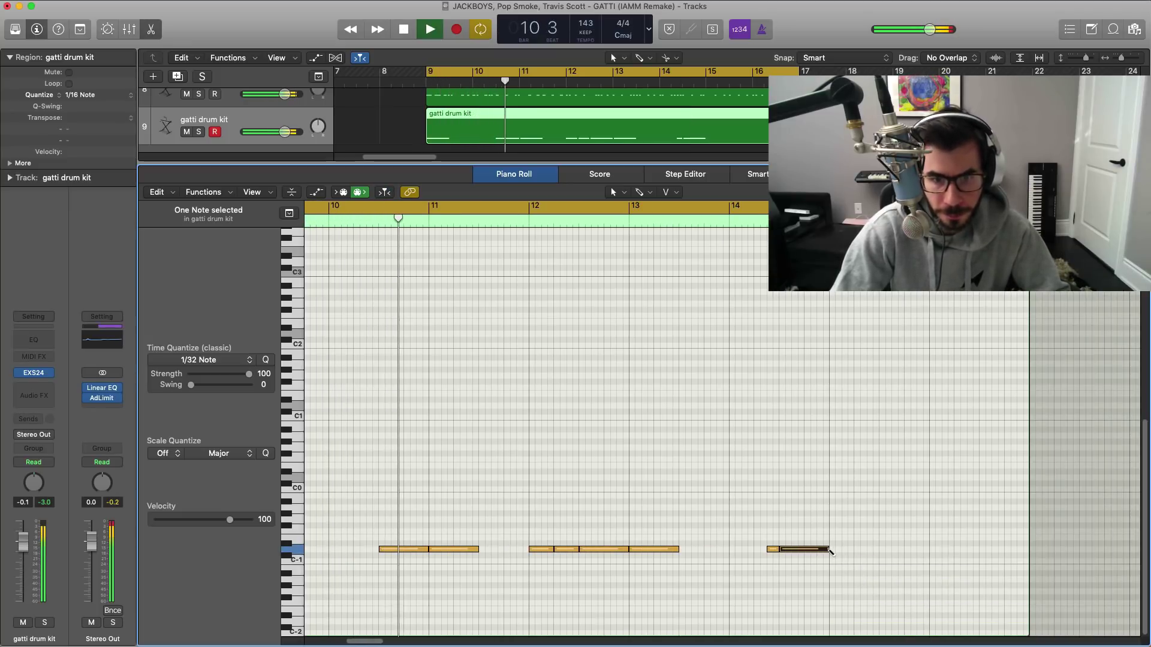
Step: Repeat the two-beat C#-1 note at the start of bar 15 and add another at the start of bar 16
key(super+r)
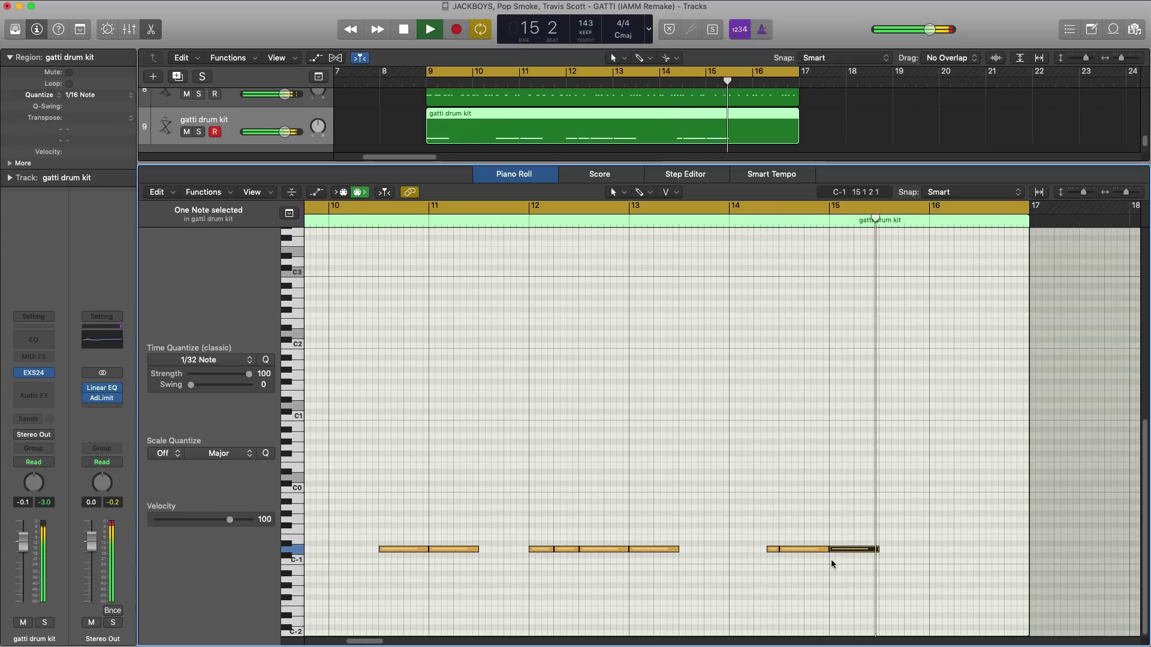
super+click(931, 549)
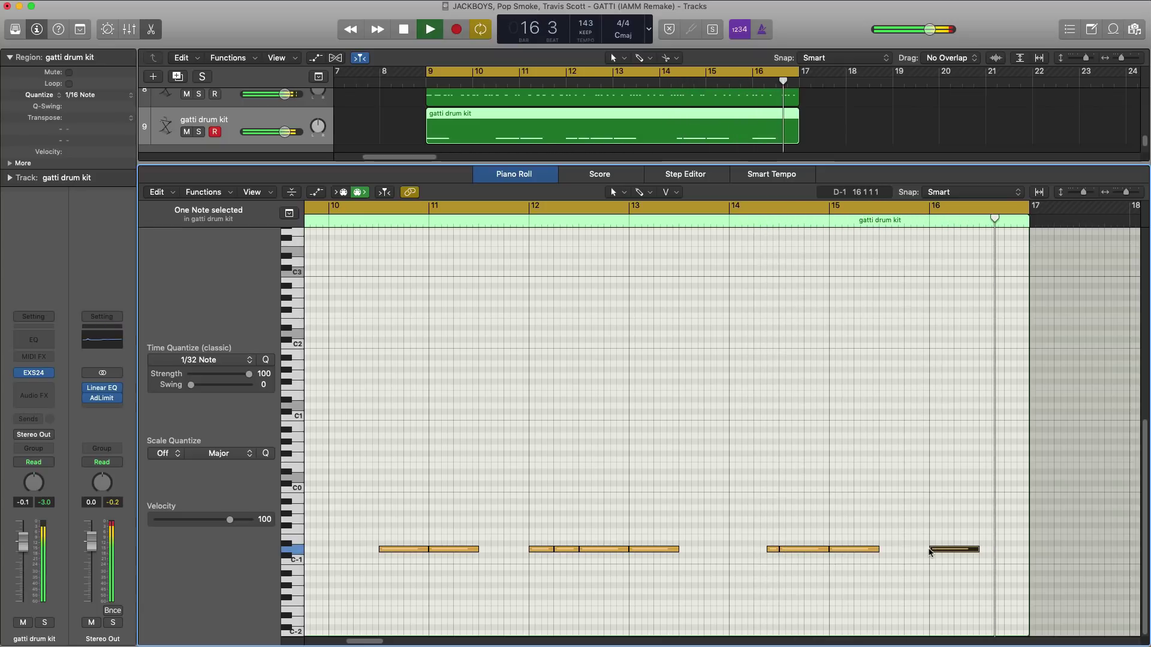
key(space)
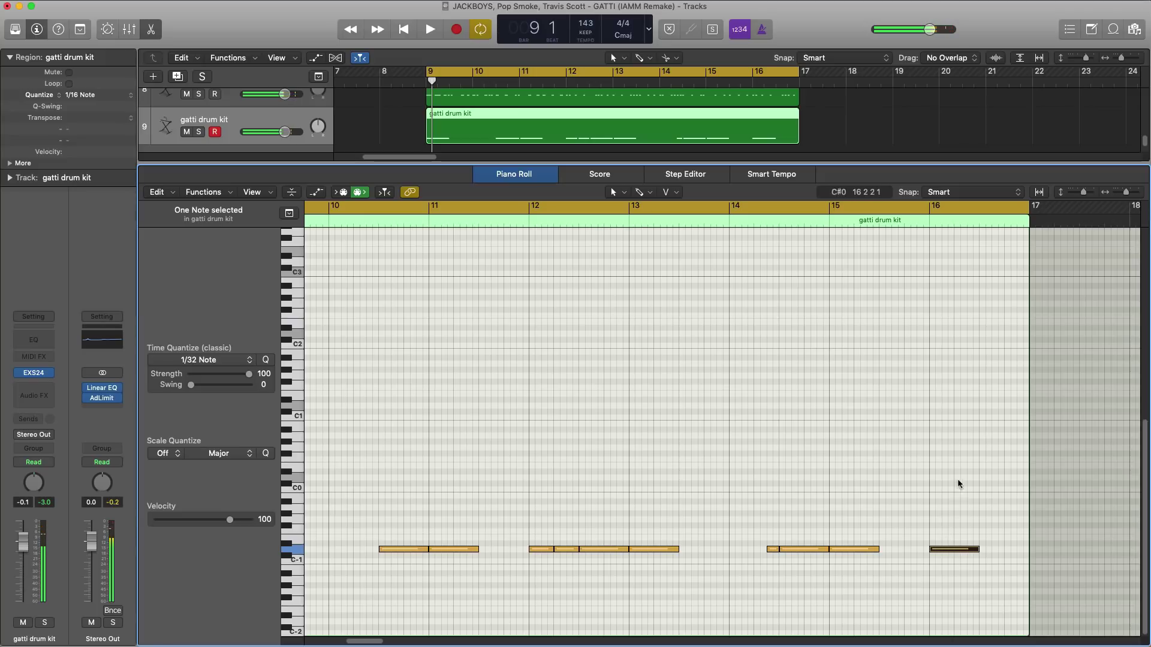
Step: Lengthen the C#-1 note at bar 16 to three beats
drag(973, 550, 1003, 551)
key(super+Tab)
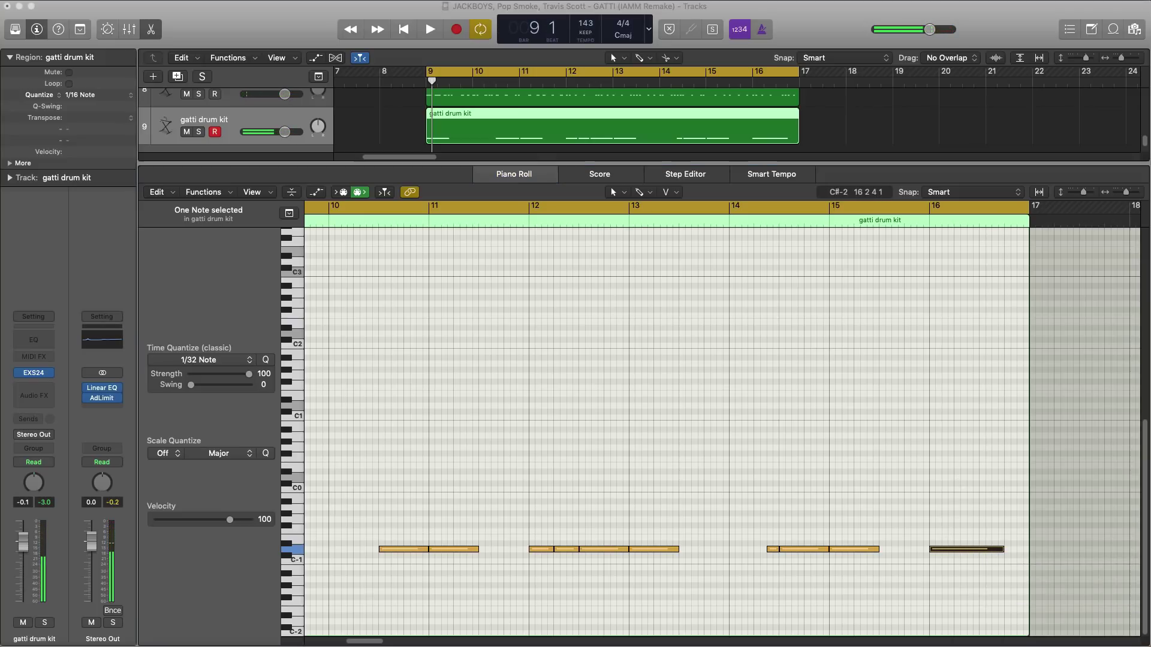
click(771, 275)
Step: Play the C#-1 pattern from bar 9 and review its notes through bar 16
scroll(803, 371, left, 3)
key(space)
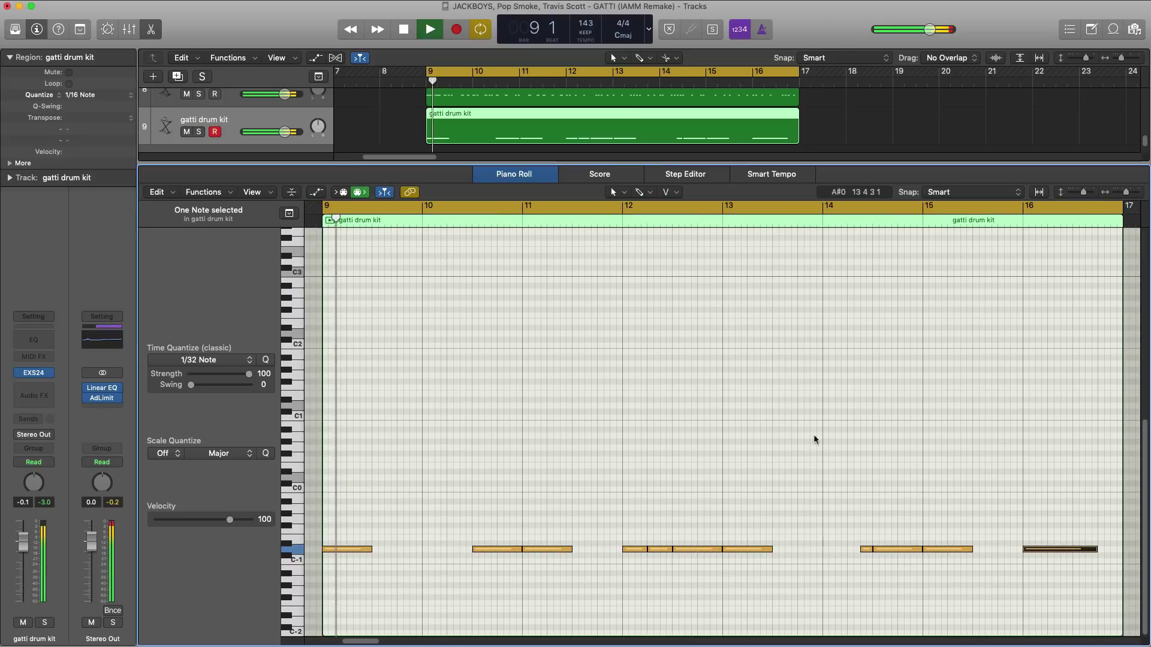
scroll(808, 470, right, 1)
scroll(806, 471, right, 1)
scroll(802, 472, left, 1)
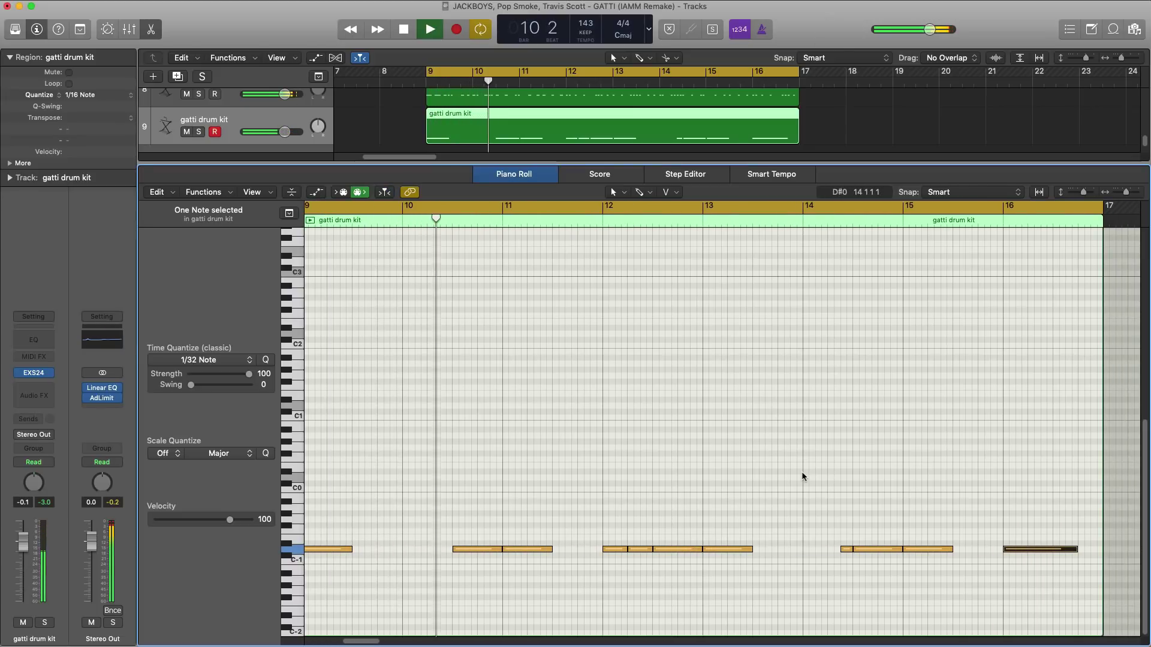
scroll(803, 474, down, 1)
scroll(803, 474, down, 1)
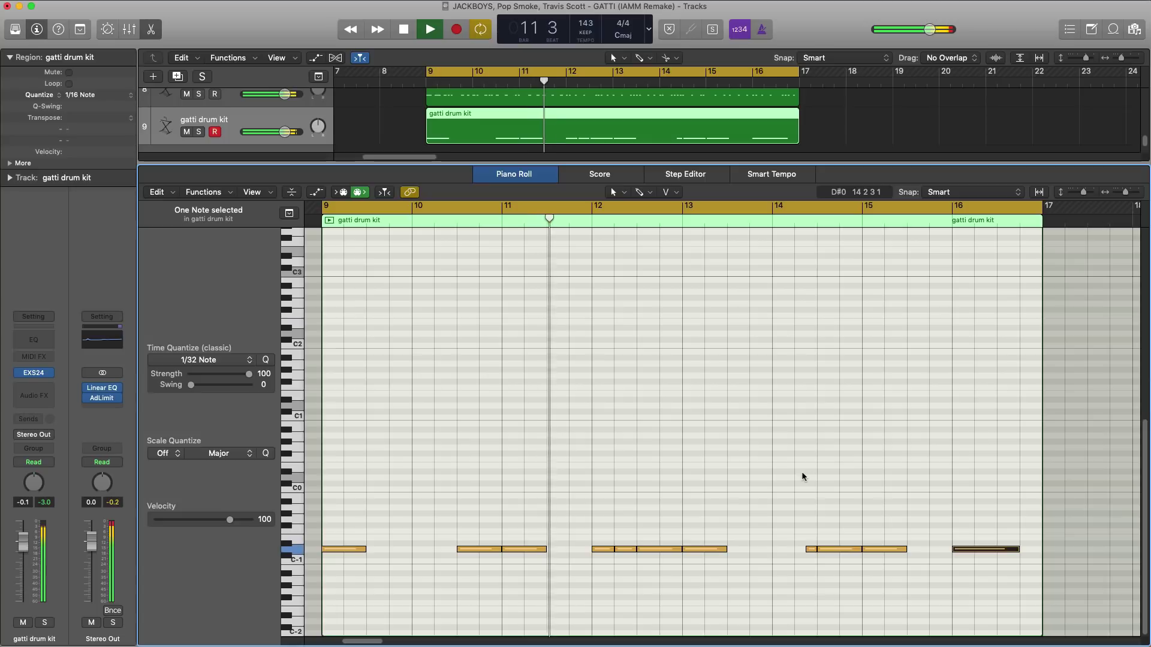
scroll(800, 473, up, 1)
scroll(866, 512, right, 1)
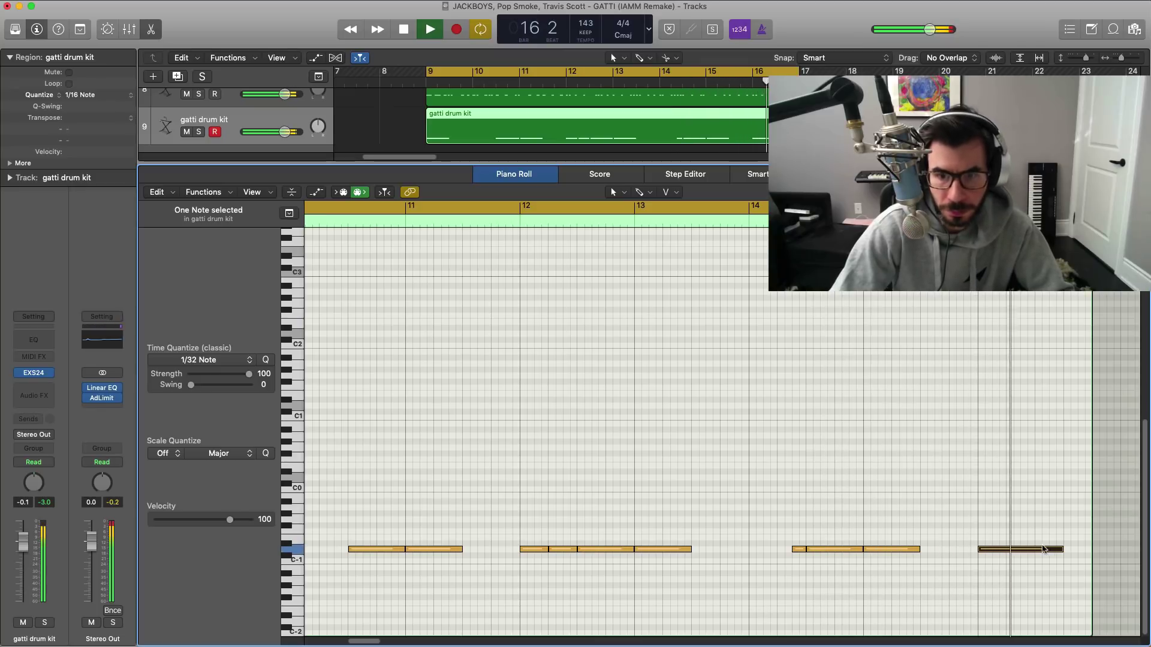
Step: Shorten the bar 16 note to two beats, repeat it on beat 3, and play the pattern back
drag(1062, 550, 1034, 554)
key(space)
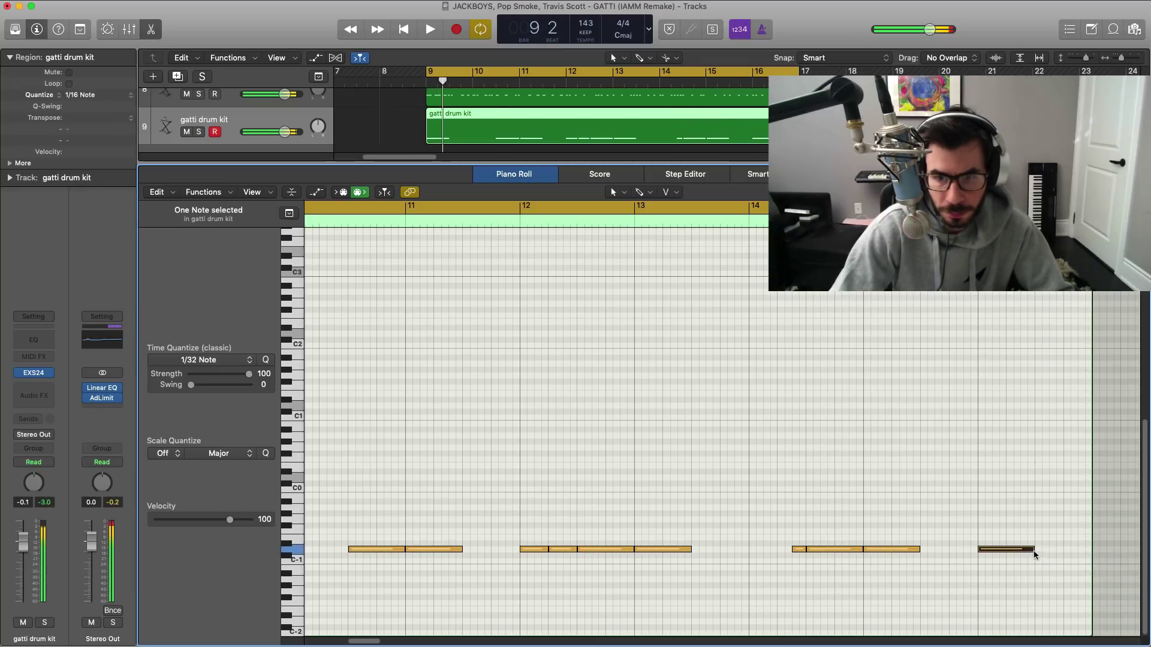
key(space)
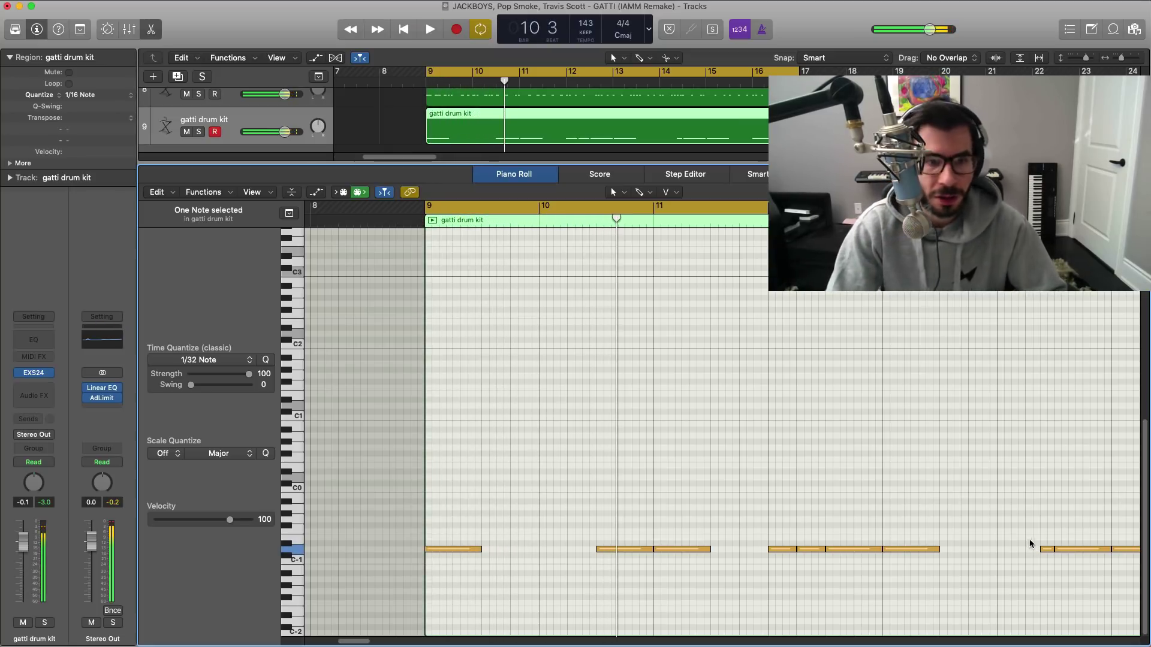
scroll(776, 513, down, 3)
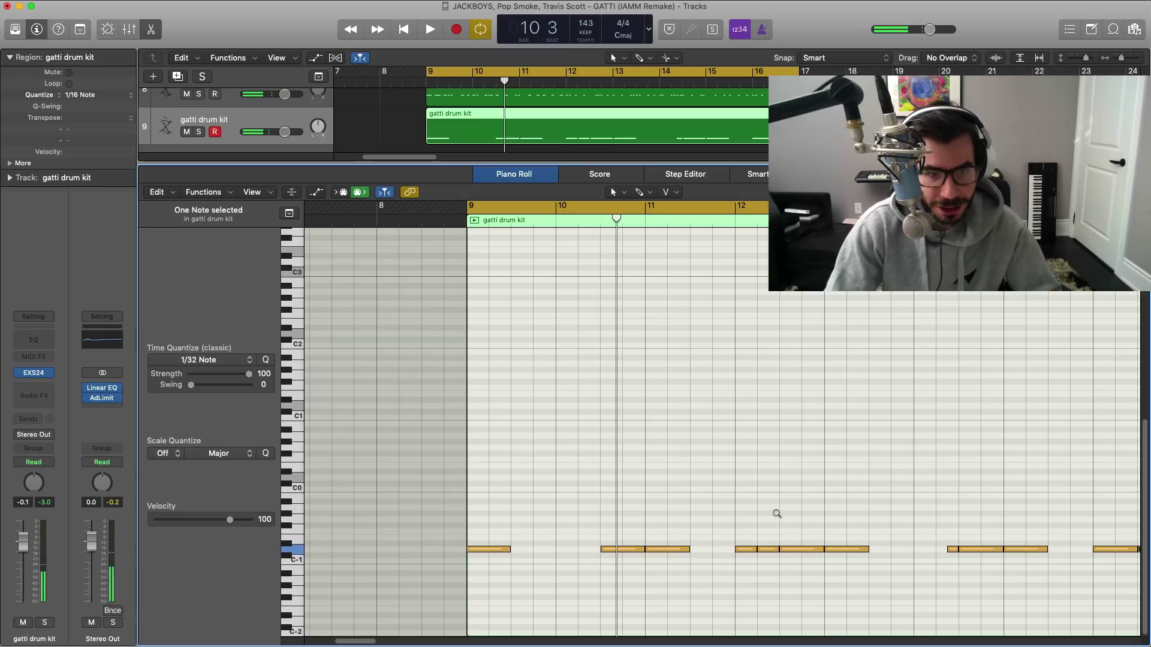
scroll(777, 515, right, 5)
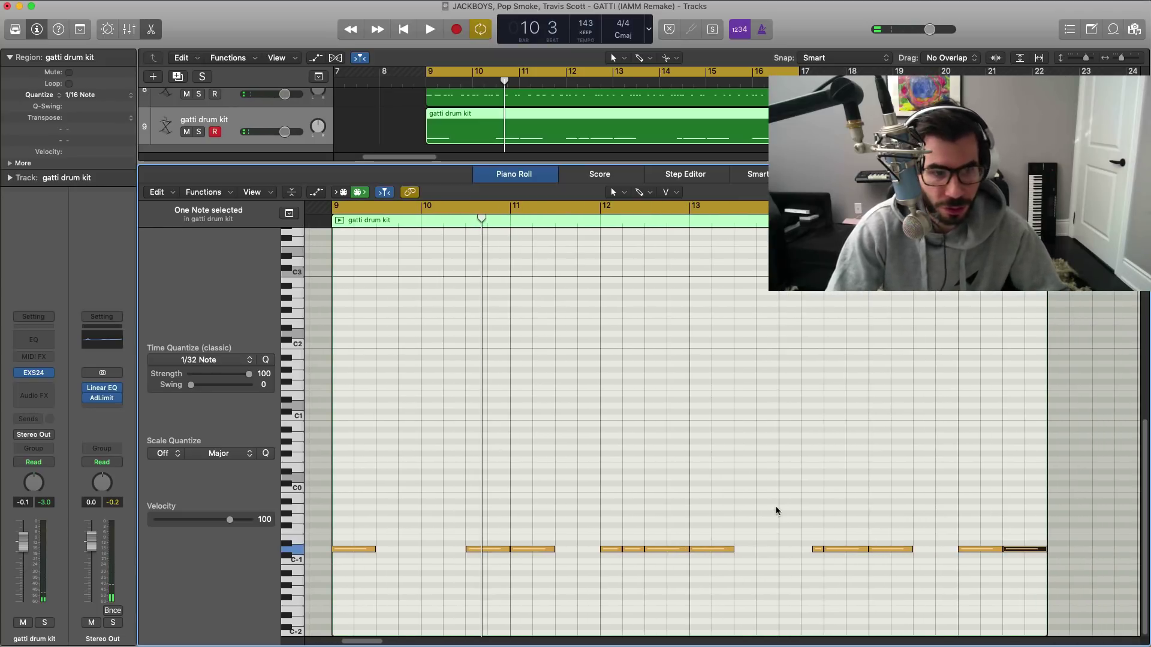
key(space)
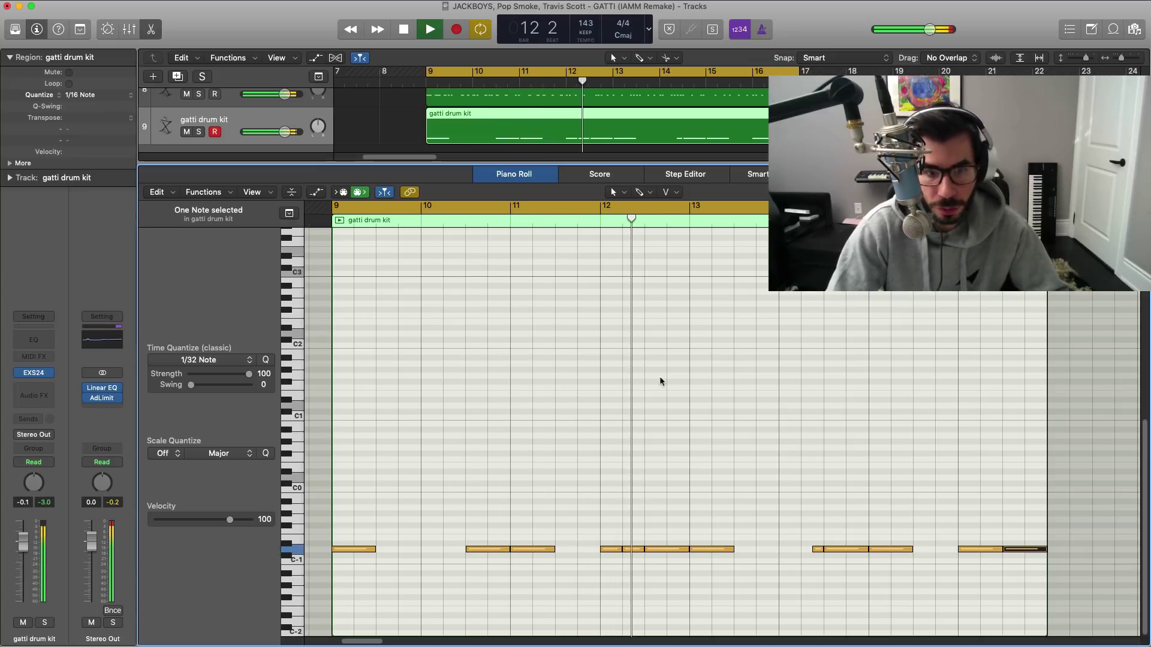
Step: Add a one-beat C#0 note on beat 2 of bar 12, and loop bar 12 to listen to it
key(space)
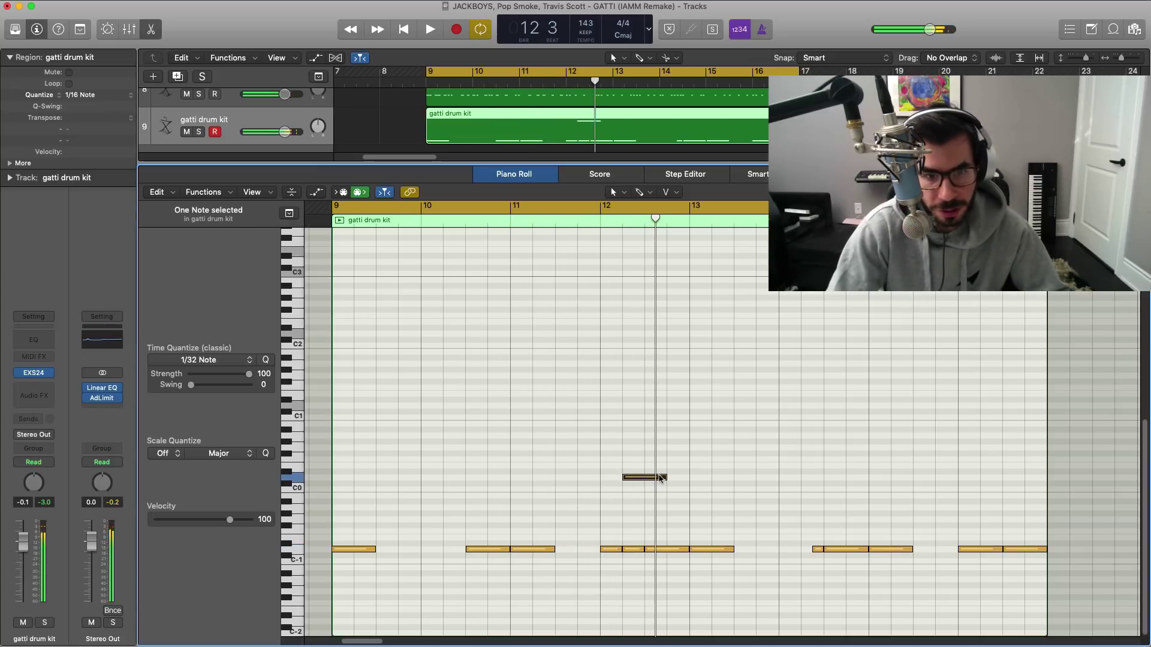
drag(660, 477, 644, 477)
key(space)
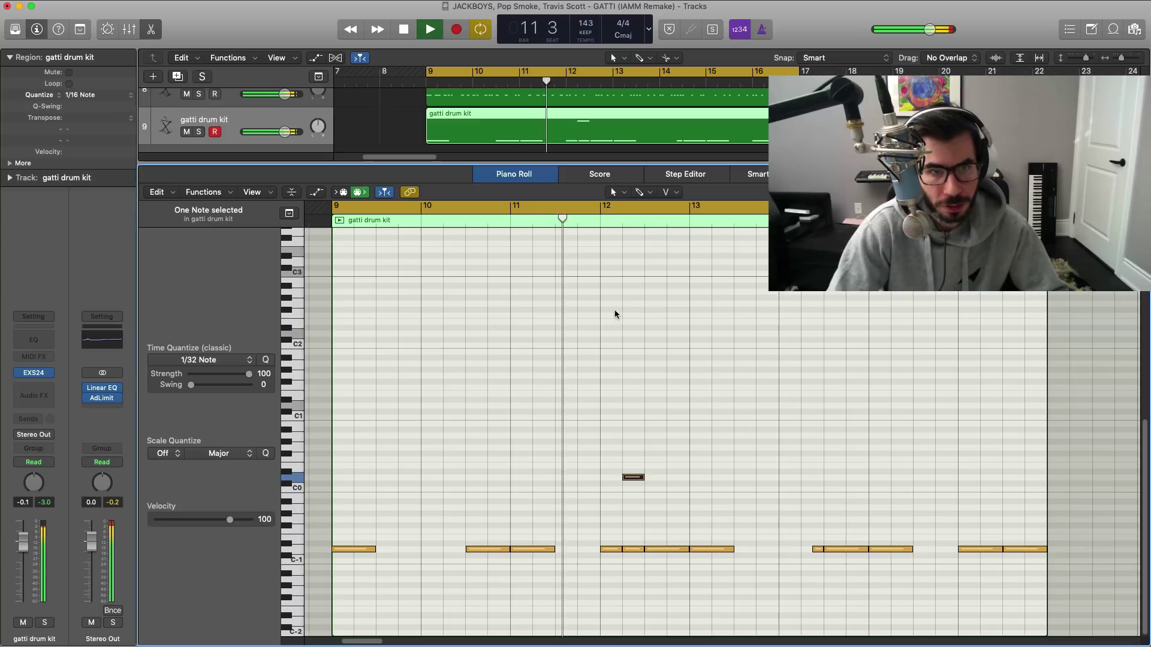
drag(604, 210, 689, 209)
key(space)
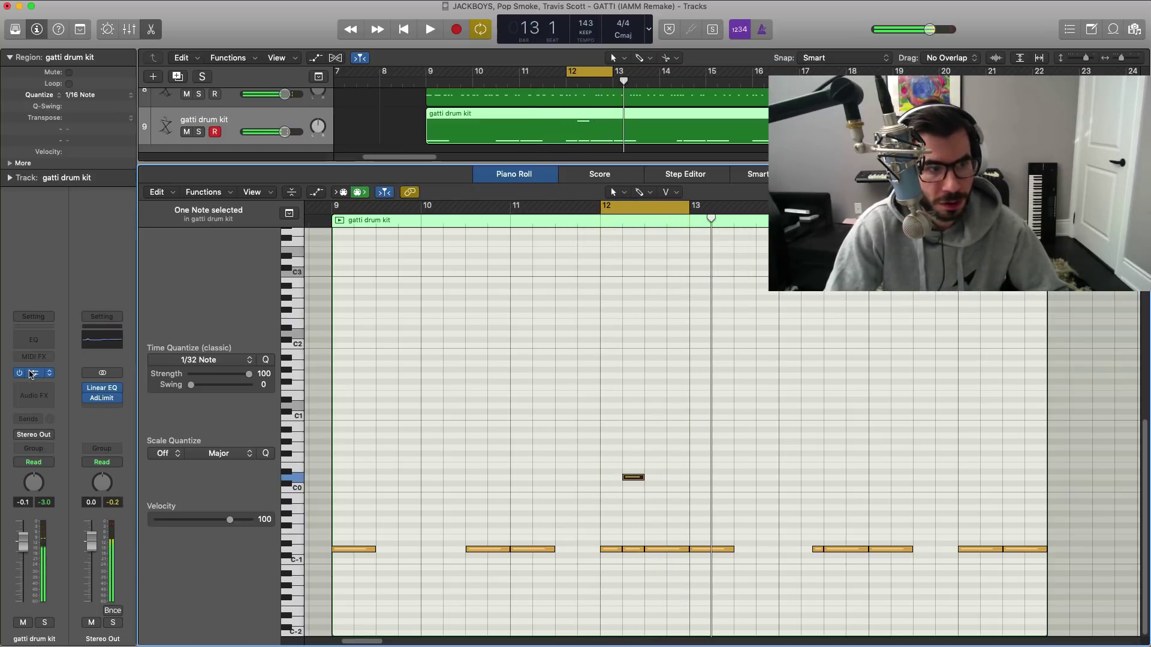
Step: Switch the drum kit's EXS24 to legato with a slight glide, and turn off the bar 12 cycle
click(31, 374)
drag(259, 32, 591, 222)
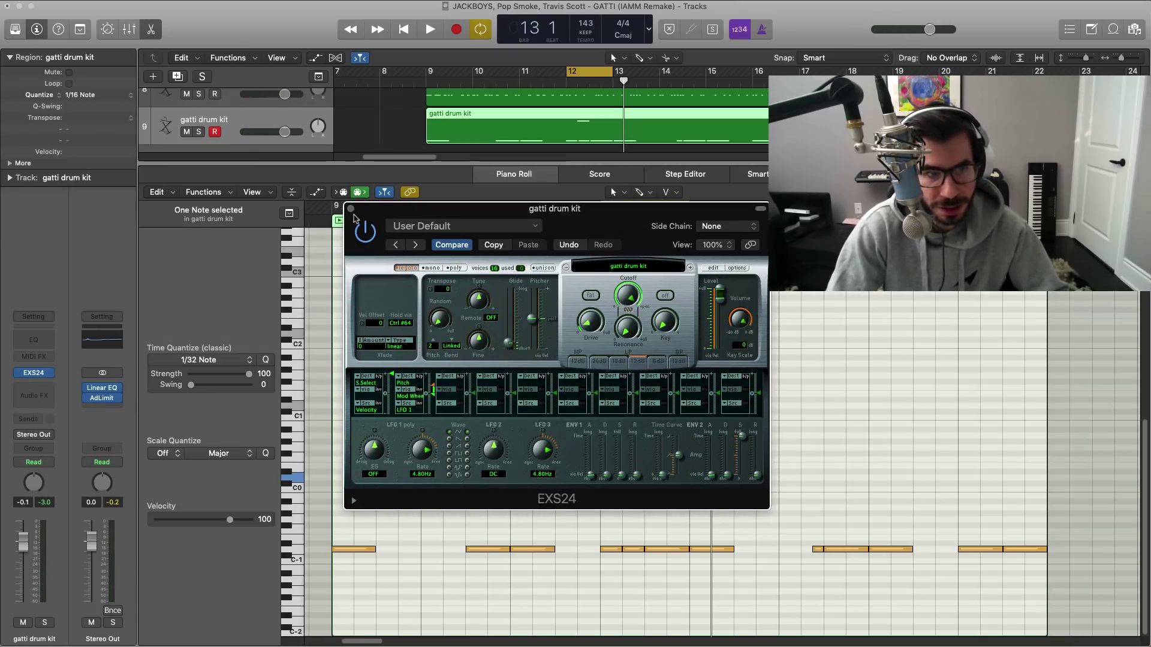
key(space)
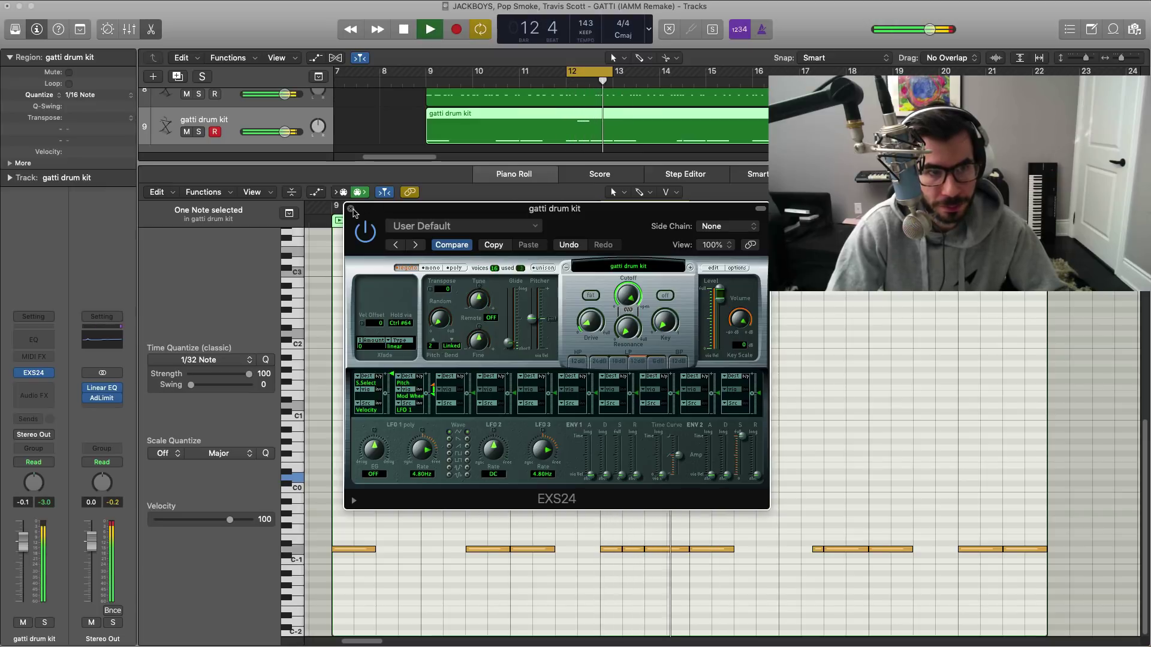
click(352, 209)
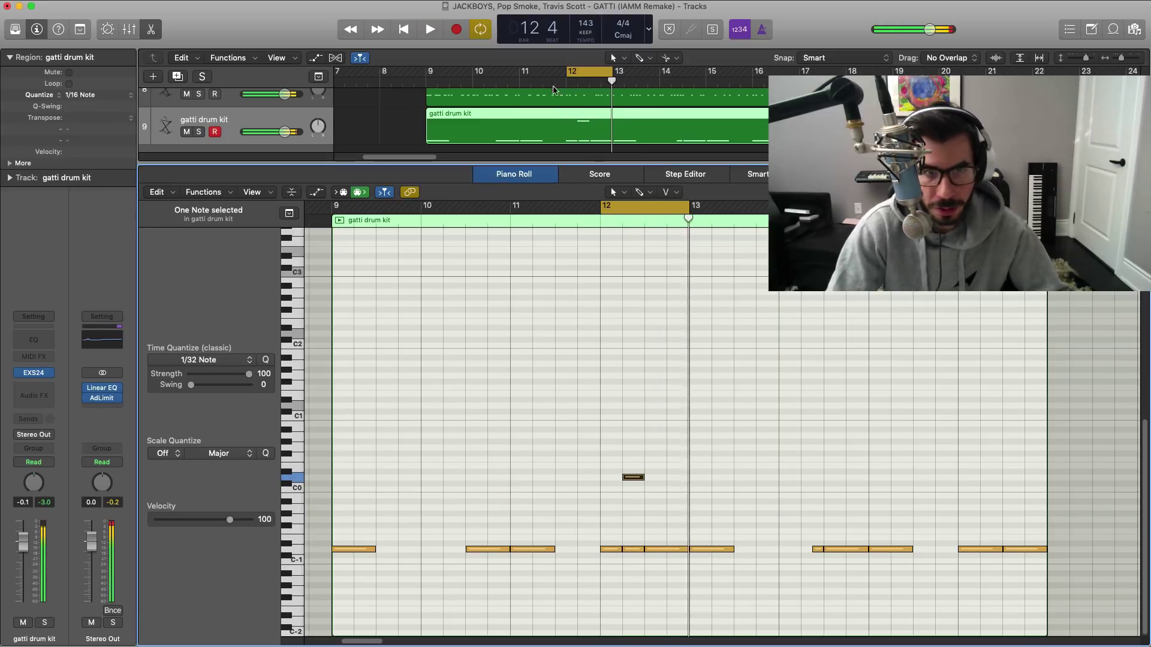
click(587, 72)
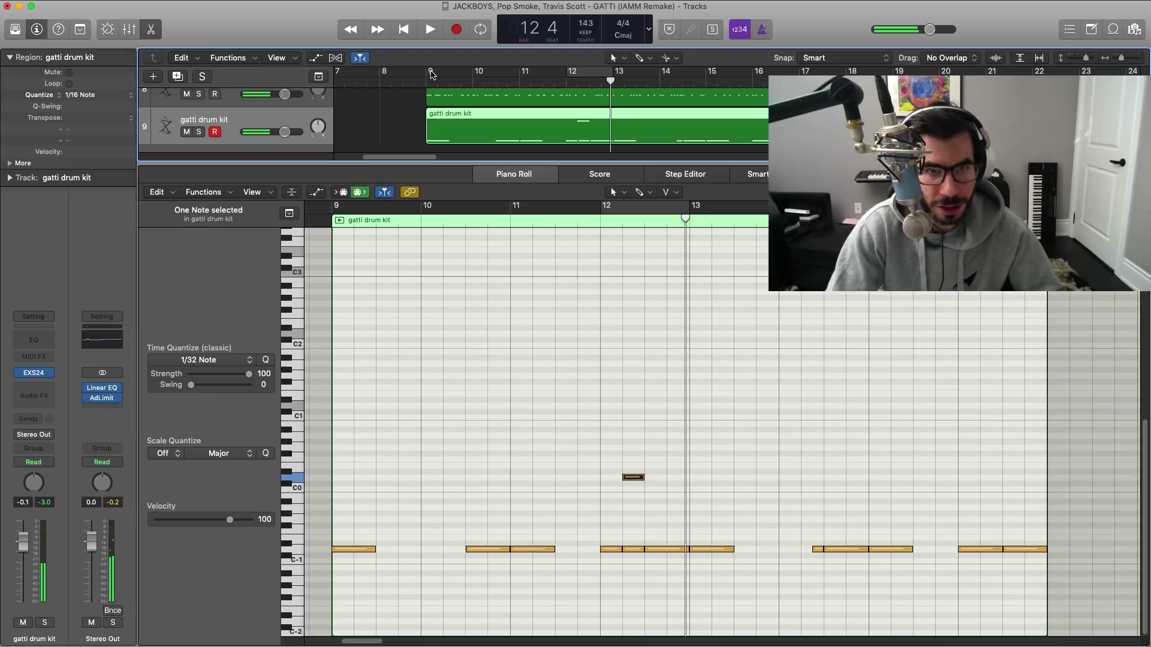
Step: Loop bars 13 to 16, add a one-beat D0 glide note on beat 2 of bar 16, and listen to it
drag(619, 74, 801, 75)
key(space)
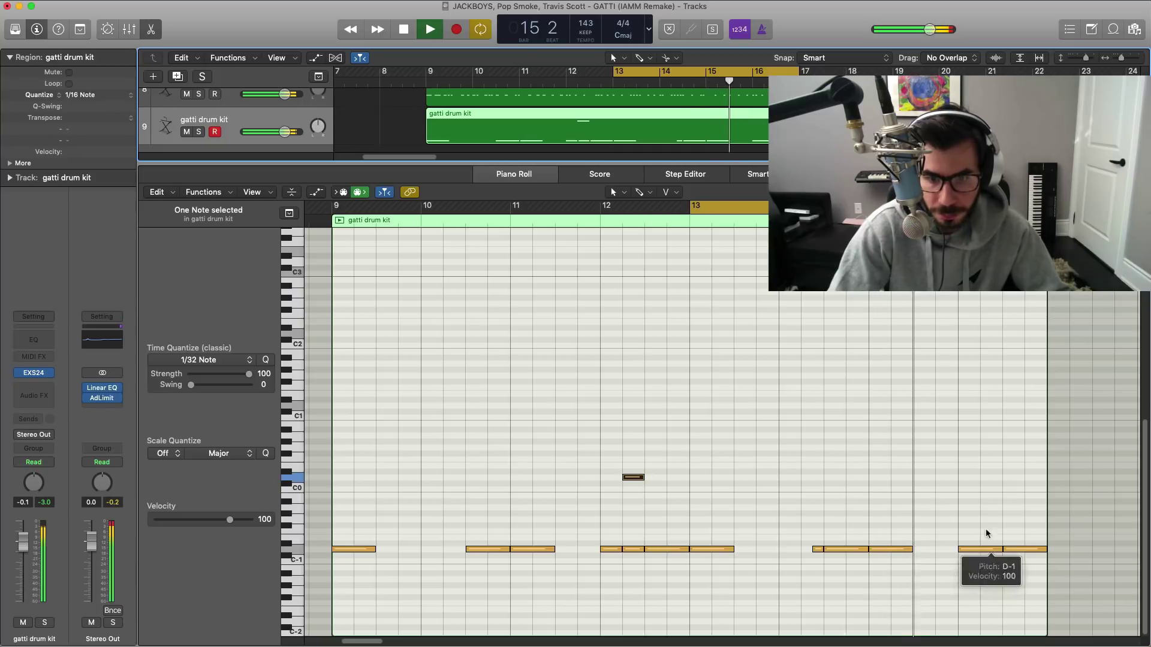
super+click(983, 479)
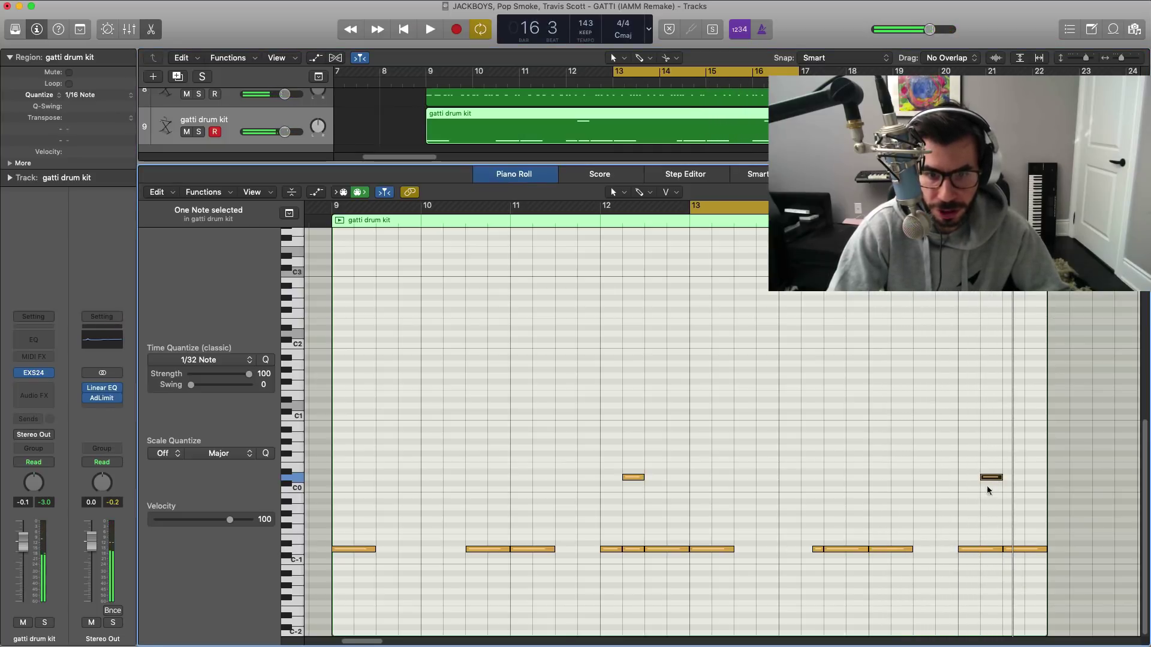
key(space)
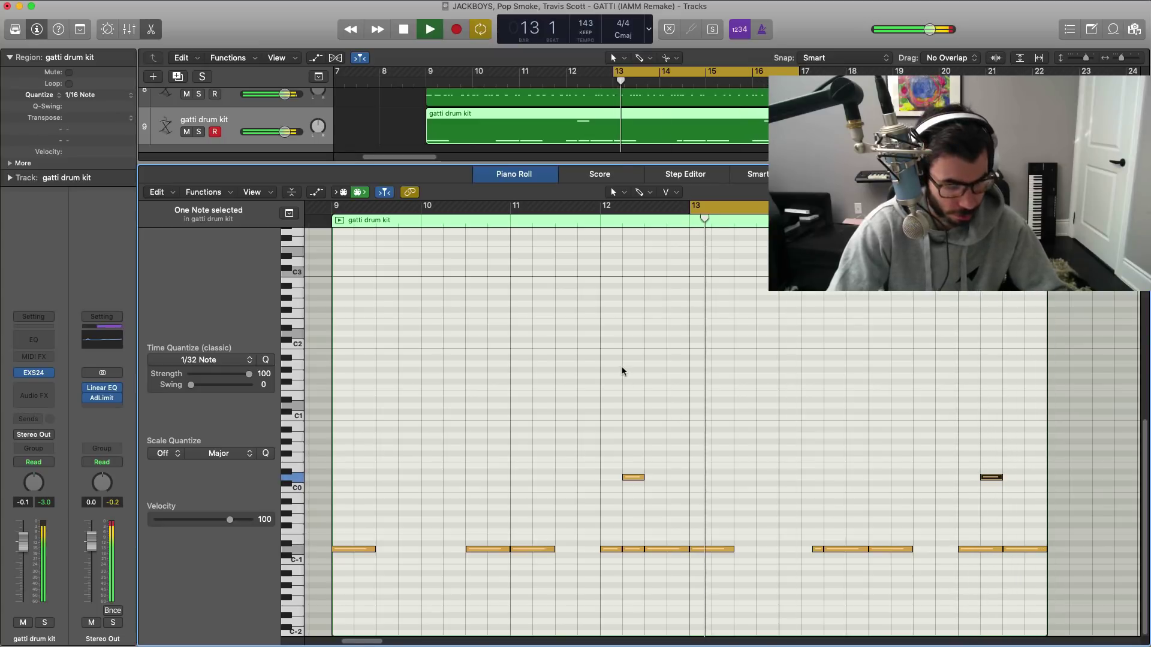
key(e)
key(space)
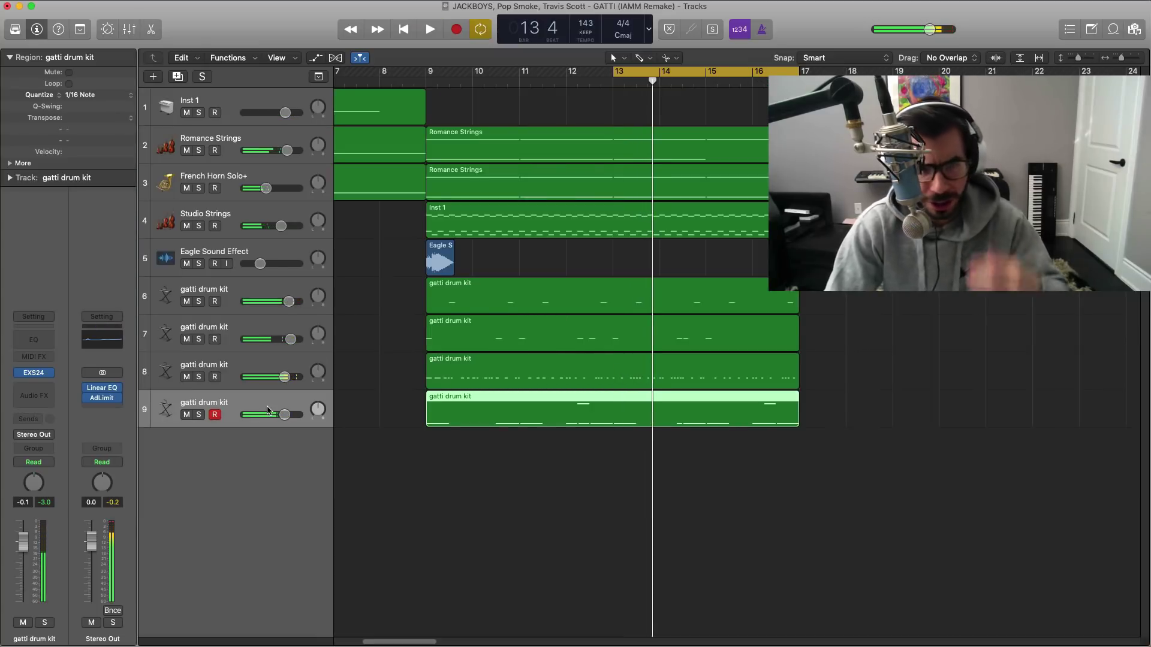
Step: Loop bars 9 to 16 and slightly lower the volumes of drum kit track 9, Romance Strings and French Horn Solo+
drag(429, 74, 775, 75)
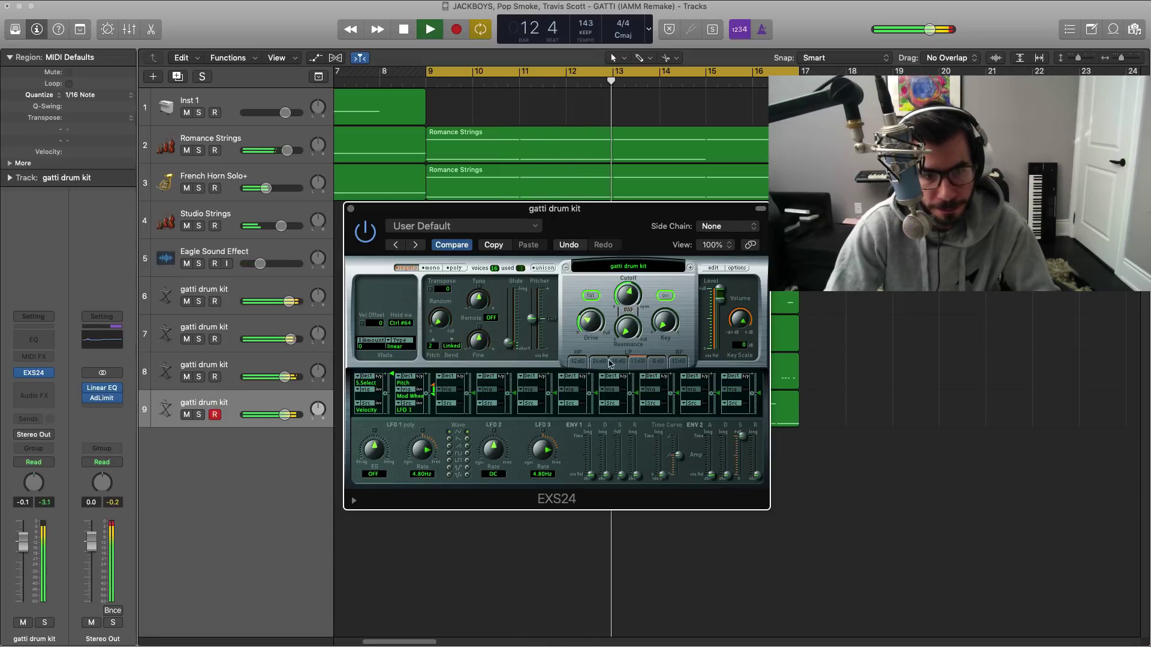
click(351, 209)
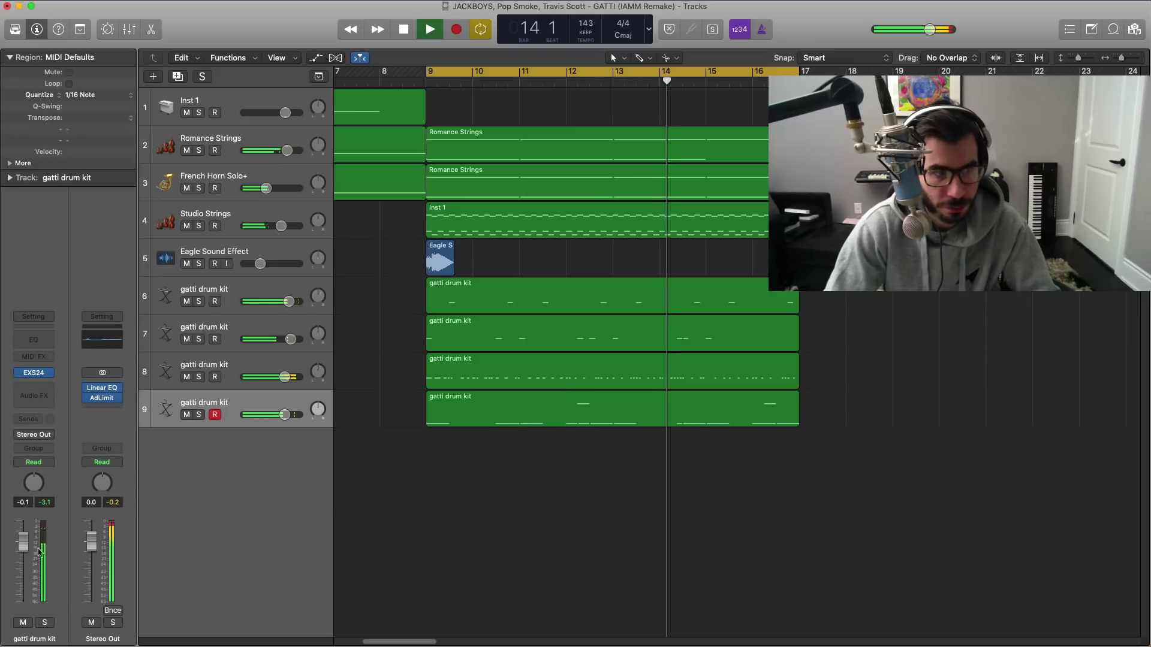
drag(22, 546, 23, 550)
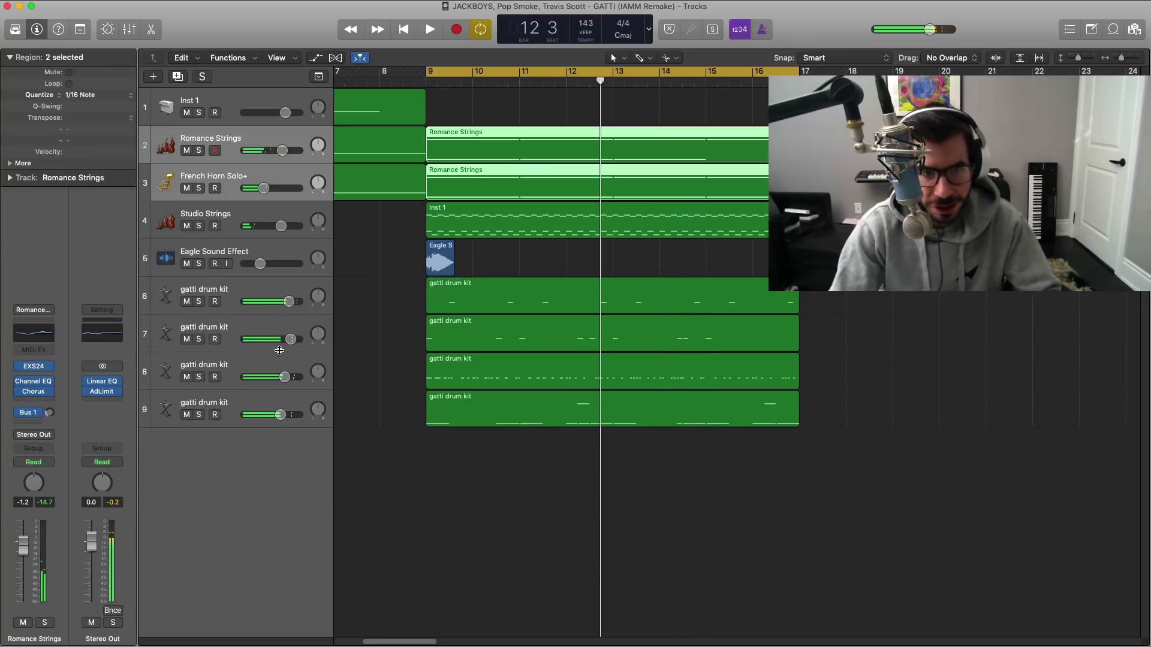
Step: Repeat all regions of bars 9 to 16 once from bar 17, and loop bars 17 to 24
ctrl+alt+click(822, 489)
drag(847, 502, 477, 138)
key(super+r)
key(super+Left)
key(super+Left)
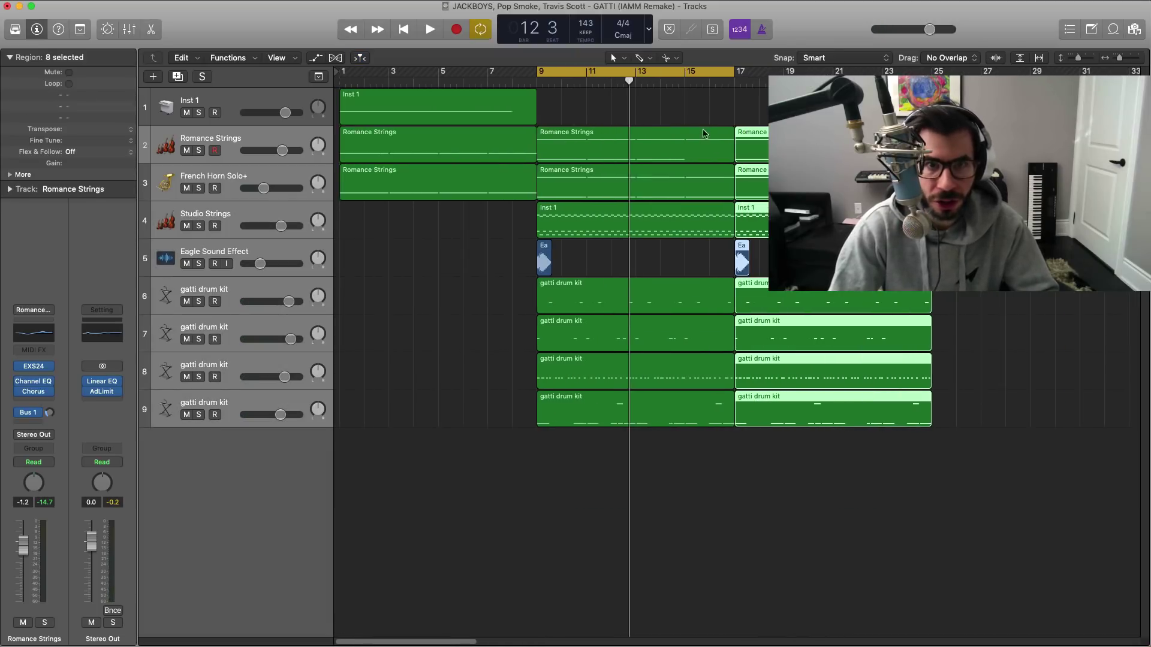
drag(684, 73, 875, 78)
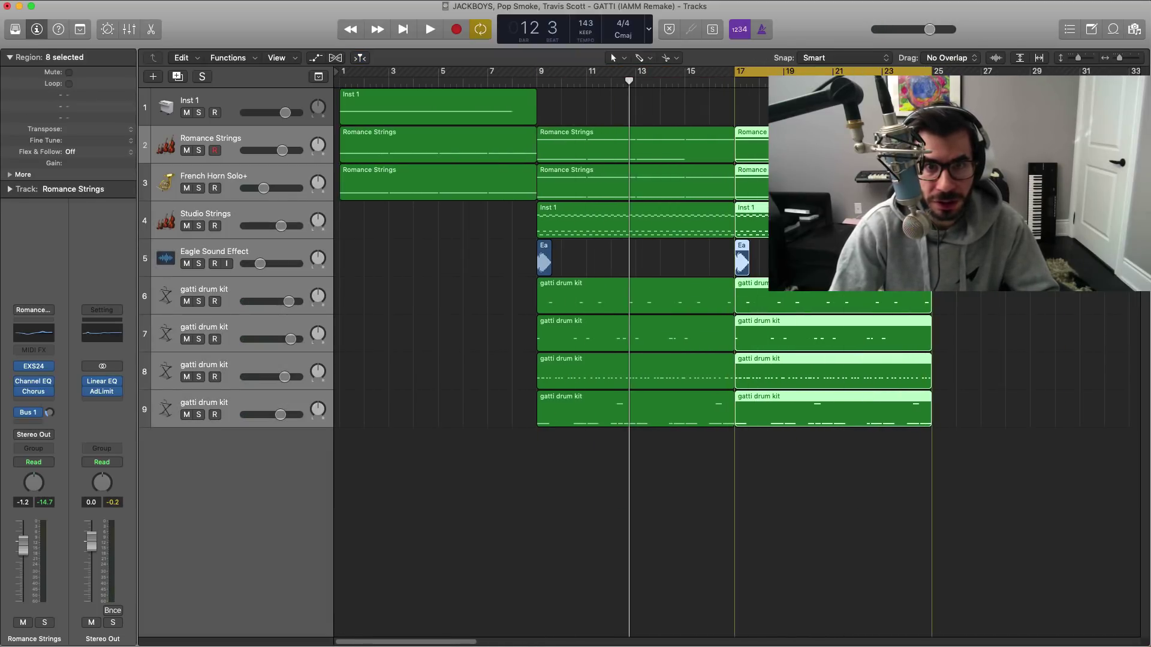
click(817, 475)
scroll(815, 471, right, 1)
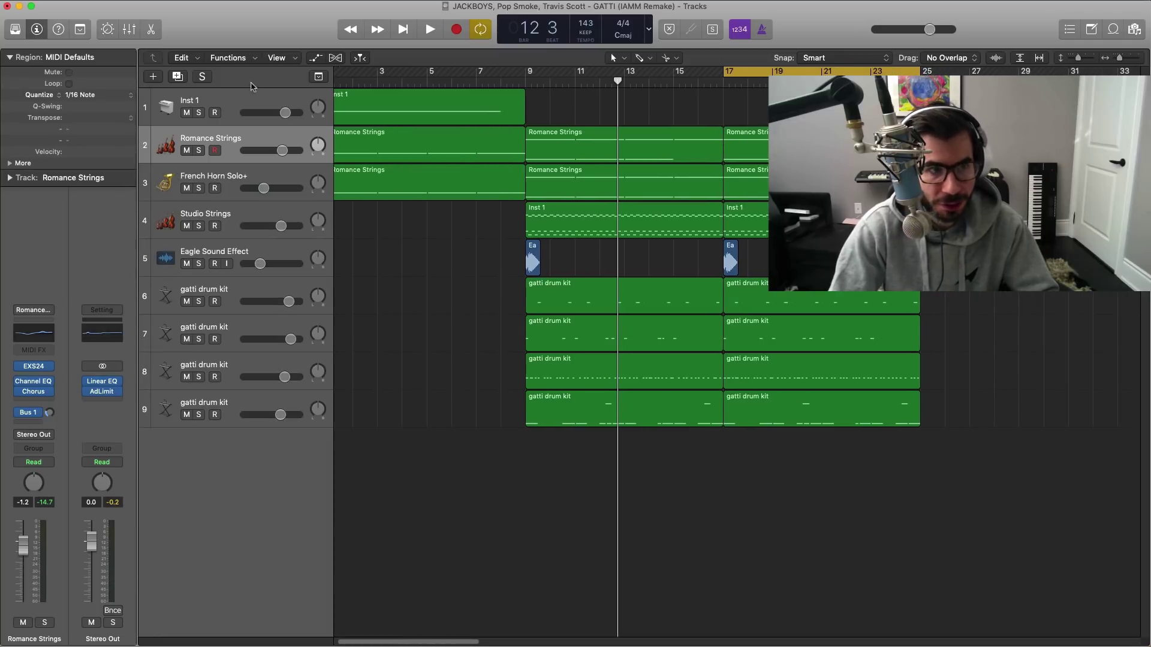
Step: Create one new instrument track and move it below all the drum kit tracks
click(159, 76)
key(Return)
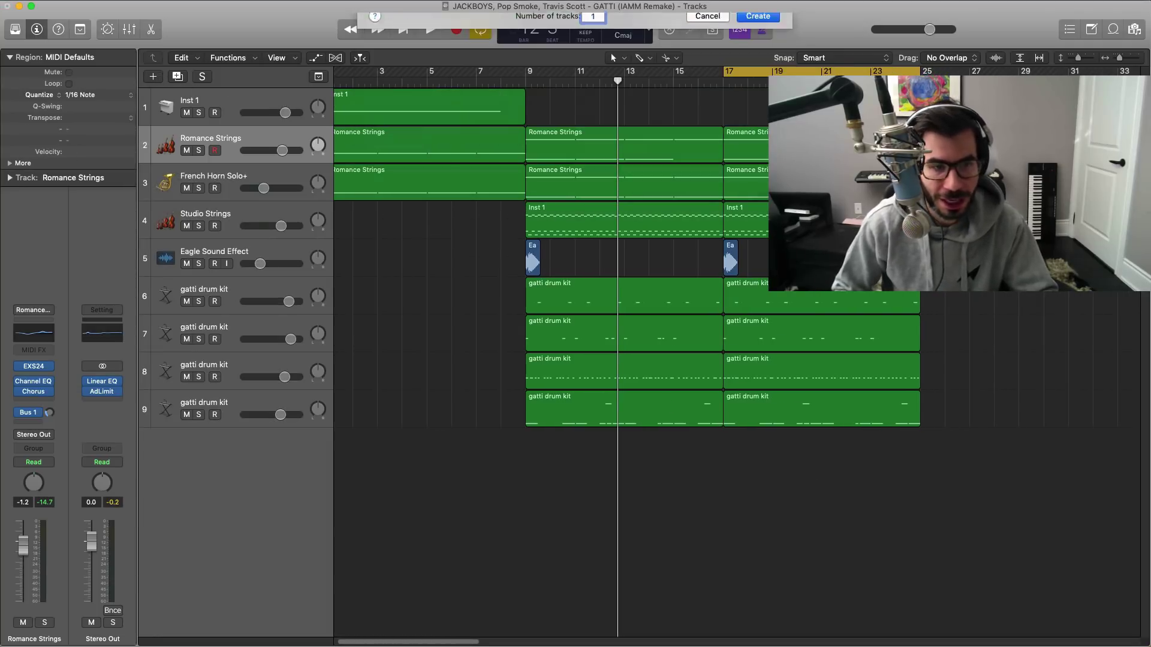
drag(227, 185, 240, 581)
scroll(240, 581, right, 5)
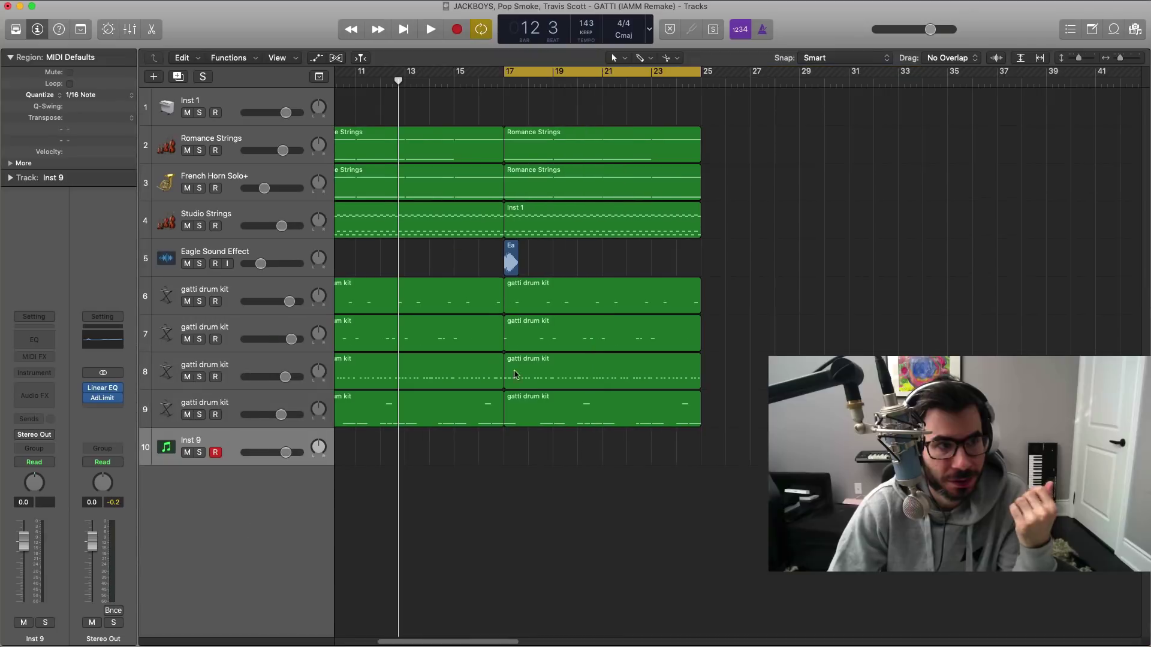
Step: Load the Whistler soloist sound from the legacy Jam Pack Voices collection on the new track
click(16, 29)
click(43, 479)
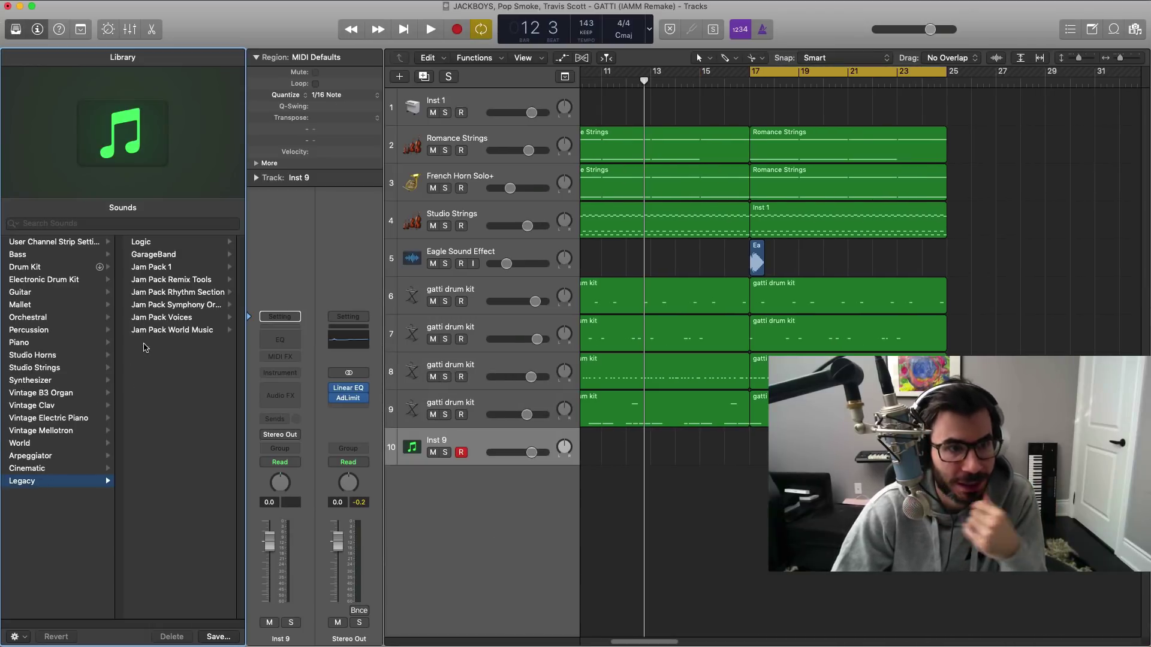
click(156, 317)
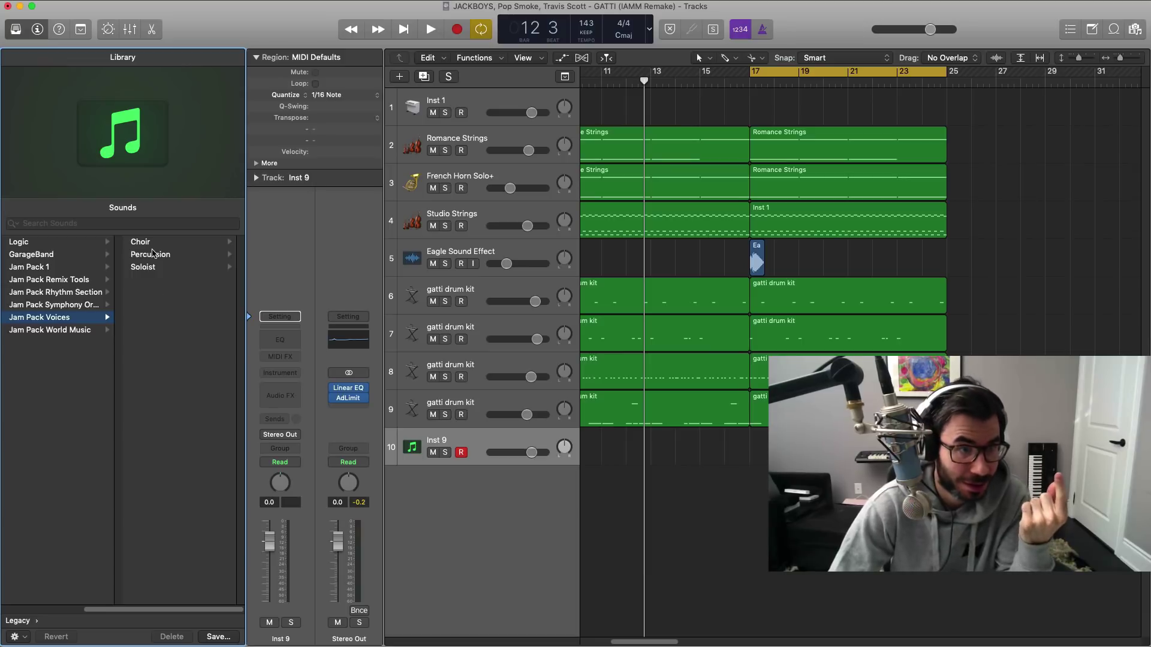
click(154, 267)
click(166, 292)
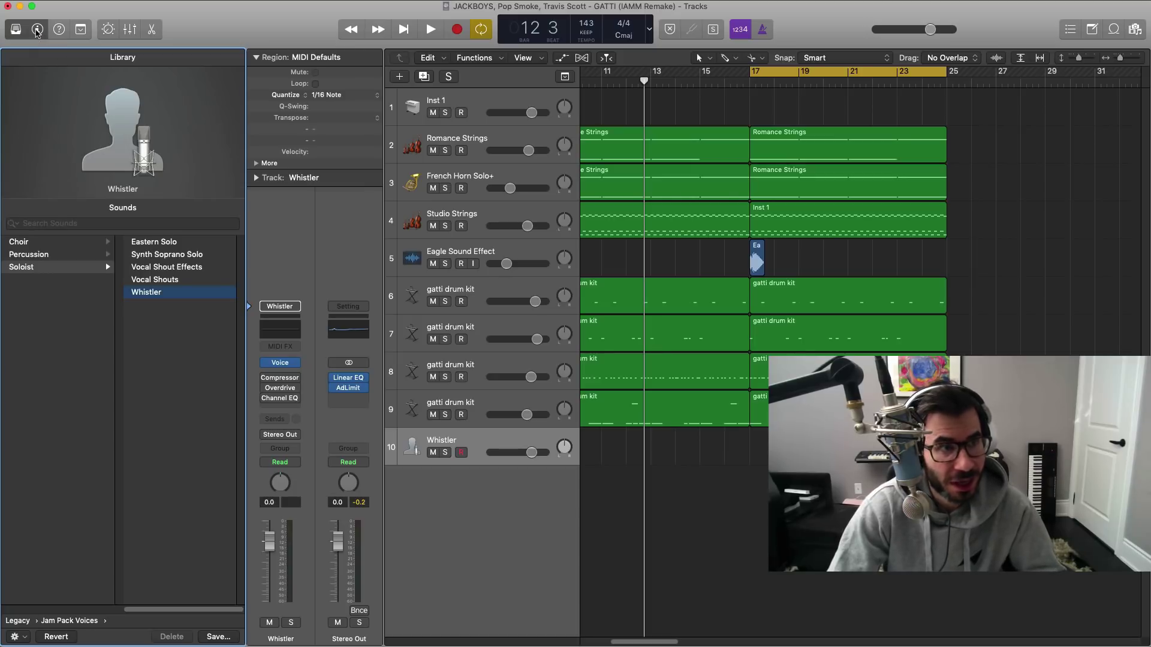
click(36, 30)
click(37, 30)
click(16, 29)
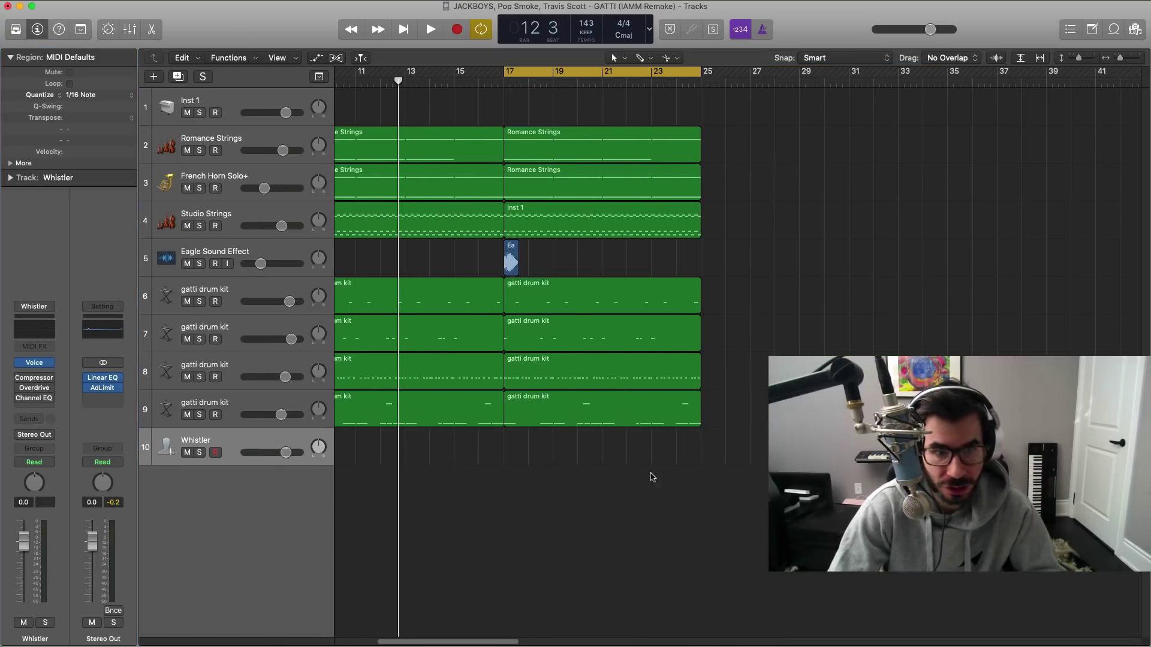
Step: Create an empty Whistler region over bars 17 to 24 and enter a one-bar D3 note at bar 17
drag(524, 453, 695, 463)
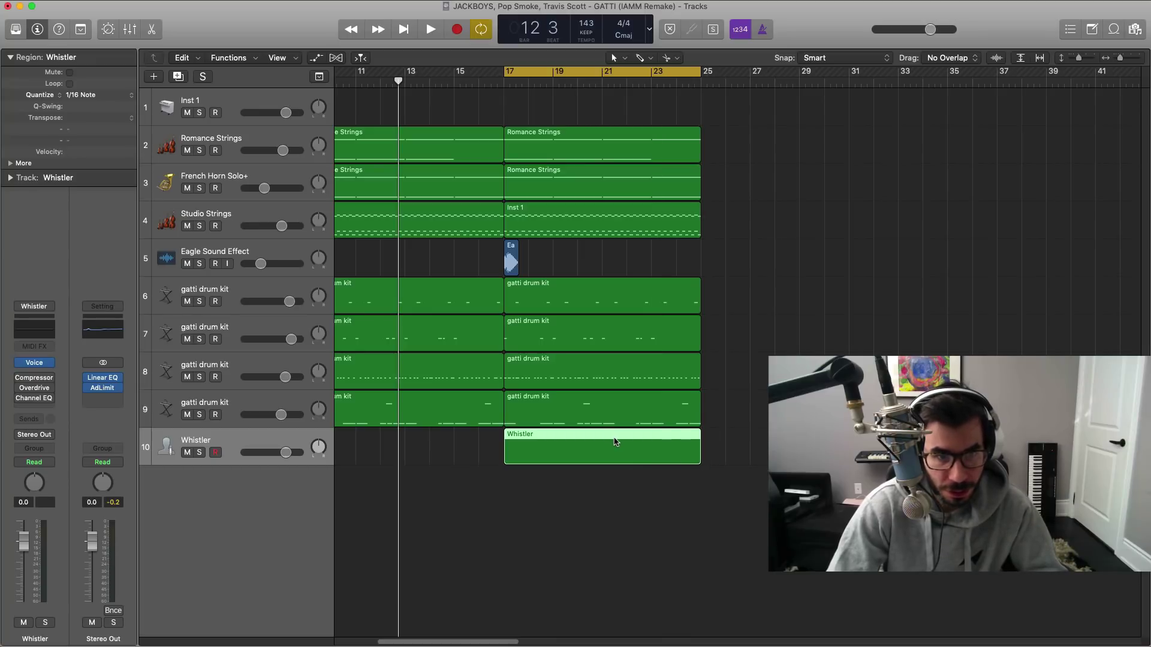
double_click(620, 446)
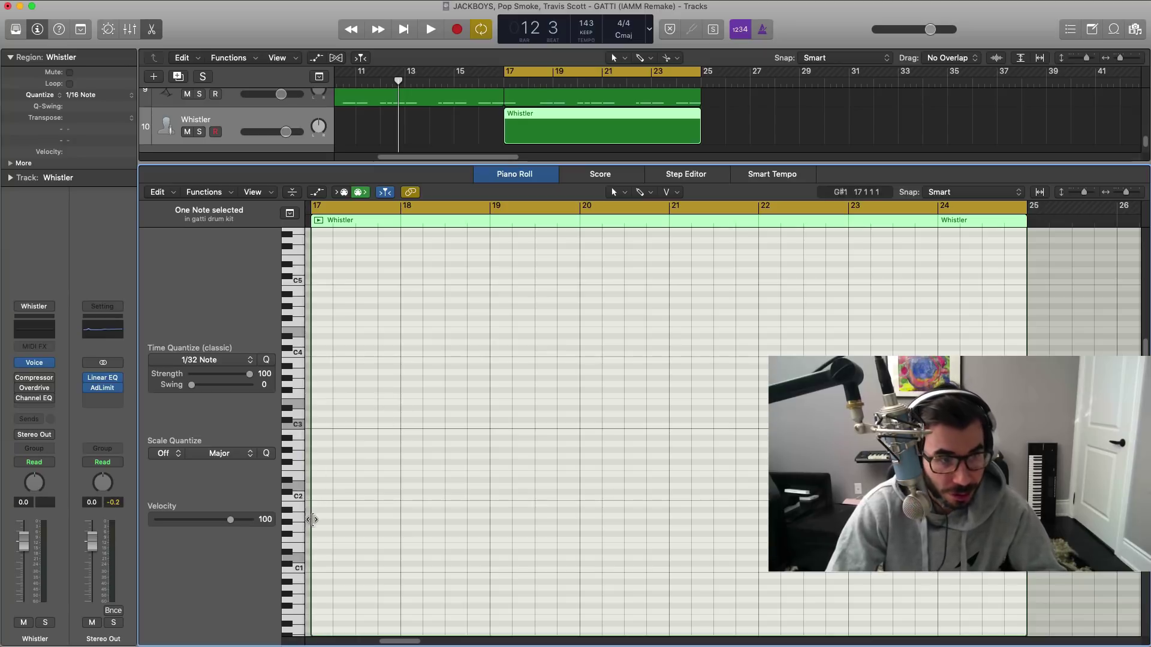
scroll(312, 498, up, 3)
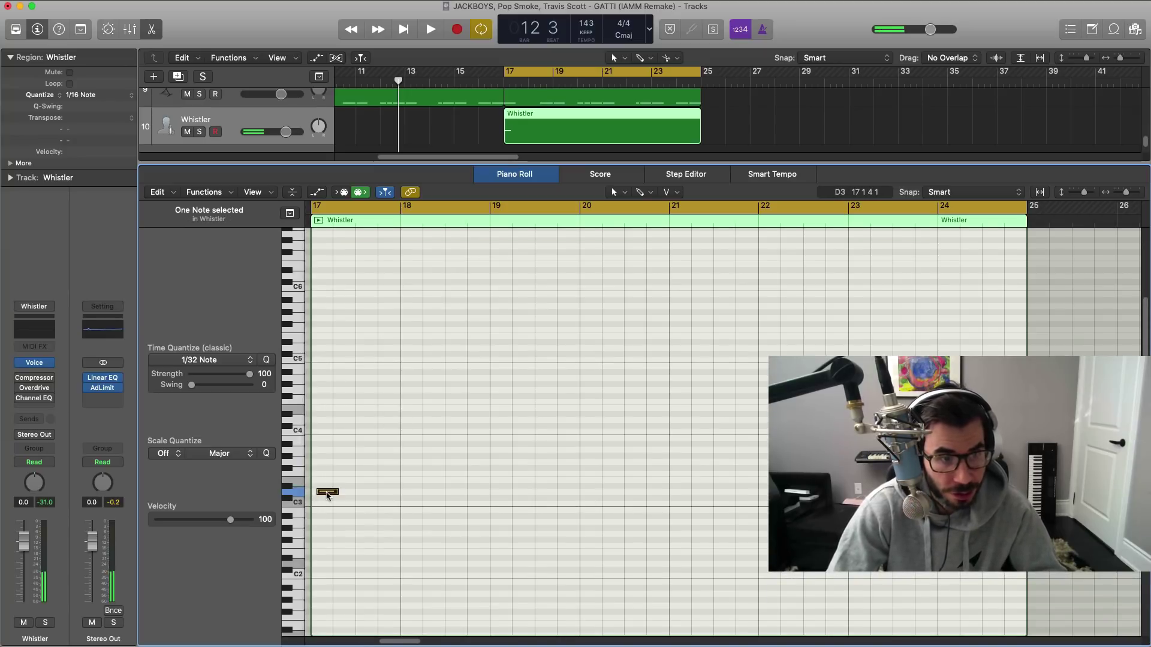
drag(327, 495, 398, 501)
key(space)
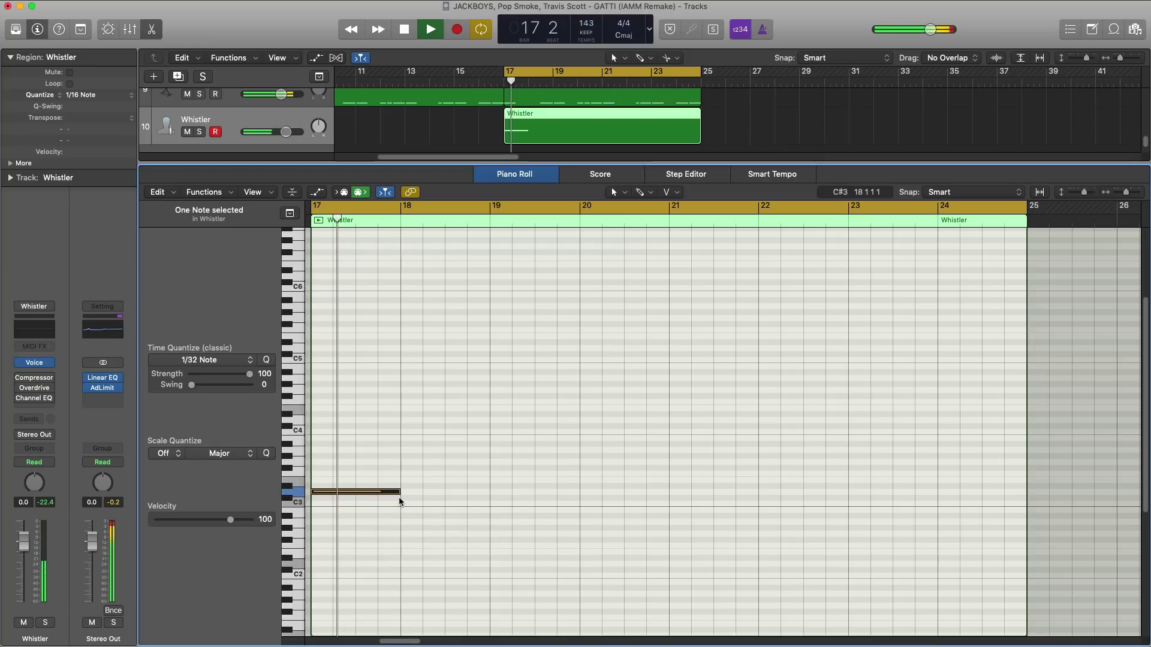
Step: Shorten the bar 17 D3 note to two beats and play it back
ctrl+alt+click(400, 499)
key(space)
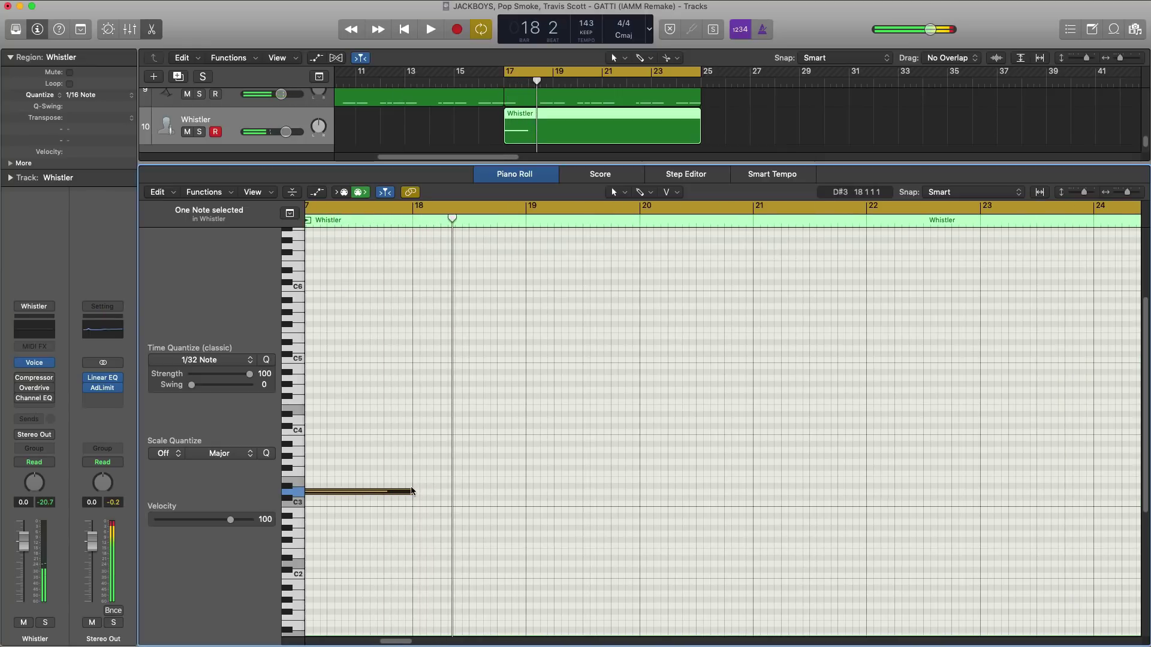
drag(410, 492, 353, 496)
key(space)
key(space)
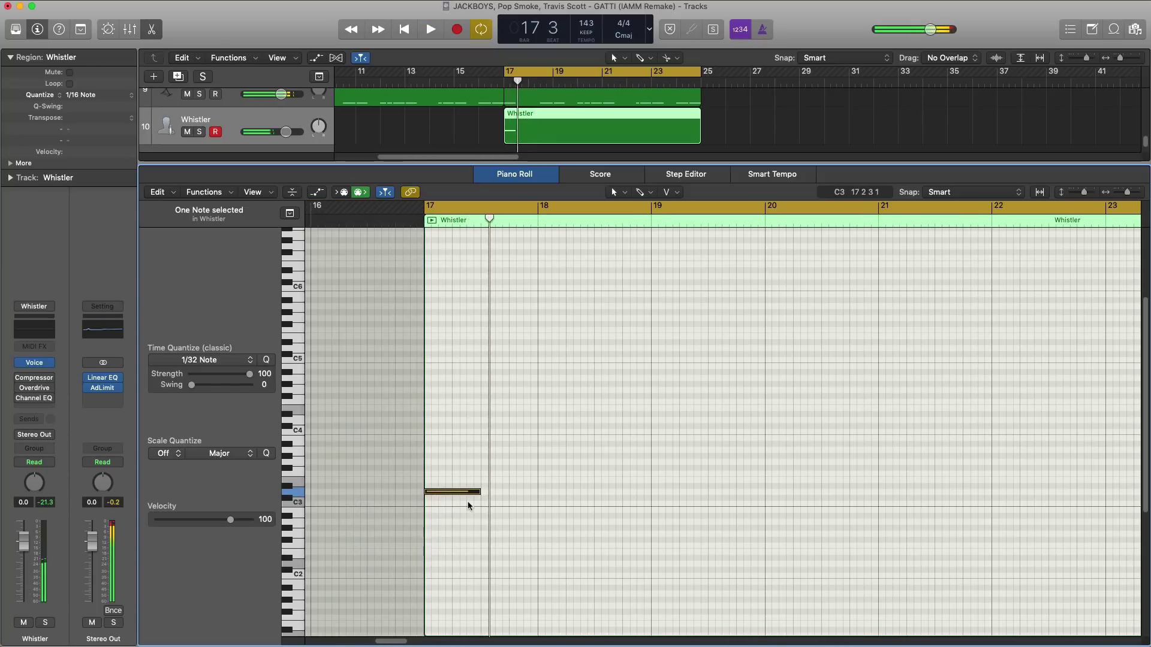
Step: Add two-beat Whistler notes: D4 on beat 3 of bar 17, A3 on beat 1 and A#3 on beat 3 of bar 18
drag(457, 495, 571, 450)
key(space)
key(space)
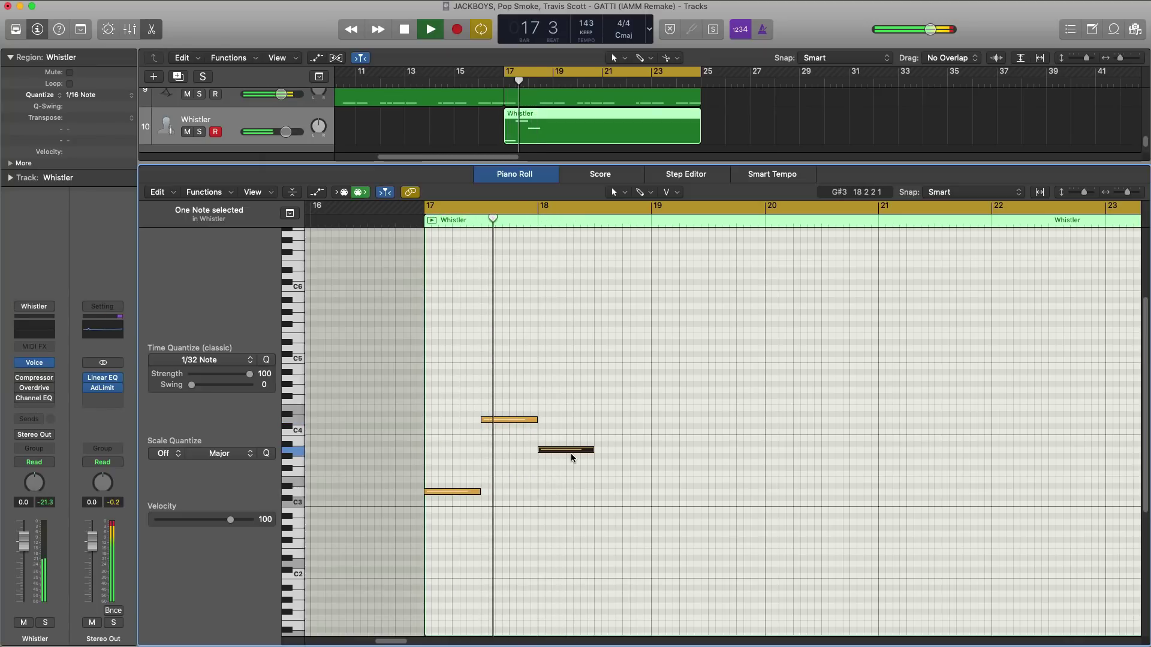
super+click(595, 443)
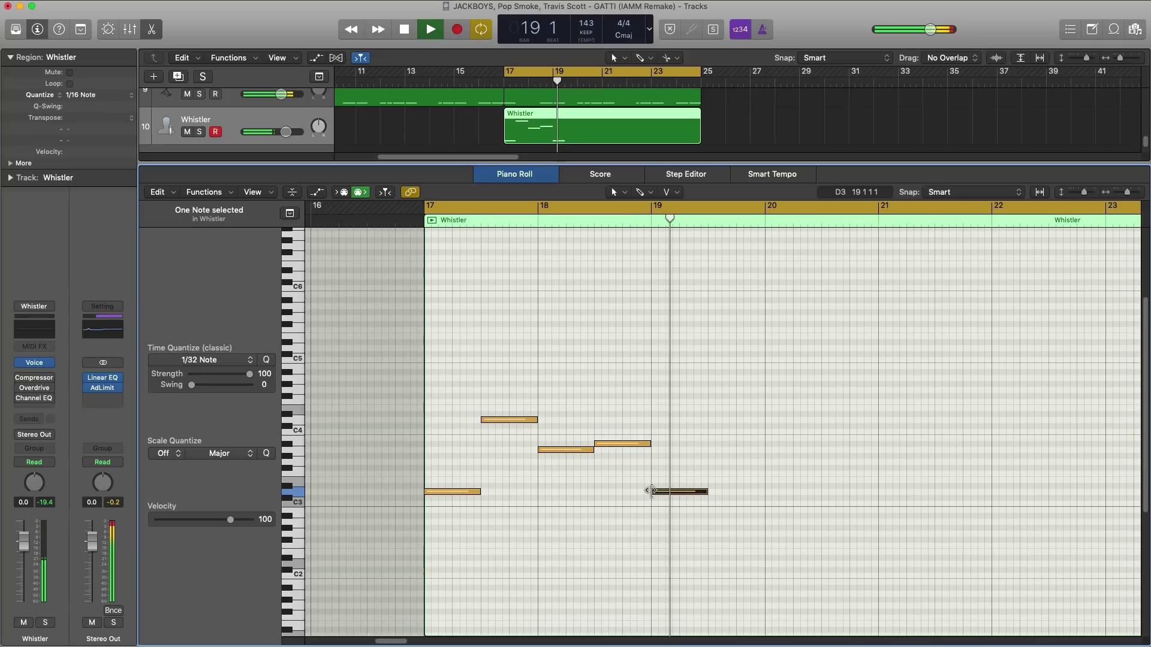
Step: Continue the whistle melody with two-beat notes D3 and A3 in bar 19 and A#3 at the start of bar 20
click(670, 492)
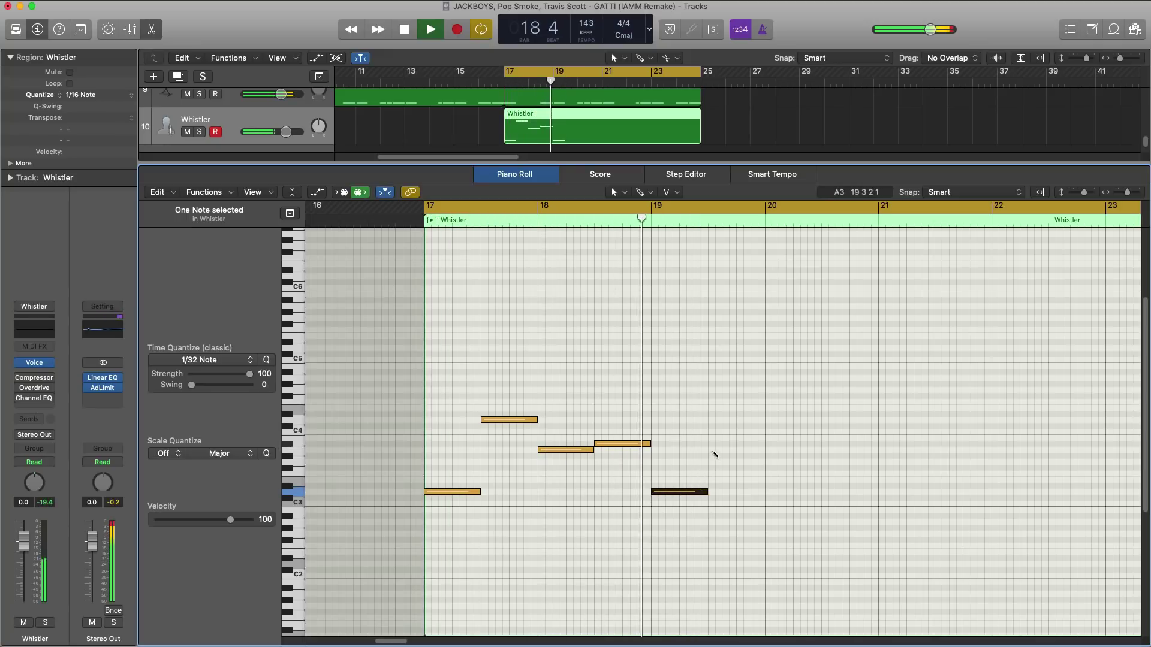
click(710, 451)
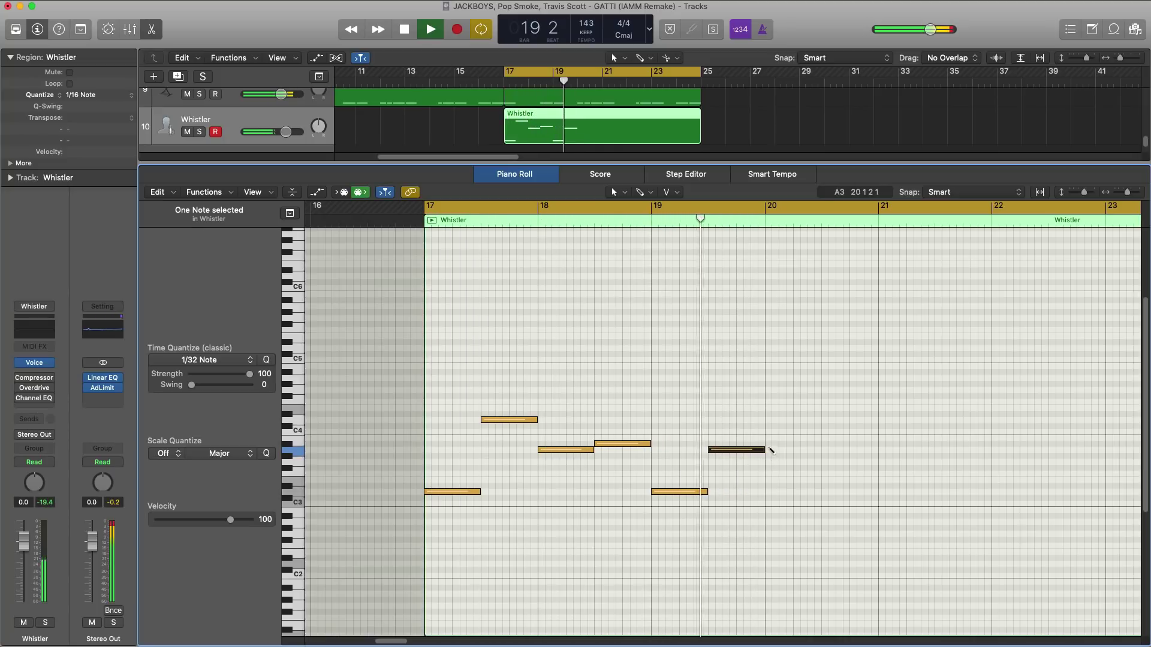
click(771, 444)
key(space)
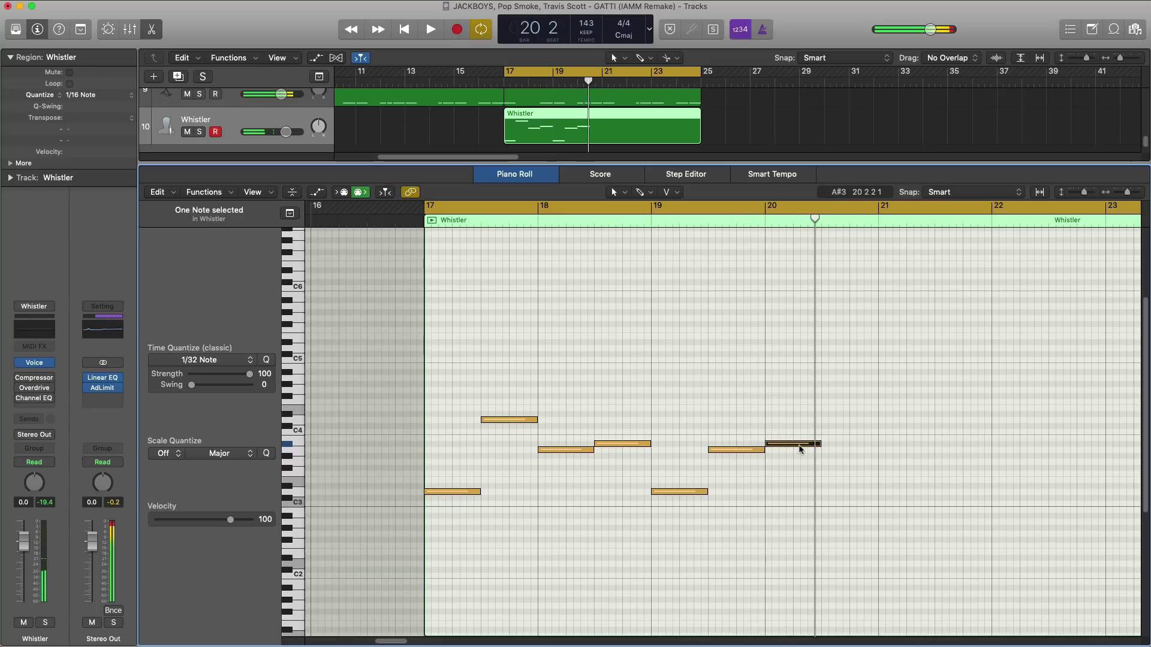
Step: Fill beats 3 and 4 of bar 20 with one-beat A3 notes and play the melody back
mouse_move(800, 448)
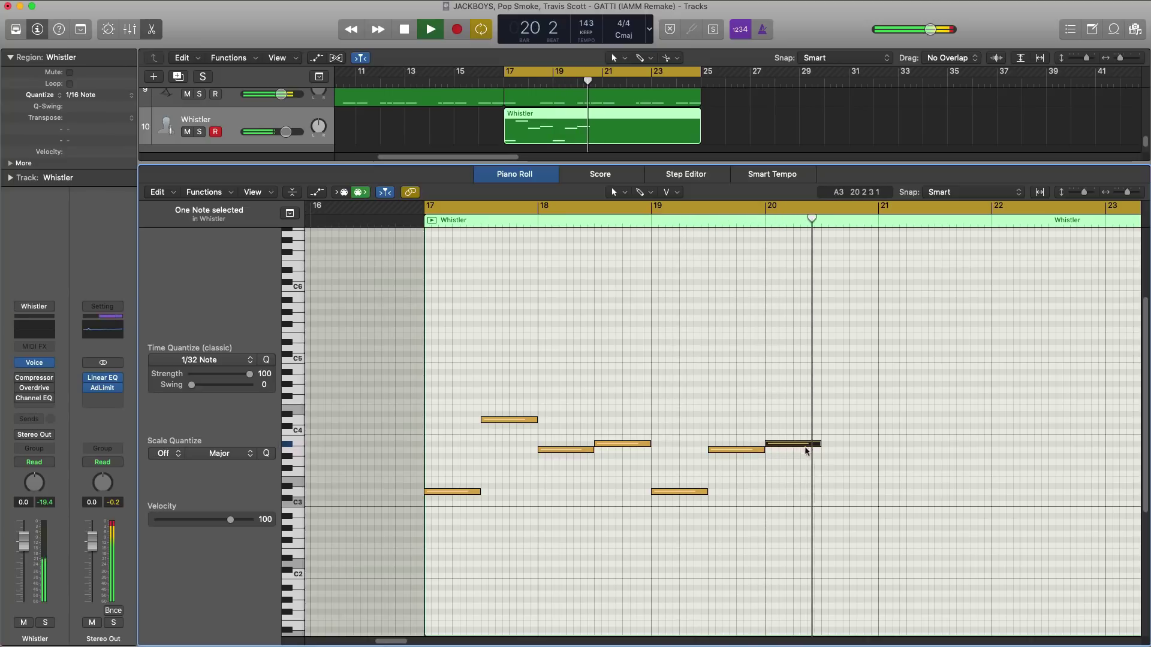
super+click(825, 451)
key(space)
drag(875, 453, 846, 455)
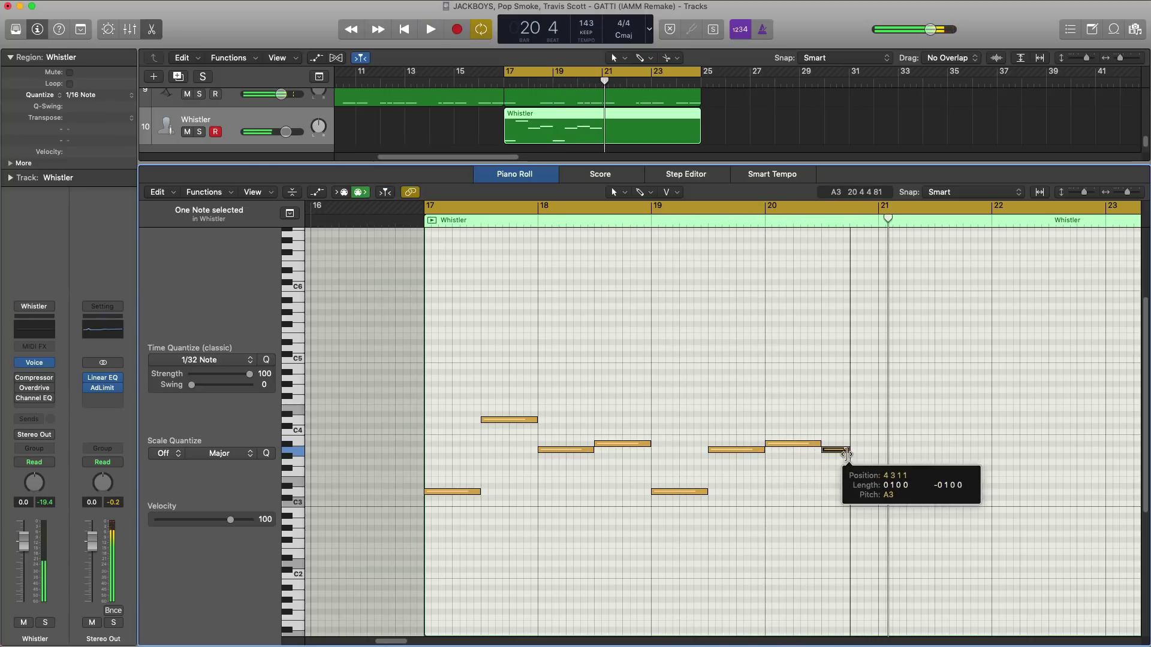
key(space)
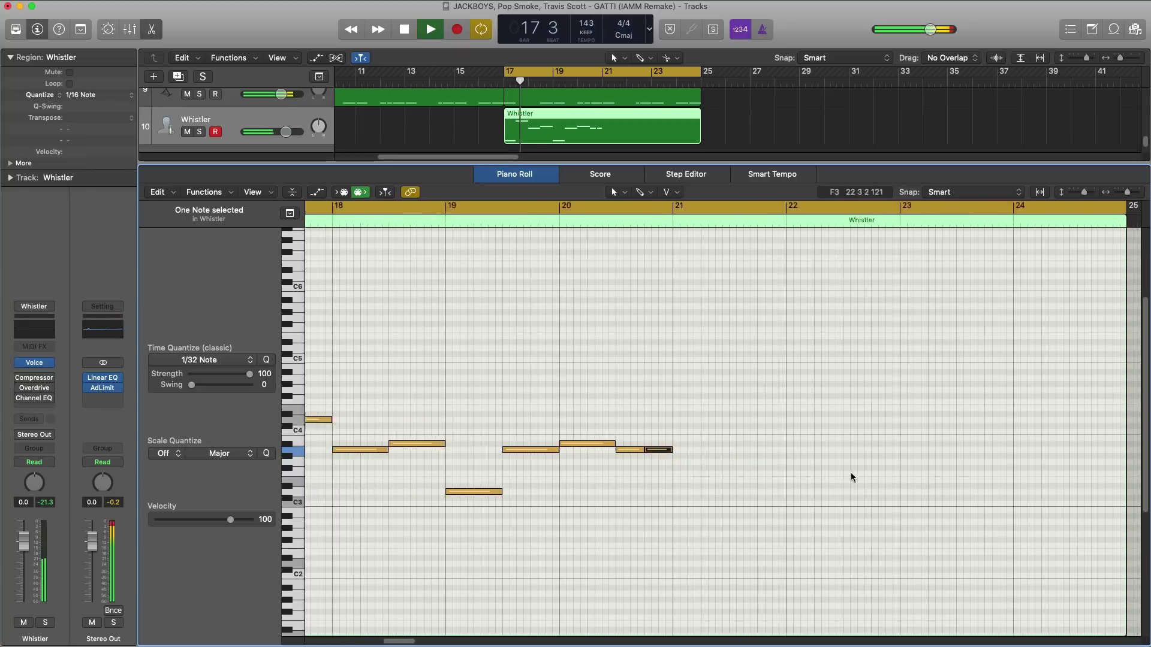
Step: Loop bars 21 to 24 and copy the whistle melody of bars 17 to 20 to bar 21
drag(636, 209, 1050, 214)
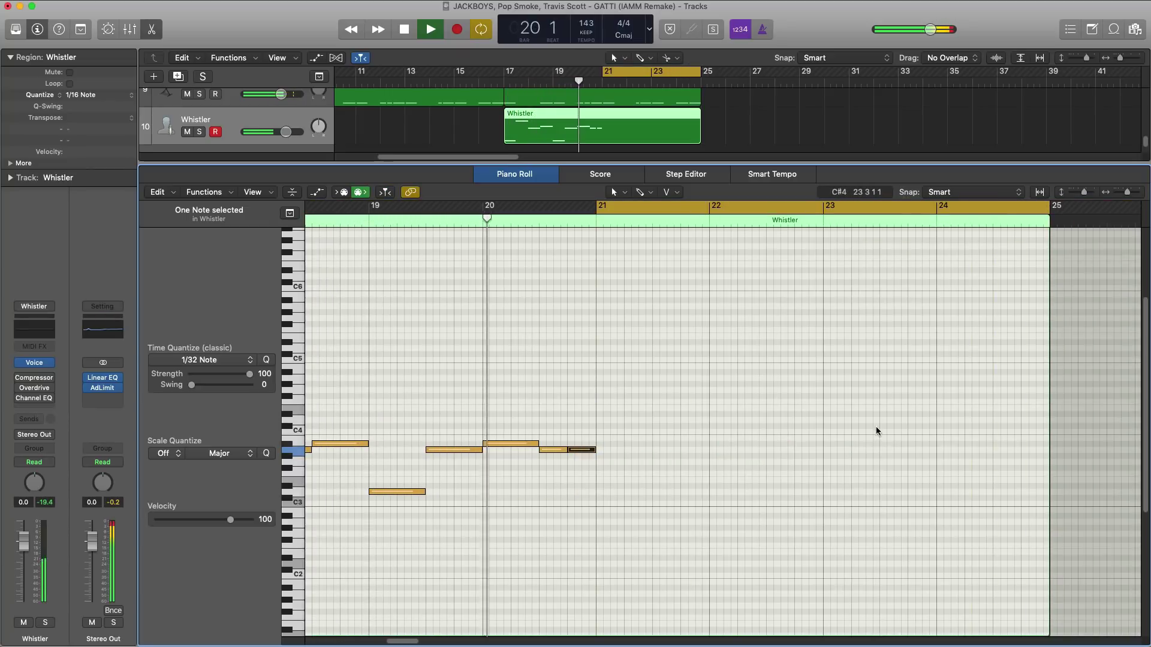
drag(953, 548, 386, 365)
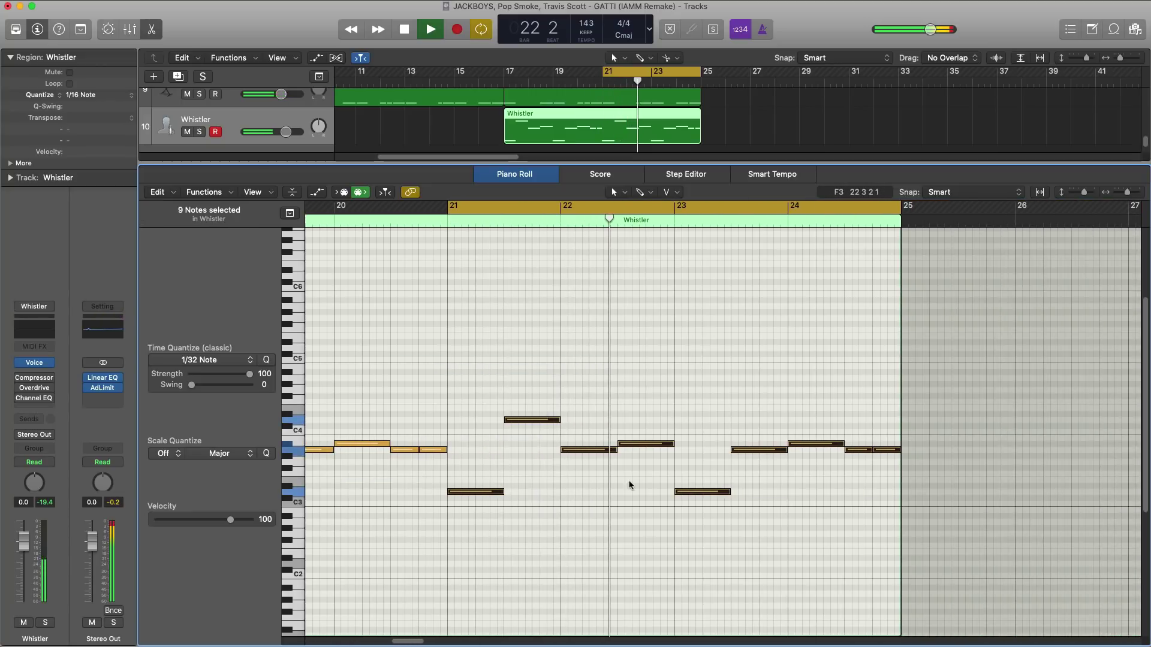
click(611, 459)
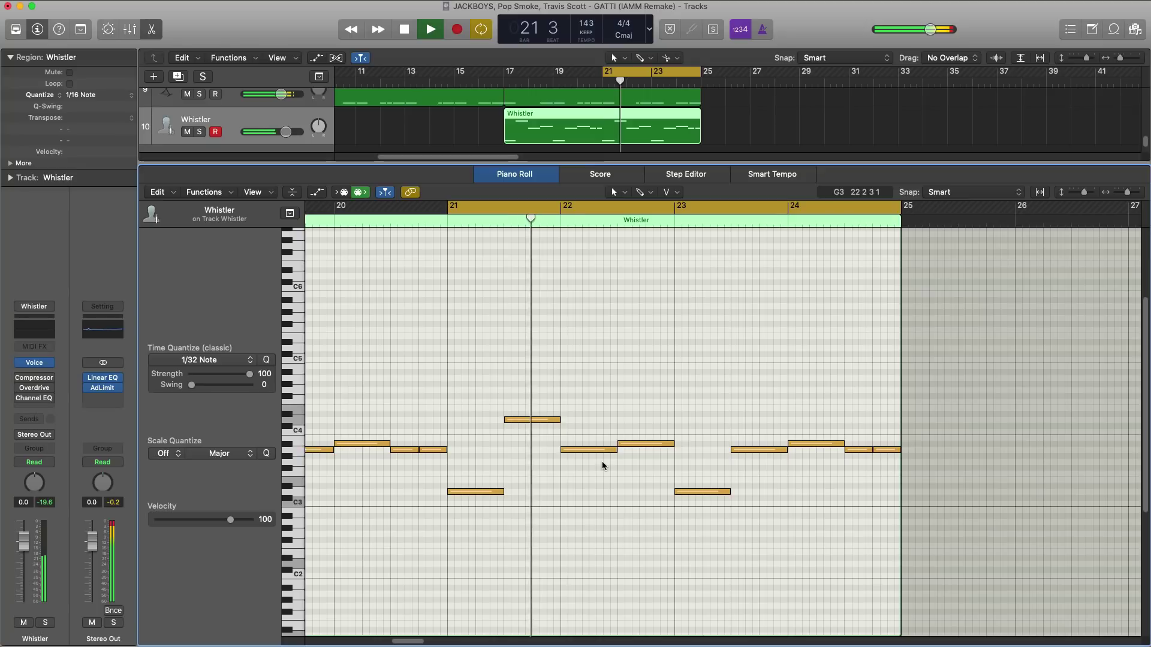
Step: Rework bar 22 of the whistle melody into one-beat notes A3, A#3 and A3 on beats 1 to 3
key(space)
mouse_move(611, 451)
mouse_down()
mouse_move(589, 450)
mouse_move(613, 452)
mouse_up()
click(638, 444)
key(space)
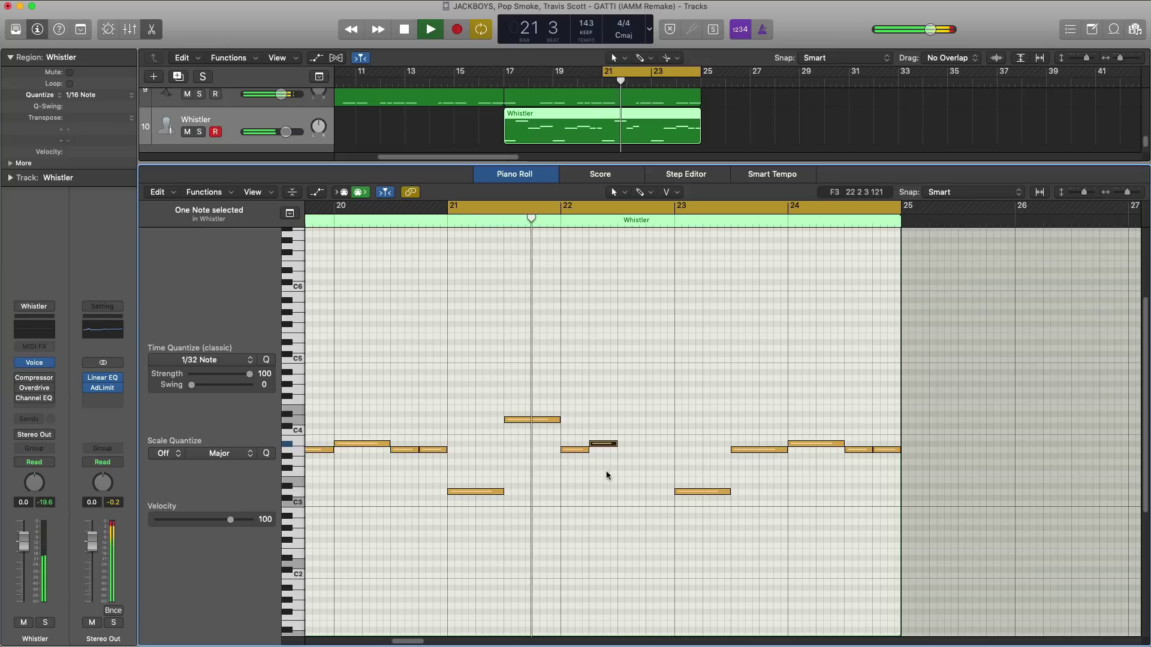
super+click(626, 450)
key(space)
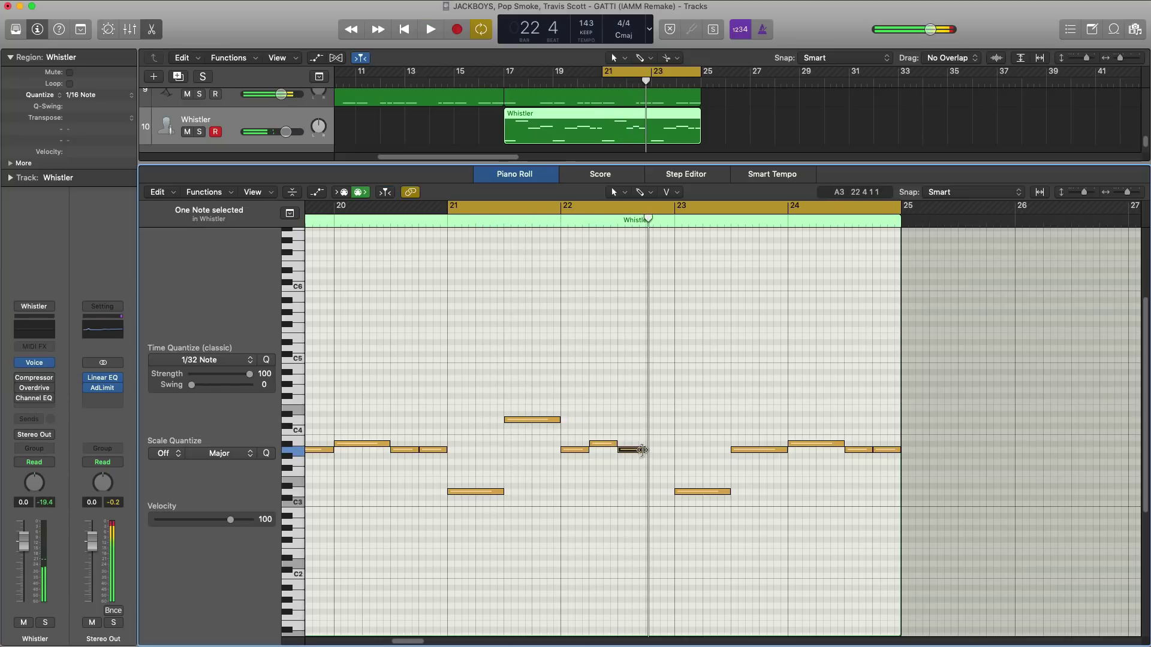
Step: Extend the A3 note on beat 3 of bar 22 to the end of the bar and play it back
drag(646, 450, 671, 460)
key(space)
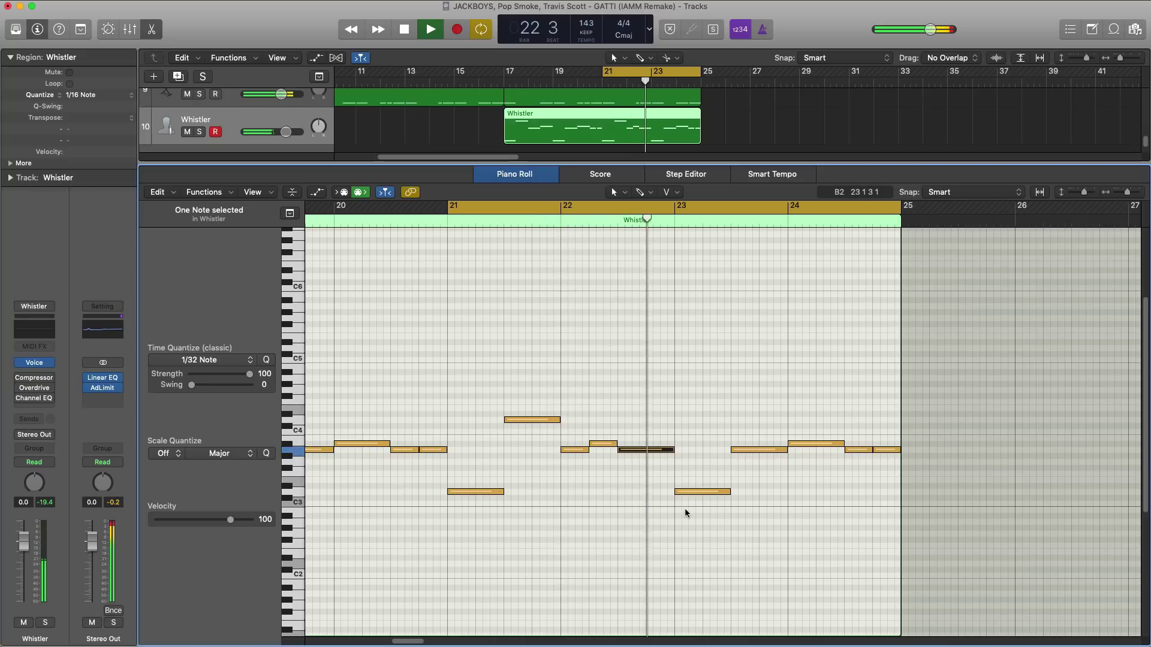
key(space)
Step: Rework beats 3 and 4 of bar 23 into half-beat A3 and A#3 notes followed by a one-beat C4
drag(781, 450, 742, 456)
super+click(750, 445)
key(space)
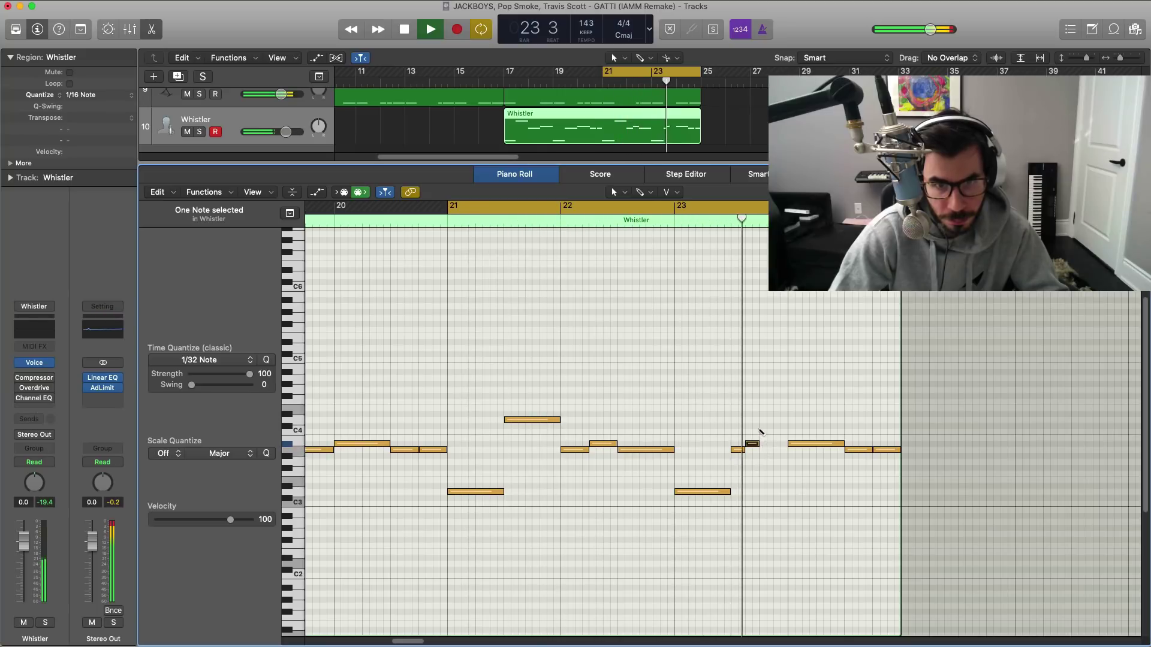
key(space)
drag(765, 428, 783, 438)
key(space)
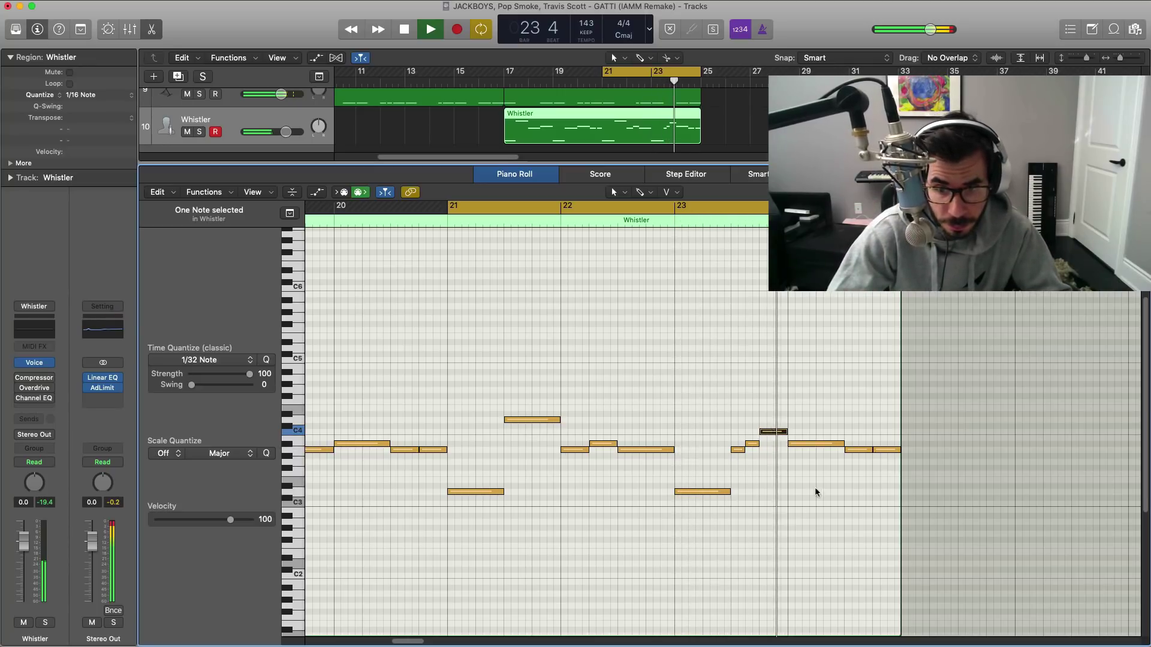
Step: In bar 24, add a C4 on beat 2, shorten the opening A#3, and add another A#3 halfway through beat 2
key(space)
super+click(823, 433)
drag(832, 432, 830, 434)
click(815, 444)
key(space)
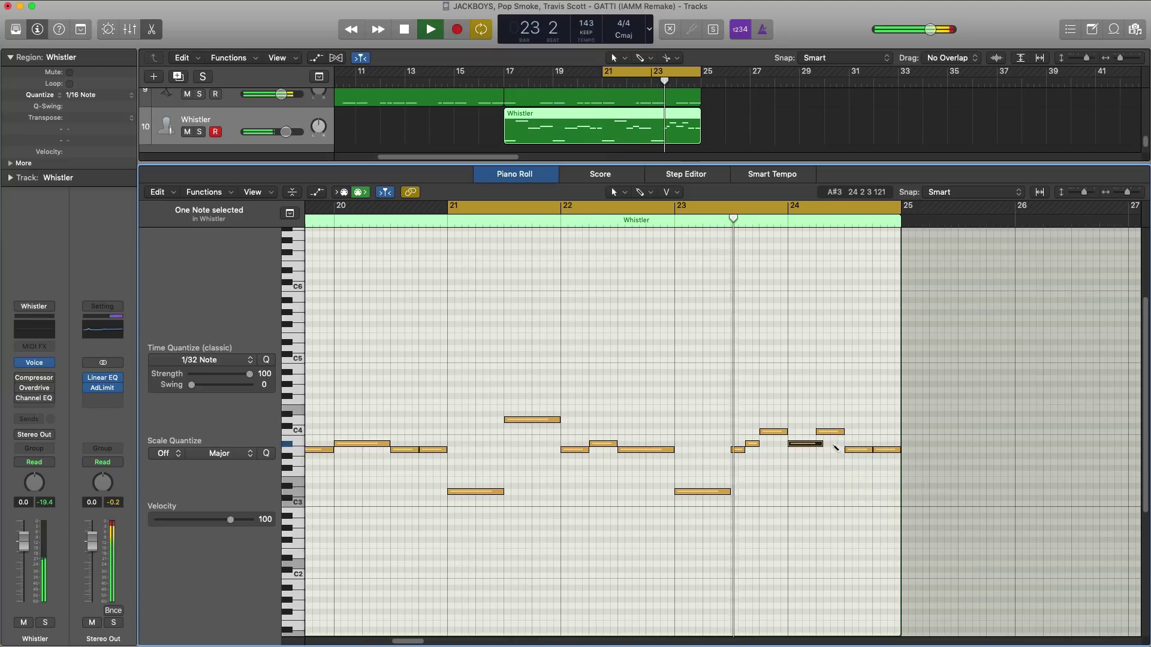
super+click(836, 443)
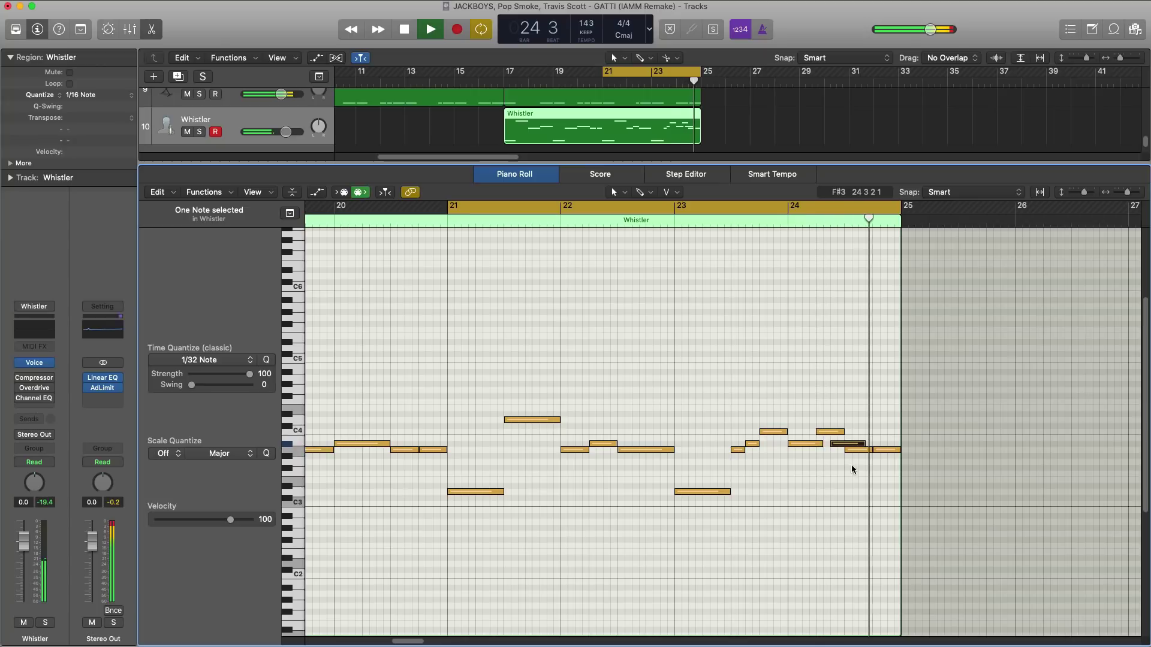
Step: Replace the two closing A3 notes of bar 24 with one two-beat A3 and shorten the A#3 just before it
click(880, 449)
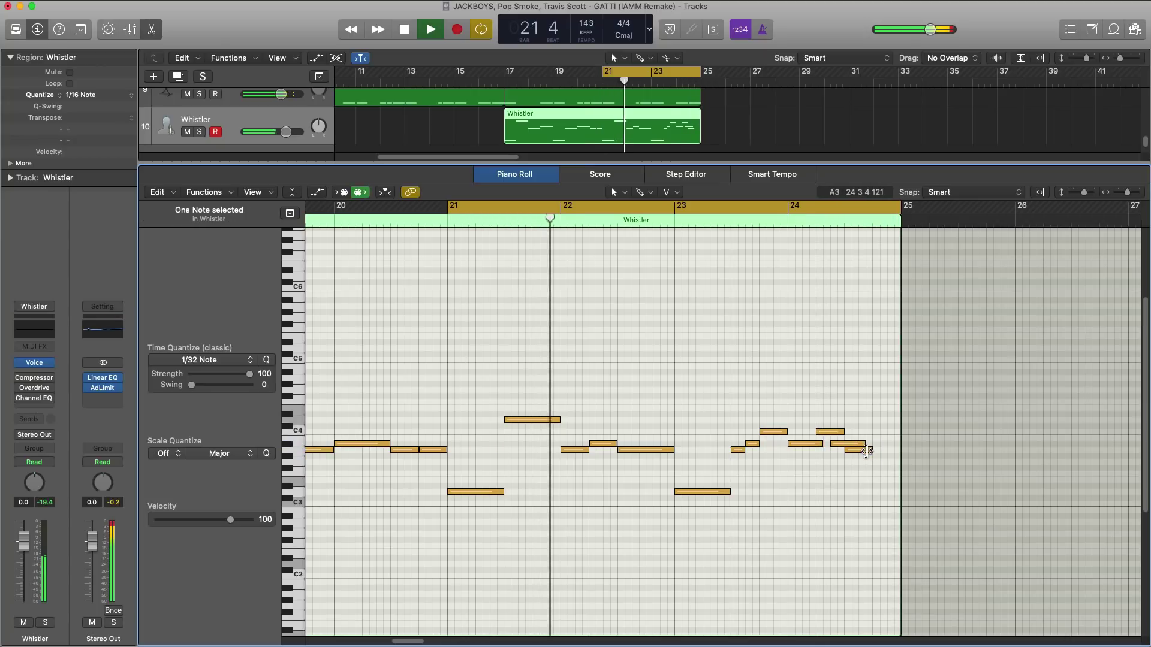
drag(872, 449, 898, 451)
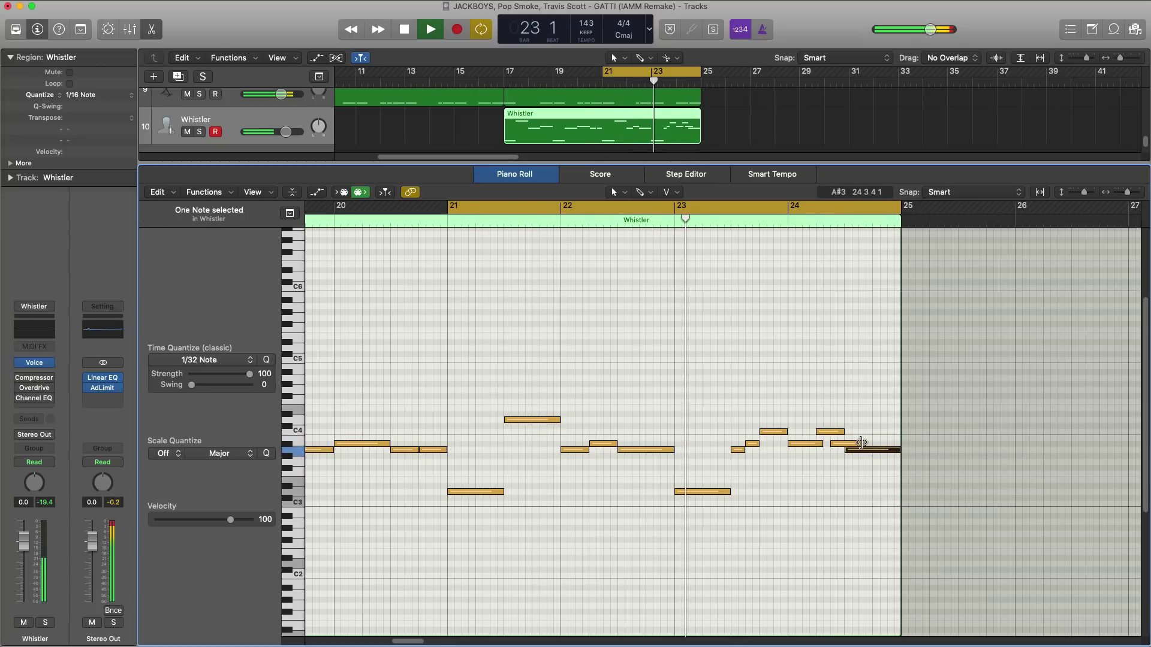
click(842, 444)
click(839, 483)
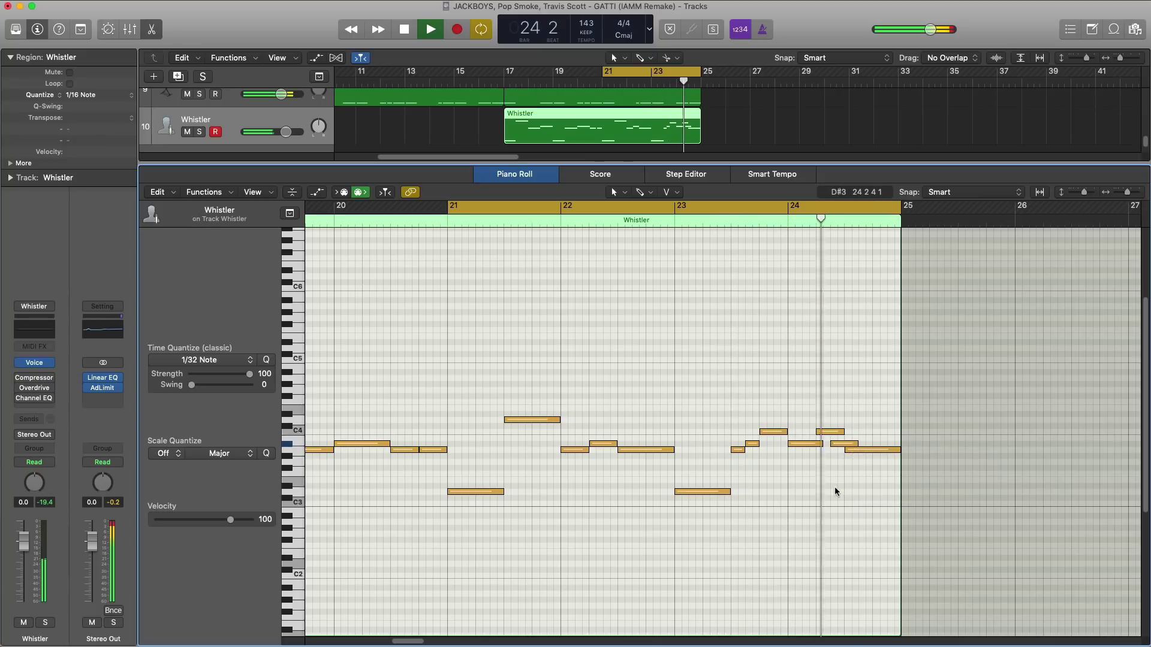
Step: Loop bars 17 to 24 for playback and raise the Whistler track volume to 3.0 dB
drag(507, 74, 693, 72)
key(space)
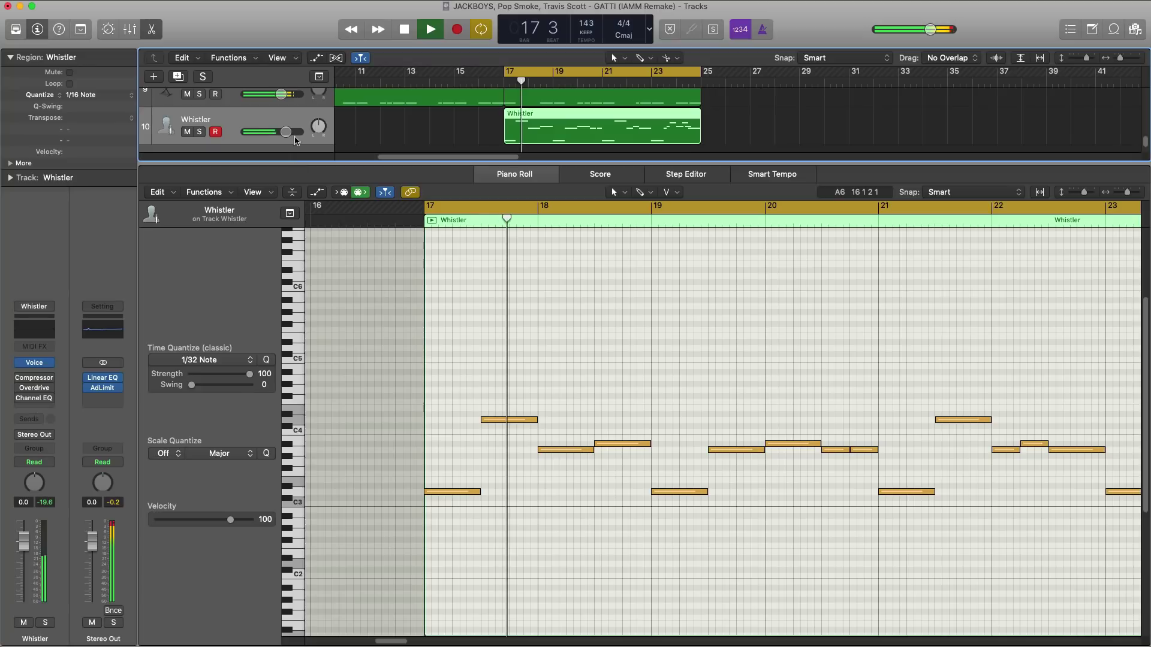
drag(286, 132, 293, 132)
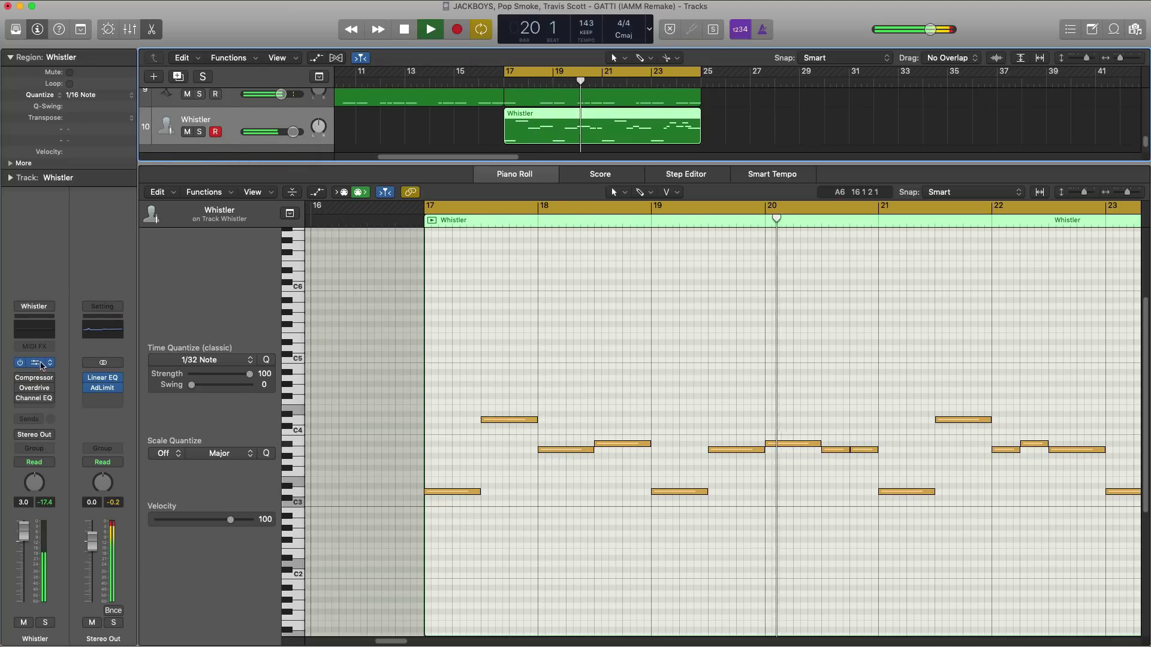
Step: Set the Whistler Voice instrument's volume to 0 dB and lower the track volume to 0.8 dB
click(34, 362)
drag(182, 32, 662, 309)
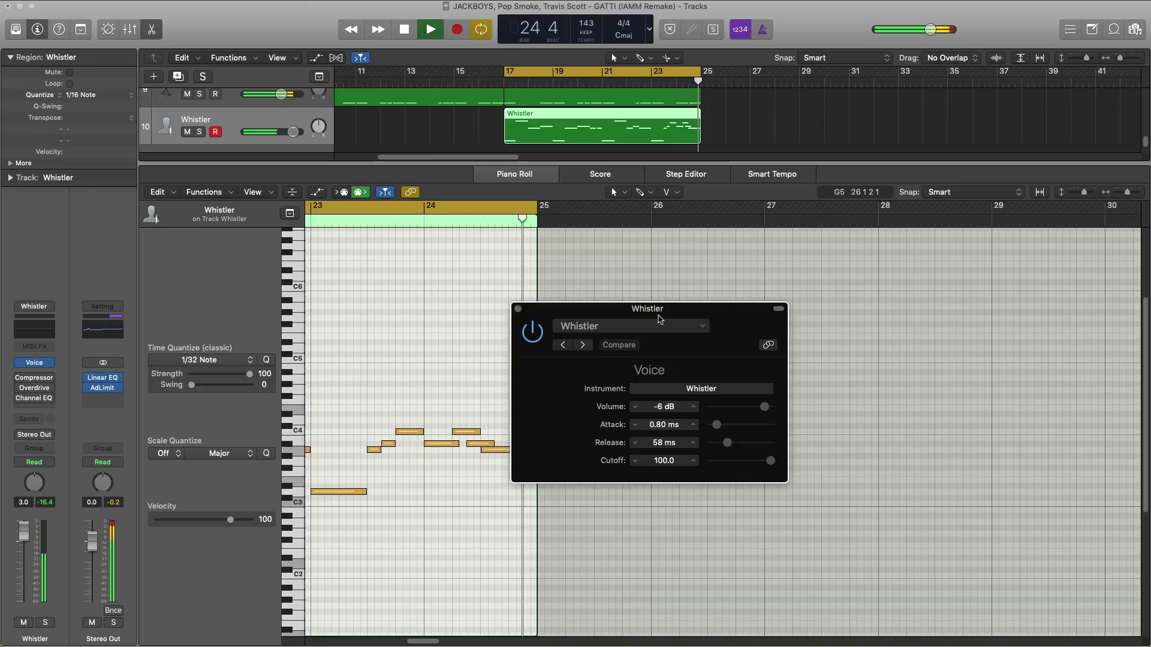
key(space)
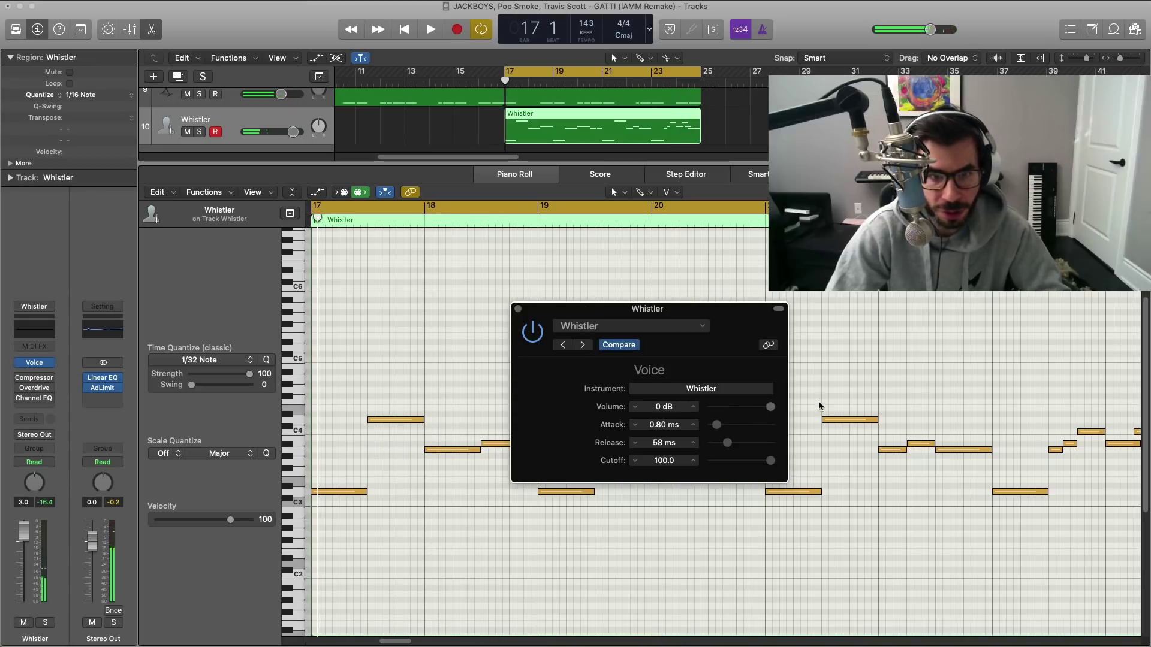
key(space)
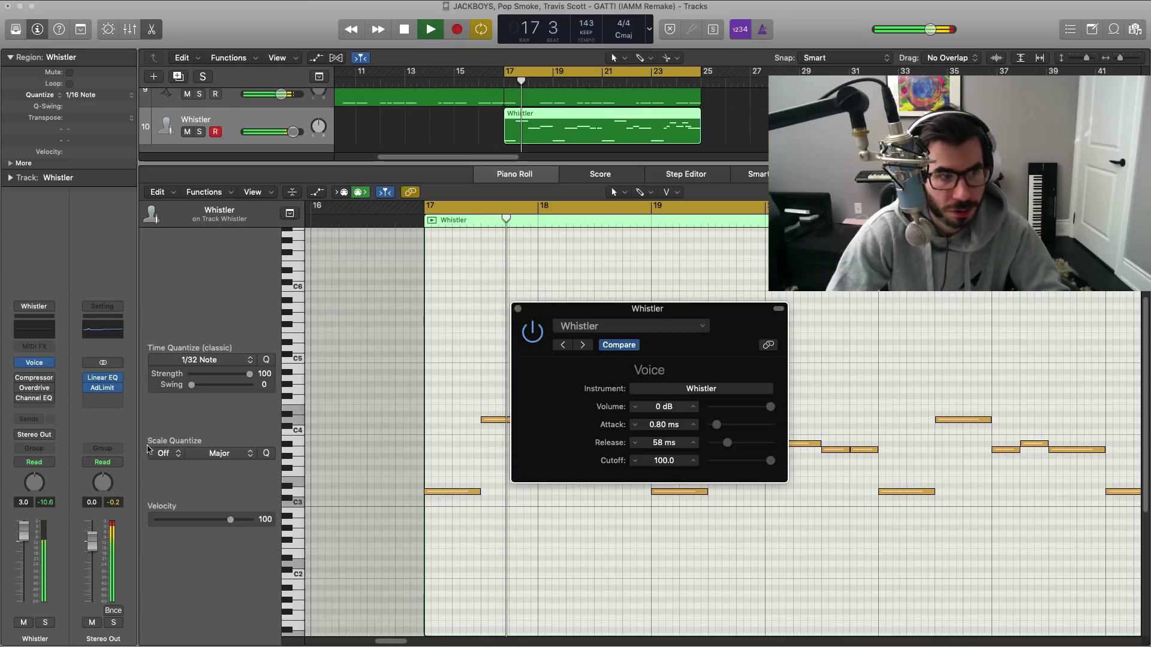
drag(22, 536, 21, 543)
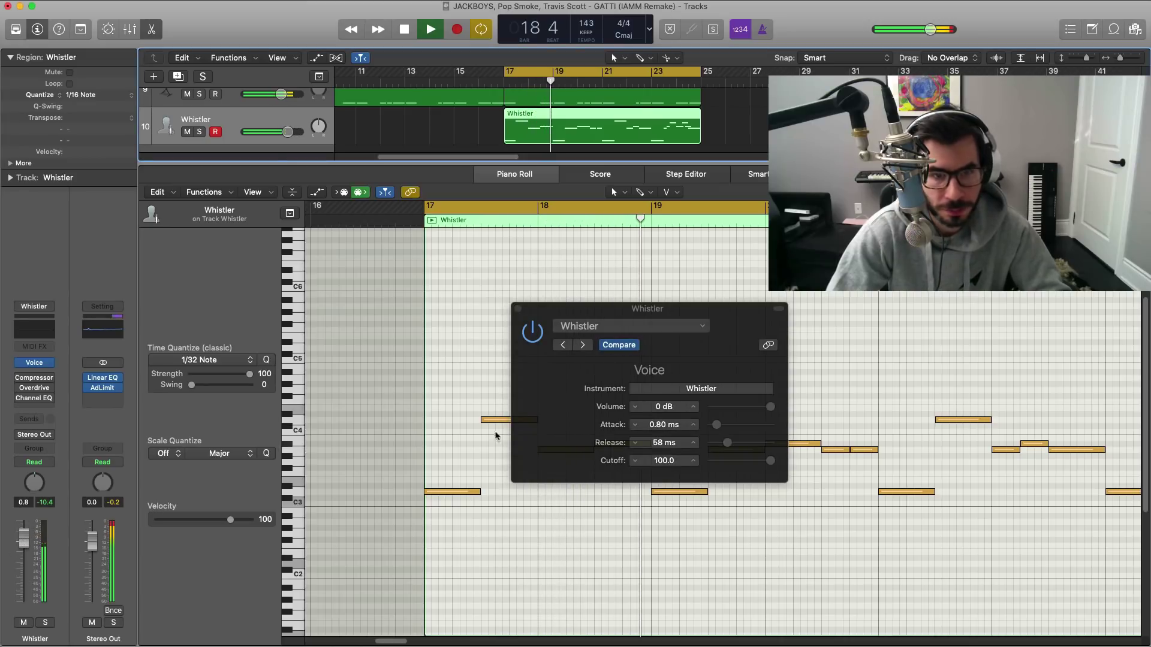
Step: Set the Voice instrument's attack to 645 ms and the Whistler track volume to 1.4 dB
key(space)
click(720, 427)
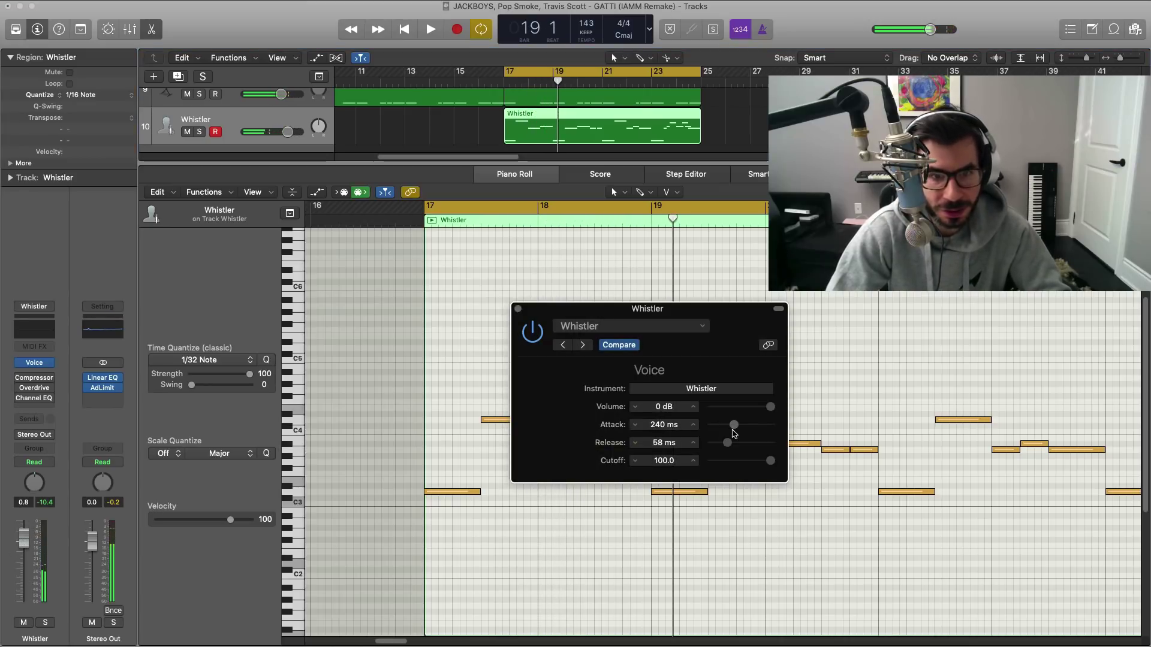
drag(737, 431, 745, 431)
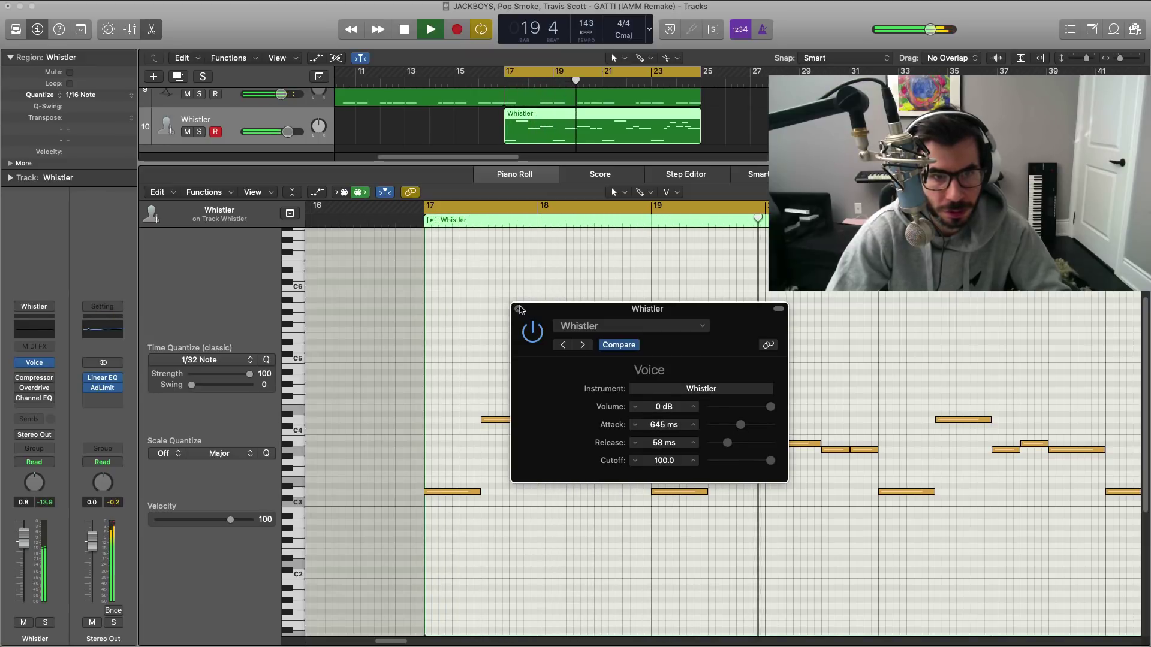
click(519, 309)
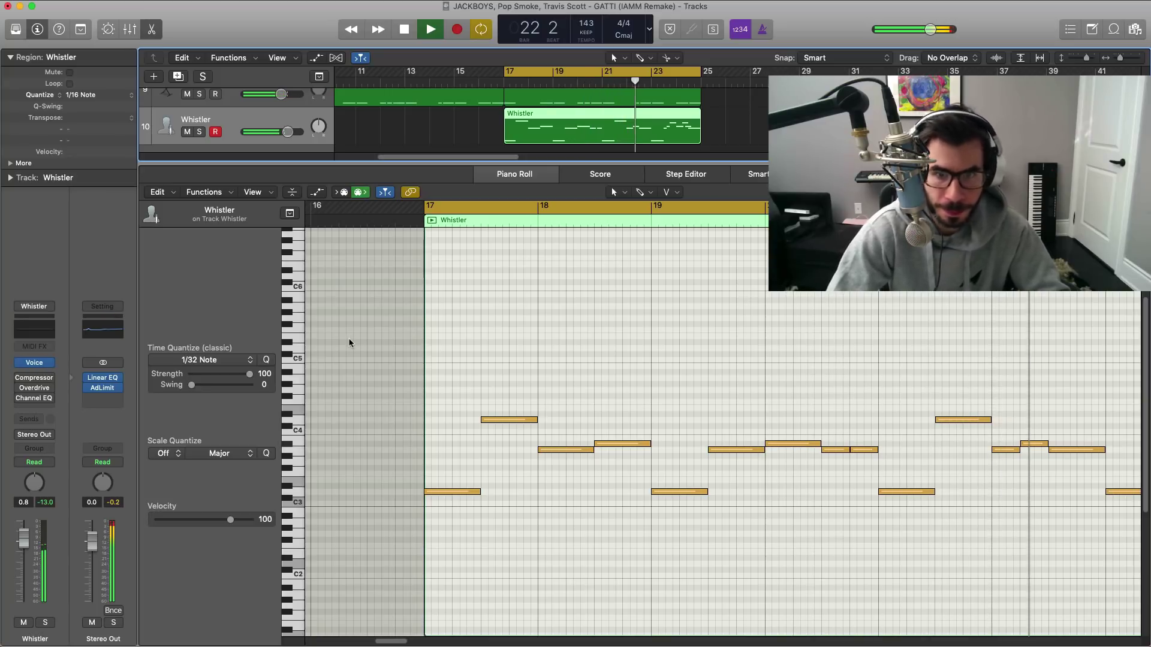
drag(288, 132, 289, 131)
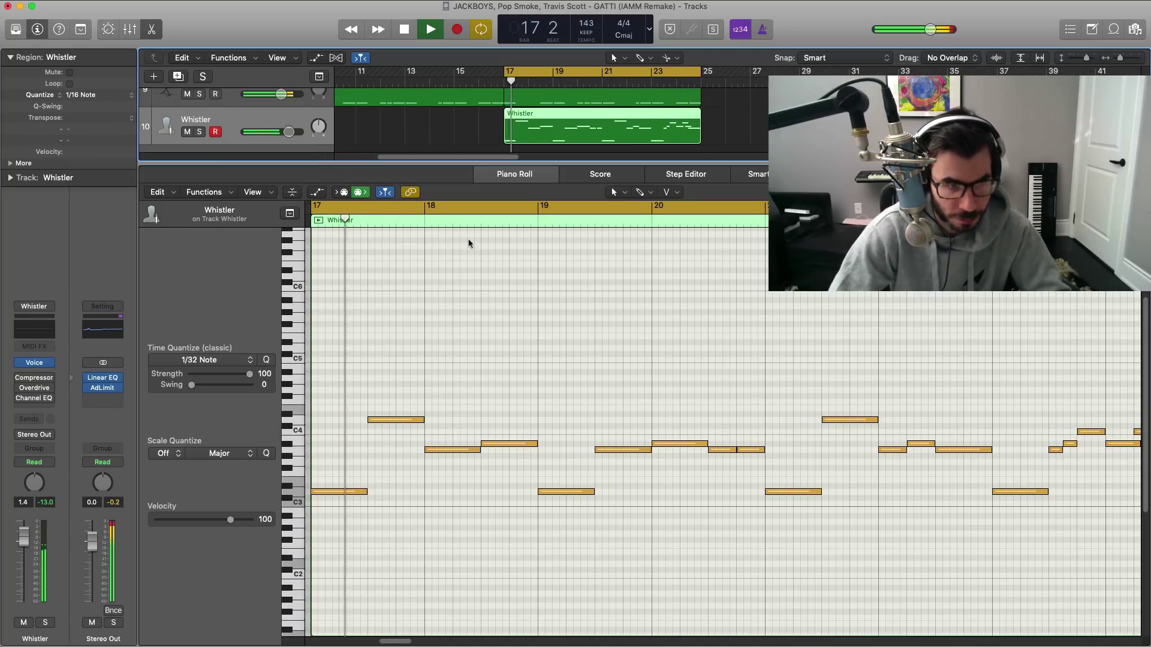
Step: Try the entire whistle melody one octave higher, transpose it back down an octave, and listen again
key(space)
click(580, 373)
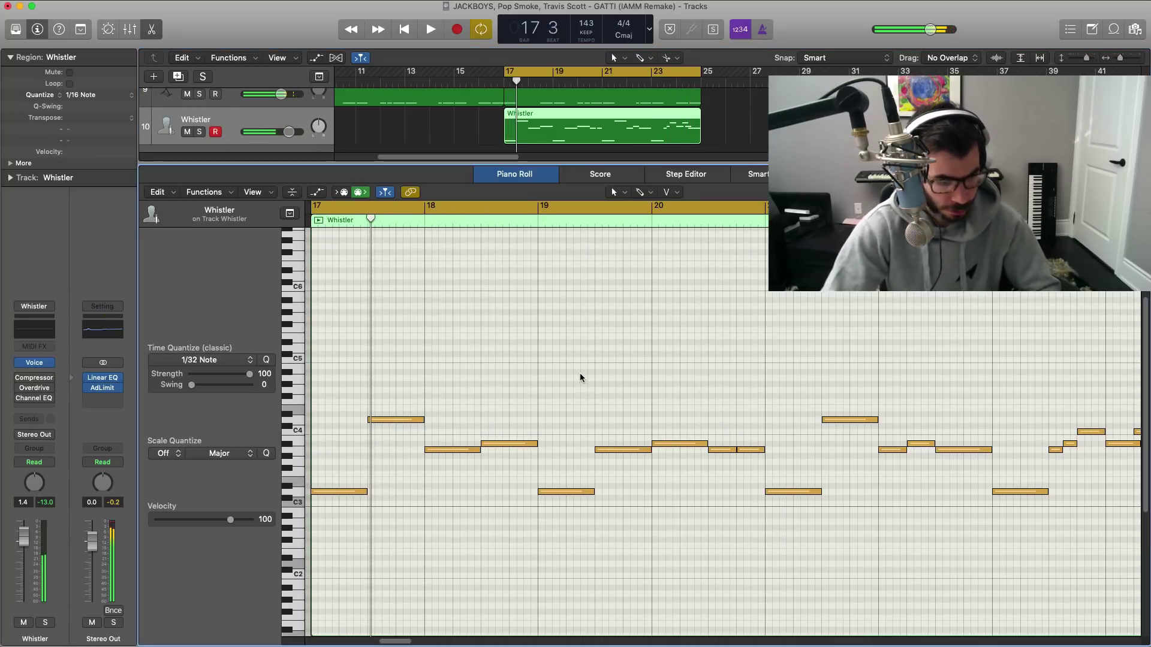
key(super+a)
key(alt+shift+Up)
key(space)
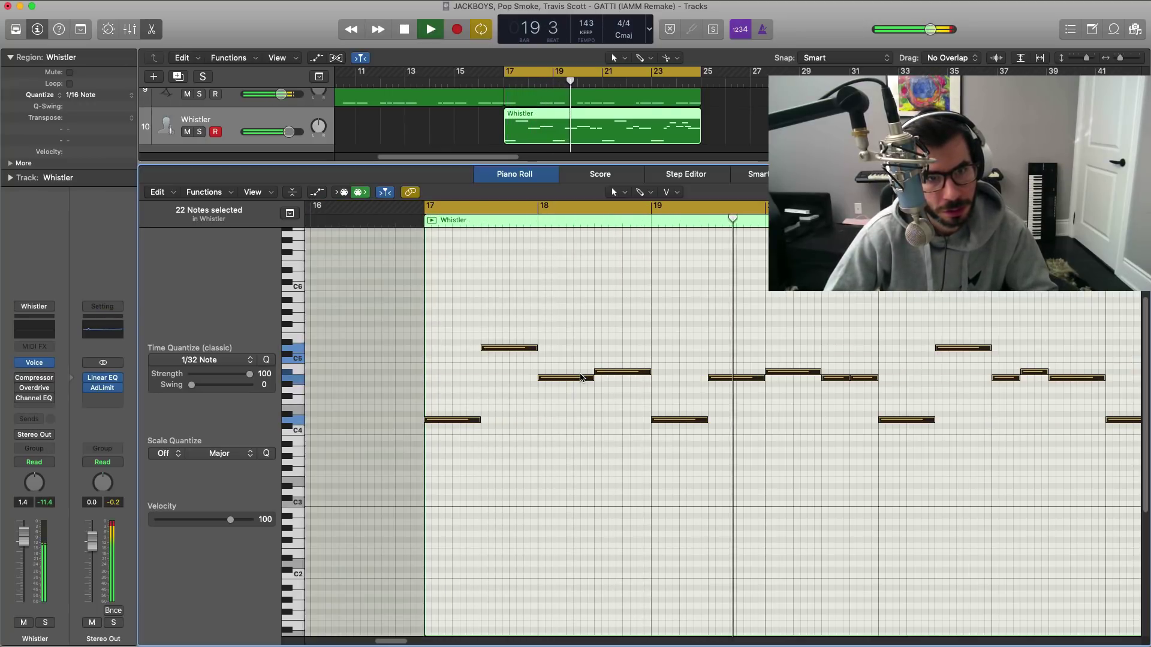
key(alt+shift+Down)
key(space)
key(space)
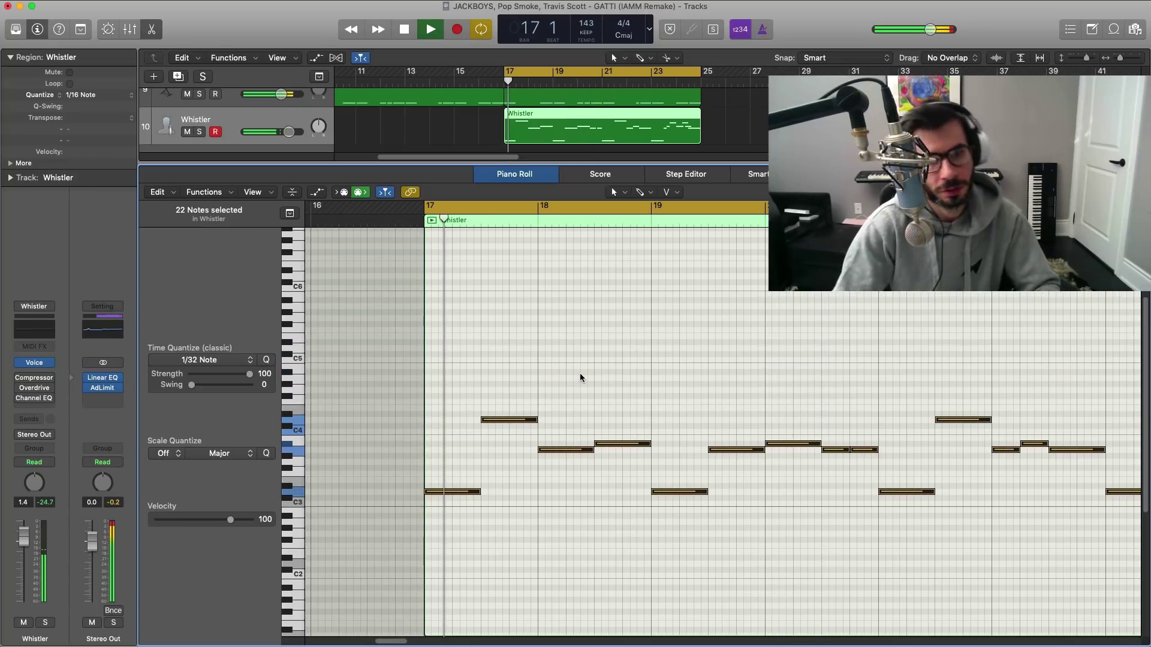
key(space)
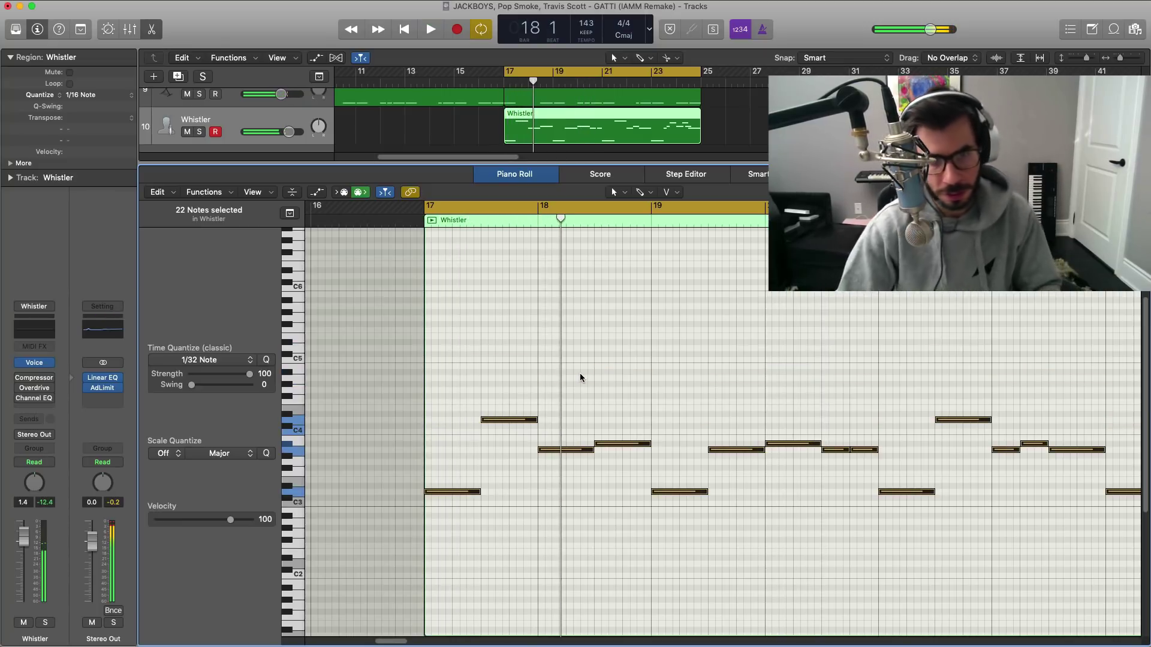
Step: Enable the Overdrive effect on the Whistler track and listen to the melody through it
key(space)
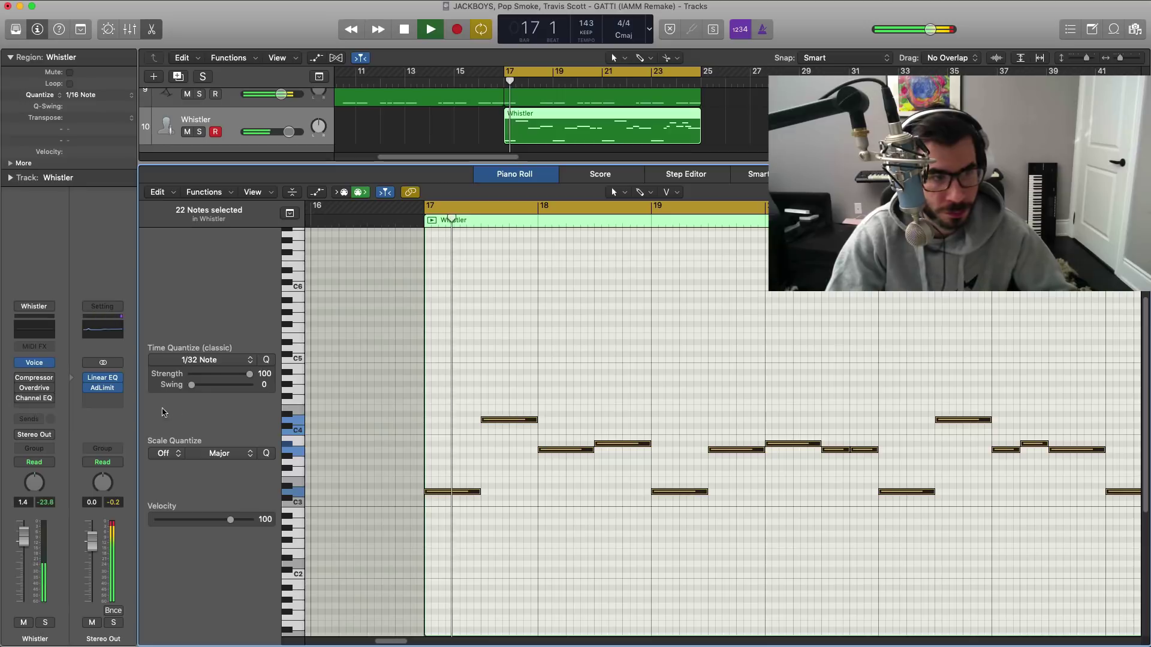
click(27, 388)
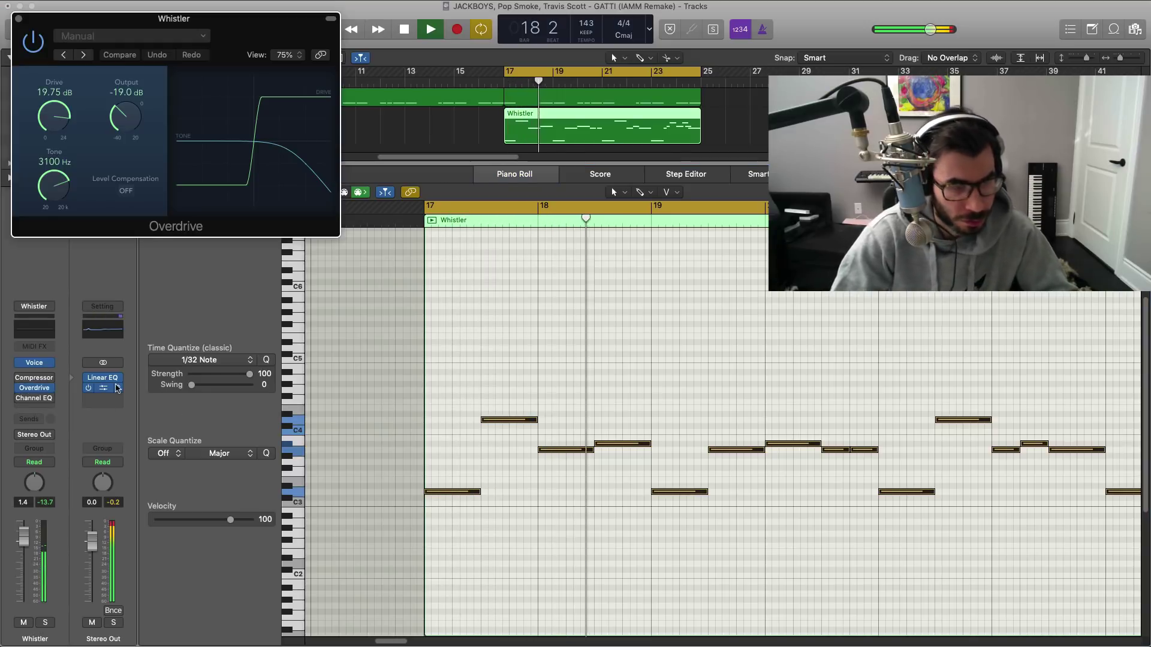
drag(208, 43, 540, 258)
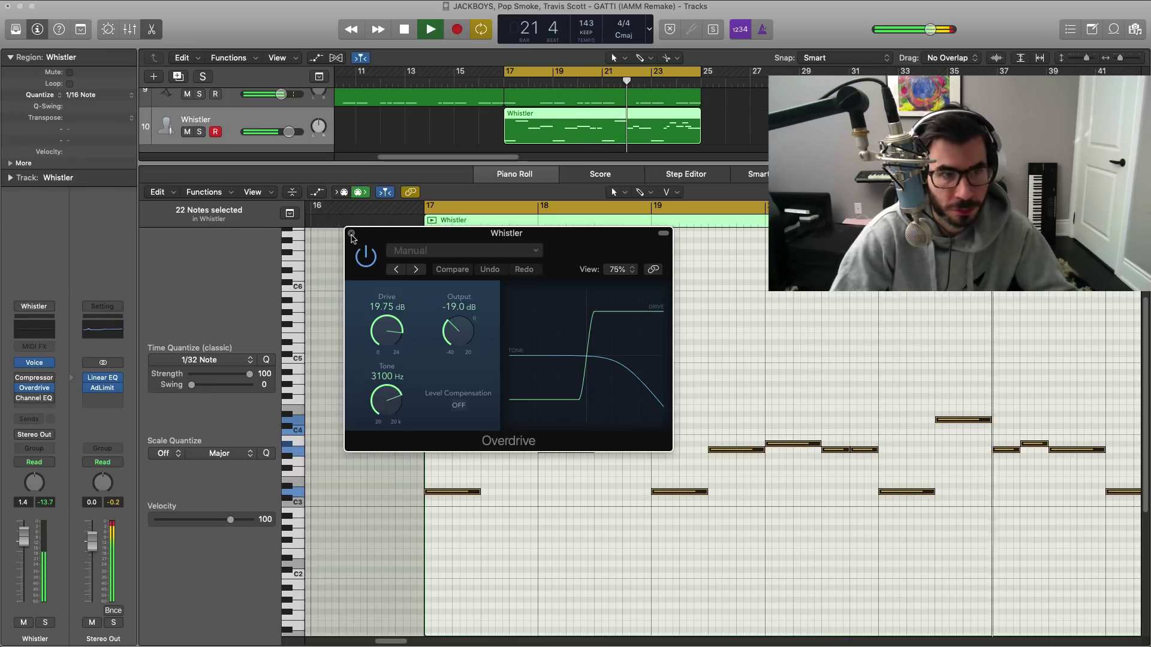
click(351, 234)
key(space)
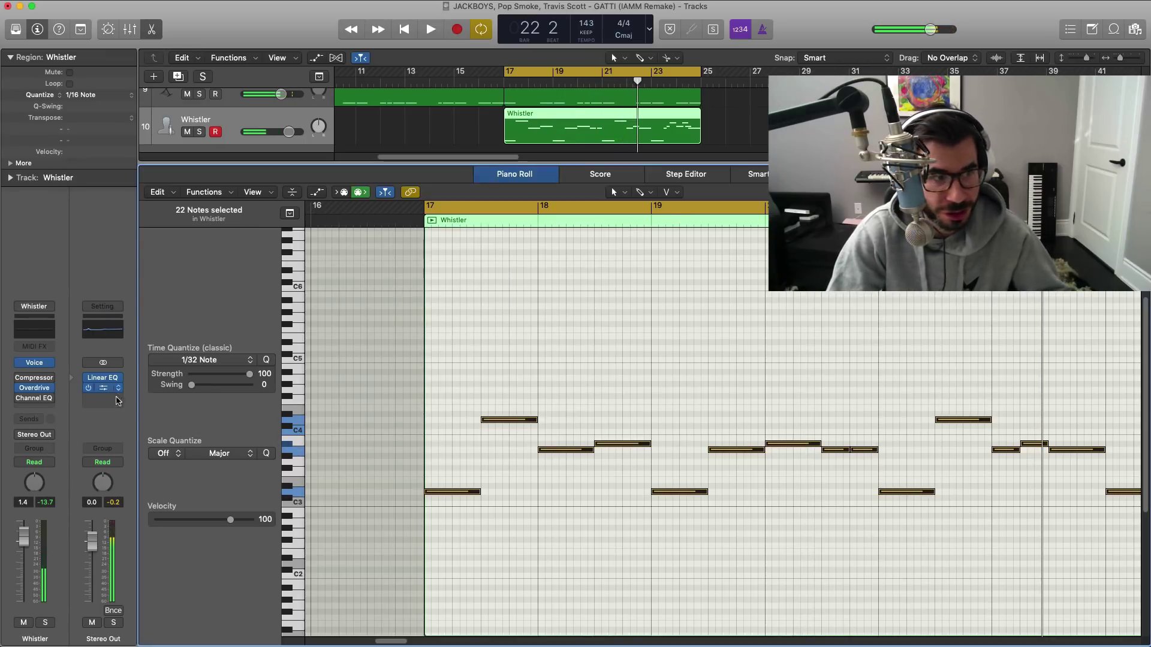
Step: Insert a Chorus effect after Overdrive on the Whistler track and choose the Glimmering Chorus preset during playback
click(46, 395)
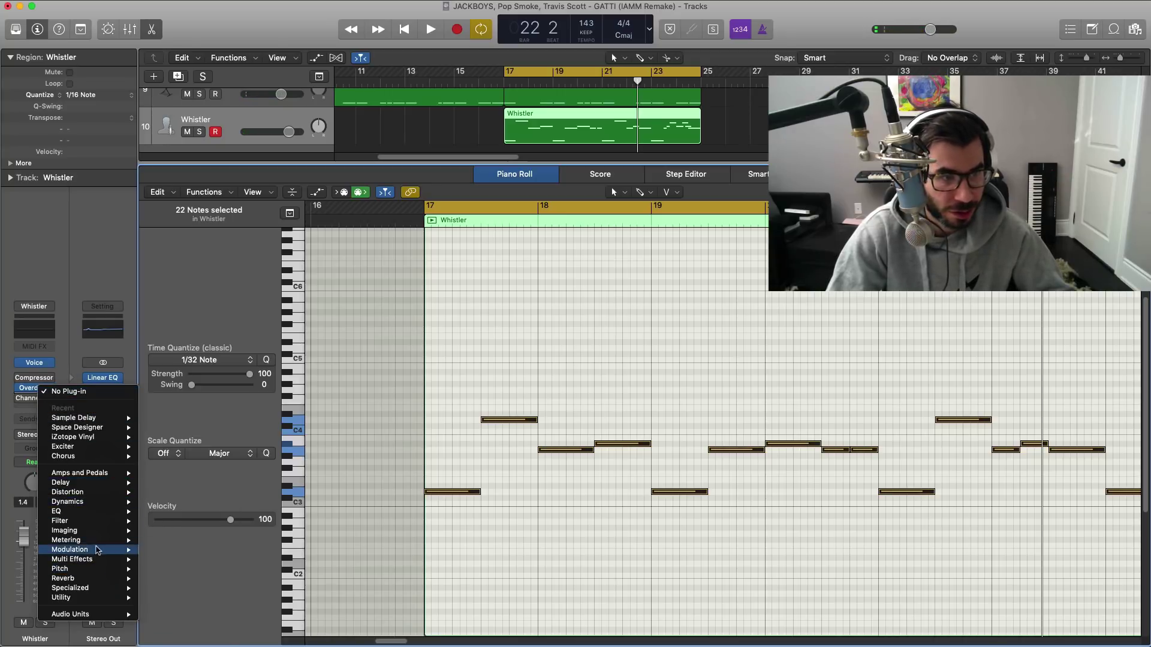
mouse_move(99, 555)
click(273, 551)
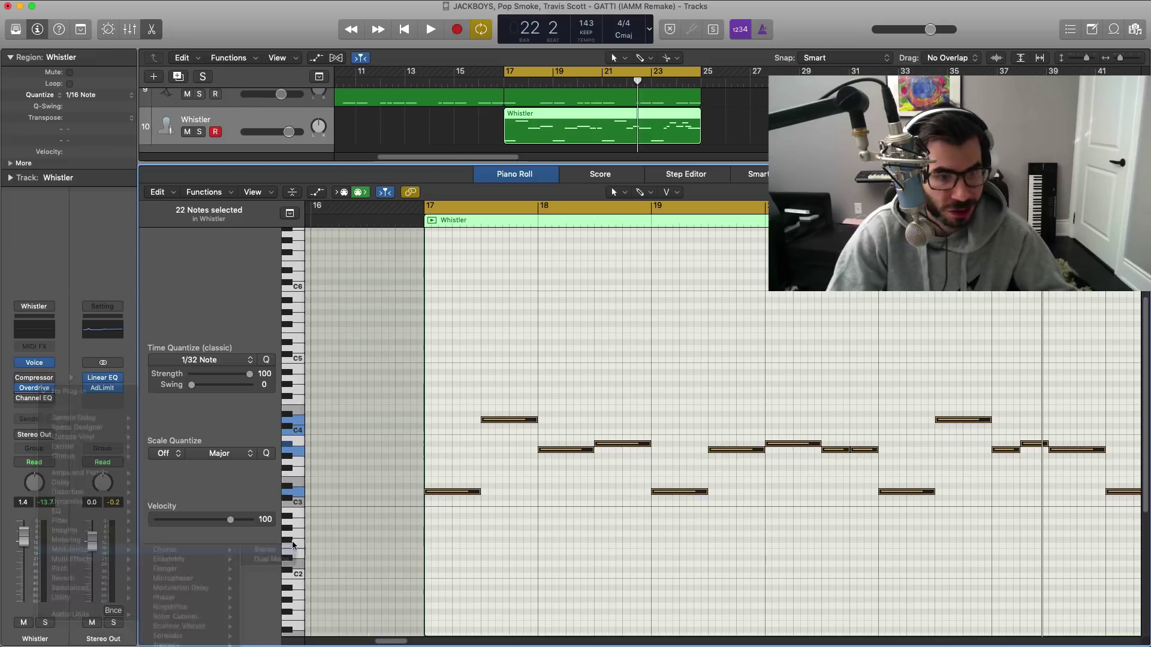
key(space)
drag(171, 25, 367, 173)
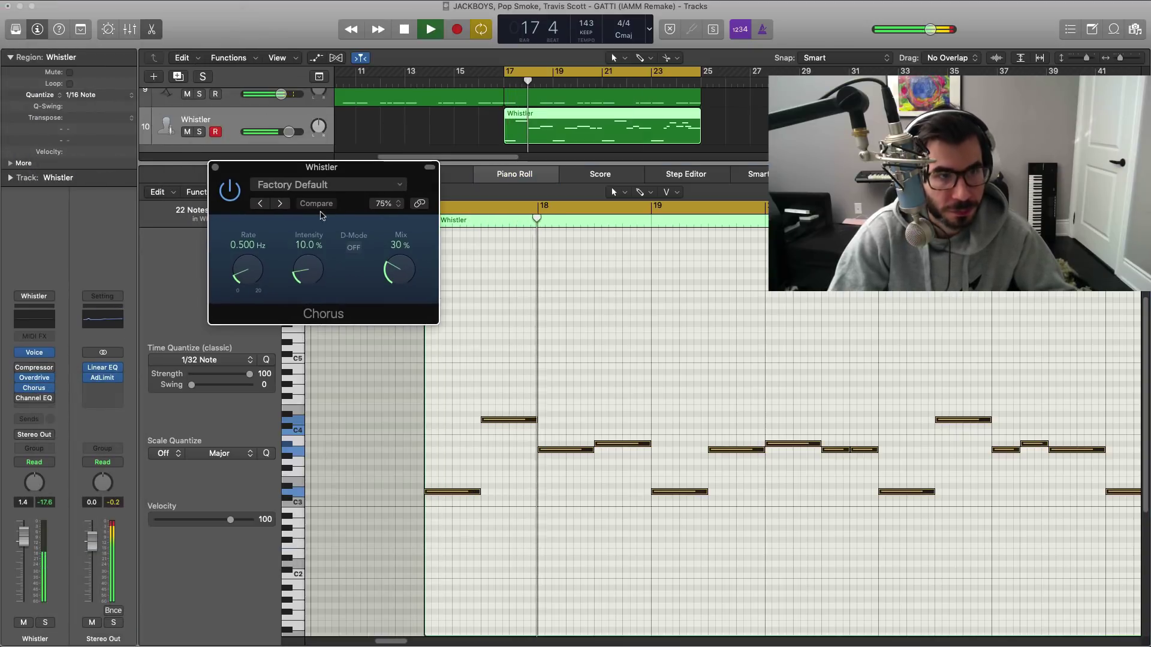
click(279, 203)
click(279, 203)
click(260, 204)
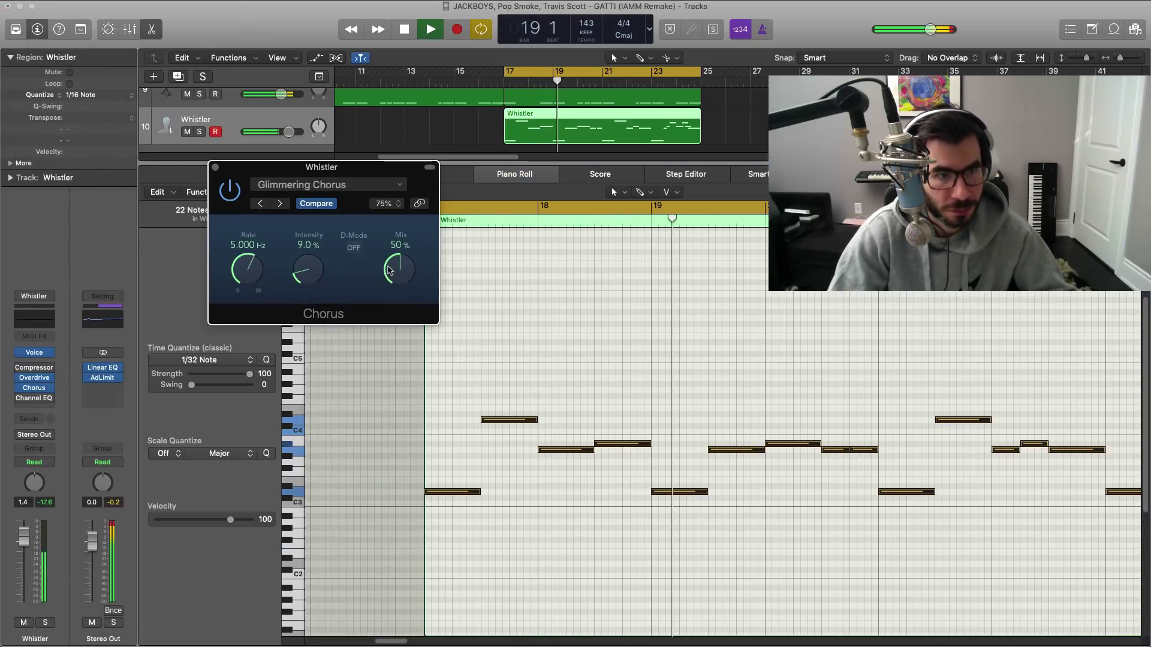
Step: Close the Chorus settings and raise the Whistler track volume to 2.2 dB
click(215, 167)
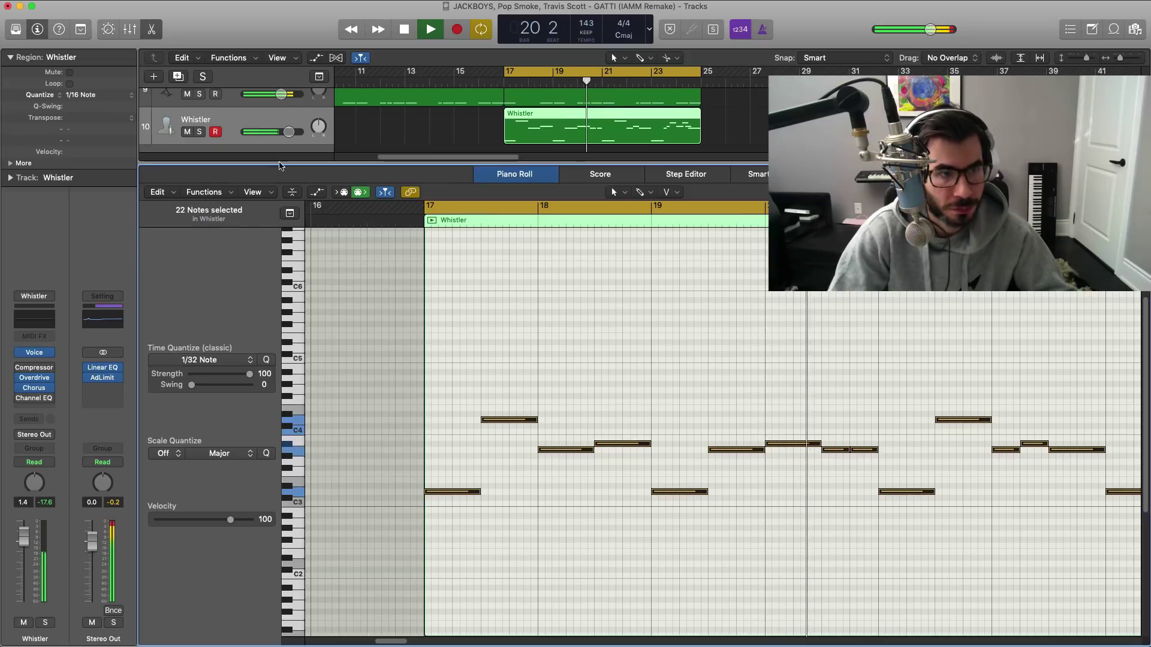
drag(289, 132, 290, 138)
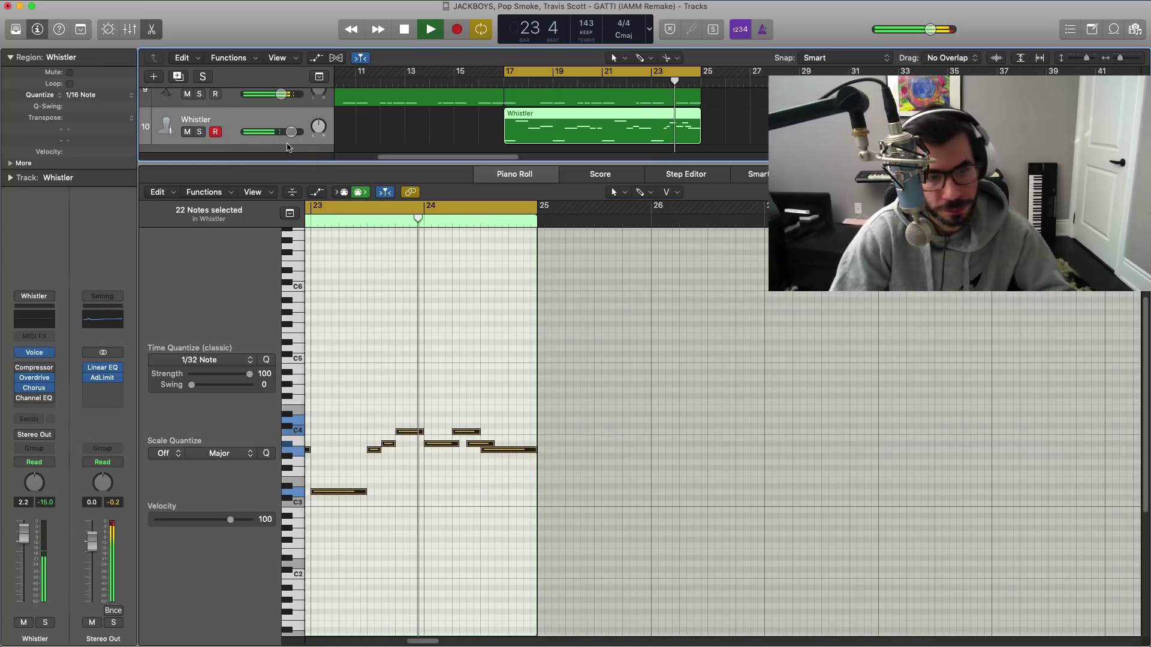
key(space)
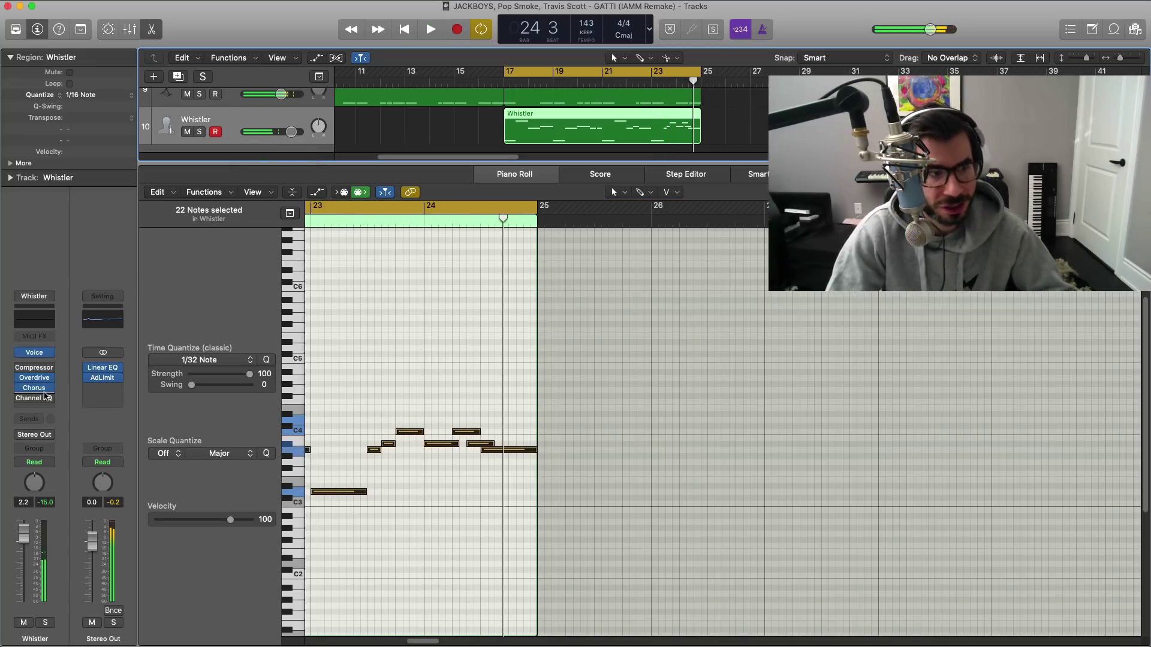
Step: Insert an Exciter effect after the Chorus on the Whistler track and play the melody back
click(46, 395)
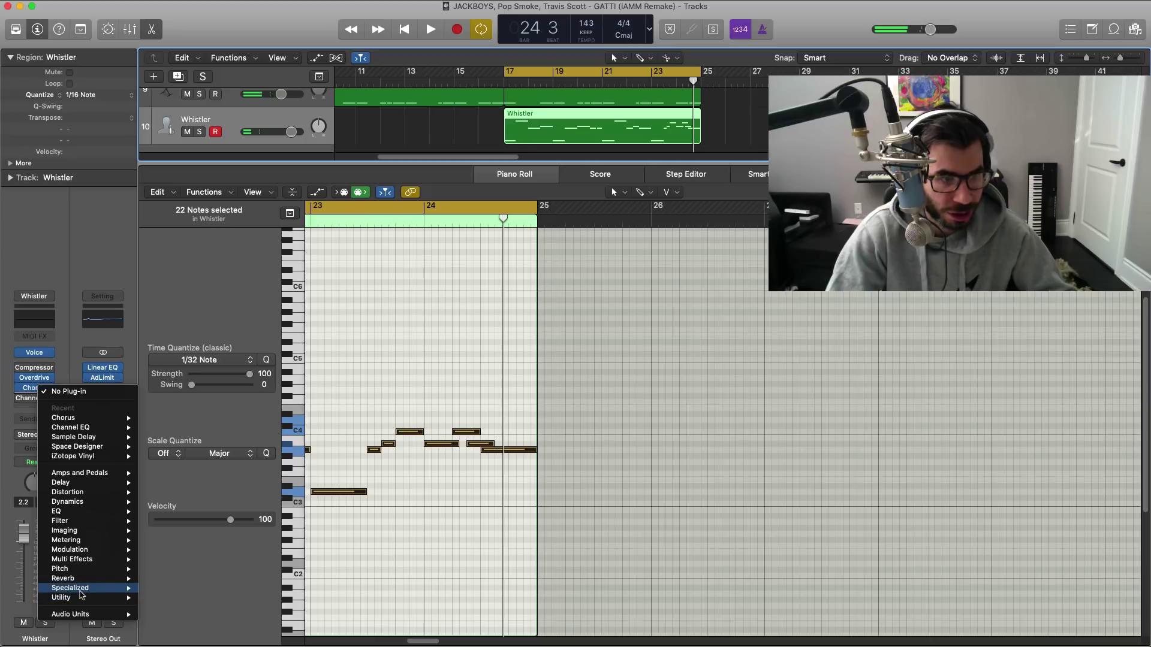
click(236, 588)
key(space)
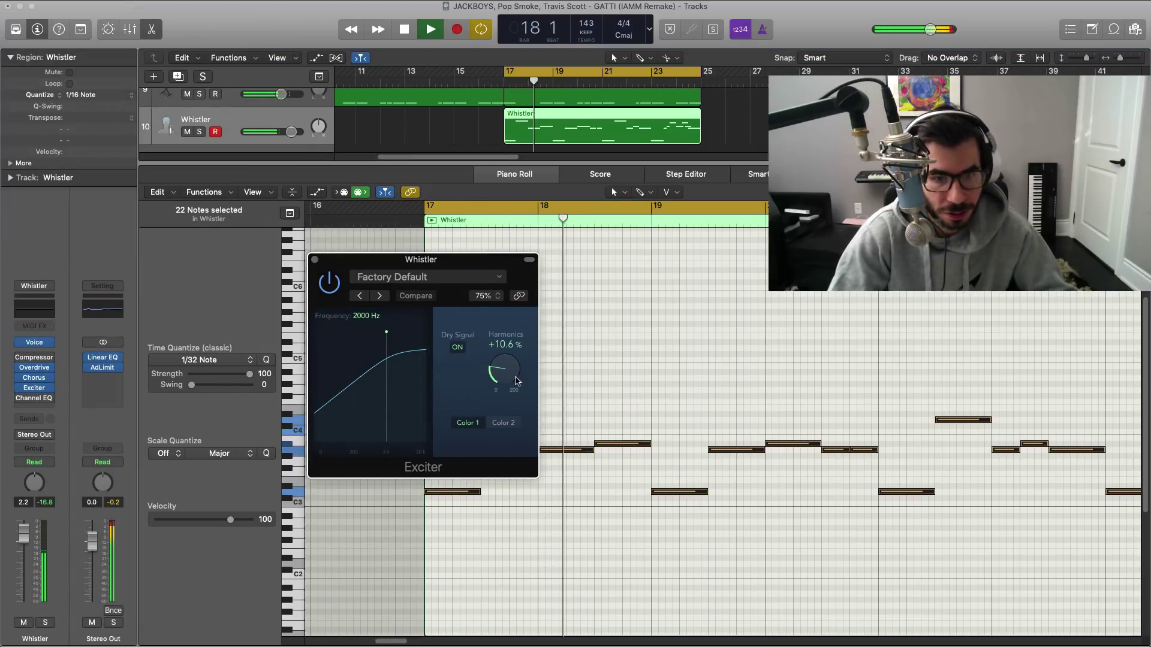
Step: Set the Whistler track's Exciter to a frequency of 2500 Hz and harmonics of 50 % during playback, and close it
drag(385, 333, 391, 333)
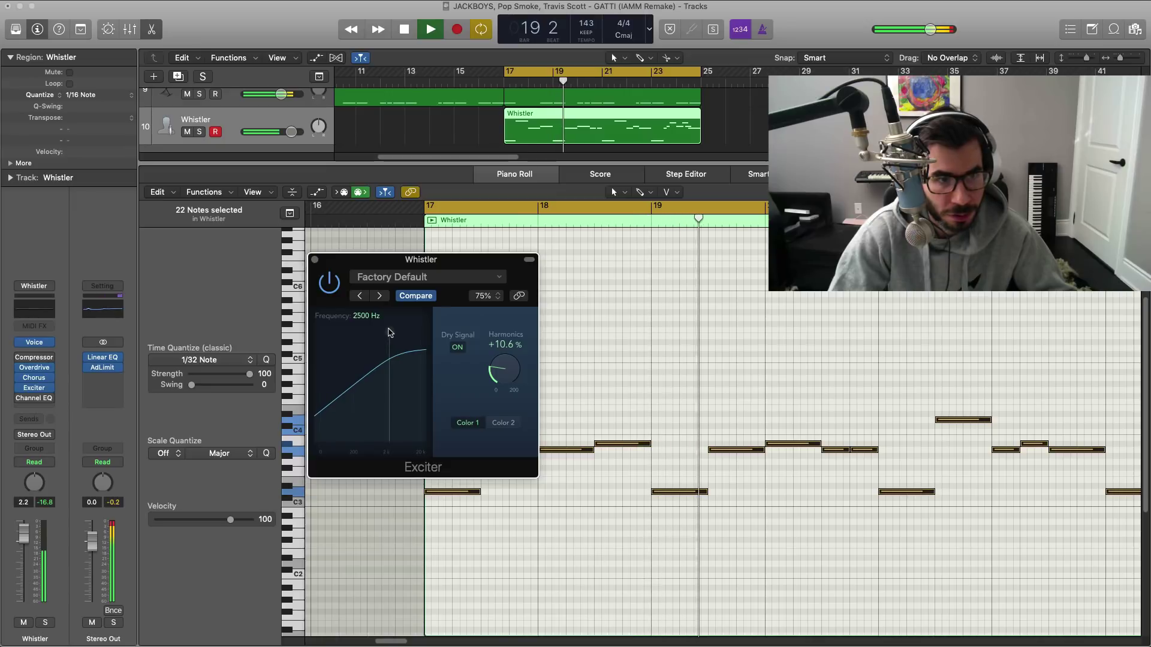
drag(502, 374, 504, 360)
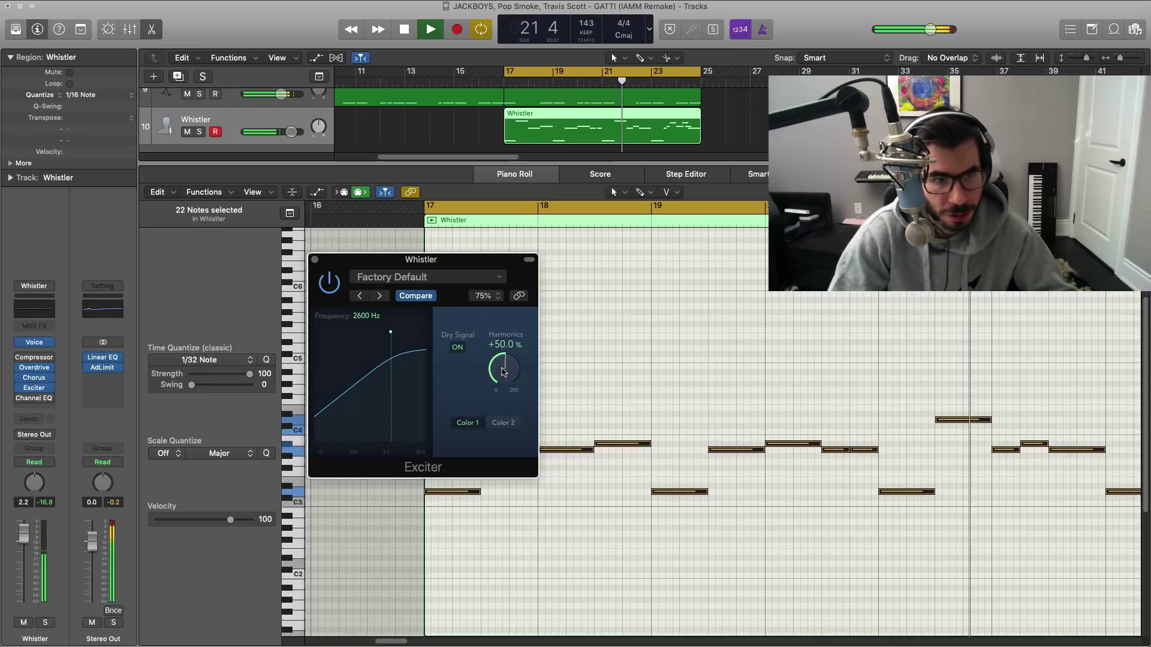
mouse_move(392, 335)
mouse_down()
mouse_move(341, 328)
mouse_move(397, 333)
mouse_up()
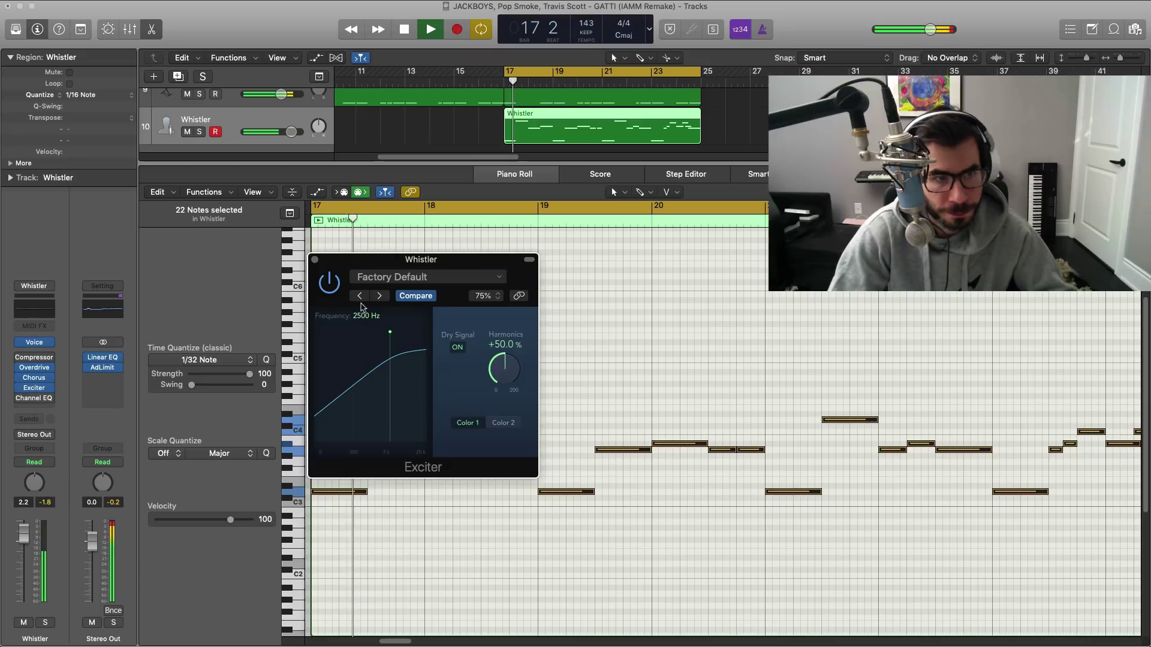
click(314, 259)
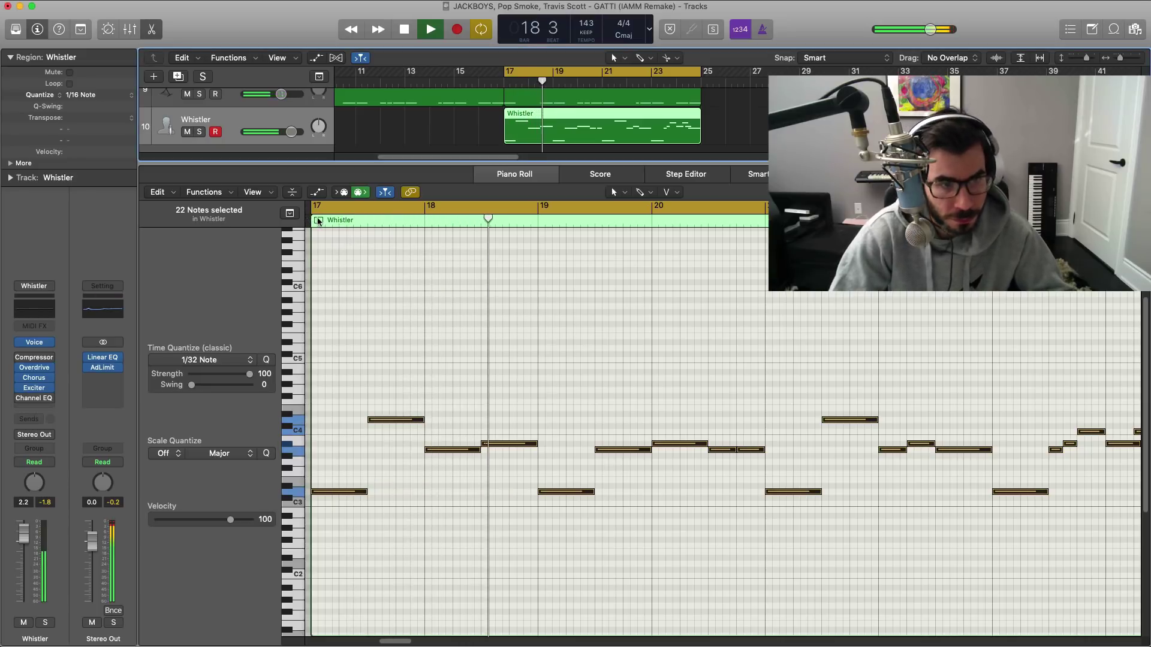
Step: Enable the Channel EQ on the Whistler track and turn on its analyzer and low cut band during playback
key(space)
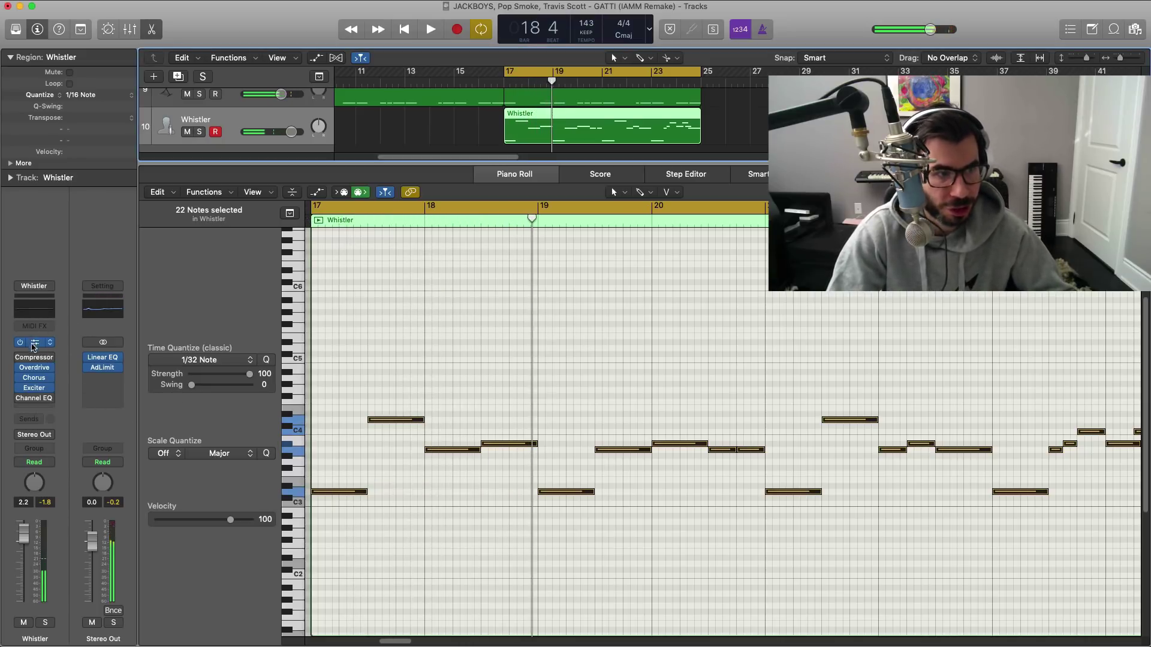
click(48, 402)
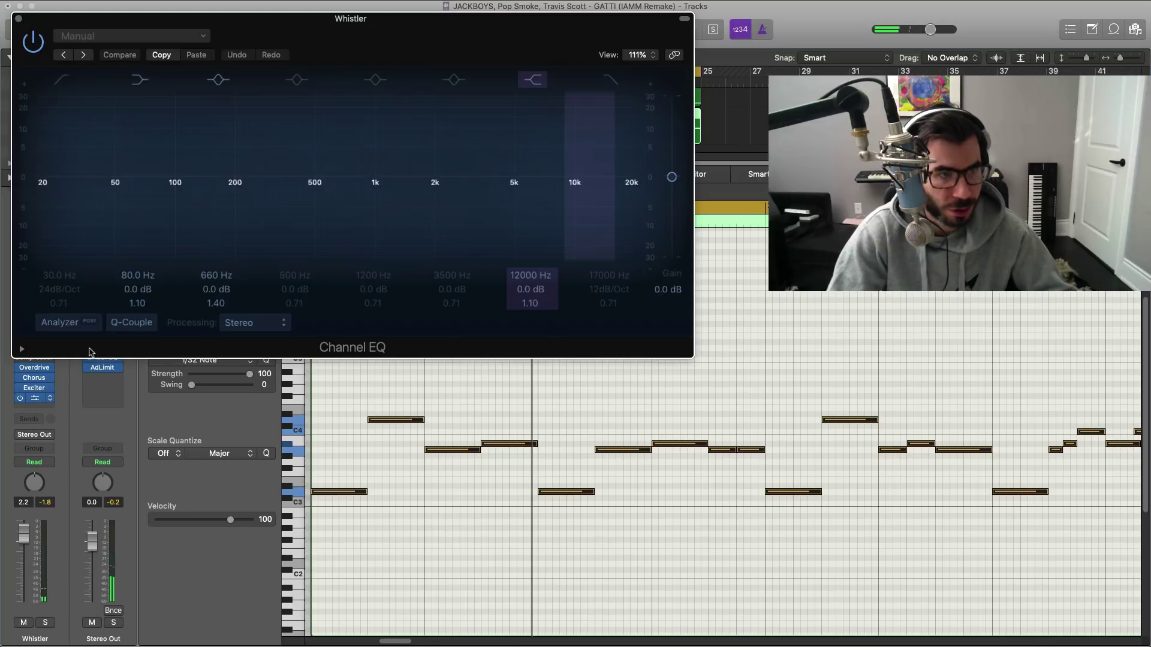
key(space)
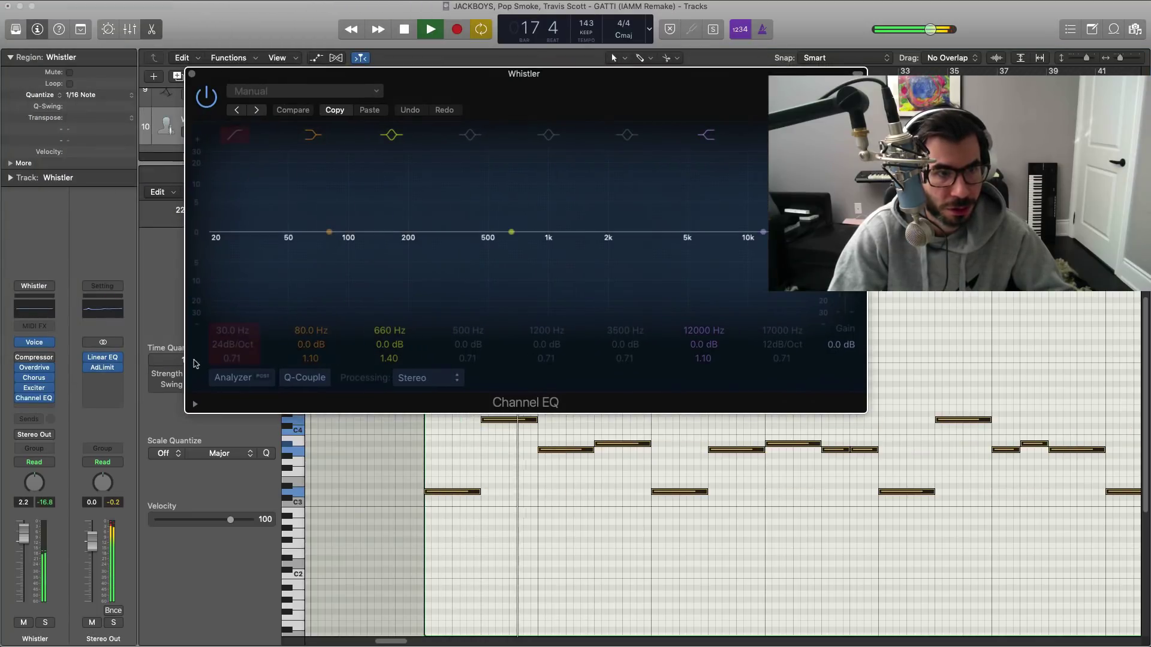
click(234, 376)
click(234, 135)
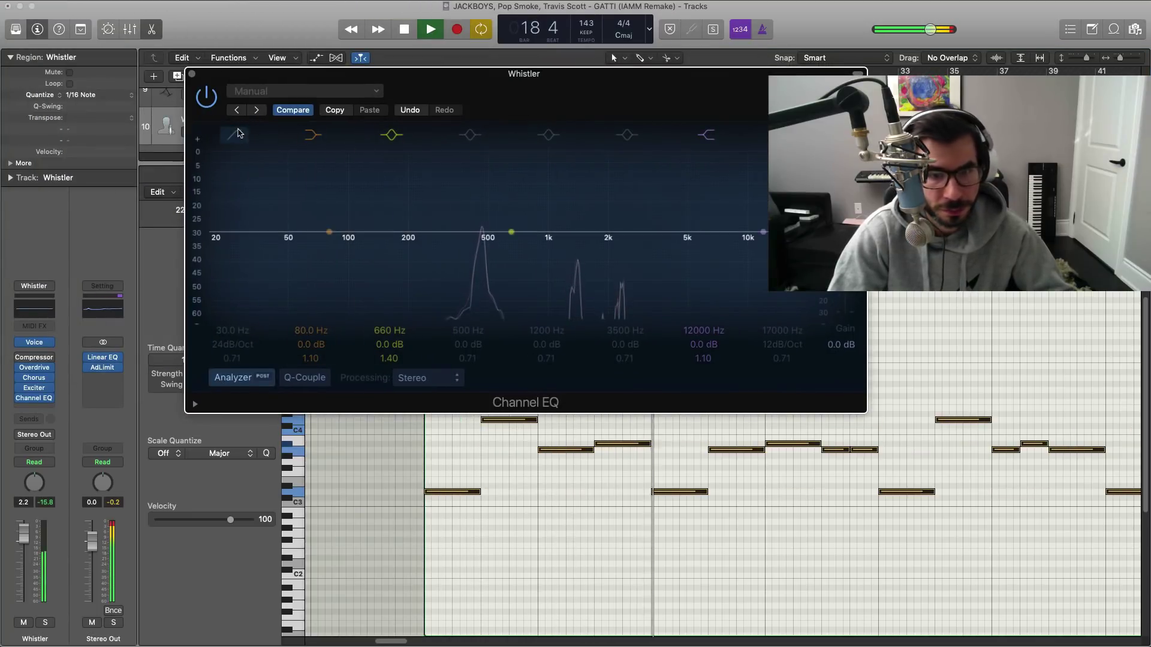
Step: Set the EQ's low cut to 475 Hz with a Q of 1.20, compare it against bypass, and close the EQ
key(space)
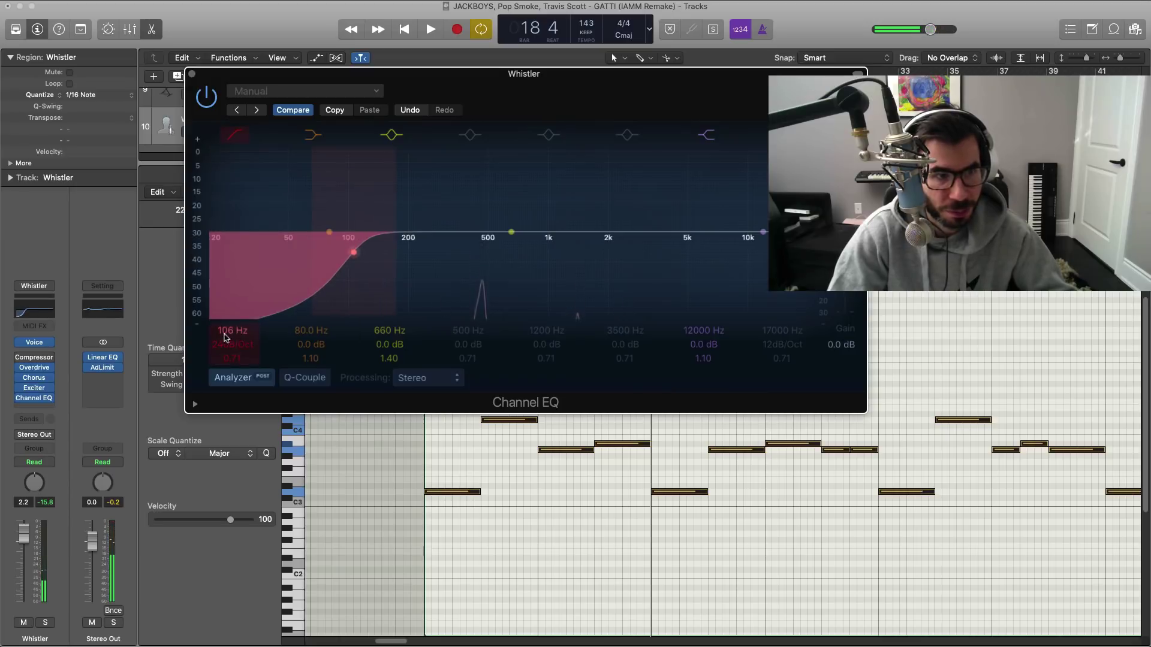
drag(231, 332, 231, 293)
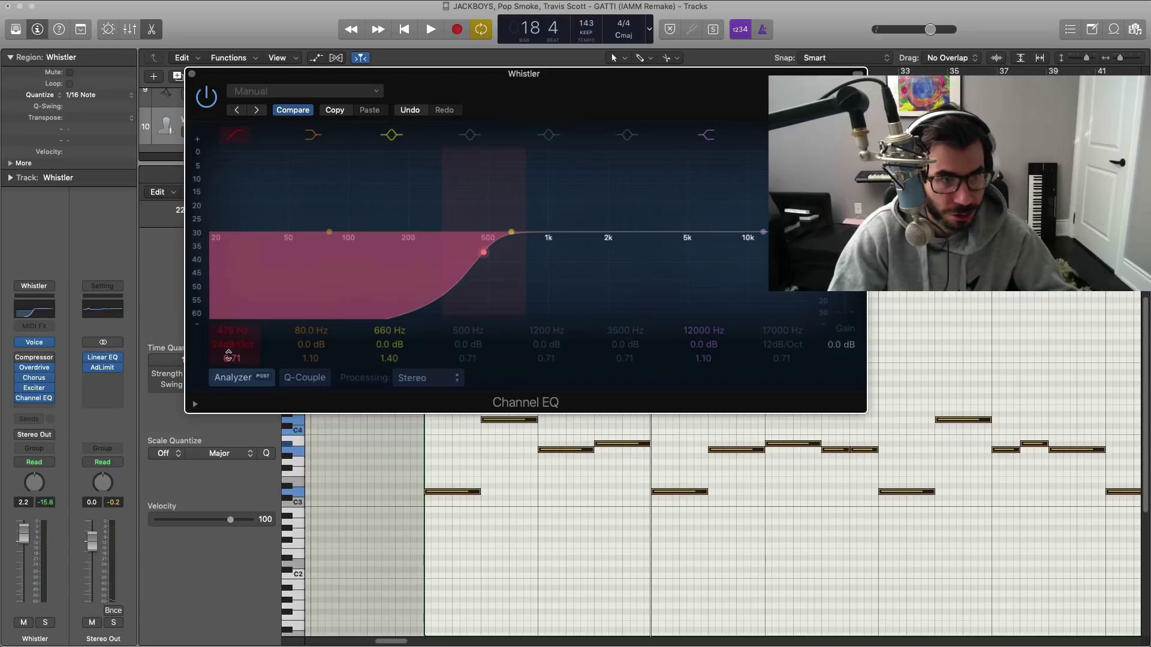
mouse_move(228, 354)
mouse_down()
mouse_move(228, 342)
mouse_move(228, 353)
mouse_up()
key(space)
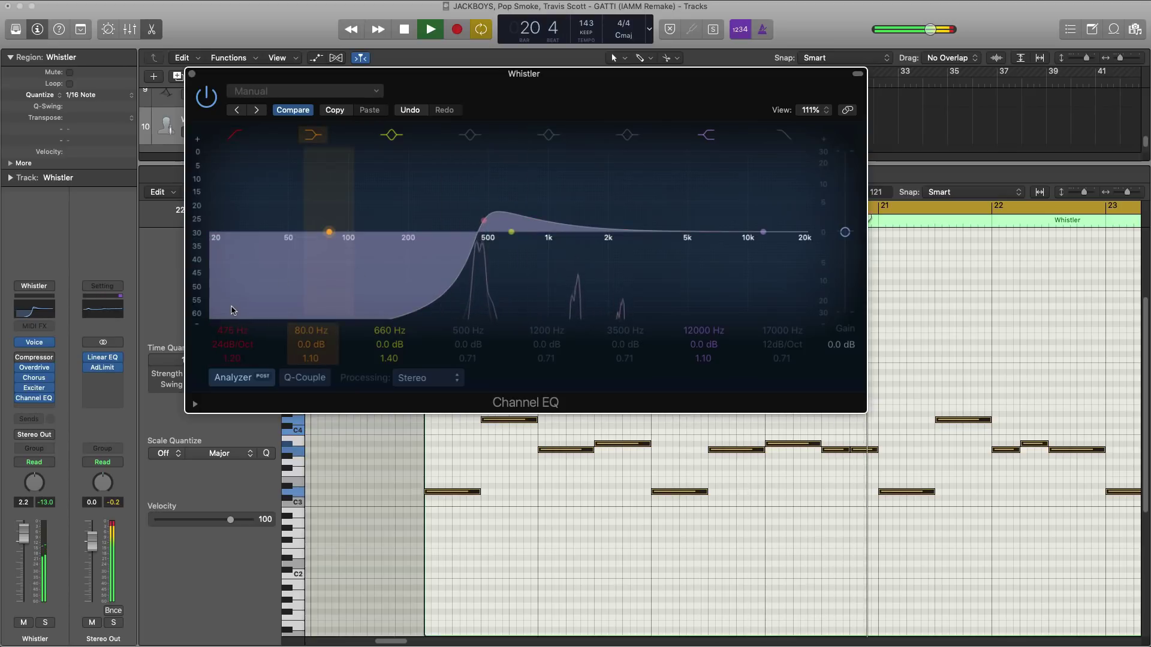
click(206, 97)
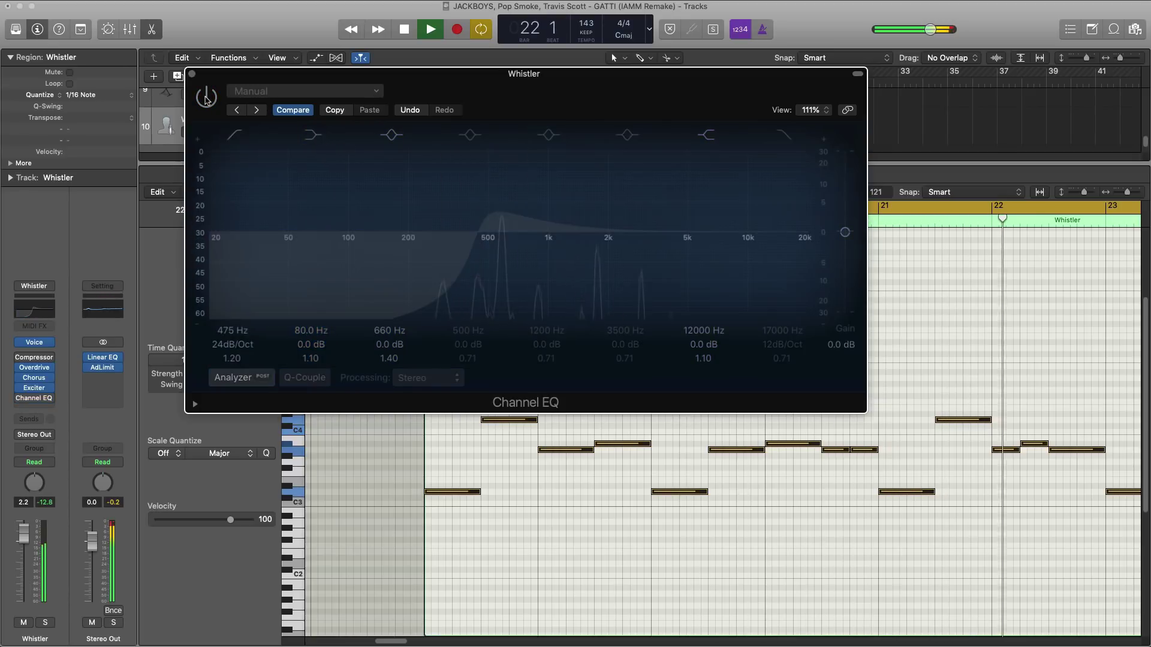
click(207, 97)
click(191, 73)
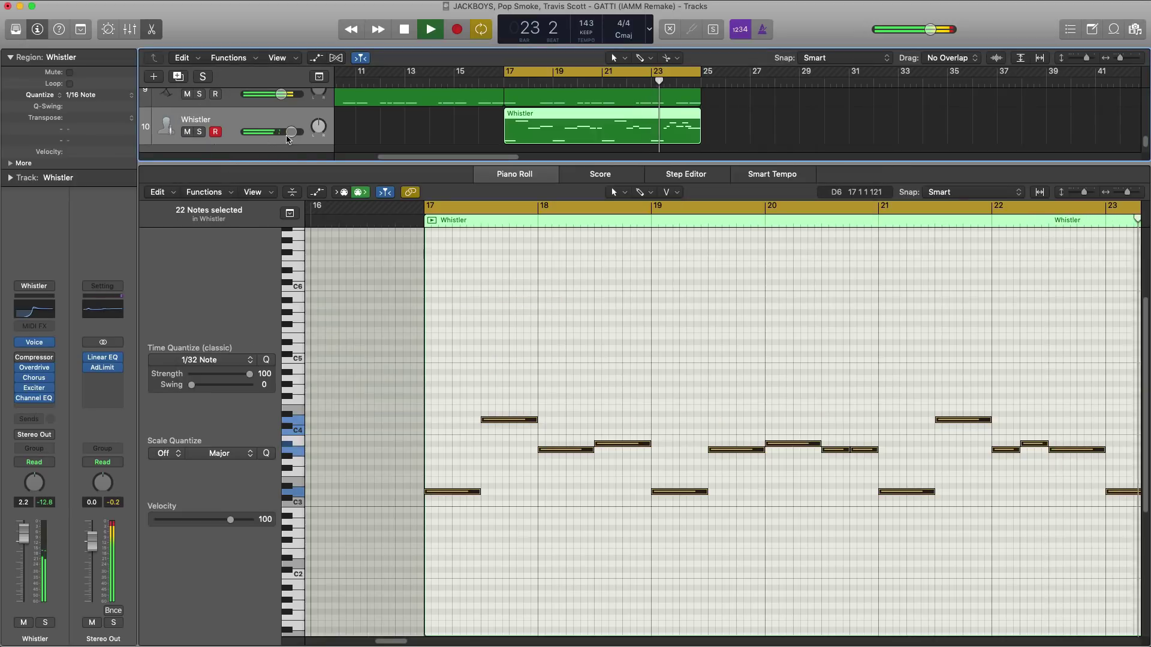
Step: Raise the Whistler track volume to 2.3 dB and close the Piano Roll to show the full arrangement
drag(291, 132, 292, 133)
key(p)
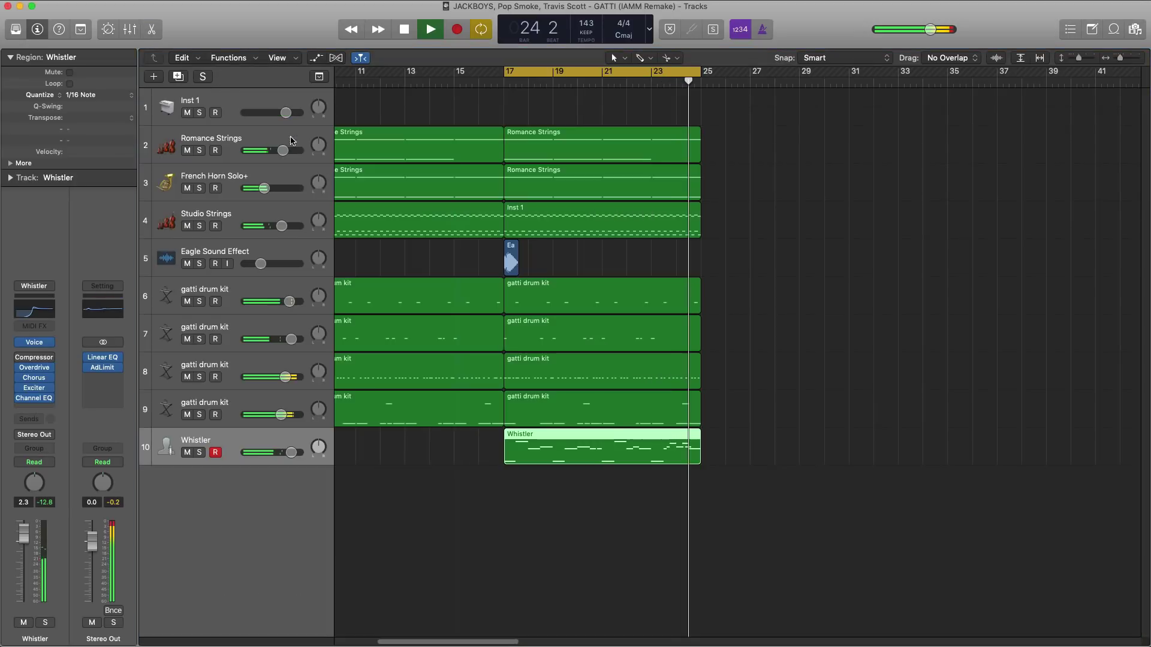
scroll(460, 295, down, 5)
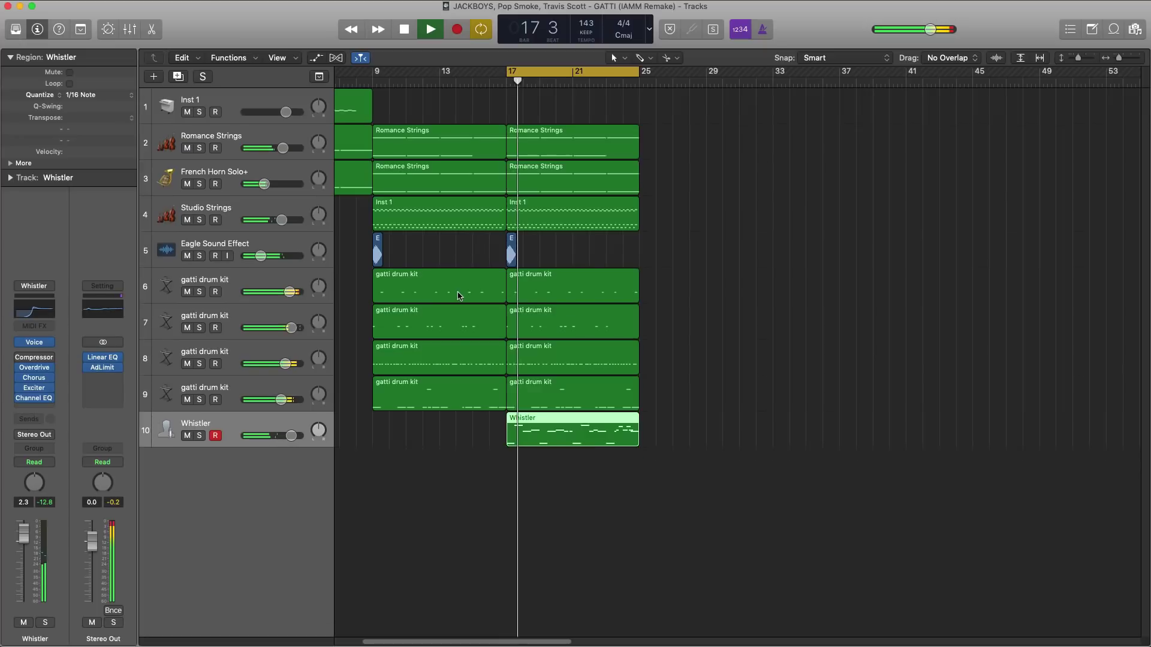
scroll(460, 296, down, 4)
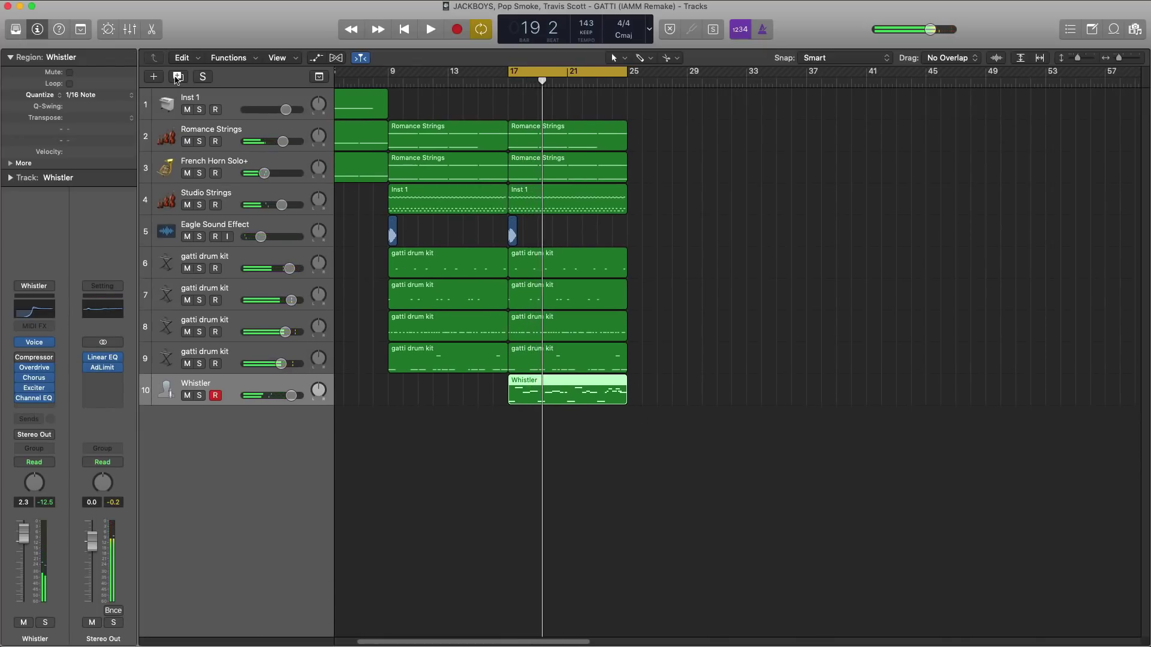
Step: Create a software instrument track with Alchemy and copy the Whistler region onto it at bar 17
click(154, 76)
click(756, 193)
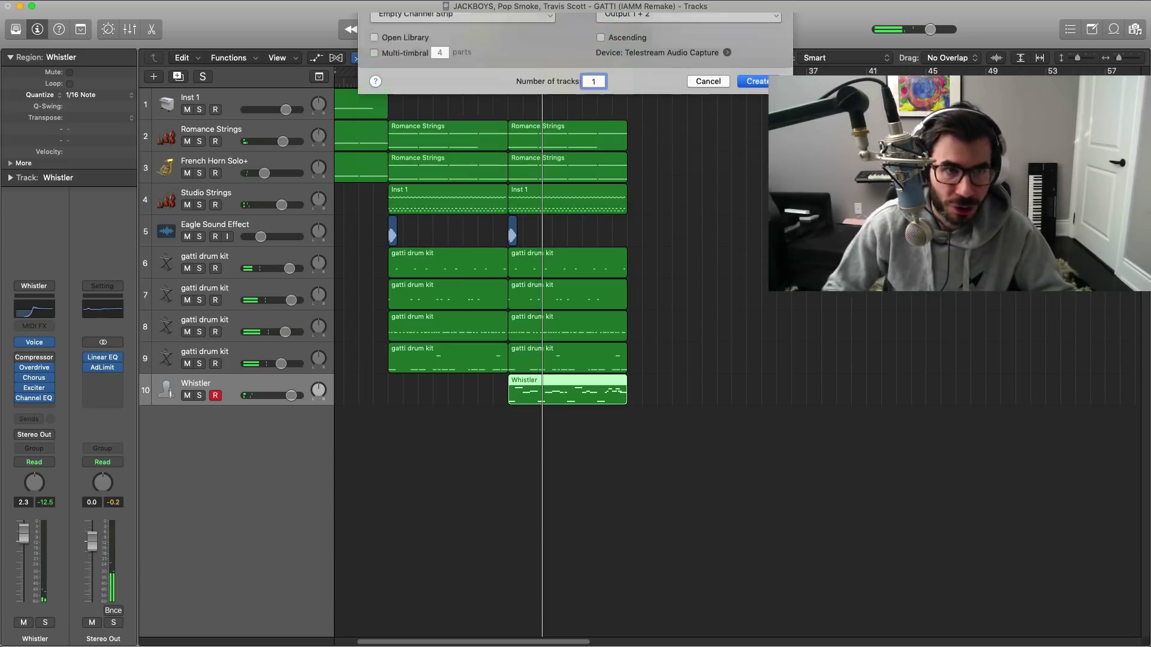
click(39, 369)
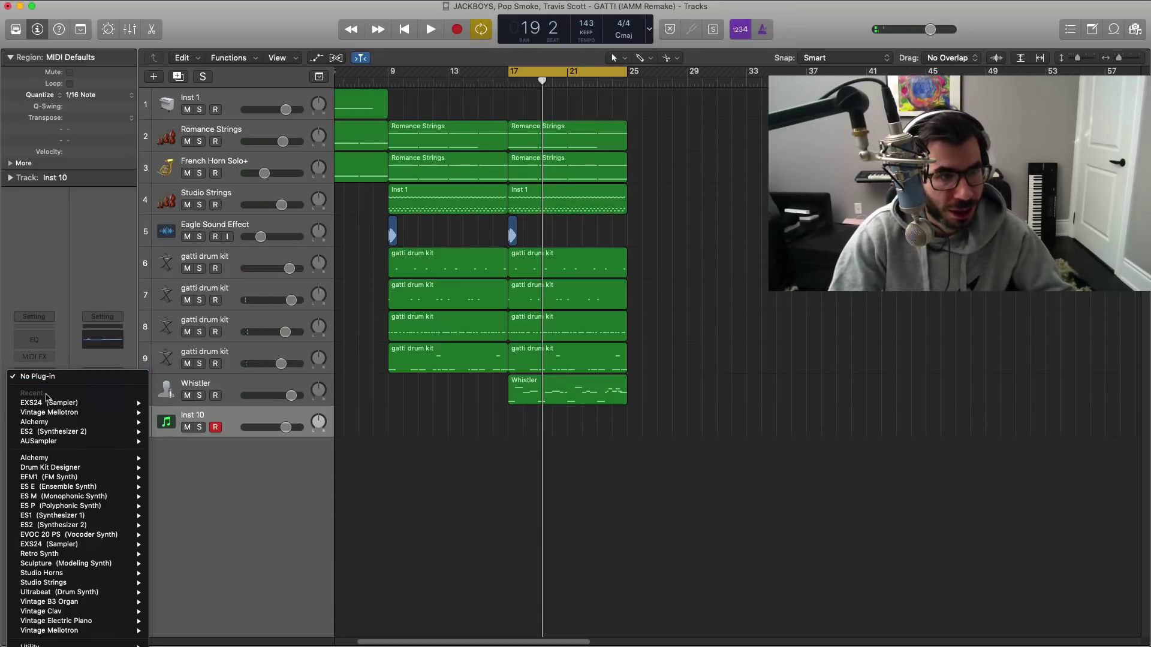
click(956, 380)
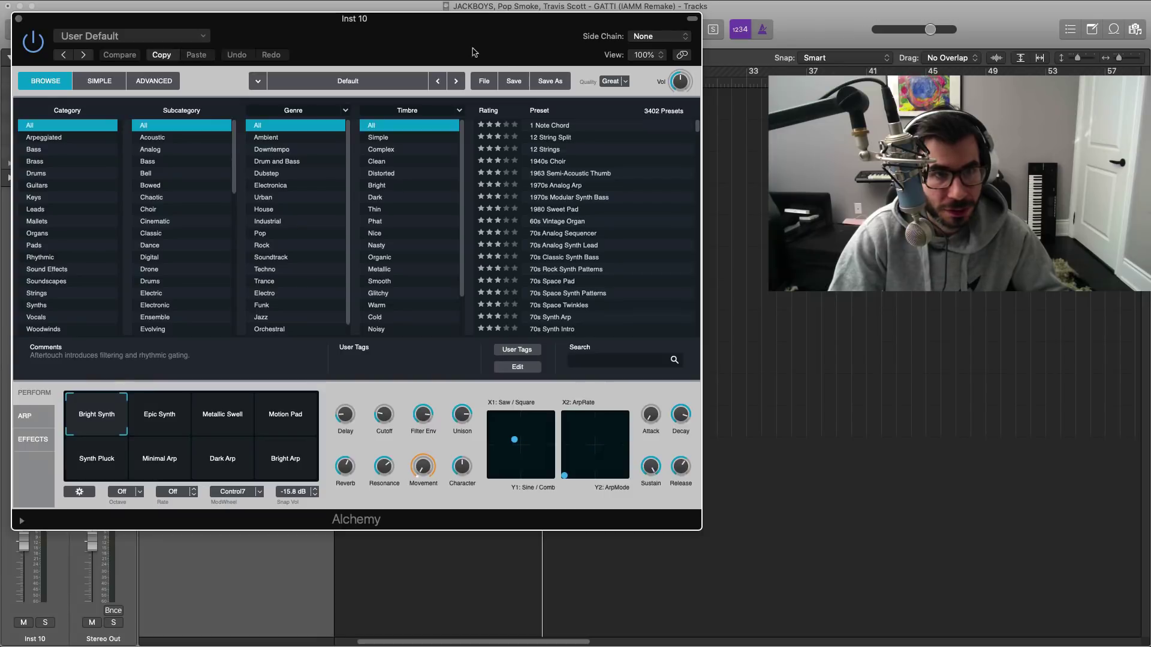
drag(472, 48, 1138, 646)
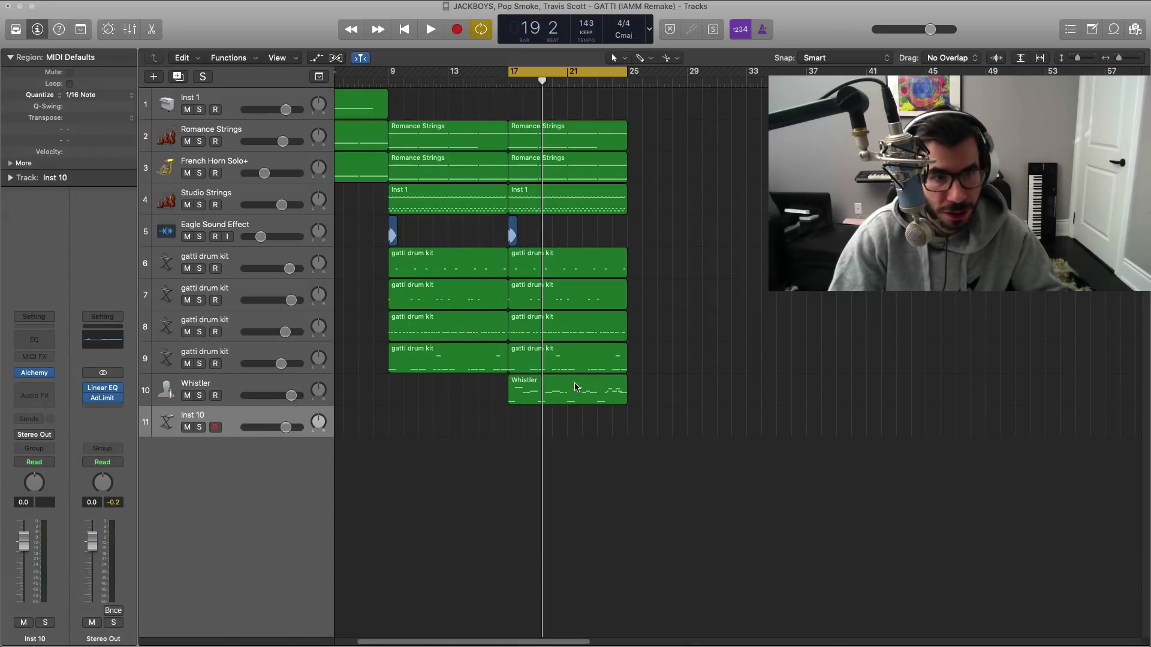
drag(575, 386, 574, 441)
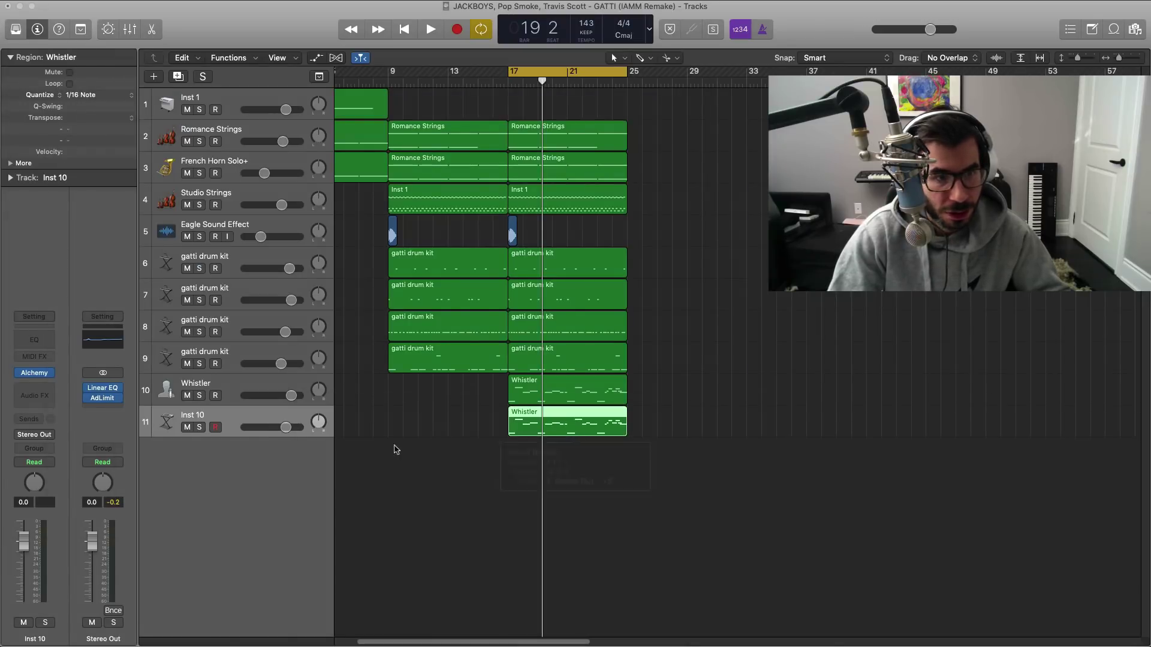
Step: Solo the new track and play the melody with Alchemy's Amanda Ee-Aa Morph preset from the Vocals category, Female subcategory
click(200, 428)
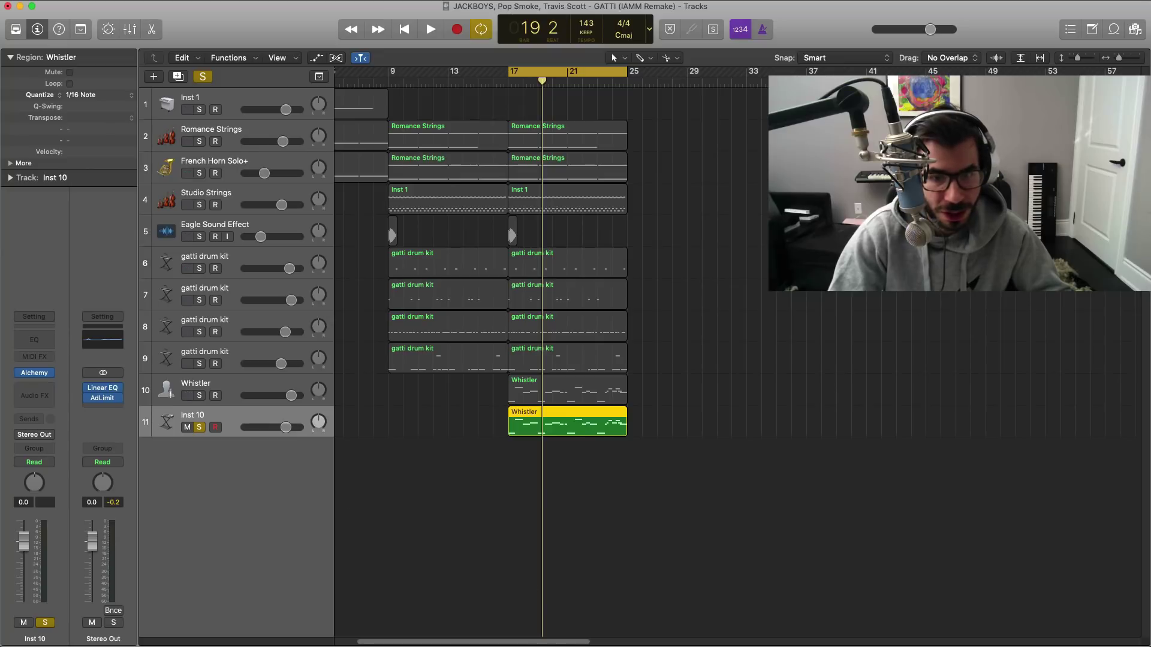
click(34, 373)
drag(915, 548, 521, 78)
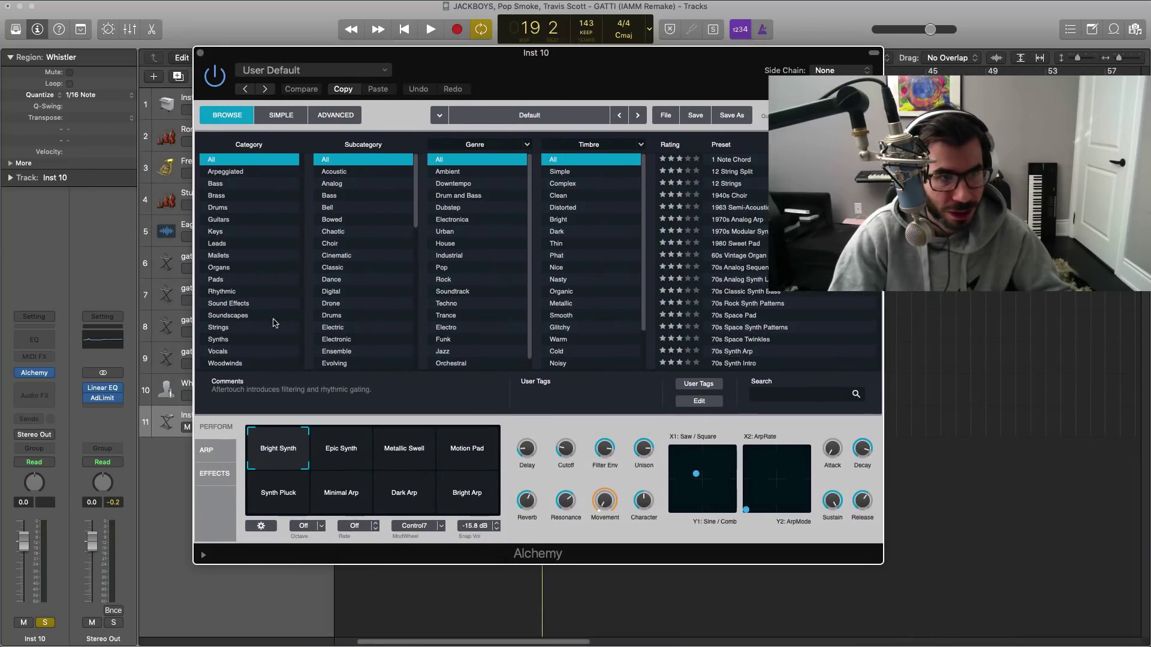
click(248, 352)
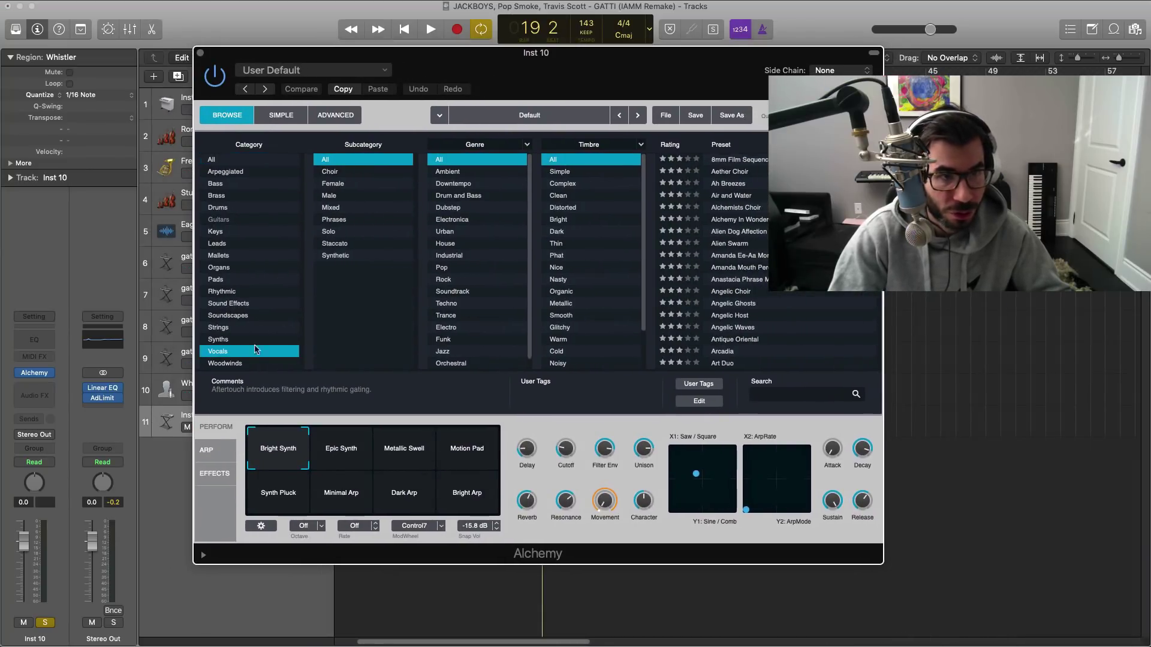
click(346, 186)
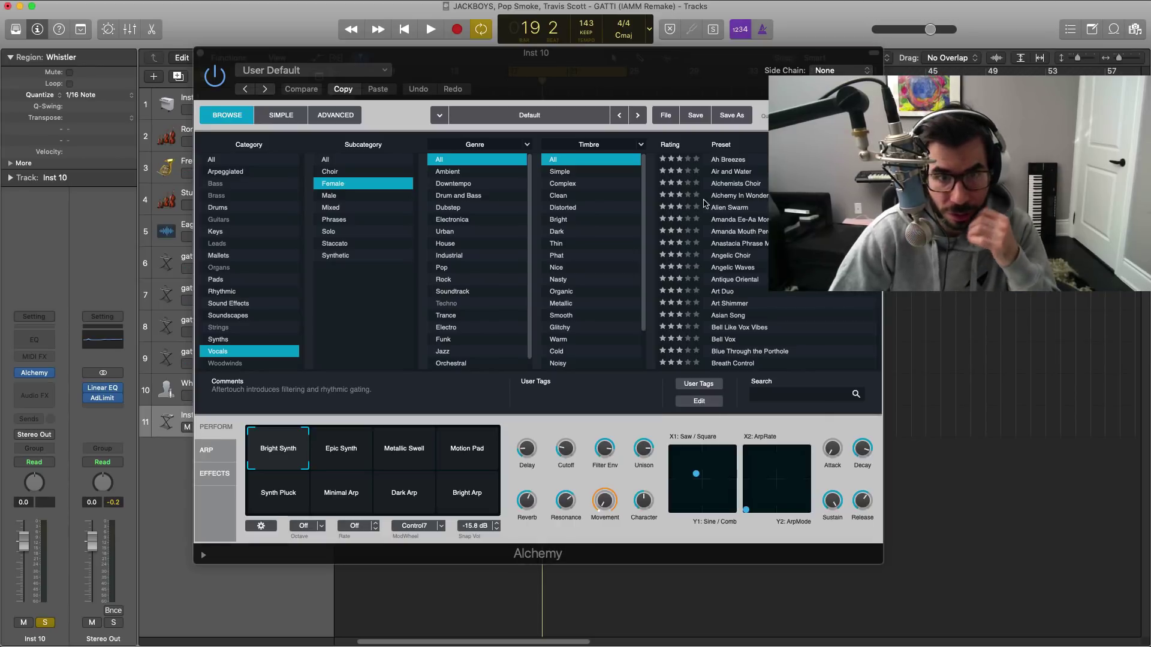
click(747, 220)
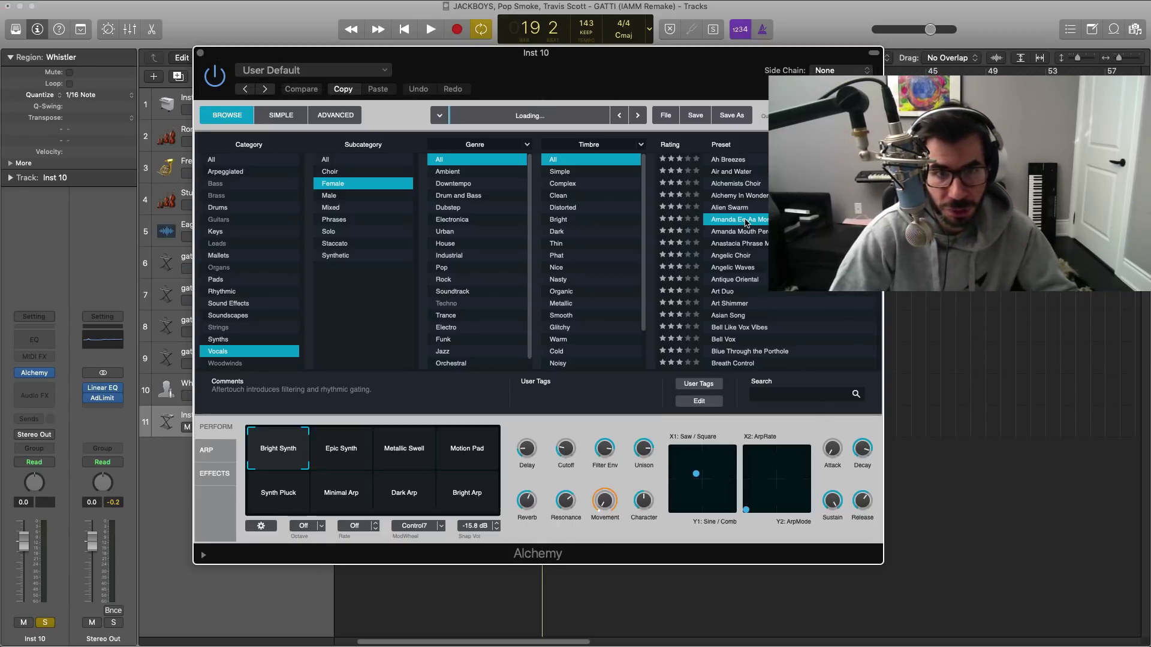
drag(599, 99, 700, 494)
key(space)
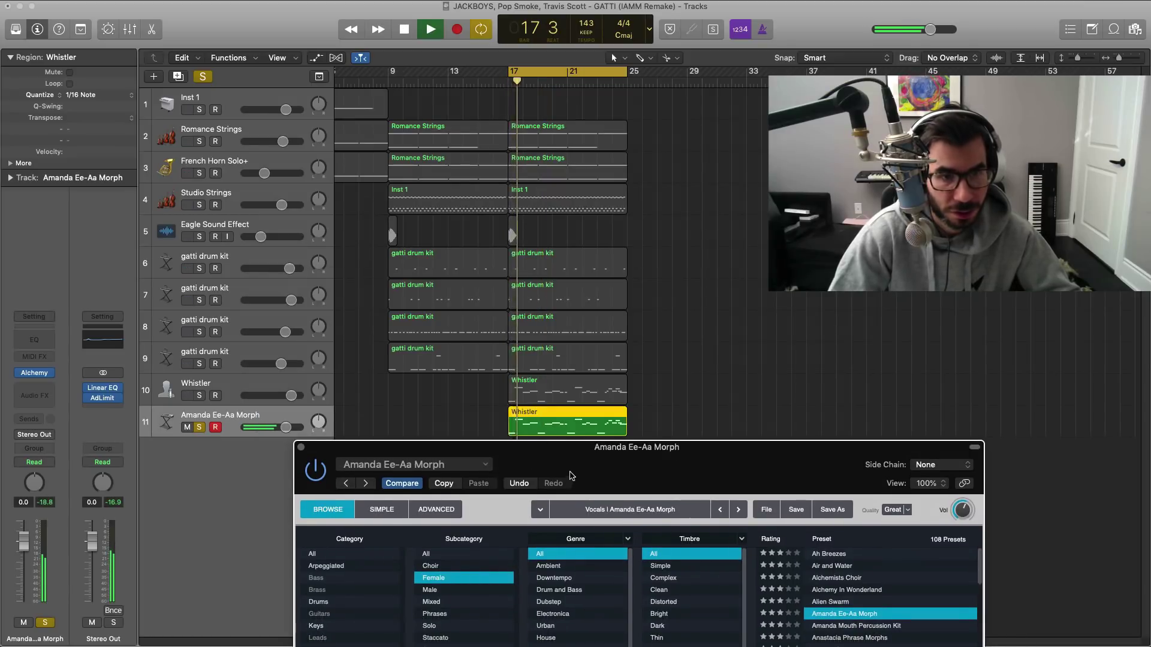
Step: Switch the Alchemy vocal sound to the Filter Stepping snapshot and raise its attack to about 37 % during playback
drag(581, 447, 463, 108)
drag(250, 511, 400, 510)
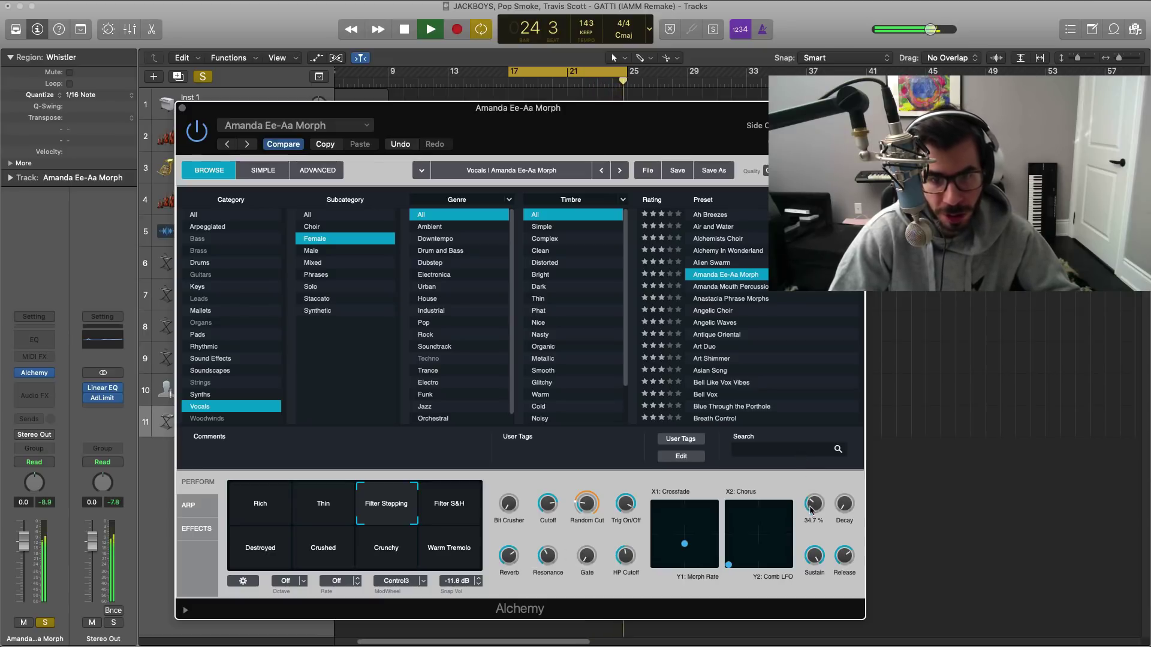
key(space)
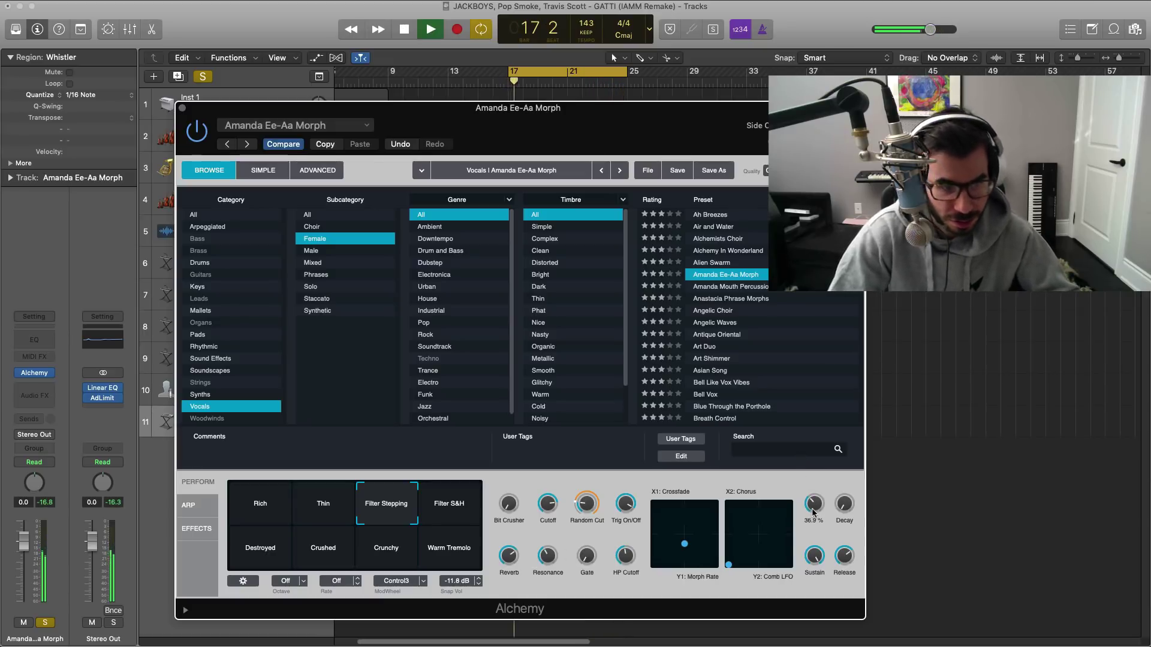
Step: Solo the Whistler track alongside the Amanda Ee-Aa Morph track, lower the vocal's volume to balance them, and close Alchemy
drag(542, 145, 853, 454)
click(203, 395)
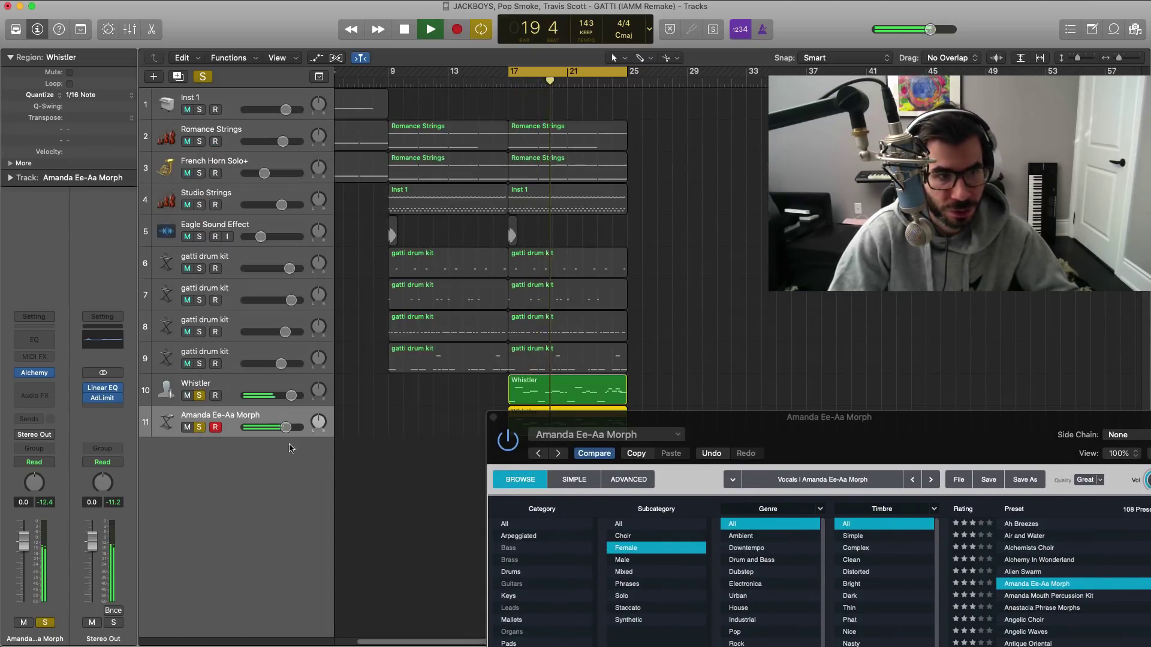
drag(290, 435, 274, 428)
click(494, 418)
Step: Clear the solos and set the Amanda Ee-Aa Morph track volume to -4.7 dB while playing the full mix
click(200, 427)
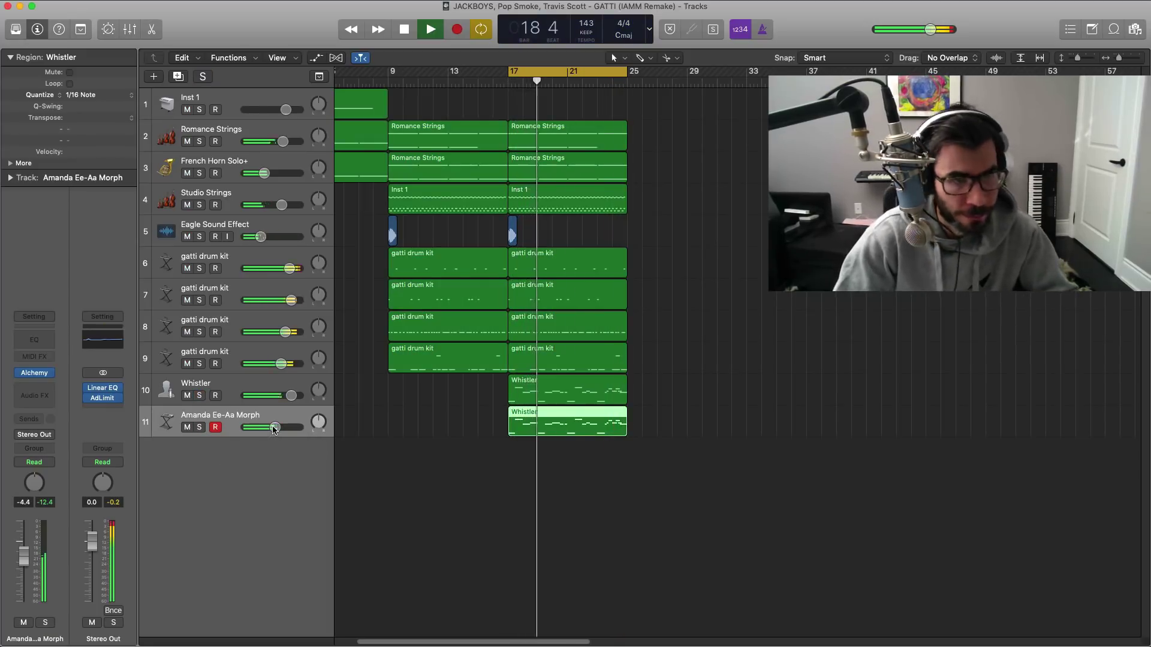
drag(273, 429, 274, 432)
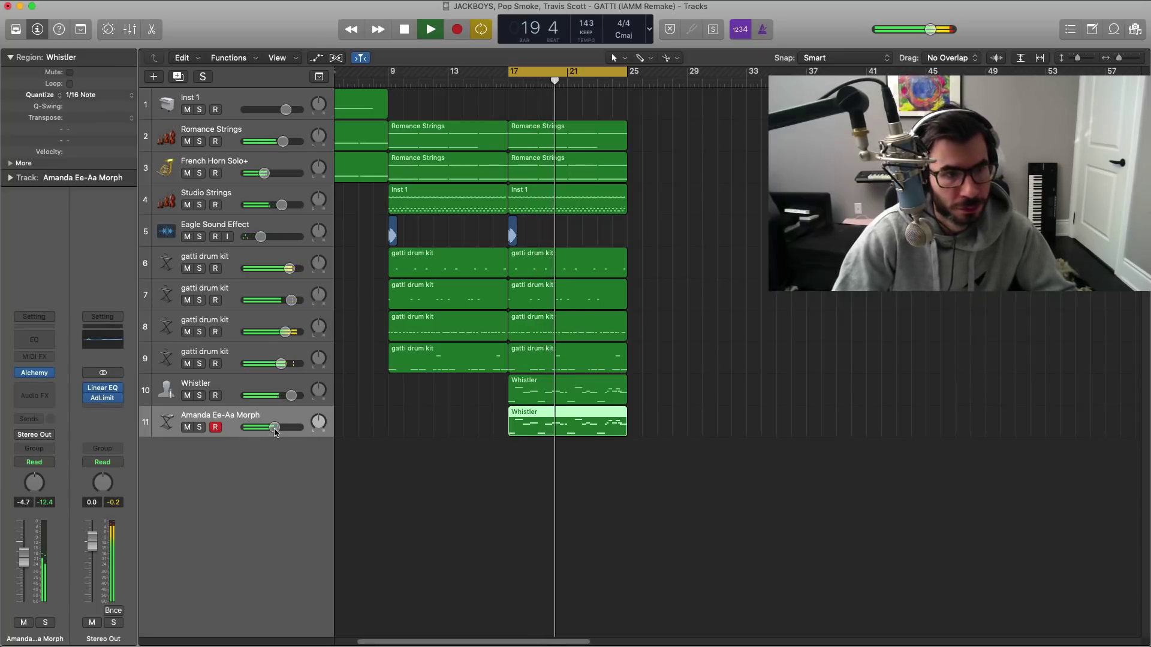
click(274, 429)
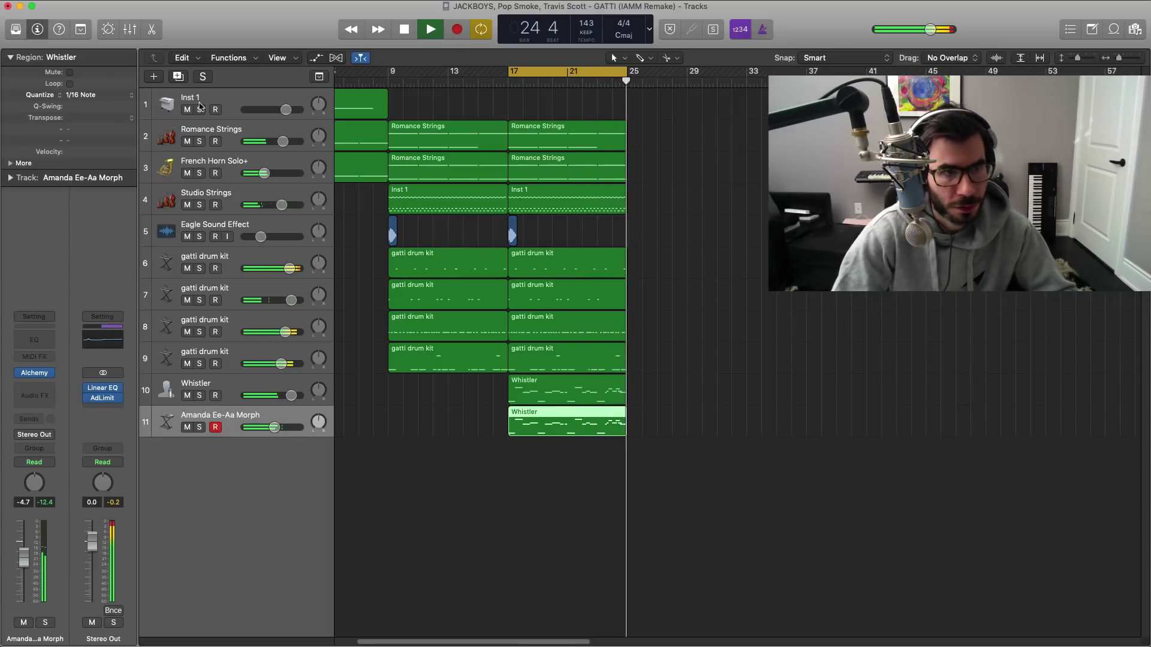
key(space)
Step: Duplicate the Amanda Ee-Aa Morph track, copy the Whistler region onto it, and split the copy at bar 23
key(super+d)
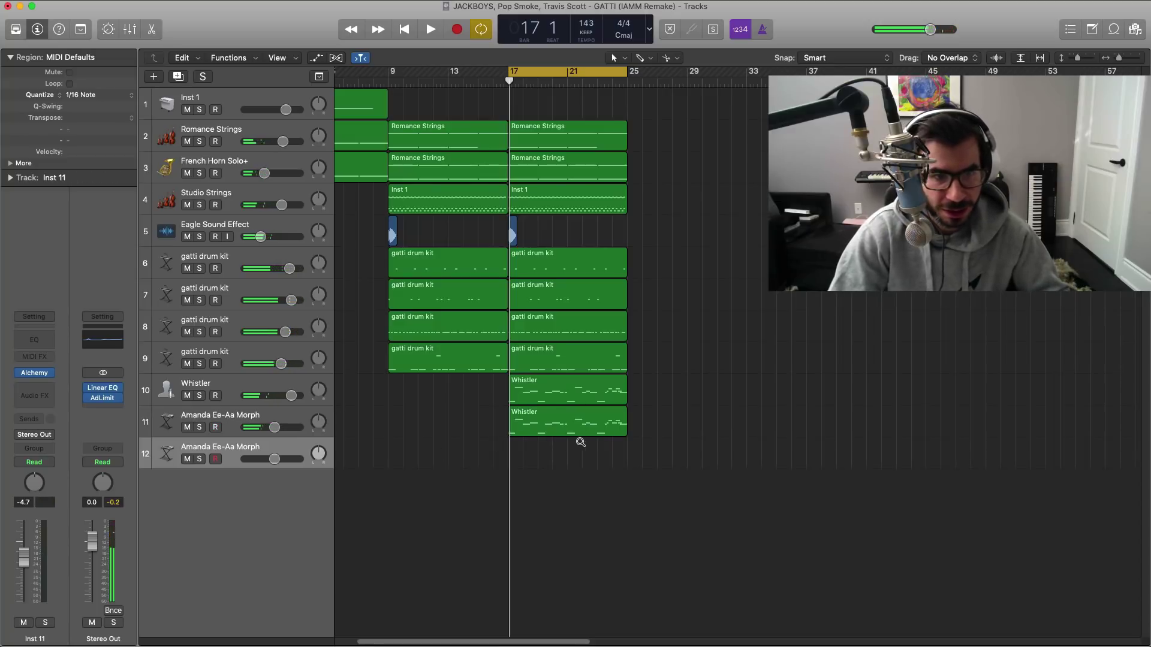
drag(578, 428, 578, 456)
right_click(598, 451)
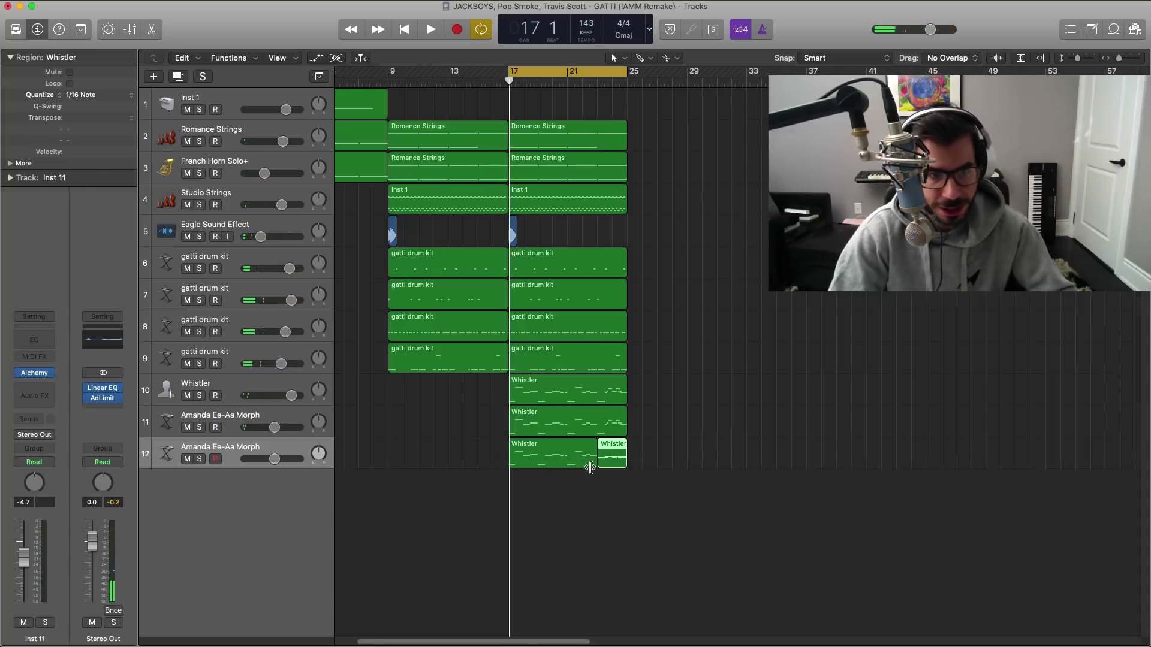
Step: Delete the part of the copied Whistler region before bar 23 on the second Amanda Ee-Aa Morph track
key(Delete)
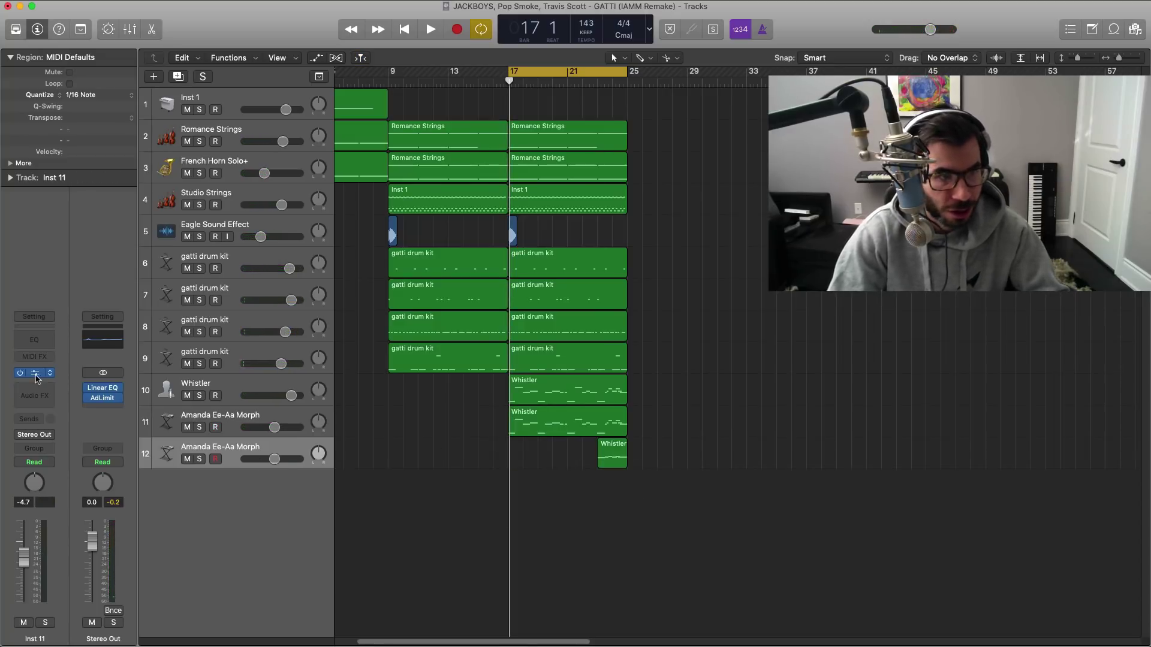
key(v)
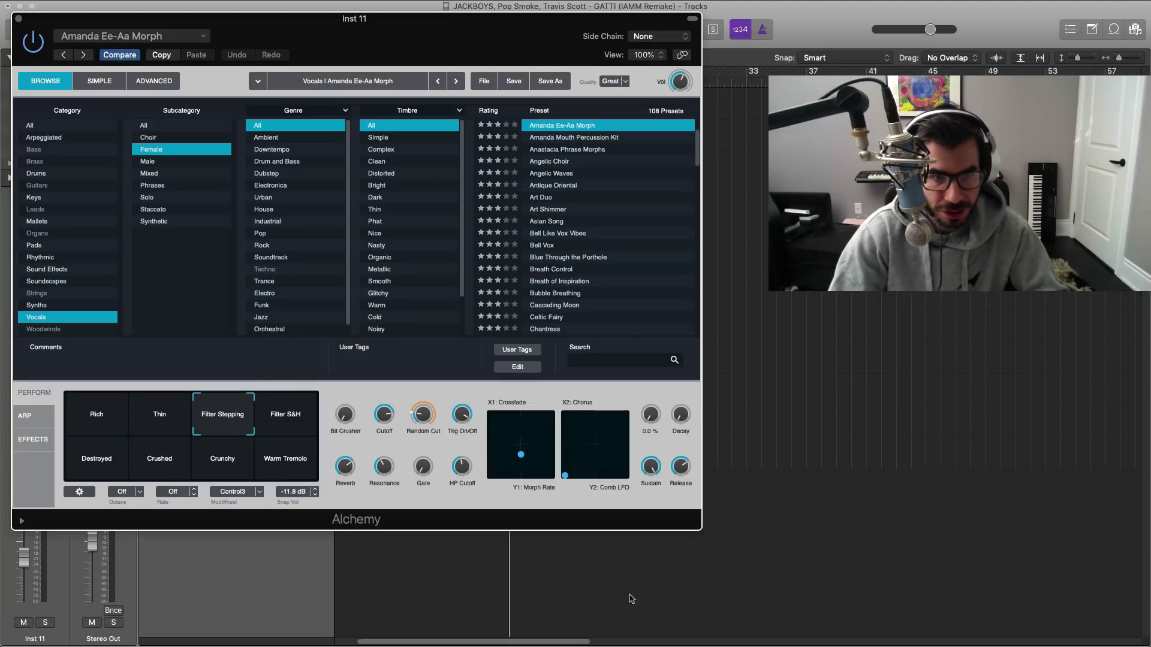
click(19, 21)
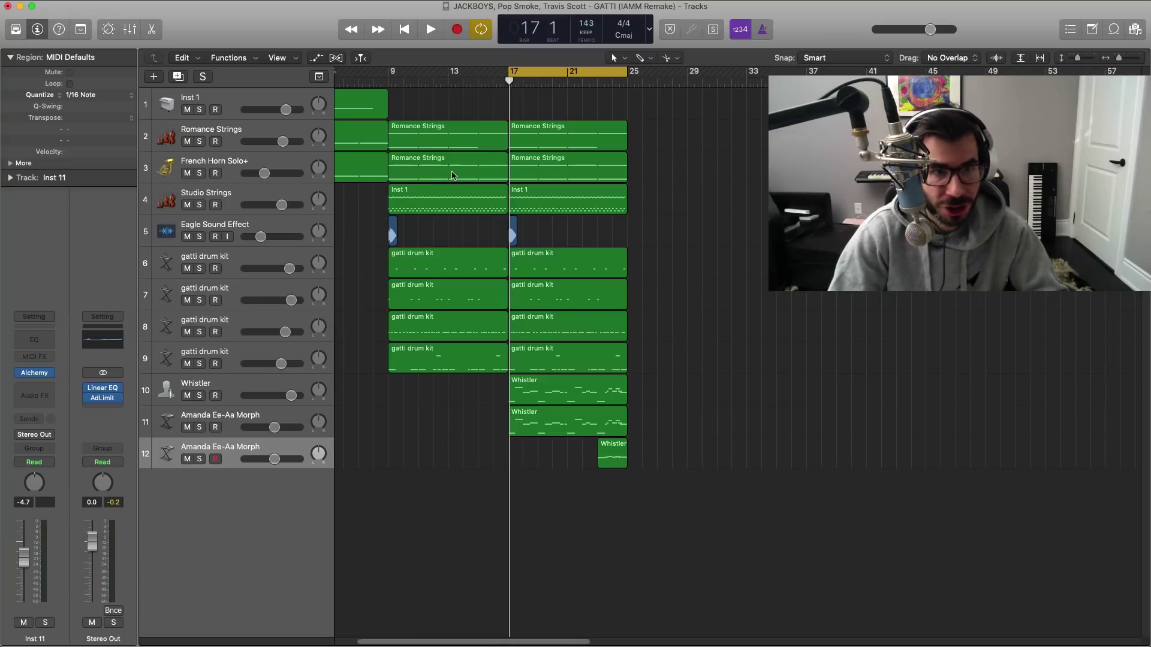
Step: Balance the vocal layers during playback, setting the duplicated Amanda Ee-Aa Morph track to -0.4 dB and the original to -3.8 dB
key(space)
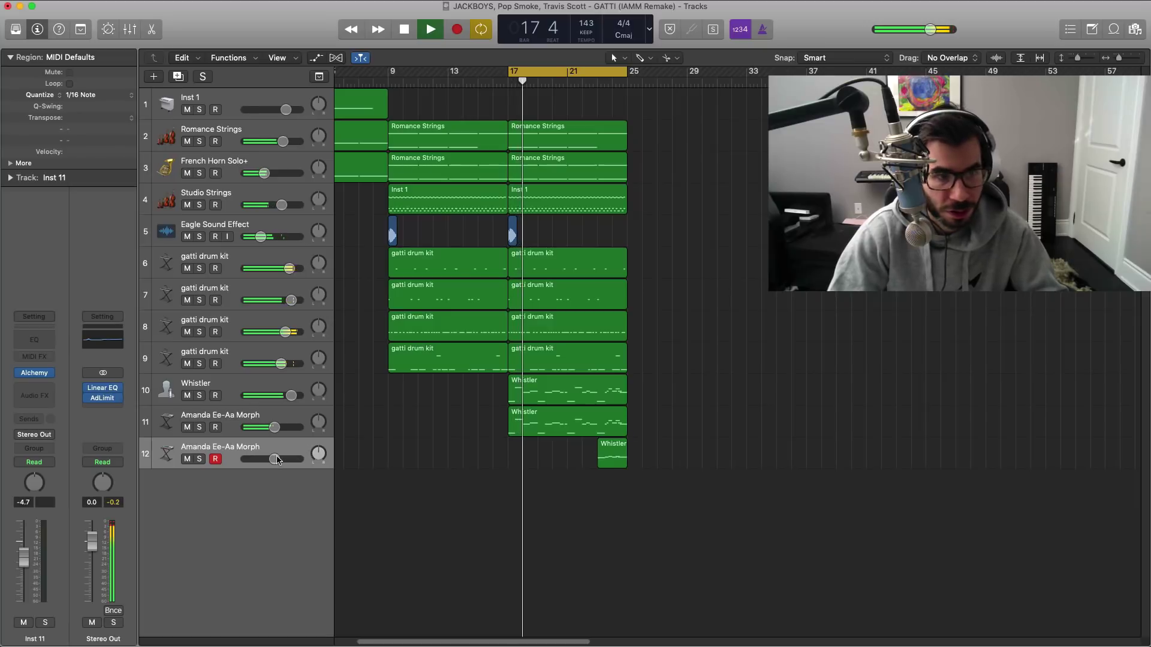
drag(277, 459, 289, 461)
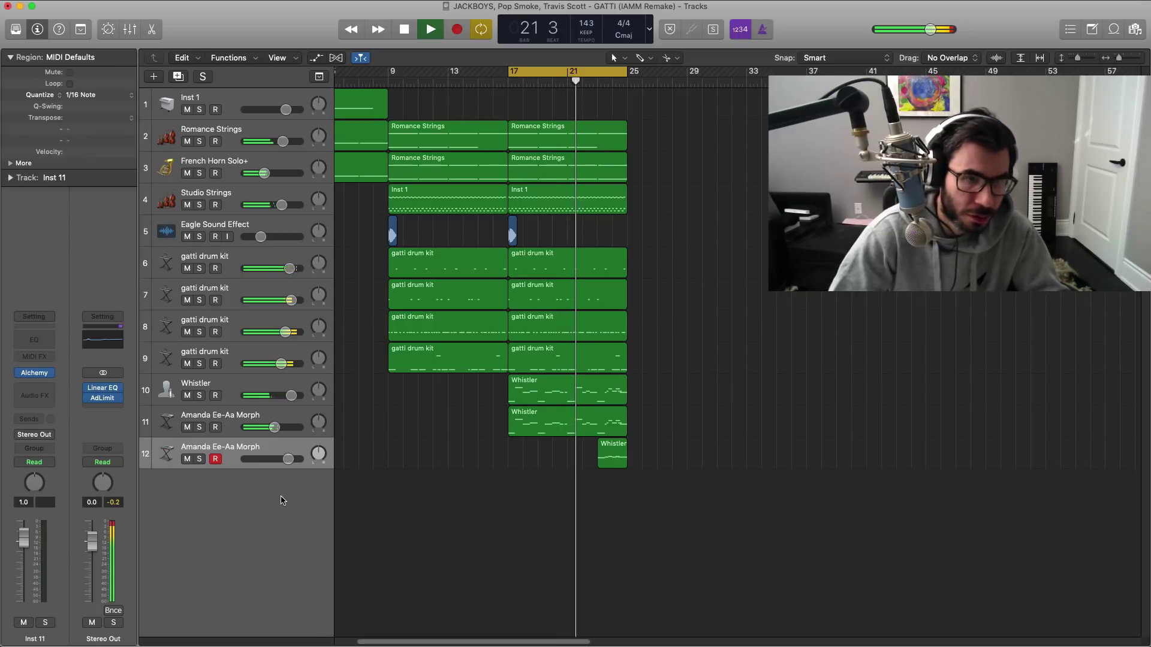
drag(270, 430, 284, 464)
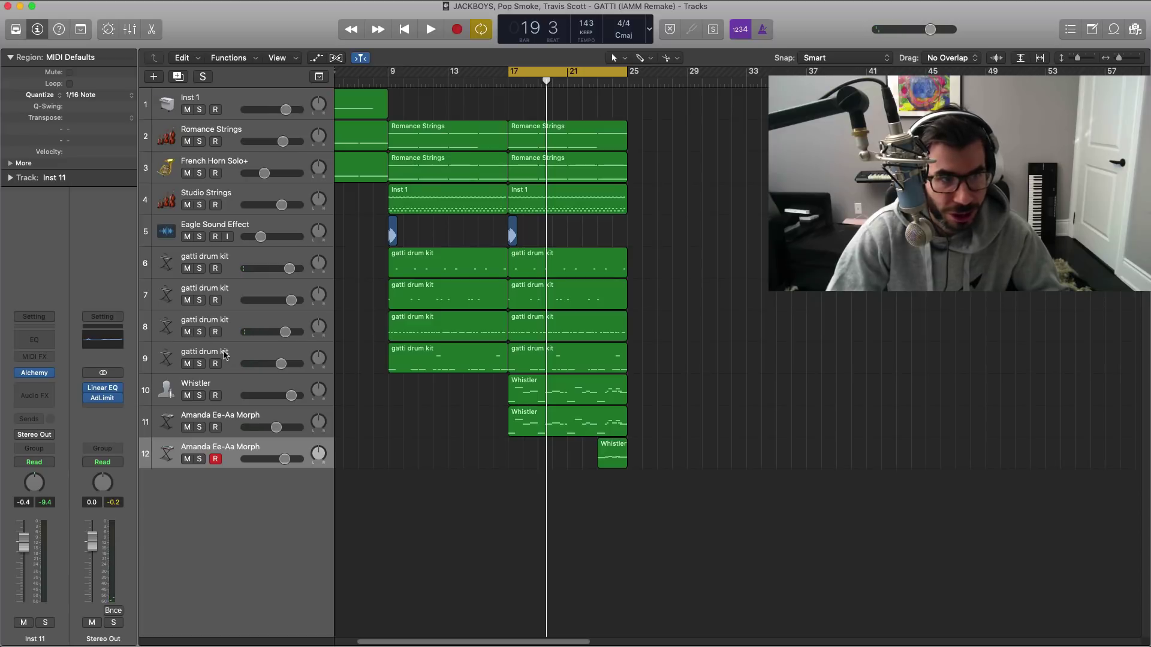
Step: Move the fourth gatti drum kit track below the Amanda Ee-Aa Morph tracks and open its bar 17 region in the Piano Roll
drag(224, 355, 209, 574)
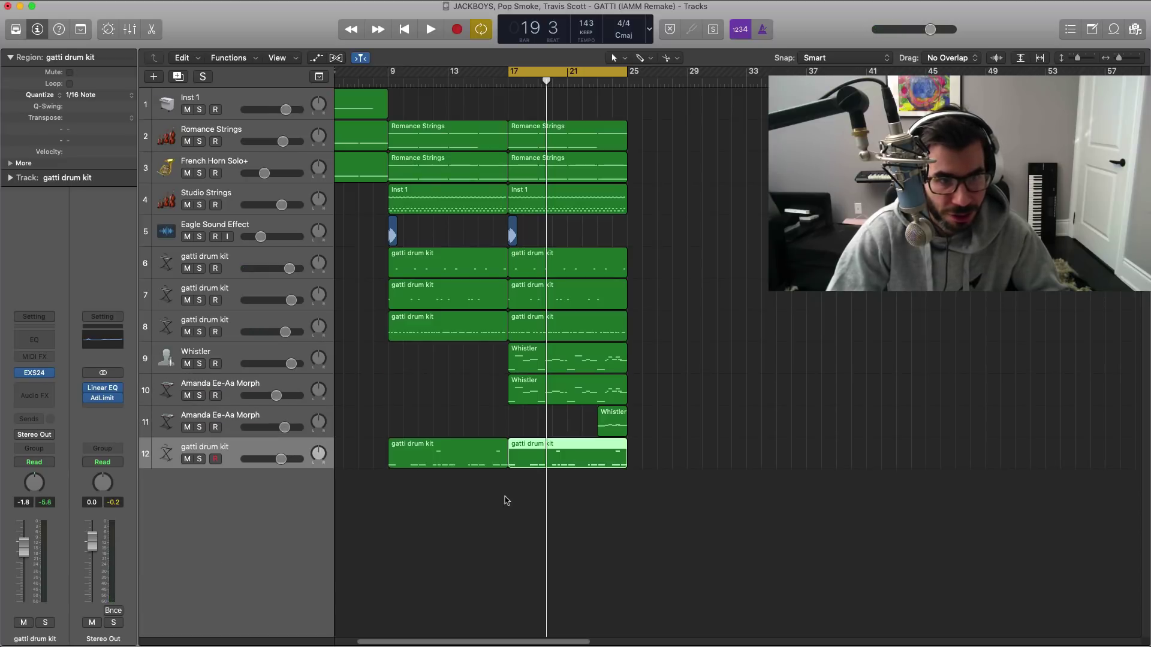
double_click(530, 462)
scroll(521, 449, left, 10)
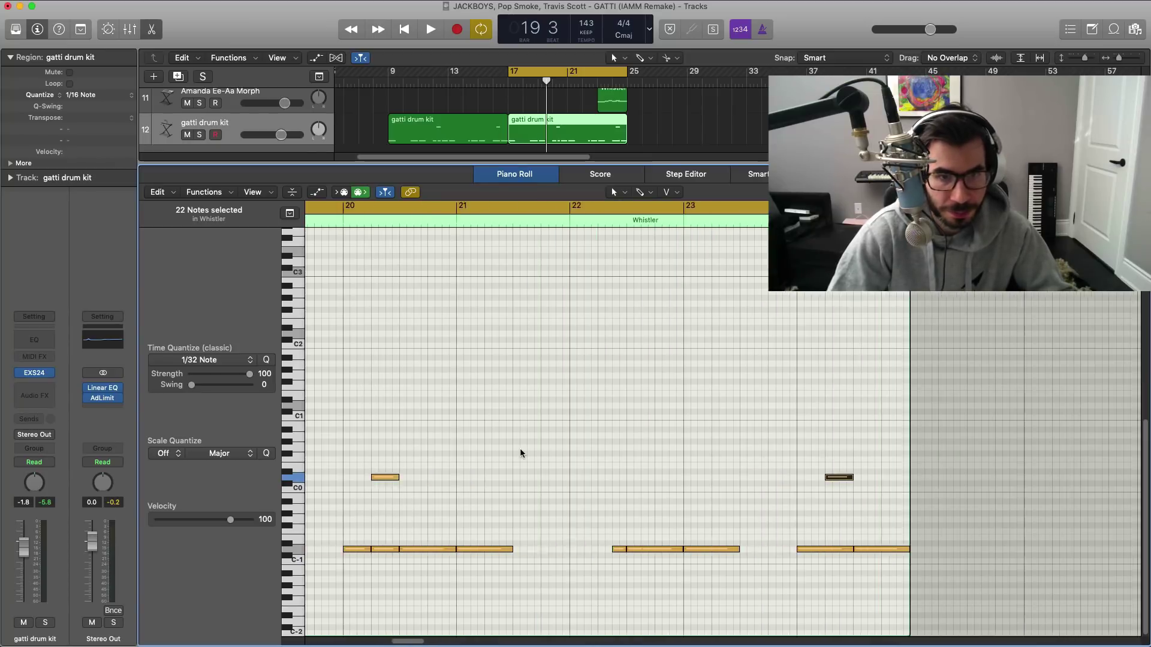
scroll(520, 449, left, 3)
Step: Delete the two D-1 notes starting at bar 18 beat 3 and bar 19 while playing the loop
key(space)
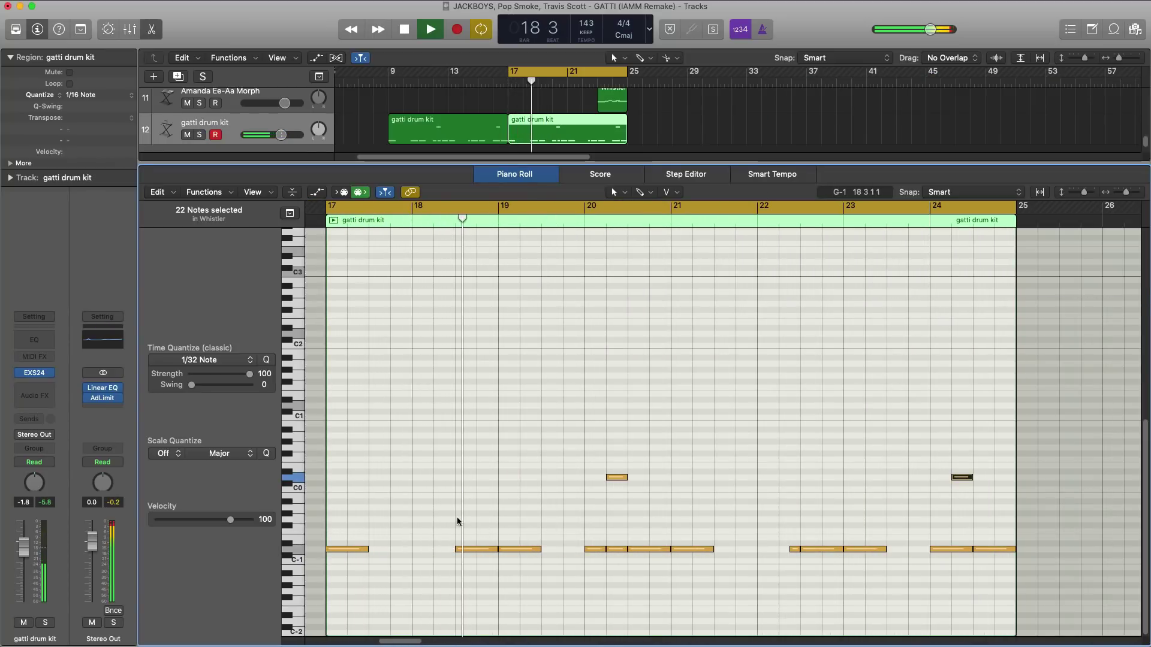
drag(458, 521, 509, 555)
key(Delete)
key(space)
key(space)
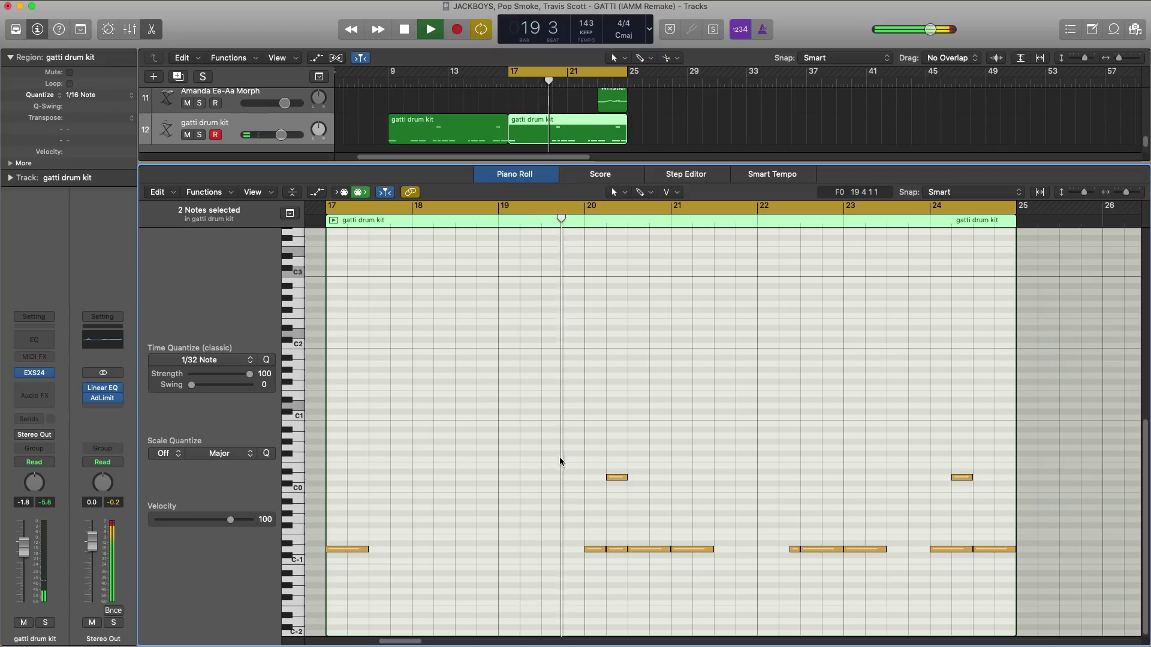
Step: Delete the D0 note and first two D-1 notes in bar 20, and divide the D-1 note on beat 3 into two equal notes
key(Delete)
drag(634, 517, 631, 552)
key(Delete)
key(space)
key(space)
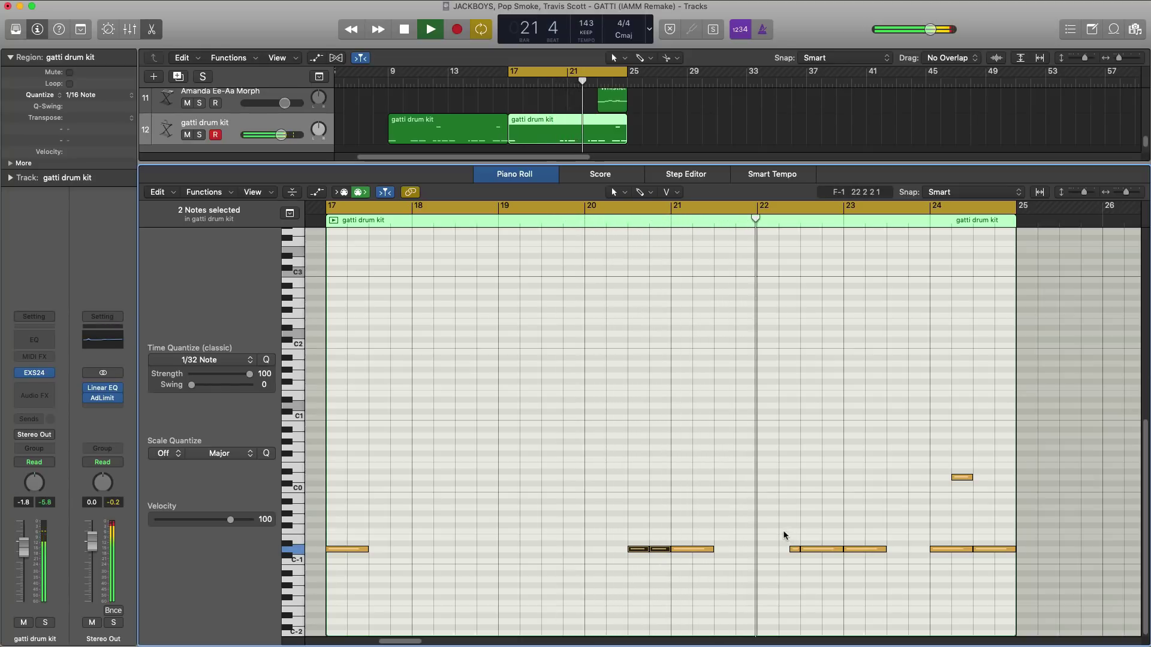
Step: Delete the short D-1 note just before beat 3 of bar 22 and set the cycle range to bar 24 only
click(794, 549)
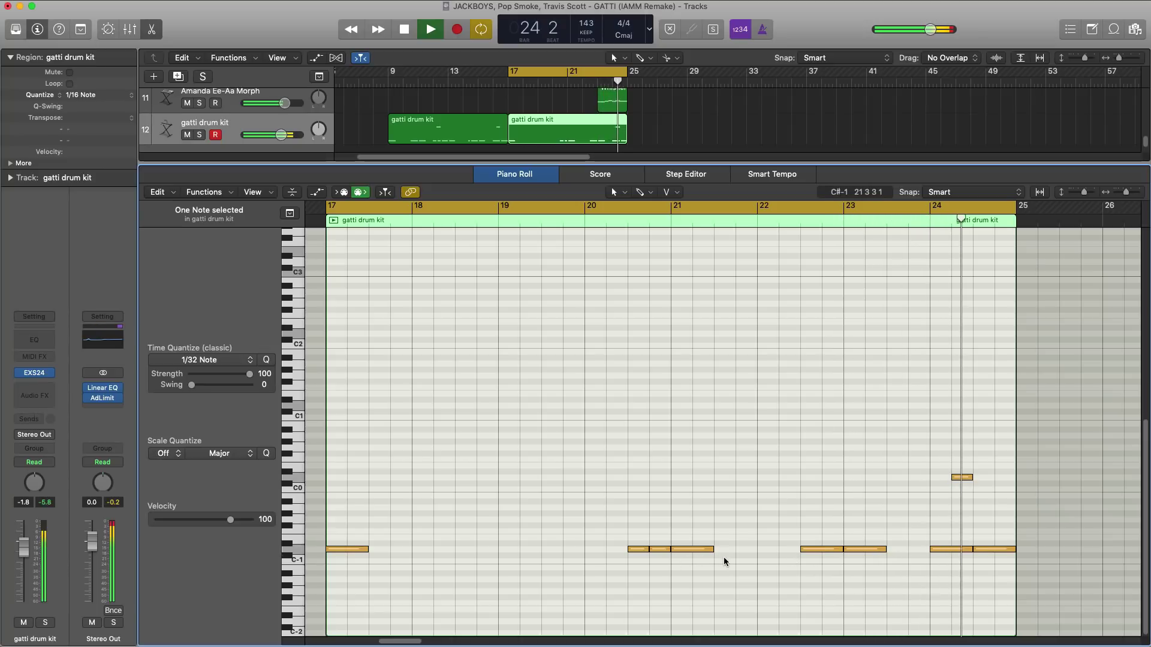
key(space)
key(super+u)
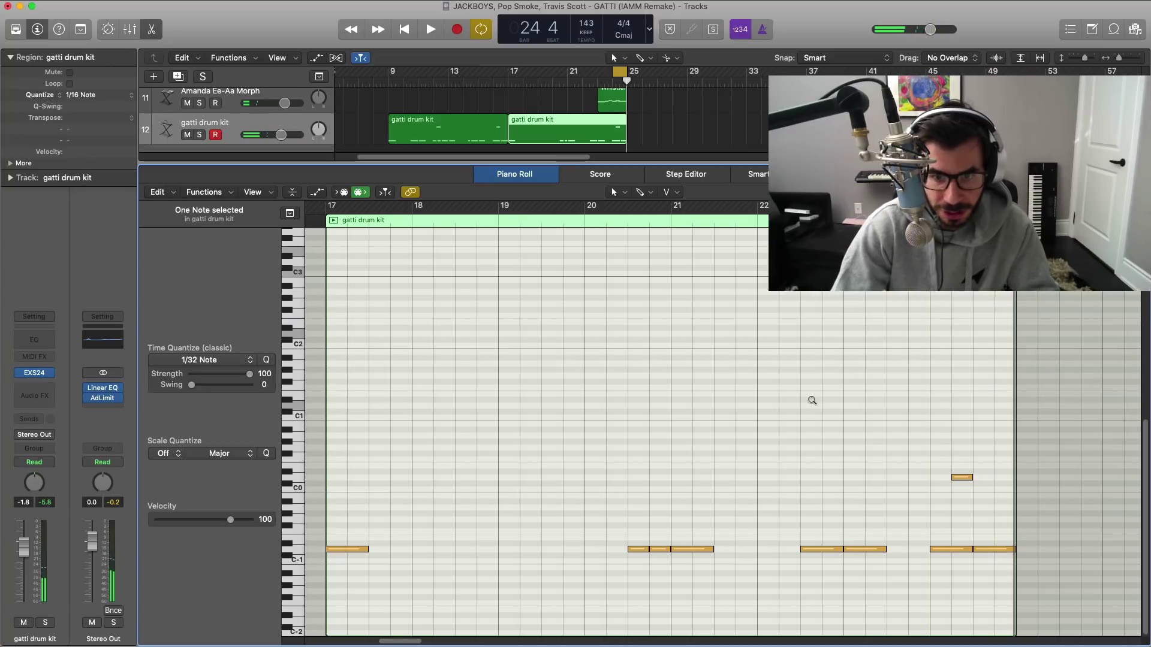
ctrl+alt+click(812, 400)
key(space)
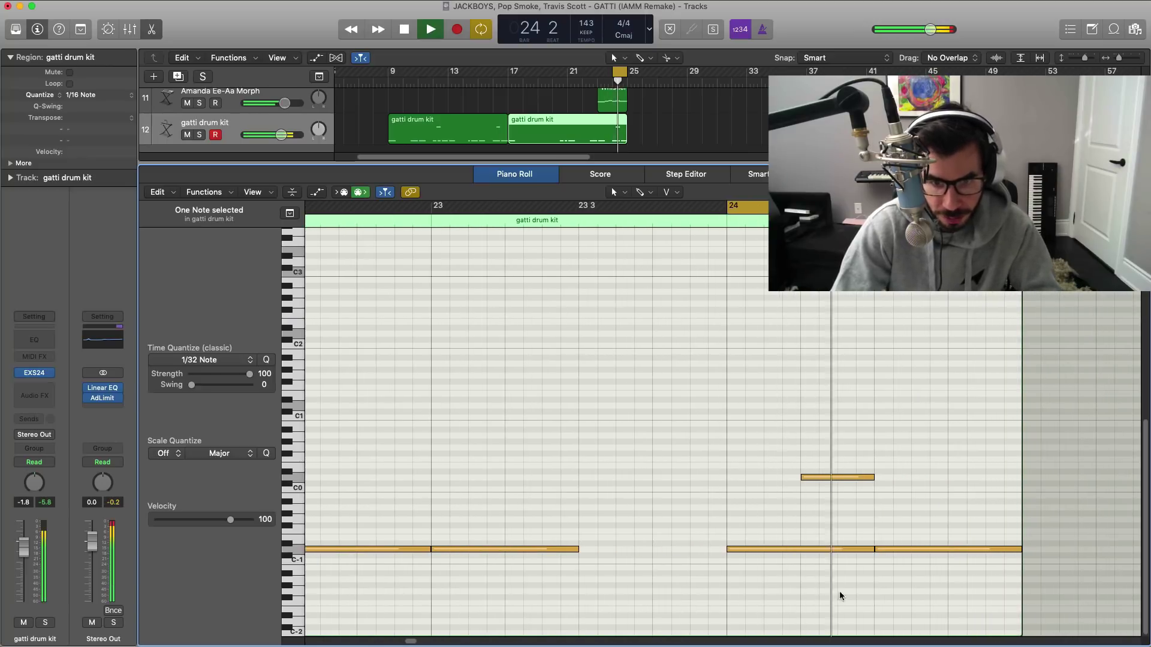
key(space)
Step: Shorten the first D-1 note of bar 24 to 0 1 2 0 and fill the gap with a short D-1 note
click(860, 570)
drag(870, 548, 836, 547)
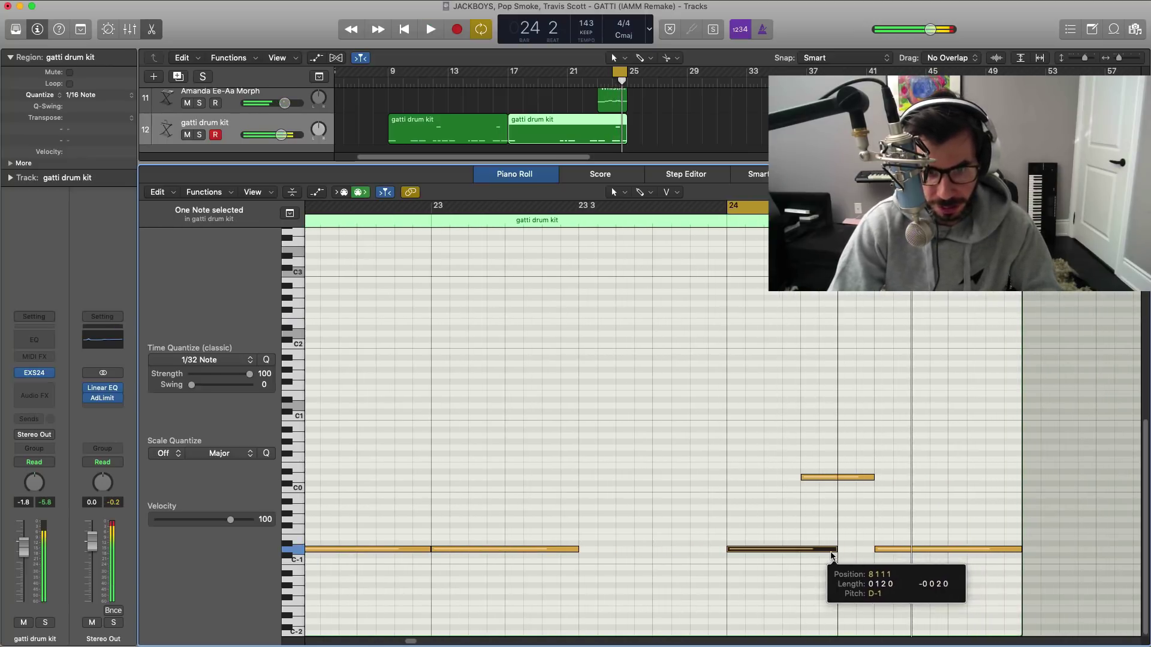
drag(940, 549, 874, 550)
key(space)
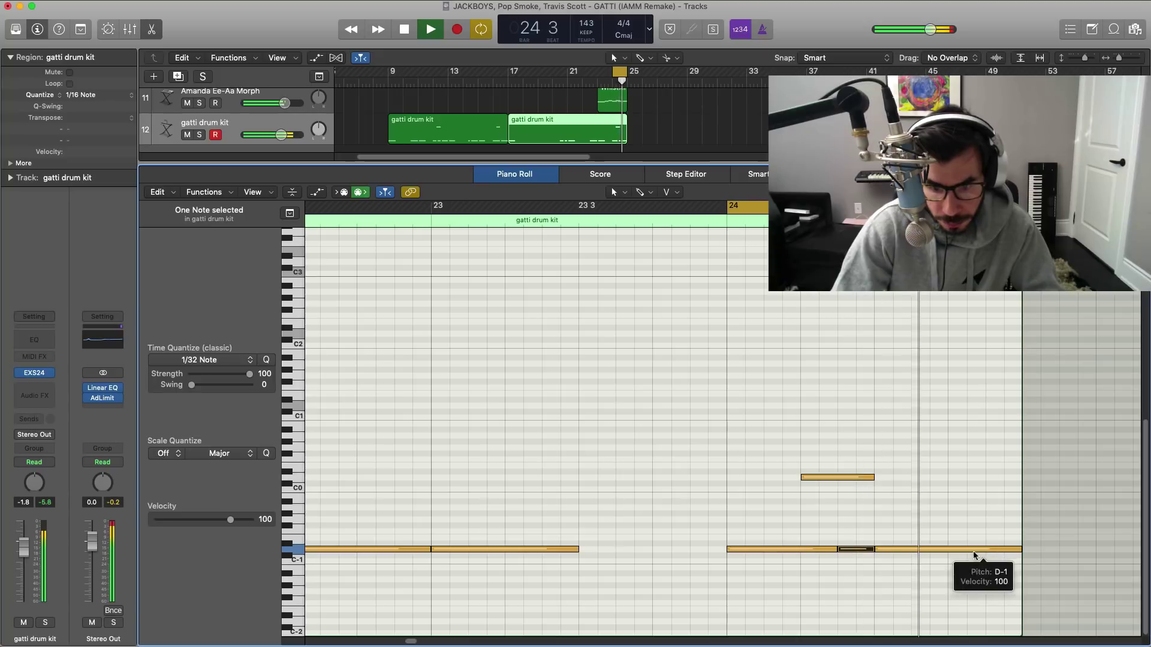
Step: Lengthen the second D-1 note of bar 24 to one beat and divide the rest into a one-beat and a half-beat note
key(space)
drag(875, 549, 910, 549)
key(space)
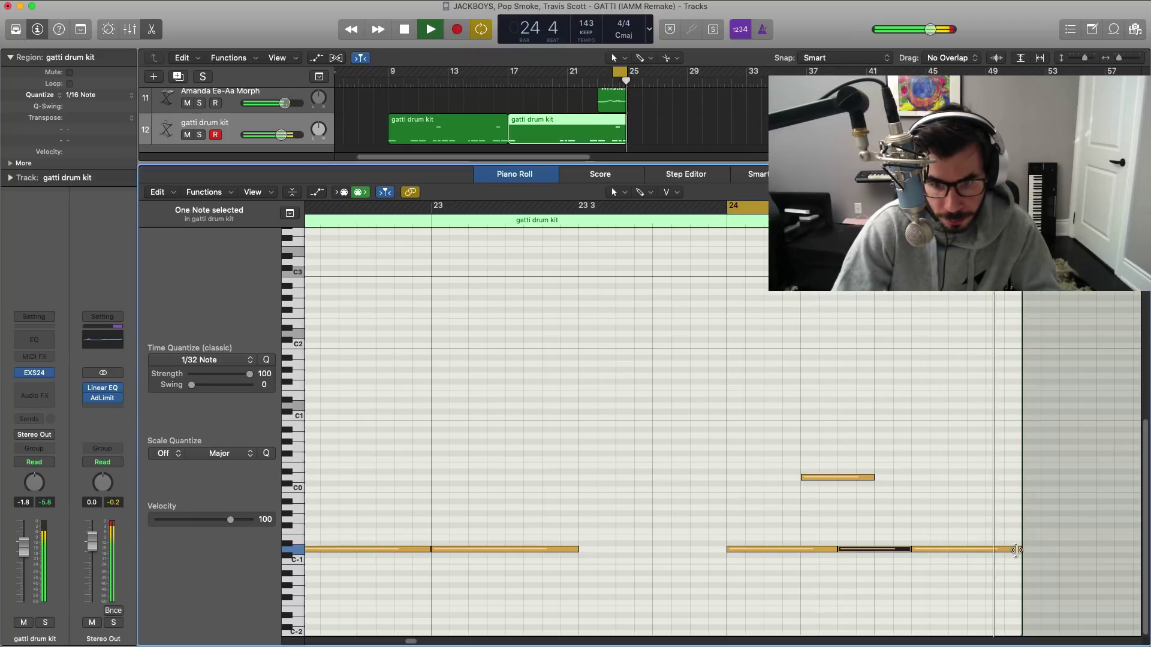
key(space)
mouse_move(1018, 549)
mouse_down()
mouse_move(984, 550)
mouse_move(1020, 550)
mouse_up()
key(super+r)
key(space)
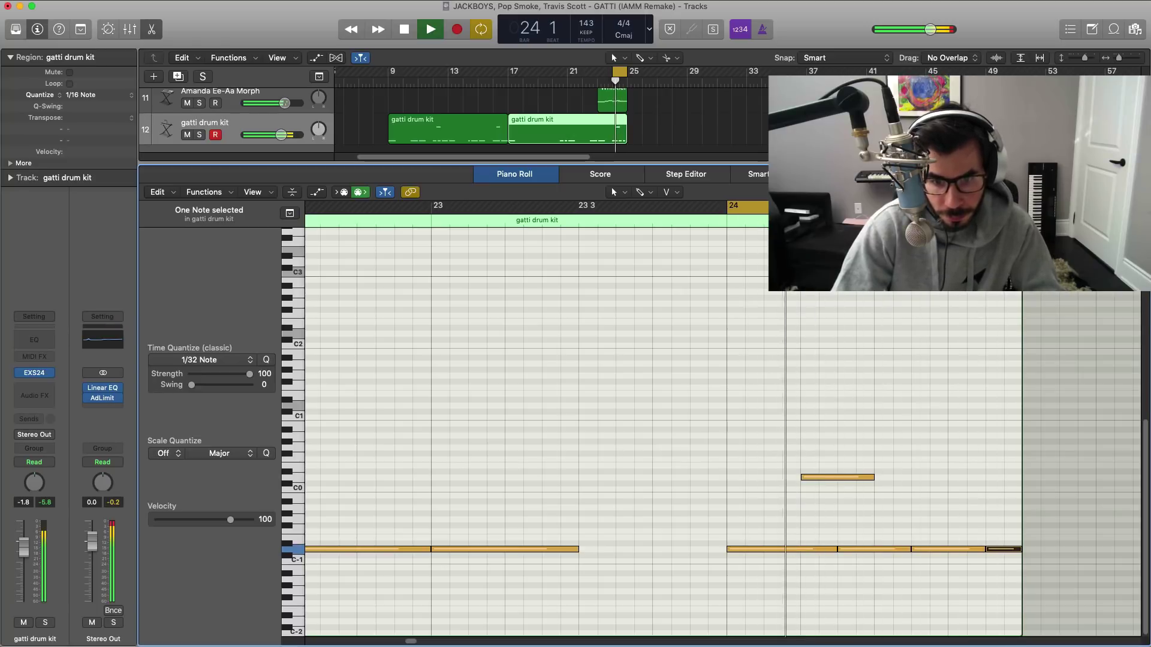
key(space)
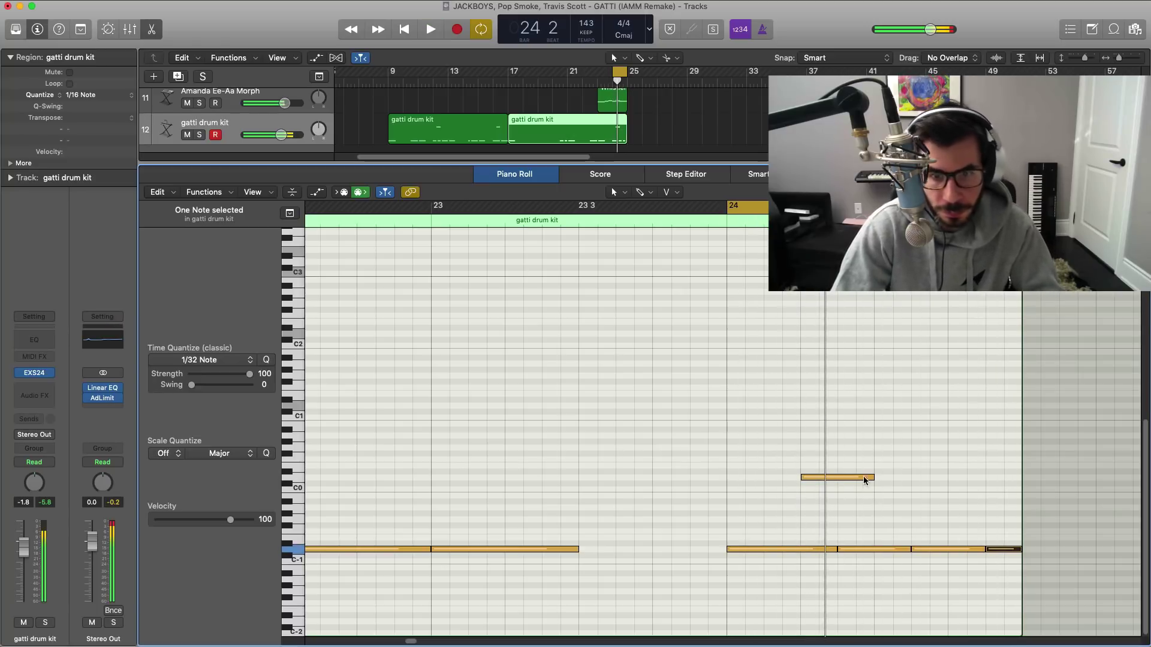
Step: Shorten the D0 note on beat 2 of bar 24 to a sixteenth and transpose it to C1
drag(870, 477, 818, 477)
key(space)
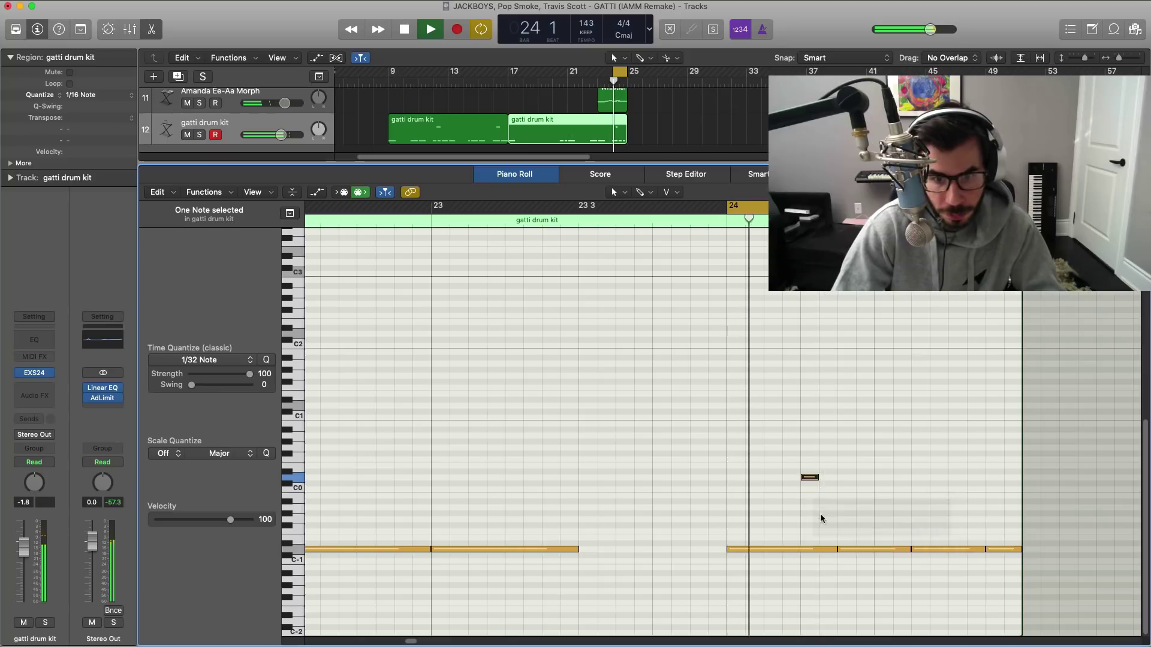
key(space)
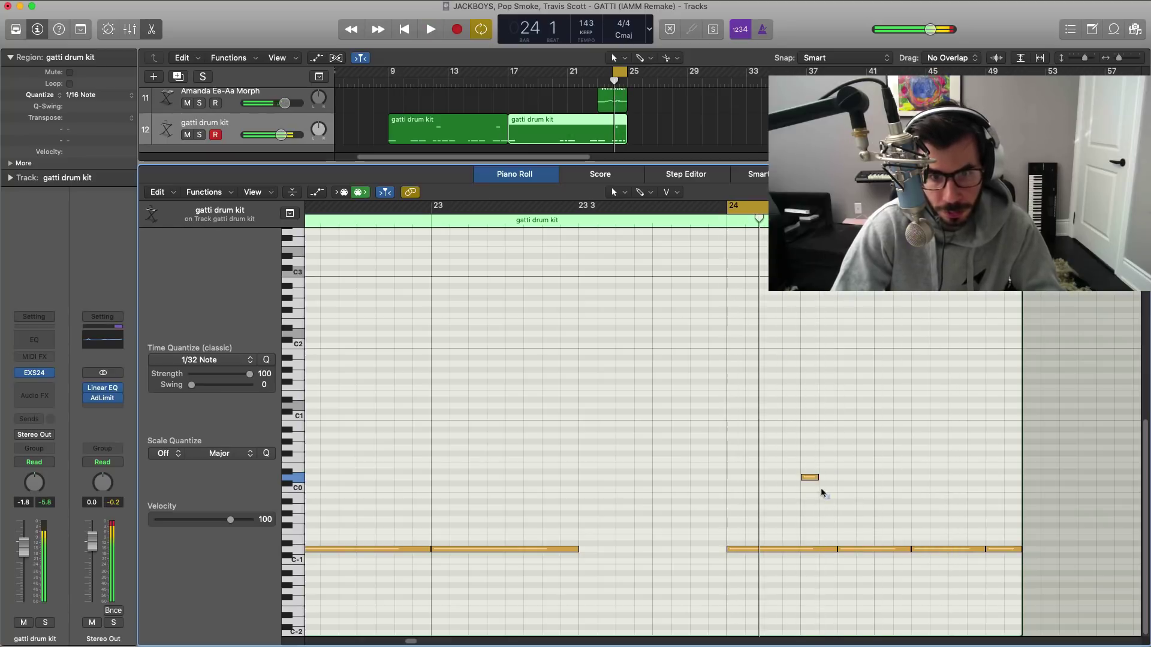
key(shift+alt+Up)
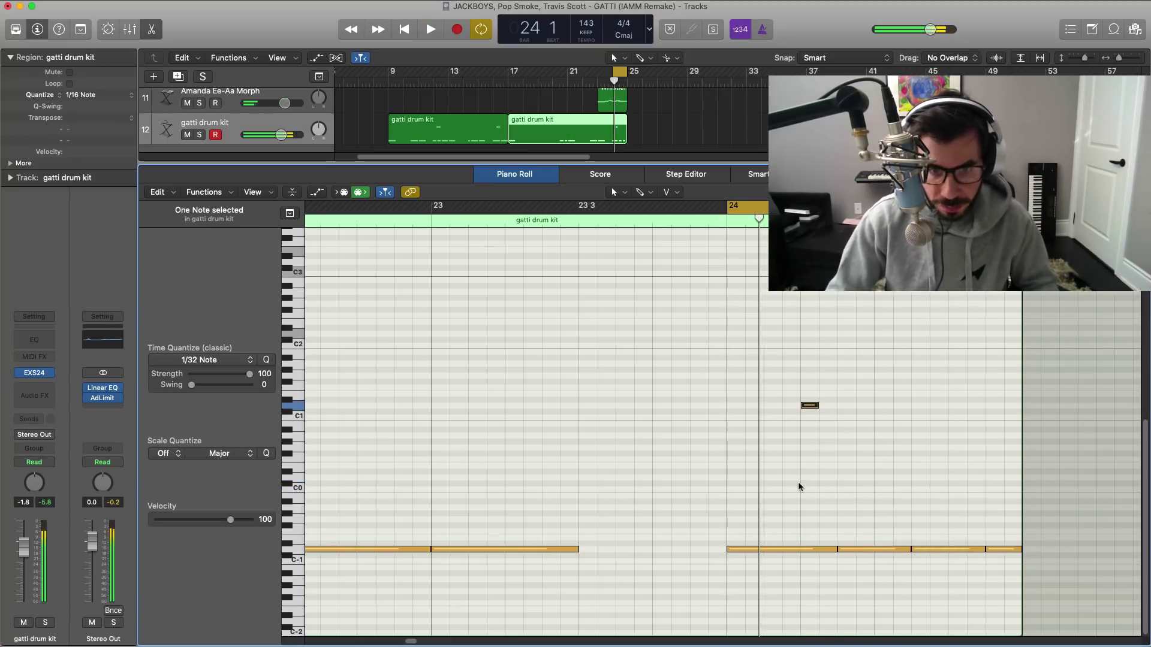
key(space)
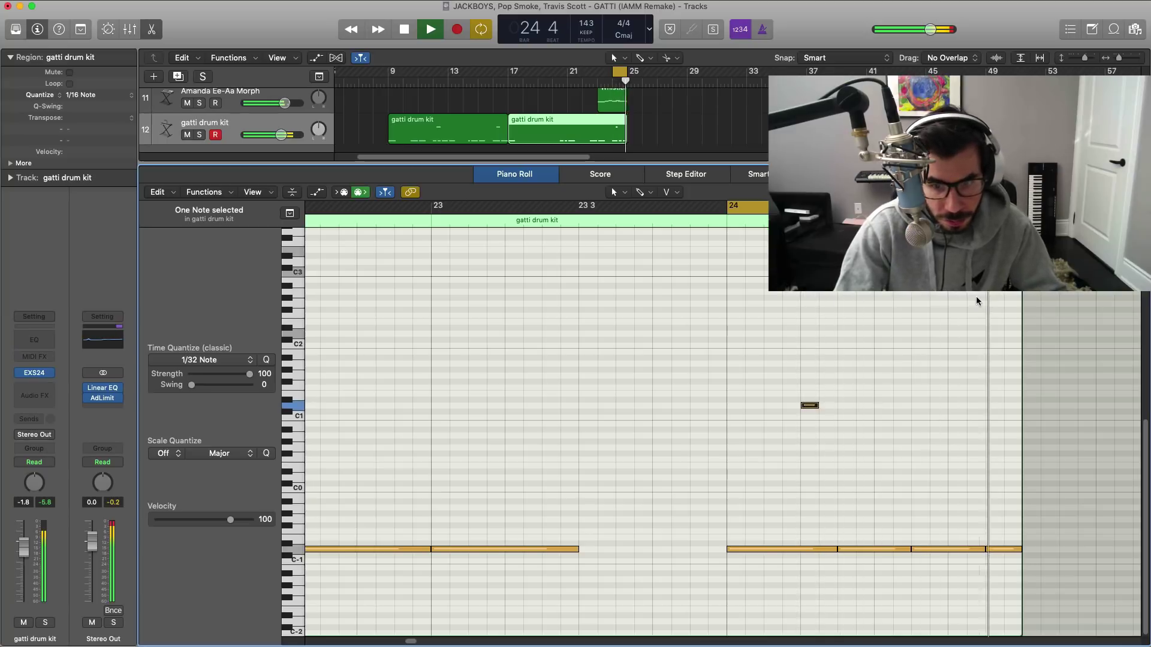
key(space)
drag(809, 406, 808, 421)
key(space)
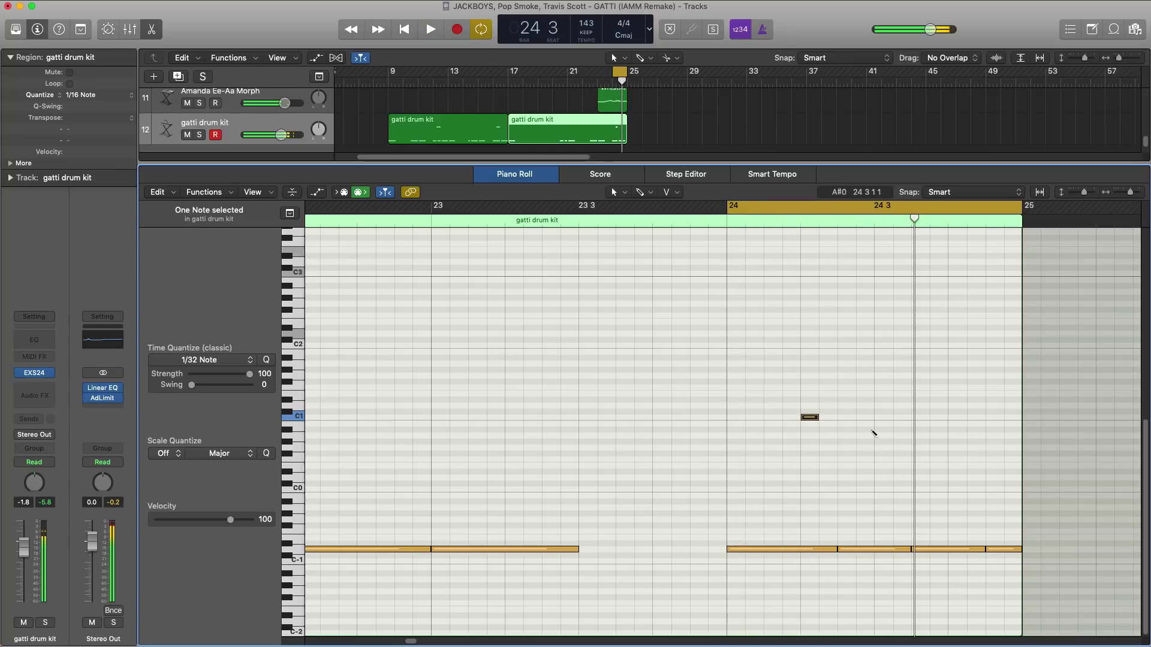
Step: Add short notes in bar 24, A0 on beat 3 and E1 on beat 4, and play the loop
key(space)
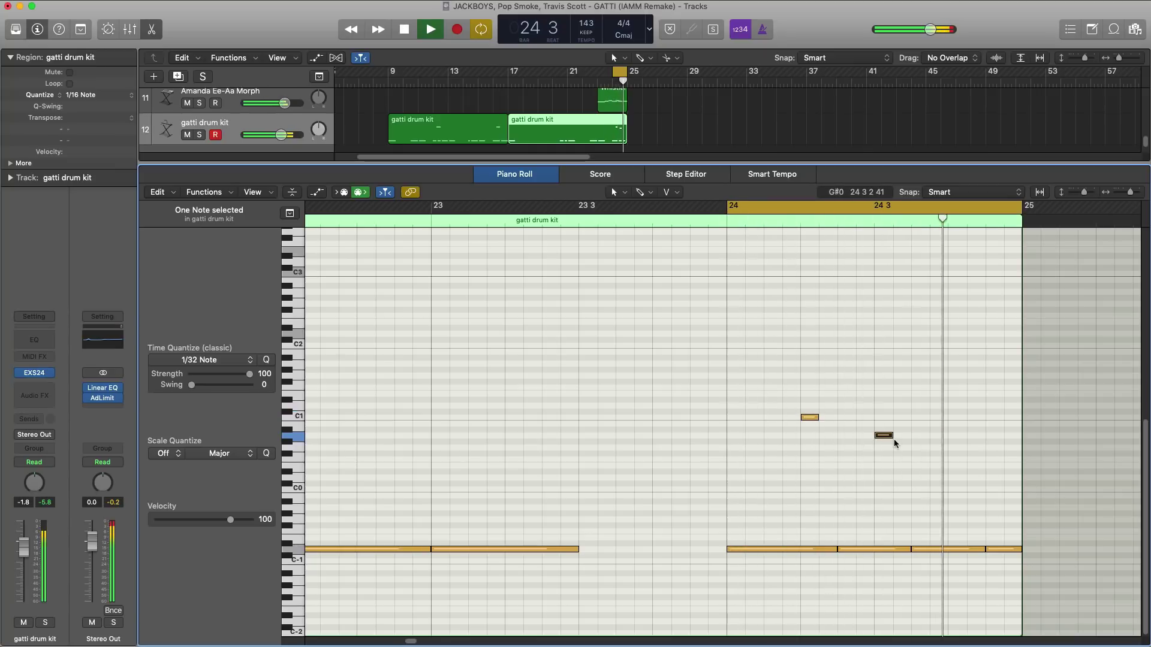
key(space)
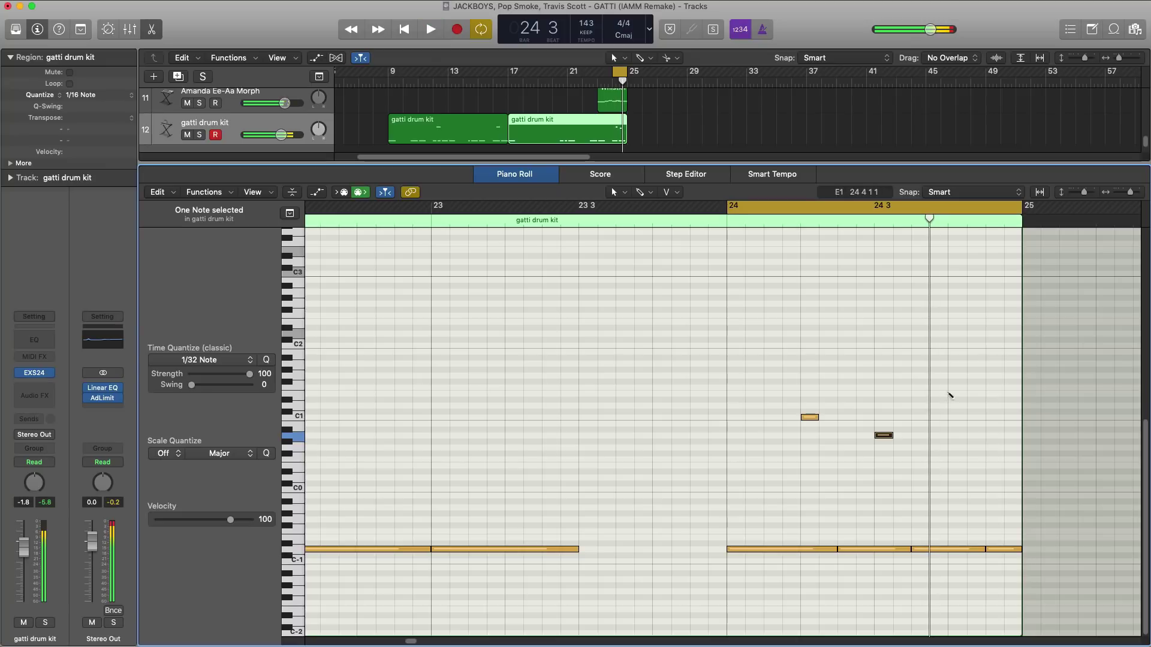
key(space)
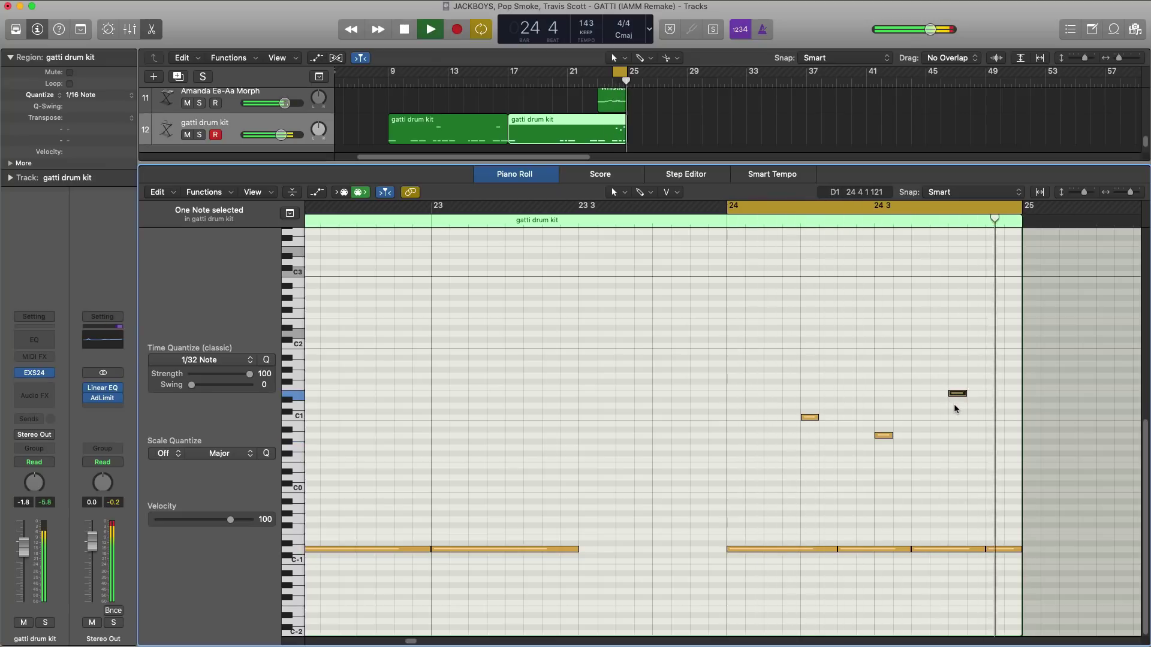
Step: Set the cycle range back to bars 17 through 24 and play the full arrangement
key(x)
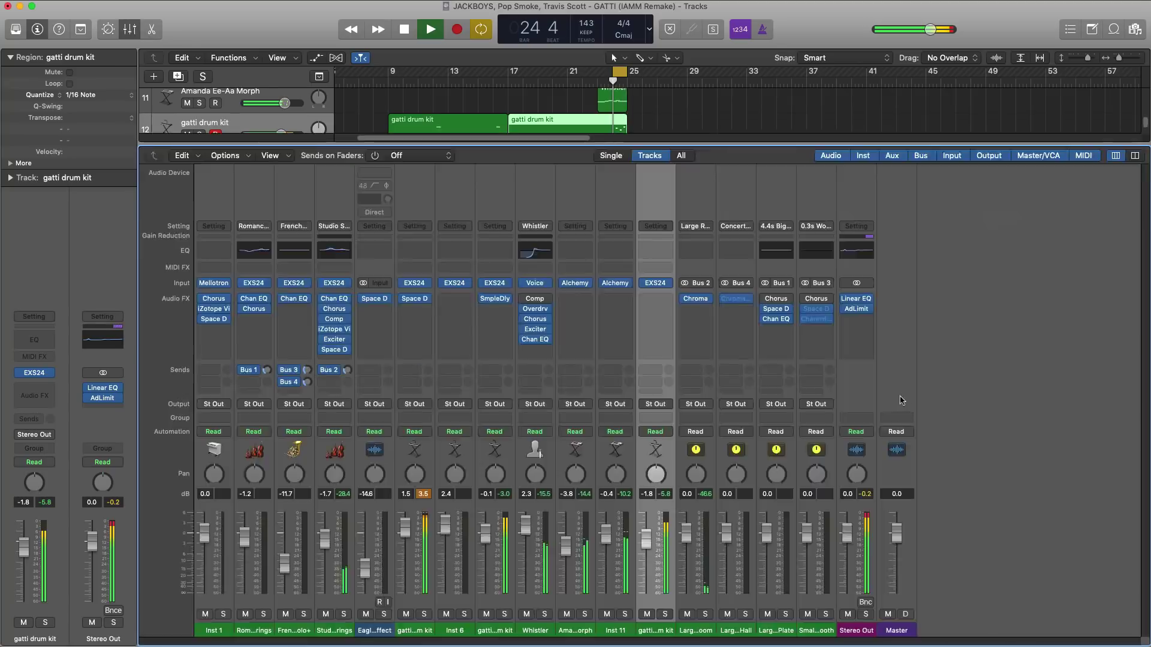
key(x)
drag(516, 73, 627, 73)
key(space)
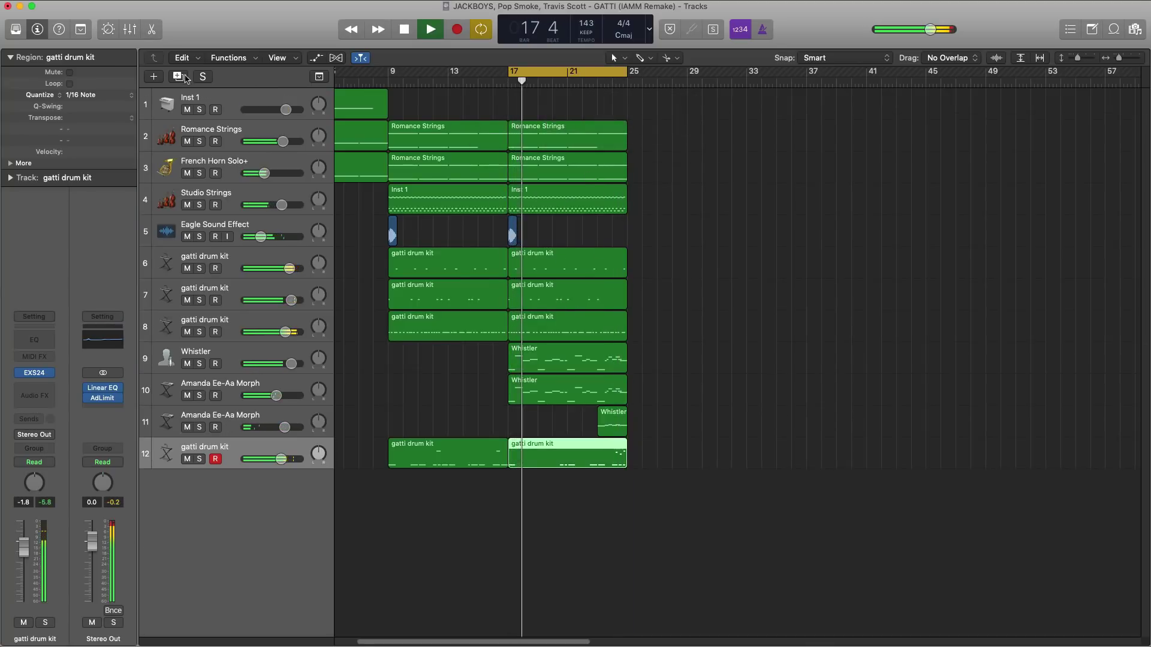
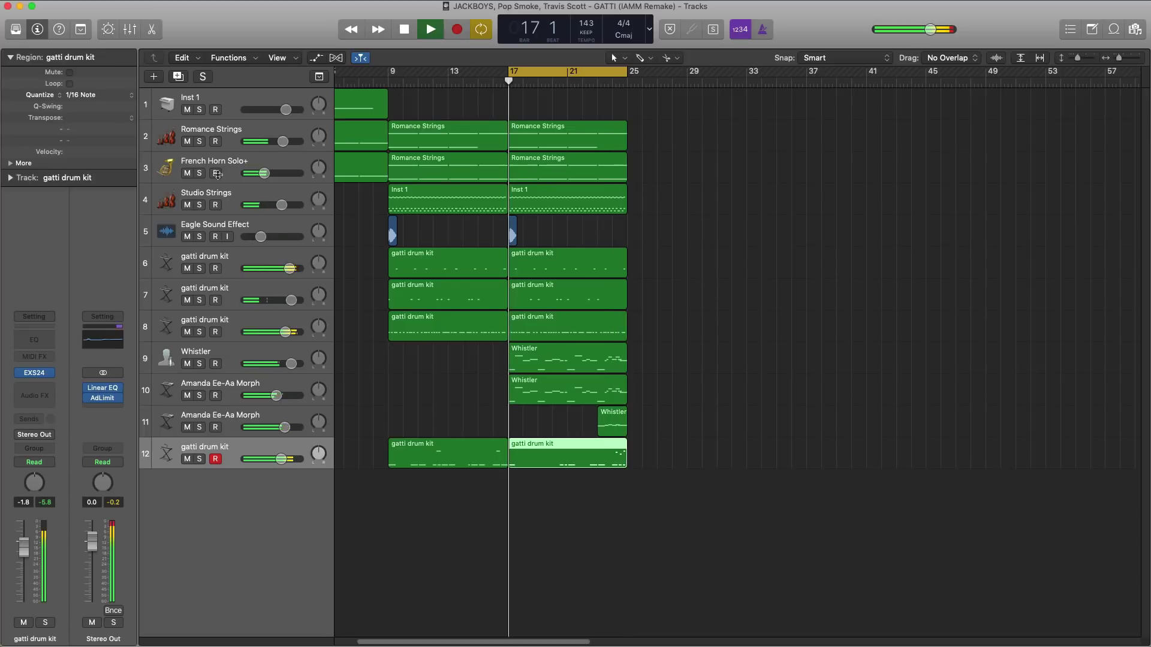
key(space)
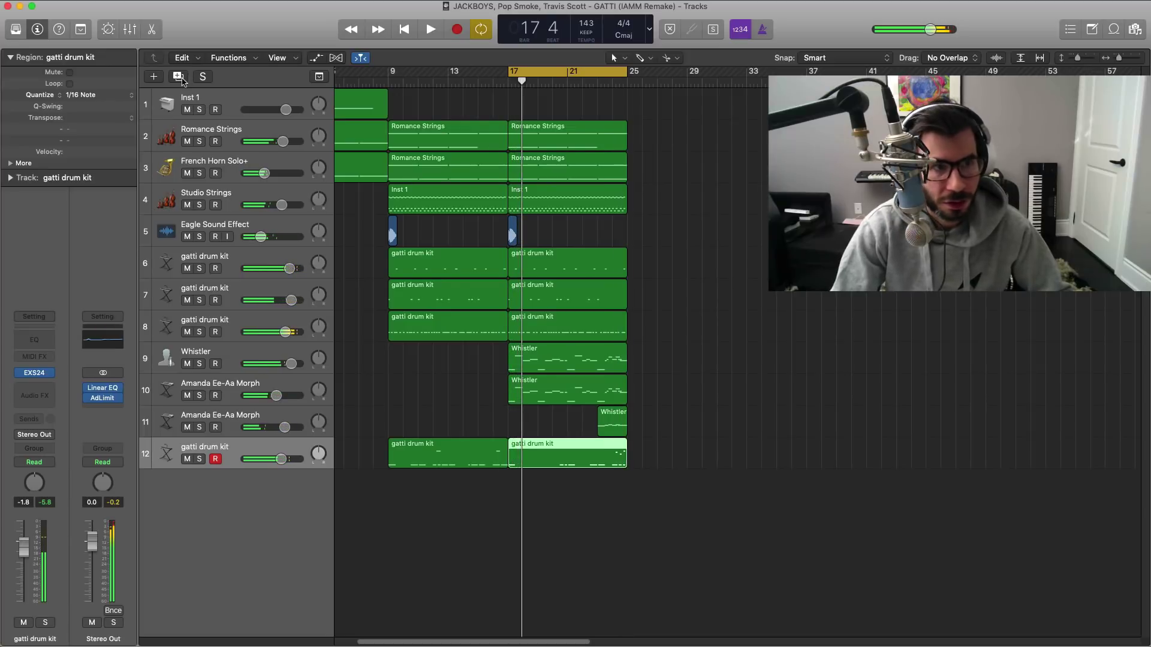
Step: Duplicate the gatti drum kit track, create an empty region on it spanning bars 17 to 24, and open it in the Piano Roll
click(179, 77)
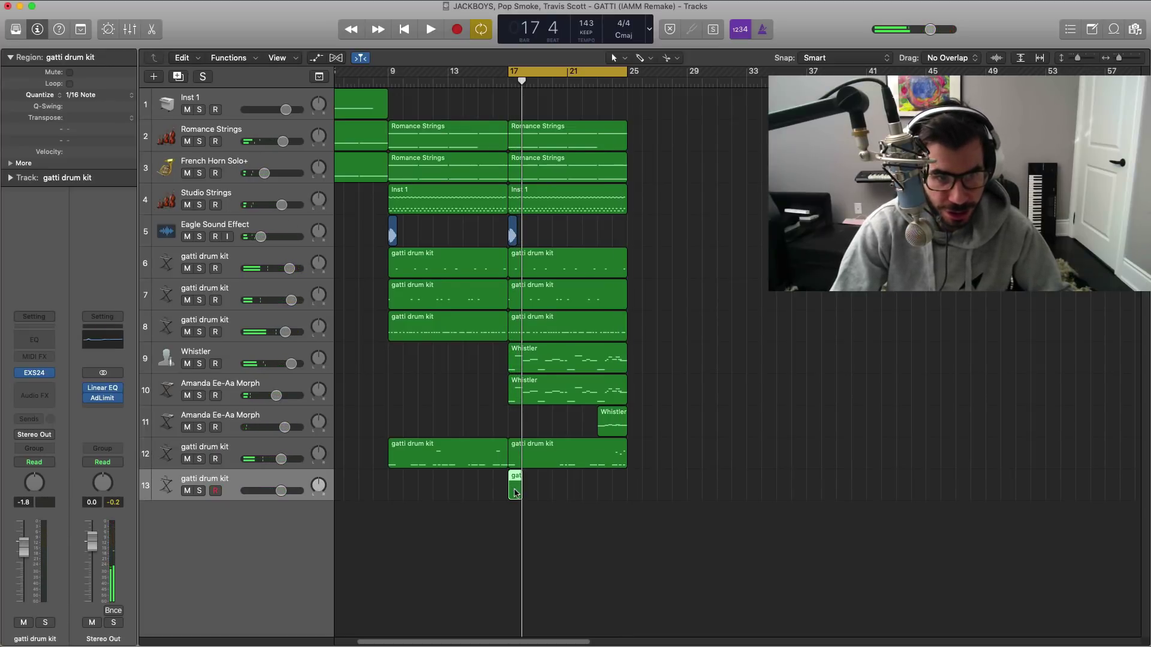
drag(517, 495, 622, 497)
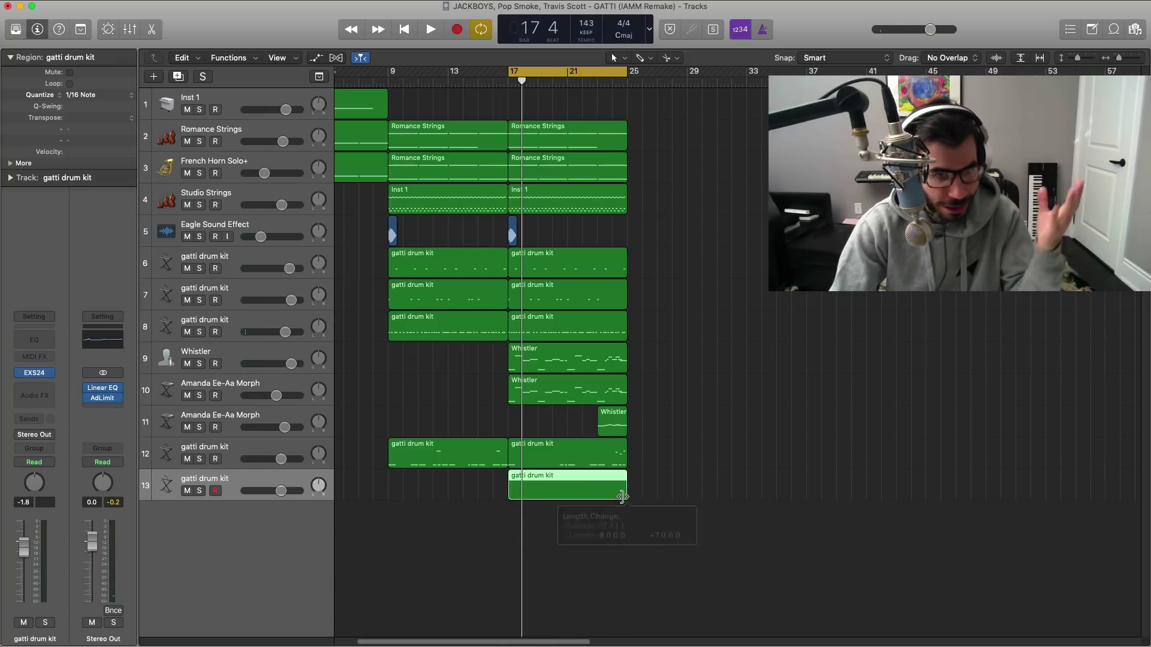
double_click(564, 490)
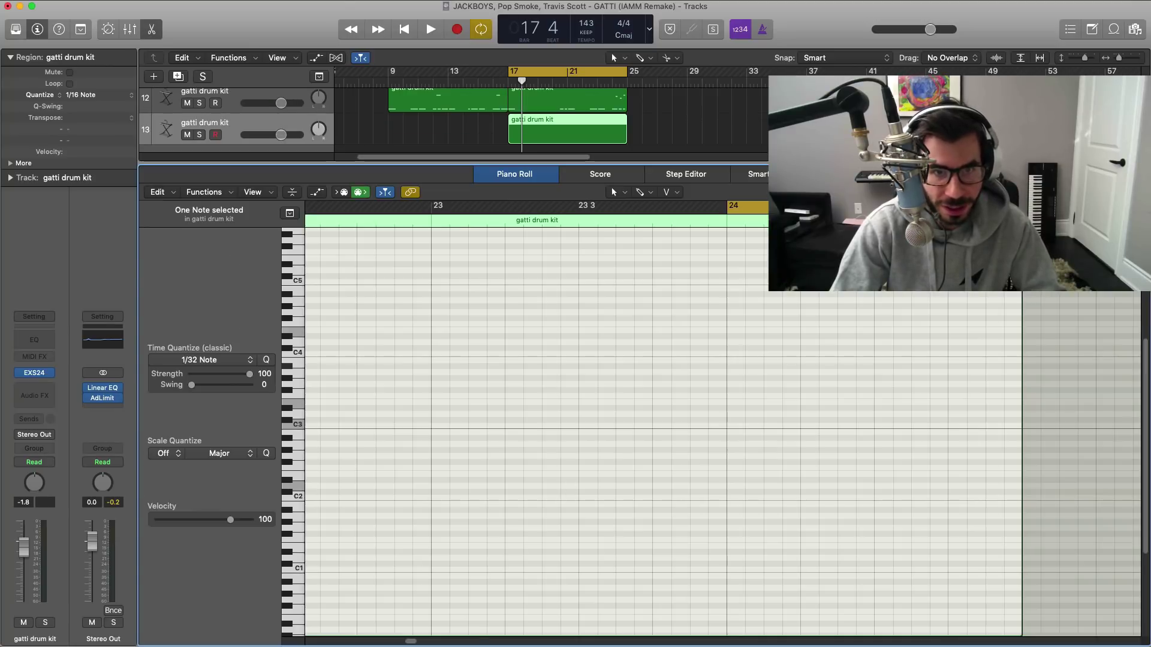
key(space)
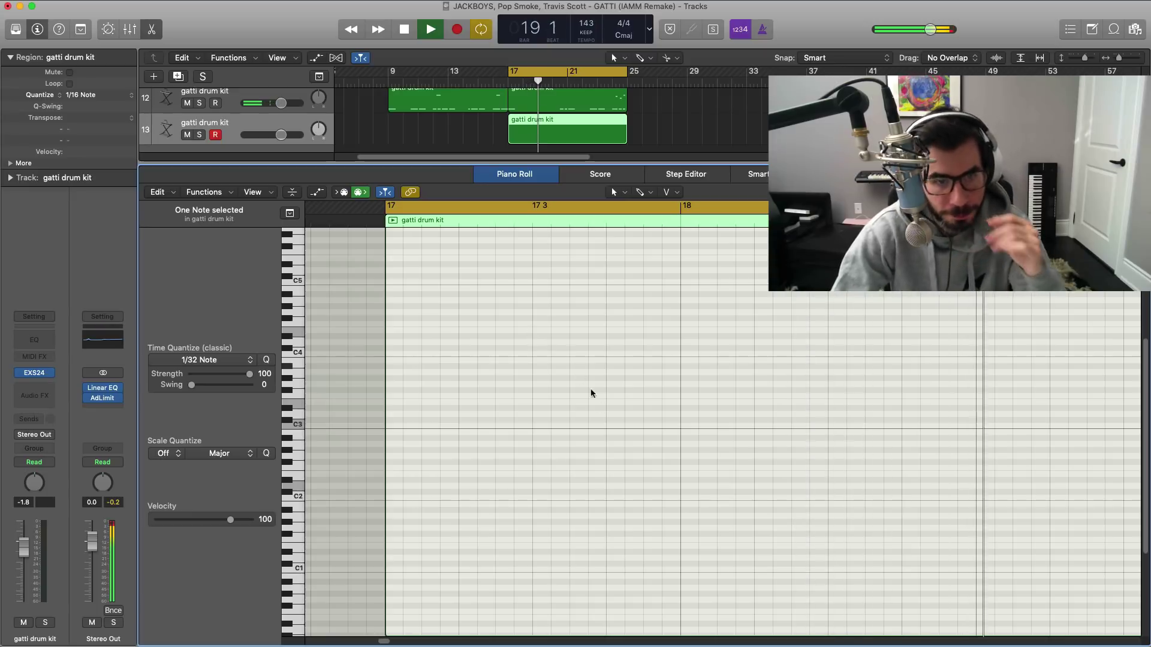
Step: Fit the empty drum kit region from bar 17 to 24 in the Piano Roll and hide the inspector
scroll(613, 422, down, 2)
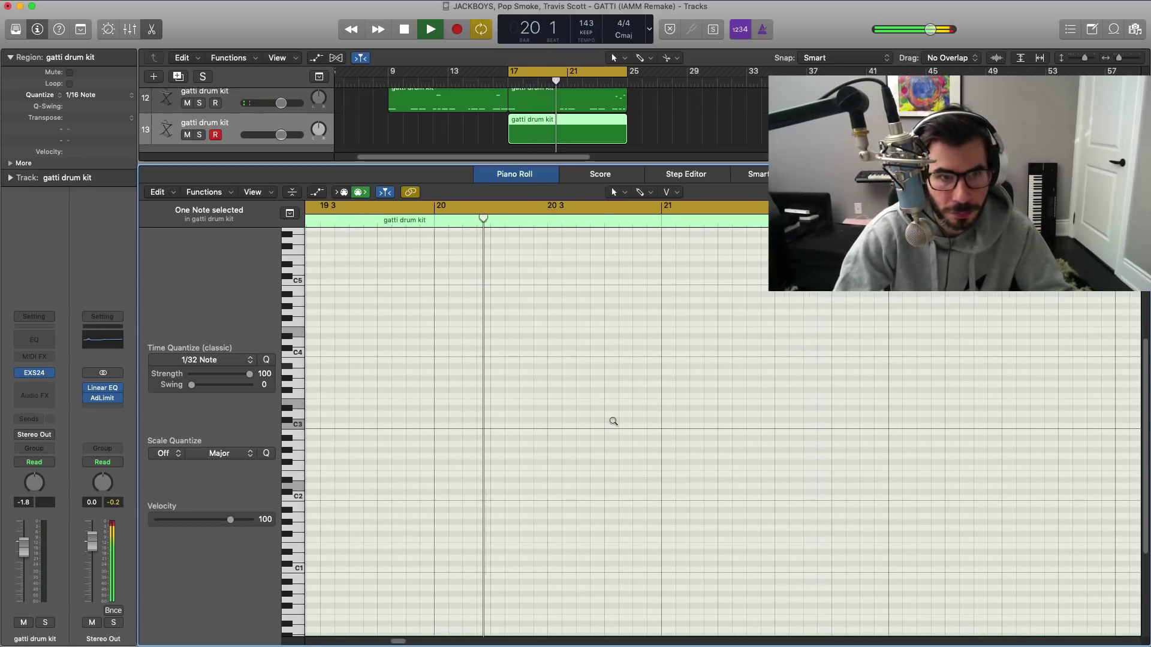
scroll(613, 421, down, 2)
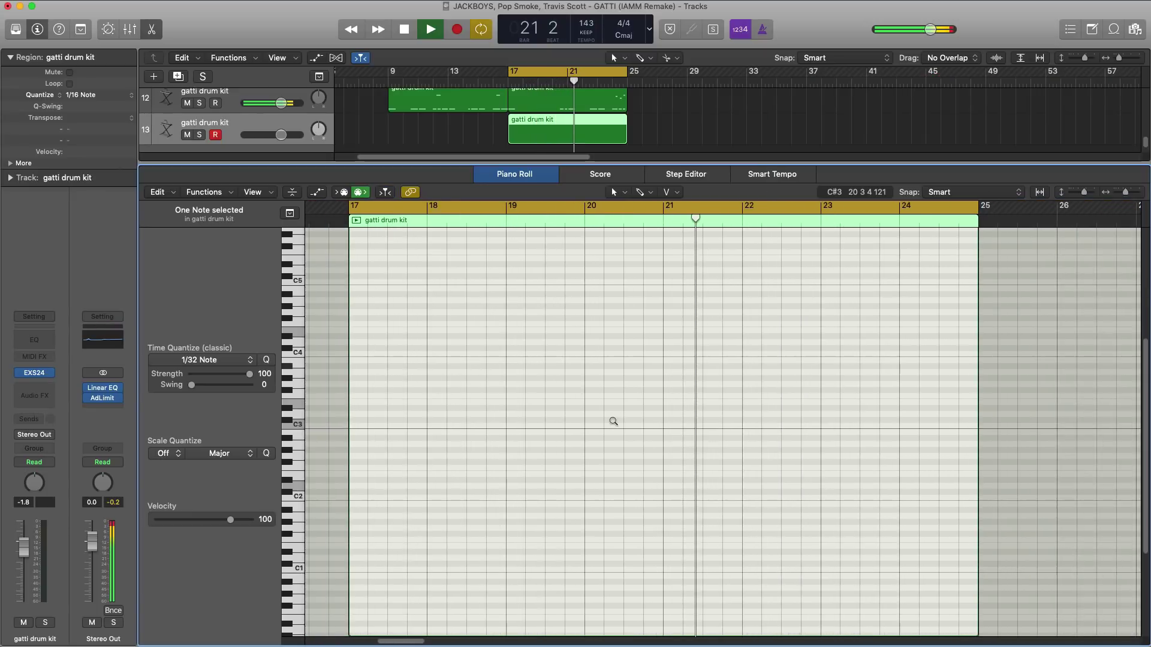
scroll(613, 422, up, 1)
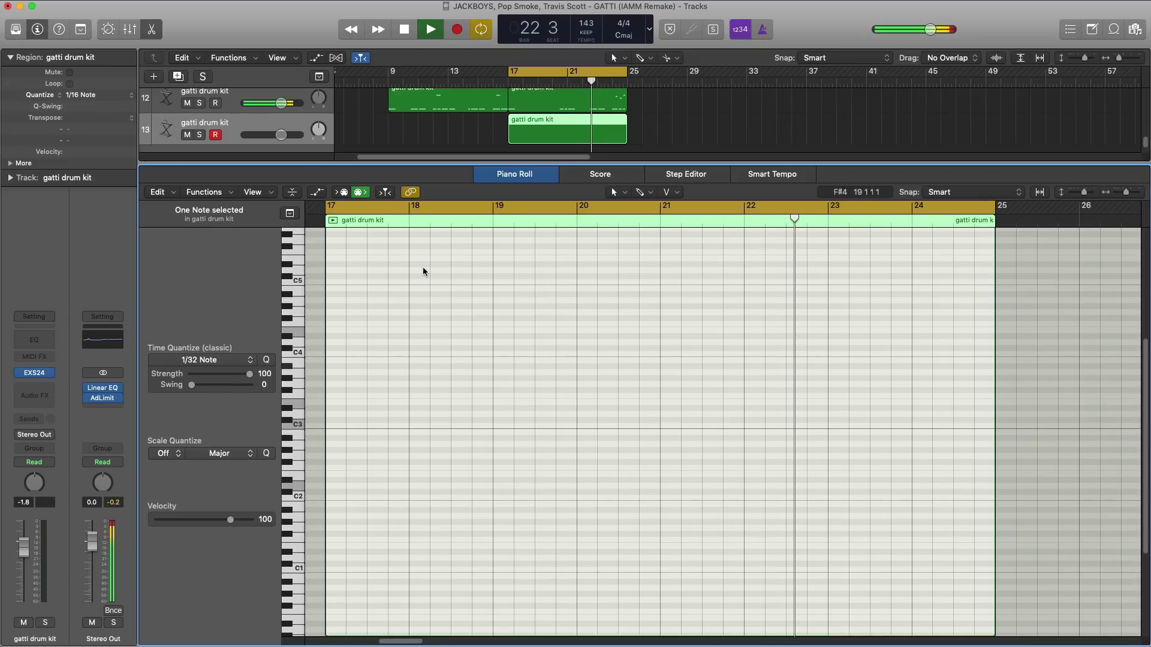
click(16, 33)
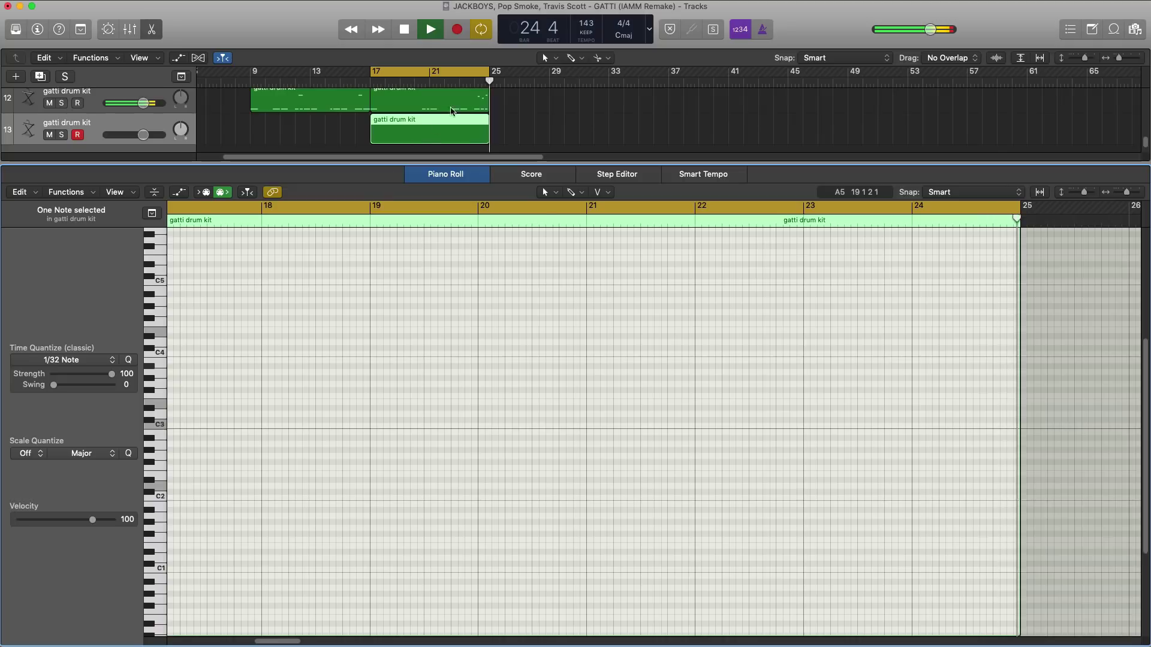
Step: Raise the E1 note on beat 4 of bar 24 in the track 12 drum kit region to A1 and play the ending
key(space)
click(462, 102)
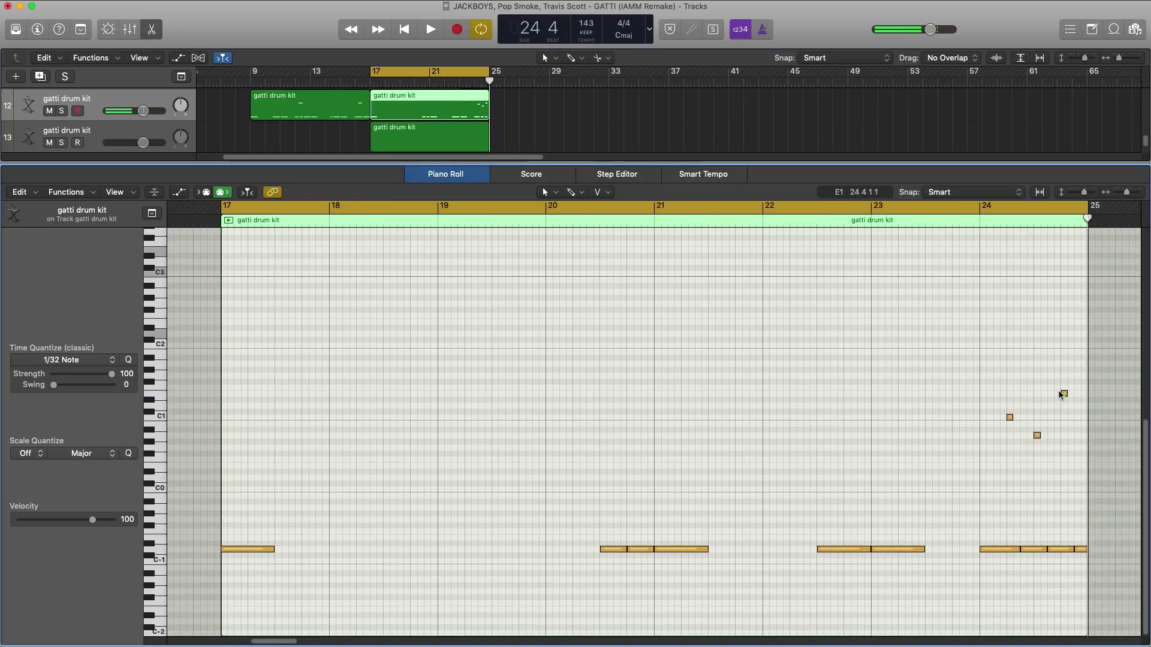
drag(1062, 395, 1063, 363)
key(space)
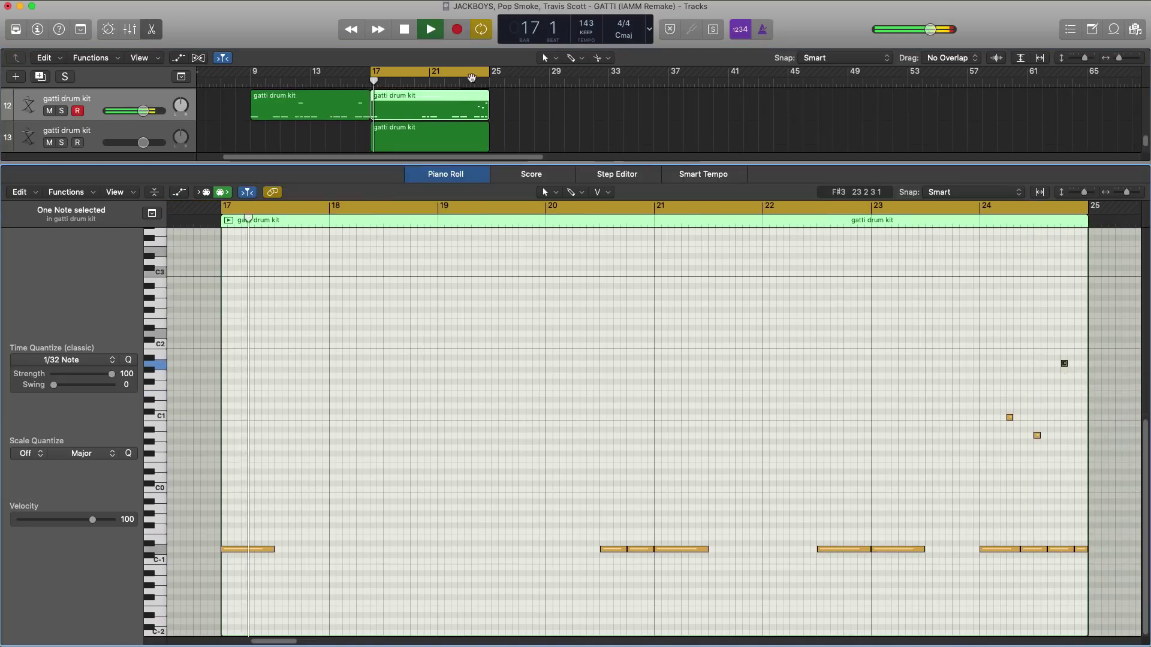
click(471, 77)
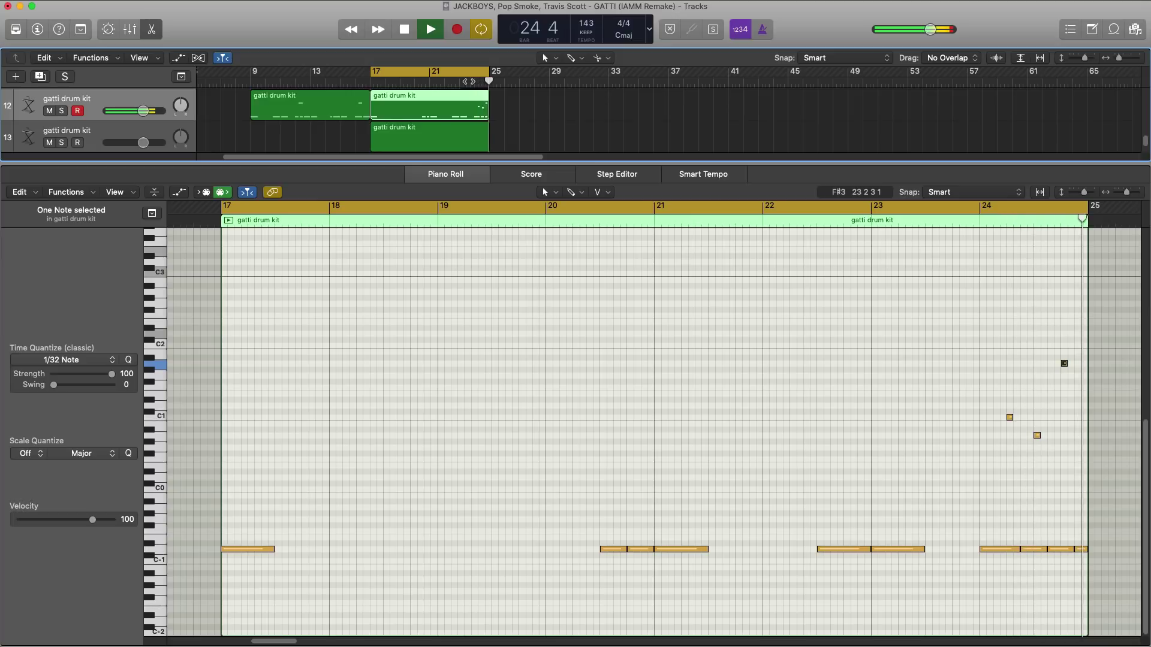
Step: Open the empty drum kit region on track 13 in the Piano Roll and play the loop around bars 17 and 18
key(e)
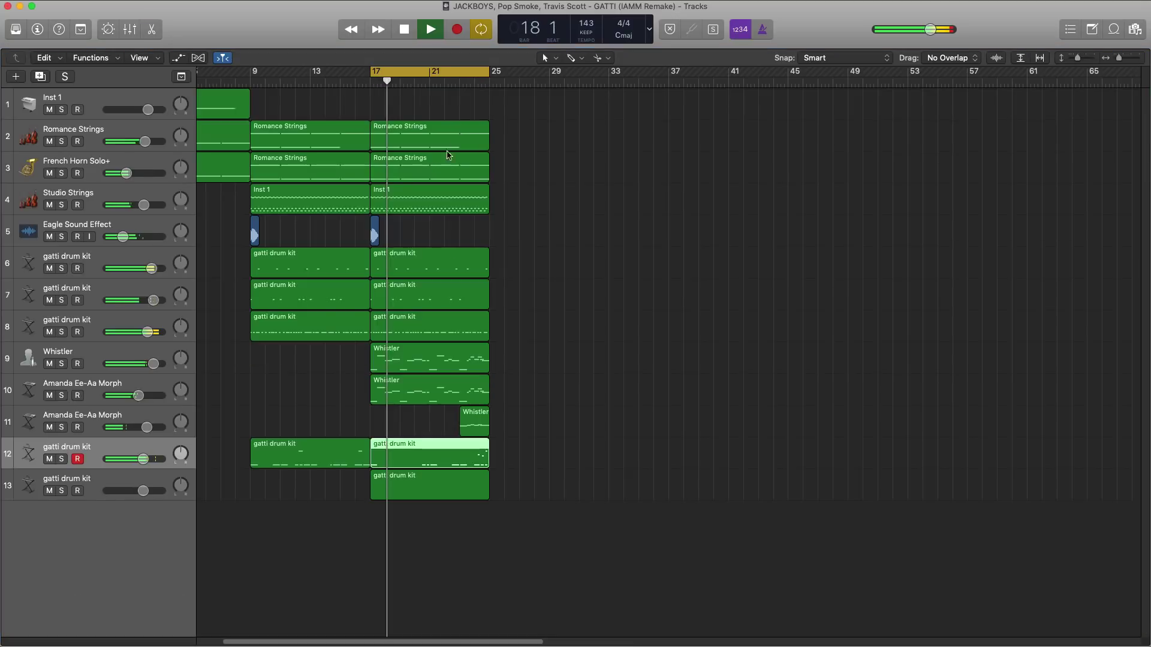
double_click(458, 487)
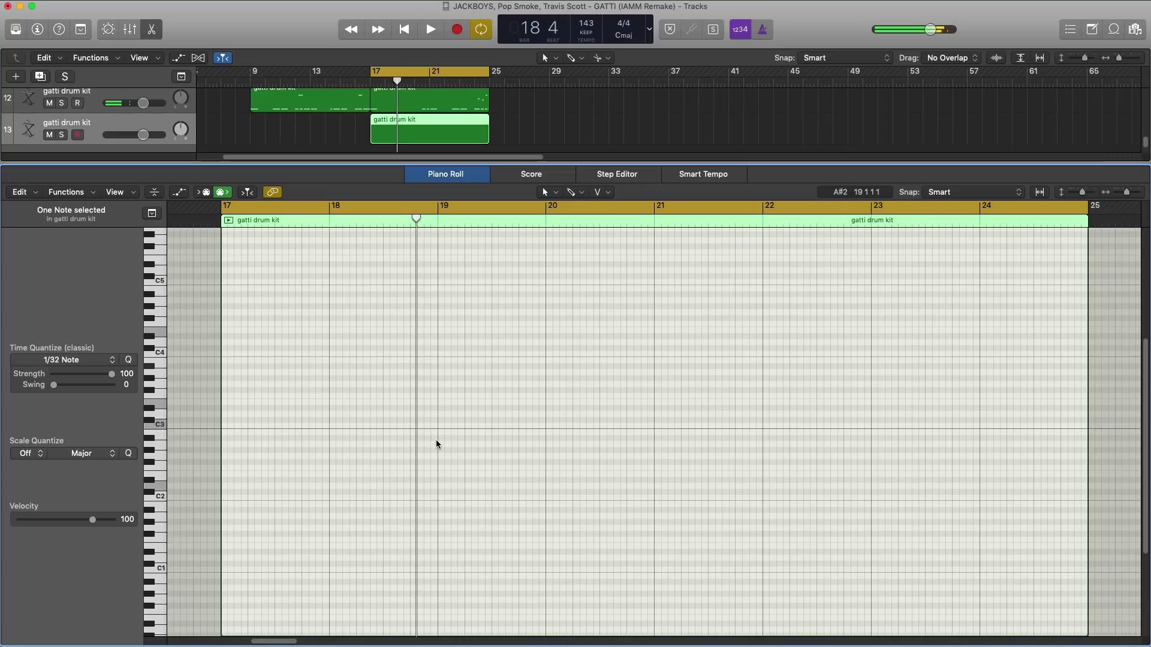
key(space)
scroll(416, 462, up, 5)
key(space)
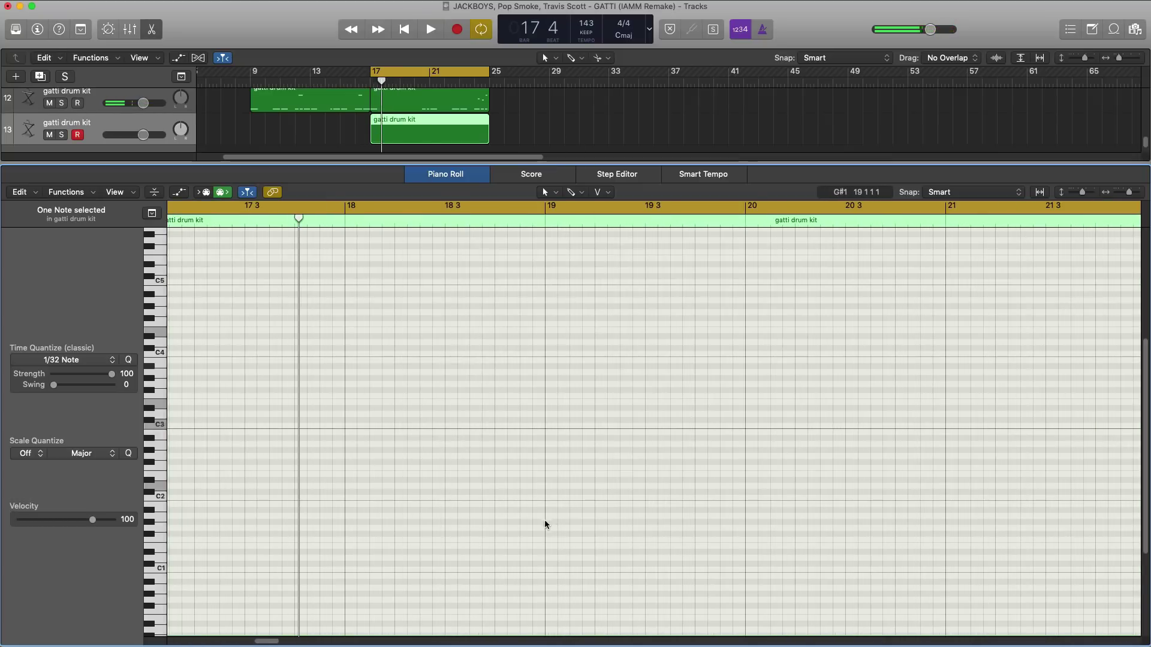
key(space)
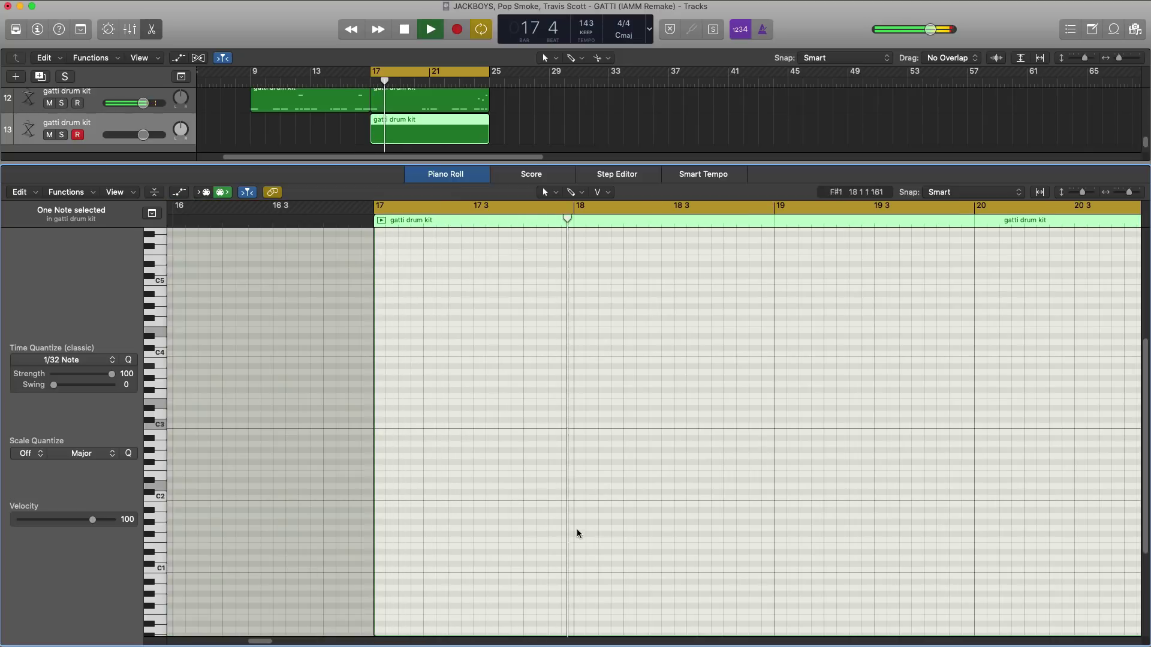
key(space)
Step: Add a sixteenth note on beat 3 of bar 18 and transpose it down an octave to A0
click(676, 517)
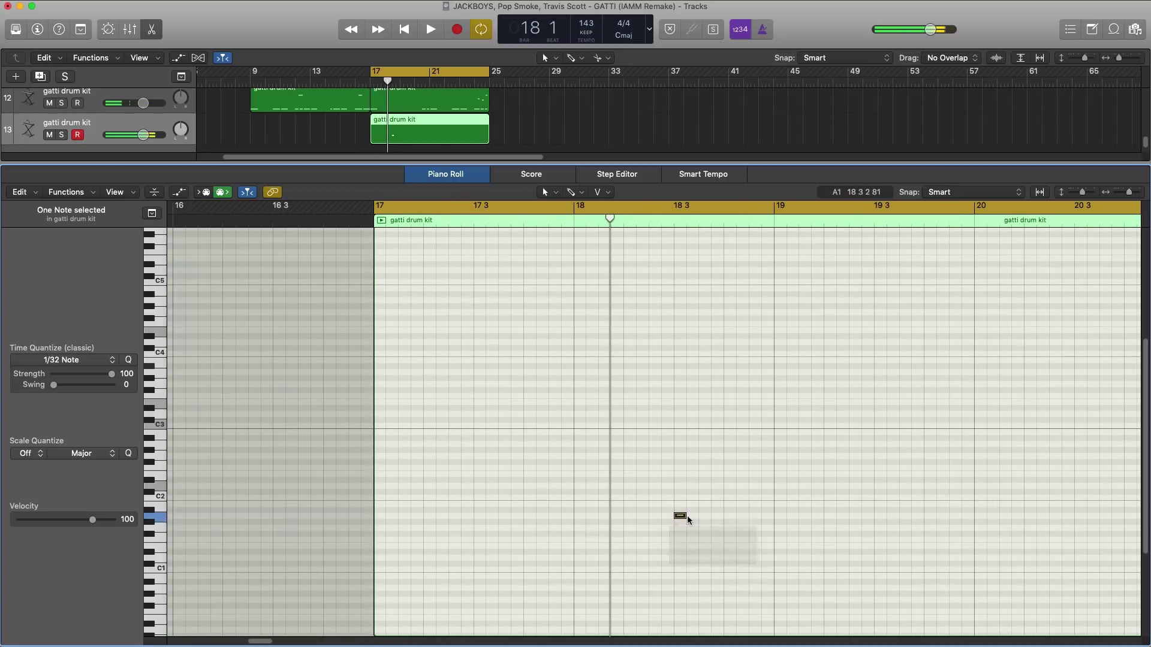
key(space)
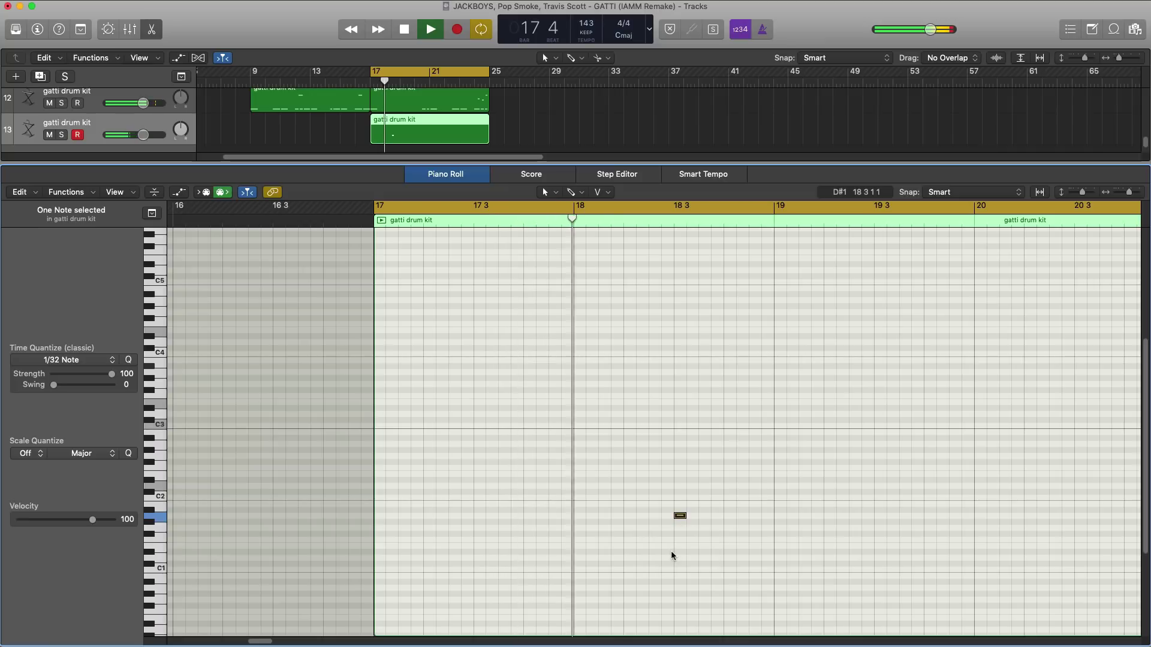
key(space)
drag(695, 505, 655, 527)
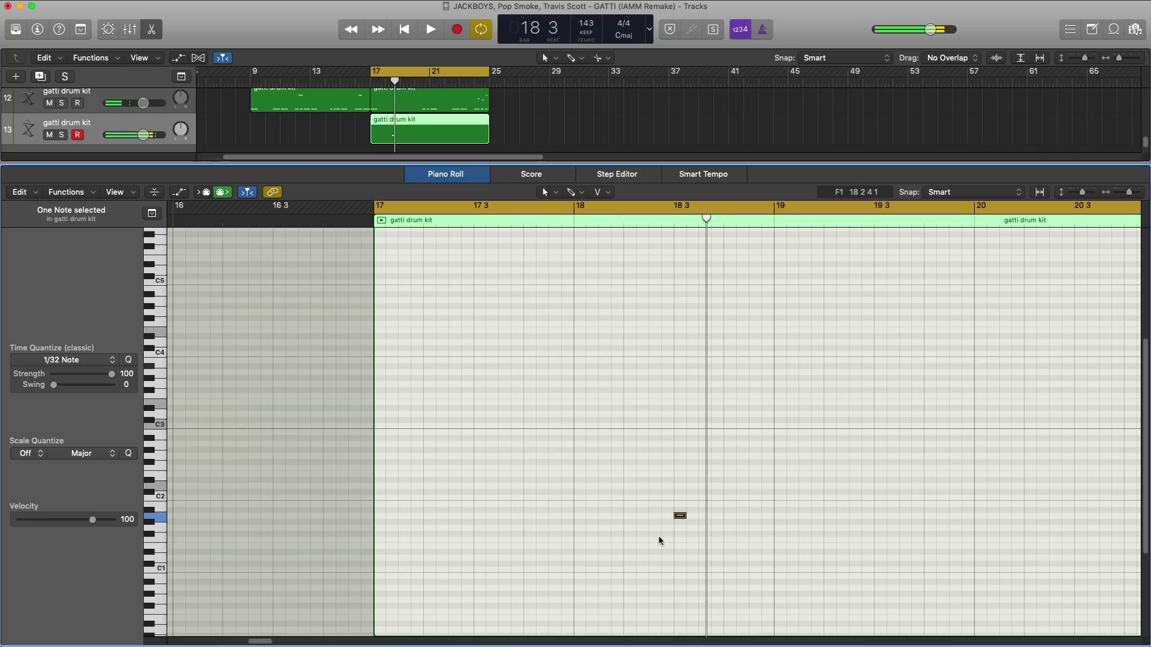
key(shift+alt+Down)
key(space)
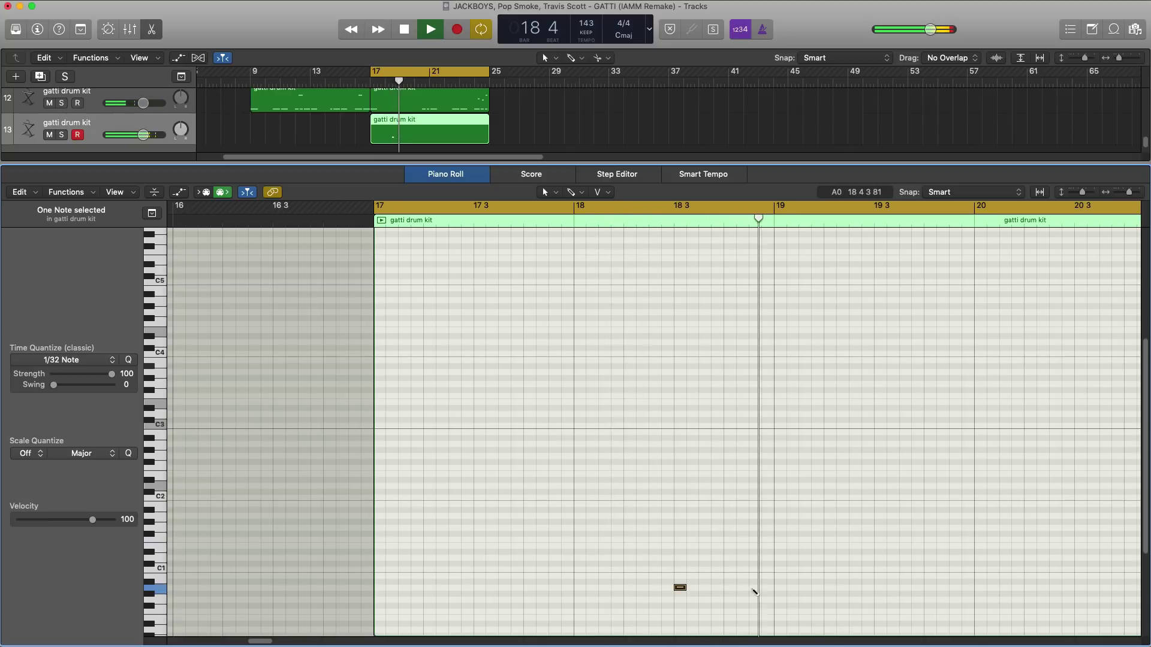
Step: Add a short A0 halfway through beat 4 of bar 18, and eighth notes A1, A1, G#1, G#1 starting on beat 3
click(755, 589)
key(space)
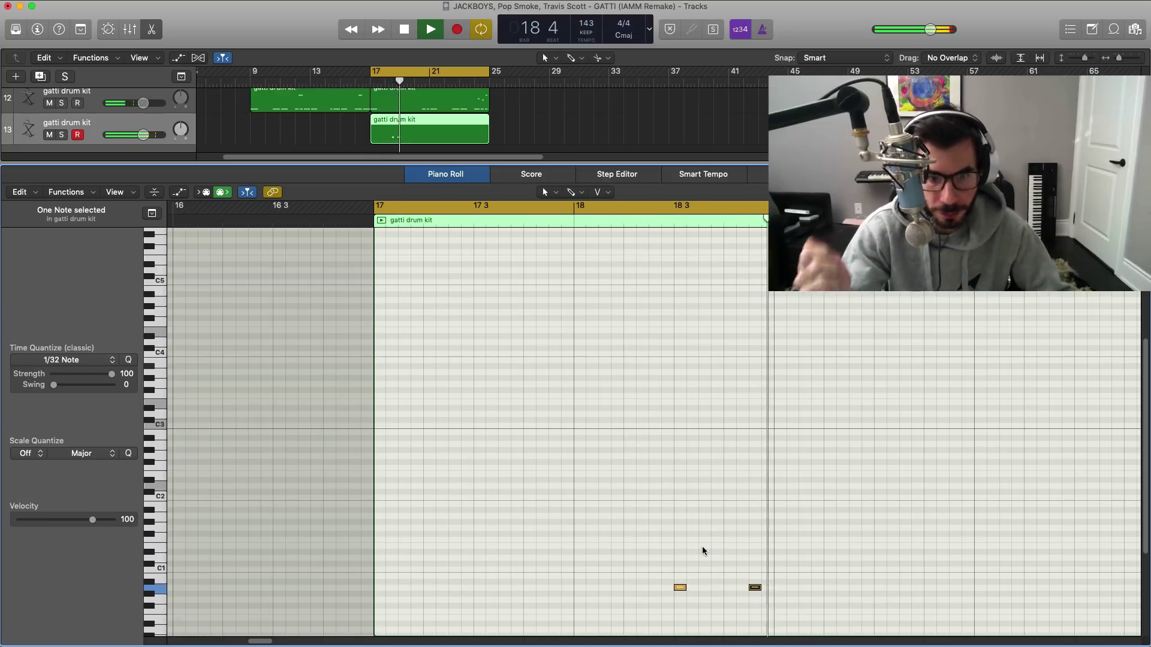
key(space)
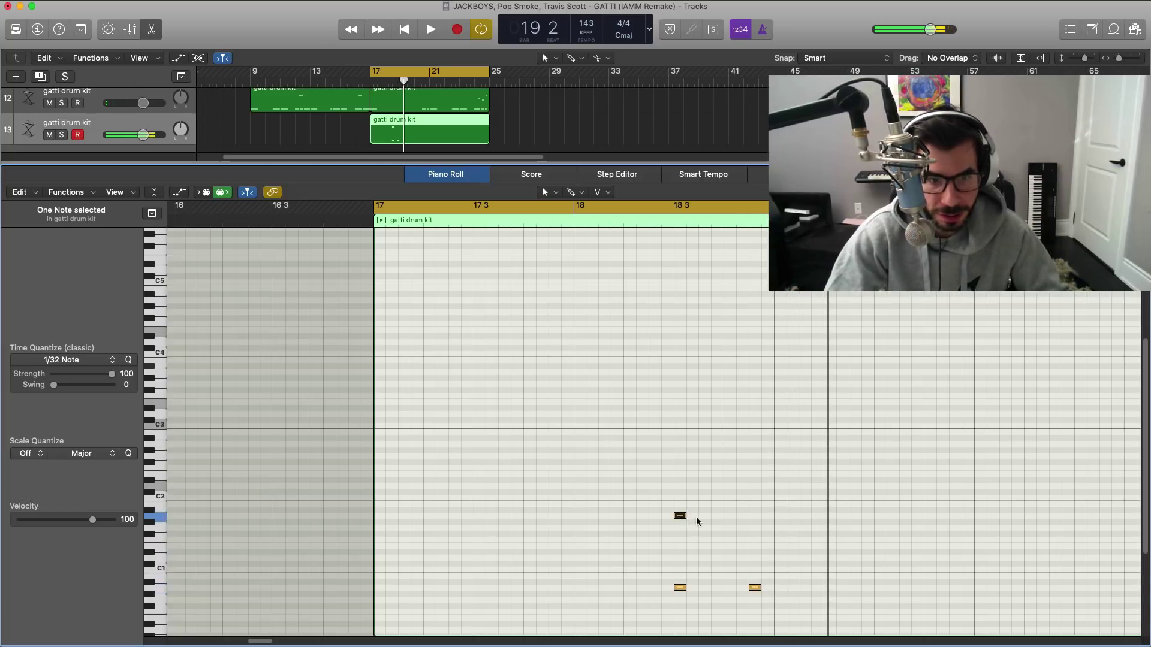
drag(686, 518, 701, 519)
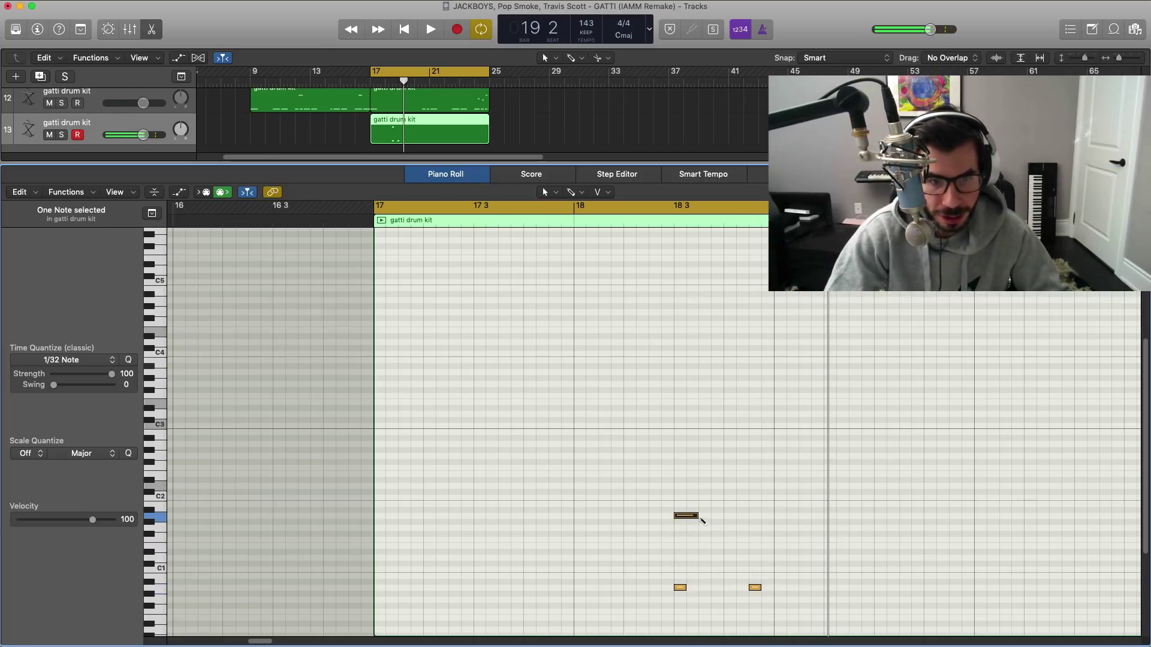
super+click(753, 524)
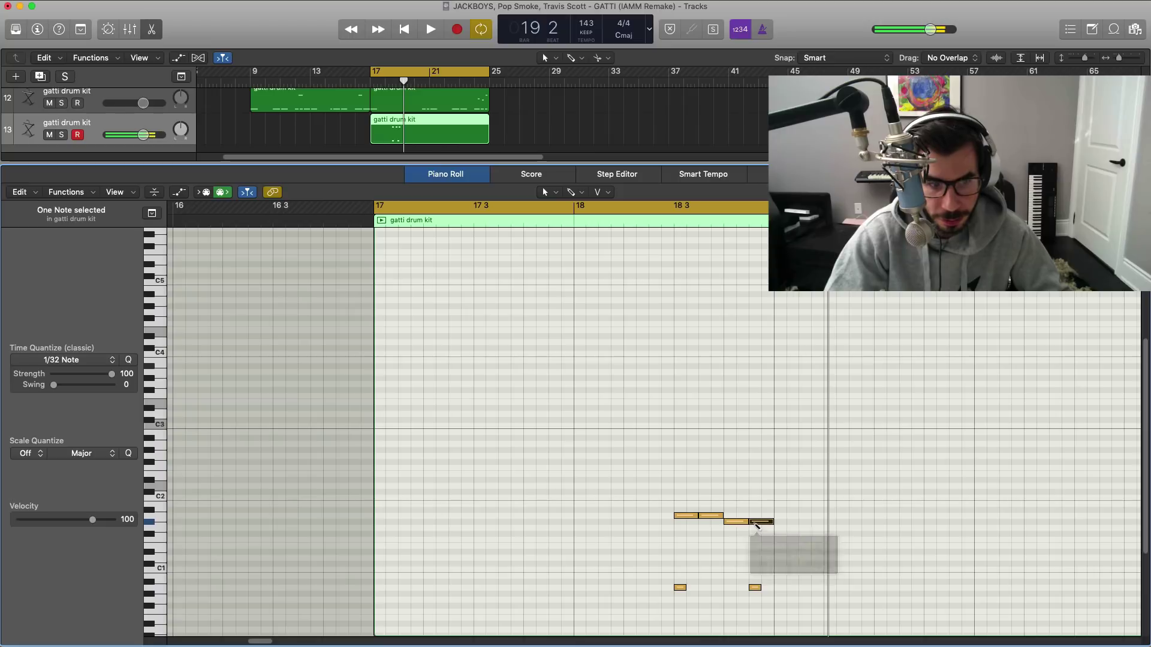
key(space)
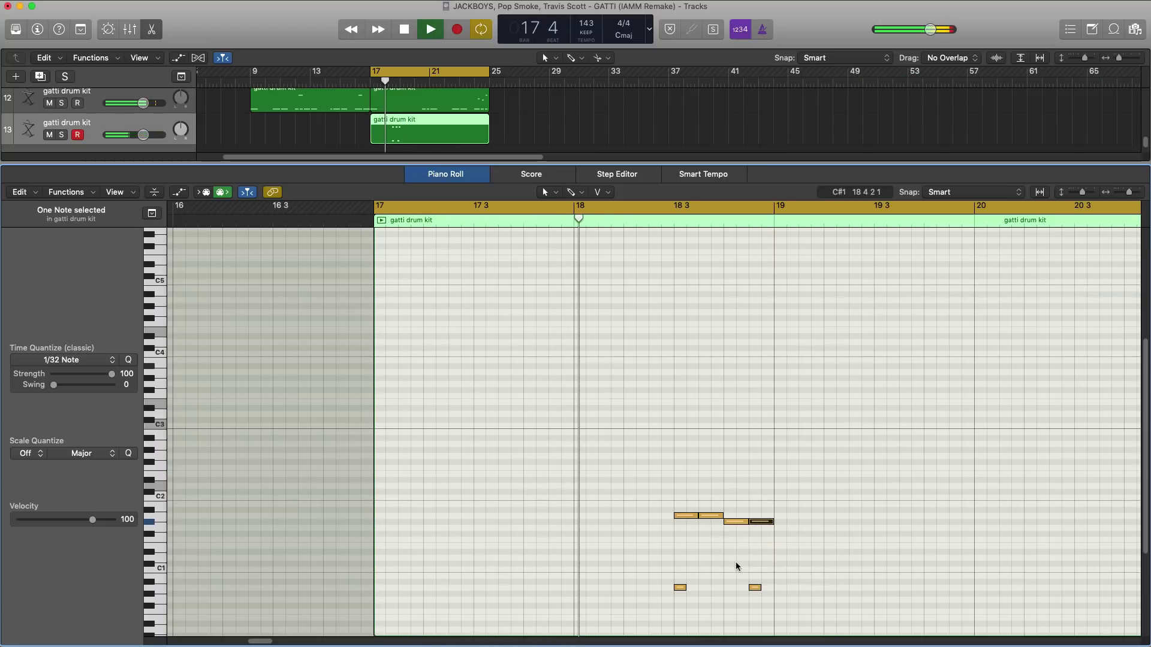
Step: Lower the four upper notes in bar 18 five semitones to E1 and D#1, and lengthen the two A0 notes to eighths
key(space)
drag(785, 542, 699, 572)
key(space)
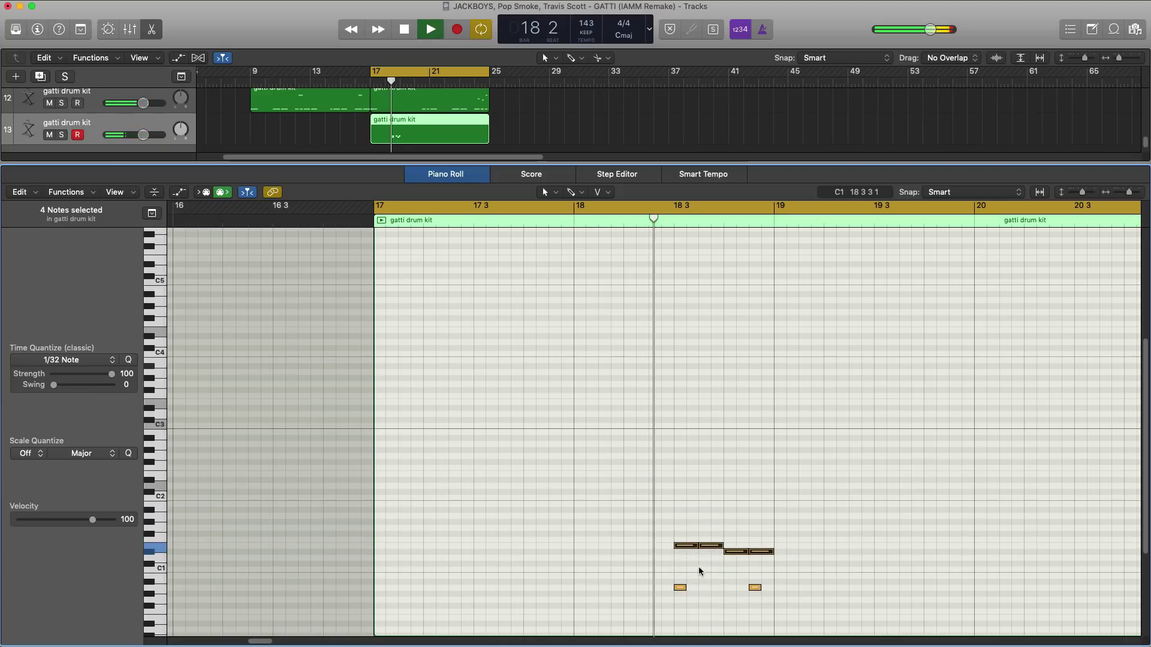
key(space)
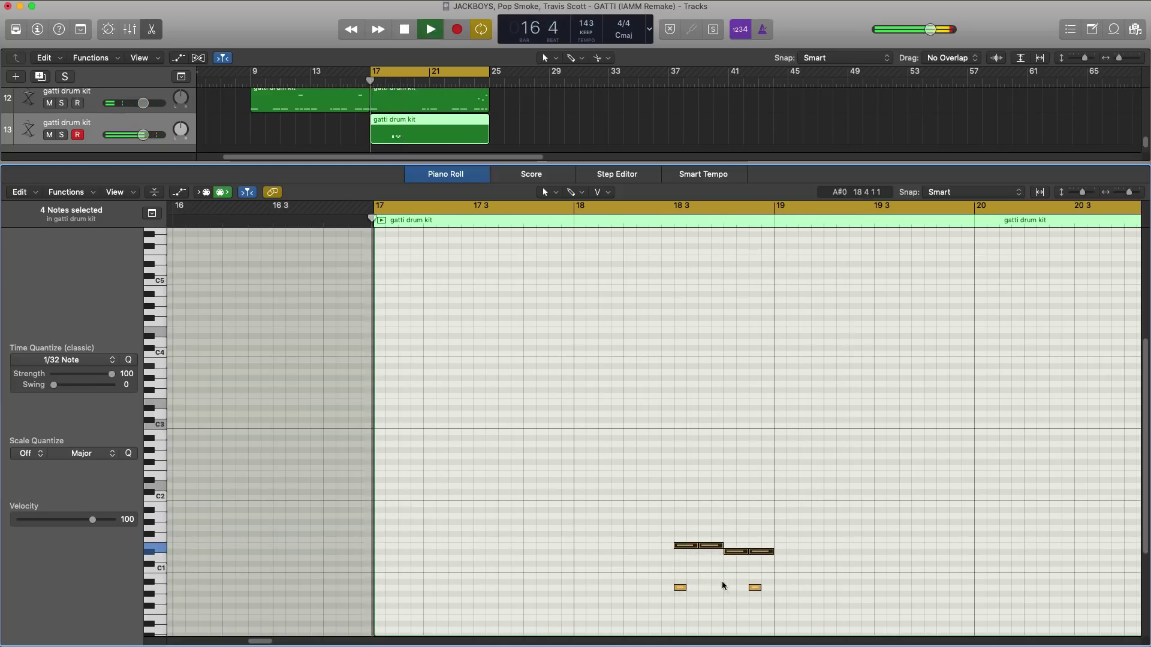
drag(777, 603, 695, 595)
key(space)
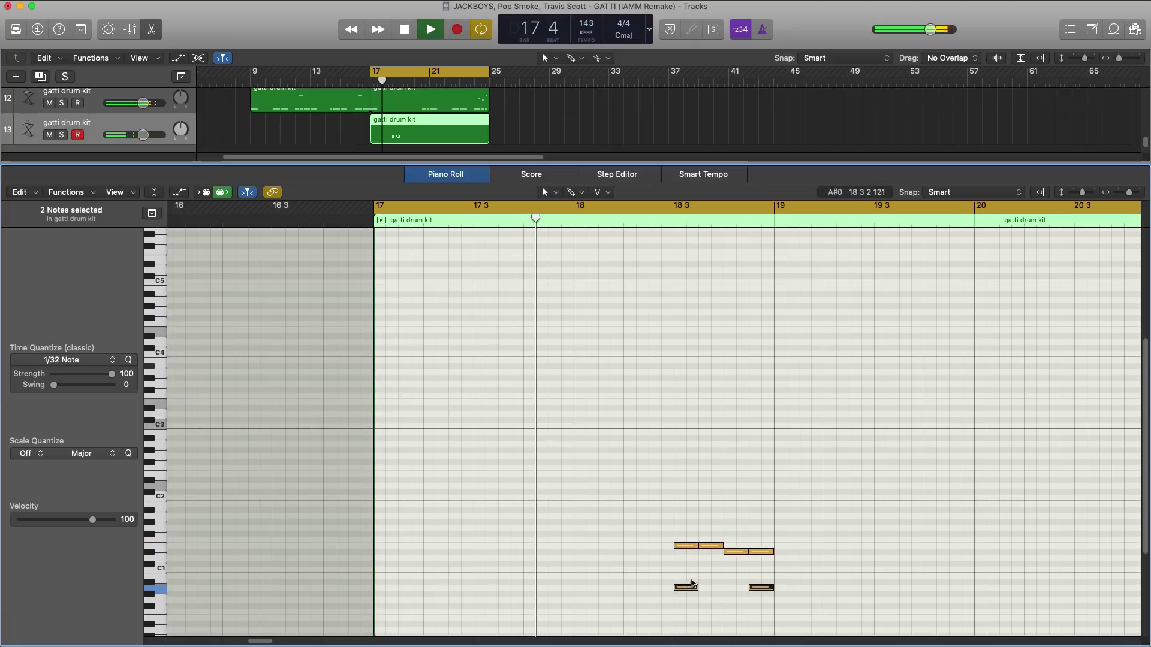
Step: Add eighth notes D1, D1, C1, C1 starting on beat 3 of bar 19 and play the pattern
scroll(687, 585, down, 3)
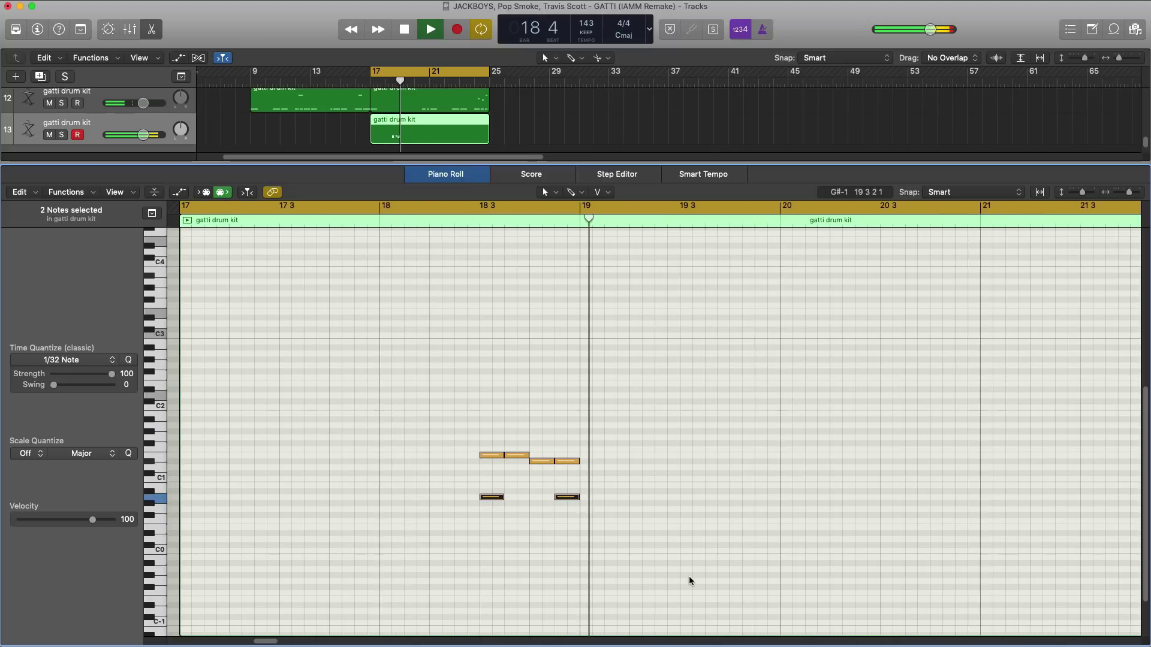
click(675, 467)
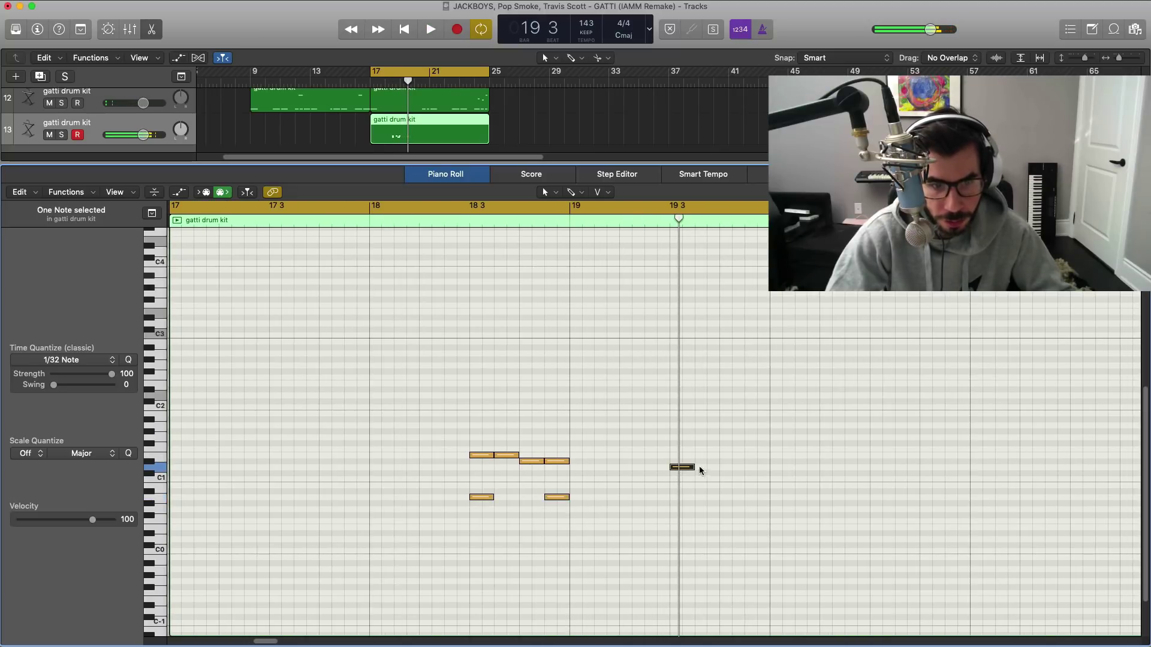
click(699, 471)
key(space)
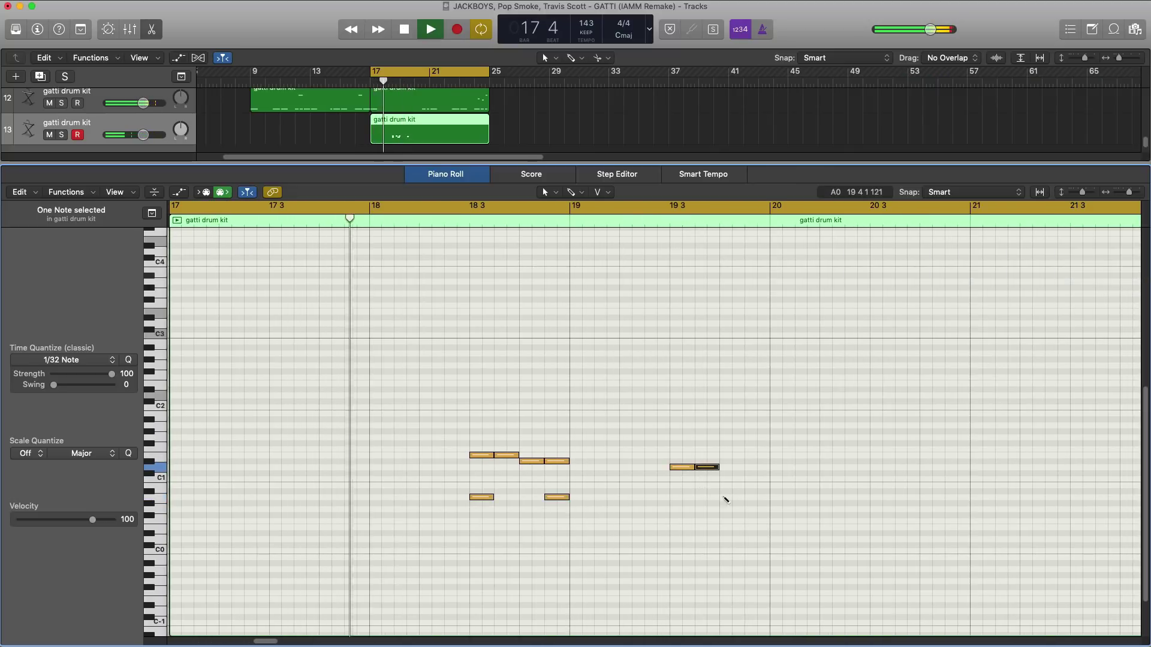
click(725, 479)
click(749, 479)
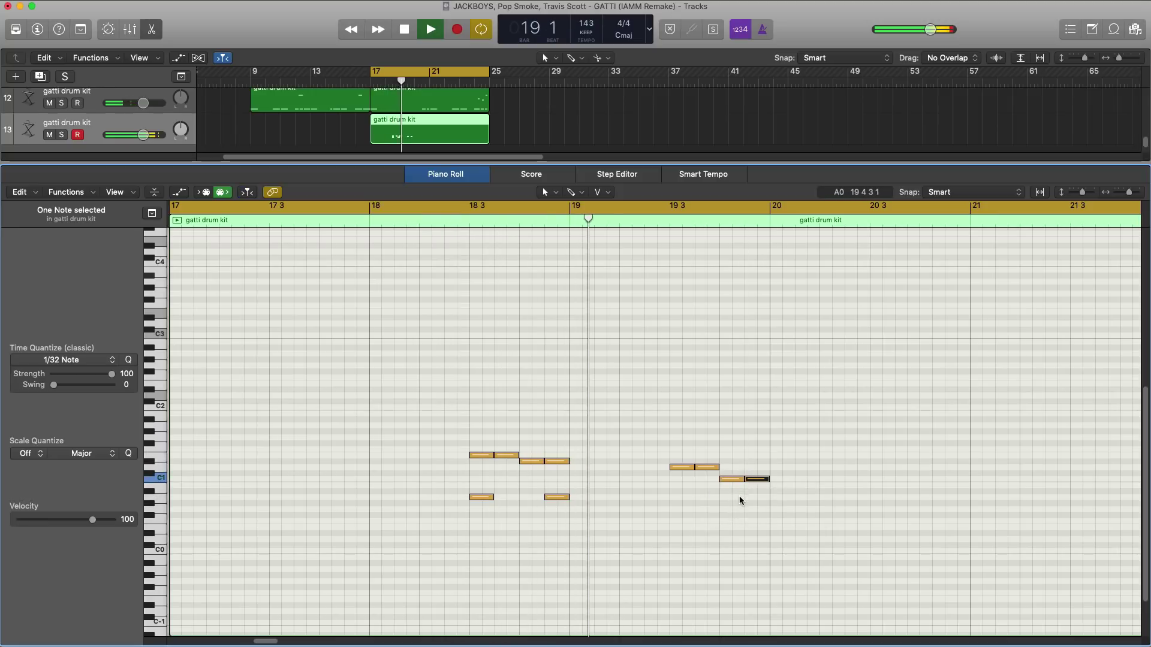
key(space)
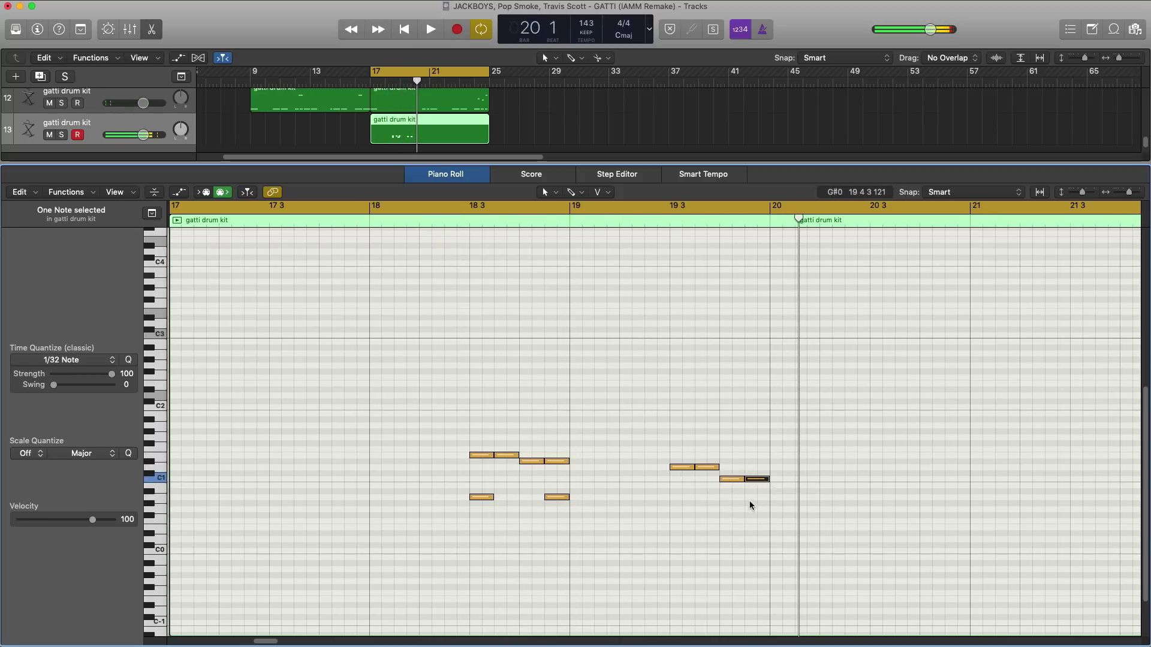
drag(667, 466, 667, 466)
drag(758, 501, 634, 458)
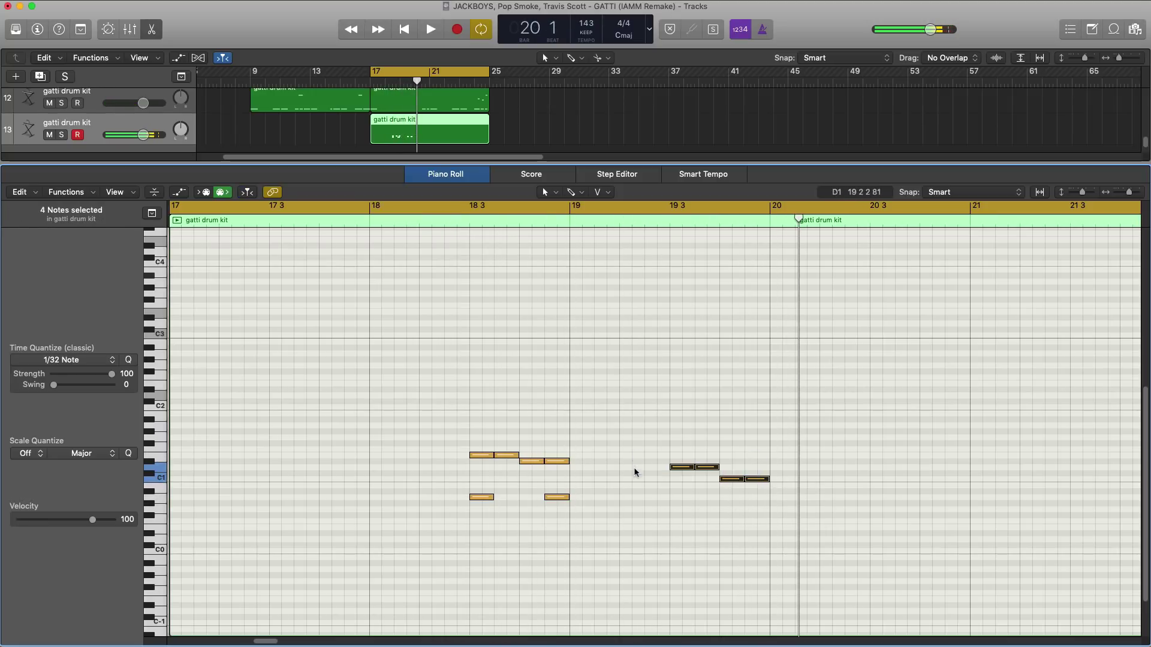
key(space)
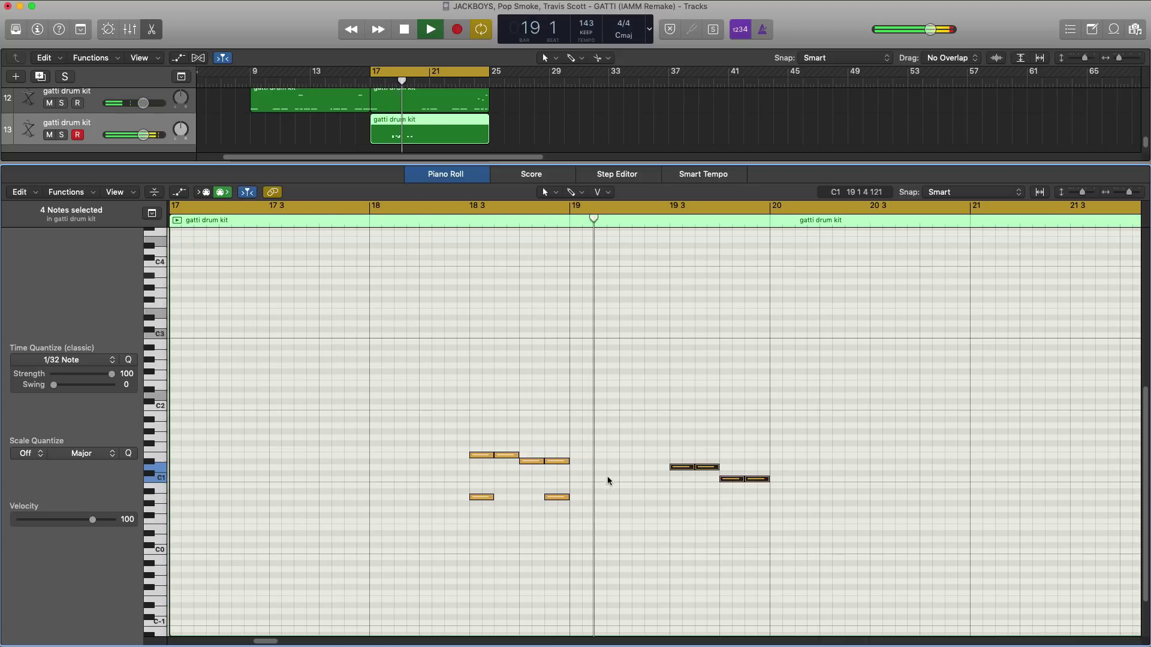
Step: Transpose the six notes in bar 18 and the four notes in bar 19 down an octave and play them
key(space)
drag(410, 426, 590, 524)
key(alt+shift+Down)
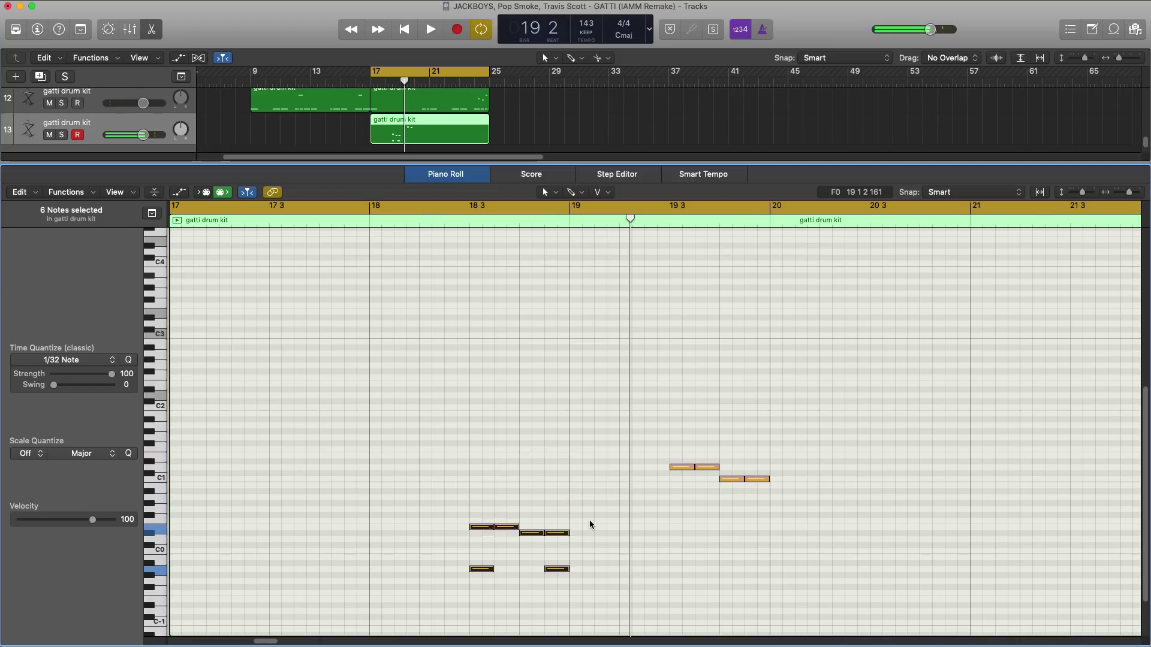
key(space)
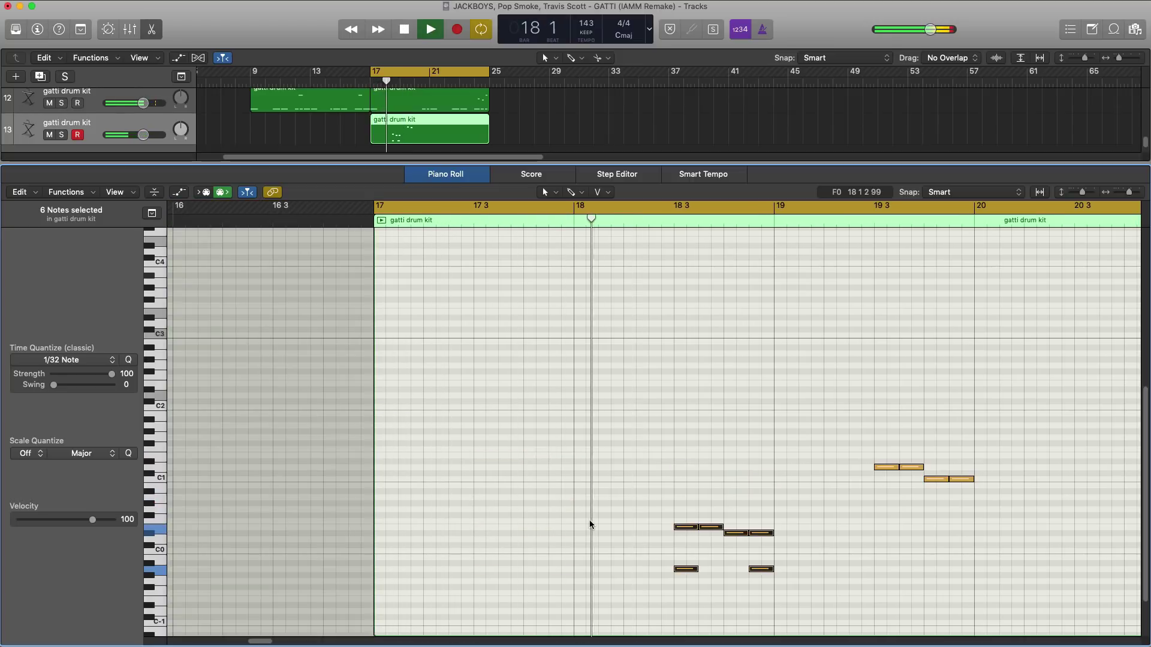
key(space)
drag(848, 455, 1025, 522)
key(alt+shift+Down)
key(space)
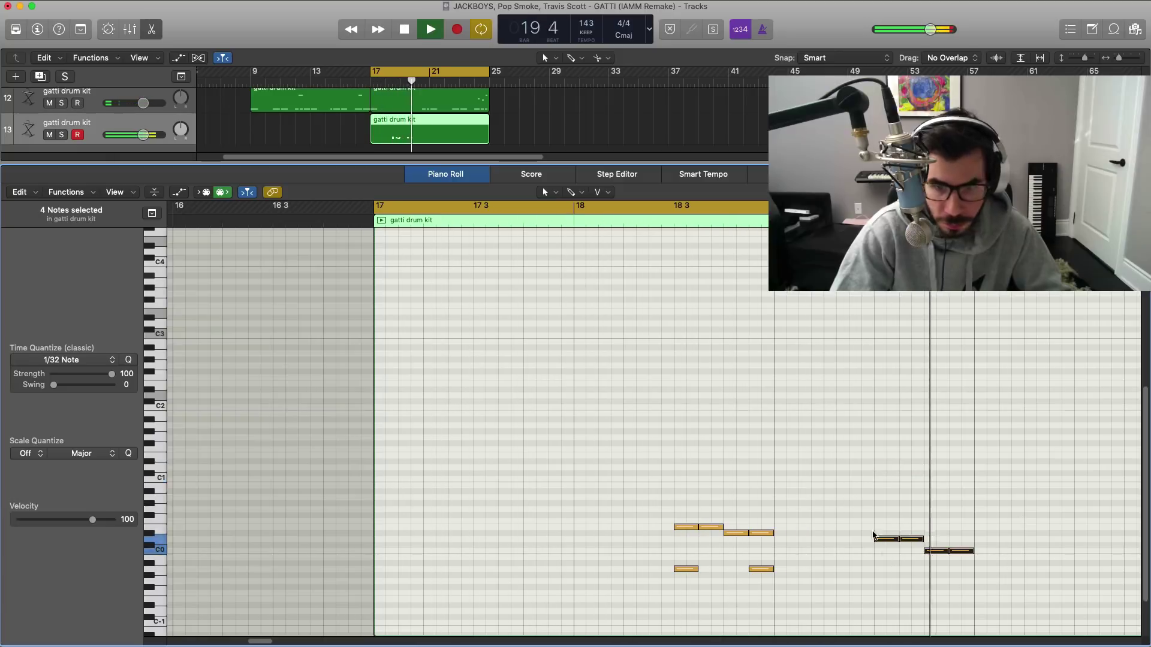
Step: Lower the four notes in bar 19 another five semitones to A-1 and G-1, and play the loop
key(space)
scroll(881, 540, down, 1)
drag(878, 533, 880, 567)
key(space)
scroll(873, 563, right, 5)
scroll(873, 563, down, 2)
scroll(873, 564, right, 3)
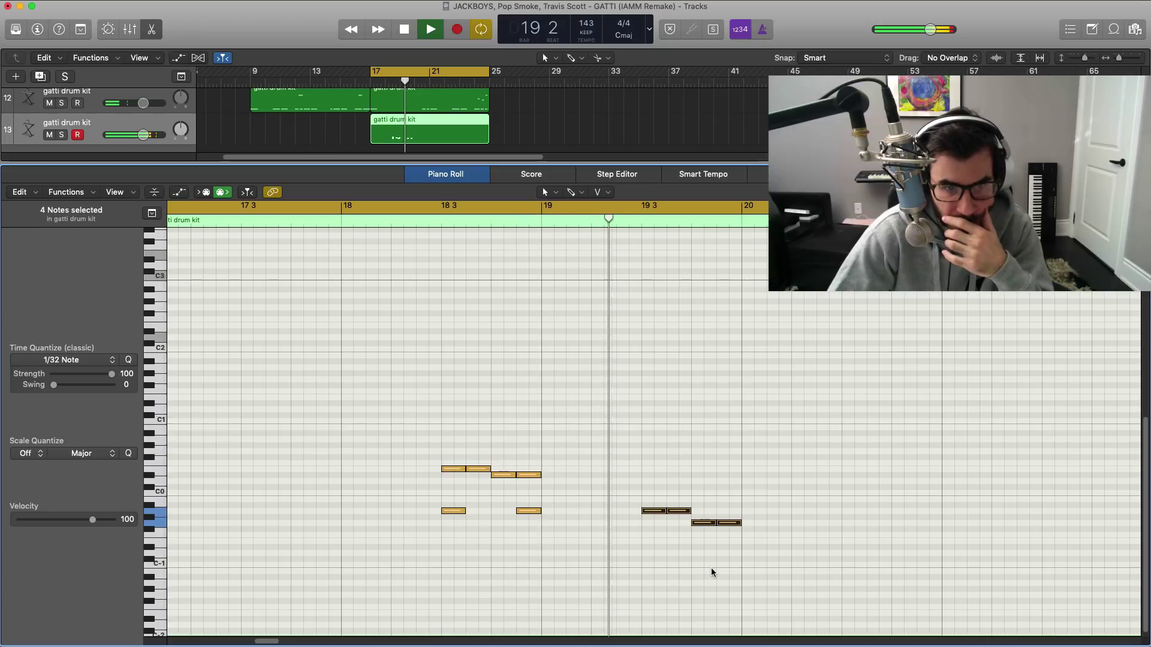
key(space)
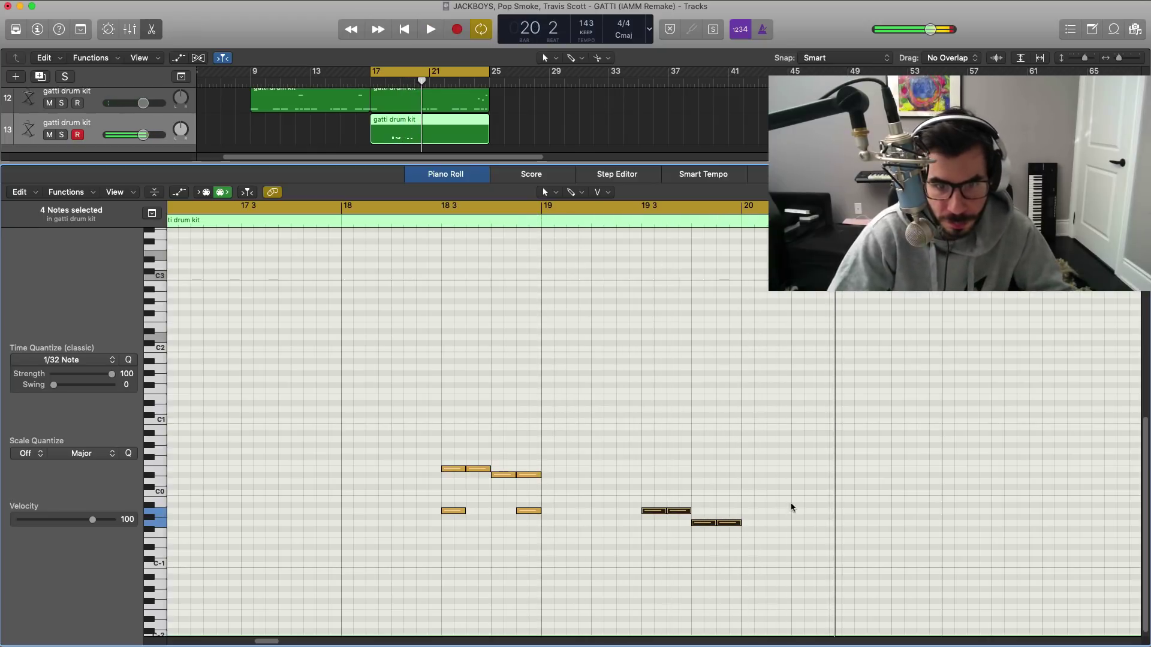
Step: Add a D0 quarter note on beat 2 of bar 20 in the track 13 region, and play the loop
click(793, 481)
key(space)
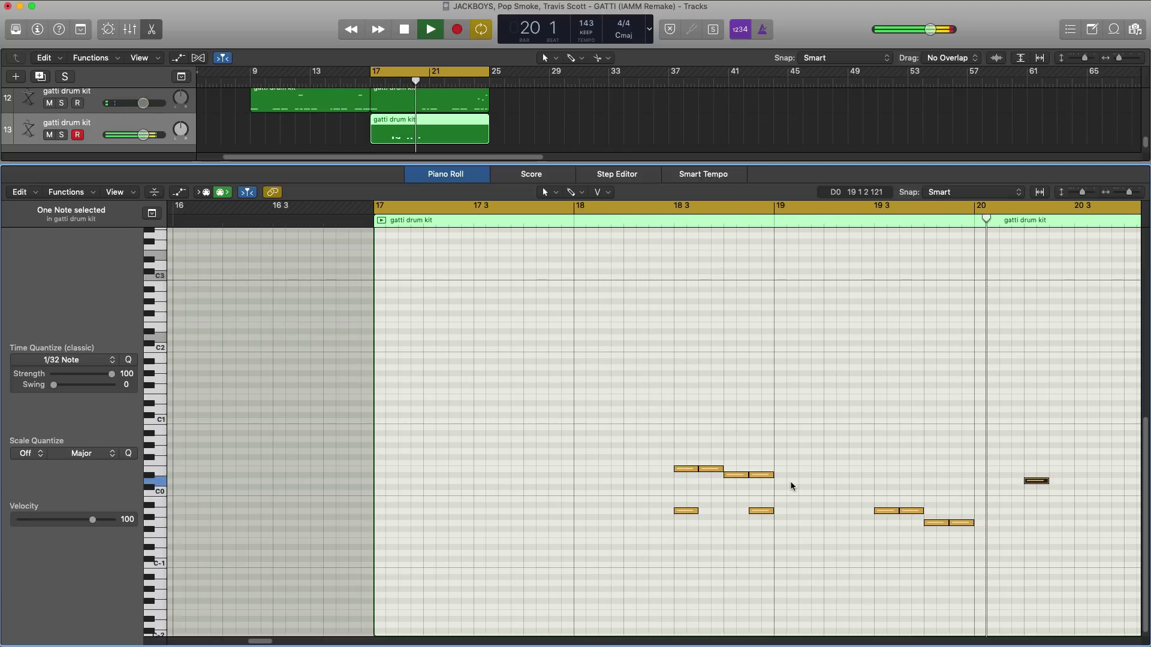
key(space)
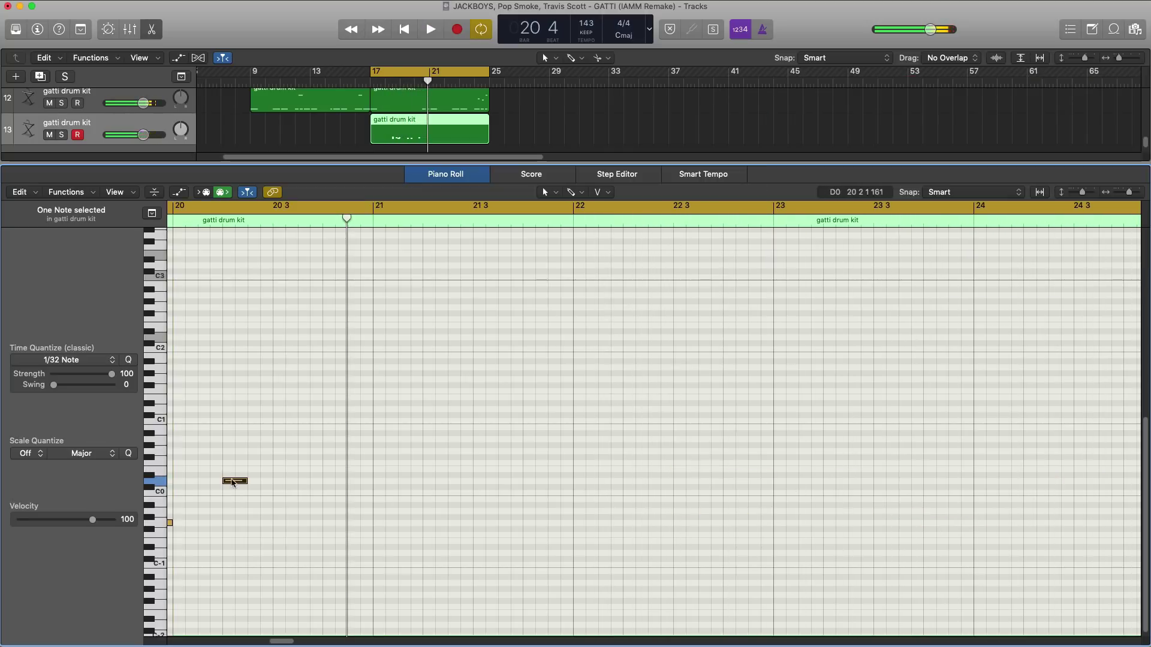
drag(245, 479, 267, 480)
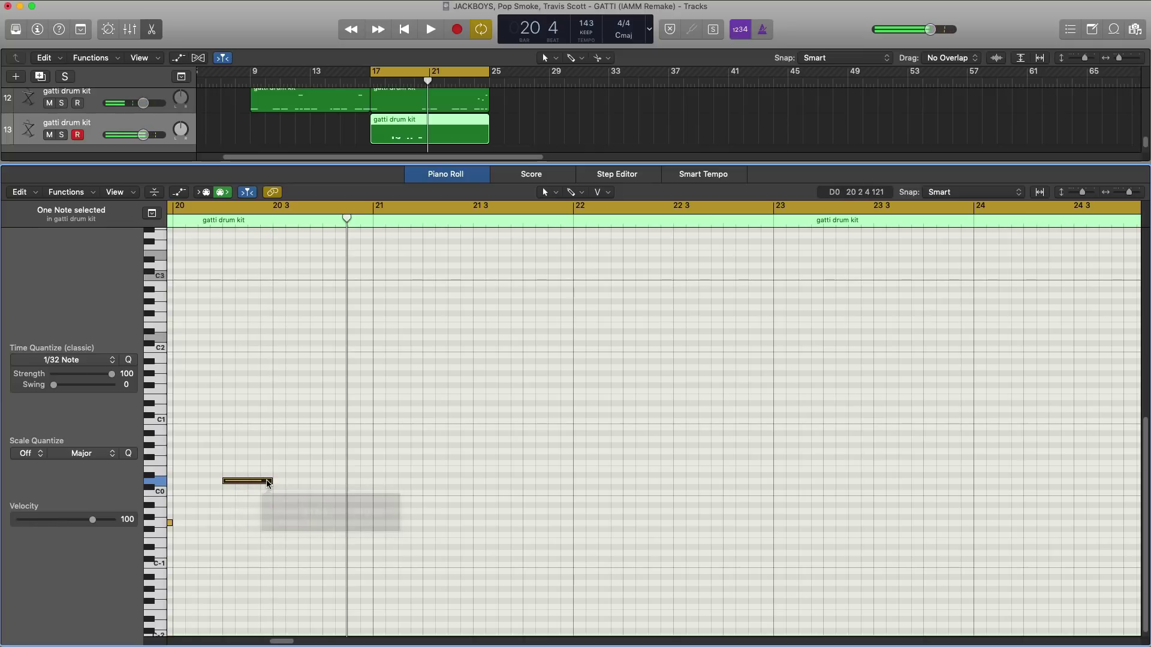
key(x)
key(x)
key(space)
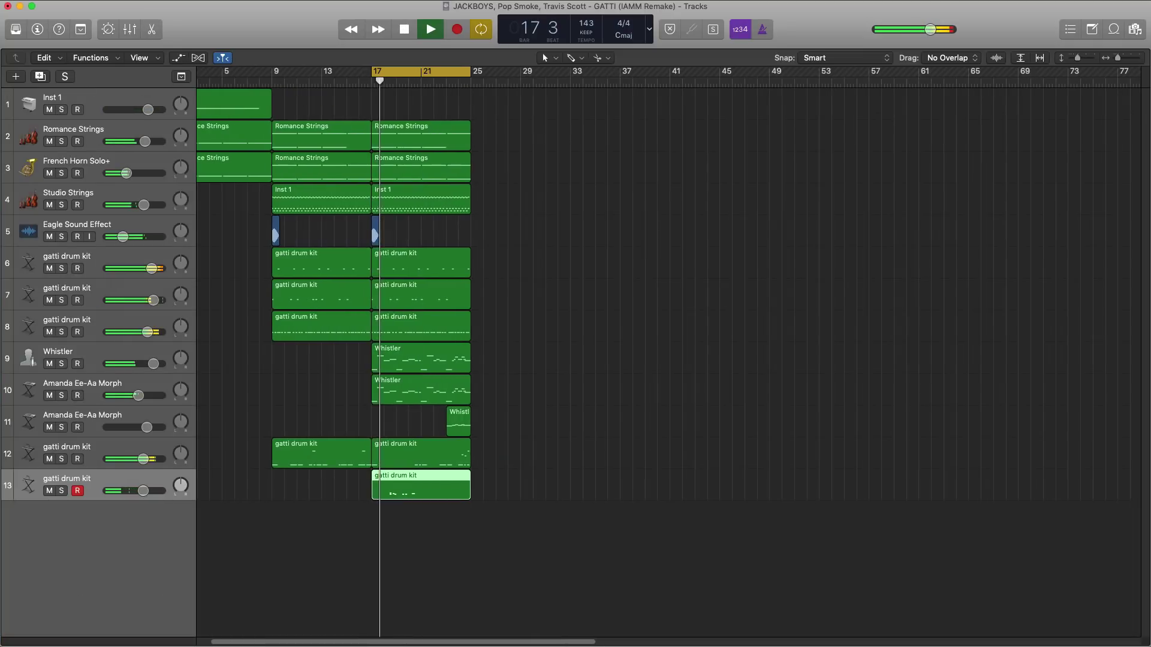
Step: Open the EXS24 sampler of track 13 and set the cycle range to bar 18 only
click(37, 30)
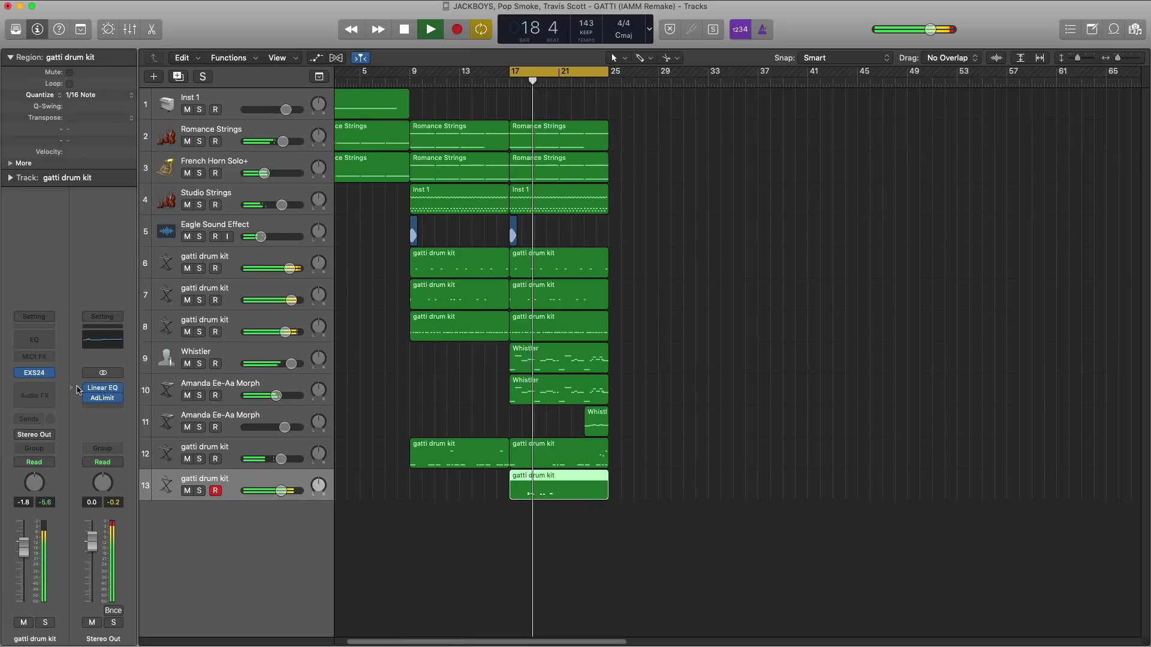
click(36, 373)
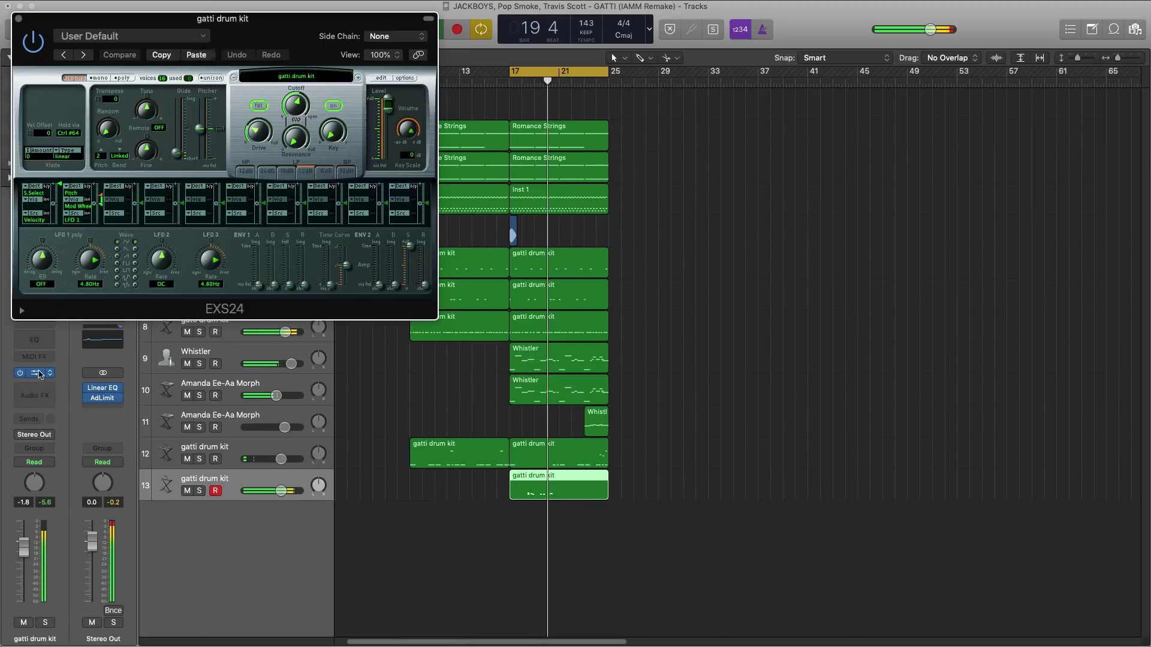
key(space)
click(537, 80)
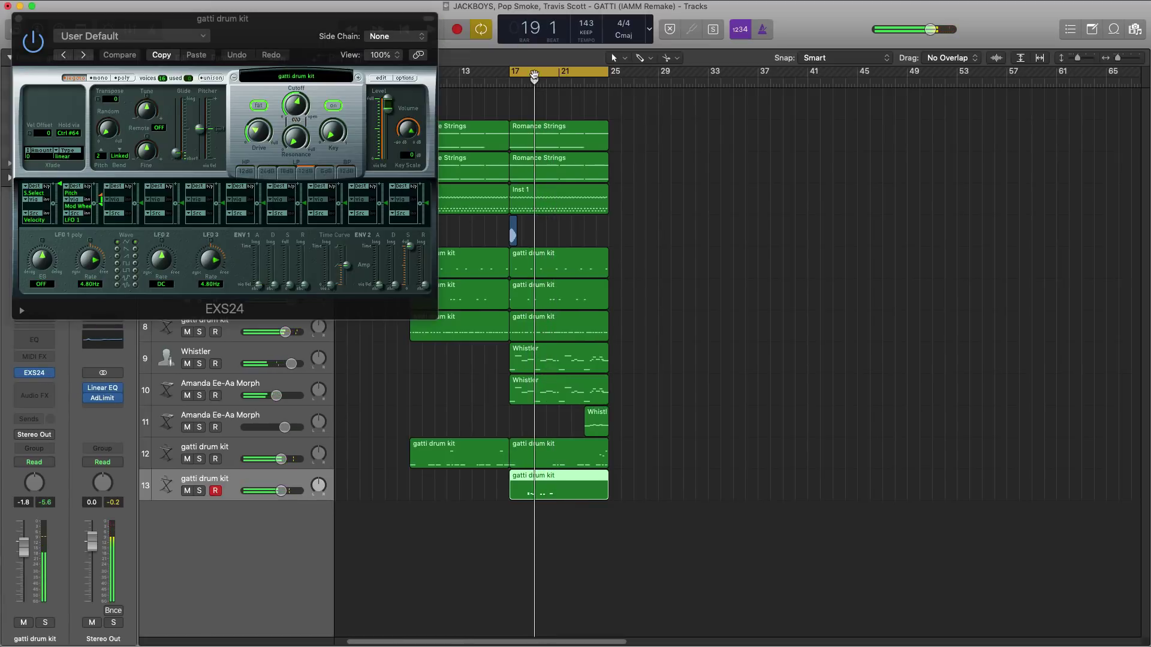
drag(535, 73, 559, 75)
key(space)
scroll(545, 168, up, 5)
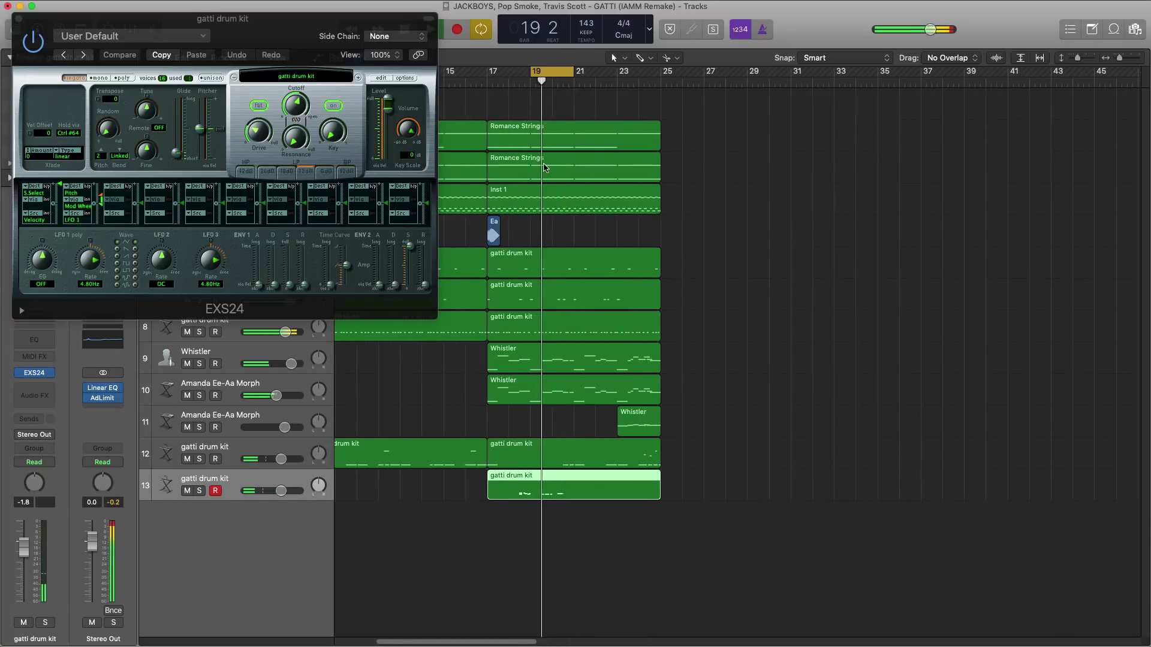
drag(507, 77, 528, 75)
drag(349, 71, 702, 221)
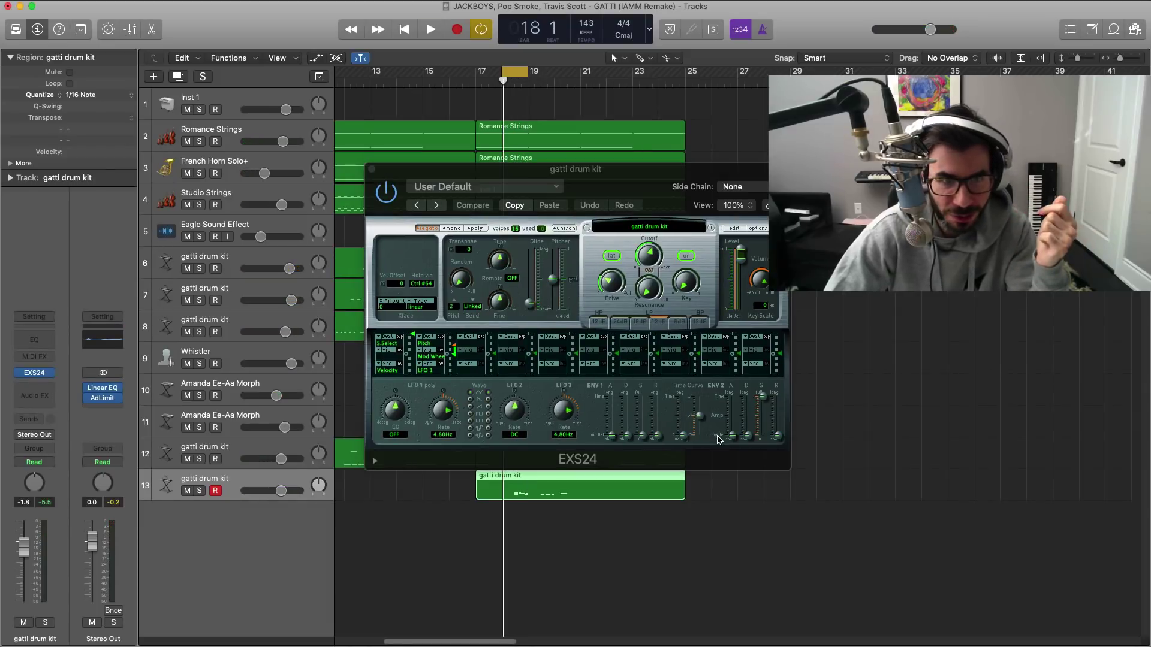
Step: Raise the ENV 2 attack of the EXS24 while bar 18 loops, and set track 13's volume to +2.6 dB
key(space)
drag(731, 440, 733, 430)
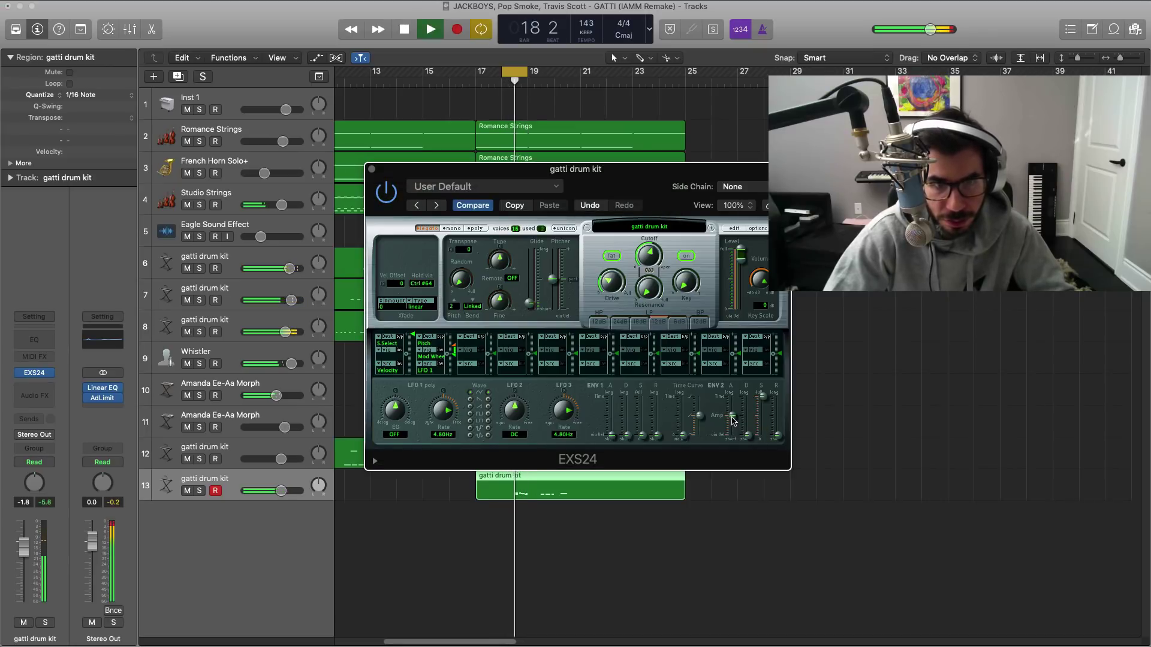
key(space)
key(b)
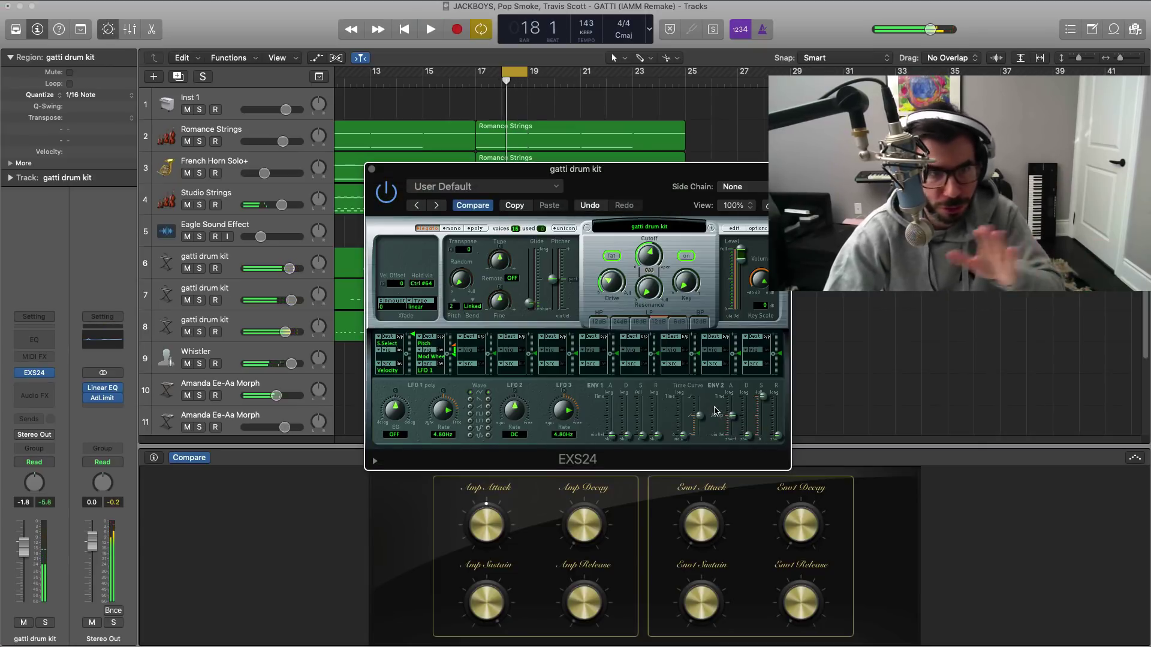
key(b)
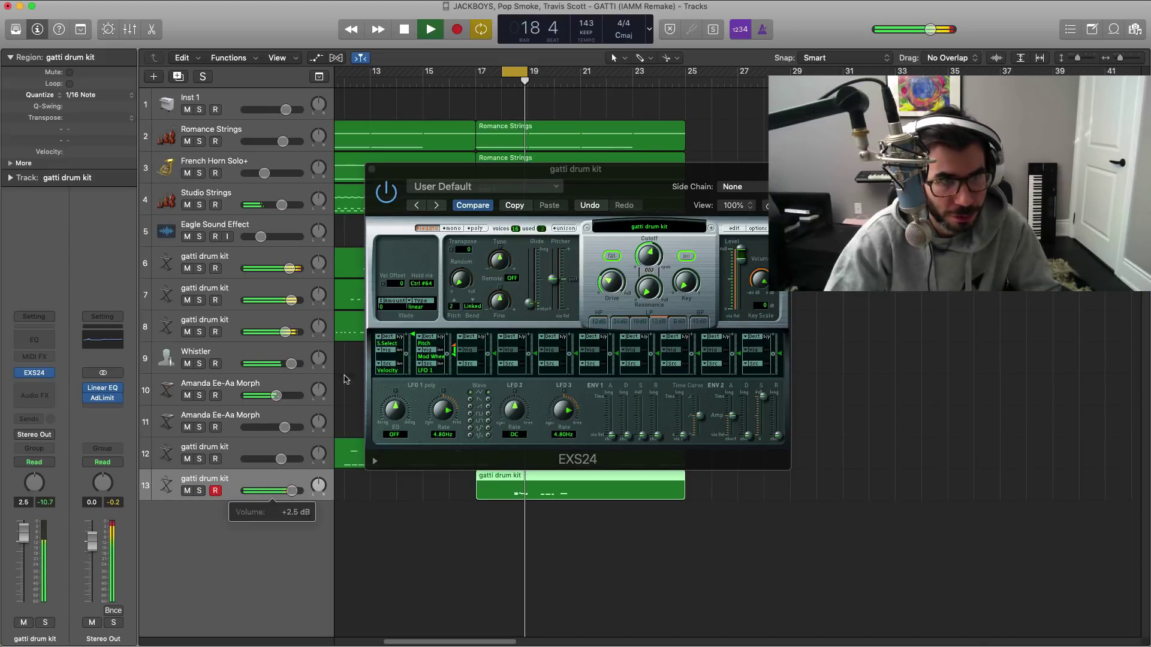
click(370, 170)
Step: Set the cycle range back to bars 17 to 24 and play it
key(space)
drag(476, 70, 681, 98)
key(space)
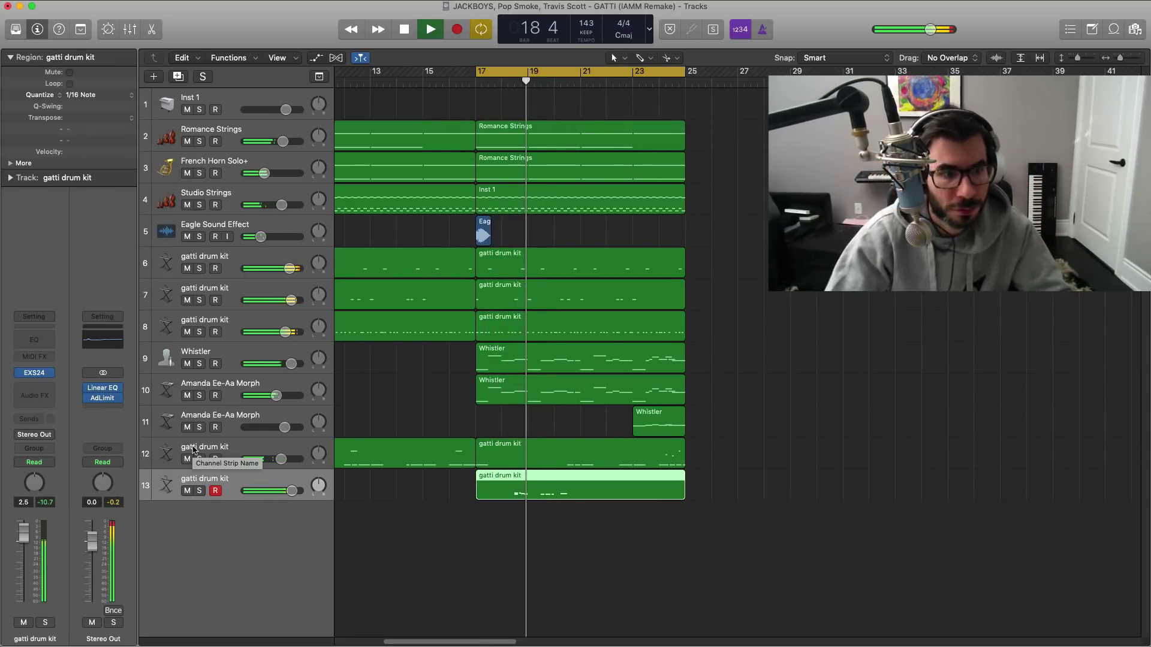
Step: Raise track 13's volume to +5.2 dB and set the Drive of its EXS24 to about 54%
drag(294, 497, 300, 497)
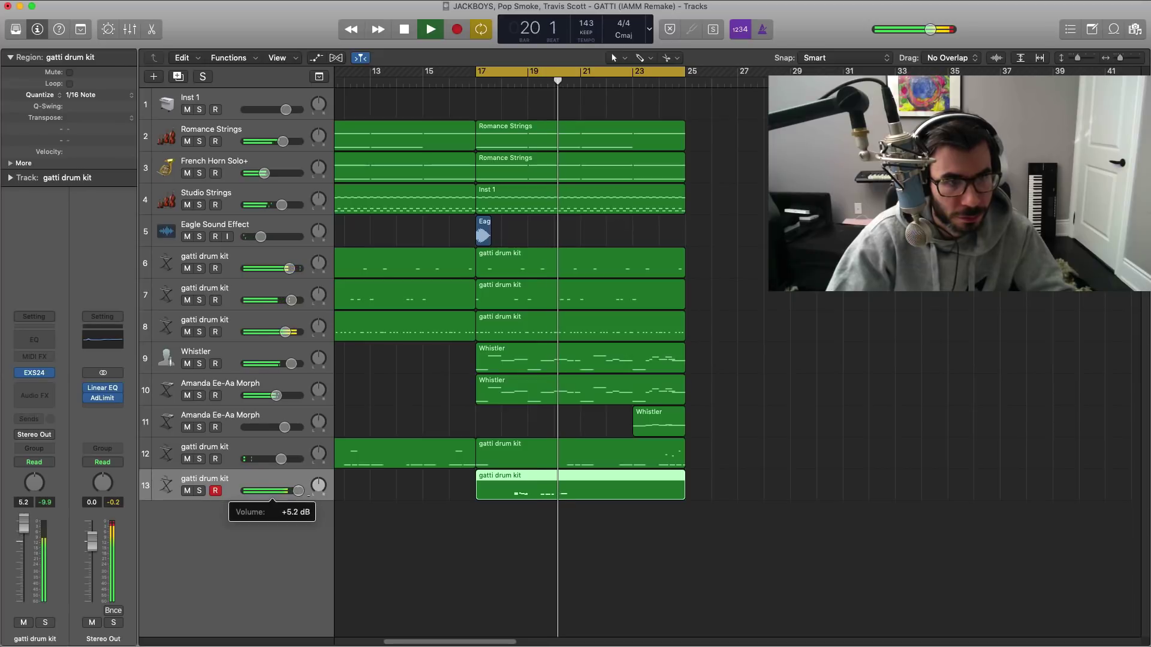
click(34, 372)
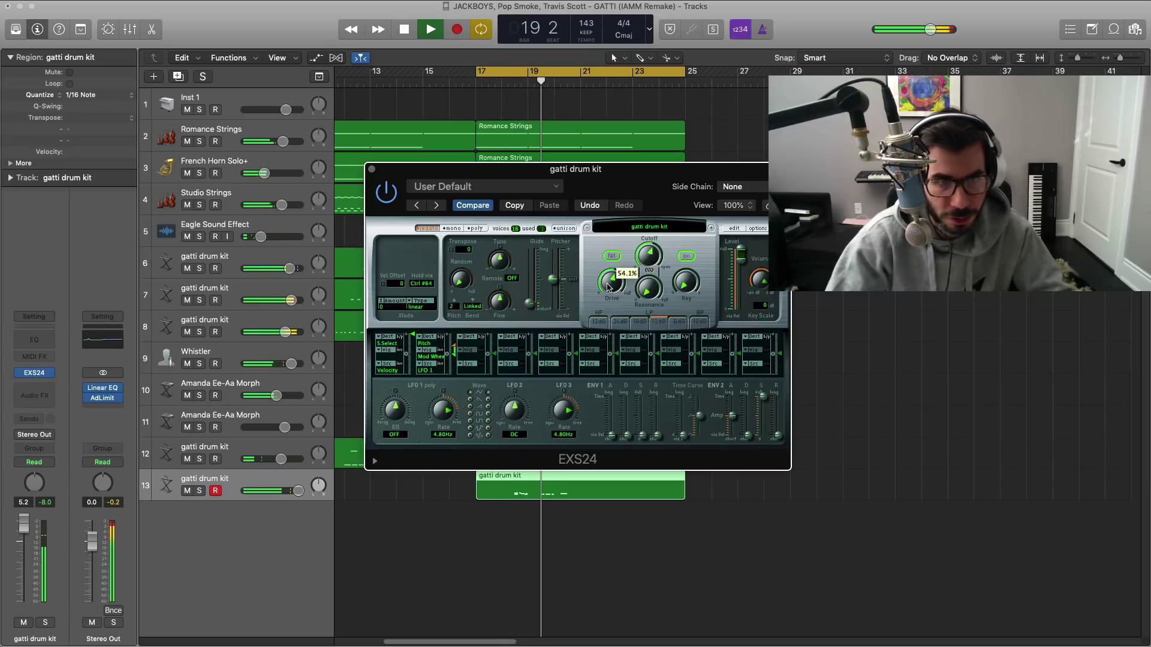
click(371, 170)
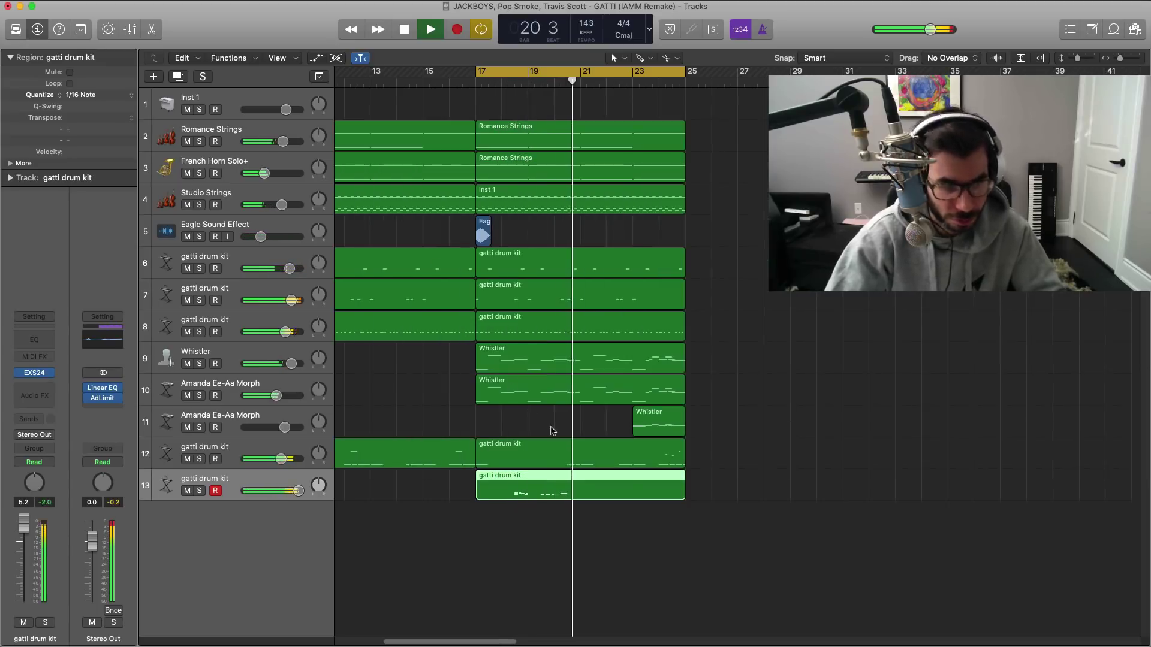
Step: Repeat all twelve regions of bars 17 to 24 from bar 25, and move the cycle range to bars 25 to 32
key(super+Left)
key(super+Left)
key(super+Left)
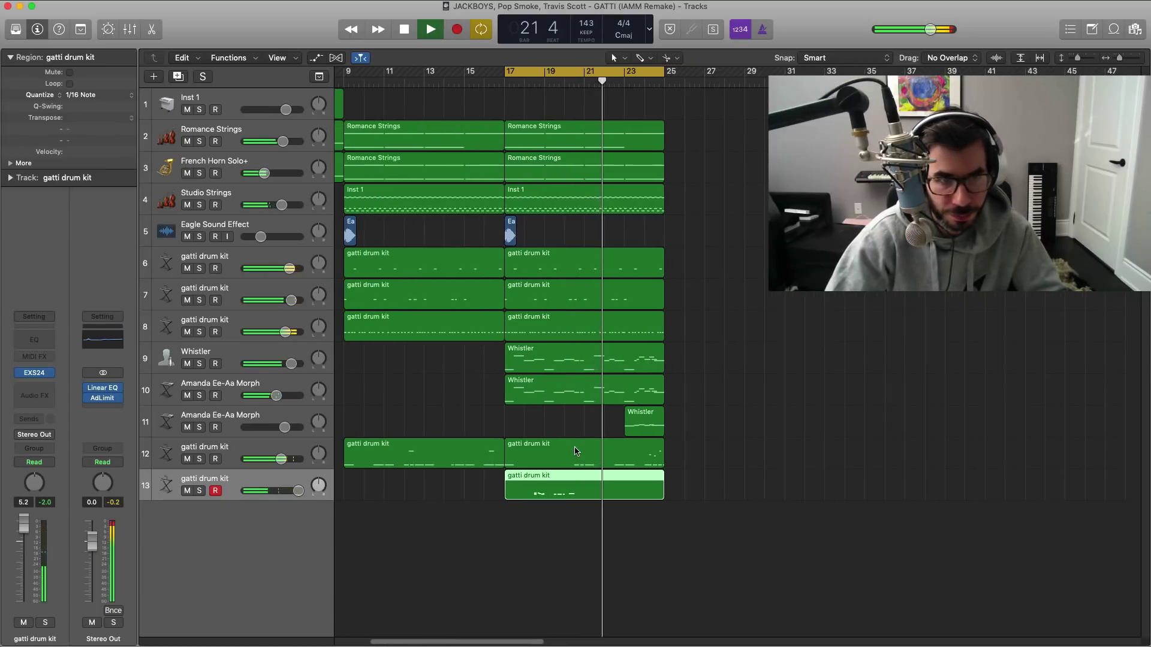
key(super+Up)
key(super+Up)
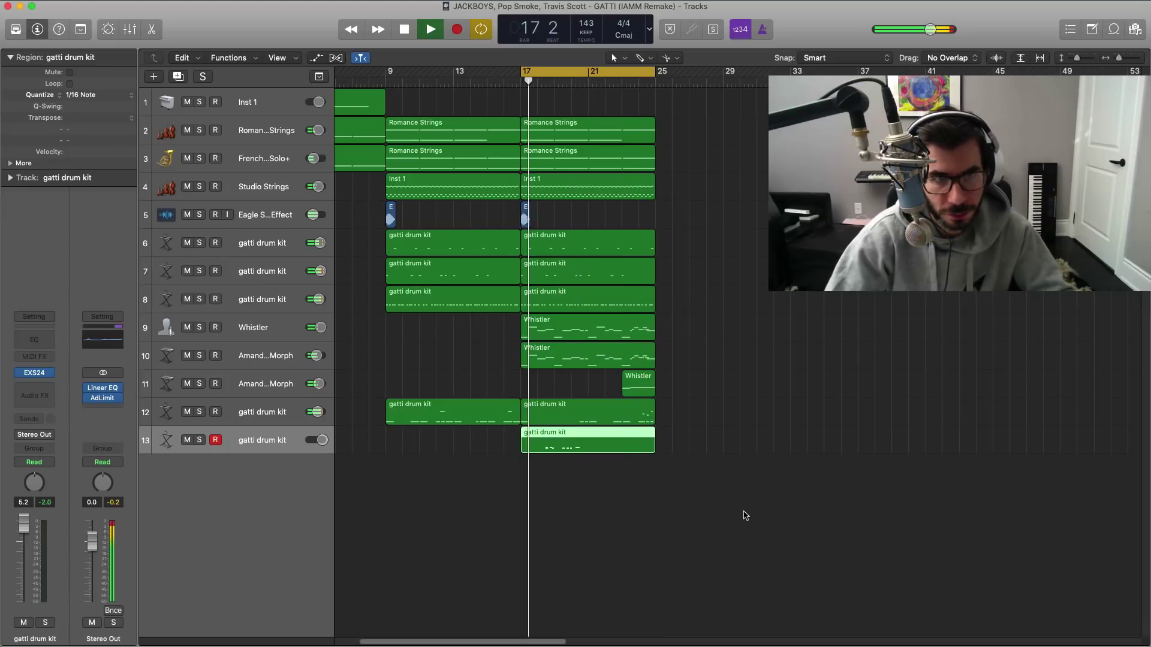
key(space)
drag(749, 513, 527, 126)
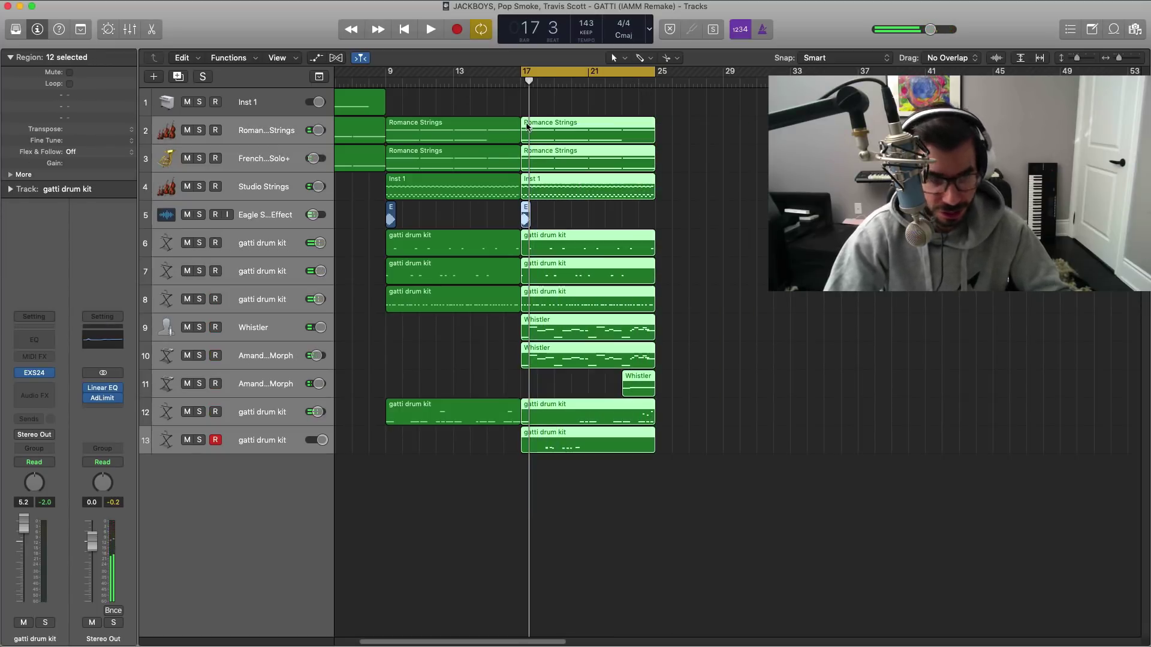
key(super+r)
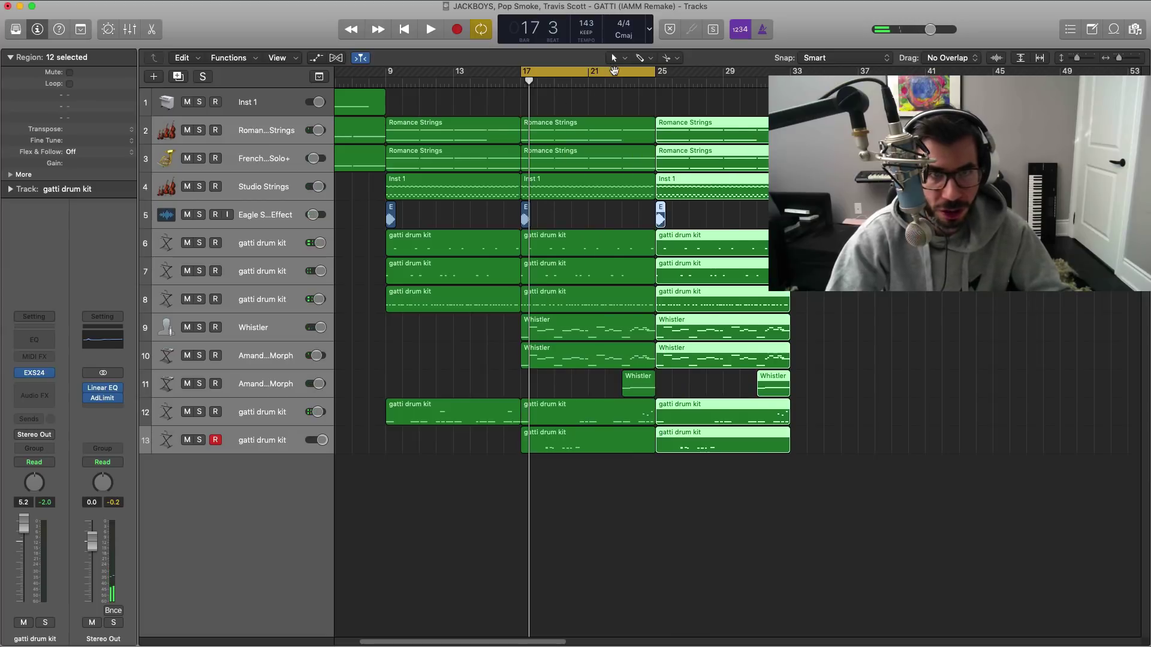
drag(614, 72, 750, 72)
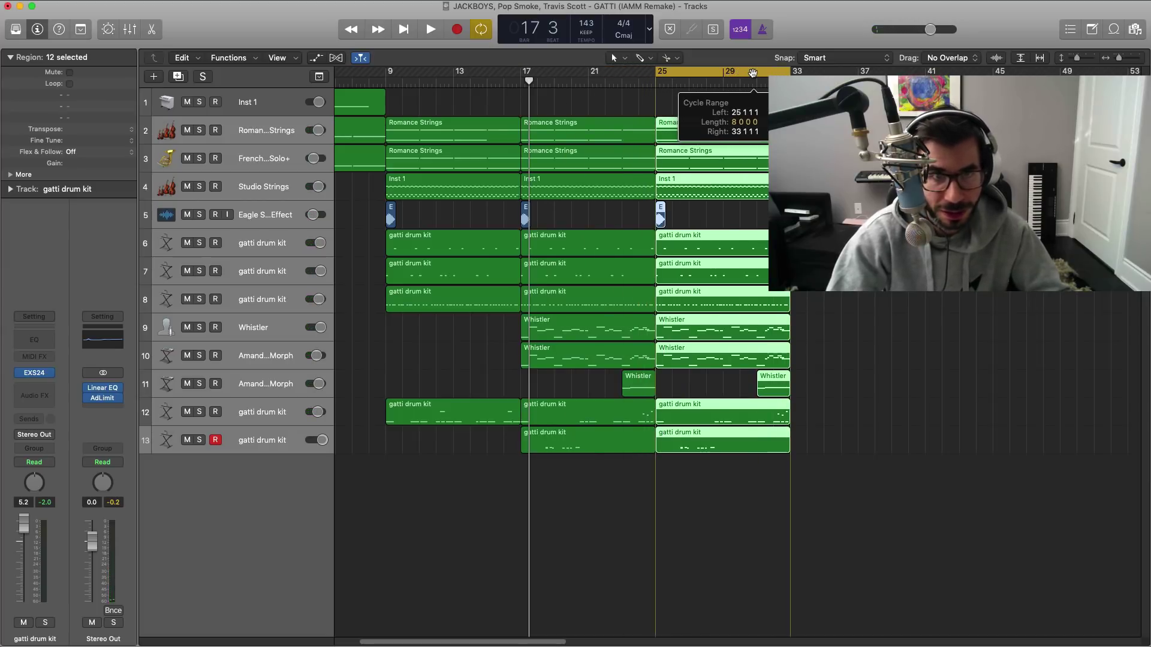
click(840, 498)
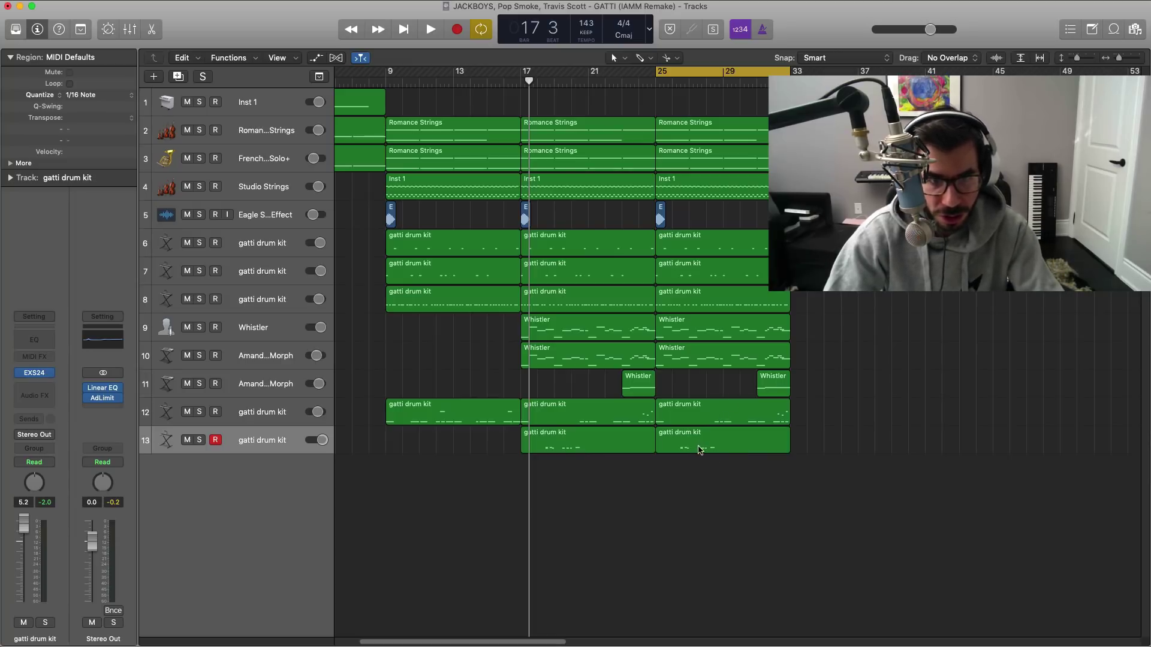
Step: In the track 12 region starting at bar 25, add a D-1 note three beats long at the start of bar 27
double_click(716, 415)
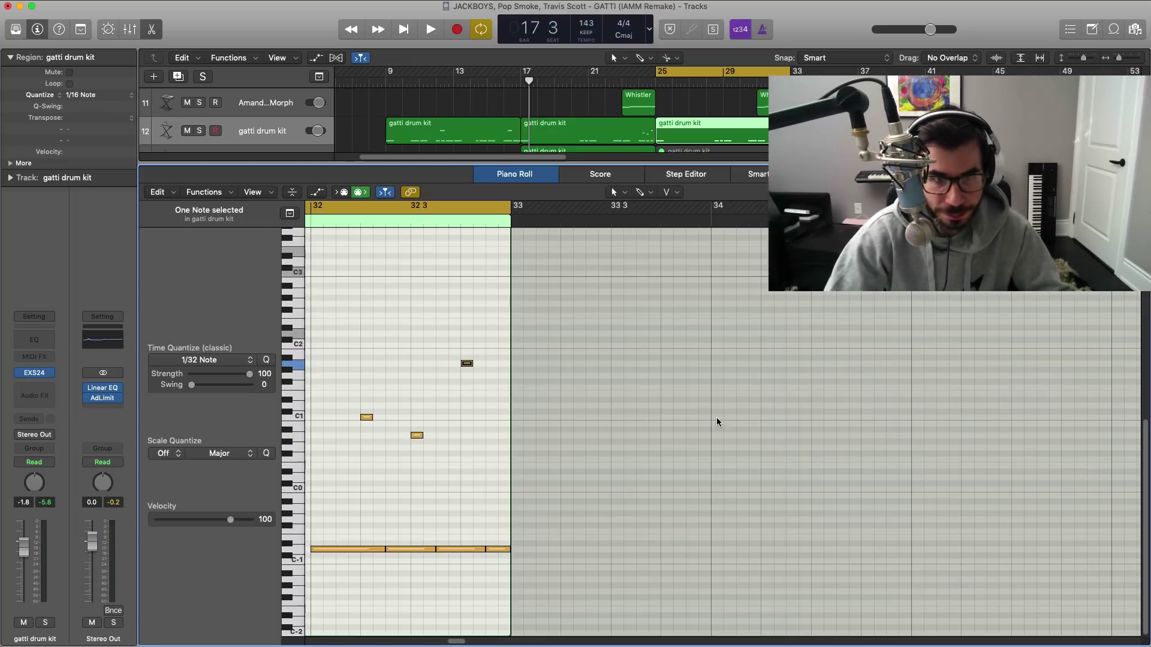
scroll(673, 413, left, 9)
scroll(673, 412, down, 5)
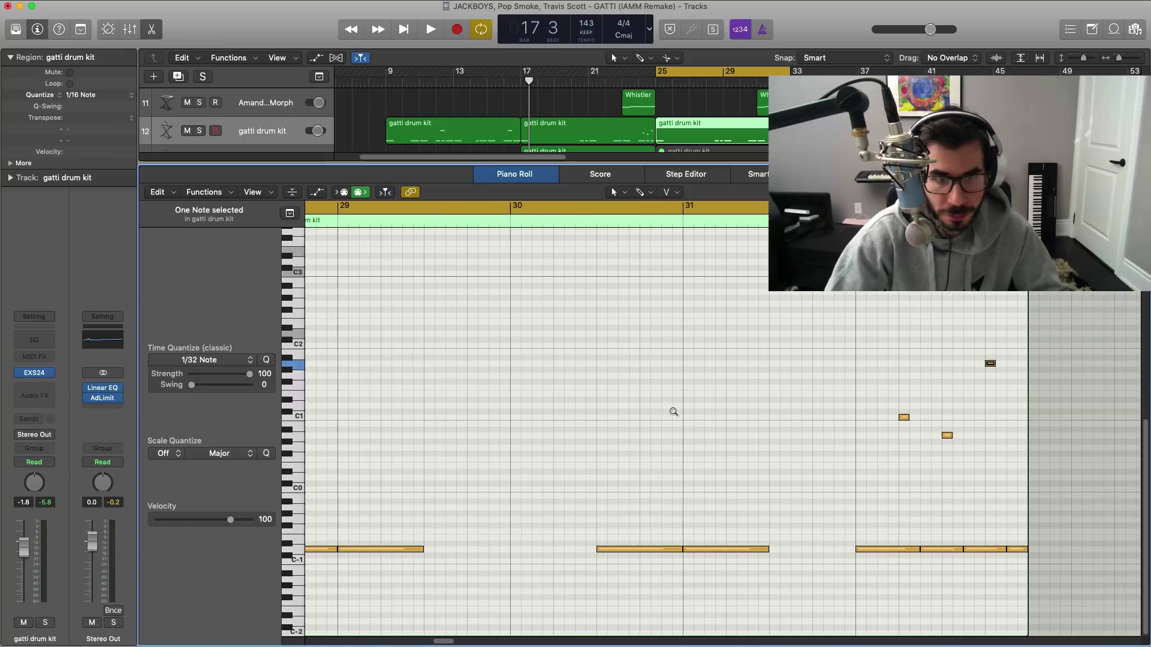
scroll(673, 412, down, 3)
key(space)
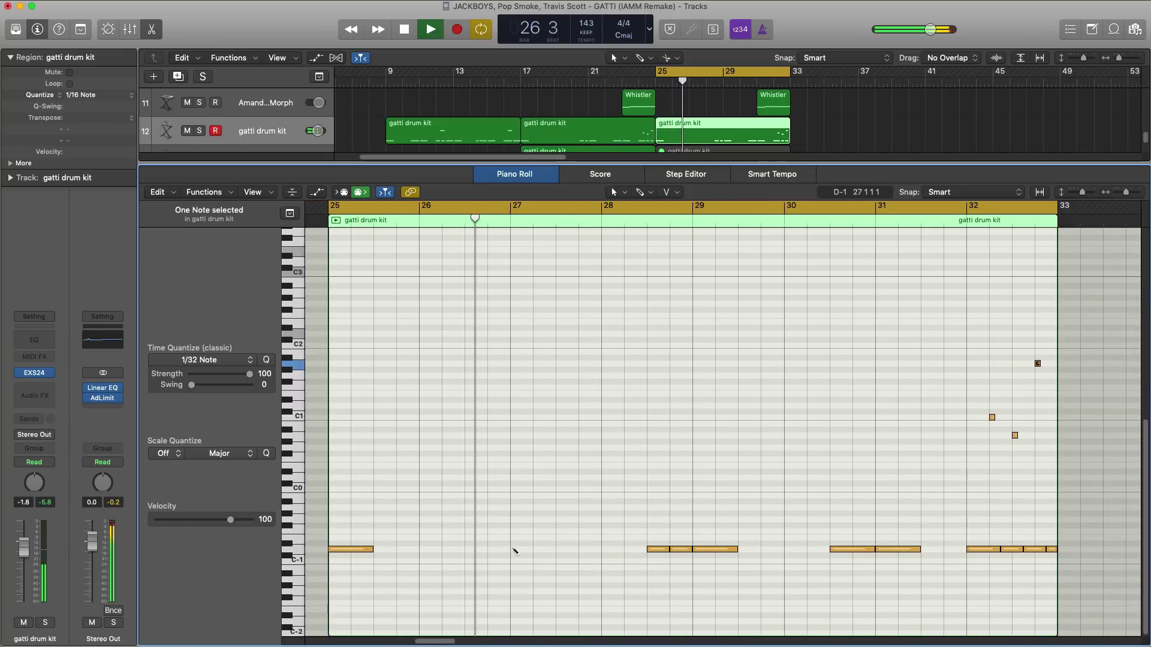
click(514, 549)
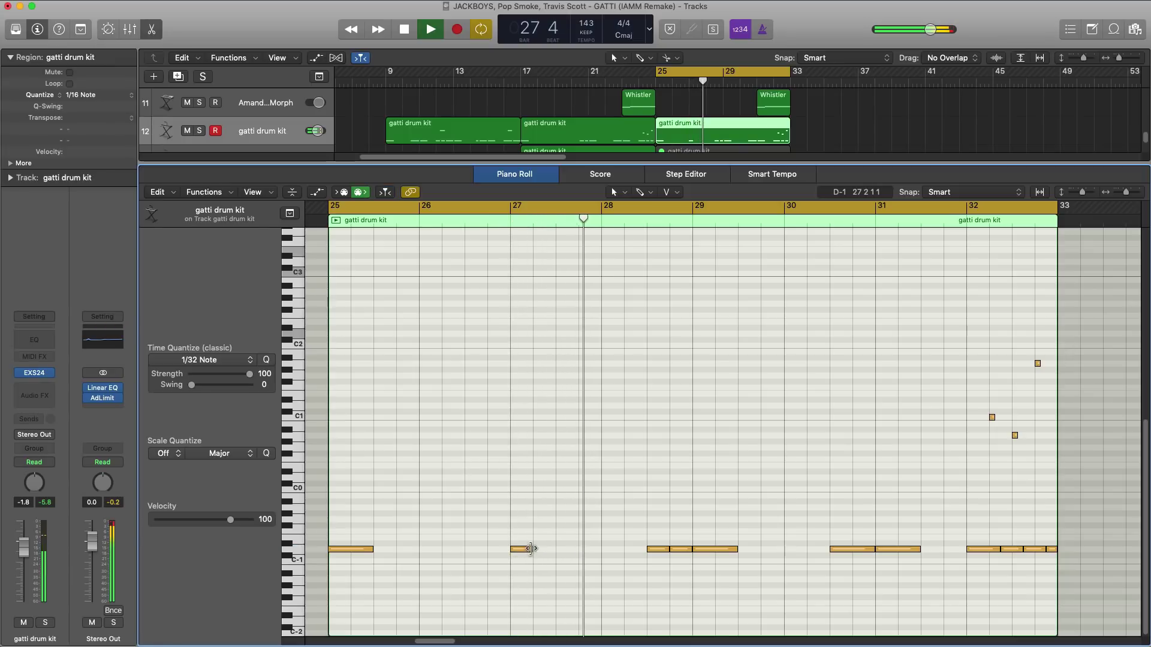
drag(530, 549, 579, 549)
key(space)
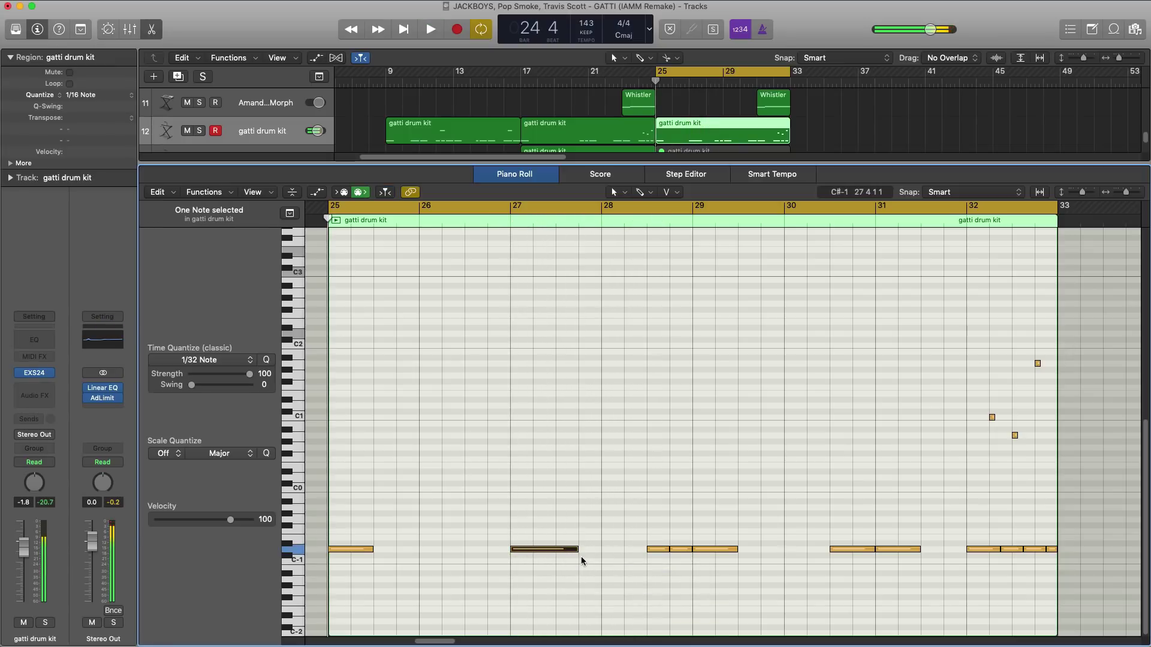
Step: Delete the two D-1 quarter notes on beats 3 and 4 of bar 28 during playback
key(space)
drag(645, 530, 673, 601)
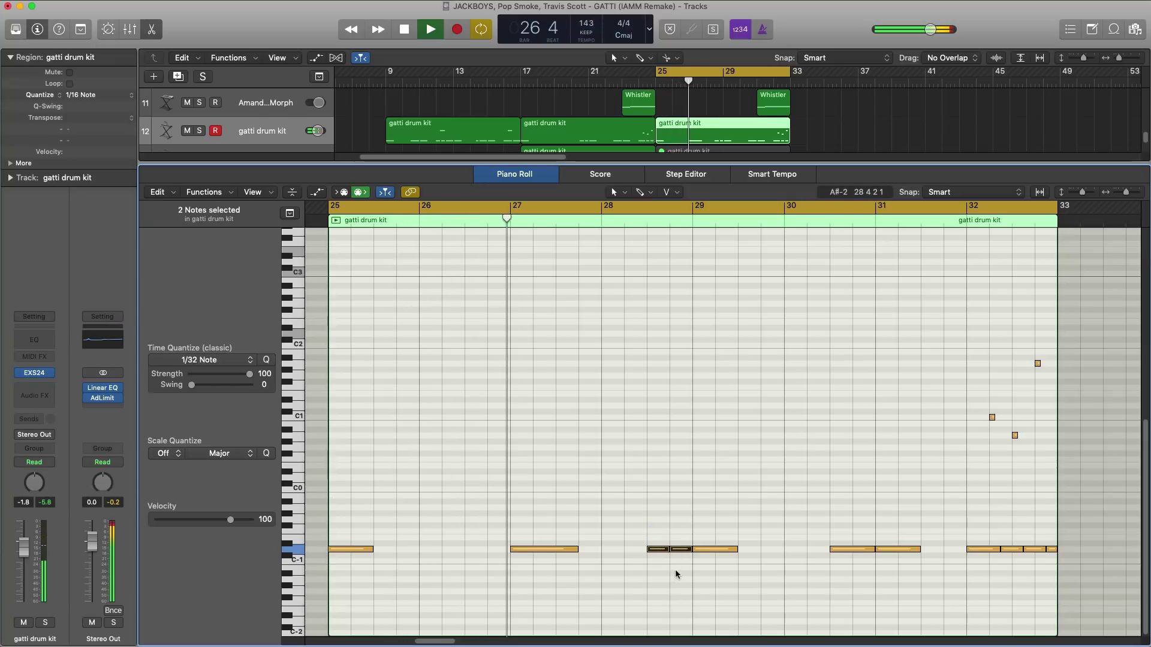
key(Delete)
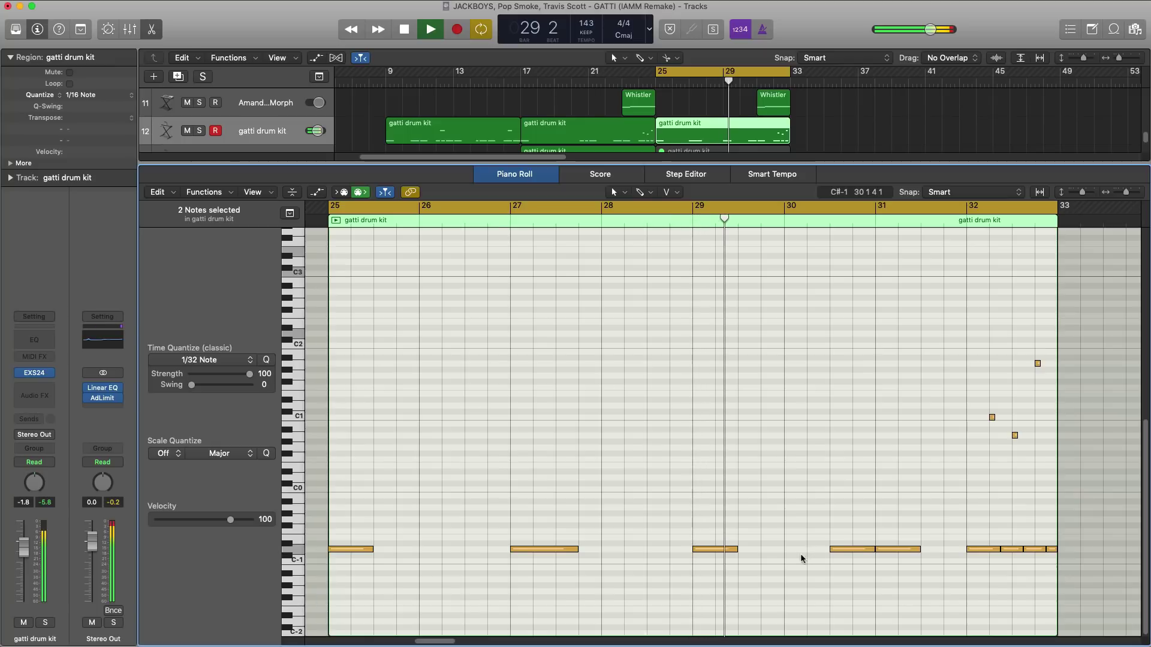
Step: Add a D-1 eighth note directly before beat 3 of bar 30
key(super+Right)
mouse_move(943, 550)
mouse_down()
mouse_move(1107, 548)
mouse_move(974, 550)
mouse_up()
key(super+Left)
key(super+Left)
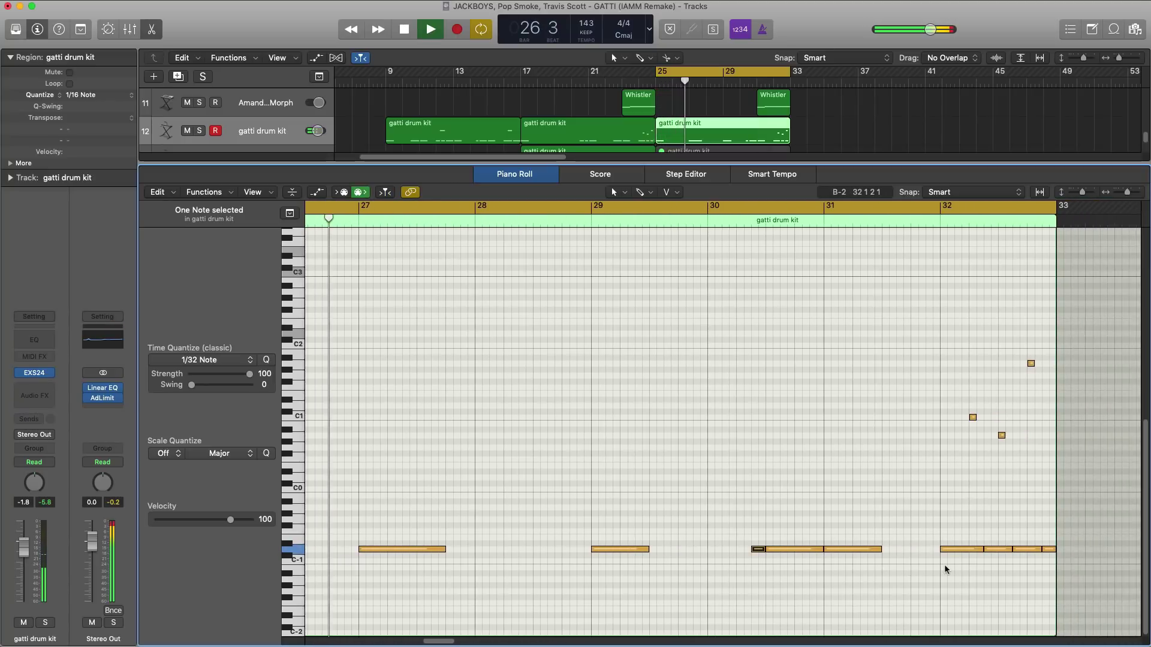
Step: Set the cycle range to bars 31 and 32 and listen to them
click(799, 207)
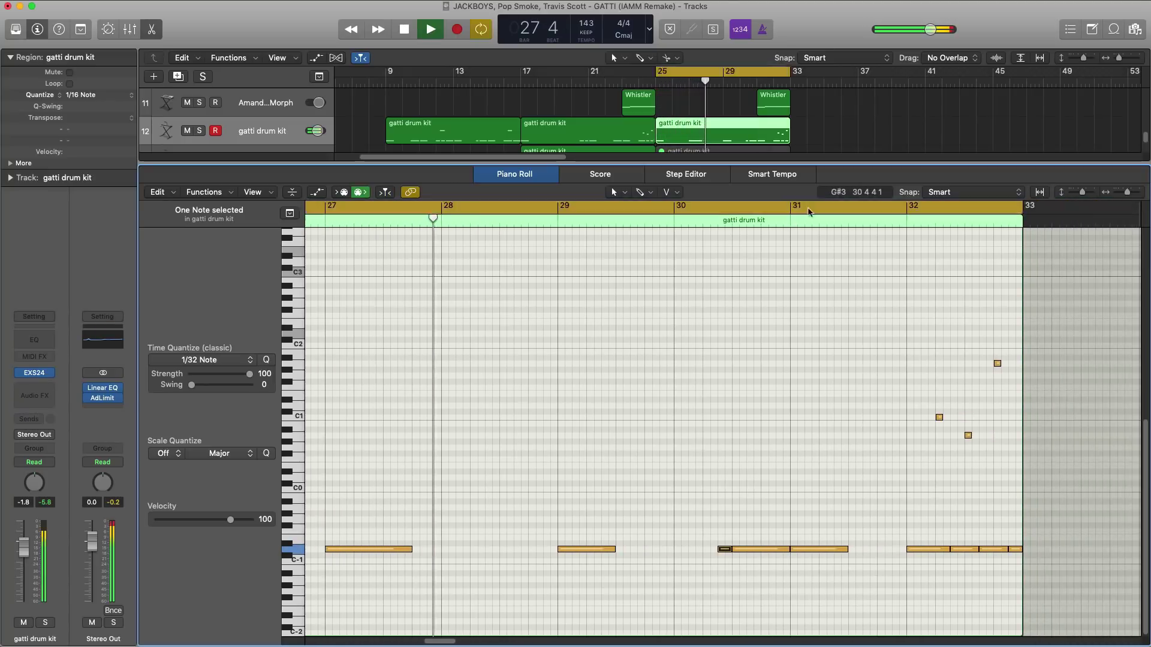
drag(809, 207, 1012, 220)
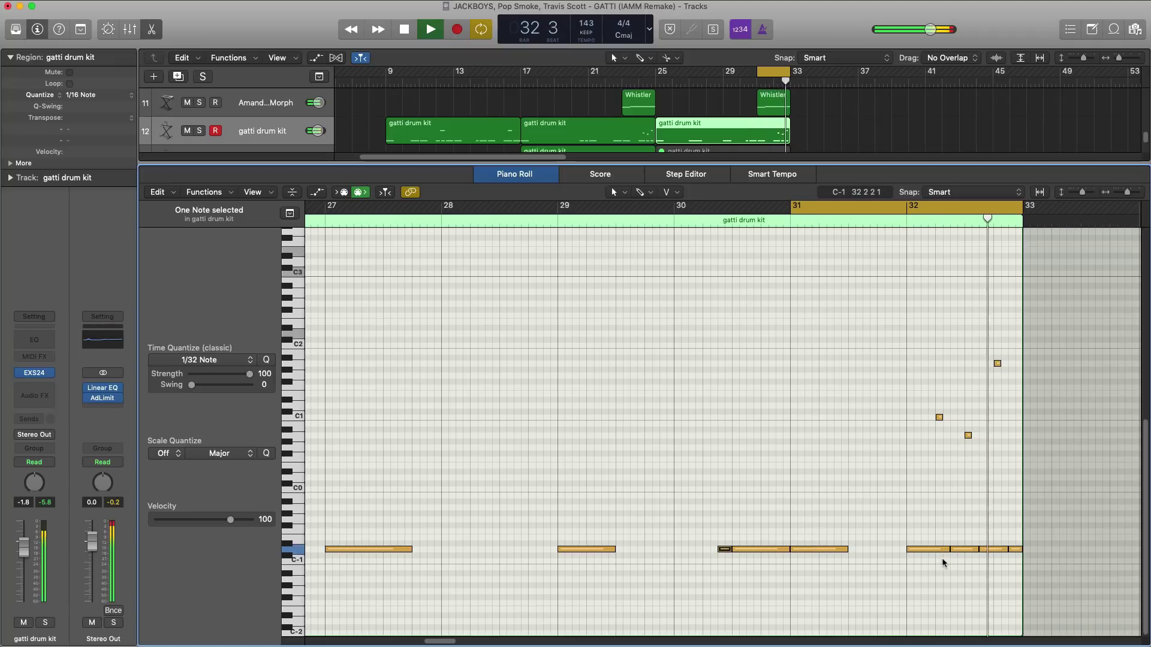
key(space)
Step: Rework bar 32's D-1 notes: shorten the first to one beat, move the second to beat 2, and delete the last two
drag(944, 549, 929, 553)
drag(954, 551, 1022, 564)
key(BackSpace)
key(space)
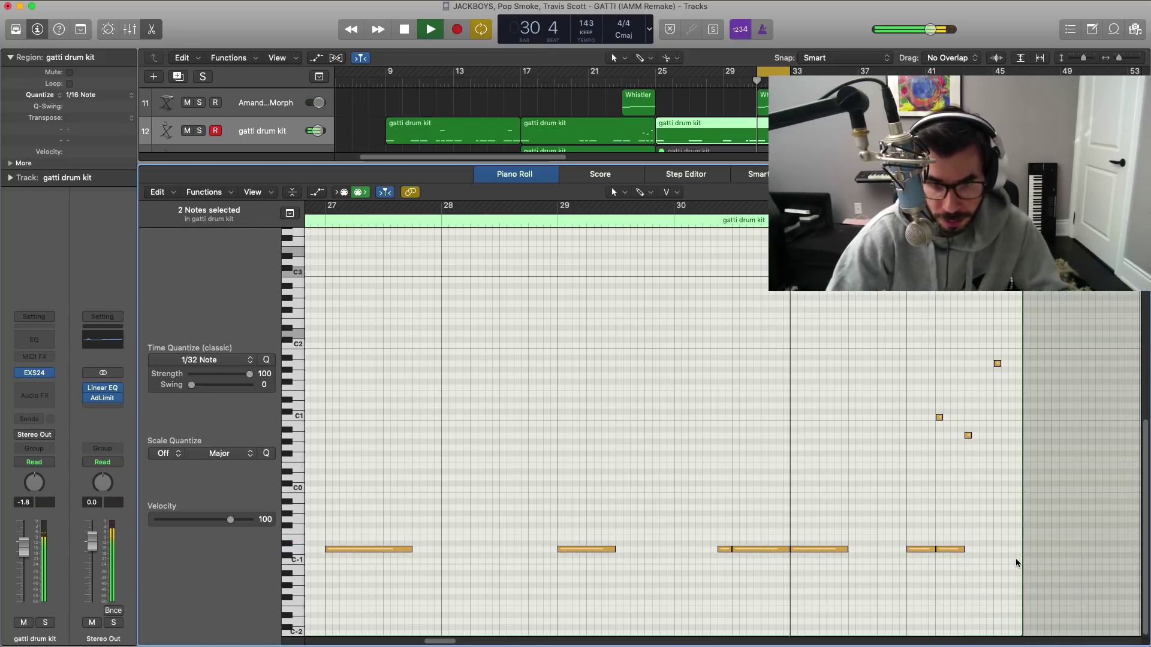
Step: Narrow the cycle range to bar 32 and play it
key(space)
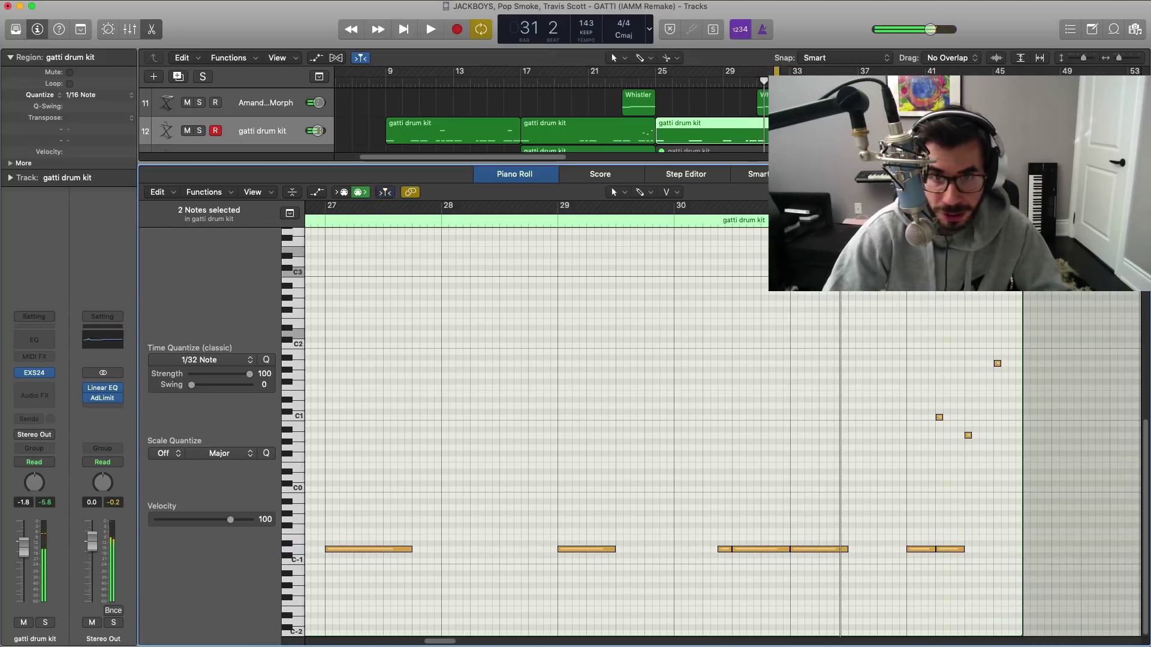
key(c)
key(space)
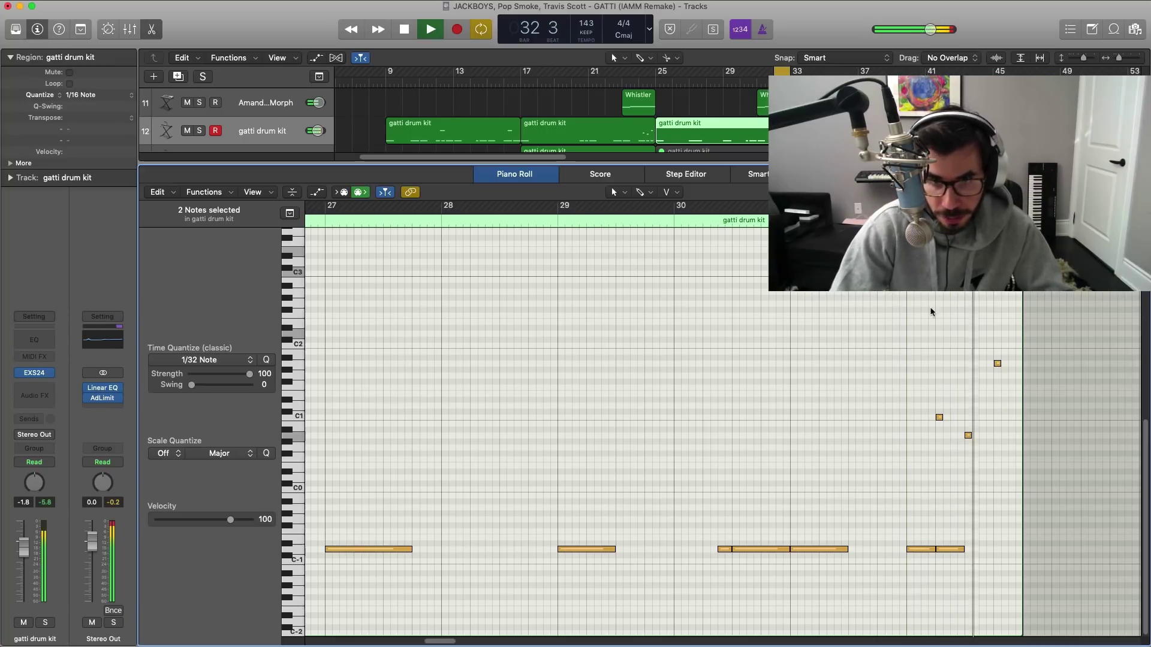
Step: Delete the three high notes in bar 32 and add an F0 eighth note on the bar's first beat
drag(921, 319, 1010, 460)
key(Delete)
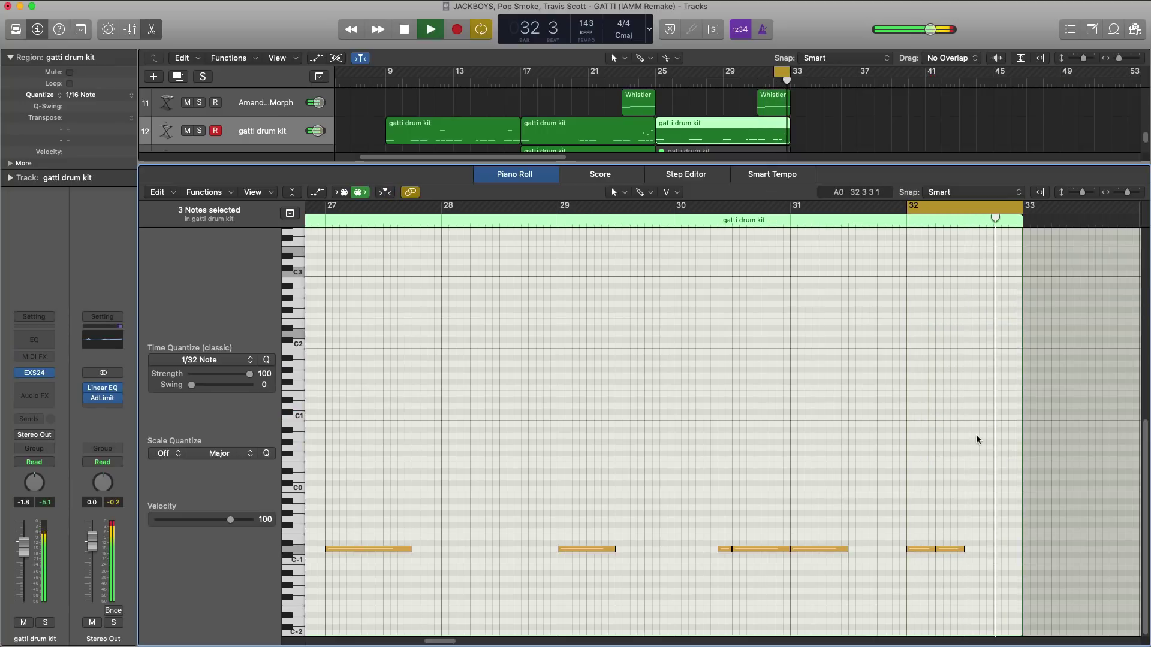
key(space)
click(909, 459)
key(space)
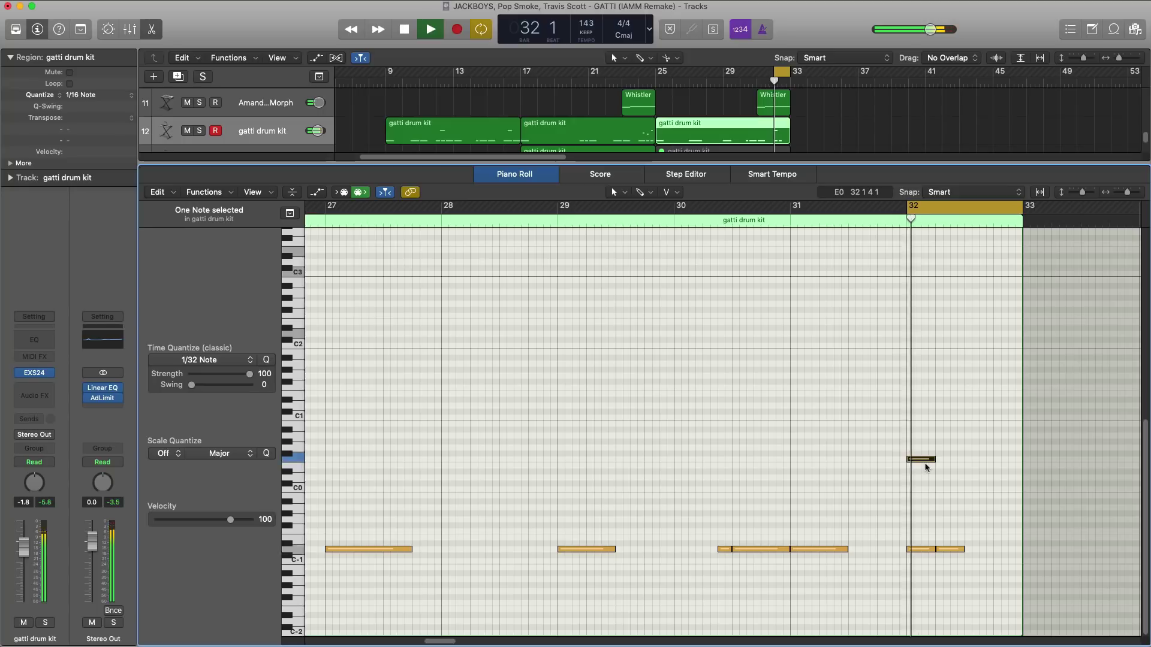
key(space)
drag(930, 461, 914, 463)
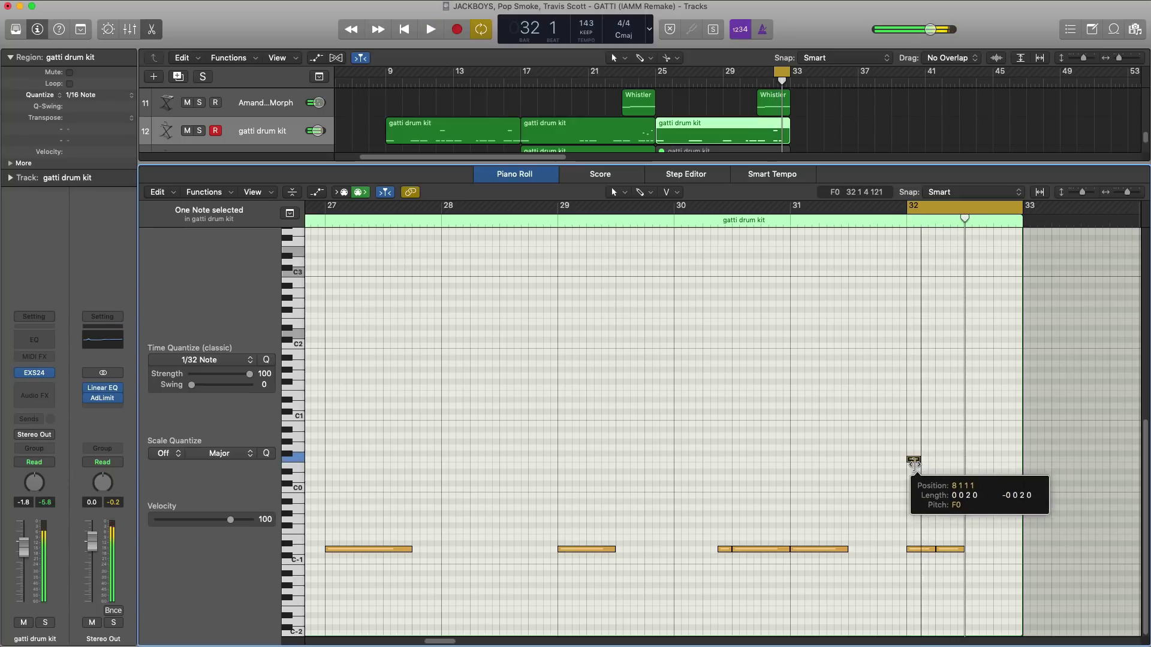
Step: Fill the rest of bar 32's first two beats with E0, F0 and E0 eighth notes
key(space)
key(space)
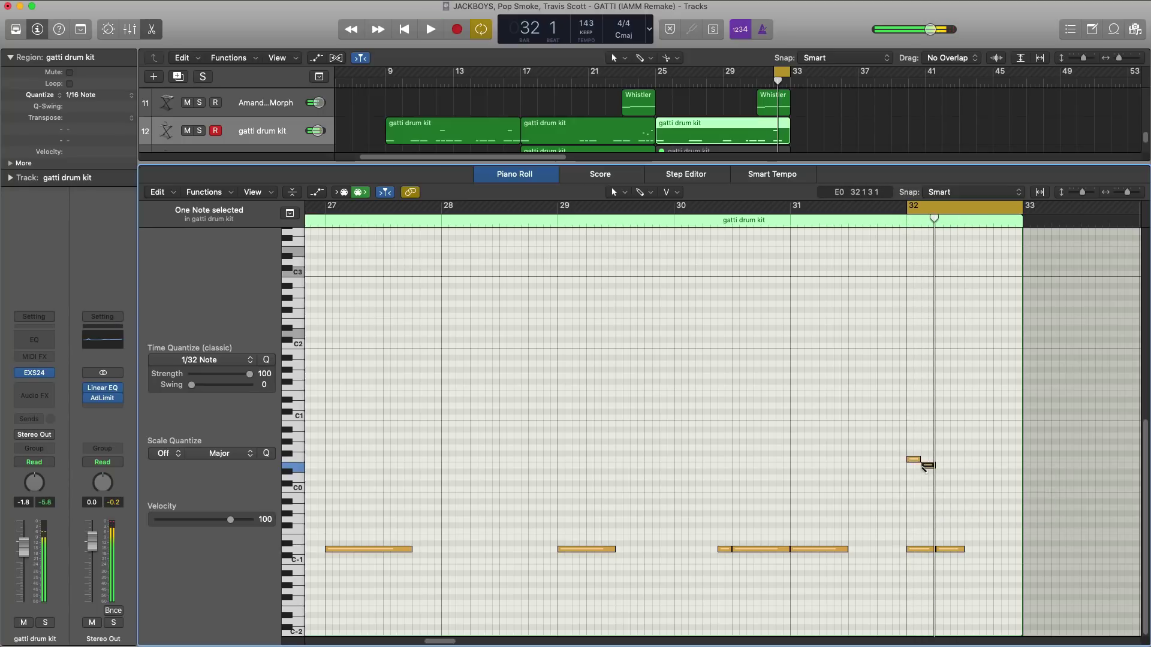
key(space)
key(space)
super+click(937, 460)
key(space)
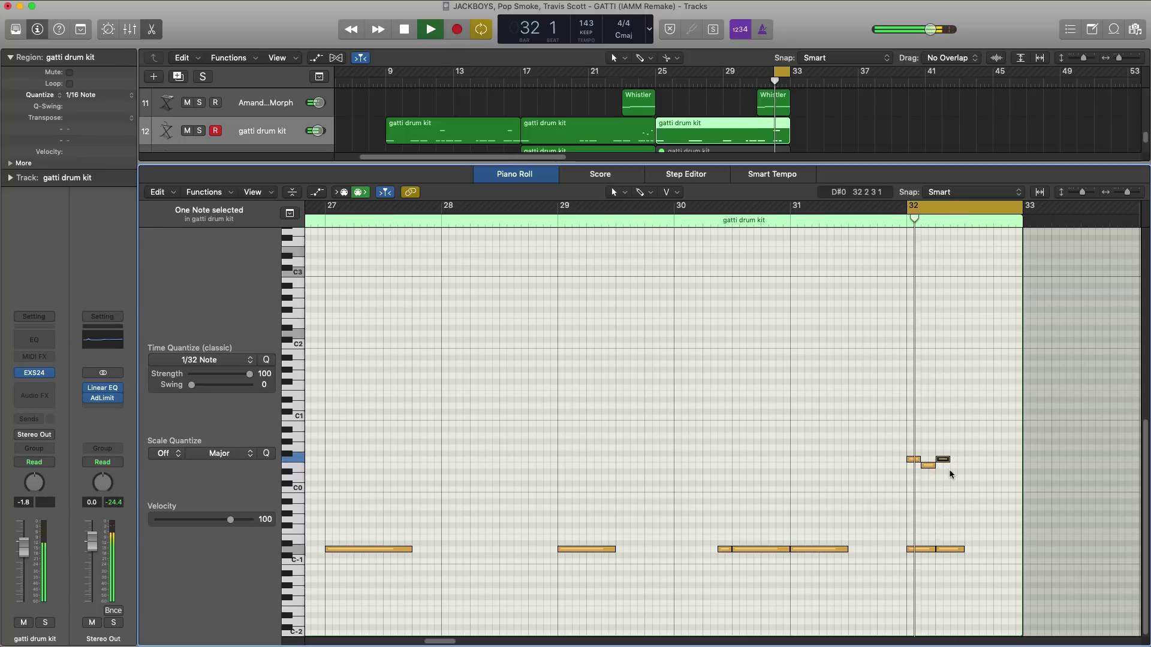
key(space)
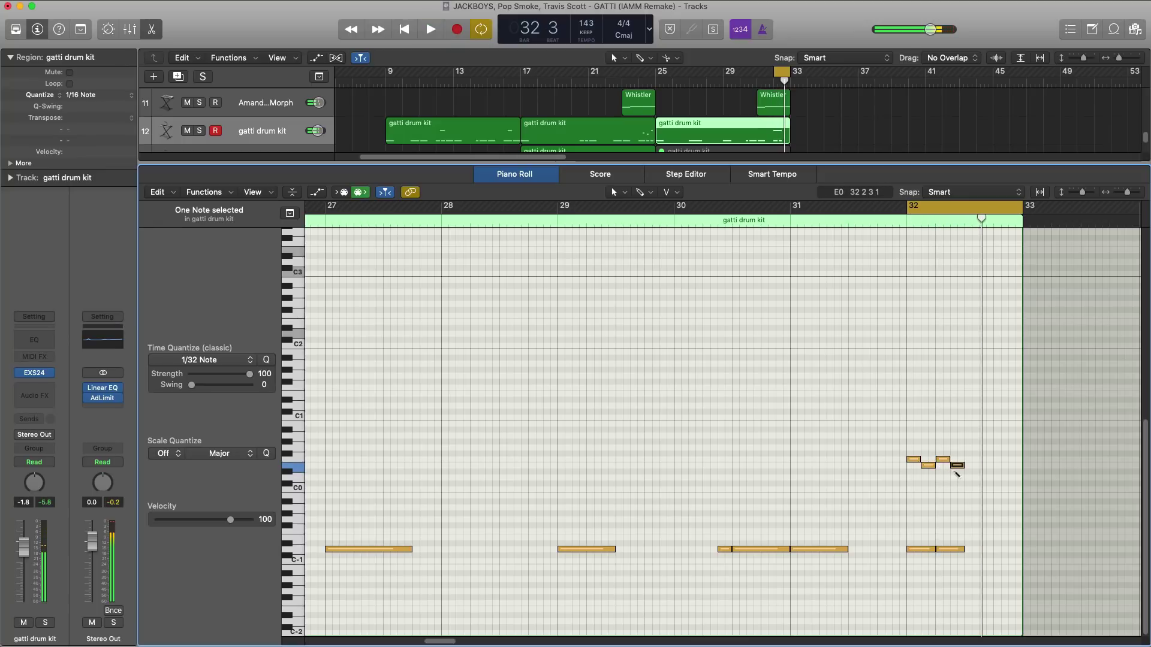
Step: Add a D0 note on beat 3 of bar 32, lengthen it to the end of the bar and play the fill
key(space)
key(space)
super+click(968, 478)
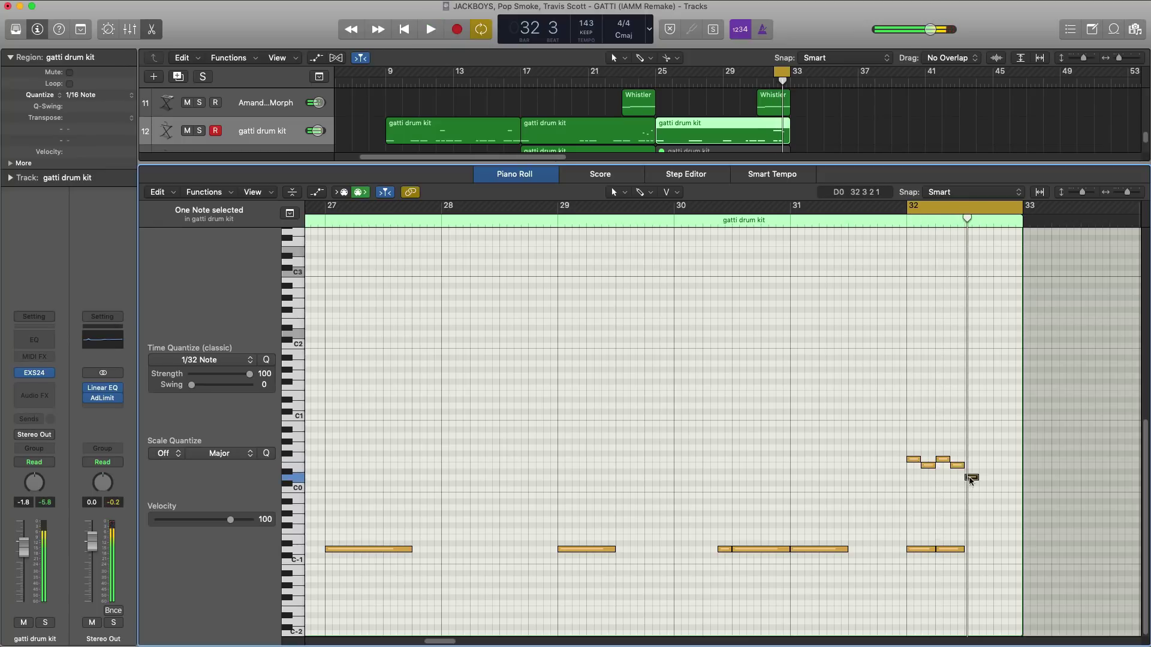
drag(970, 479, 1019, 481)
key(space)
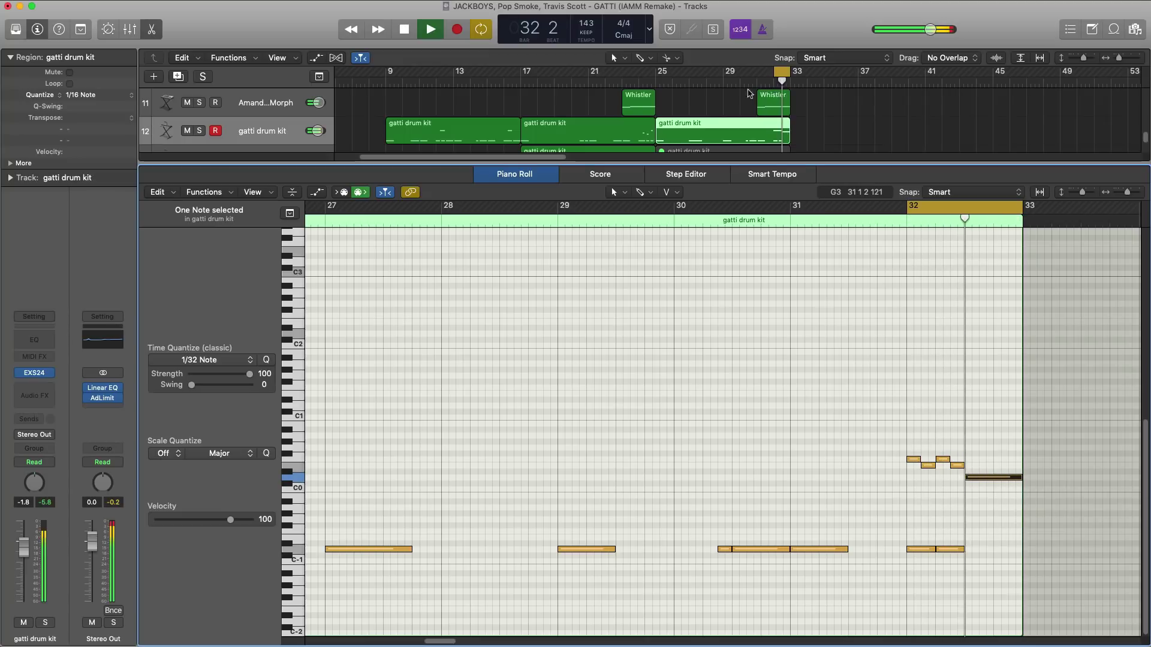
Step: Set the cycle range to bars 29 through 32 and listen to the bass fill in context
drag(724, 74, 789, 75)
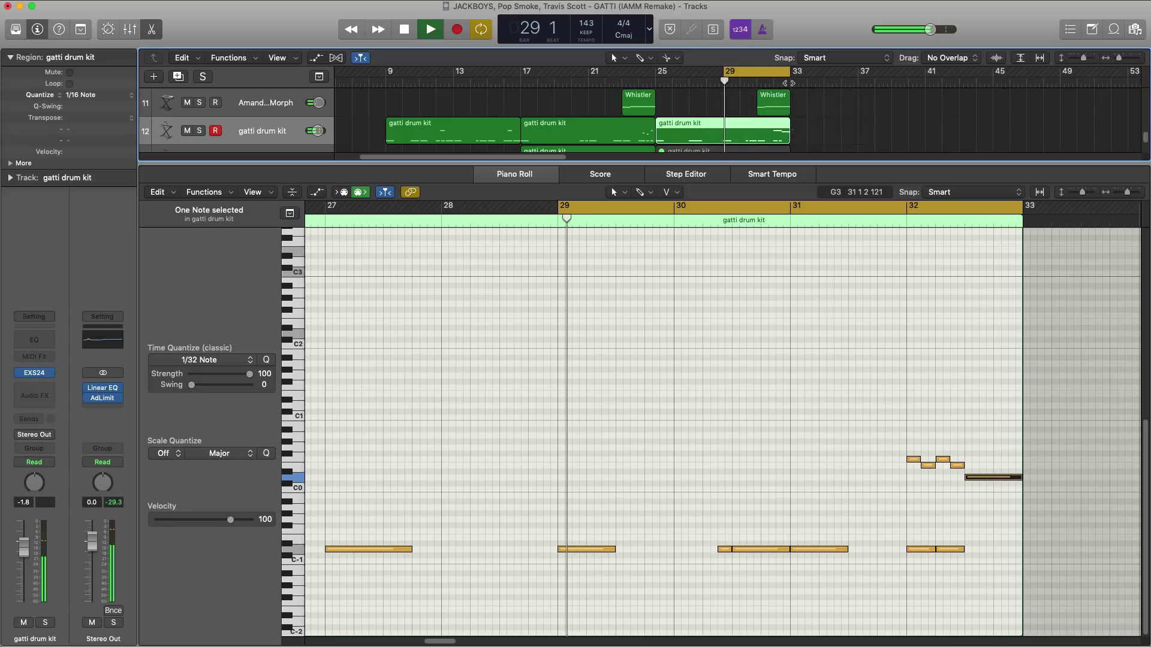
key(e)
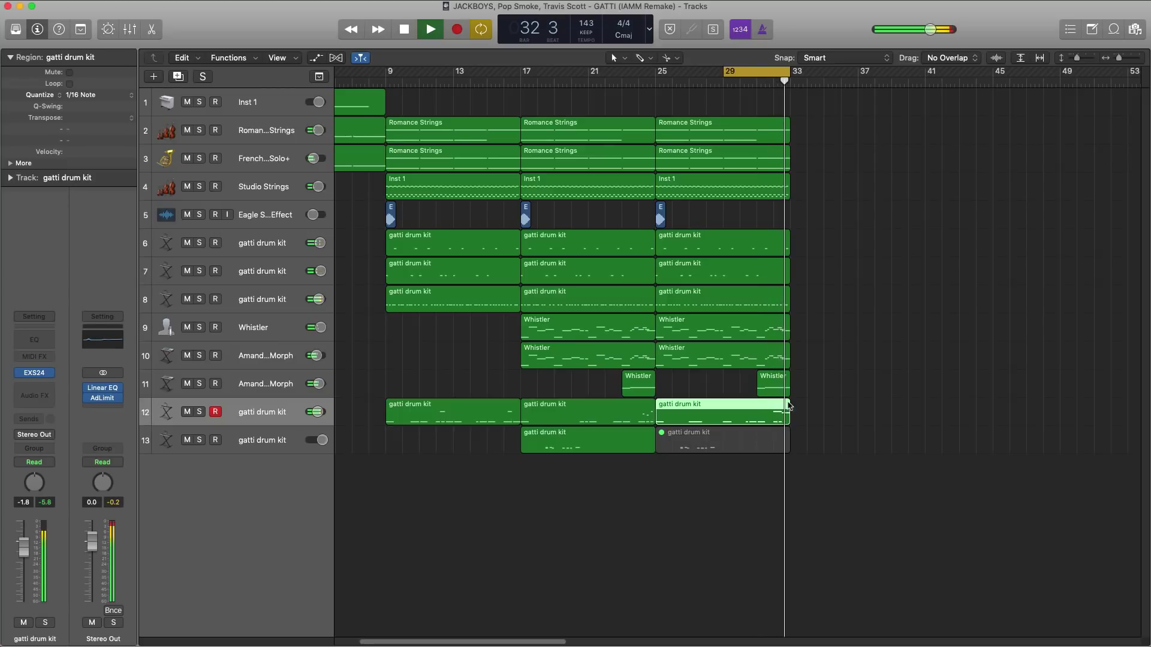
key(space)
Step: Set the cycle range to bars 25 through 32 and open track 13's muted region at bar 25 in the Piano Roll
drag(656, 72, 789, 72)
click(727, 440)
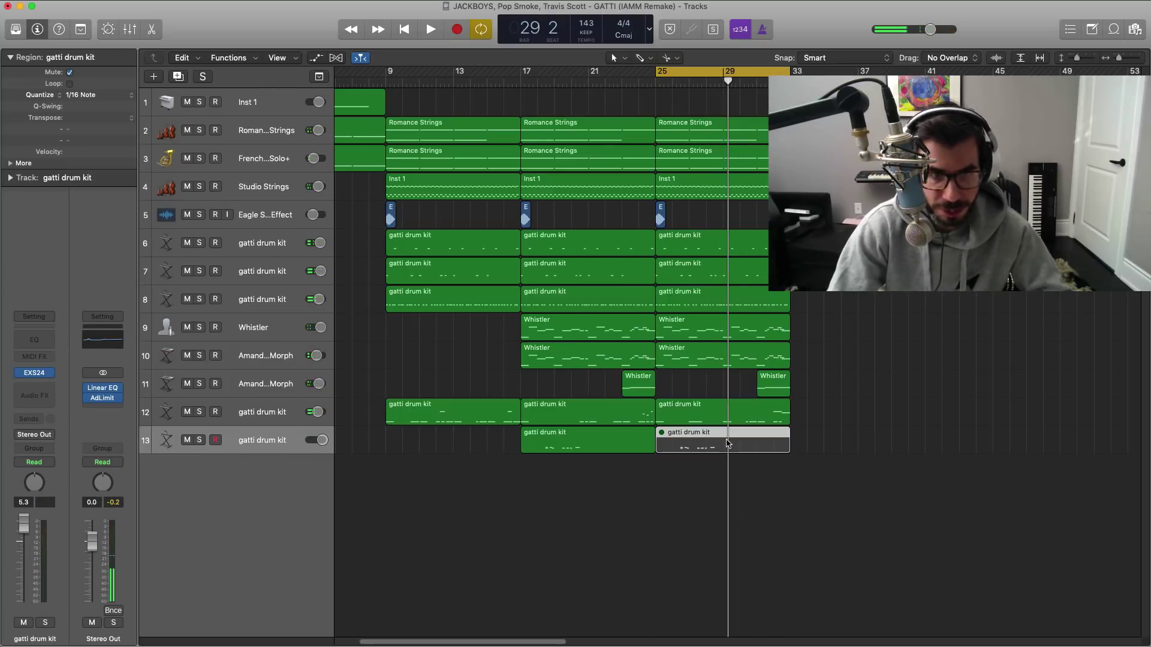
key(e)
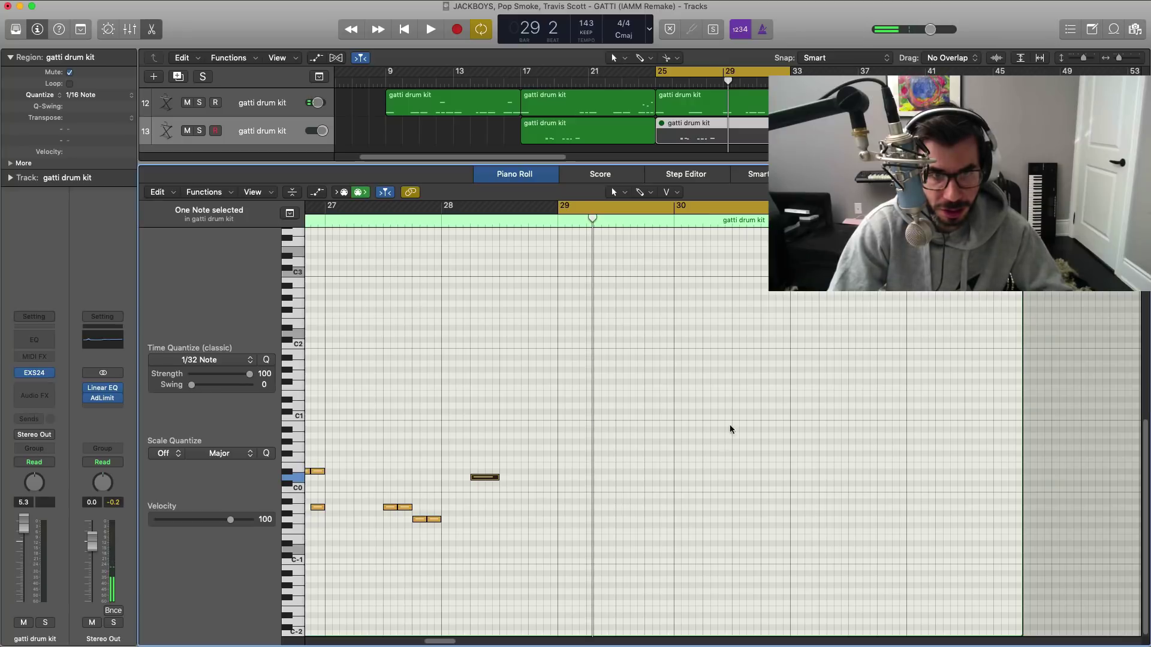
ctrl+alt+click(606, 380)
ctrl+alt+click(606, 380)
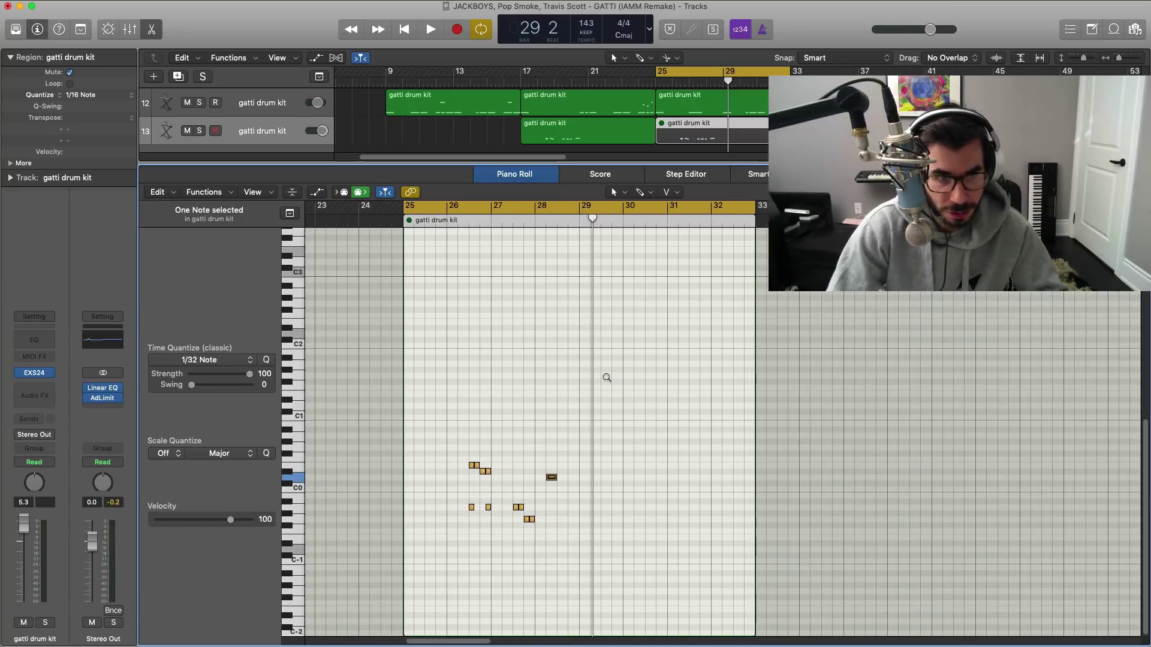
scroll(607, 378, up, 5)
scroll(607, 379, left, 5)
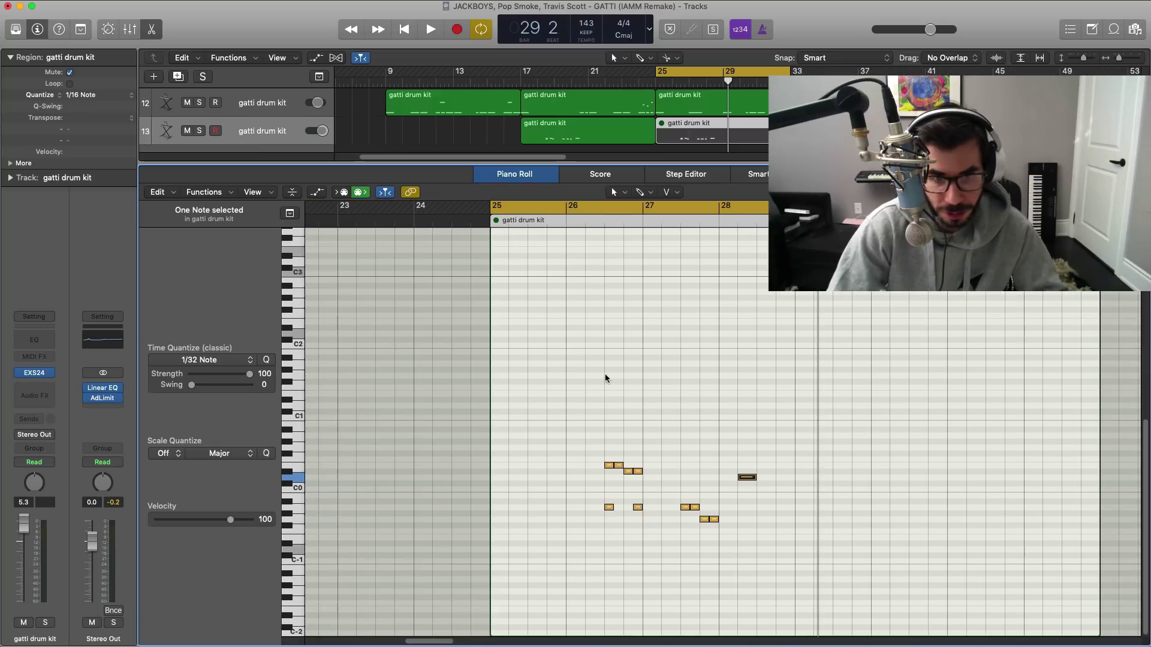
Step: Delete all the notes in bar 26 of track 13's region
key(space)
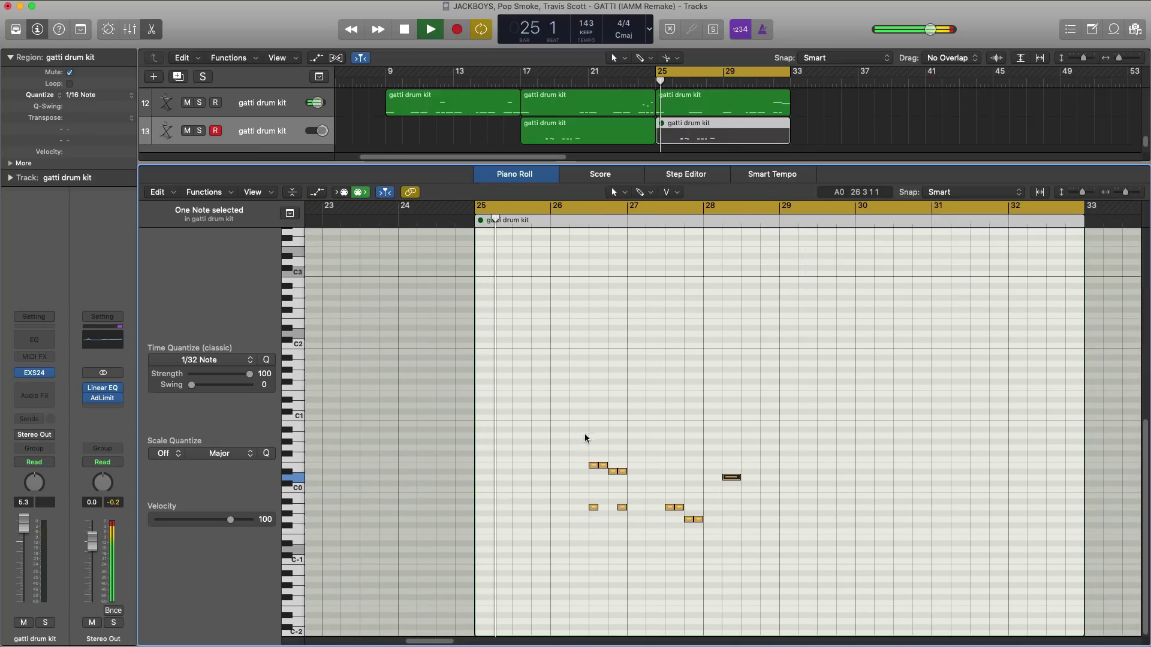
drag(569, 451, 630, 533)
key(Delete)
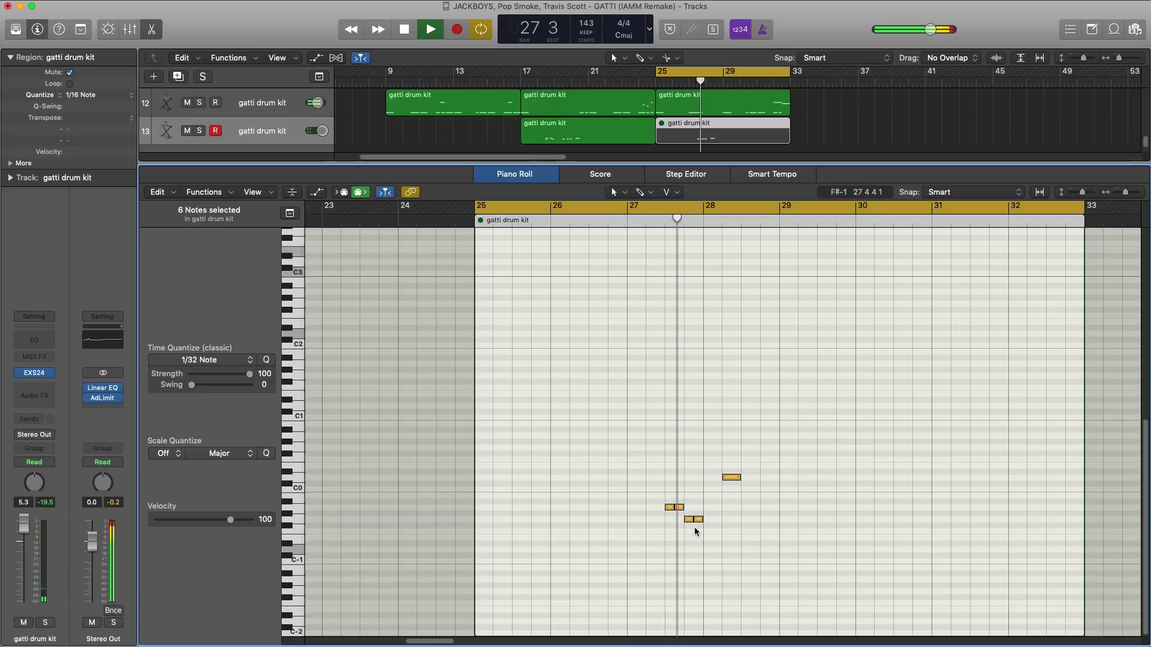
key(space)
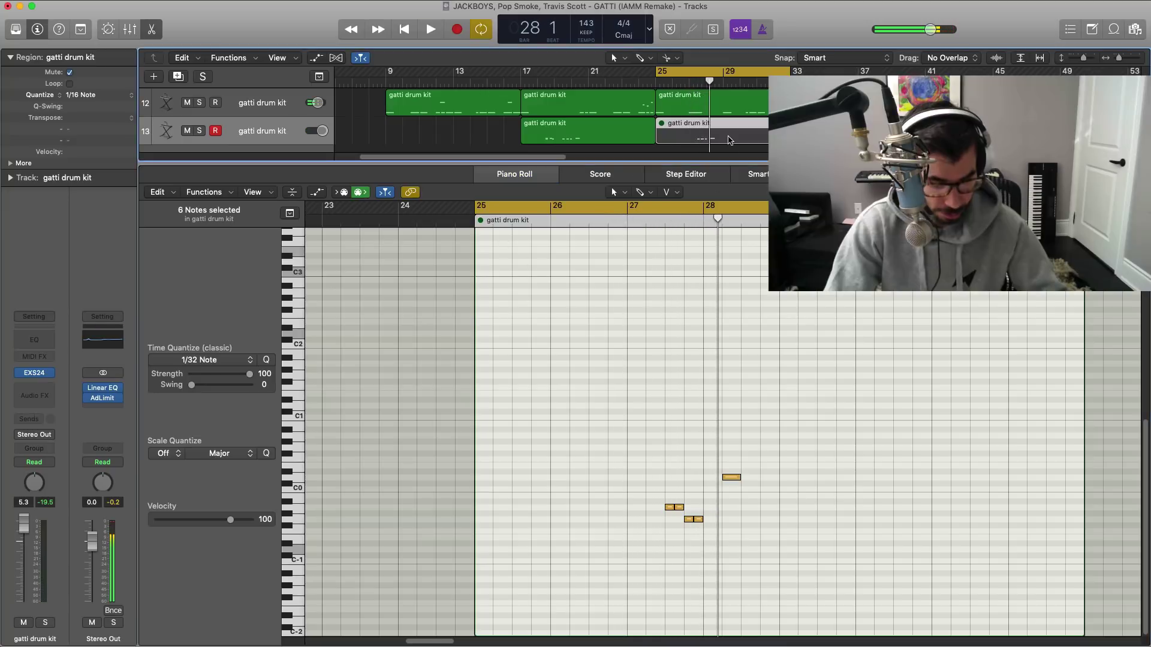
Step: Unmute track 13's region at bar 25 and listen to its remaining notes
key(ctrl+m)
key(space)
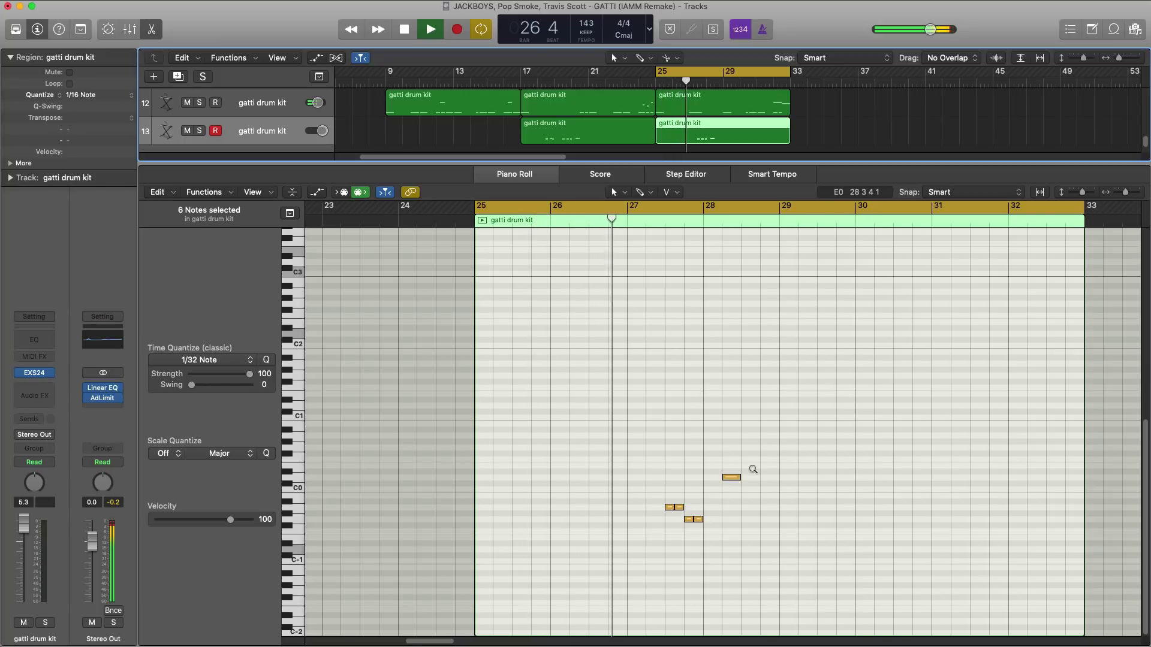
scroll(753, 470, up, 3)
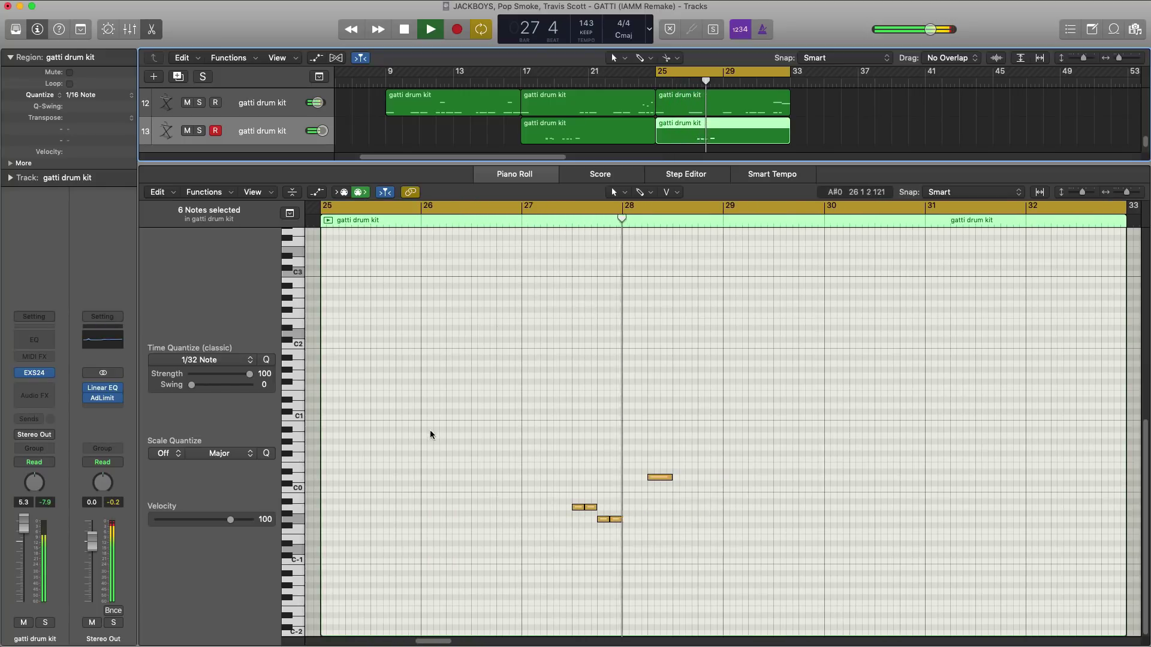
key(space)
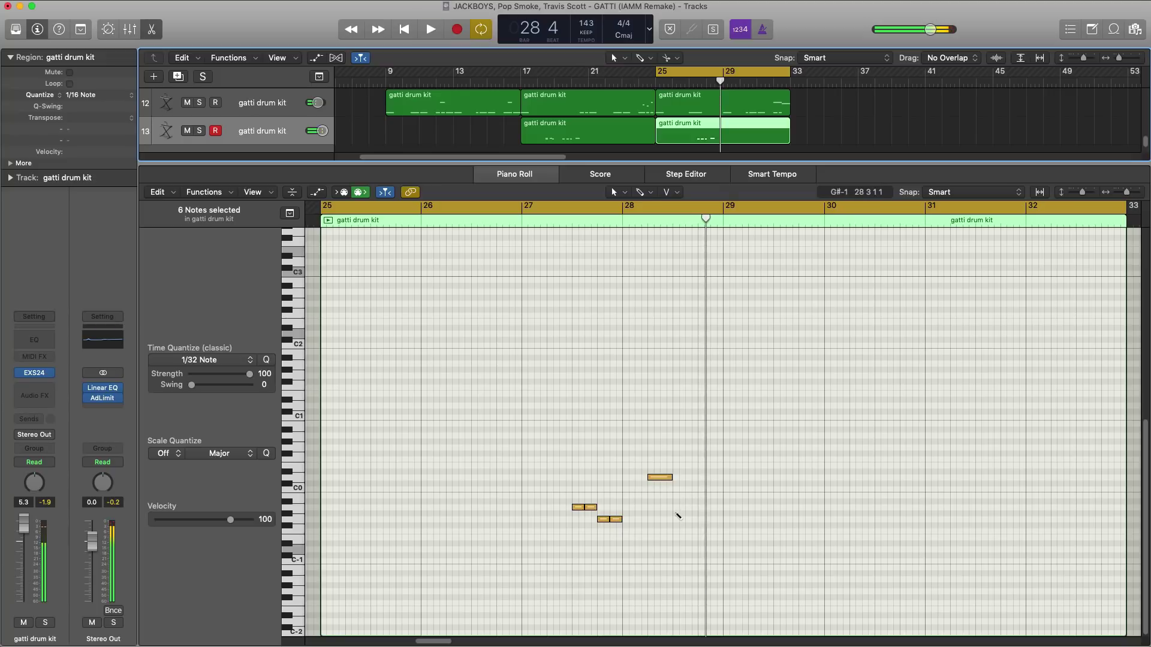
Step: Add one-beat notes to bar 28, G#-1 on beat 3 and A-1 on beat 4, and play the result
click(674, 513)
mouse_move(722, 513)
mouse_down()
mouse_move(698, 514)
mouse_move(707, 507)
mouse_up()
click(699, 502)
key(space)
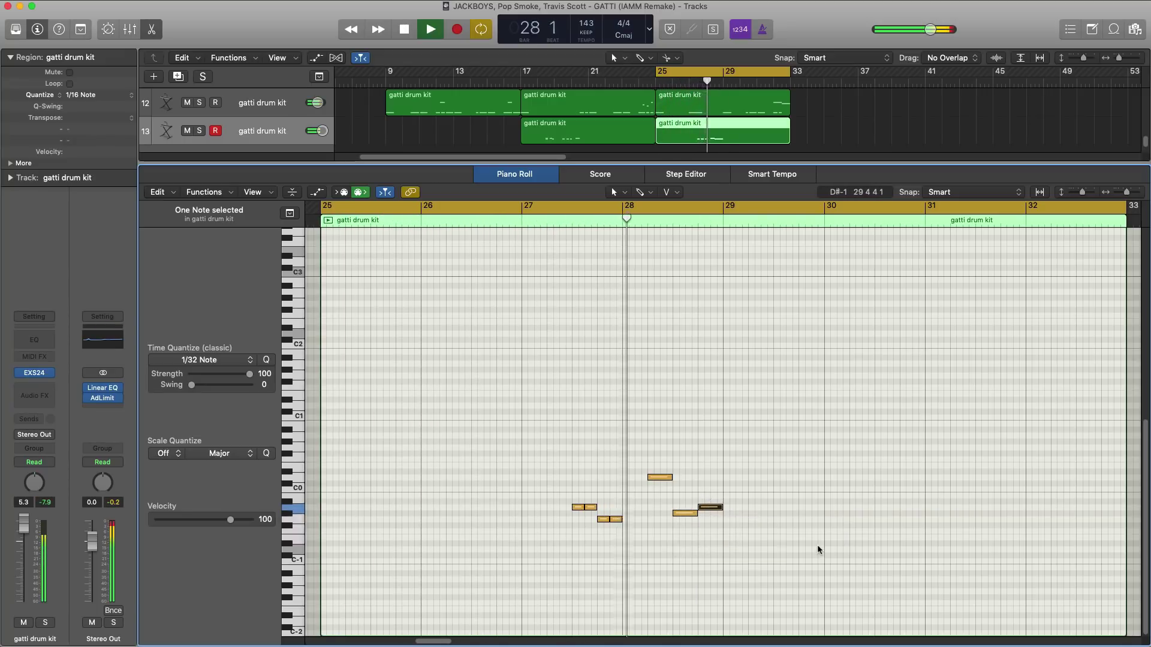
Step: From beat 4 of bar 29, add an A-1 eighth, A-1 quarter, G#-1 eighth and A-1 eighth note in sequence
click(800, 509)
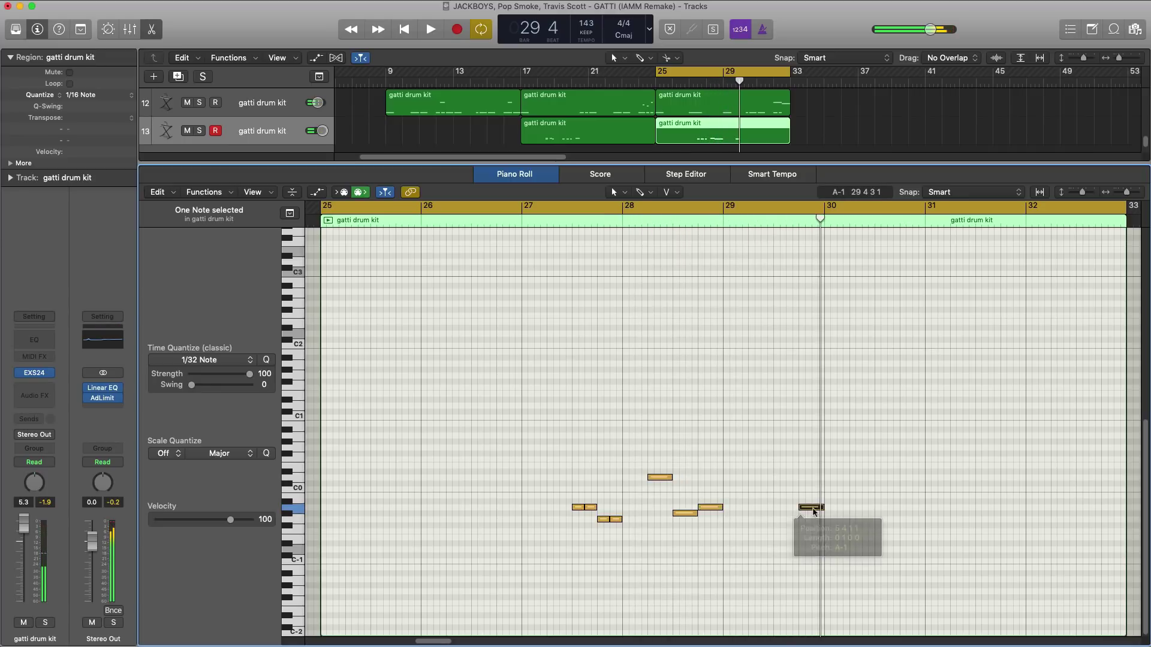
key(space)
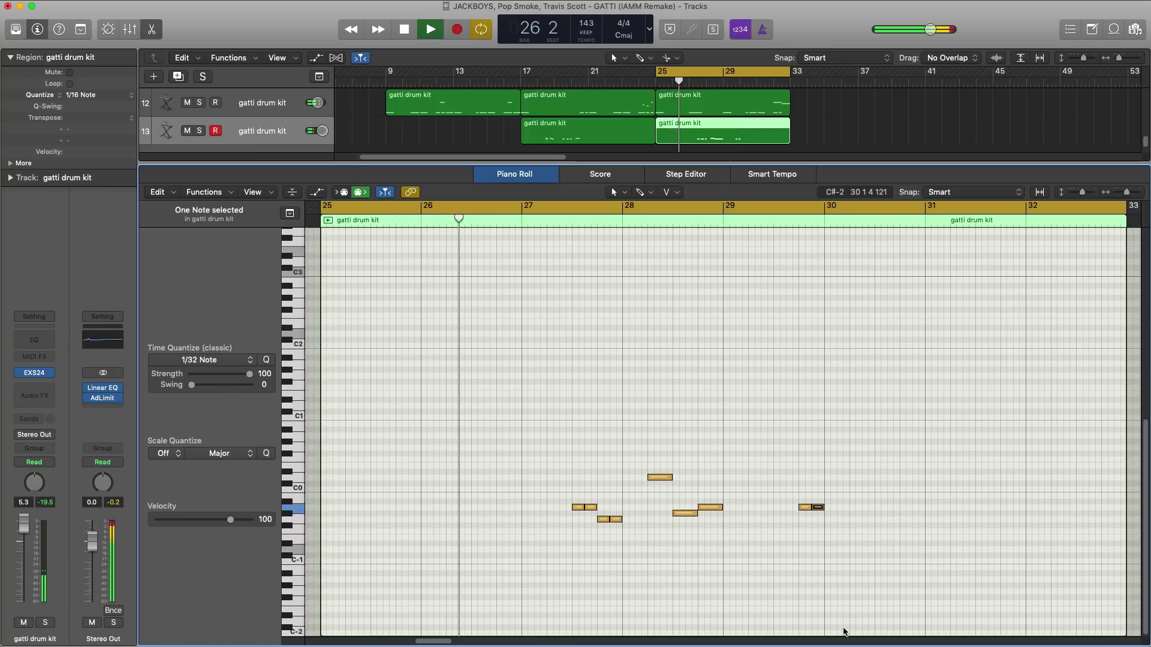
scroll(838, 612, right, 3)
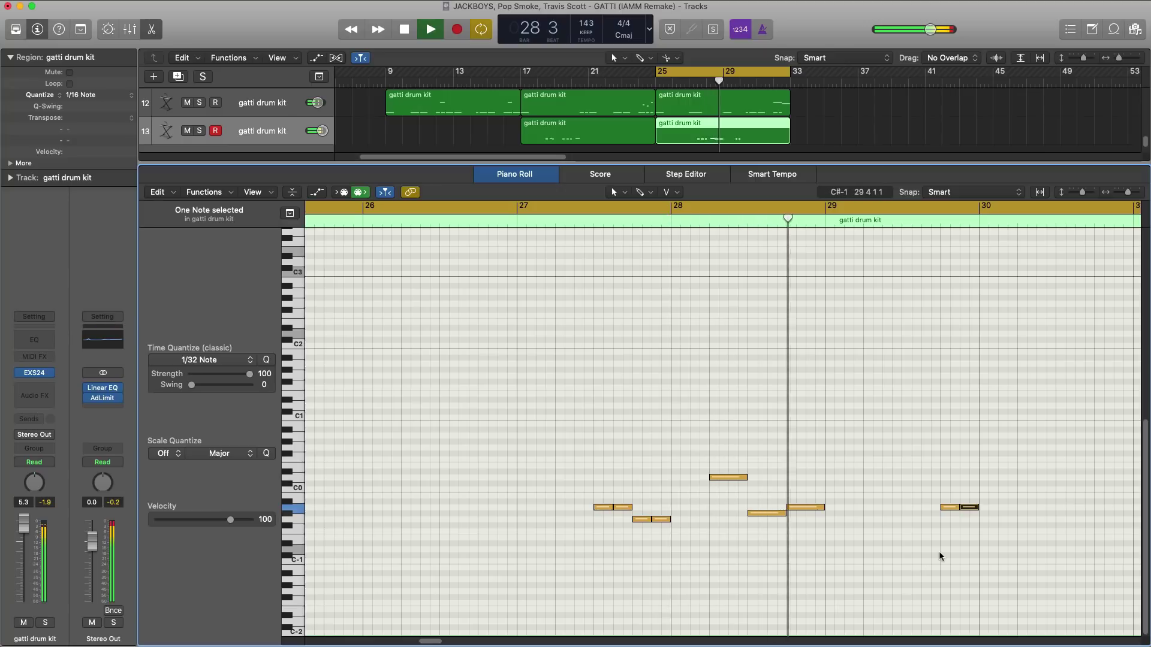
drag(974, 508, 920, 515)
key(space)
key(space)
scroll(1043, 527, right, 5)
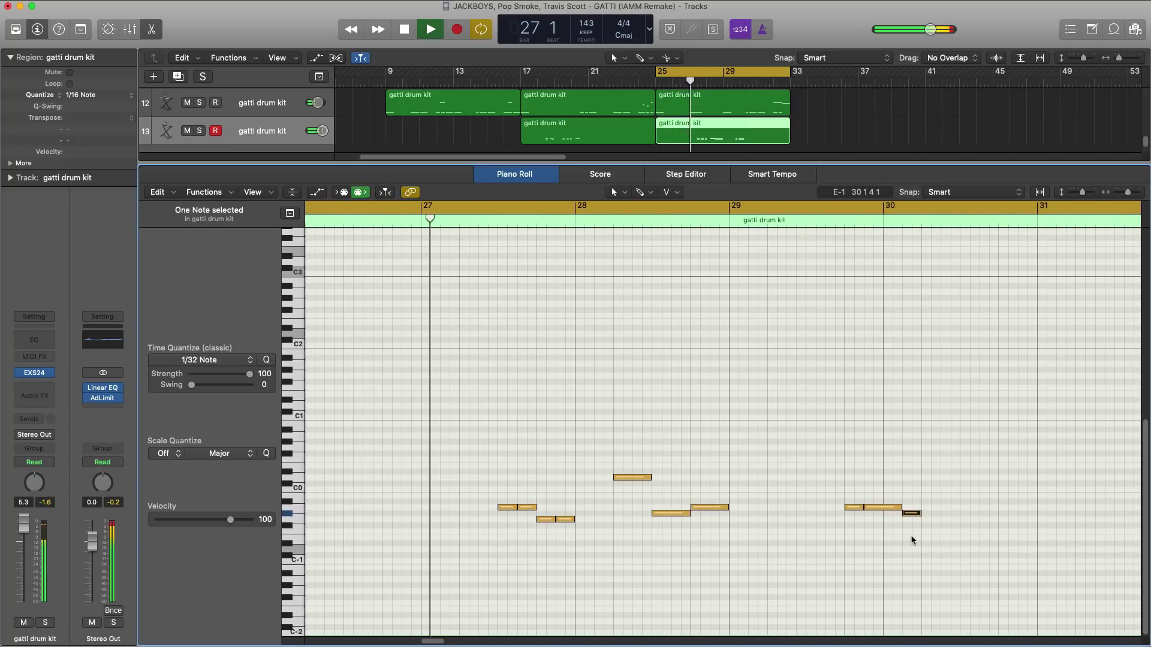
super+click(924, 508)
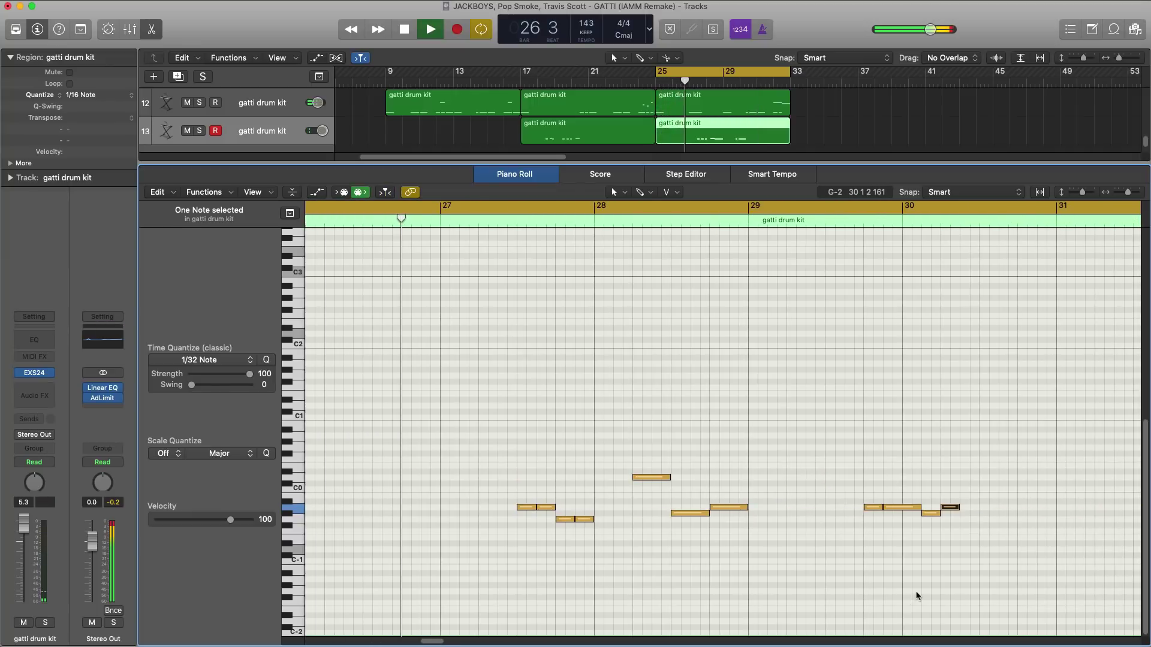
Step: Move the four-note phrase across bars 29 and 30 an eighth note later and play it
key(space)
drag(988, 555, 869, 501)
drag(926, 526, 888, 510)
key(space)
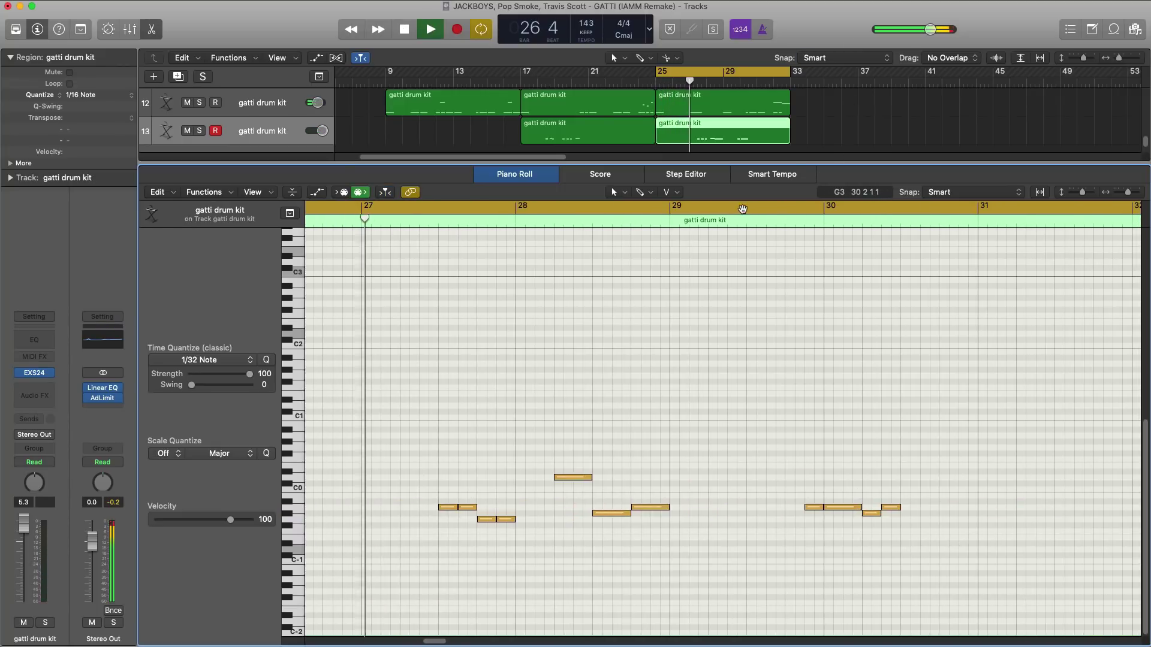
Step: Set the cycle range to bars 29 and 30 and lengthen the A-1 note on bar 30's first beat
drag(673, 207, 966, 233)
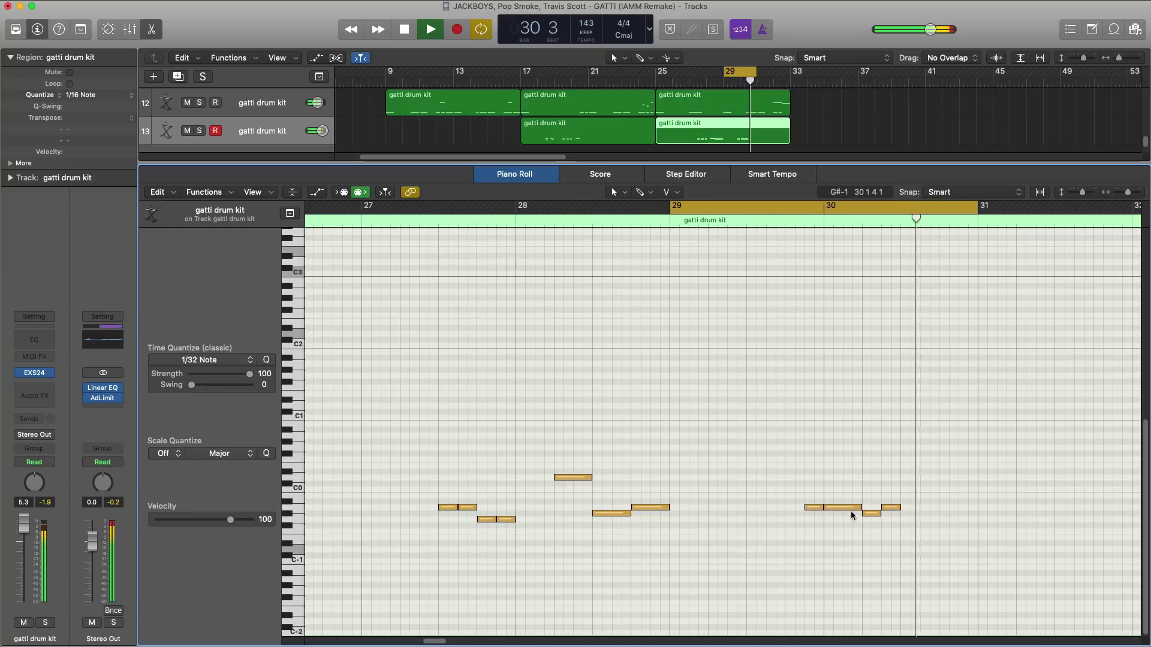
key(space)
drag(861, 508, 900, 507)
click(861, 555)
key(space)
Step: Return to the arrangement, set the cycle range to bars 25 through 32 and listen to the whole section
key(e)
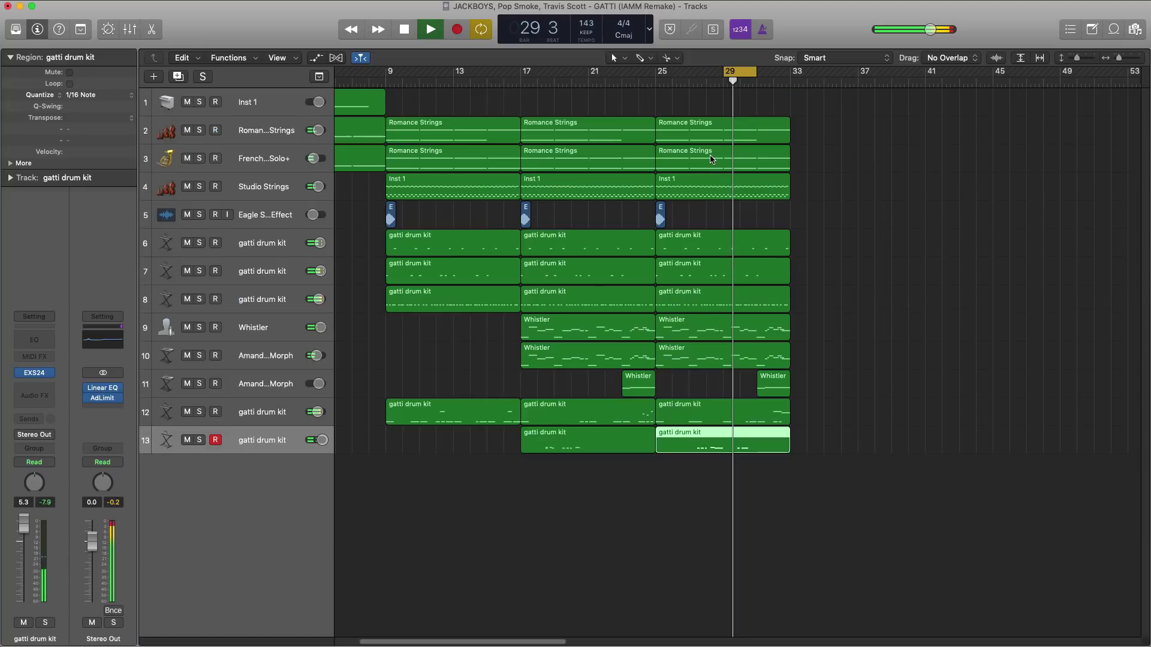
key(space)
drag(658, 75, 790, 76)
key(space)
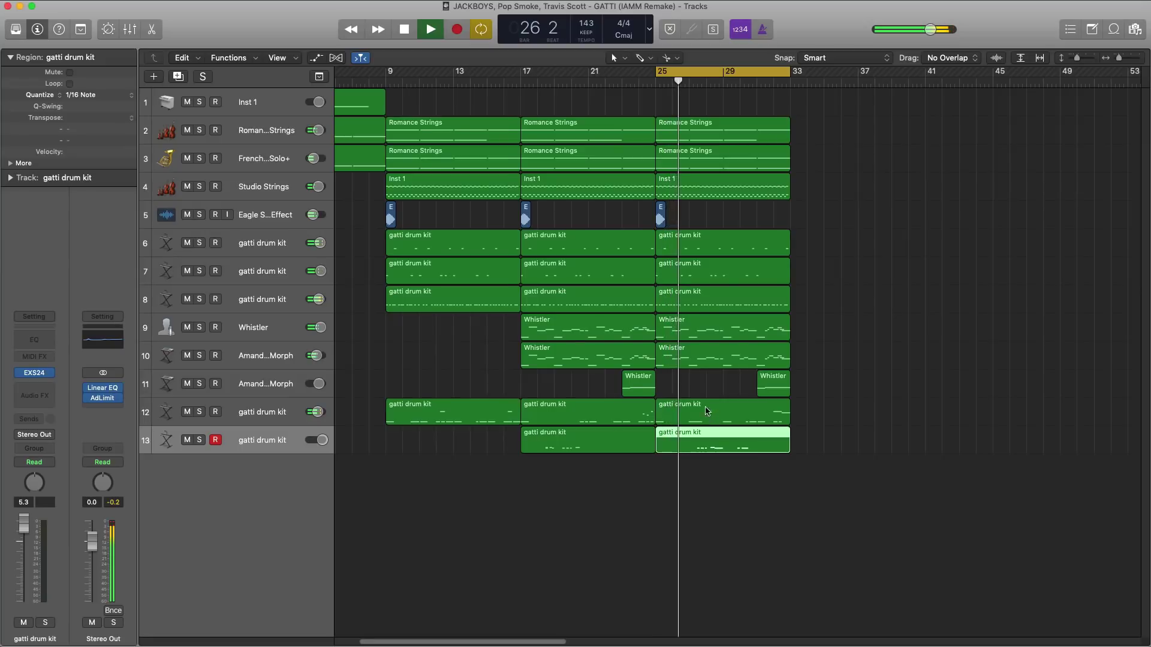
scroll(702, 393, up, 5)
scroll(703, 394, down, 3)
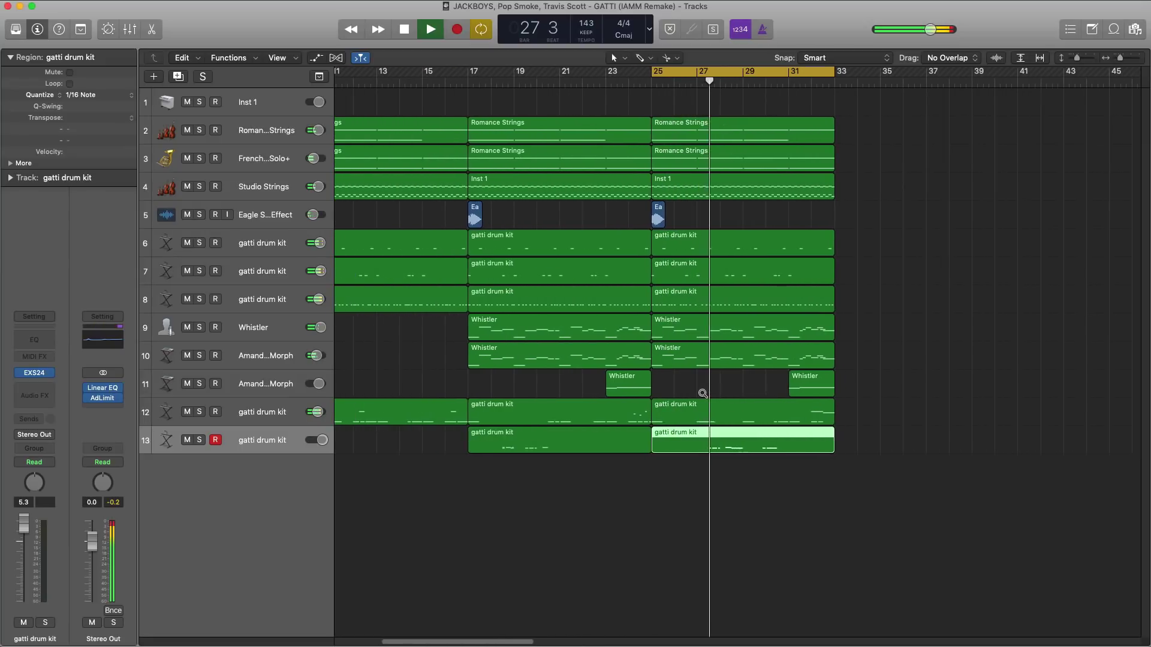
scroll(702, 394, up, 2)
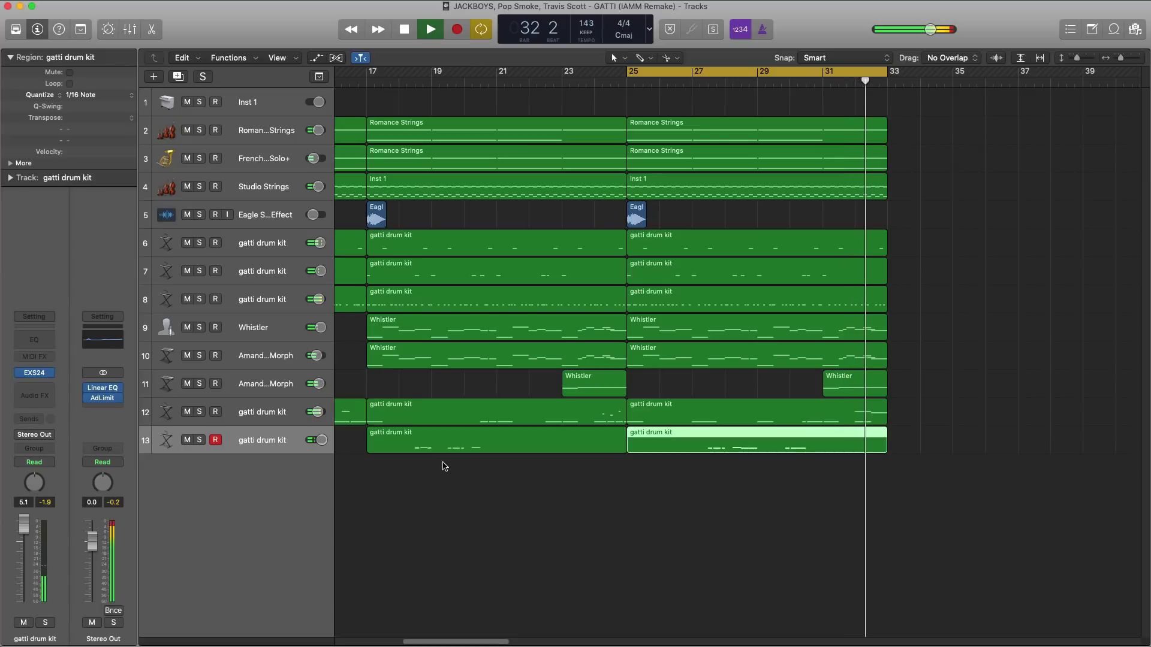
key(space)
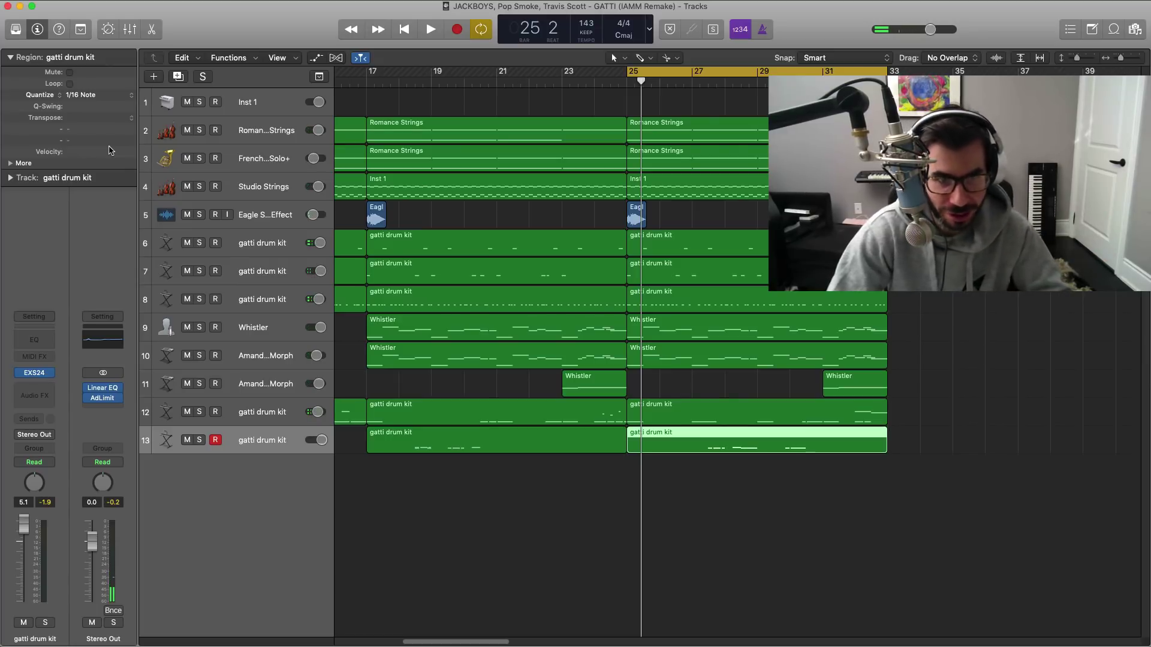
Step: Open track 6's drum kit region at bar 25 in the piano roll and play it up to bar 29
scroll(539, 386, up, 5)
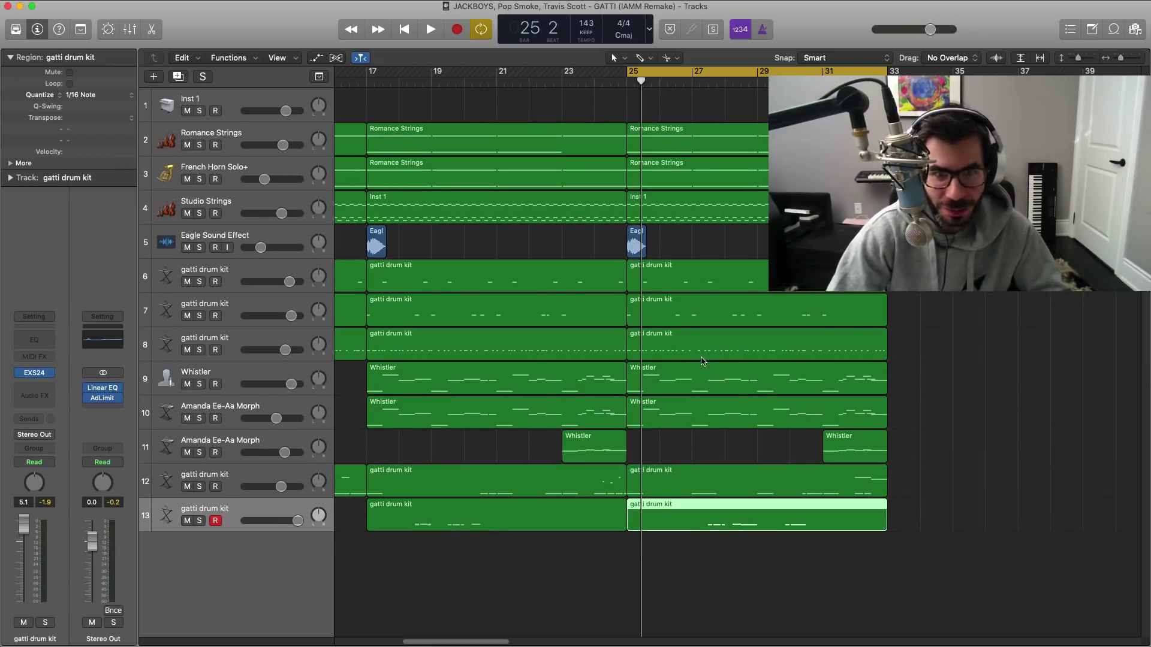
double_click(707, 276)
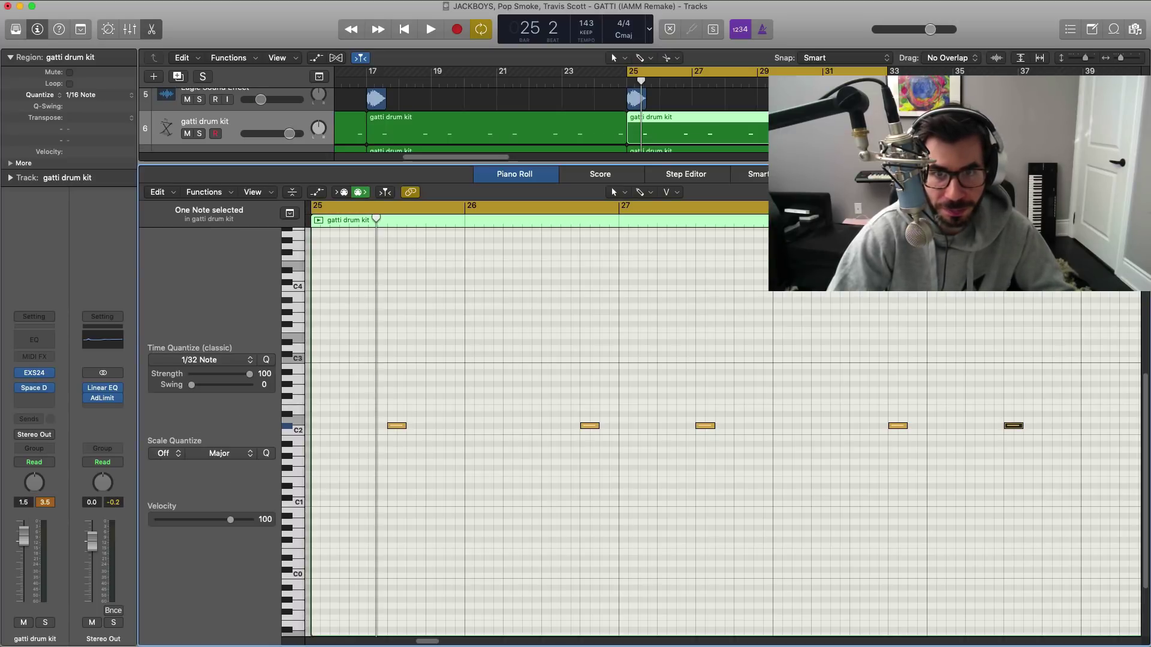
scroll(804, 379, down, 4)
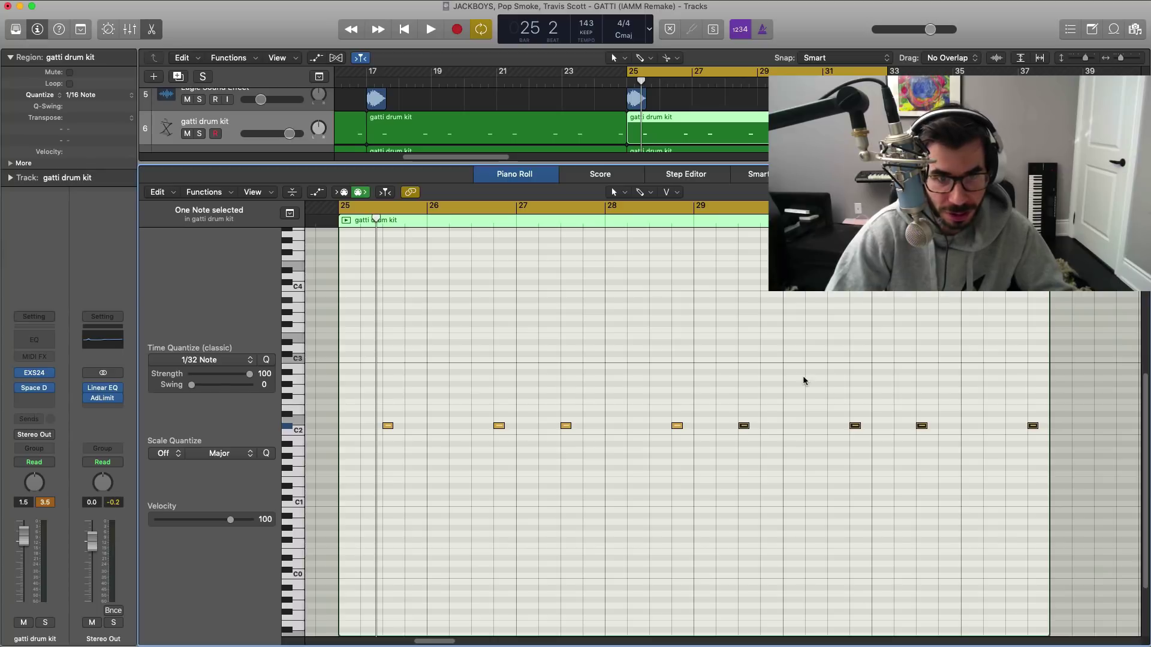
key(space)
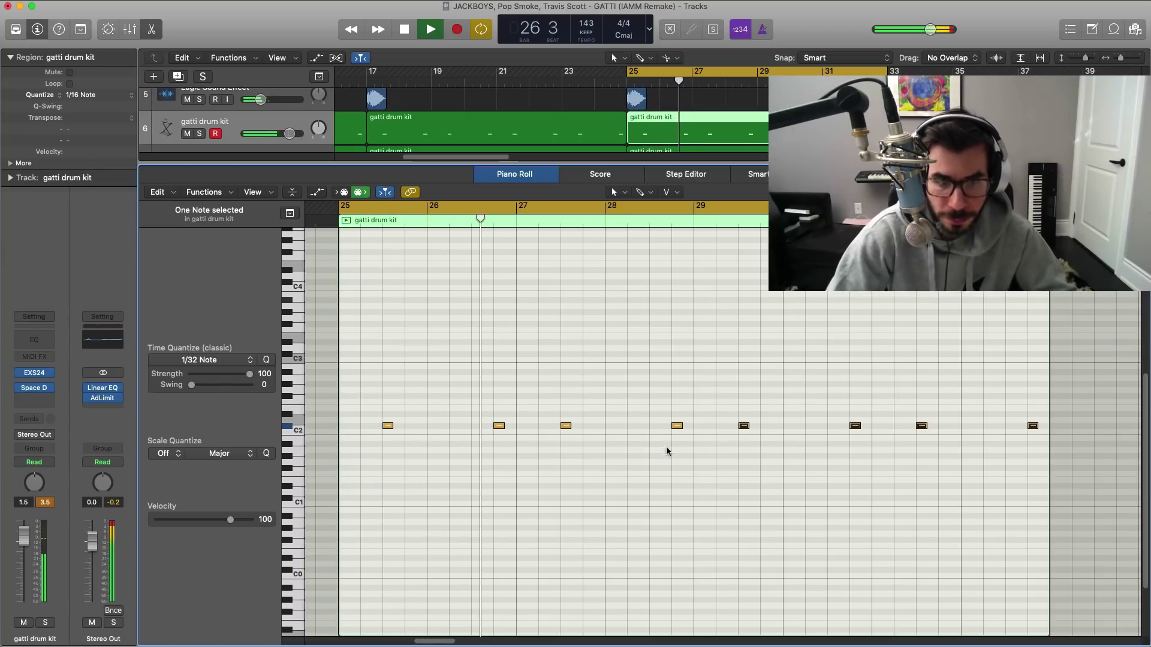
scroll(665, 446, up, 3)
scroll(668, 448, up, 2)
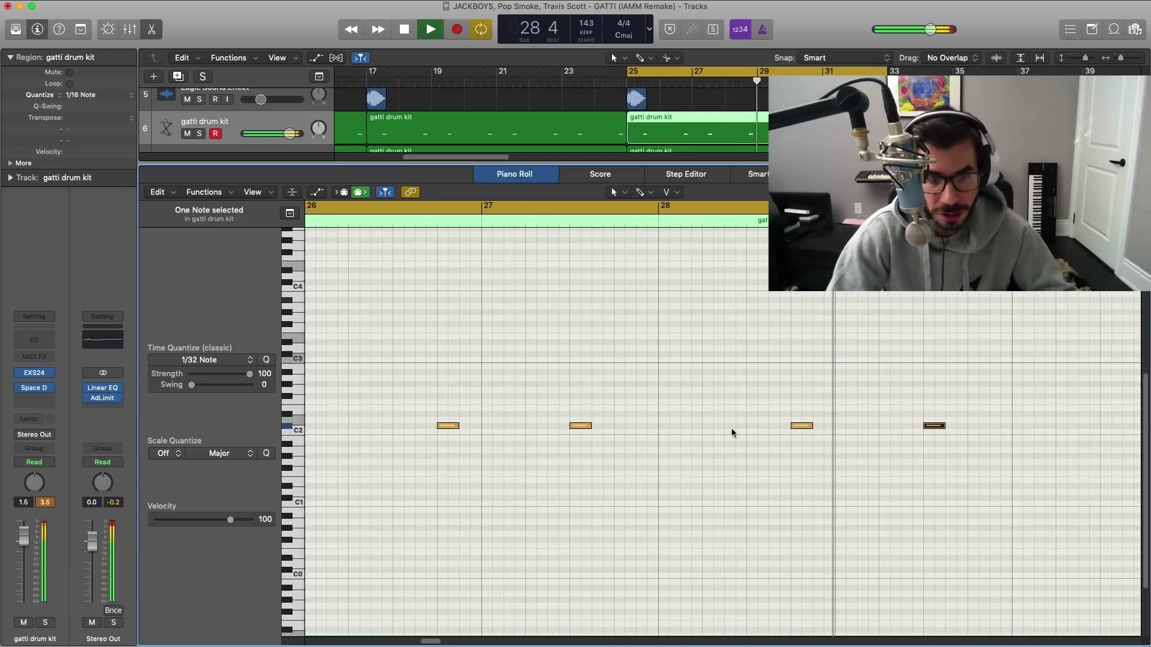
Step: In bar 28, add three consecutive C#2 sixteenth notes from beat 2 and a fourth on beat 3, checking them in playback
key(space)
click(706, 427)
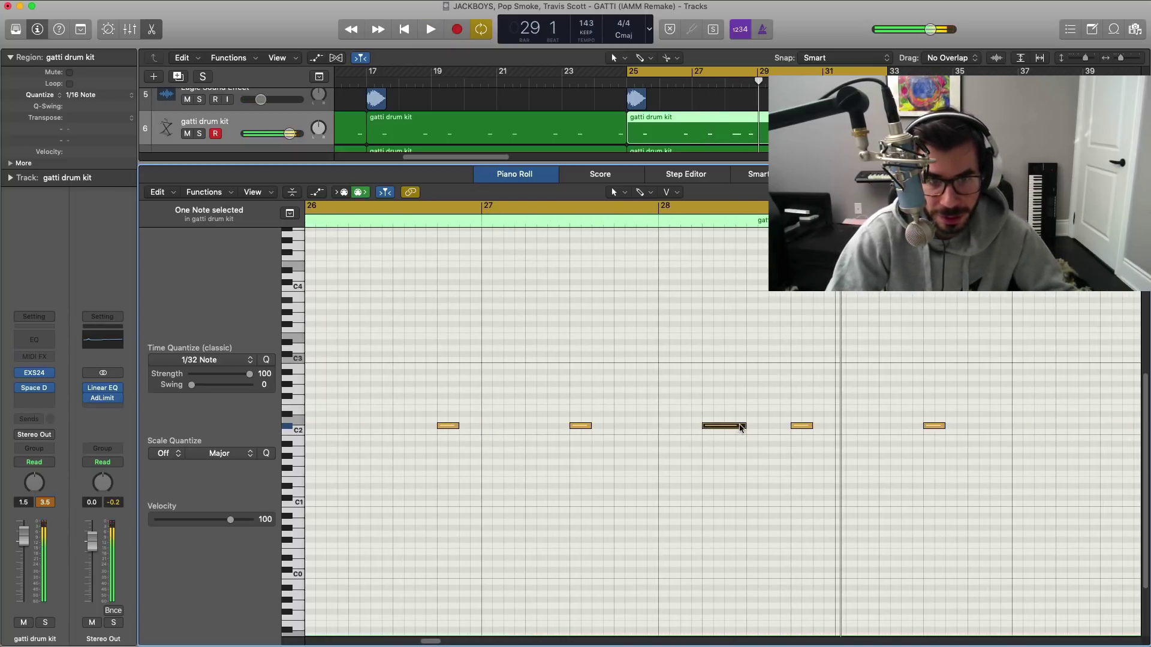
mouse_move(742, 427)
mouse_down()
mouse_move(707, 437)
mouse_move(717, 428)
mouse_up()
click(717, 421)
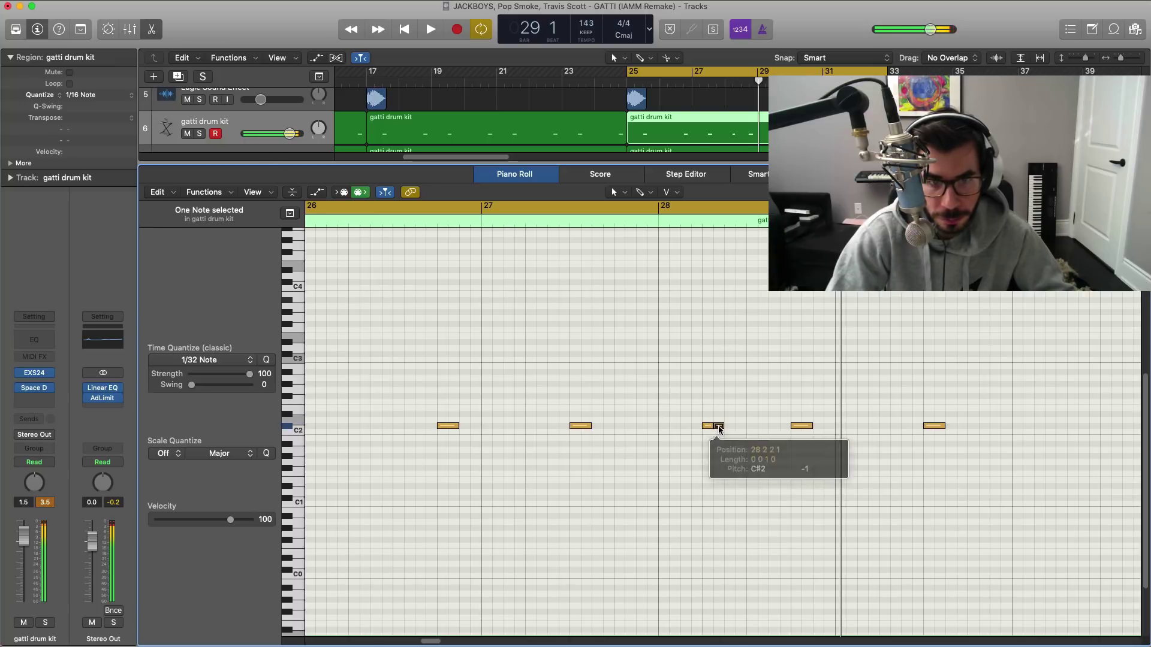
super+click(730, 427)
key(space)
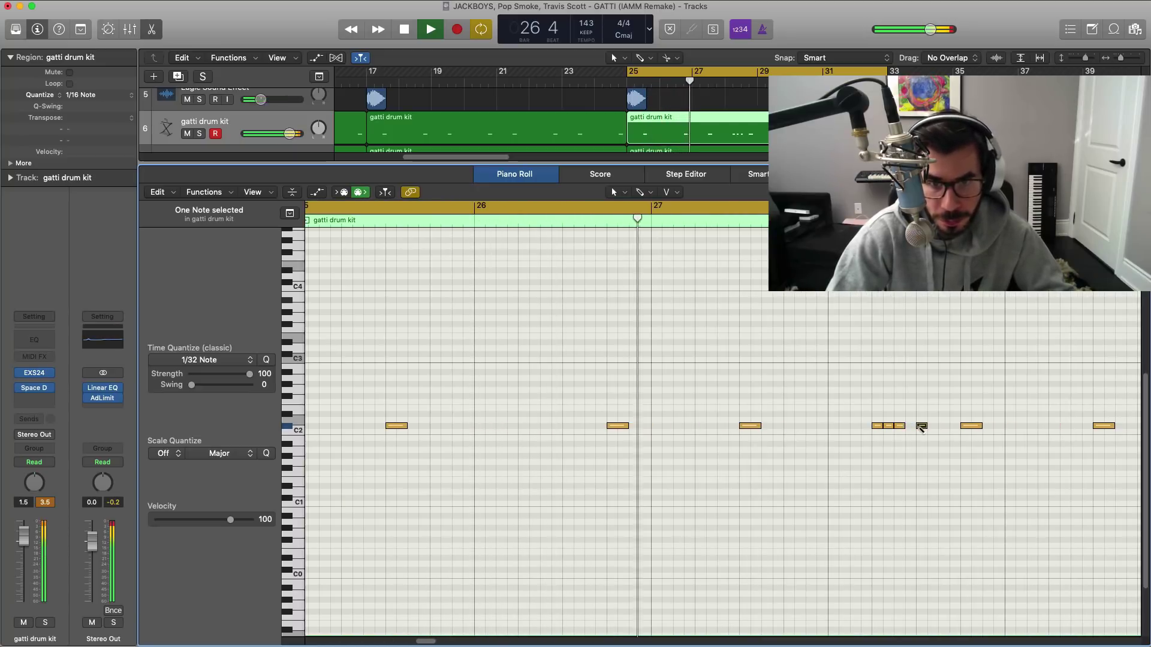
super+click(922, 426)
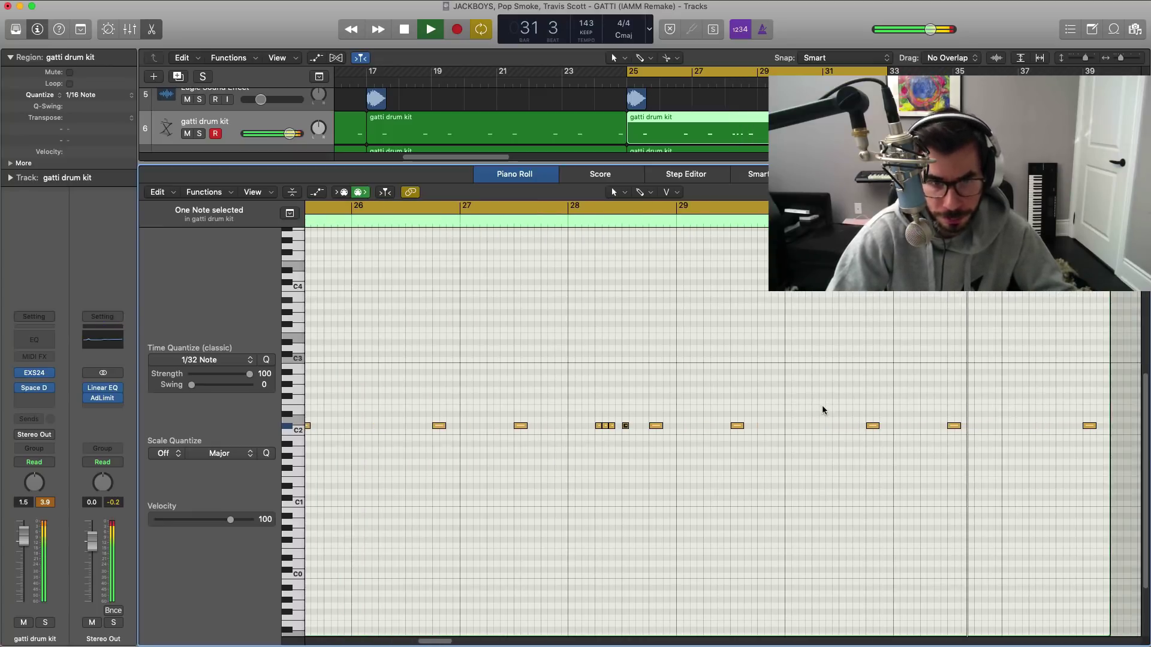
Step: Delete the C#2 note on beat 3 of bar 29, listen to the pattern and return to the arrangement
drag(711, 391, 740, 447)
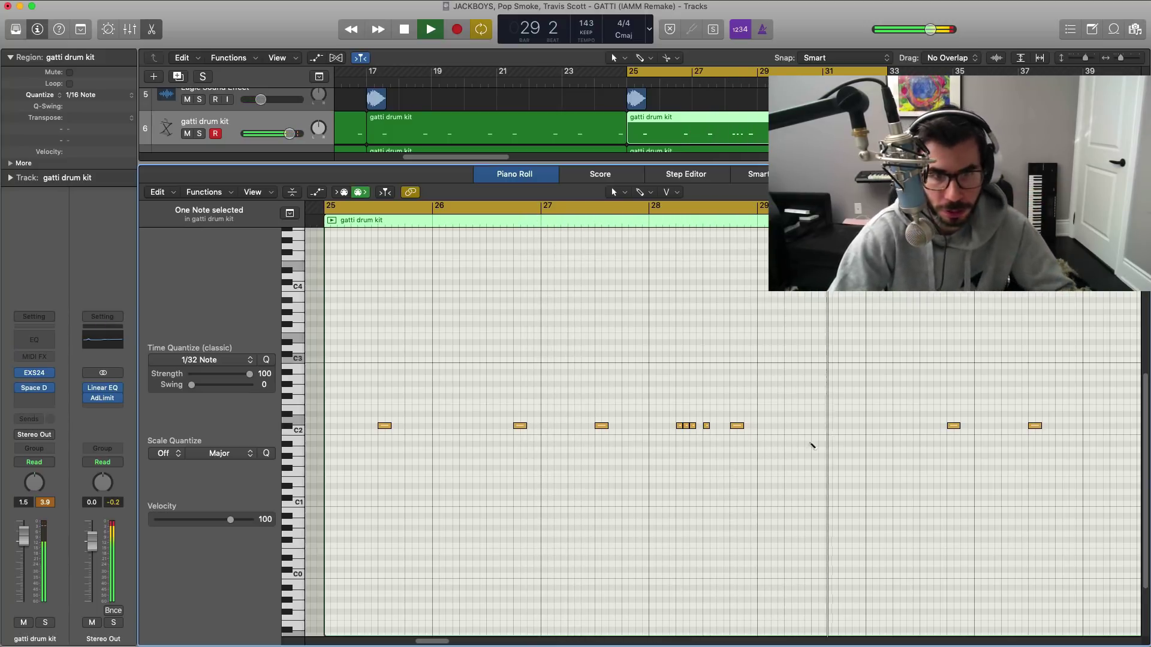
scroll(793, 445, down, 3)
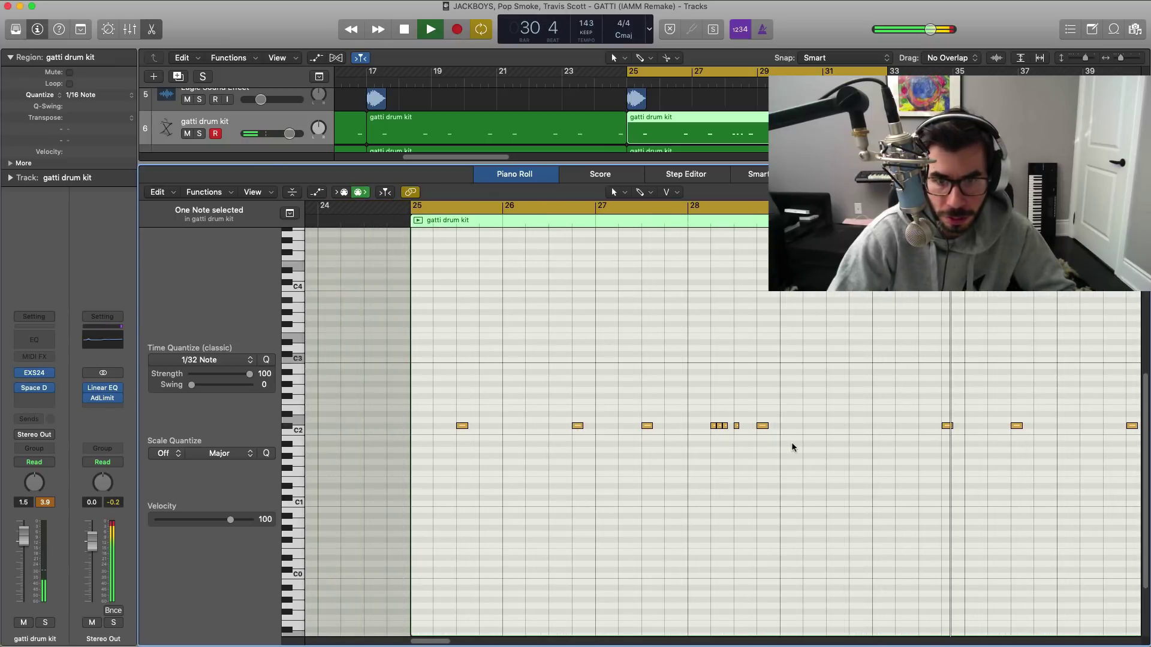
scroll(792, 442, down, 2)
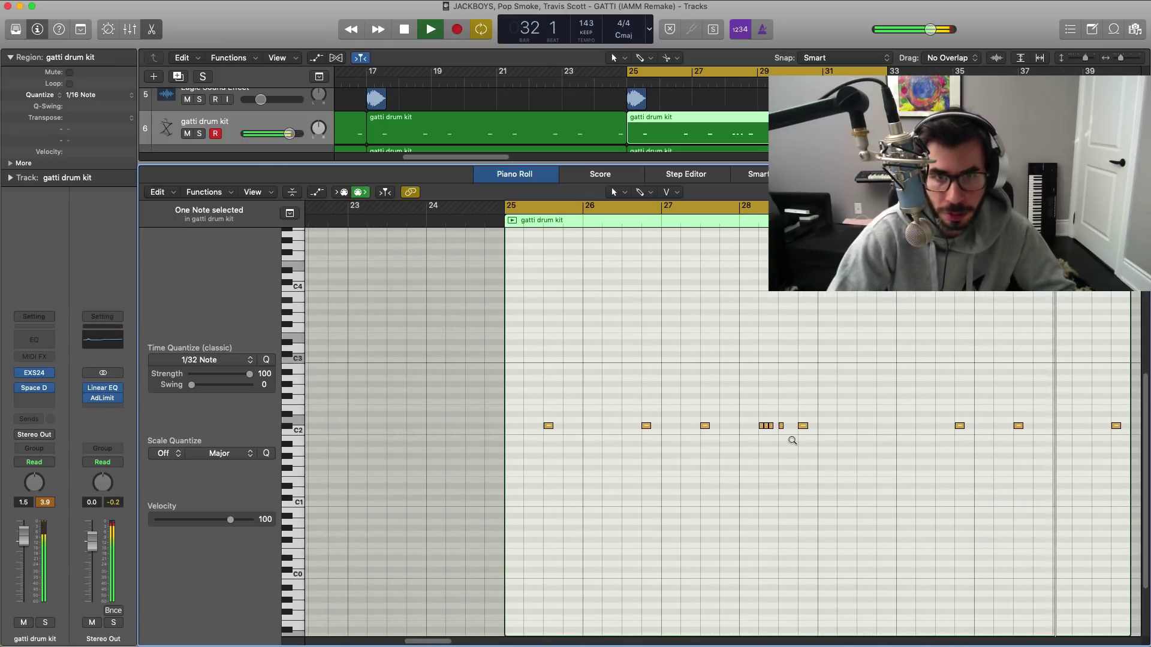
key(p)
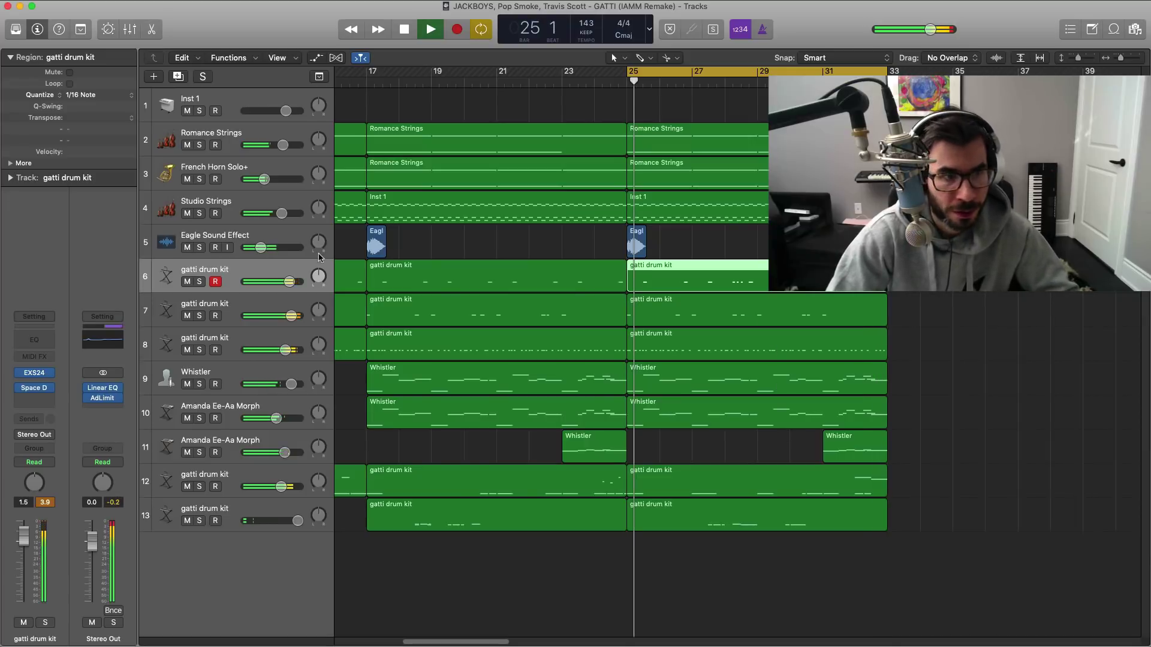
key(space)
Step: Duplicate drum kit track 8 as a new track below it and create an empty eight-bar region there from bar 25
click(202, 343)
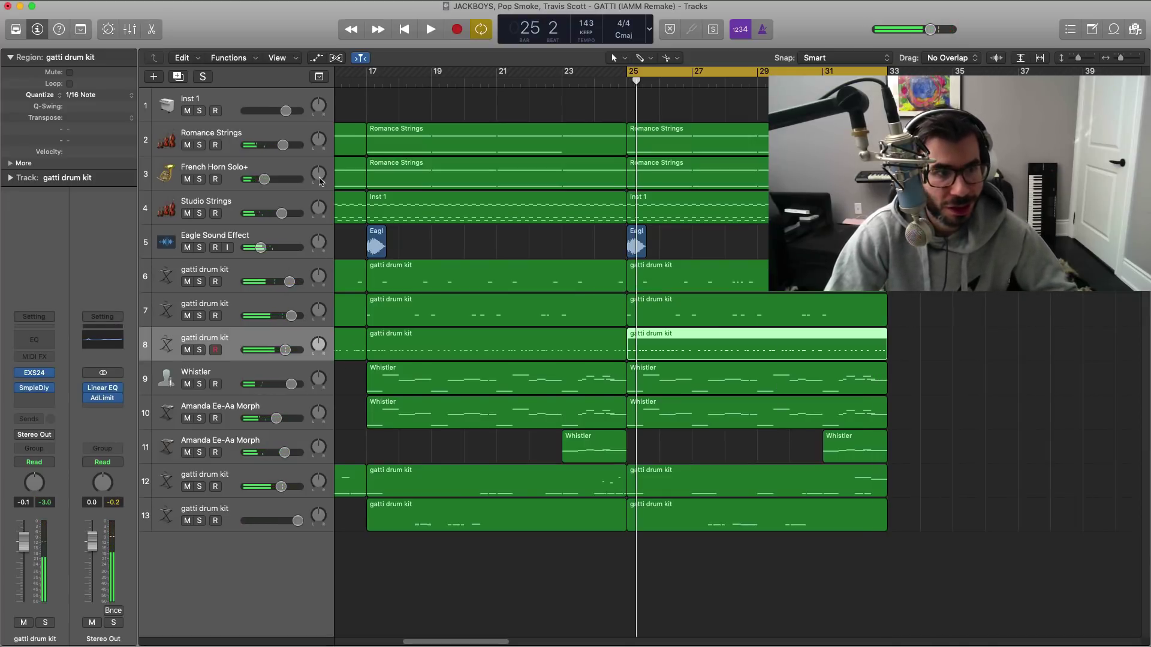
click(183, 76)
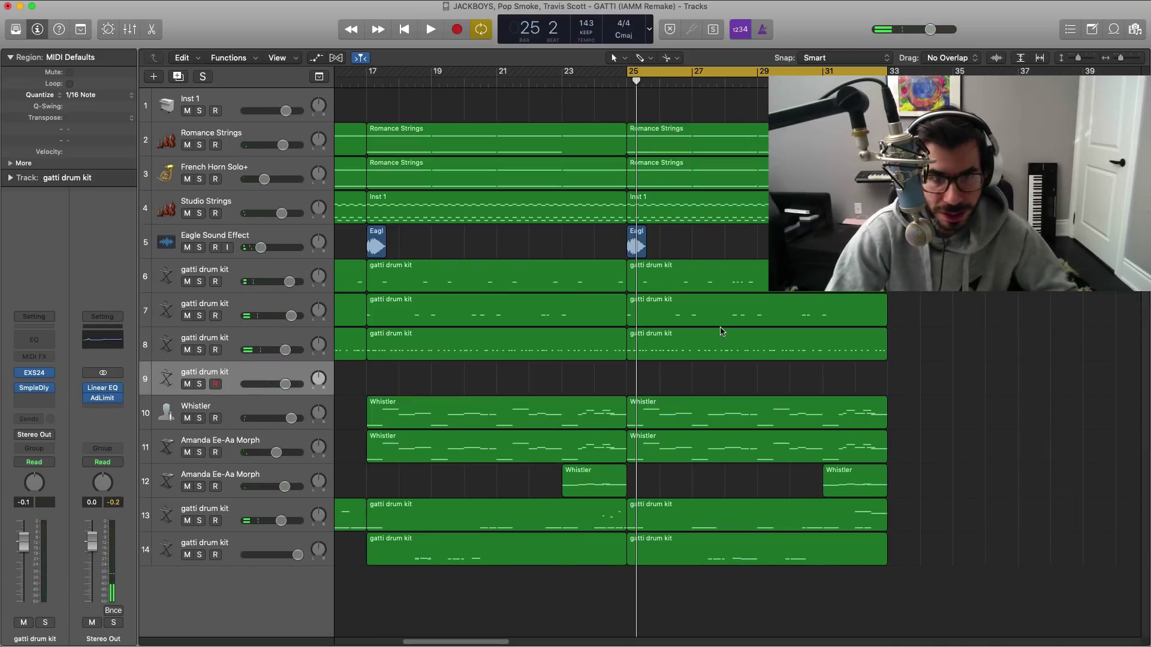
drag(653, 384, 883, 384)
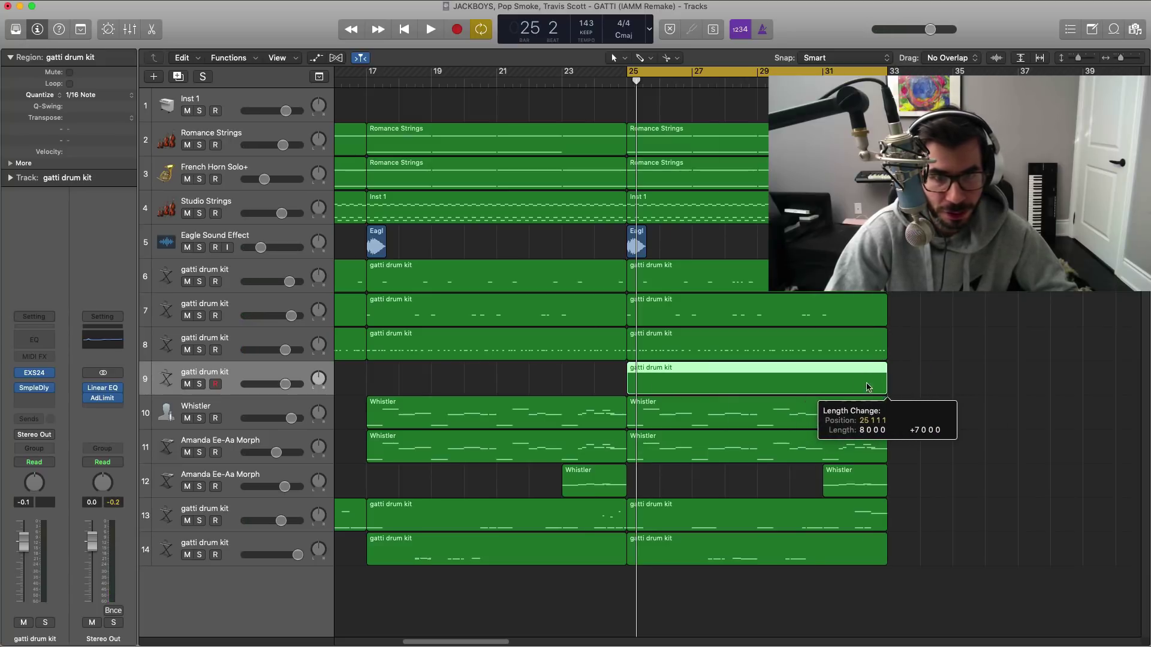
Step: Open the new empty region in the piano roll and assign the Brush Tool as the secondary tool while it plays
double_click(826, 379)
scroll(841, 336, right, 5)
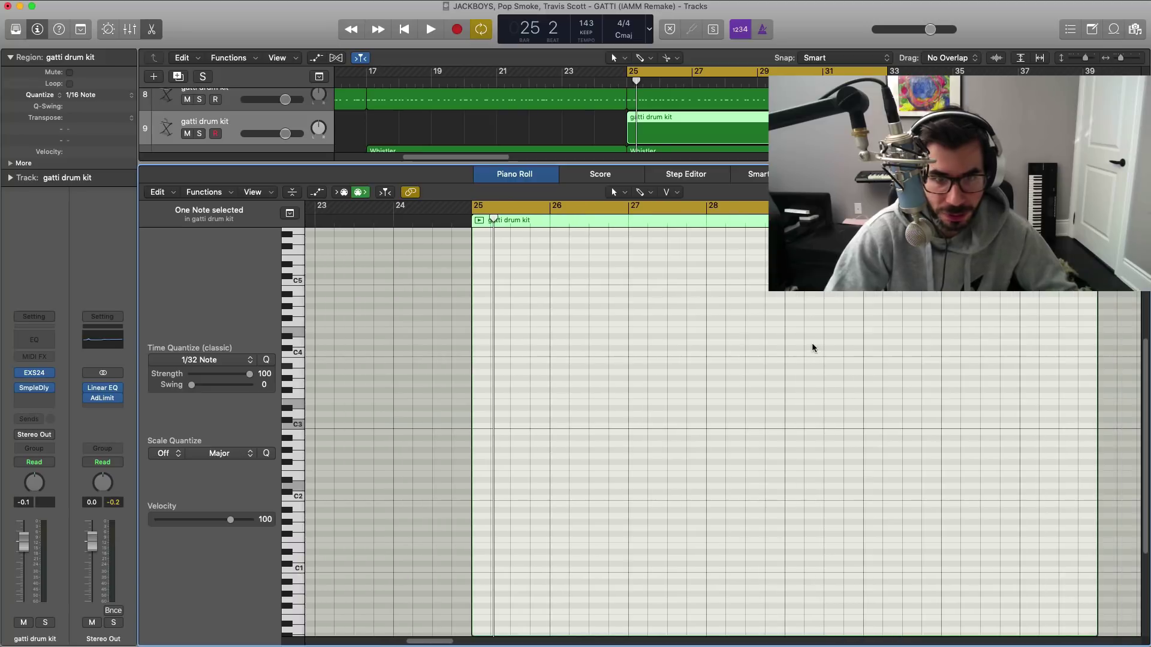
key(space)
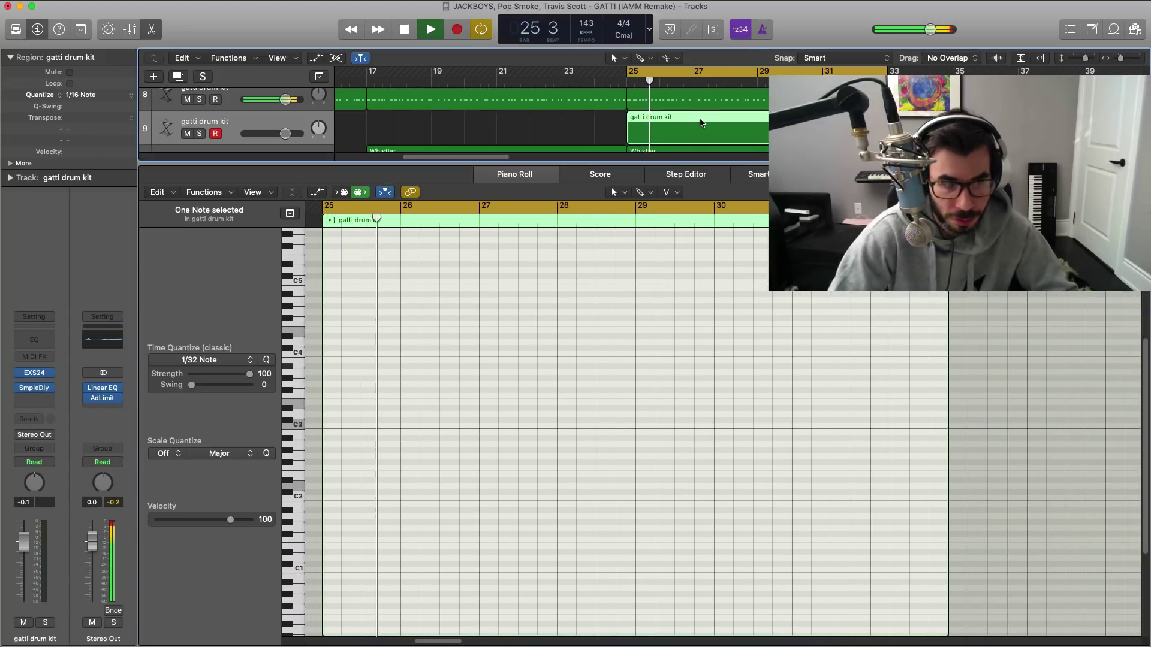
click(652, 193)
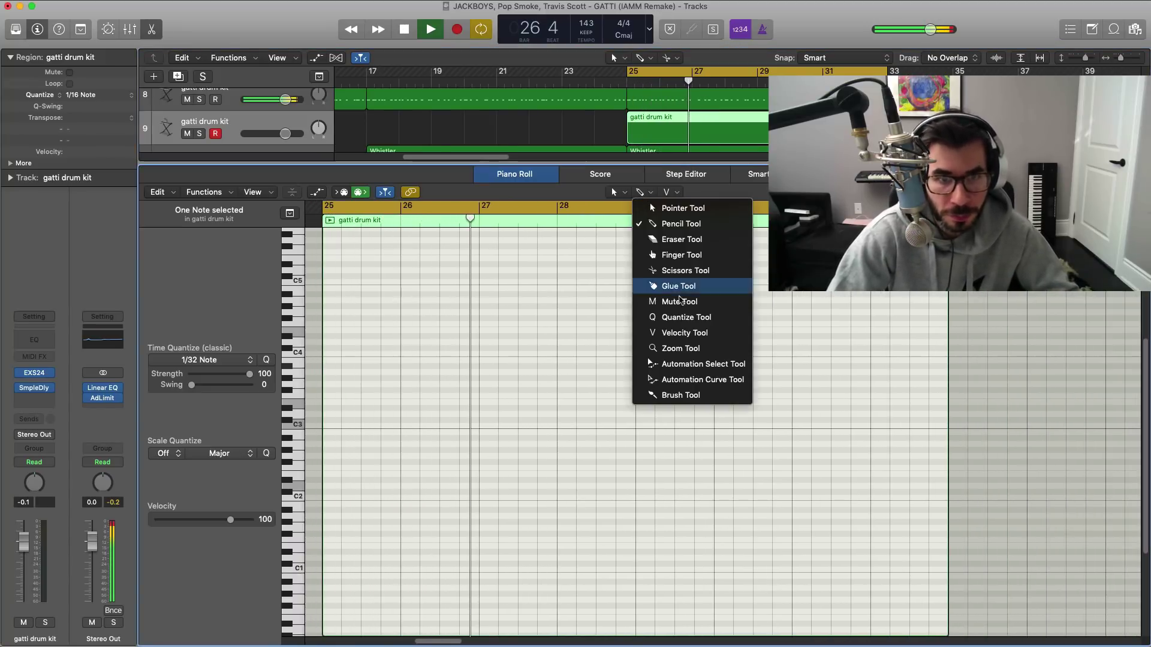
click(644, 393)
key(space)
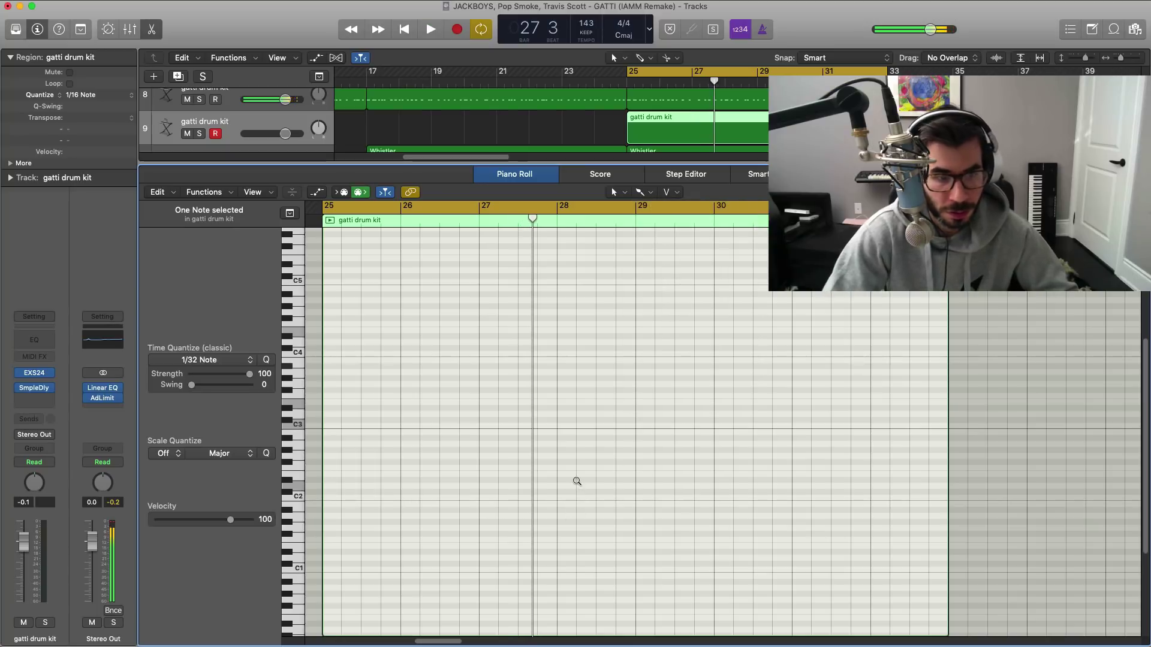
Step: Set the cycle range to bar 26 and play it
click(444, 208)
drag(406, 210, 483, 212)
key(space)
scroll(479, 452, up, 3)
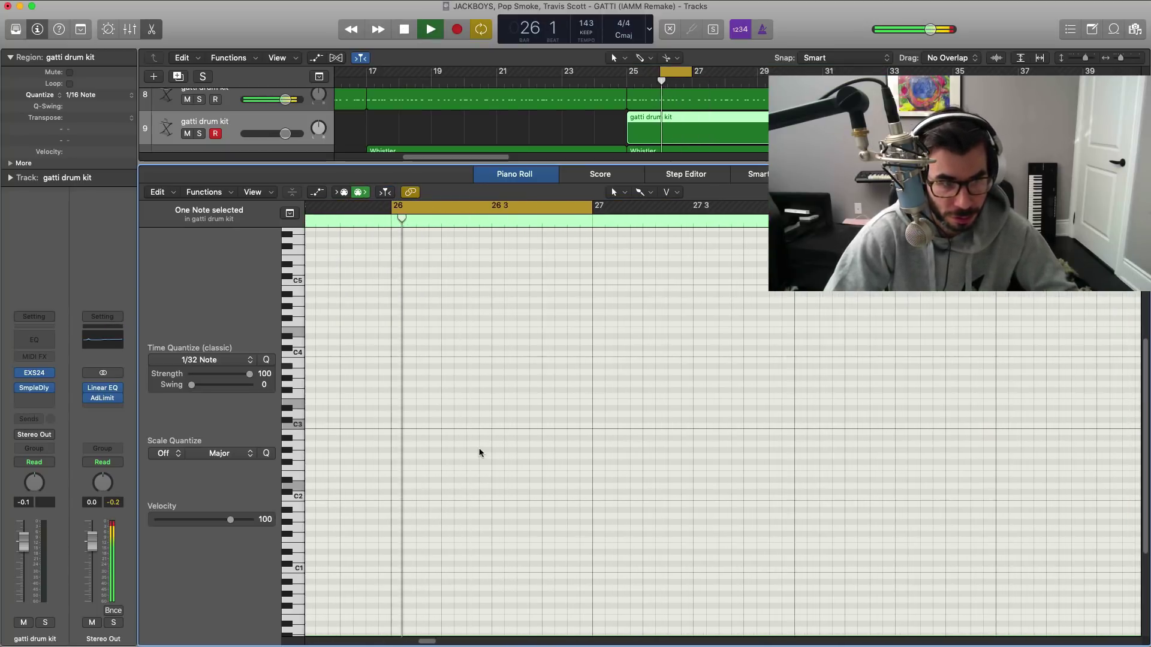
scroll(479, 453, up, 2)
key(space)
Step: Brush rolls of 1/32 notes just above C3 in bar 26: four on beat 1, four on beat 3 and two in the second half of beat 4
click(464, 408)
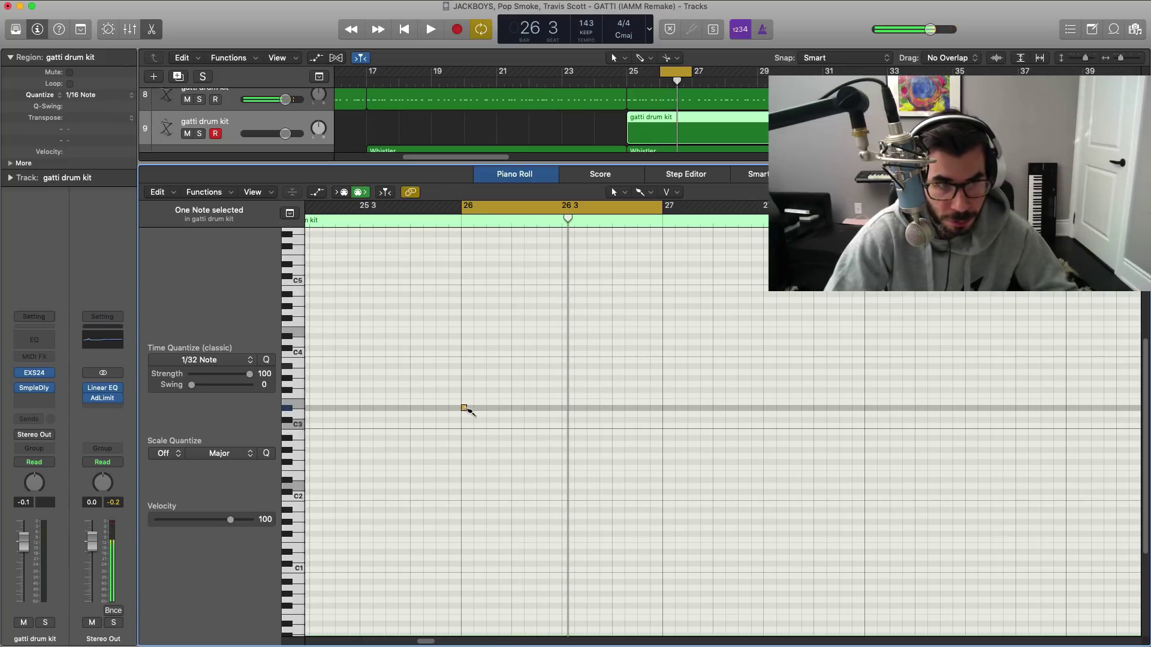
key(space)
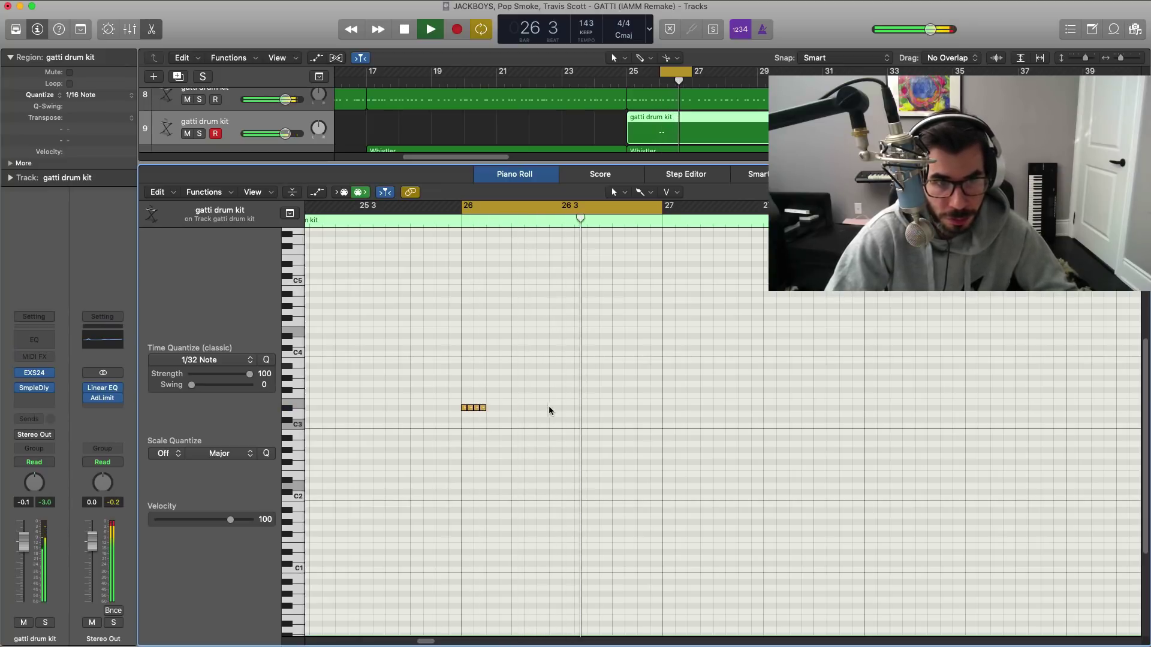
drag(562, 408, 592, 410)
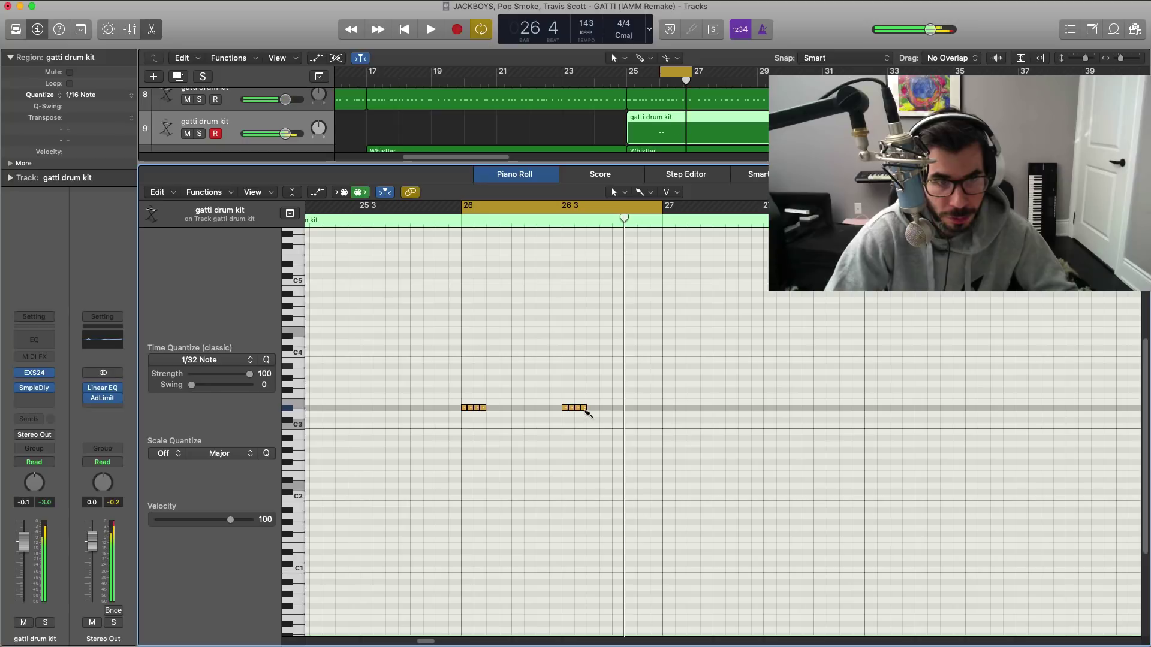
drag(638, 409, 645, 412)
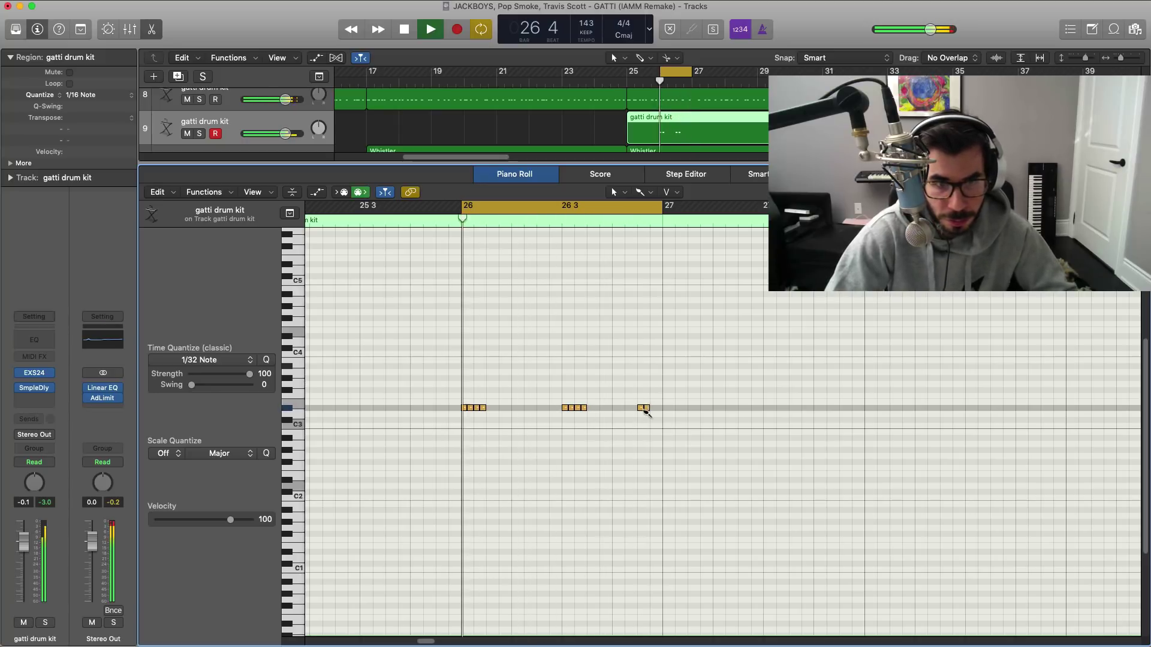
Step: Return to the arrangement and check the Sample Delay settings on track 9, leaving them as they are
key(e)
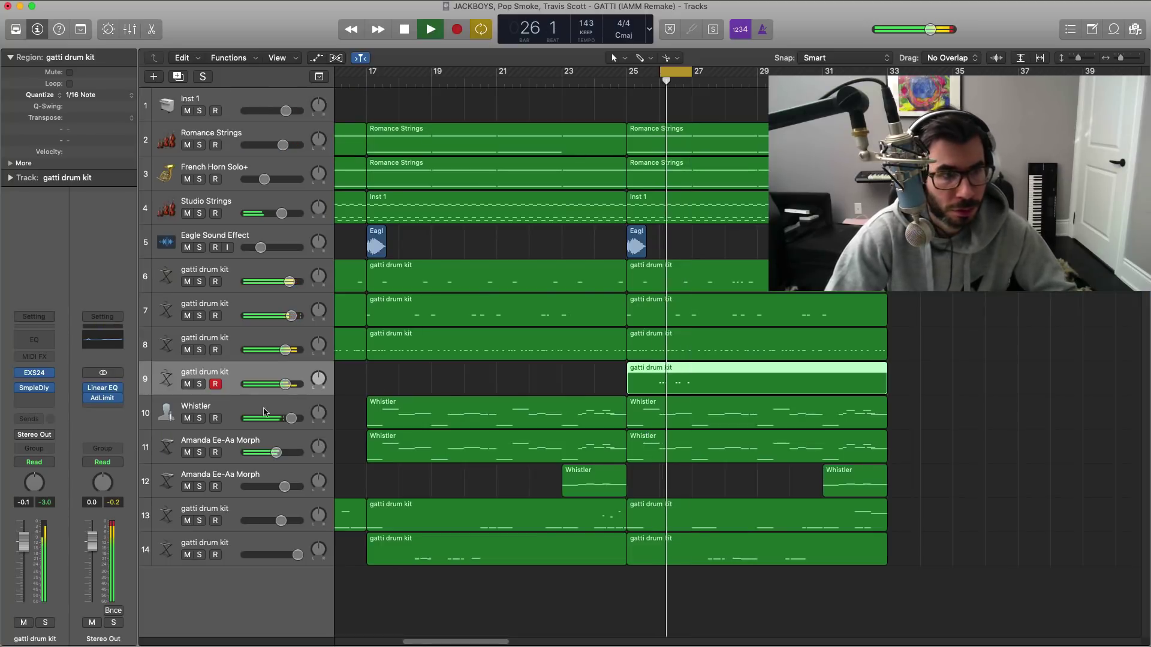
click(29, 389)
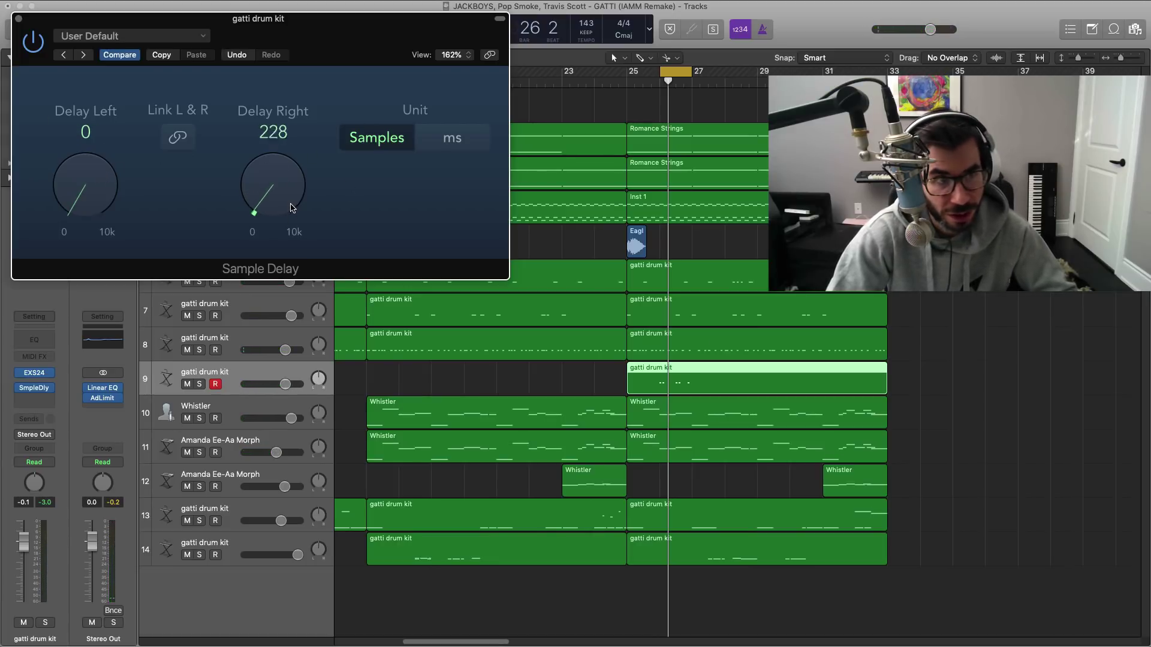
click(18, 20)
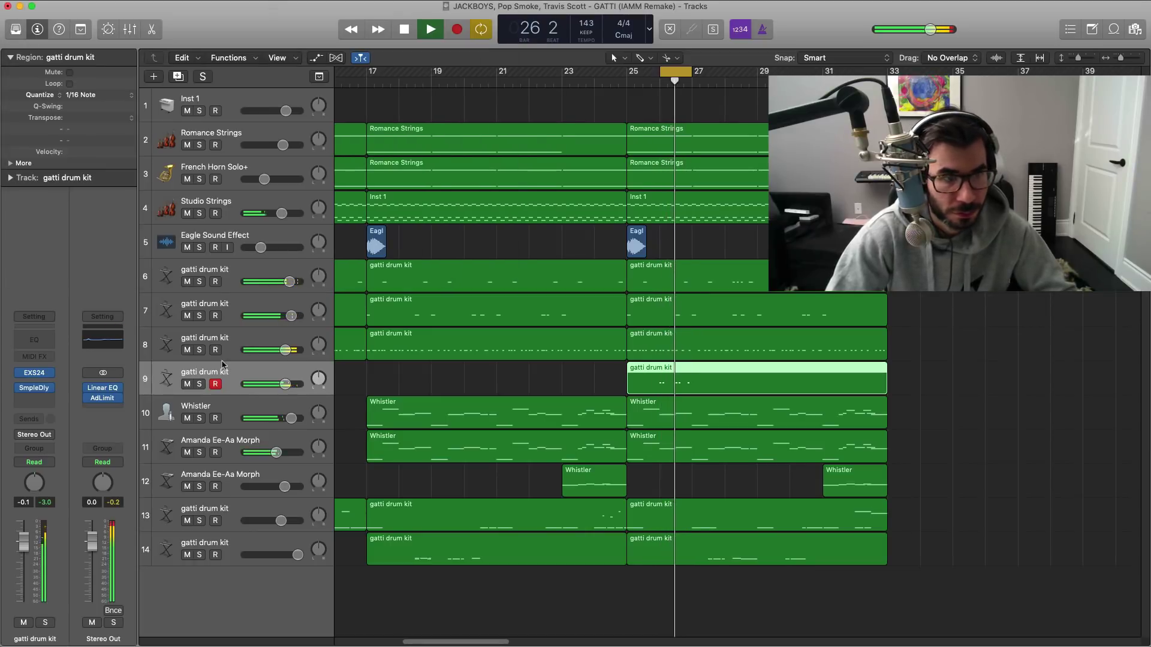
Step: Set the cycle range to bars 25 through 32, play it and lower track 9's volume to -10.0 dB
key(space)
drag(628, 73, 920, 72)
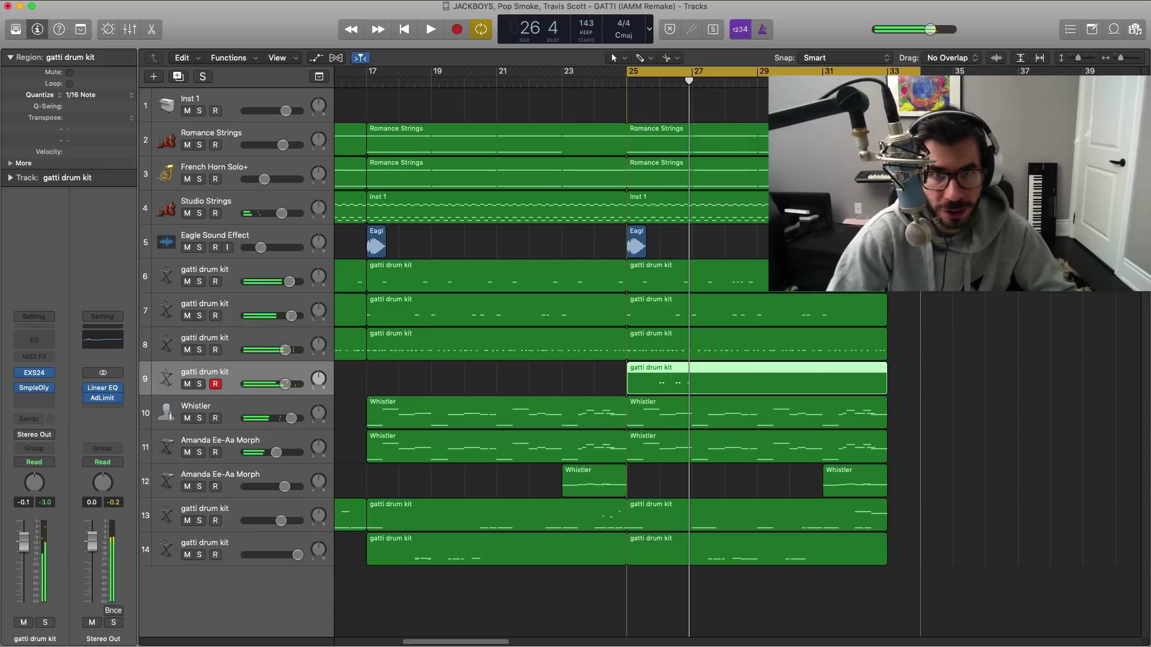
key(space)
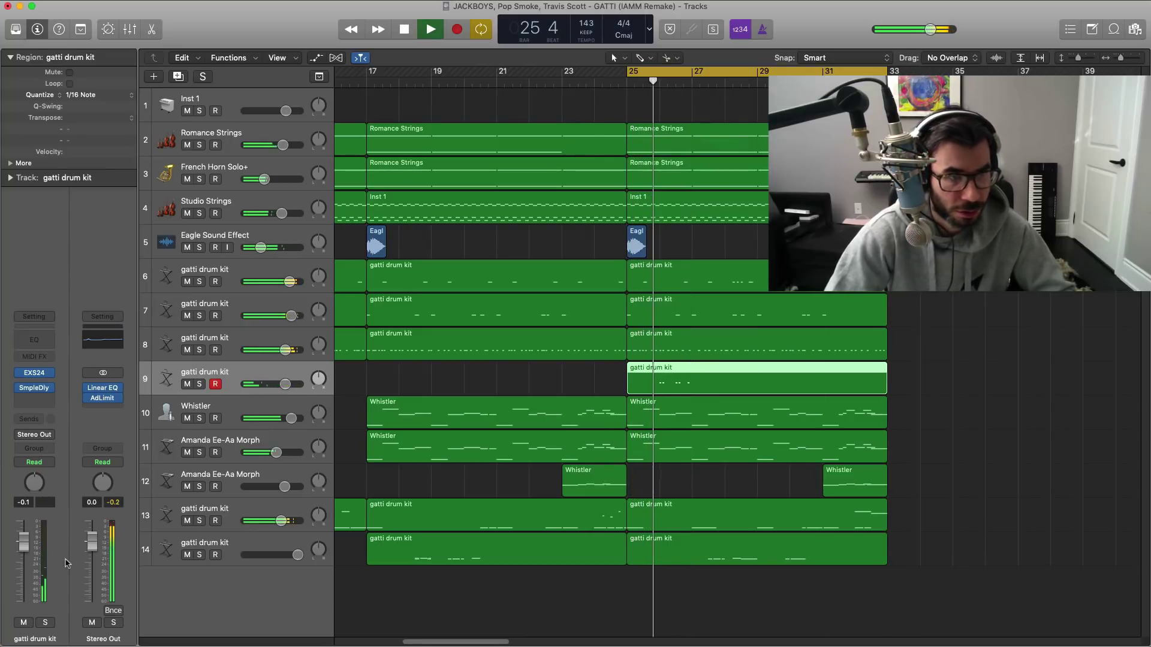
drag(32, 542, 27, 580)
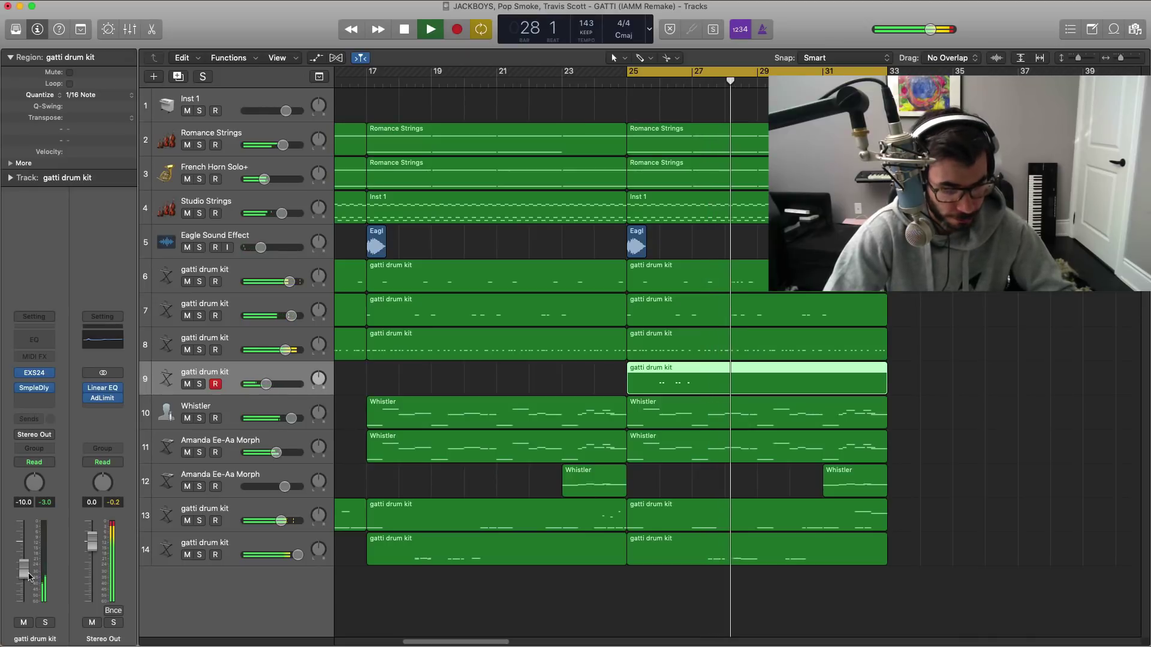
scroll(412, 535, down, 6)
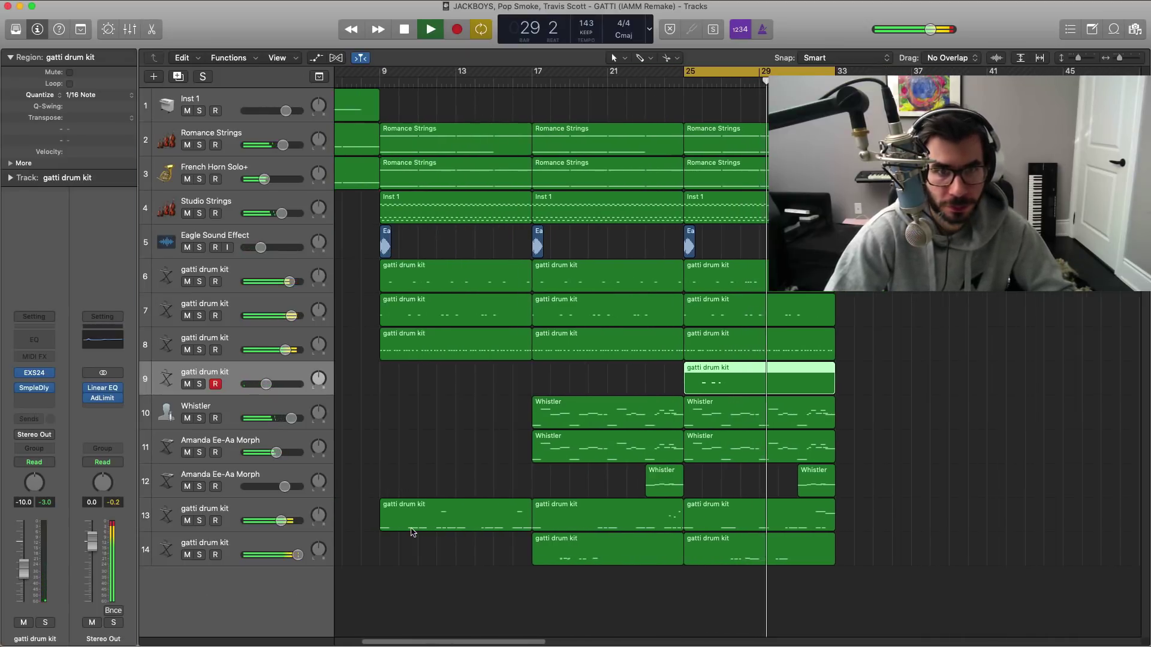
Step: Play the completed arrangement from bar 1 to past its end at bar 65, and stop
click(735, 78)
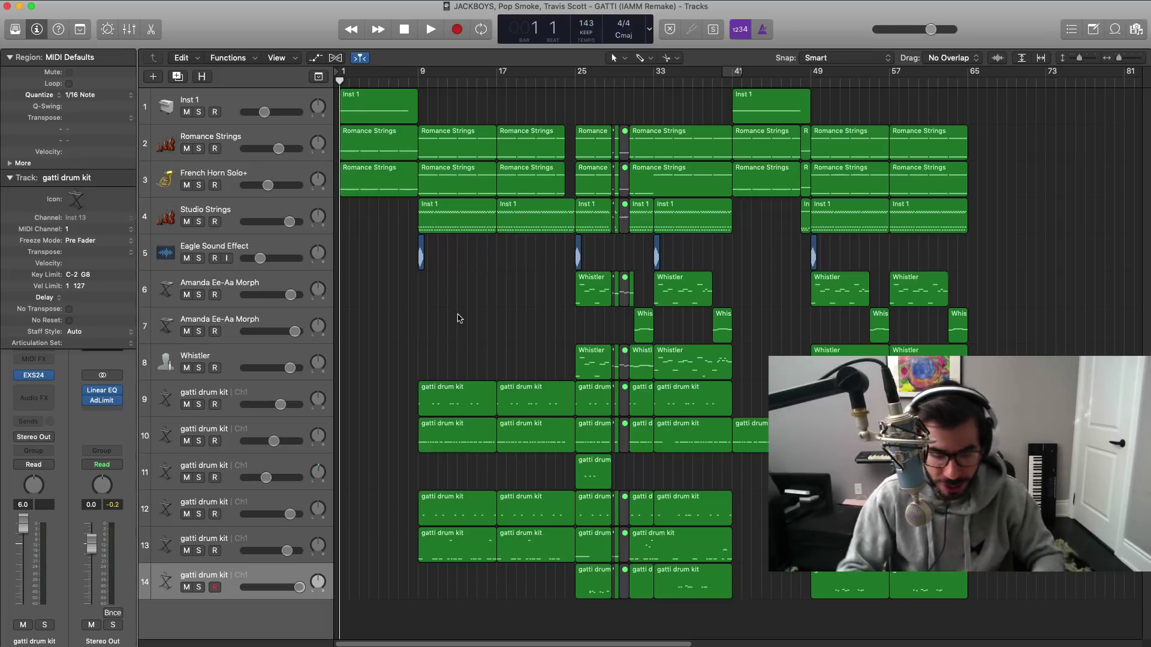
key(space)
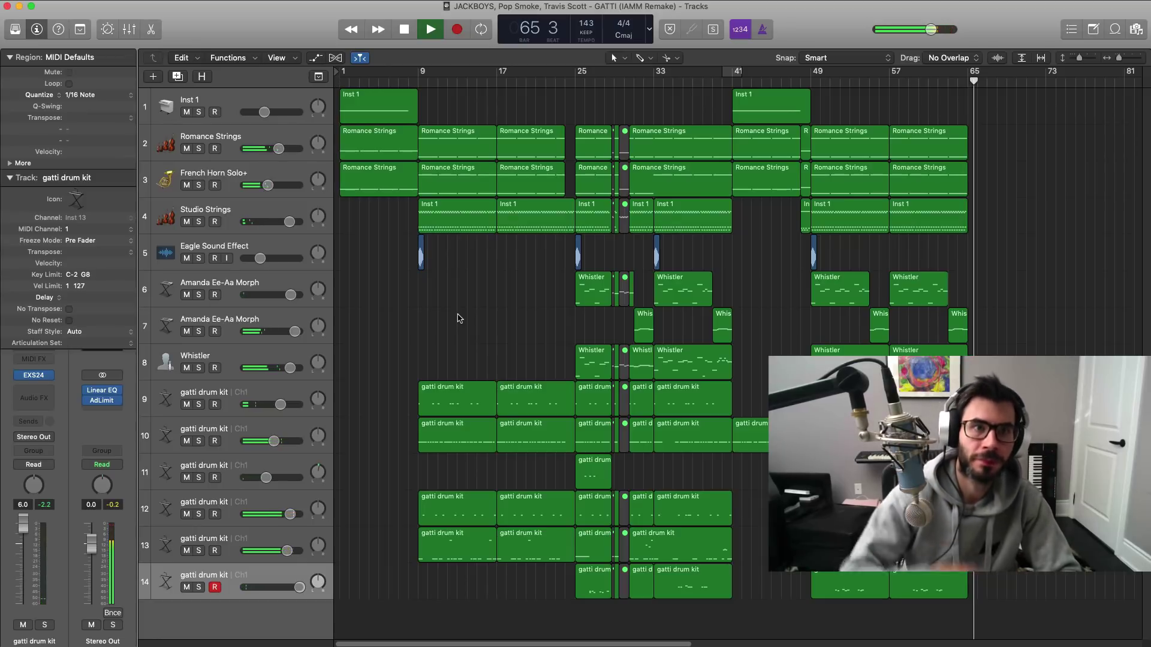
key(space)
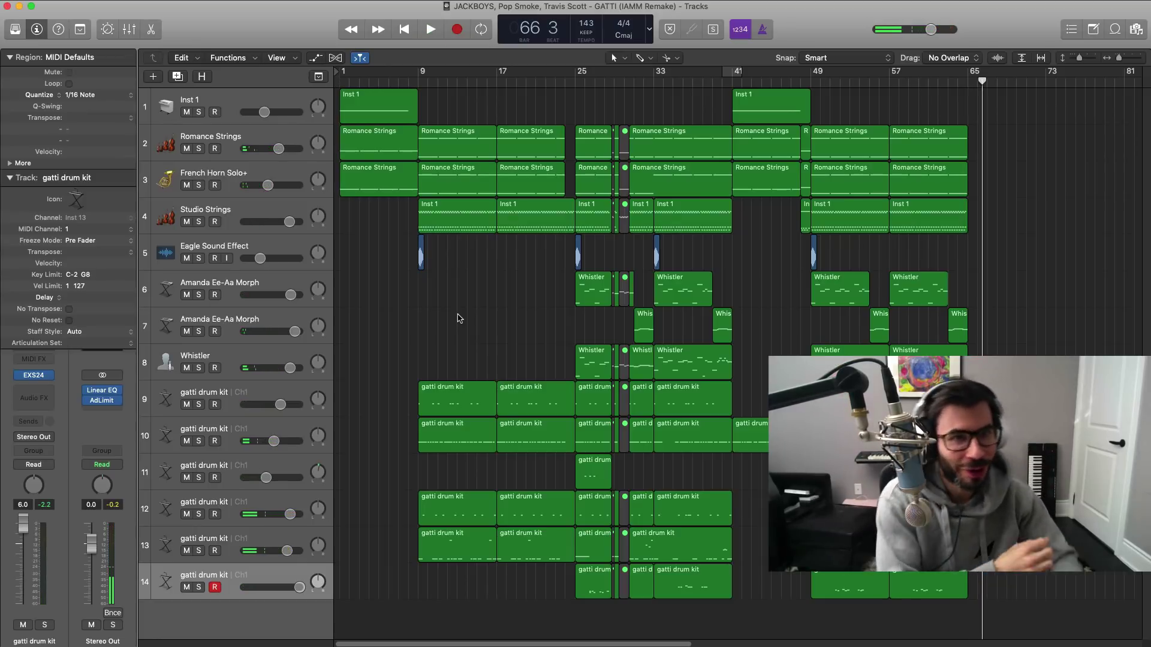